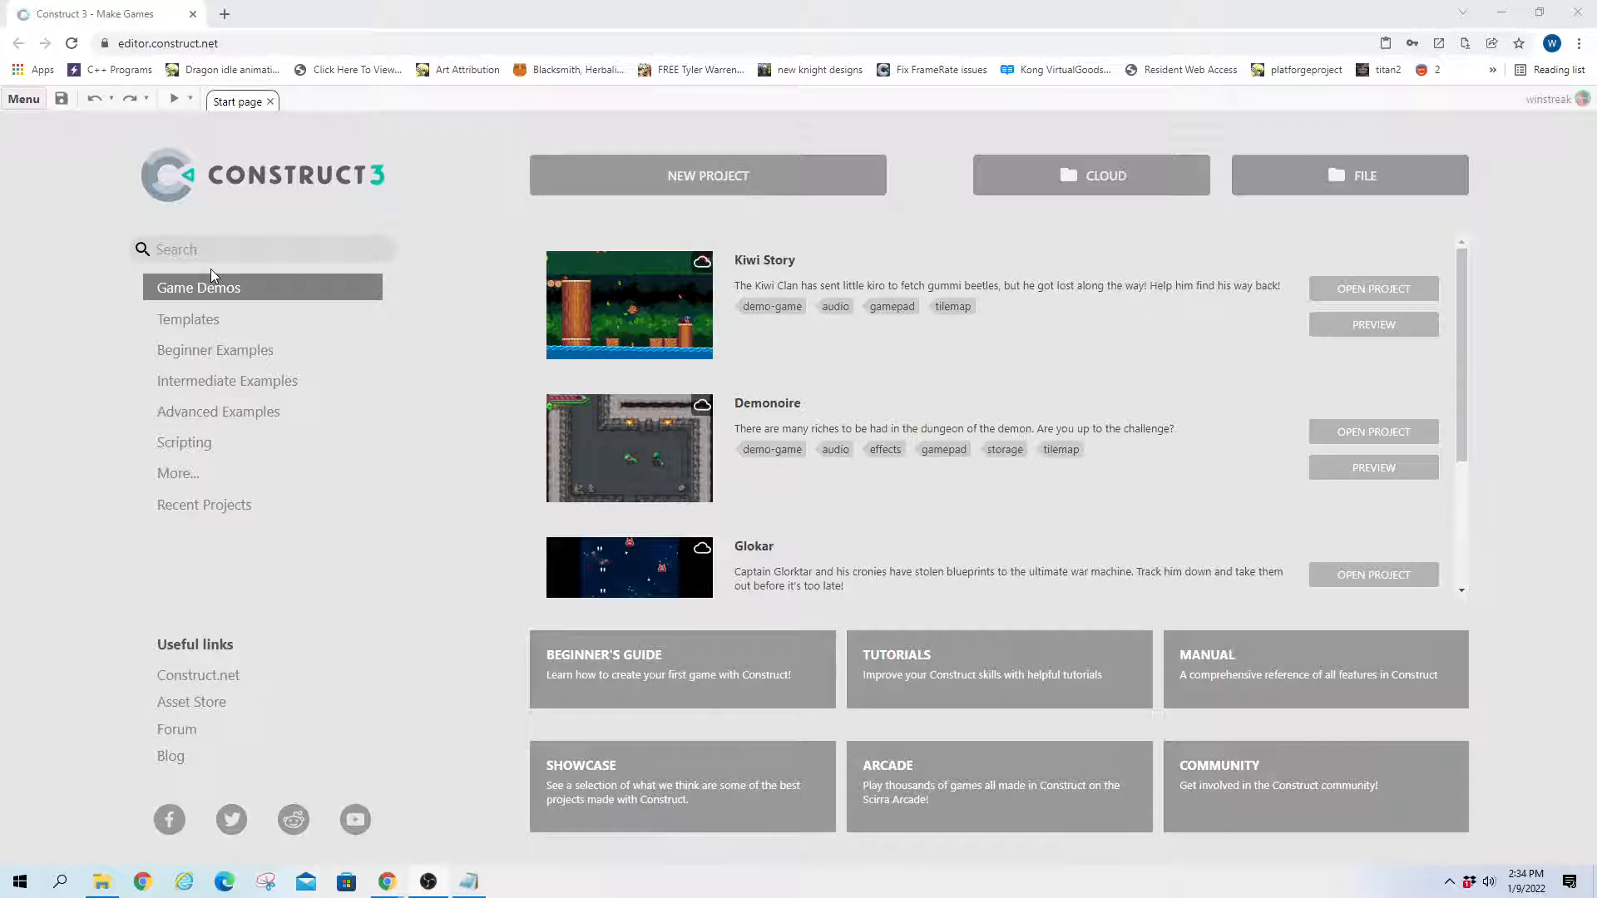
Create a new project named SimpleRpg with the default SD landscape 16:9 preset
{"action": "left_click", "coordinate": [26, 100]}
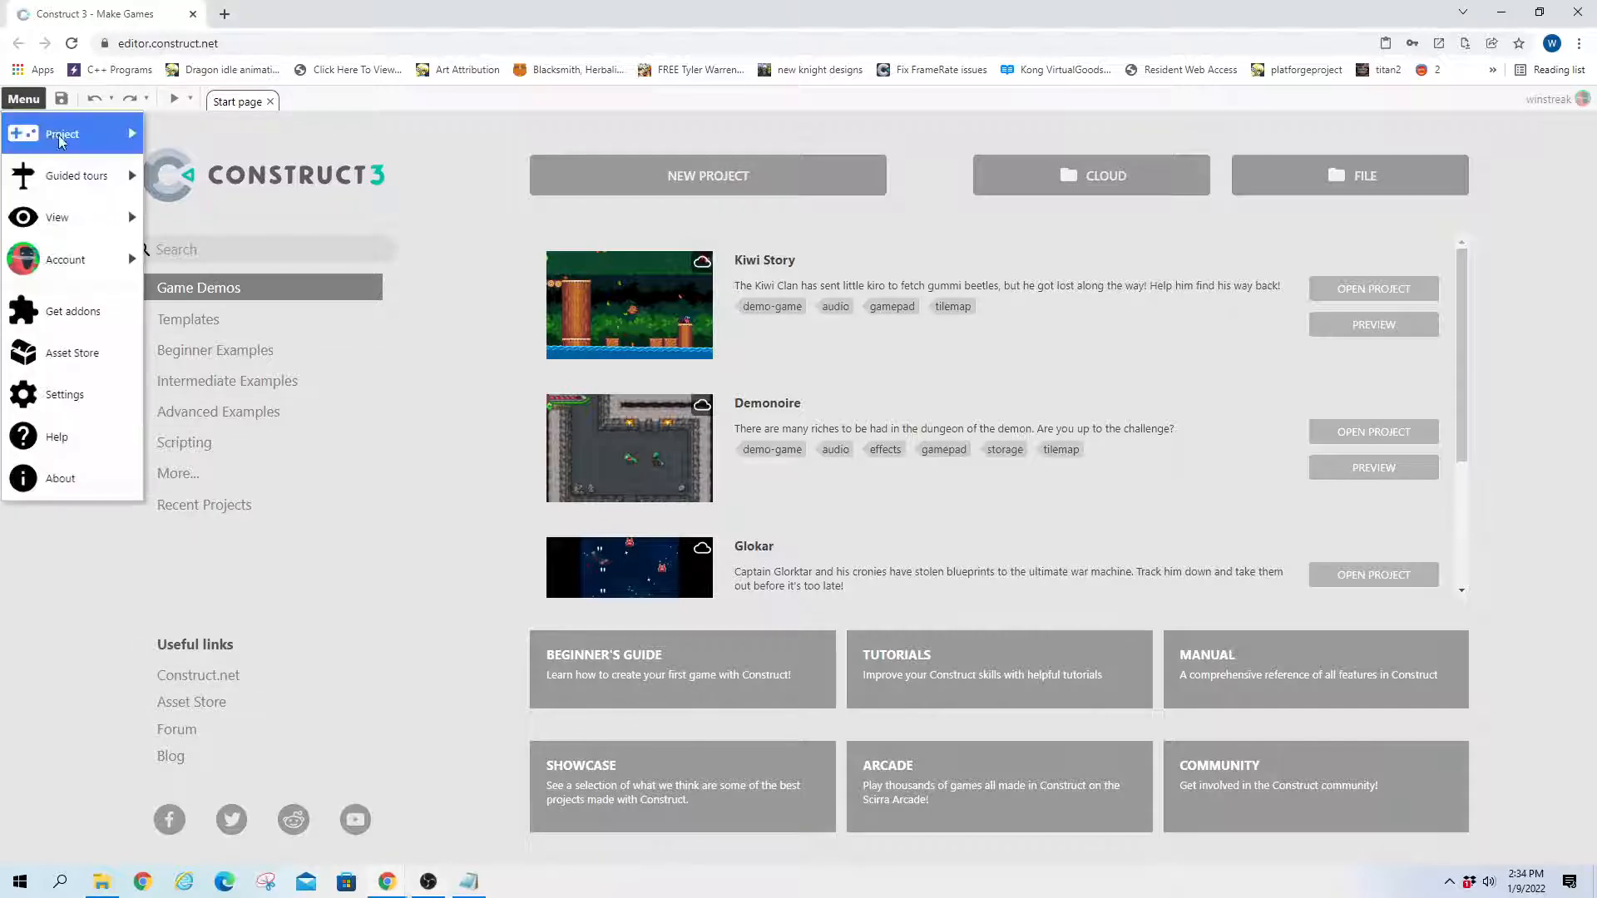
{"action": "mouse_move", "coordinate": [59, 137]}
{"action": "left_click", "coordinate": [183, 134]}
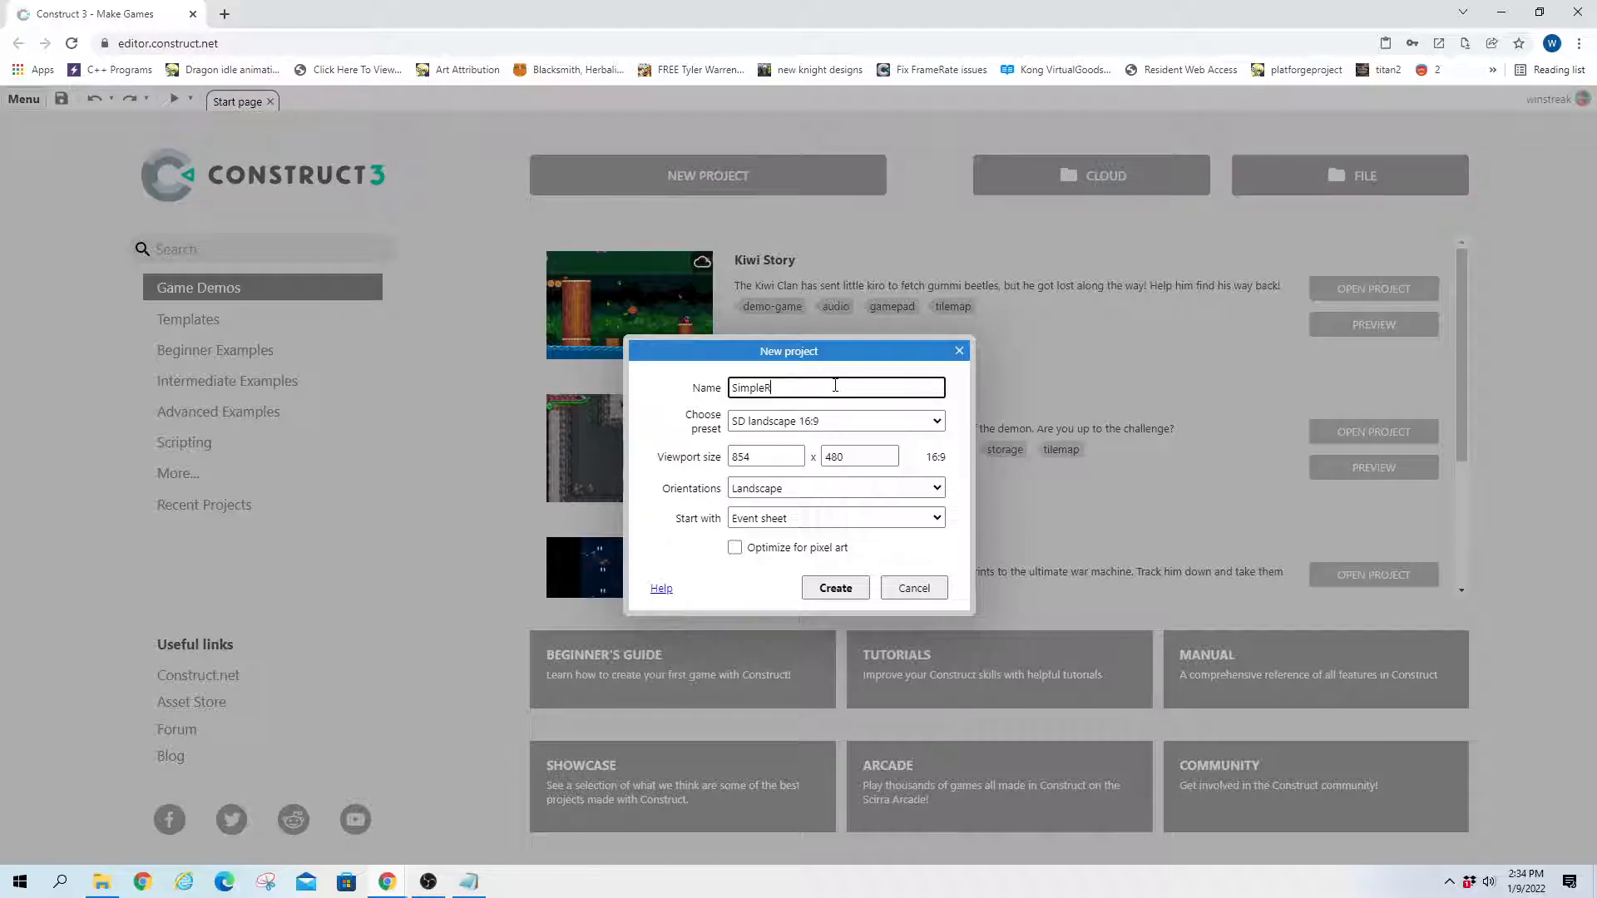
{"action": "type", "text": "SimpleRpg"}
{"action": "key", "text": "Return"}
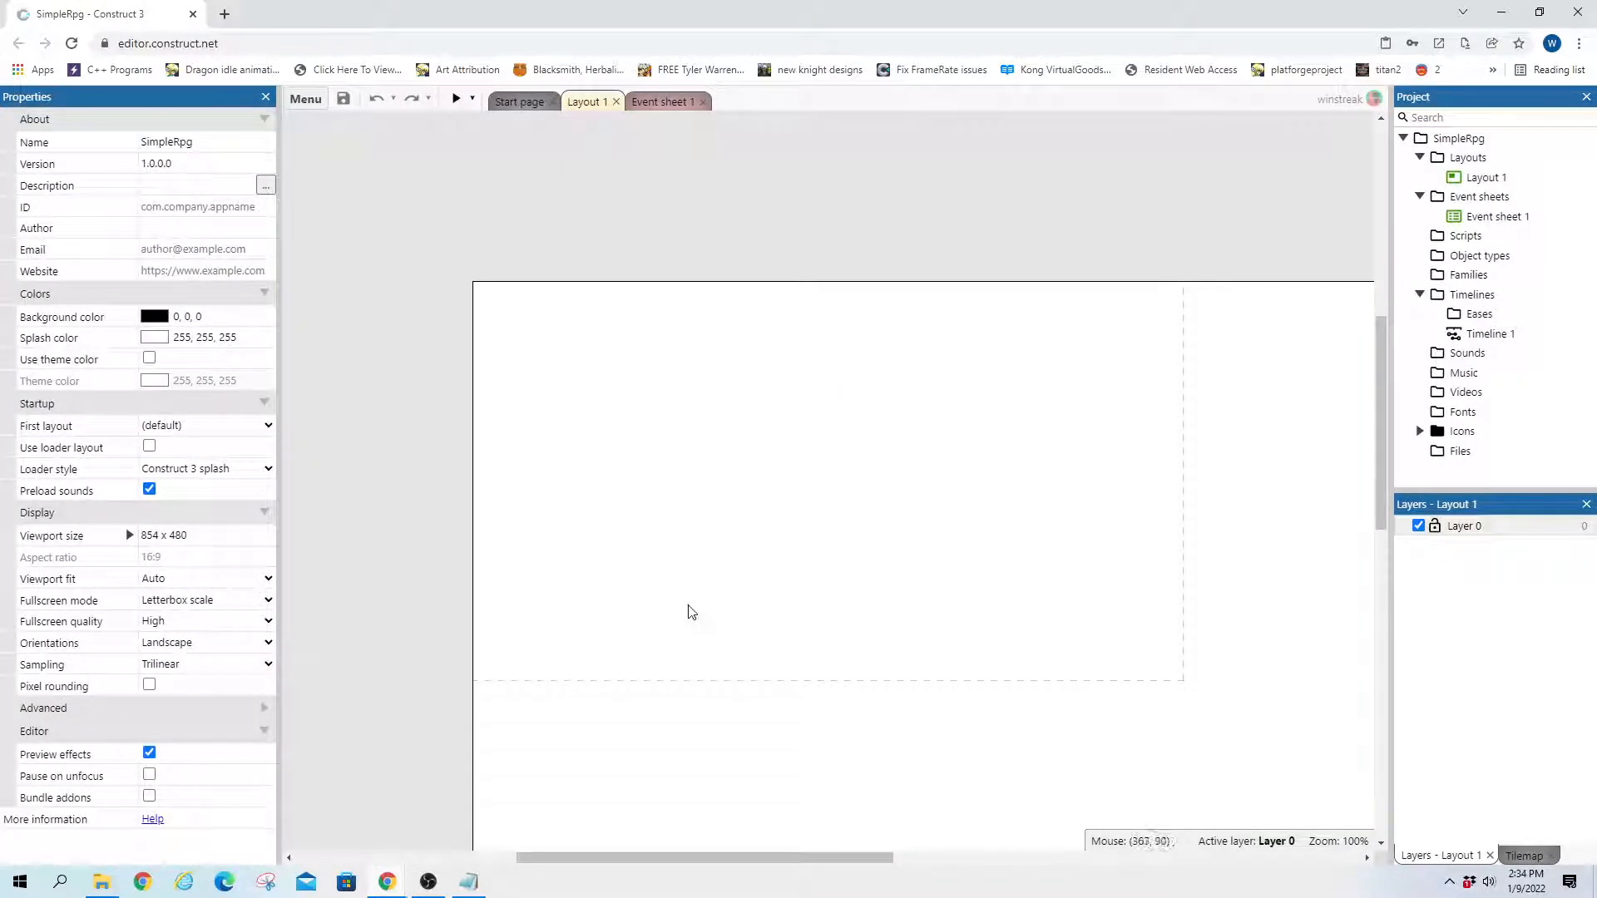
Switch to File Explorer, read the asset pack credit and link in the ShoutOut text file in Video1, and close it
{"action": "left_click", "coordinate": [103, 882]}
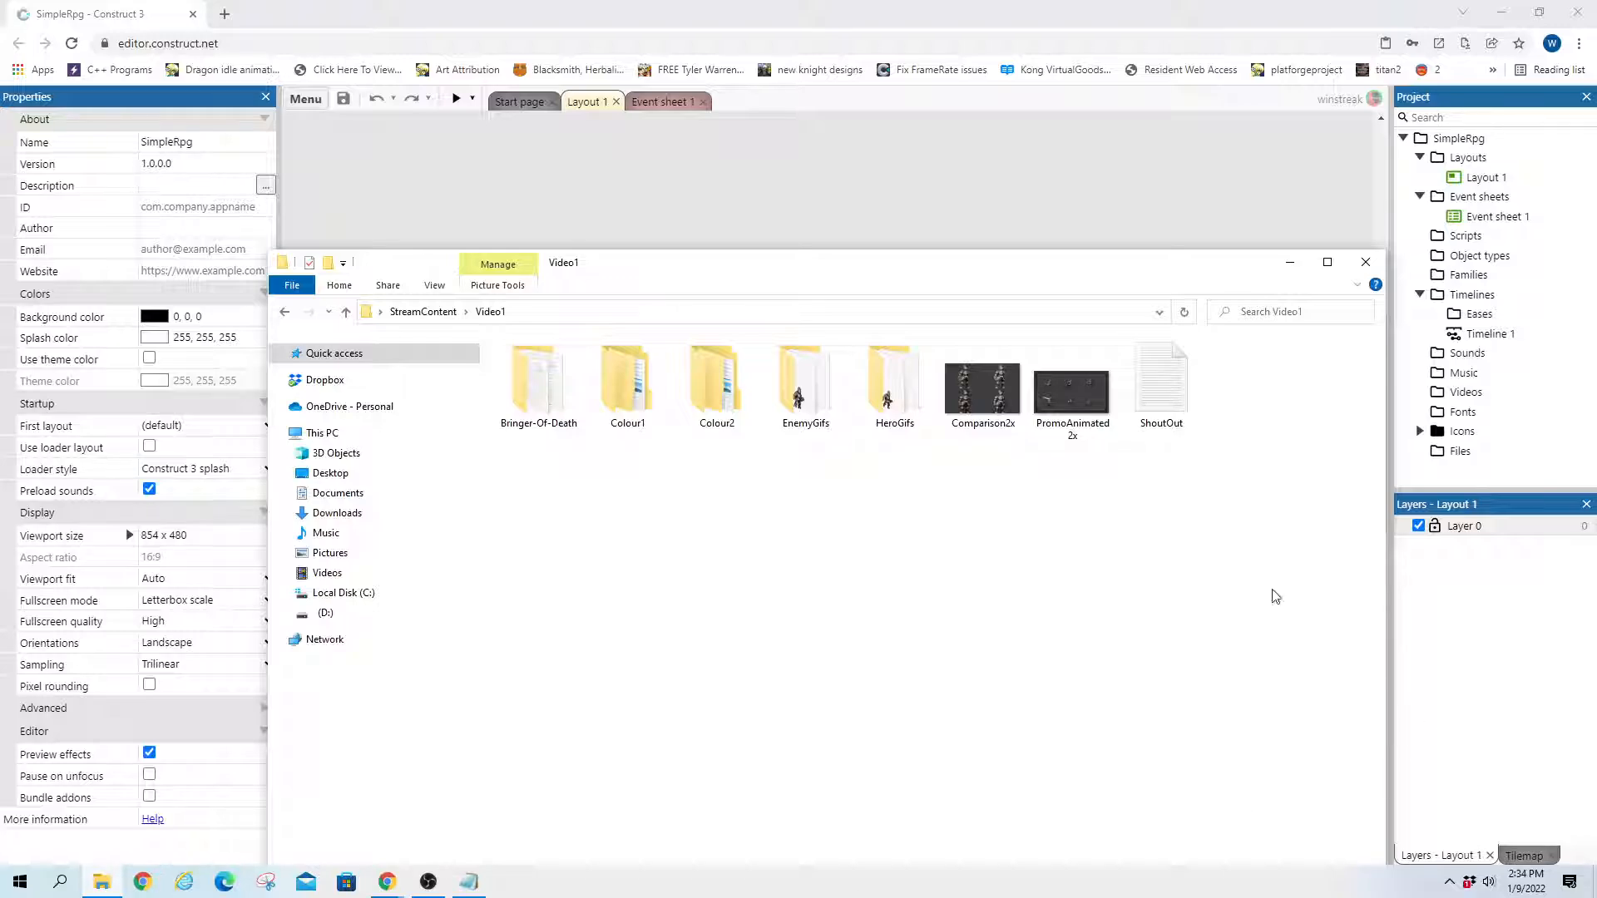
{"action": "left_click_drag", "start_coordinate": [1030, 275], "coordinate": [1045, 152]}
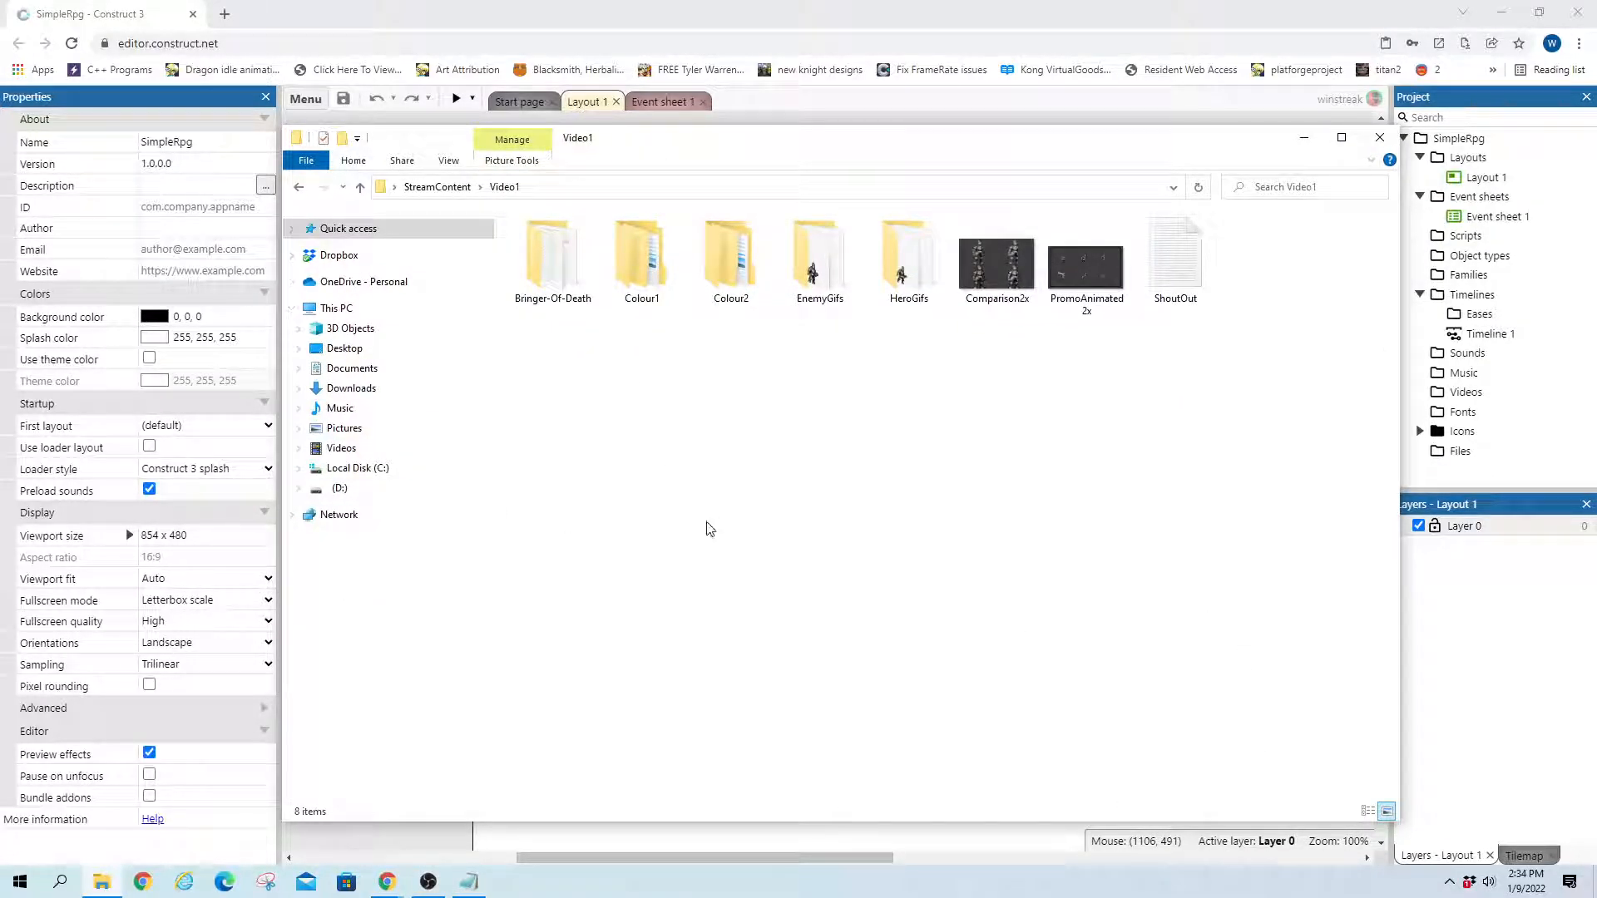
{"action": "double_click", "coordinate": [1173, 254]}
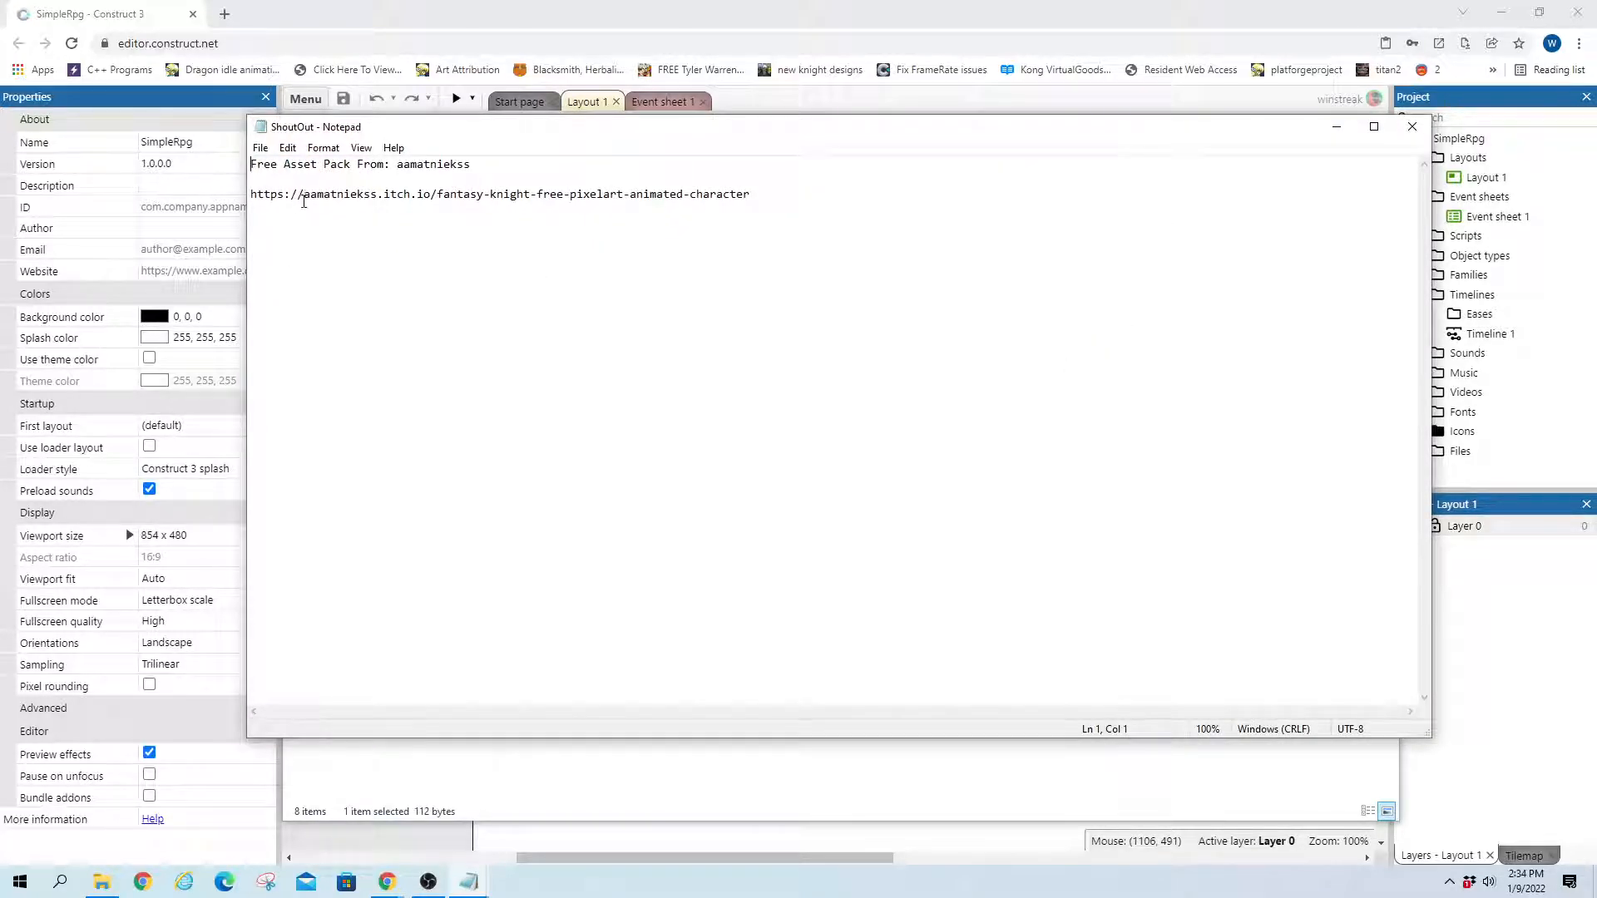
{"action": "left_click_drag", "start_coordinate": [304, 196], "coordinate": [418, 195]}
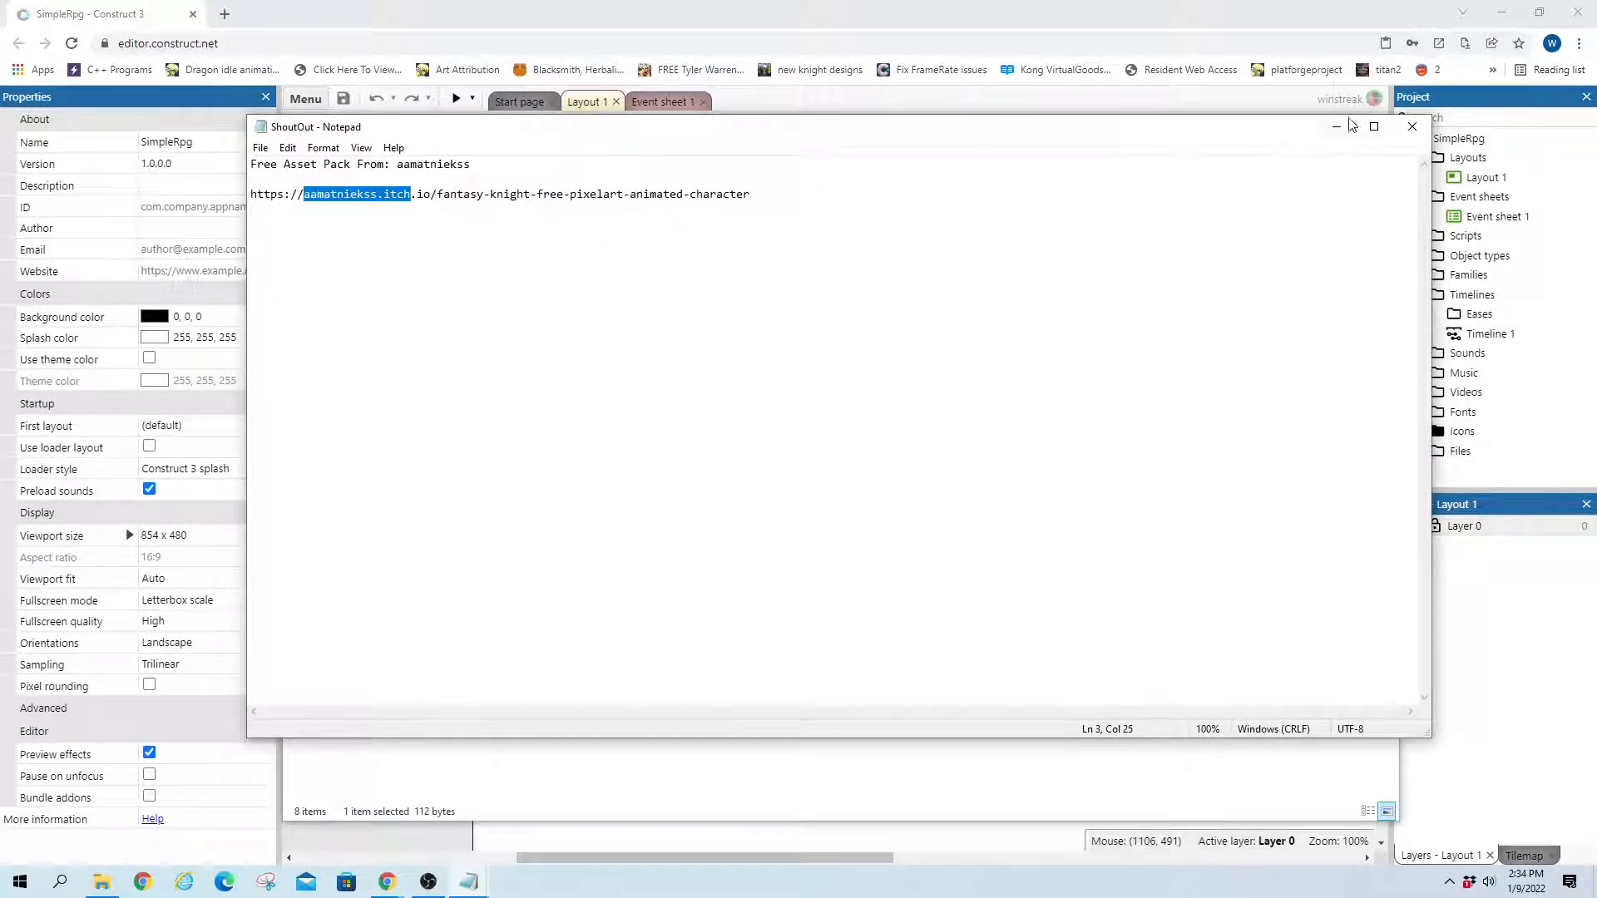
{"action": "left_click", "coordinate": [1413, 127]}
Read the artist's itch.io address in the Contact file of the Bringer-Of-Death folder, and close the file and folder
{"action": "double_click", "coordinate": [551, 249]}
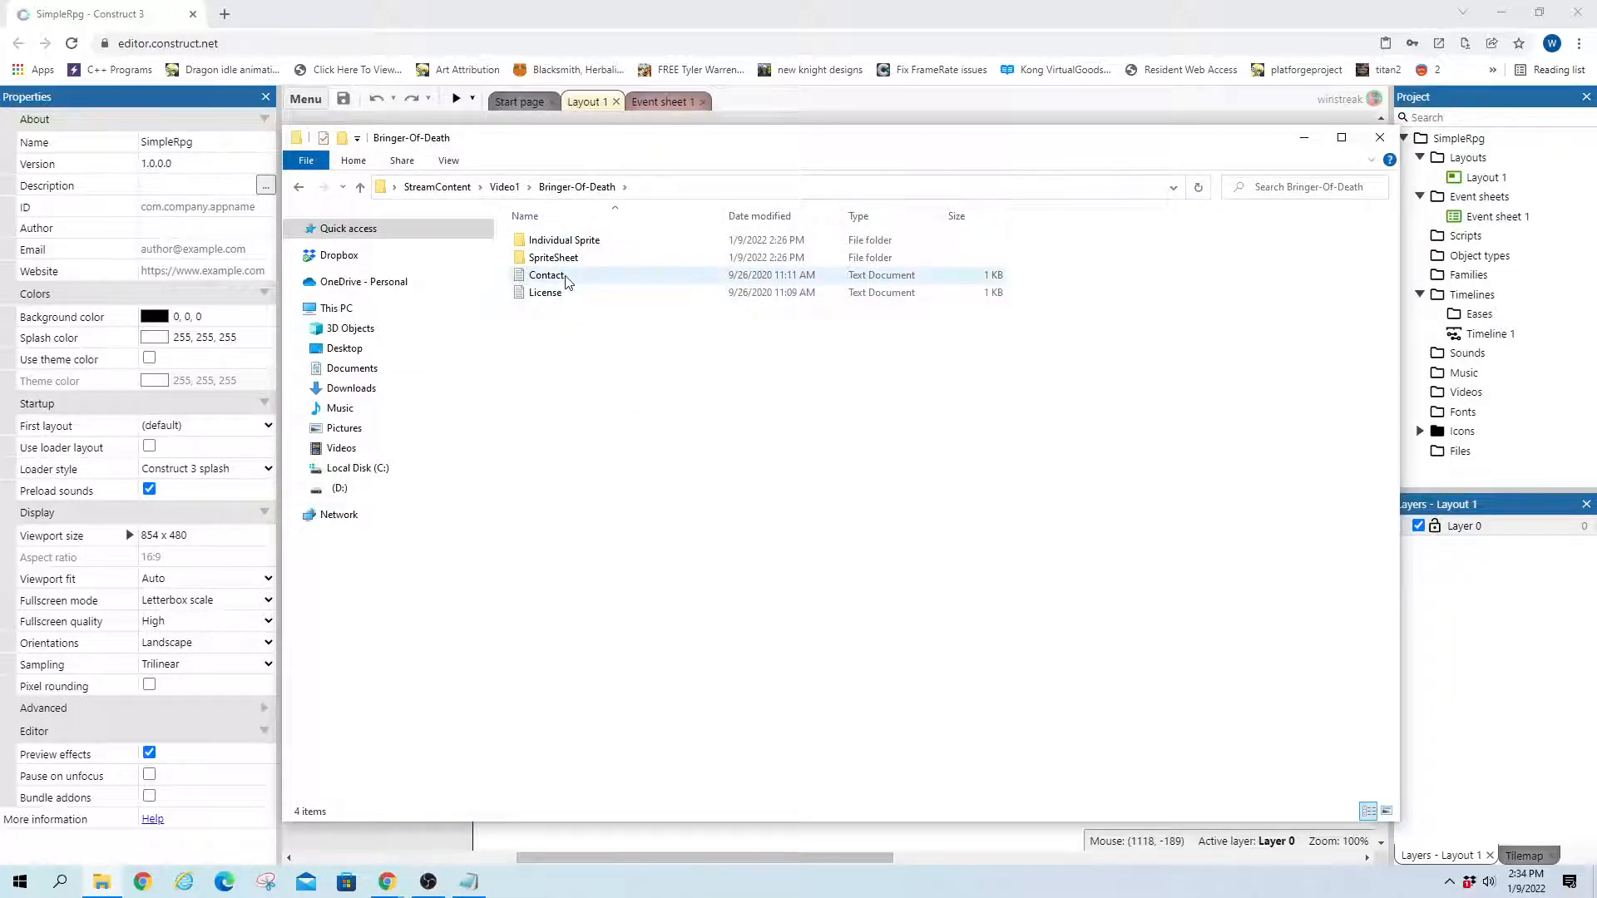
{"action": "double_click", "coordinate": [564, 278]}
{"action": "left_click_drag", "start_coordinate": [371, 301], "coordinate": [445, 298]}
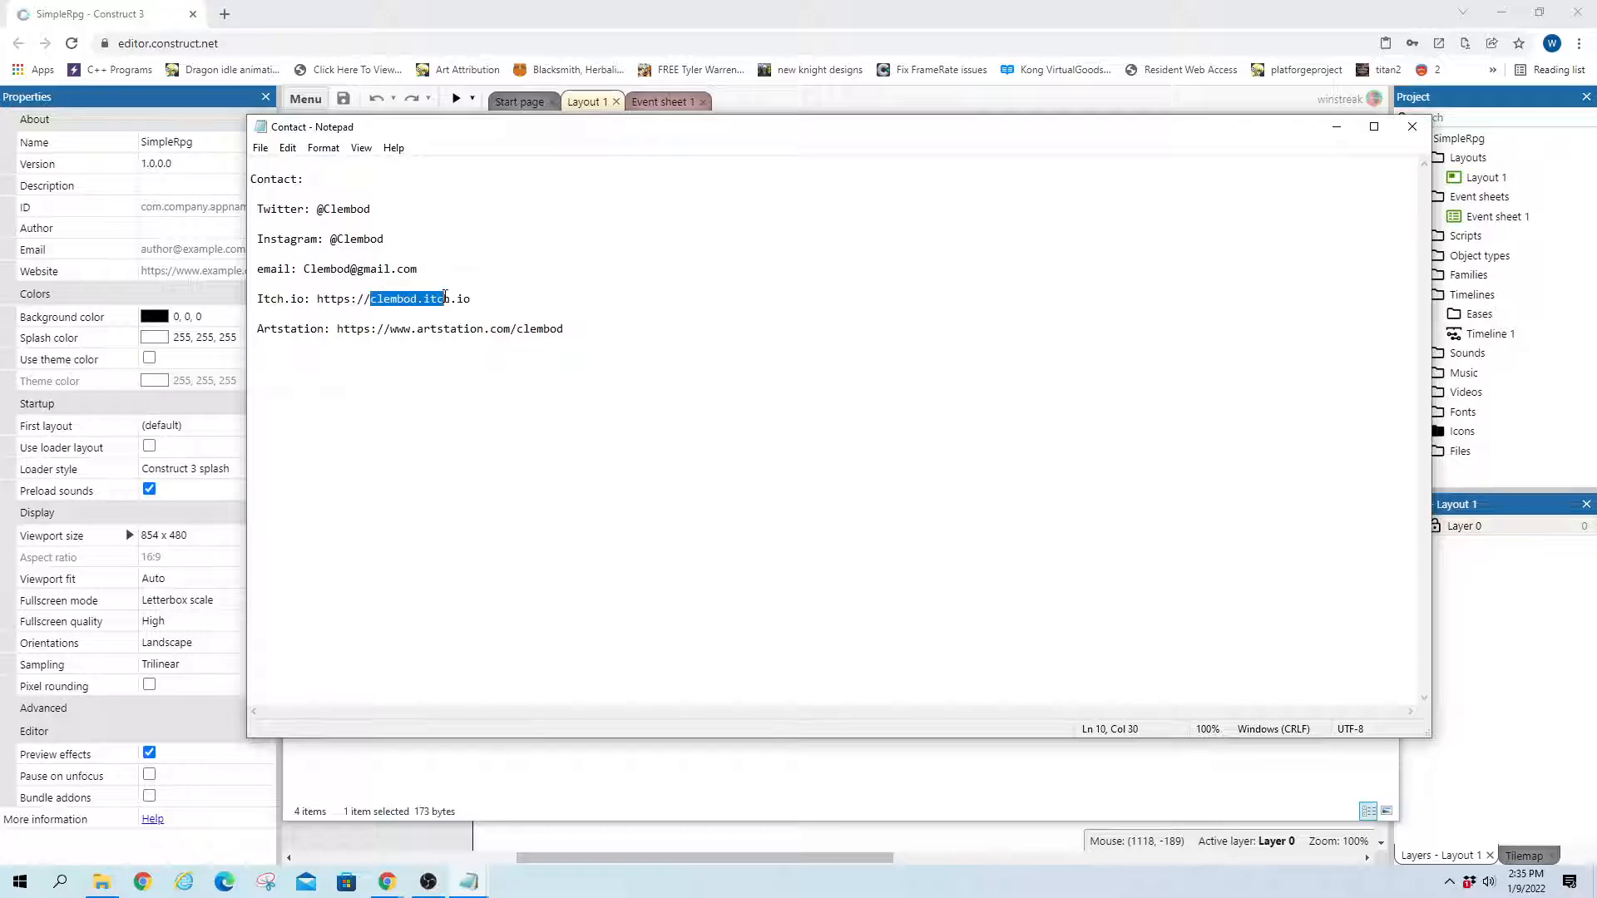
{"action": "left_click", "coordinate": [1412, 127]}
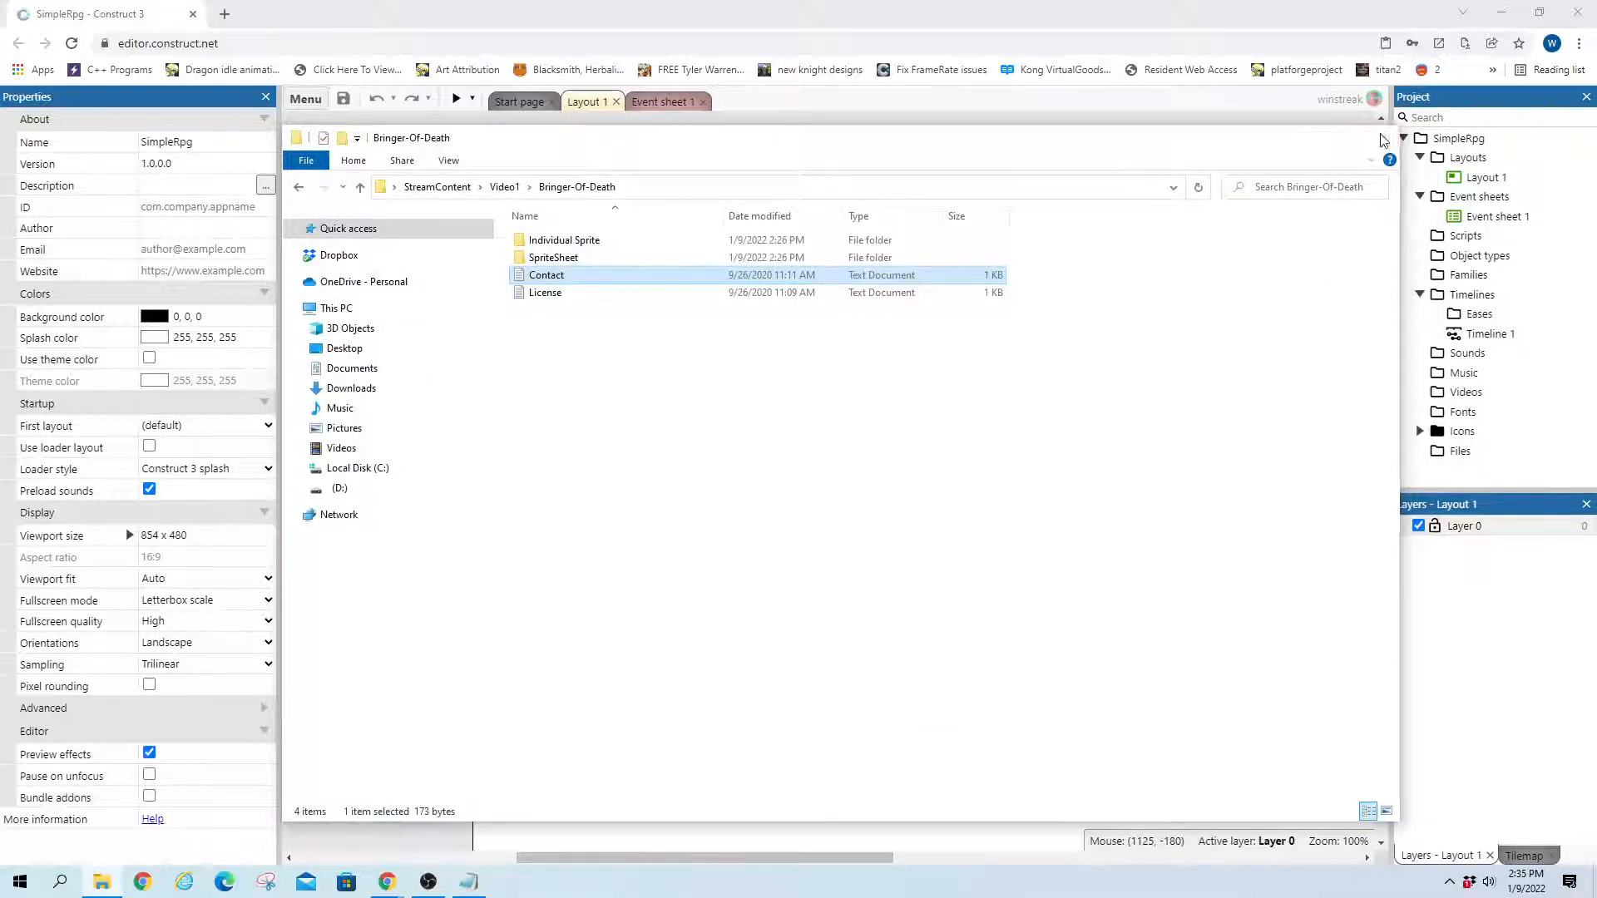
{"action": "left_click", "coordinate": [1378, 114]}
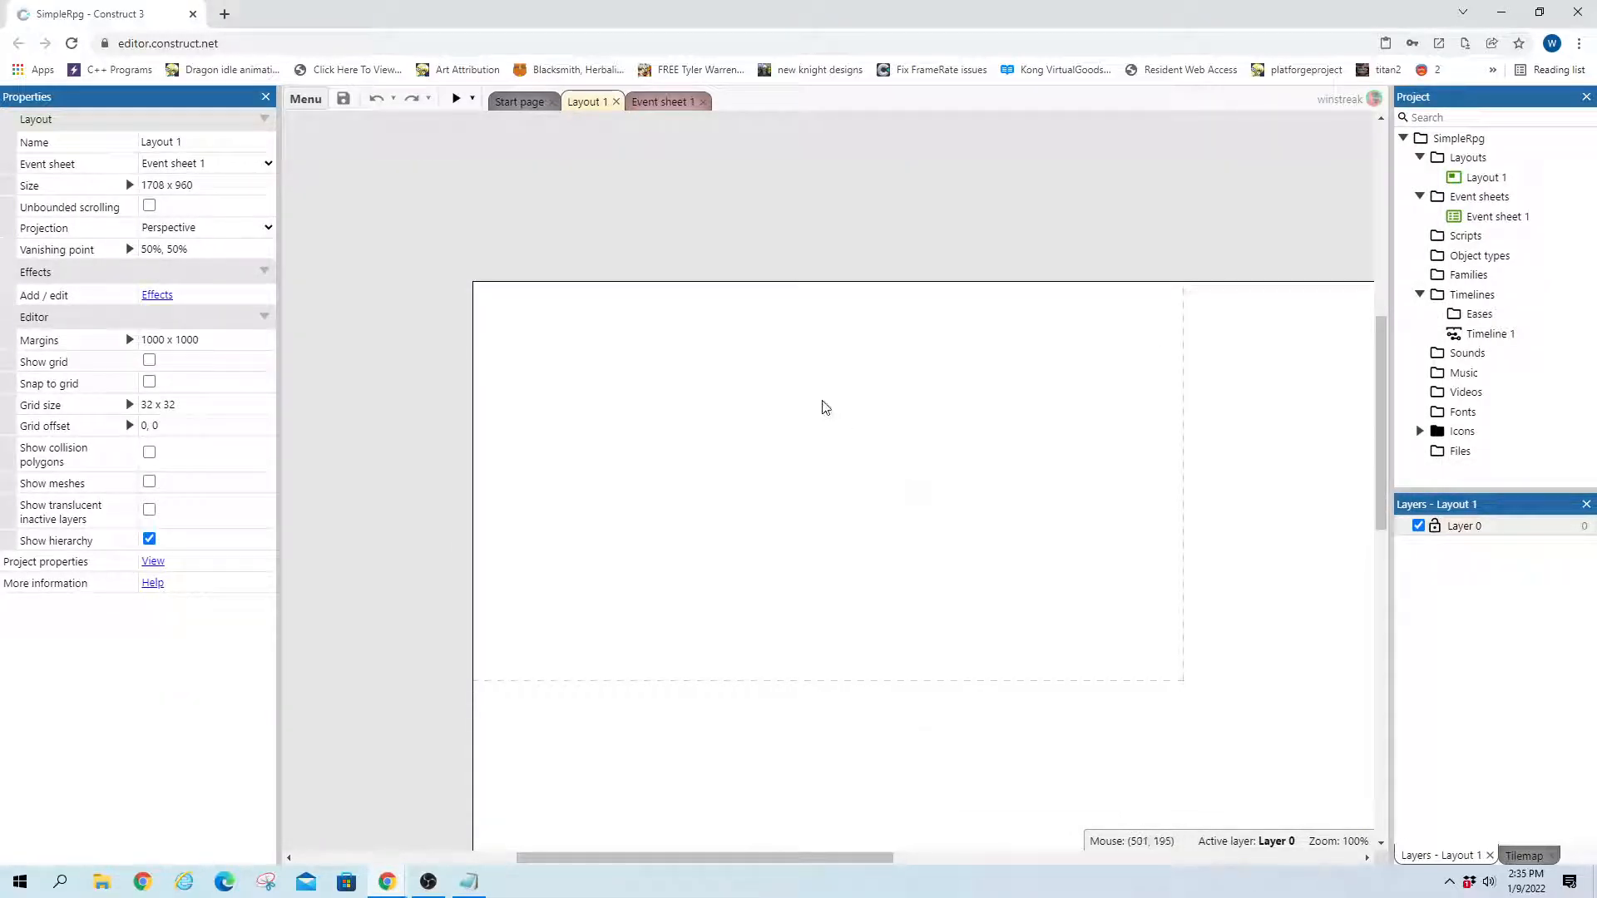
Import the __Attack GIF from the HeroGifs folder into Layout 1 as a sprite, near the middle left of the viewport area
{"action": "left_click", "coordinate": [103, 887]}
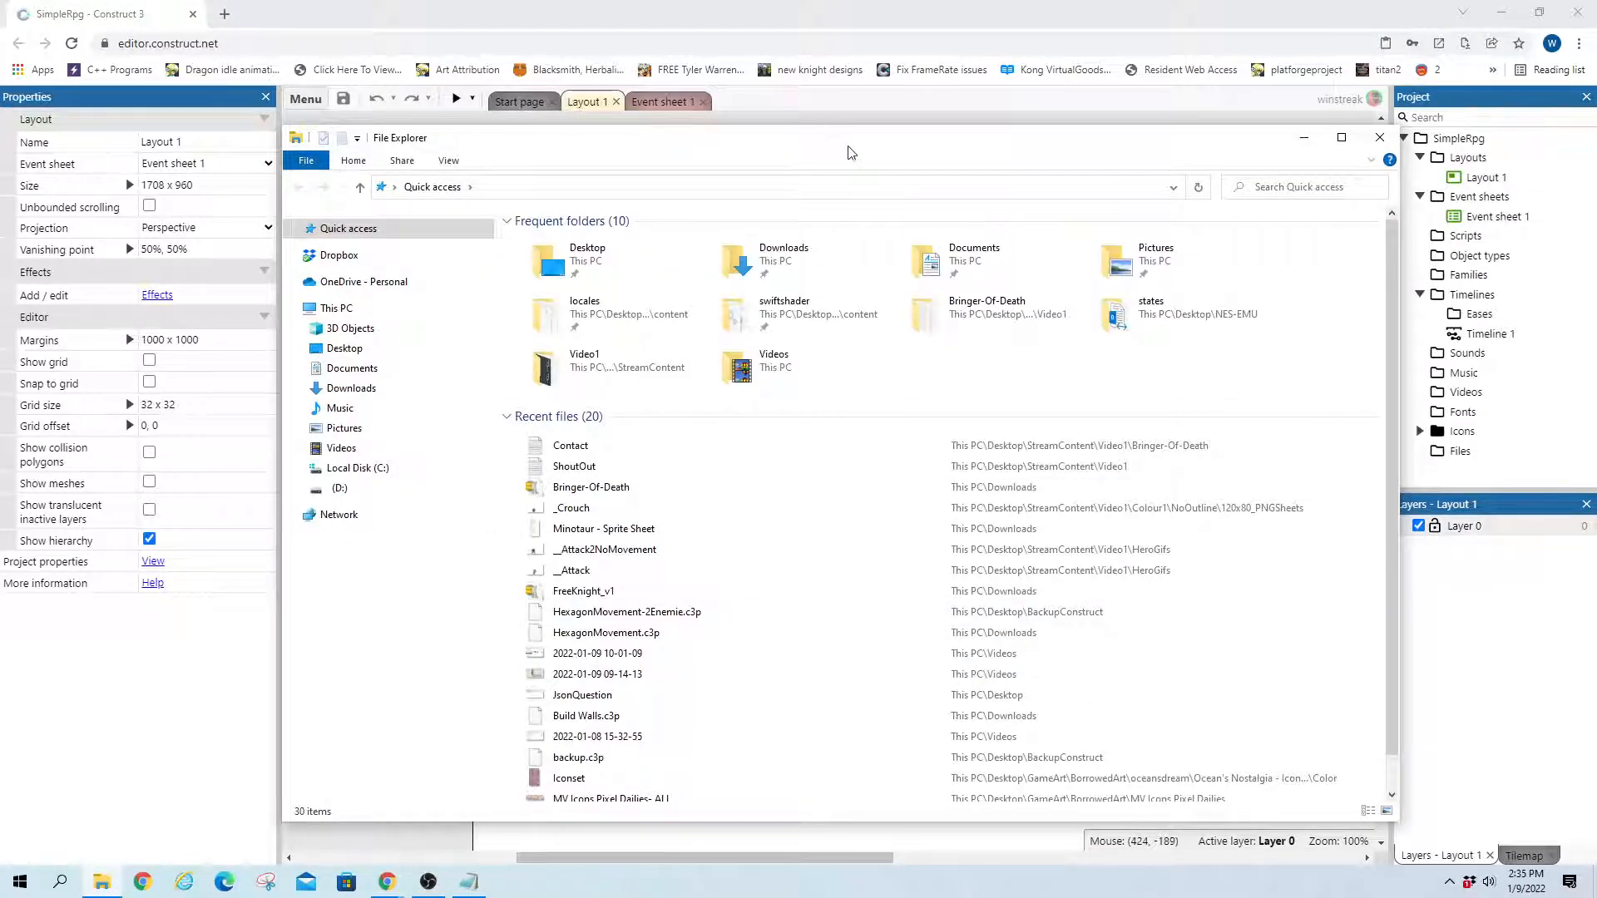
{"action": "left_click_drag", "start_coordinate": [849, 153], "coordinate": [0, 154]}
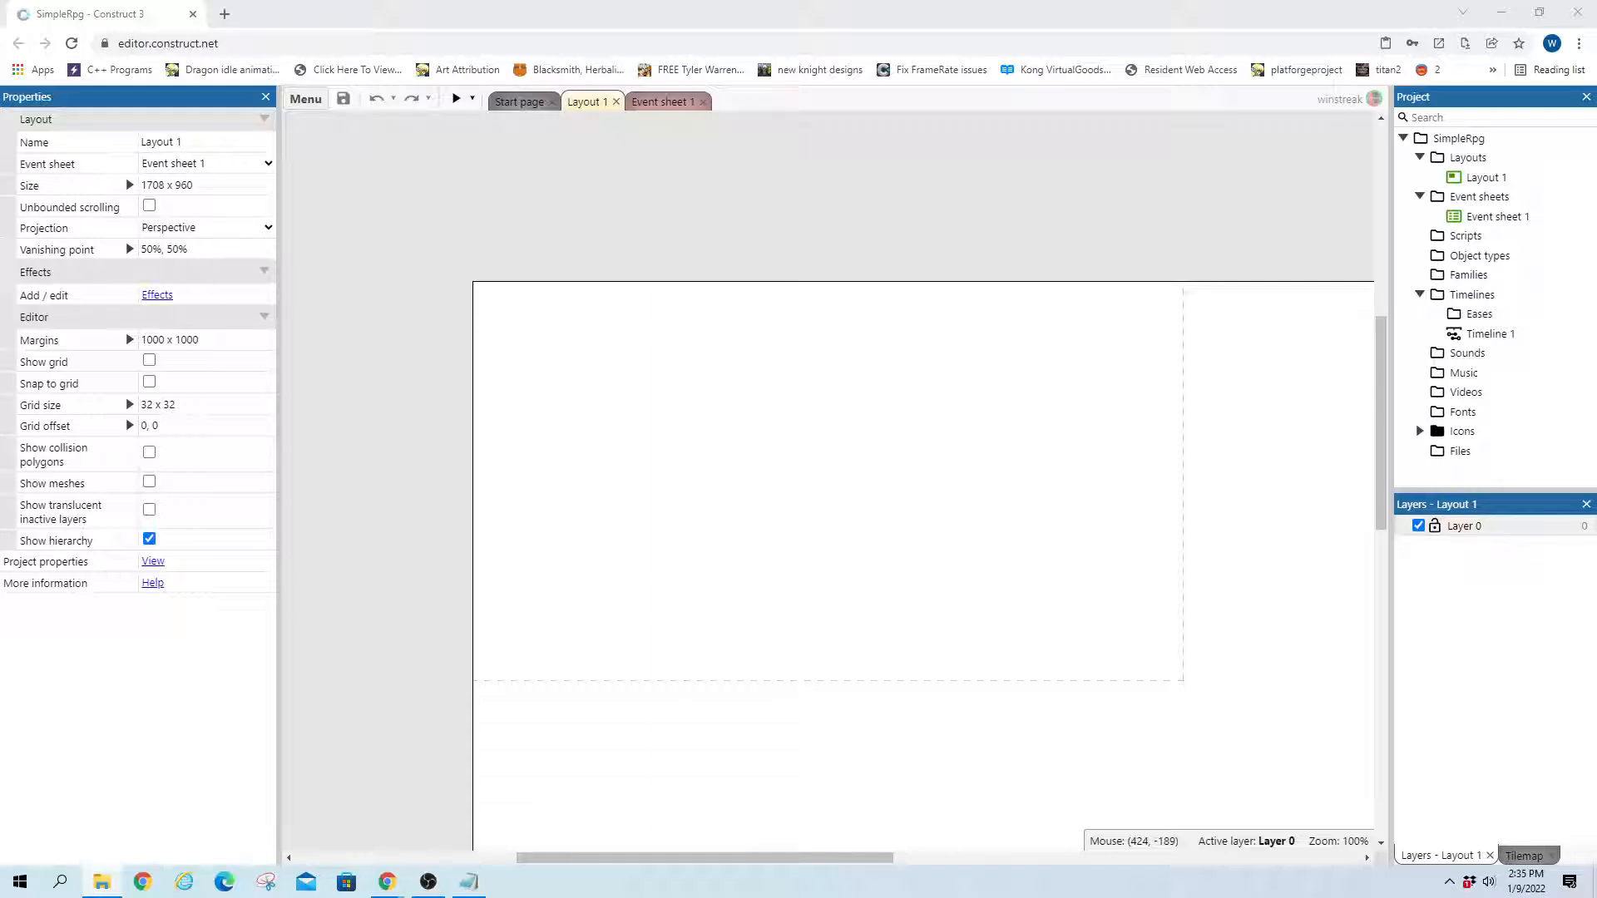
{"action": "left_click_drag", "start_coordinate": [0, 225], "coordinate": [746, 470]}
{"action": "left_click_drag", "start_coordinate": [0, 377], "coordinate": [913, 652]}
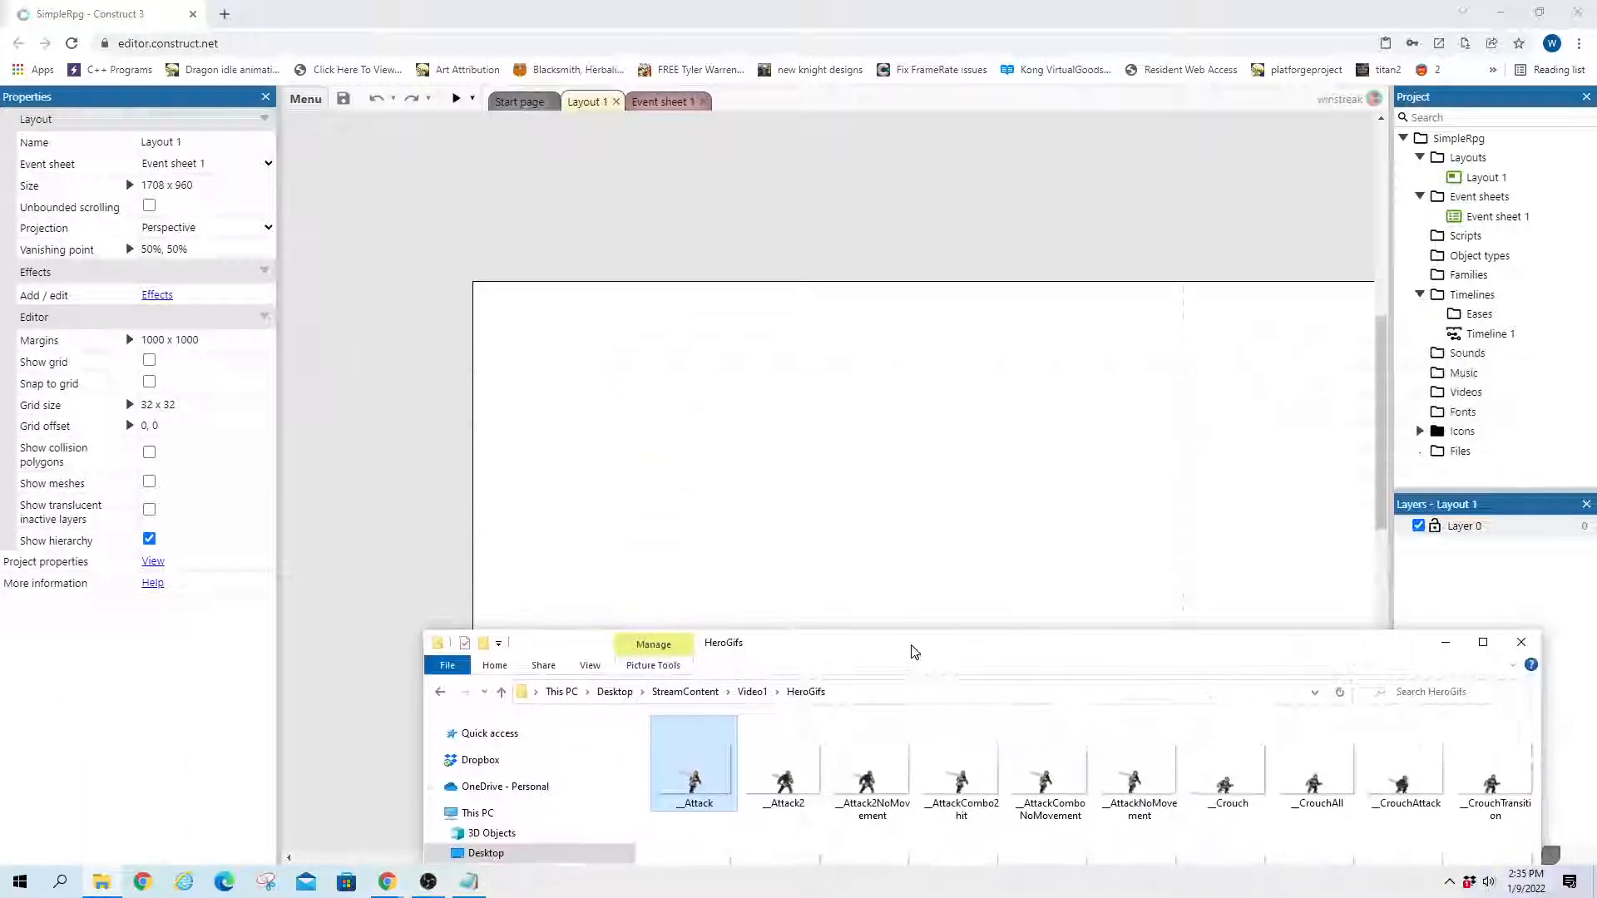
{"action": "left_click_drag", "start_coordinate": [705, 738], "coordinate": [732, 519]}
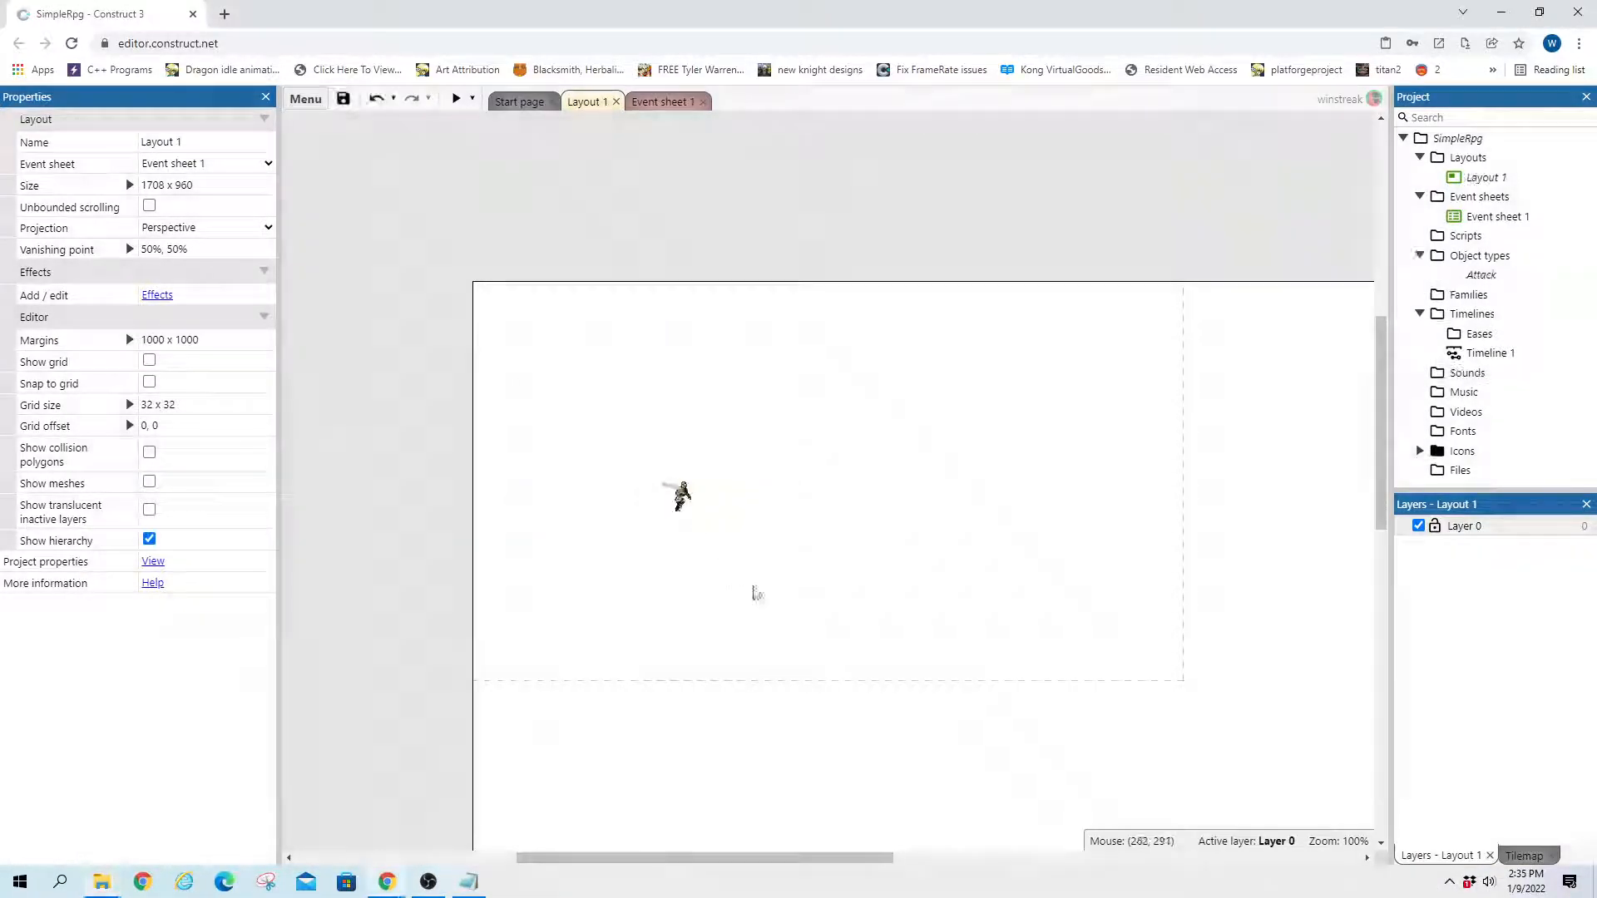
Open the Attack sprite's animation, check its imported frames, and close the Animations Editor
{"action": "double_click", "coordinate": [684, 495]}
{"action": "left_click", "coordinate": [463, 746]}
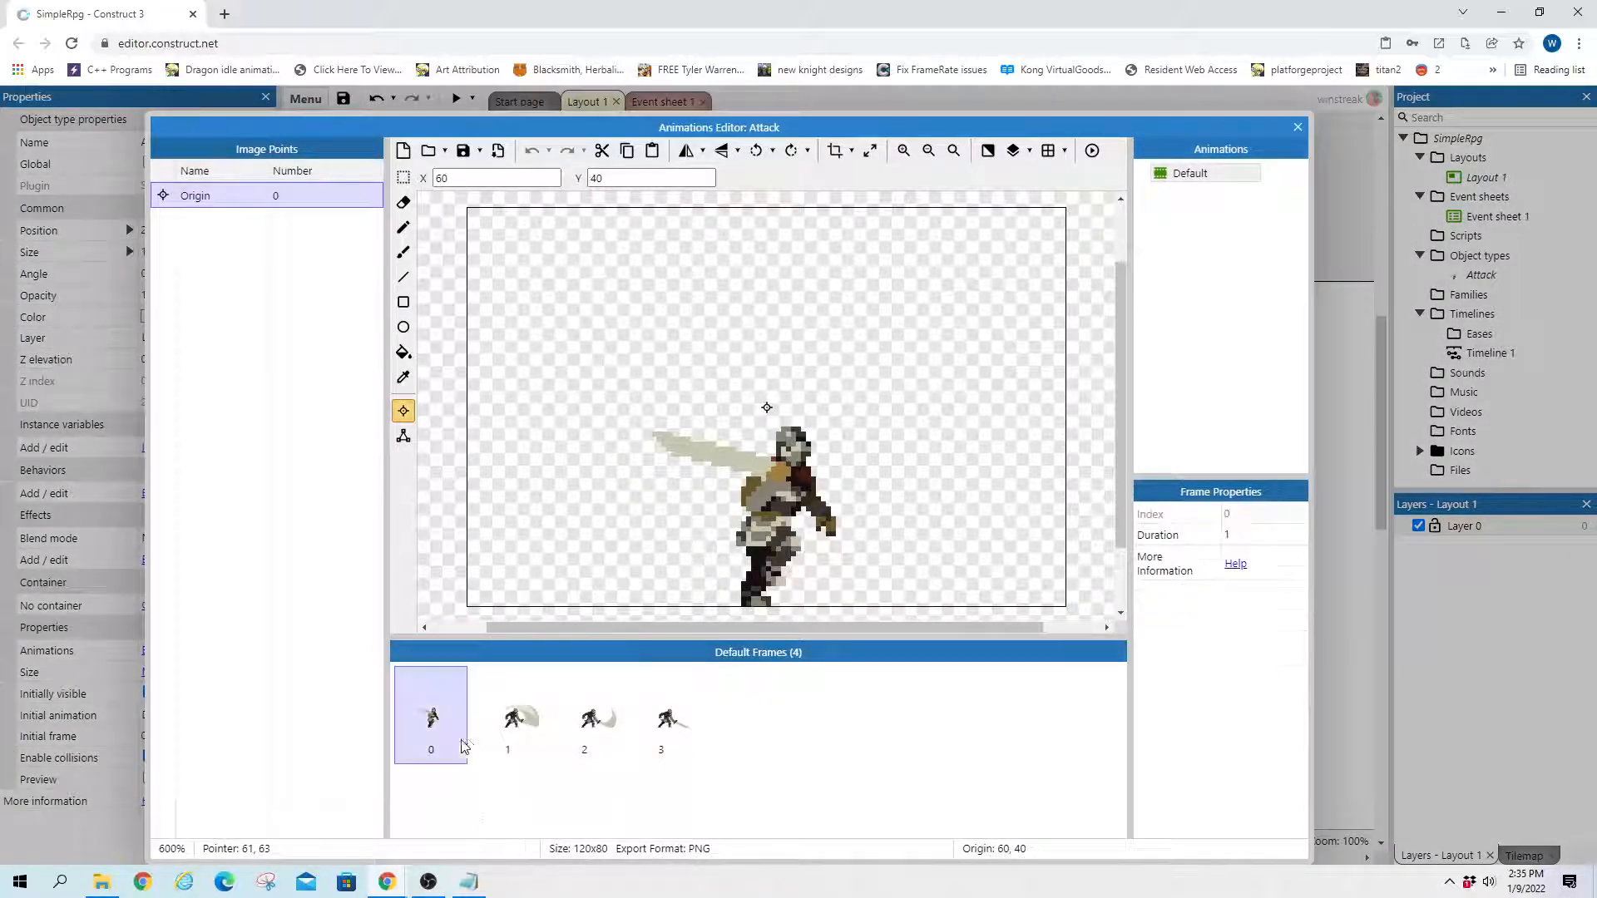
{"action": "left_click", "coordinate": [507, 717]}
{"action": "left_click", "coordinate": [661, 717]}
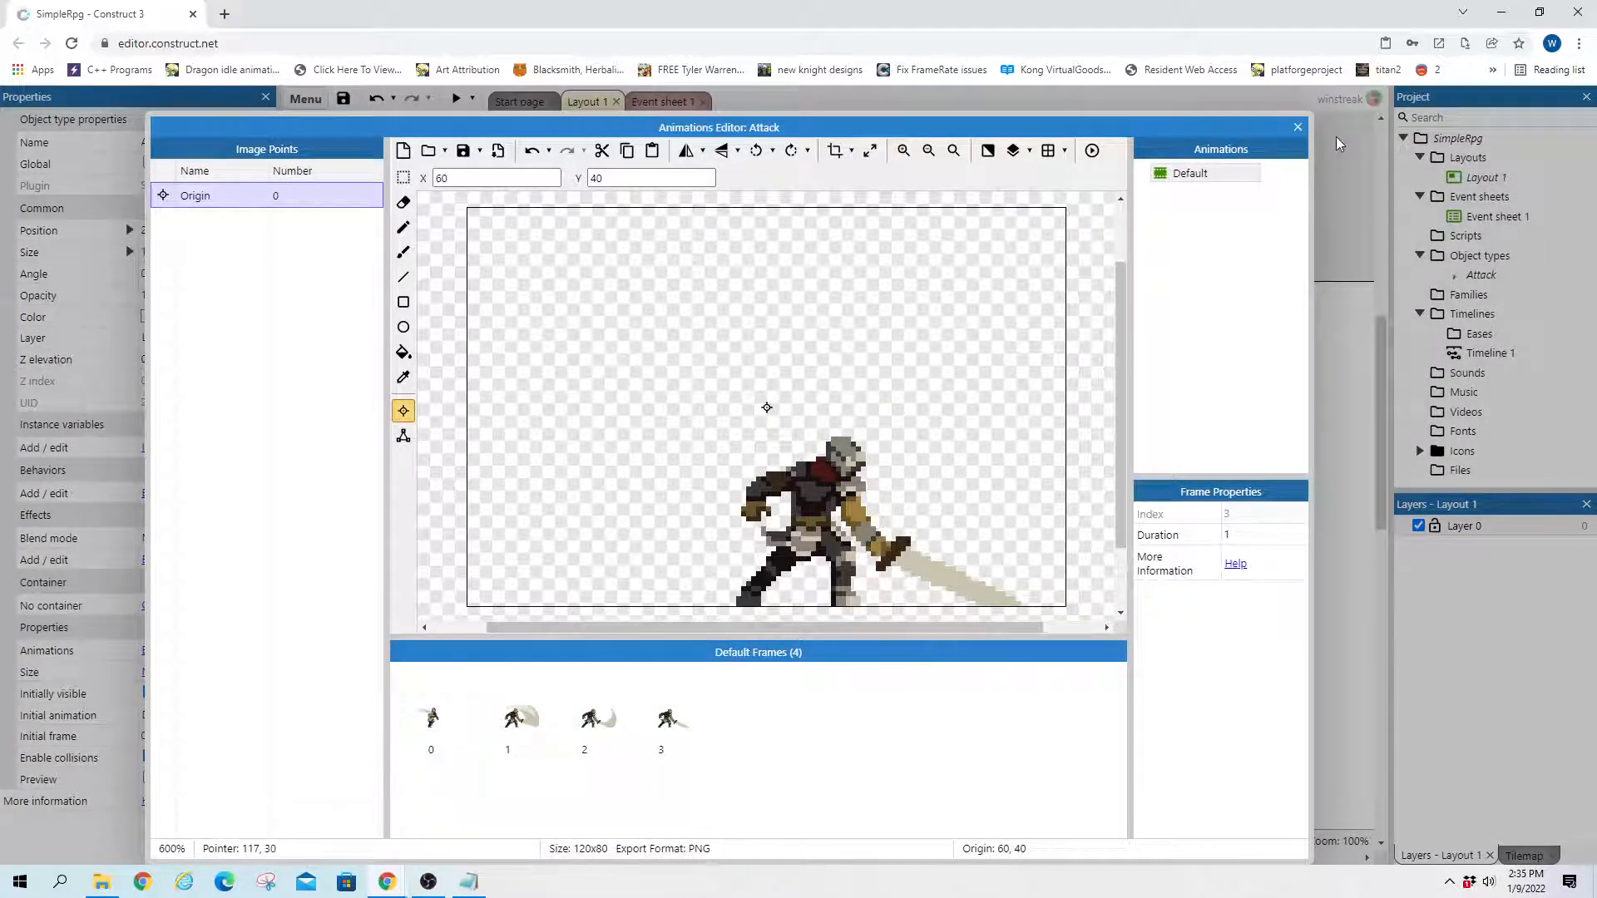
{"action": "left_click", "coordinate": [1297, 127]}
Look over the hero animation files available in the HeroGifs folder
{"action": "key", "text": "alt+Tab"}
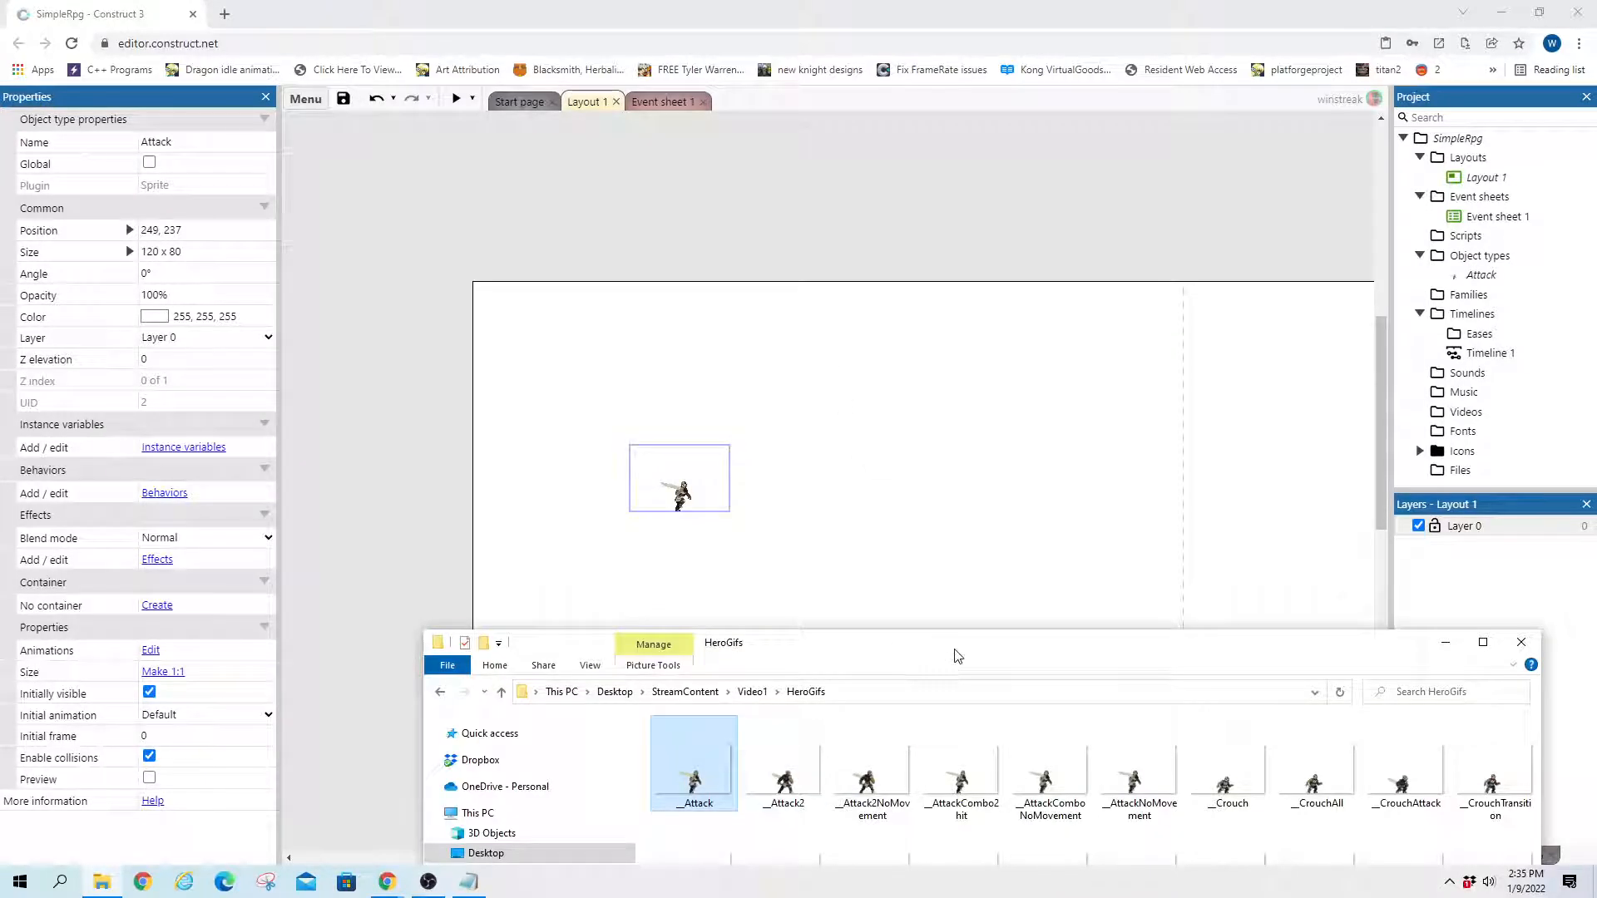
{"action": "left_click_drag", "start_coordinate": [955, 653], "coordinate": [836, 536]}
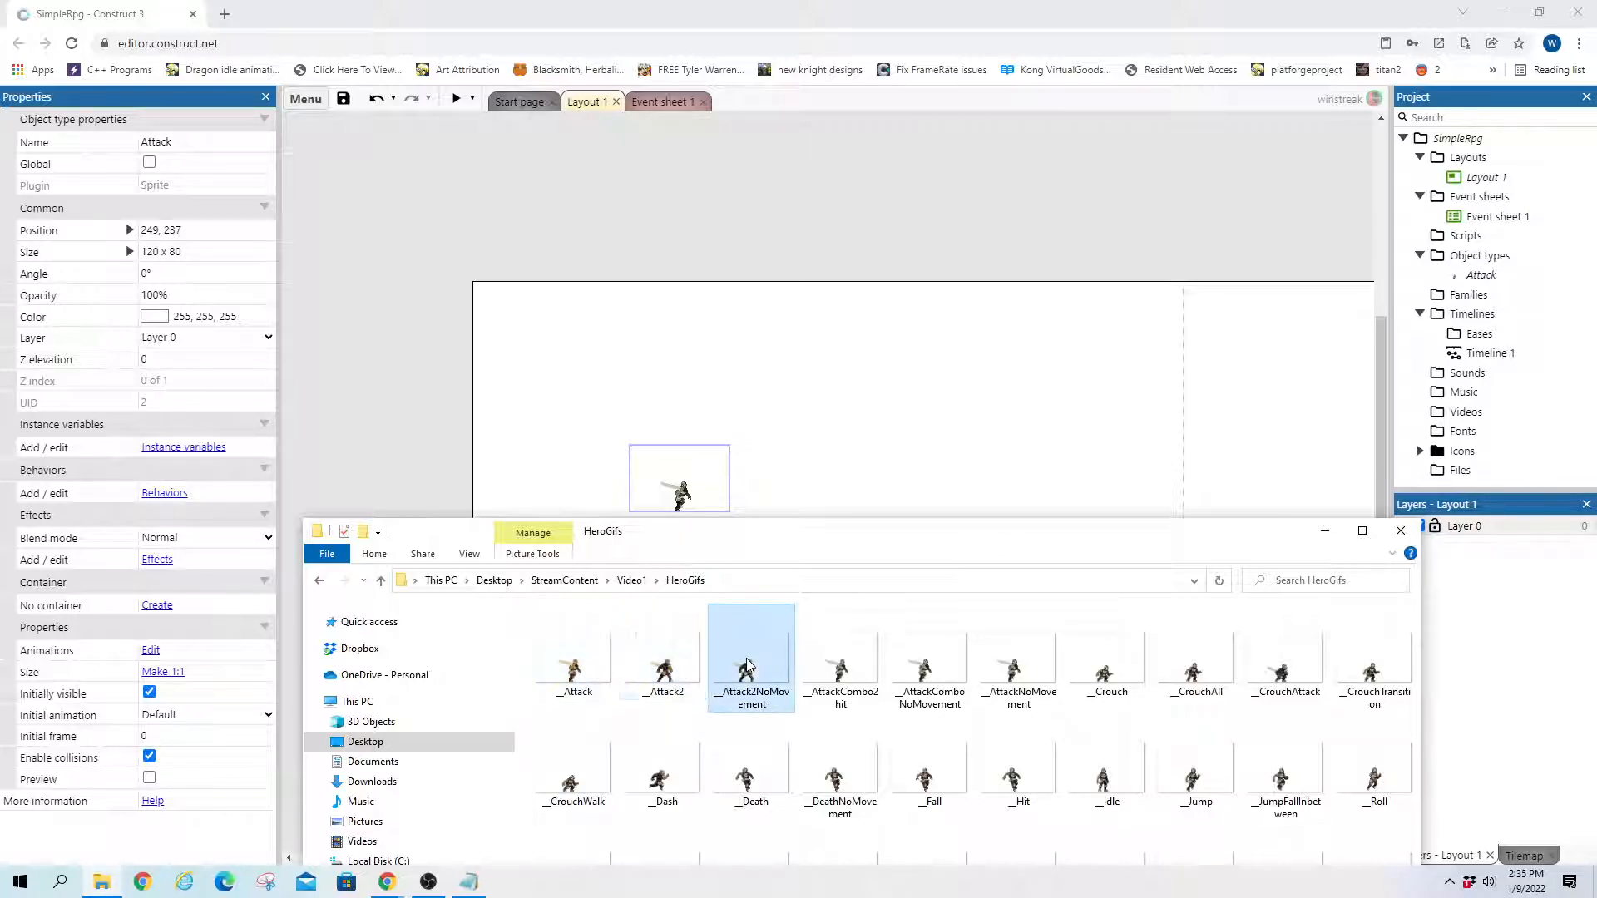
{"action": "left_click_drag", "start_coordinate": [839, 534], "coordinate": [0, 607]}
Reopen the Attack sprite's Default animation and step through its frames 0 to 3
{"action": "left_click", "coordinate": [681, 494]}
{"action": "double_click", "coordinate": [680, 494]}
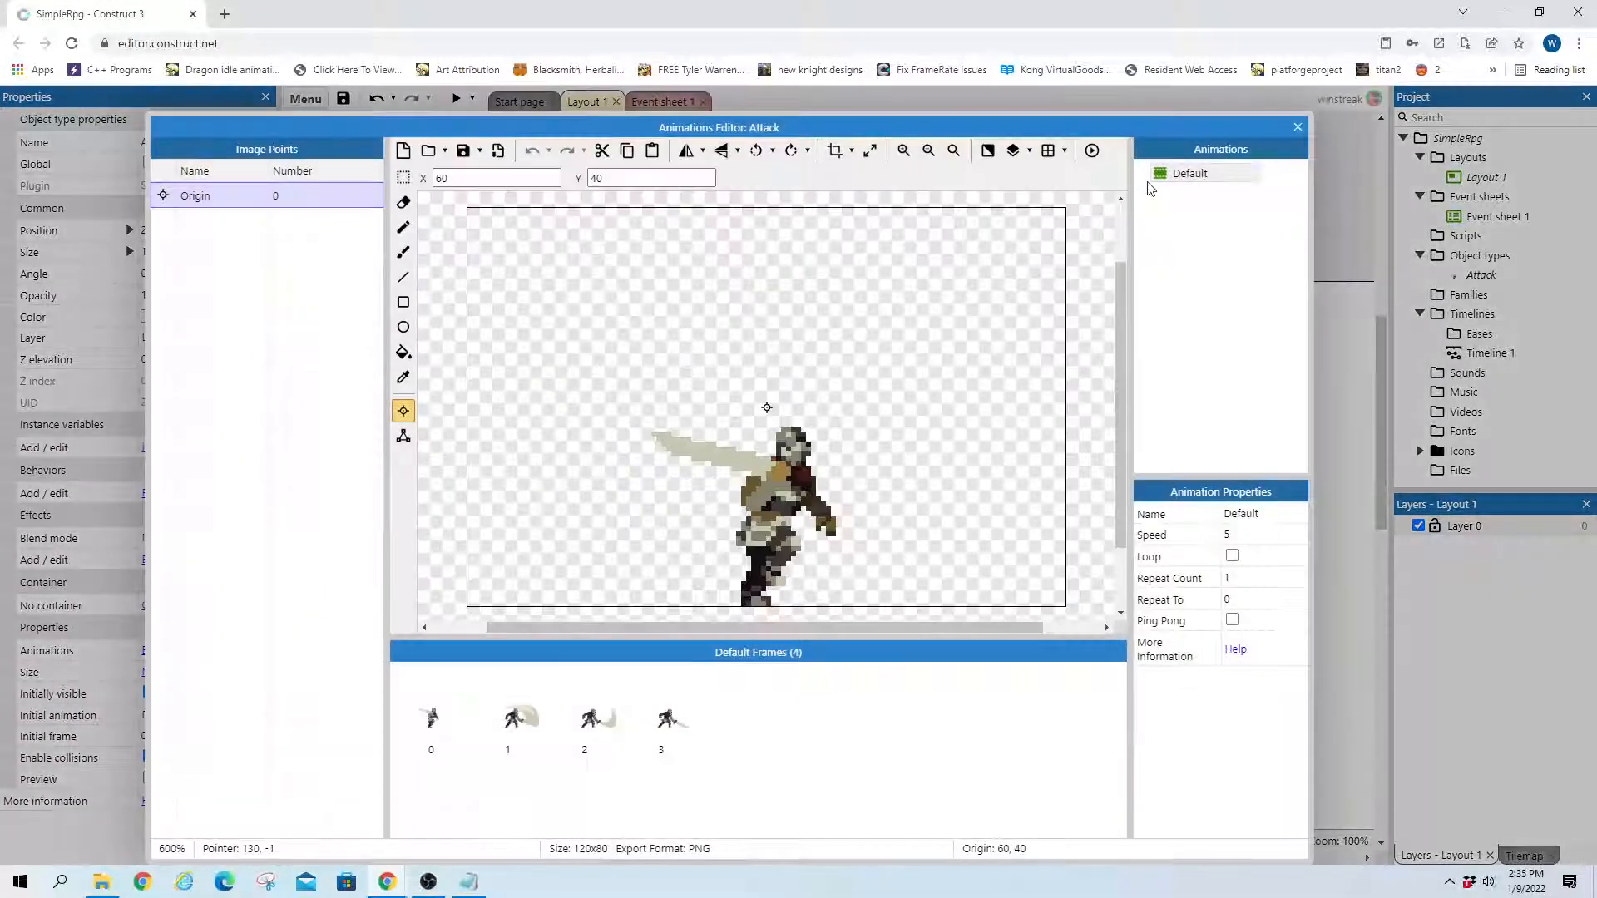
{"action": "left_click", "coordinate": [1208, 175]}
{"action": "left_click", "coordinate": [441, 715]}
{"action": "left_click", "coordinate": [509, 717]}
{"action": "left_click", "coordinate": [588, 720]}
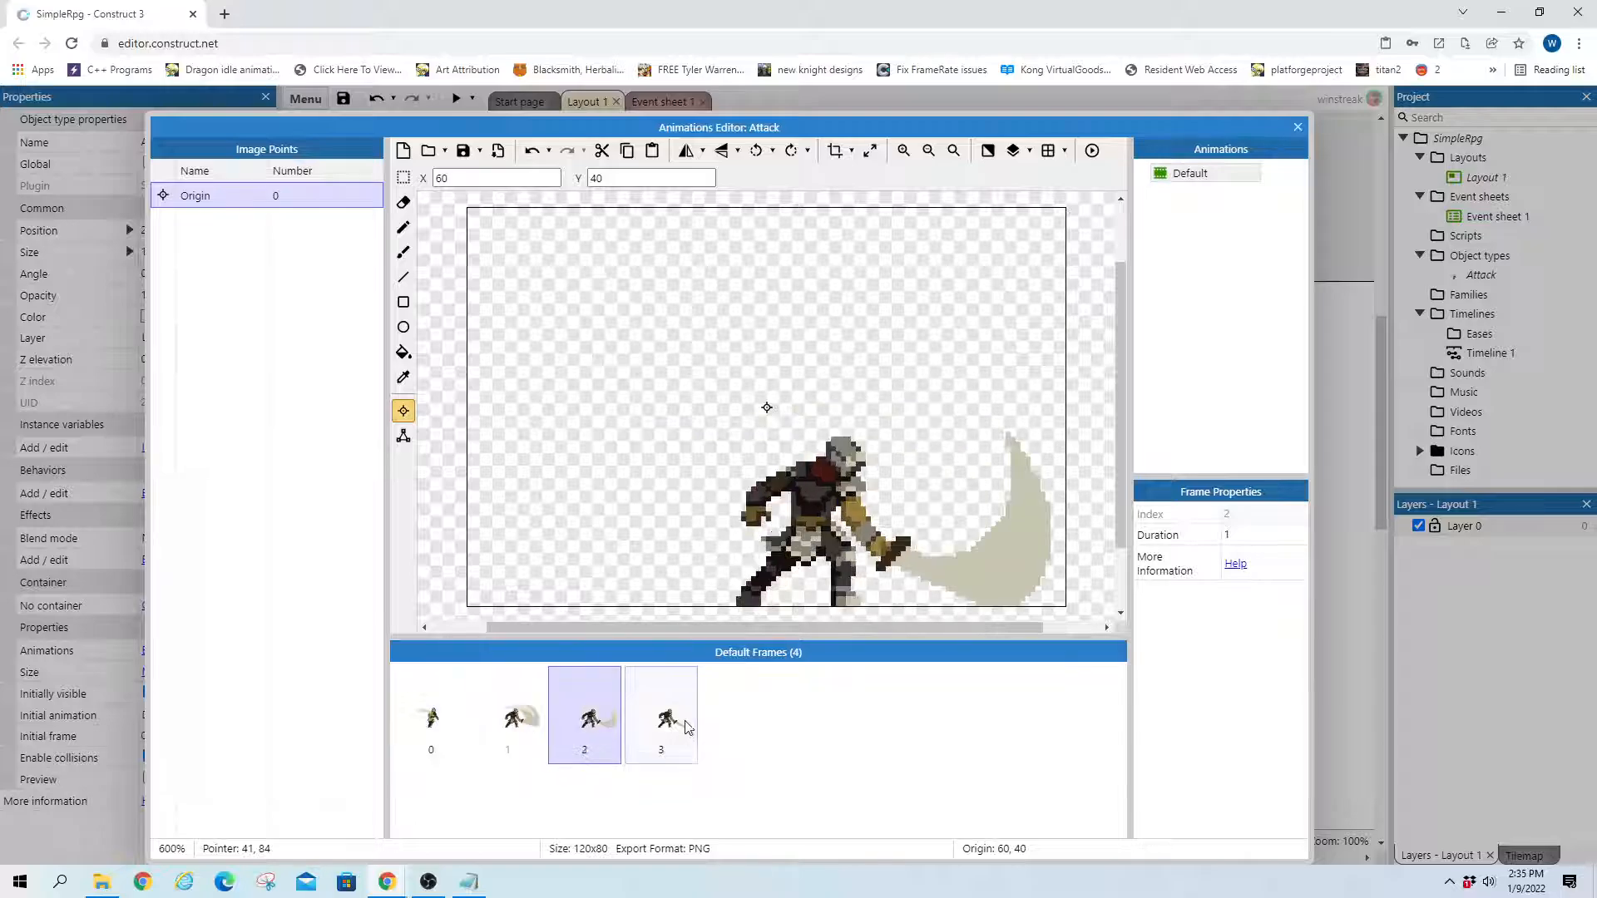
{"action": "left_click", "coordinate": [675, 725]}
Rename the sprite's Default animation to Attack
{"action": "left_click", "coordinate": [1199, 177]}
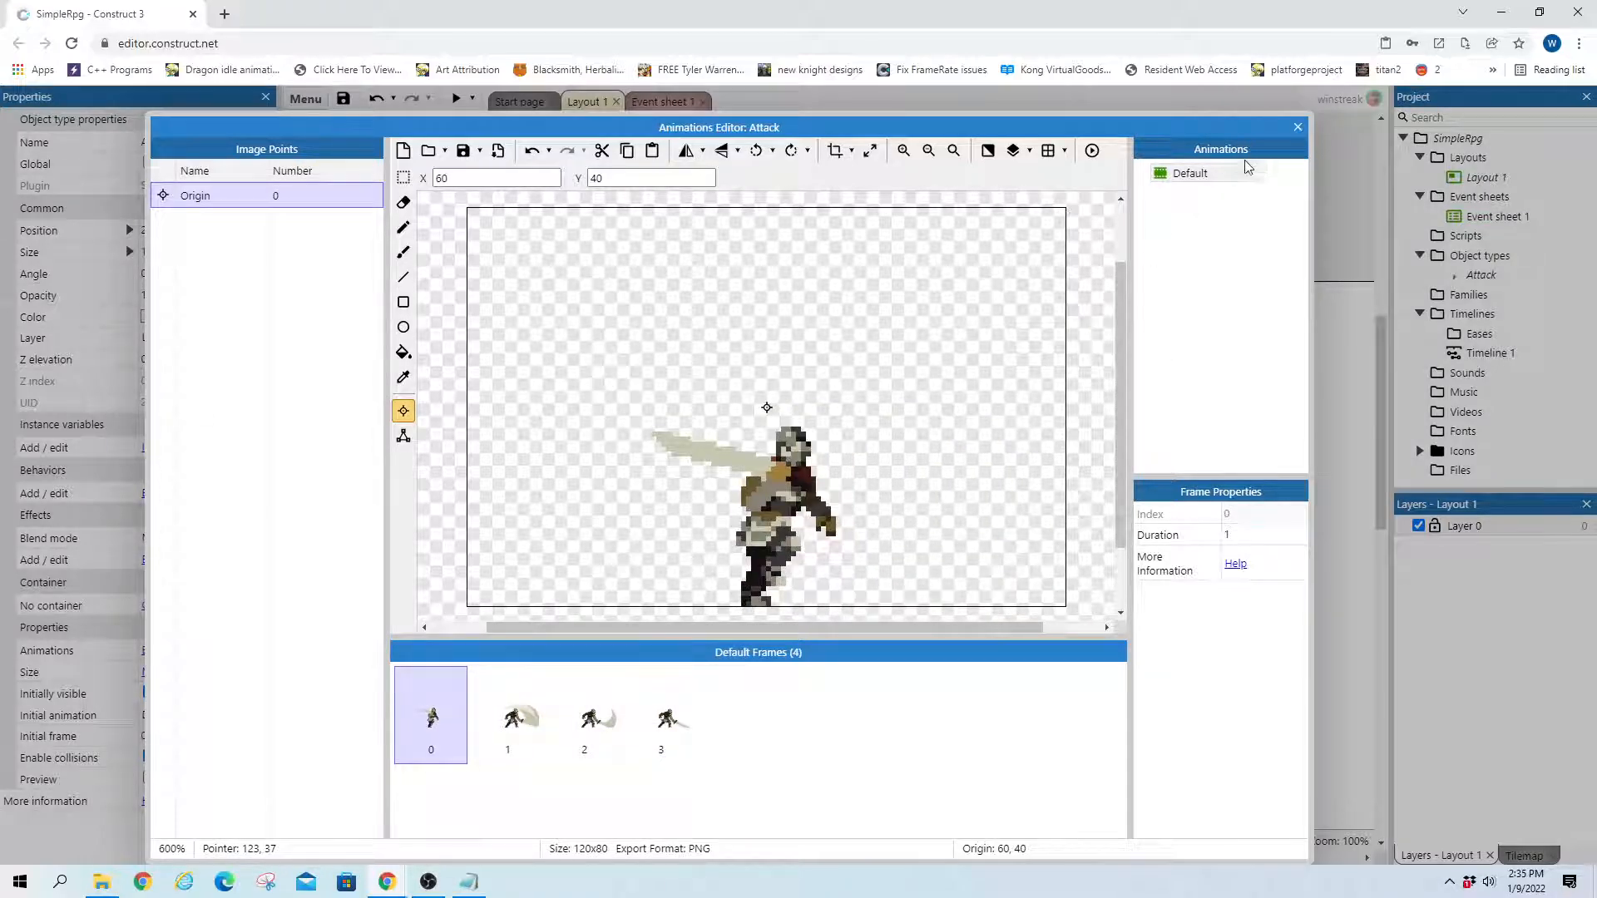
{"action": "left_click", "coordinate": [1203, 178]}
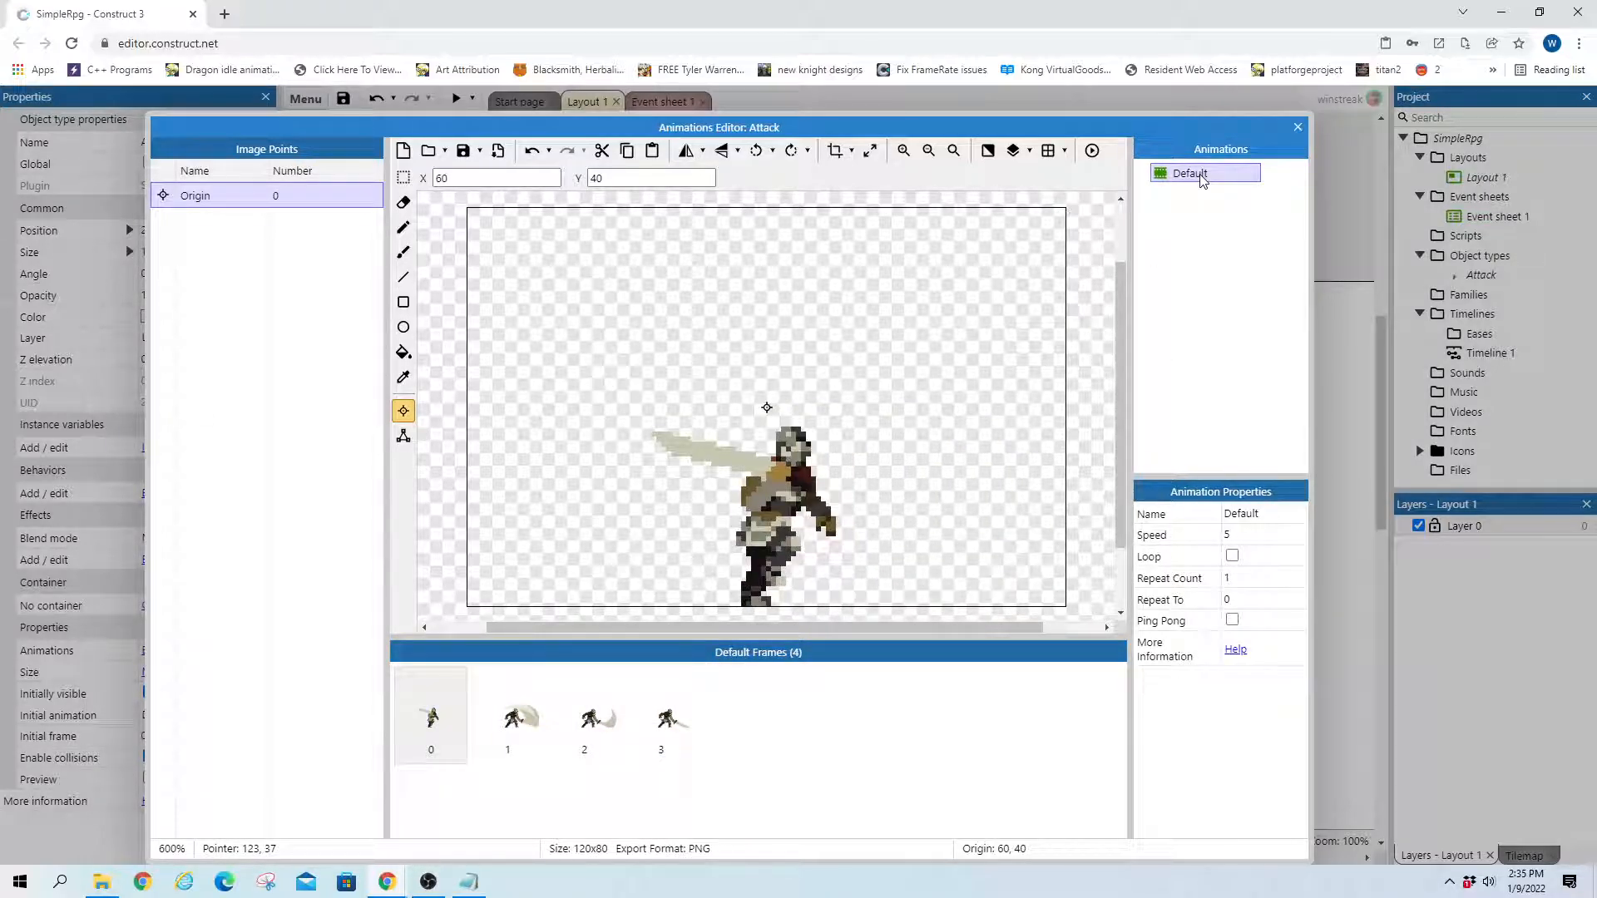
{"action": "double_click", "coordinate": [1203, 178]}
{"action": "type", "text": "Attack"}
{"action": "key", "text": "Return"}
Locate the __Run GIF in the HeroGifs folder and add a new animation named Run to the sprite
{"action": "left_click", "coordinate": [101, 882]}
{"action": "left_click_drag", "start_coordinate": [893, 656], "coordinate": [803, 397]}
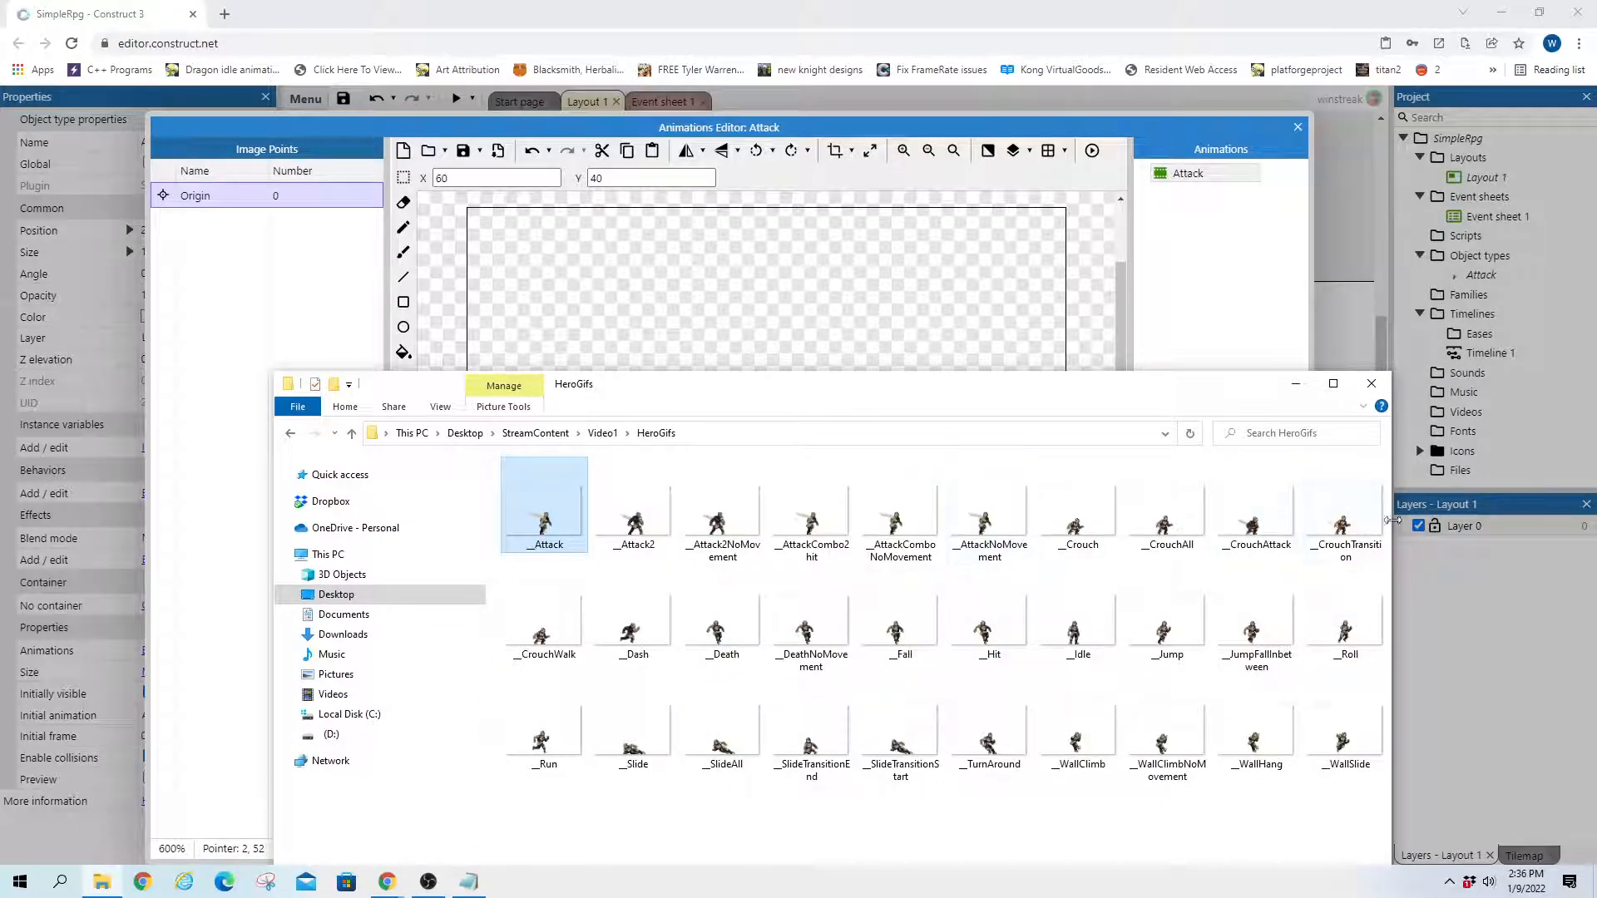
{"action": "left_click", "coordinate": [546, 740]}
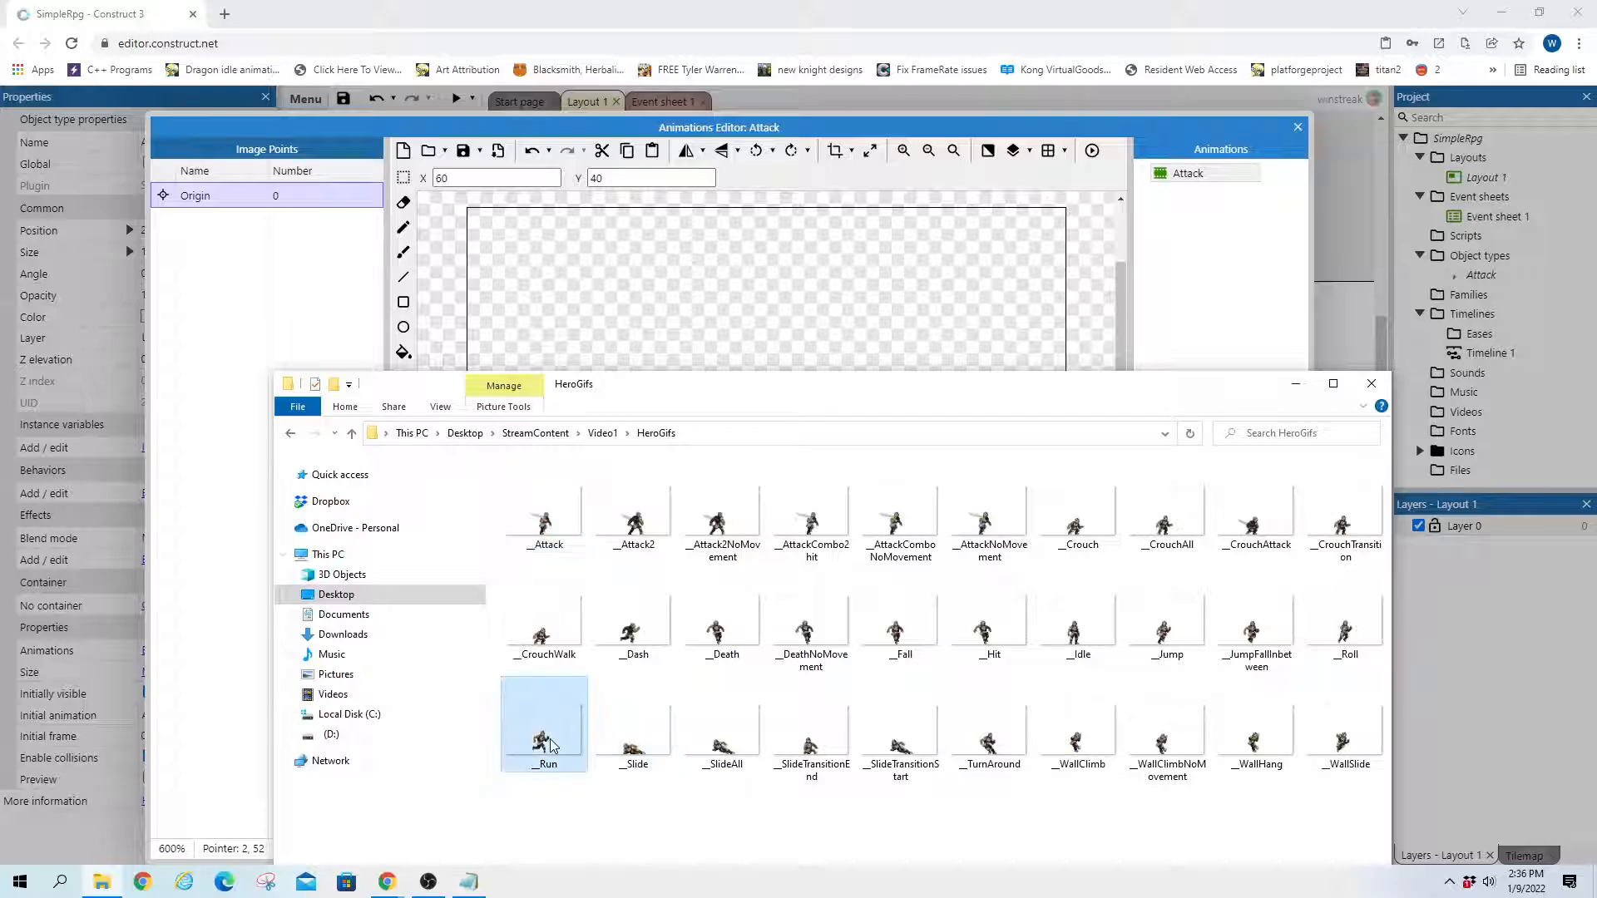
{"action": "right_click", "coordinate": [1229, 212]}
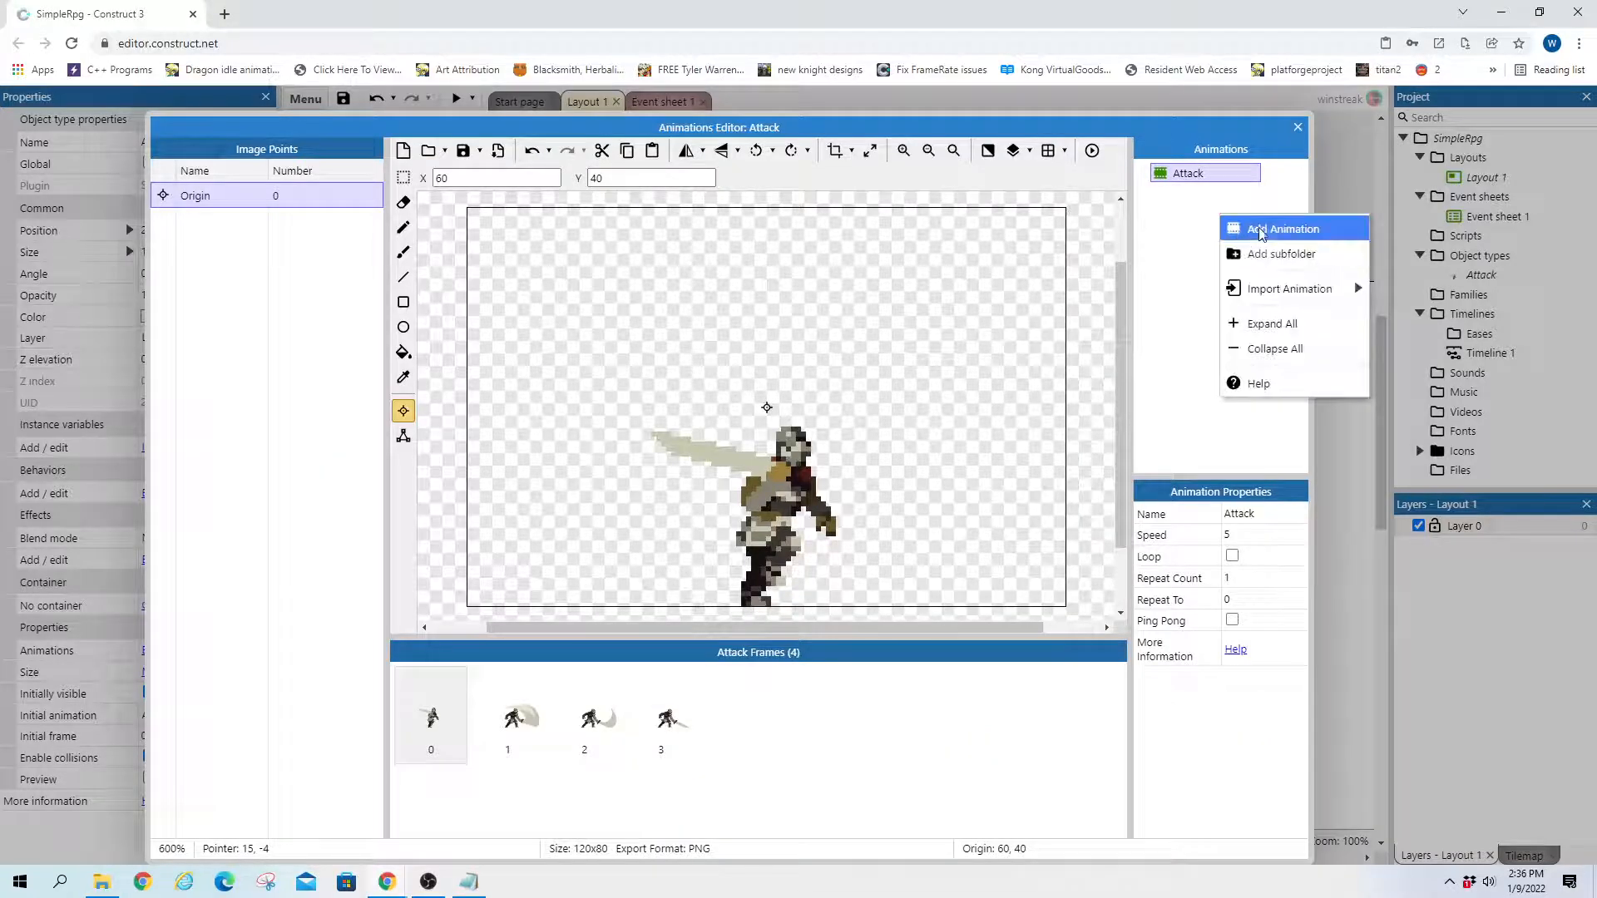
{"action": "left_click", "coordinate": [1248, 222]}
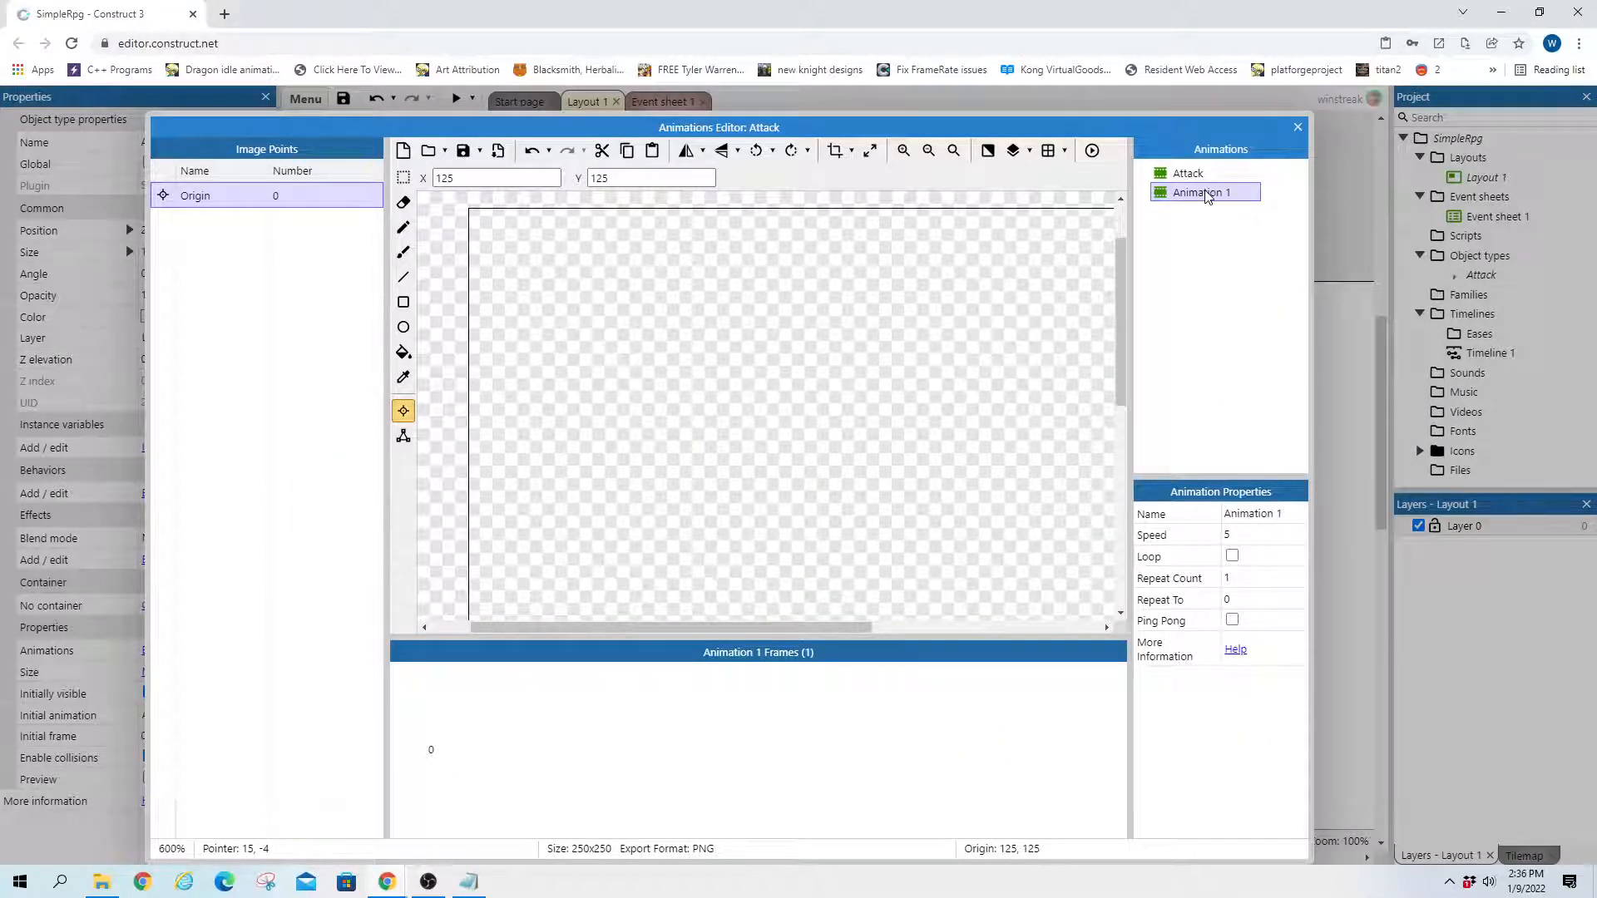
{"action": "left_click", "coordinate": [1206, 193]}
{"action": "type", "text": "Run"}
{"action": "key", "text": "Return"}
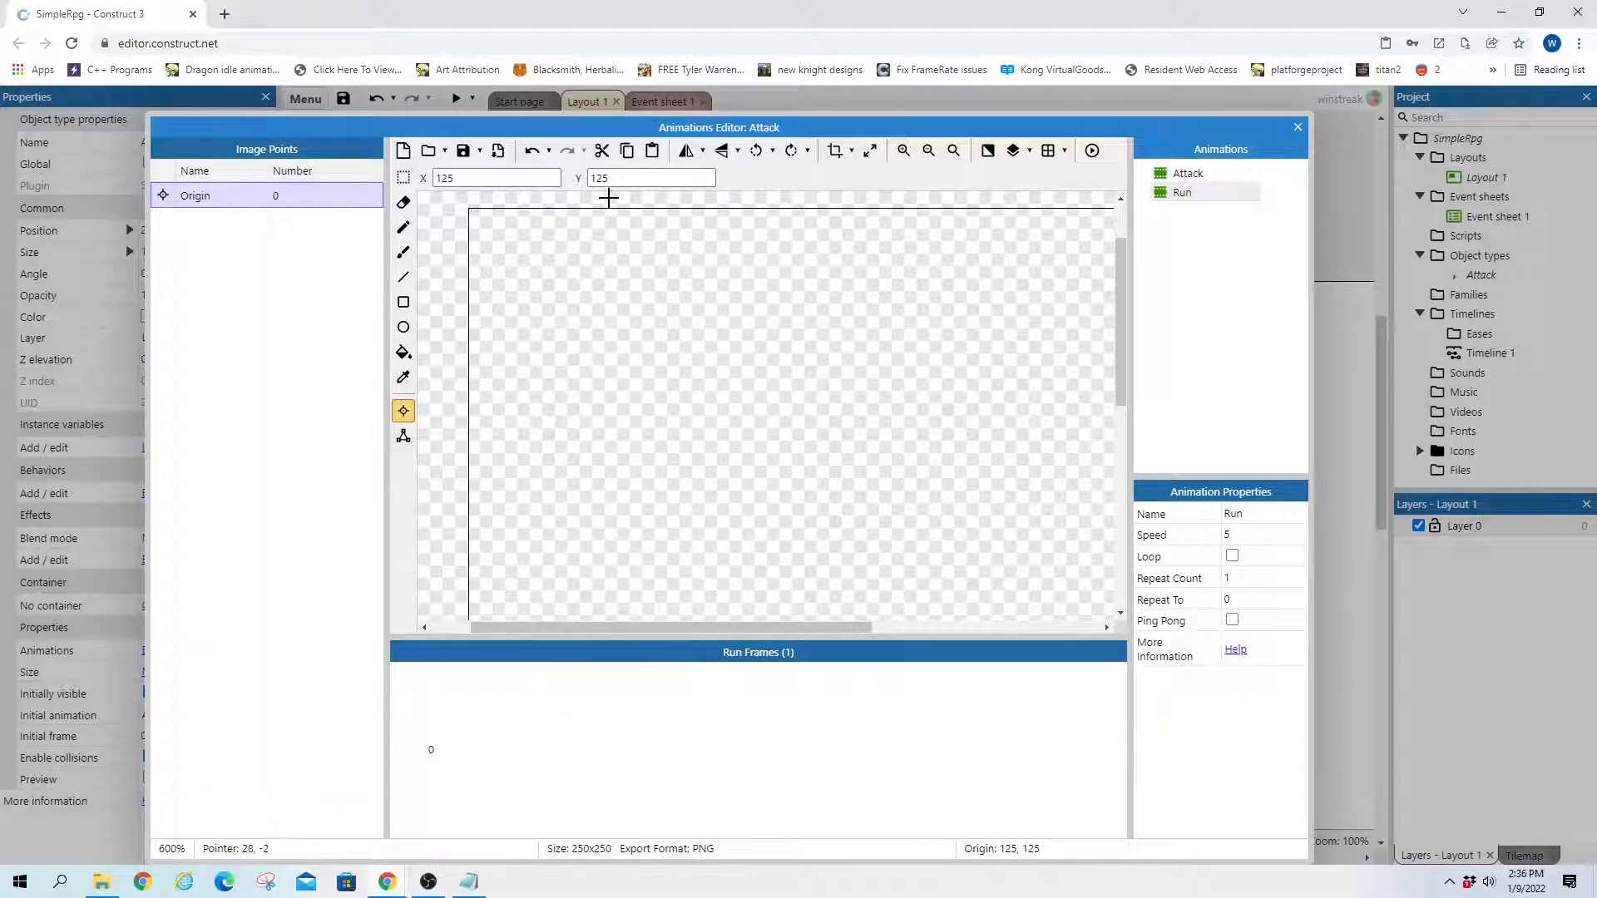
Import the __Run GIF into the Run animation using Import from files, and delete the empty frame 0
{"action": "key", "text": "alt+Tab"}
{"action": "left_click_drag", "start_coordinate": [747, 368], "coordinate": [1305, 240]}
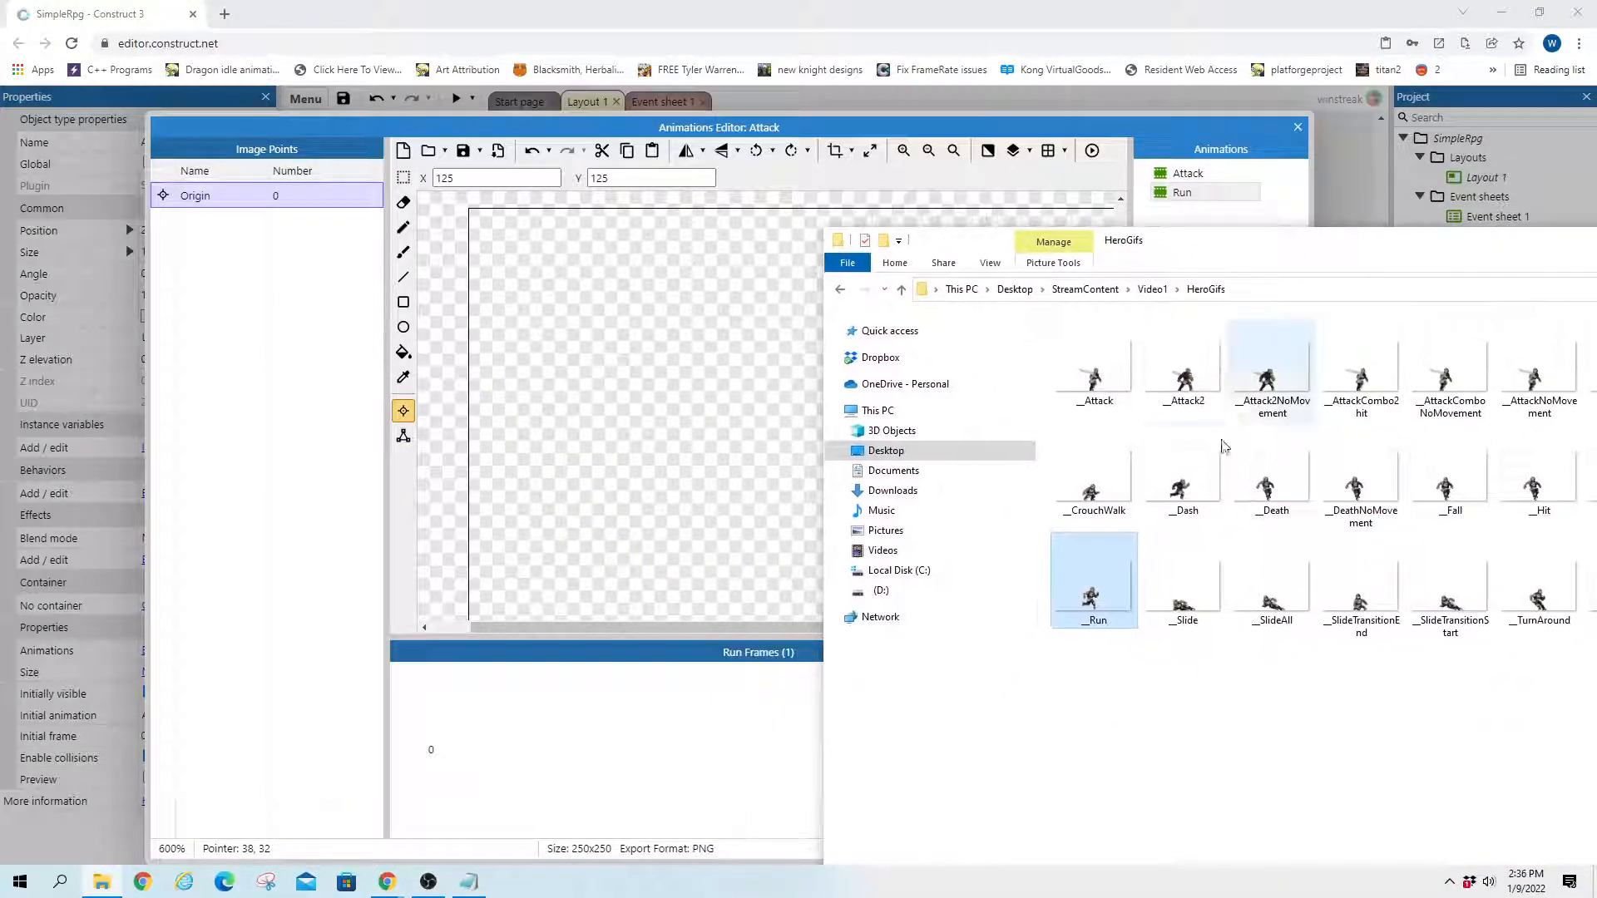
{"action": "left_click_drag", "start_coordinate": [1092, 582], "coordinate": [582, 756]}
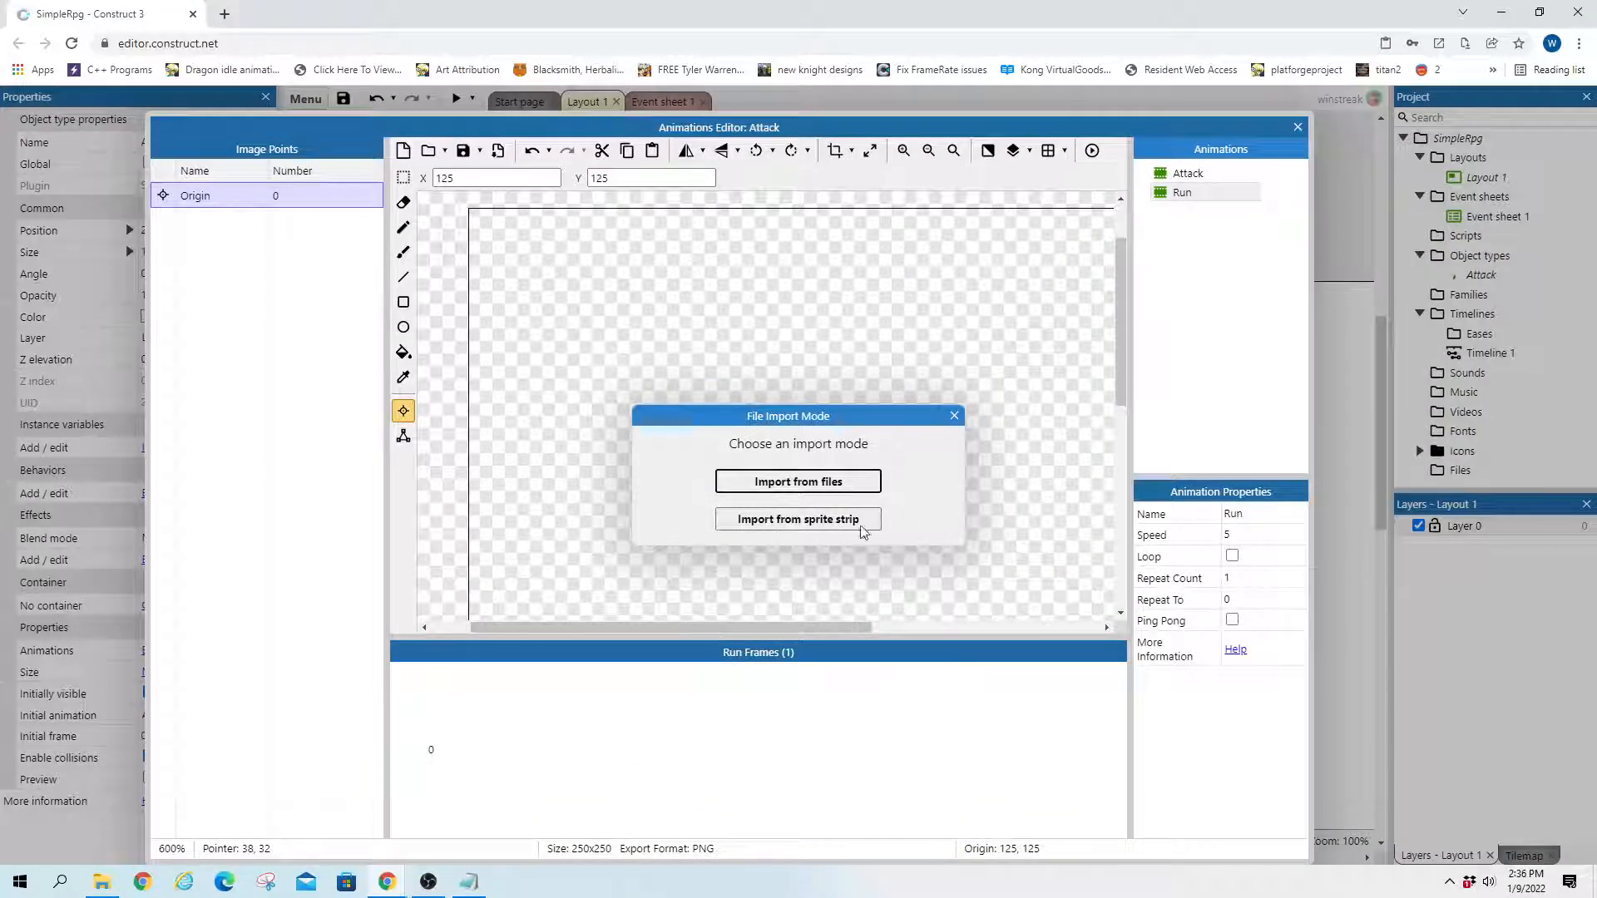
{"action": "left_click", "coordinate": [842, 487]}
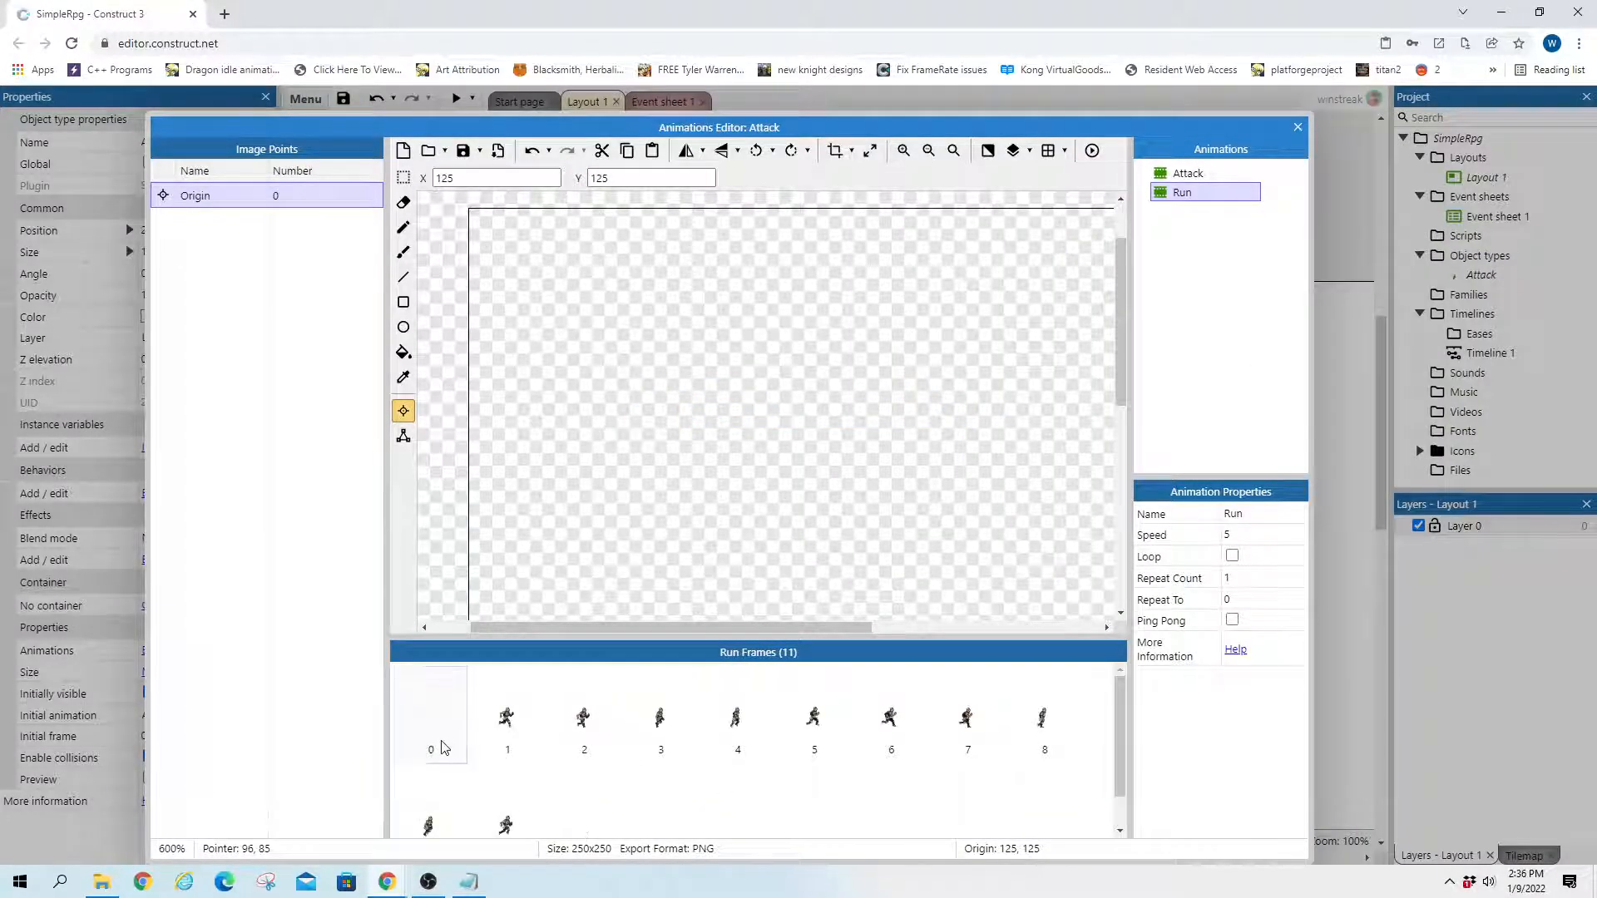
{"action": "left_click", "coordinate": [457, 732]}
{"action": "key", "text": "Delete"}
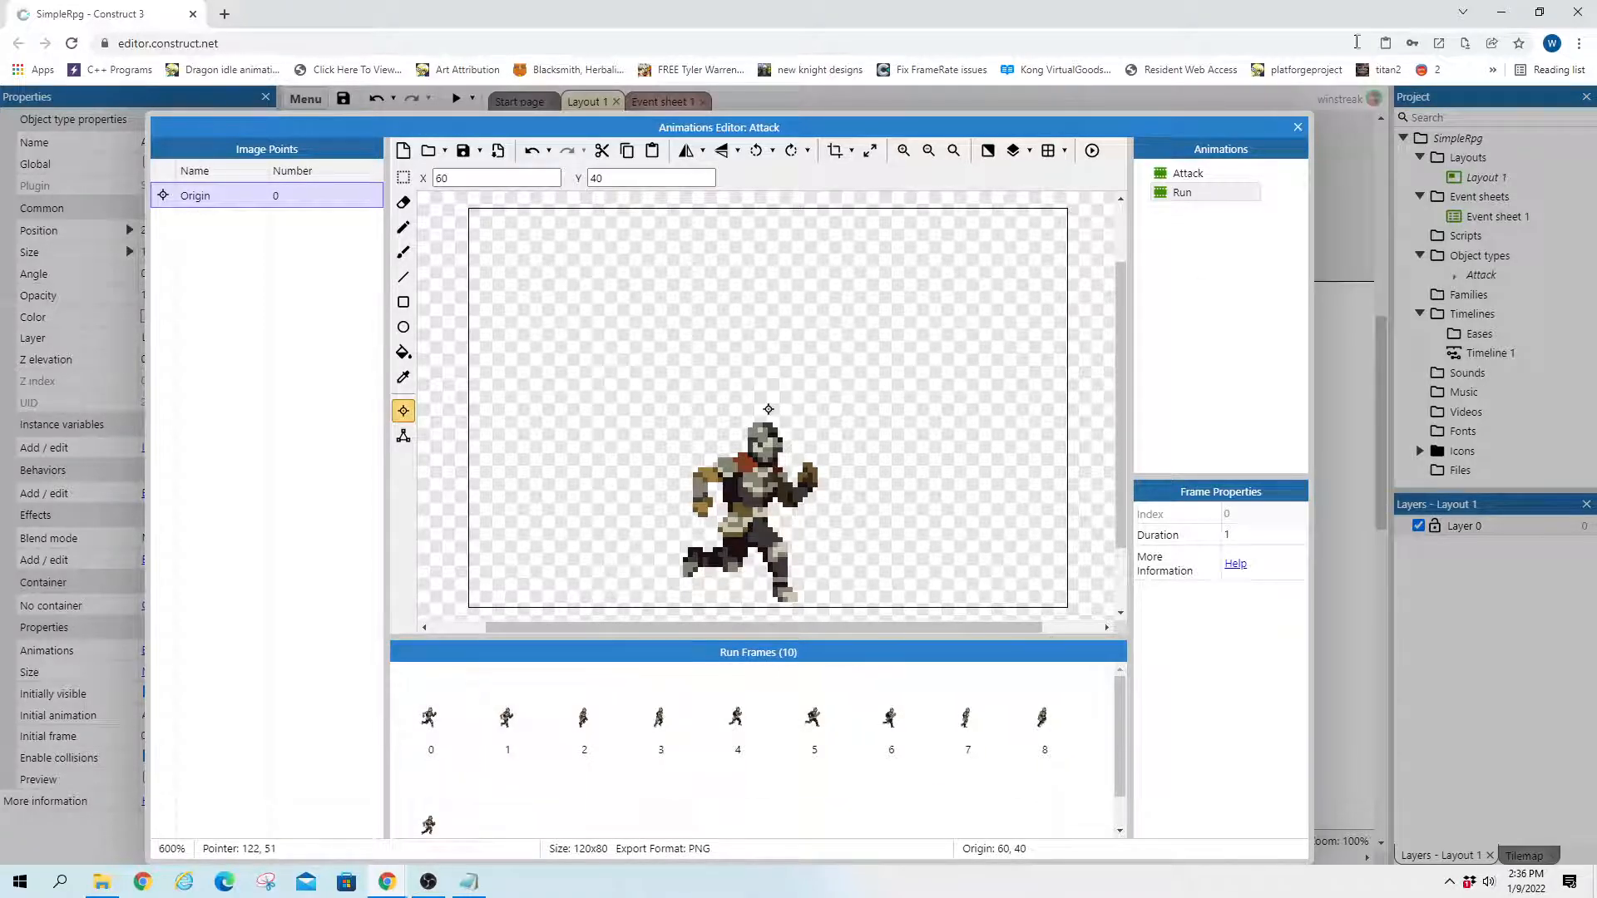
Check the imported frames of the Run animation
{"action": "key", "text": "Right"}
{"action": "left_click", "coordinate": [441, 741]}
{"action": "left_click", "coordinate": [408, 820]}
{"action": "left_click", "coordinate": [428, 740]}
{"action": "left_click", "coordinate": [488, 740]}
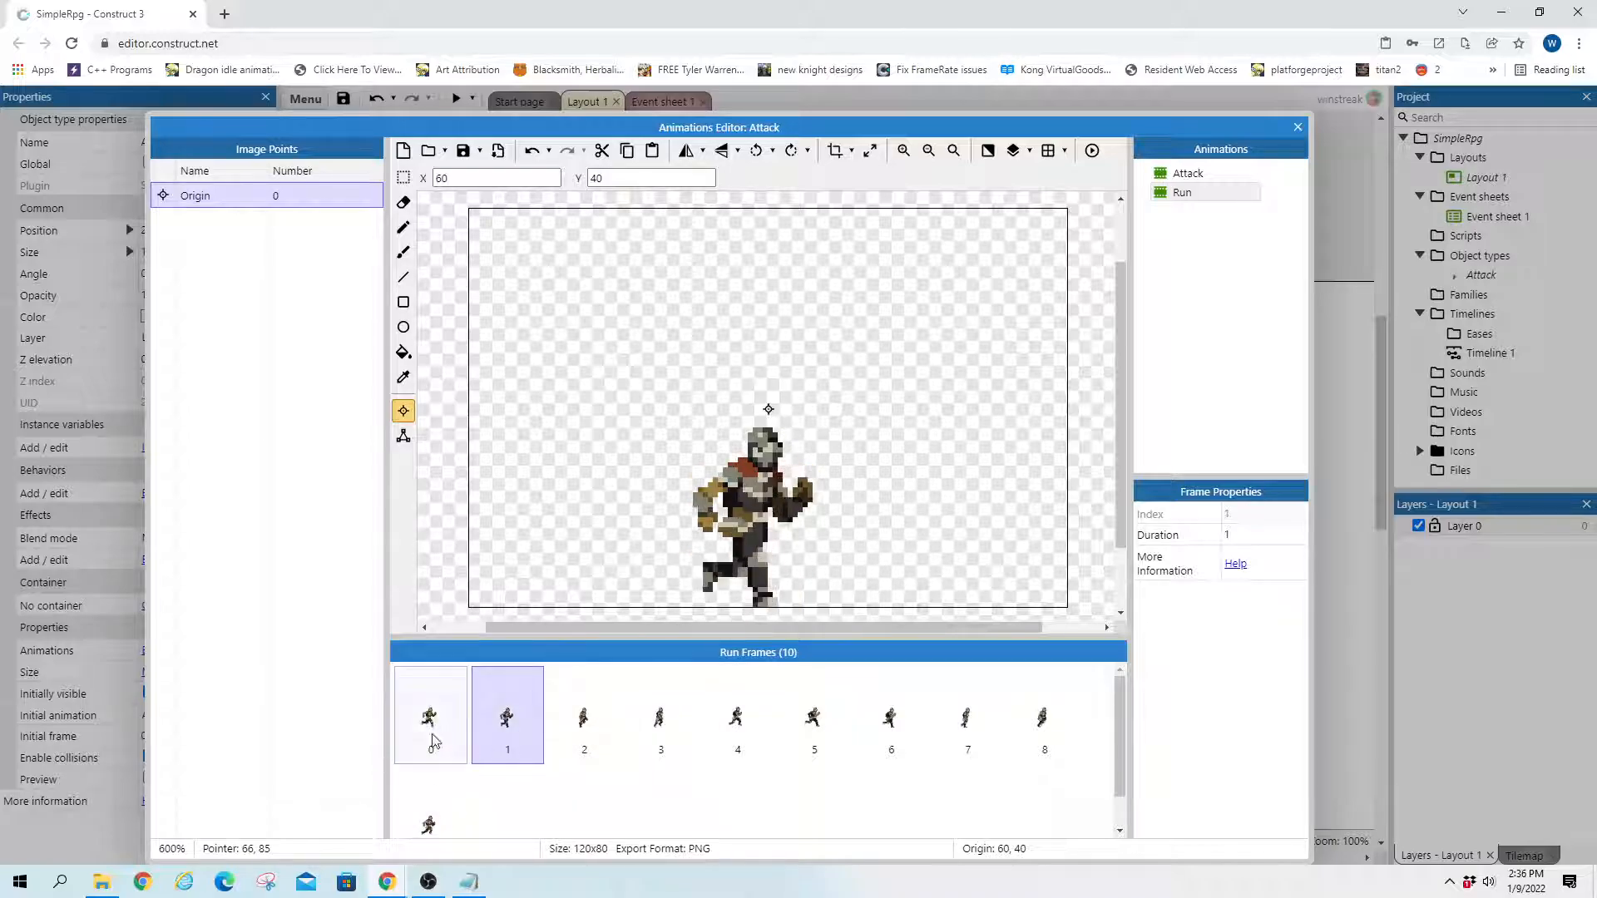
{"action": "left_click", "coordinate": [393, 725]}
Enable looping for the Run animation and select the Attack animation
{"action": "left_click", "coordinate": [1165, 192]}
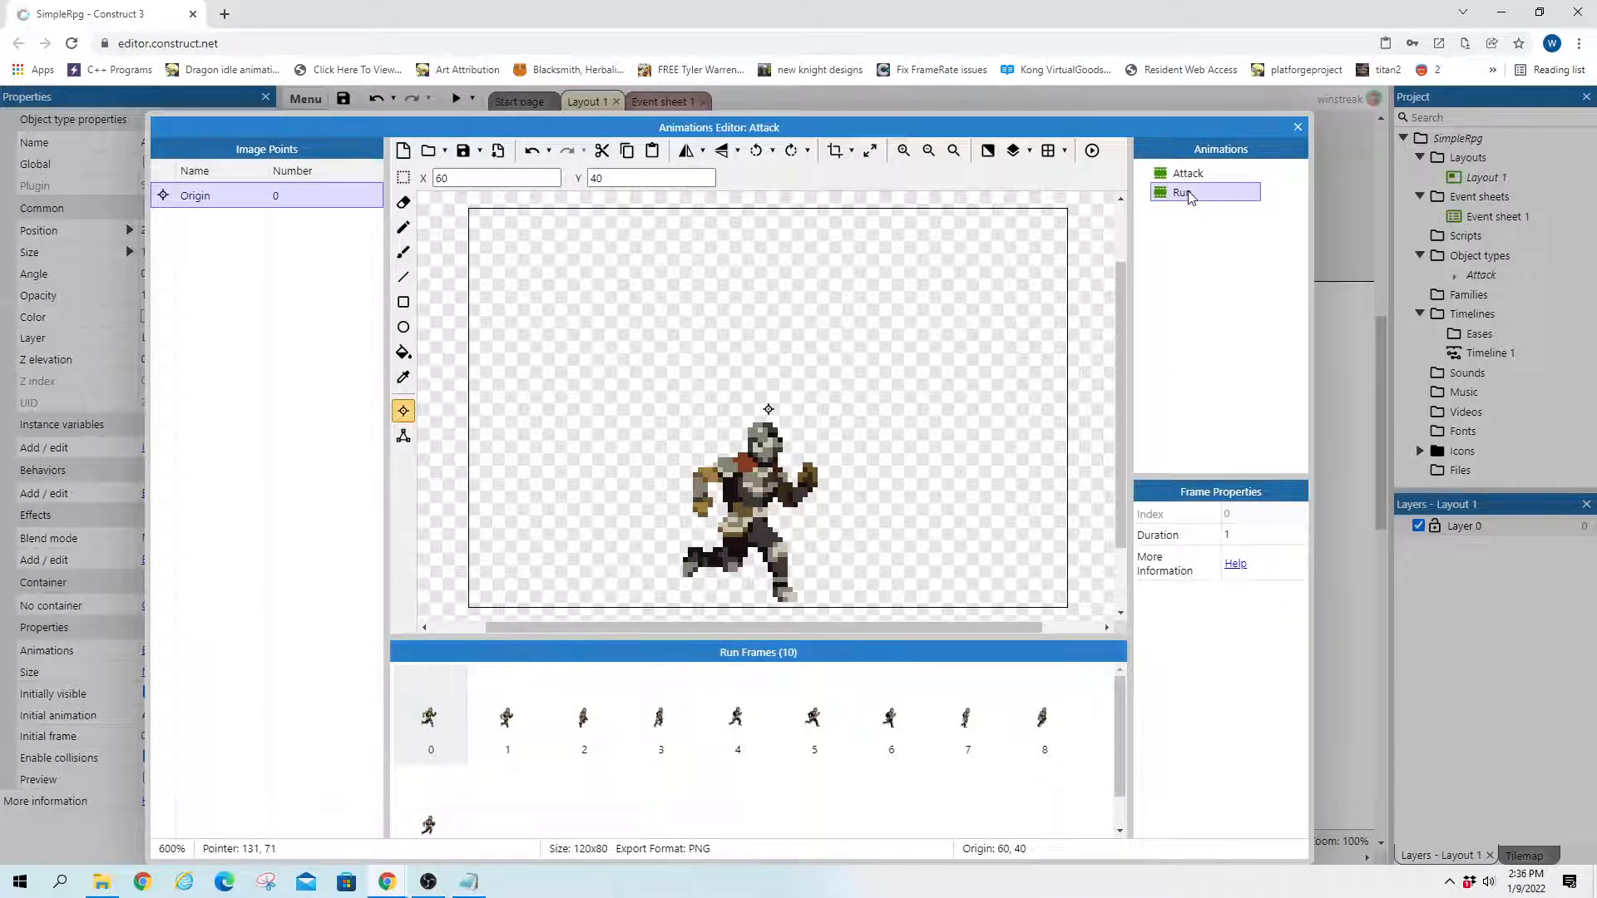
{"action": "left_click", "coordinate": [1232, 556]}
{"action": "left_click", "coordinate": [1187, 173]}
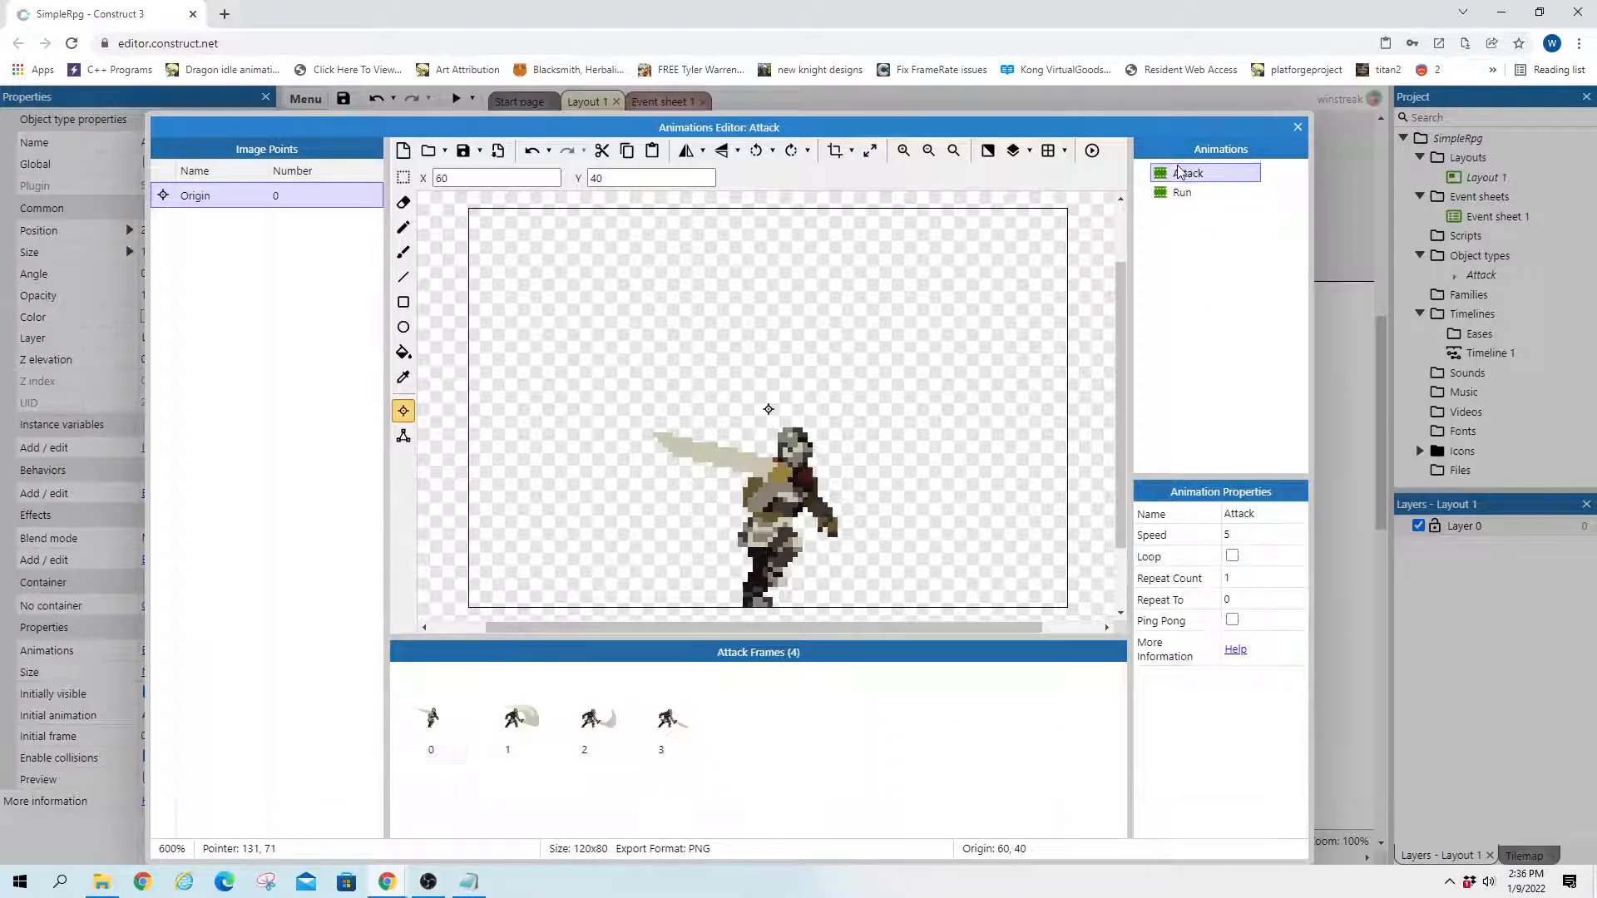
Enable looping for the Attack animation, move it below Run in the animation order, and close the Animations Editor
{"action": "left_click", "coordinate": [1232, 555]}
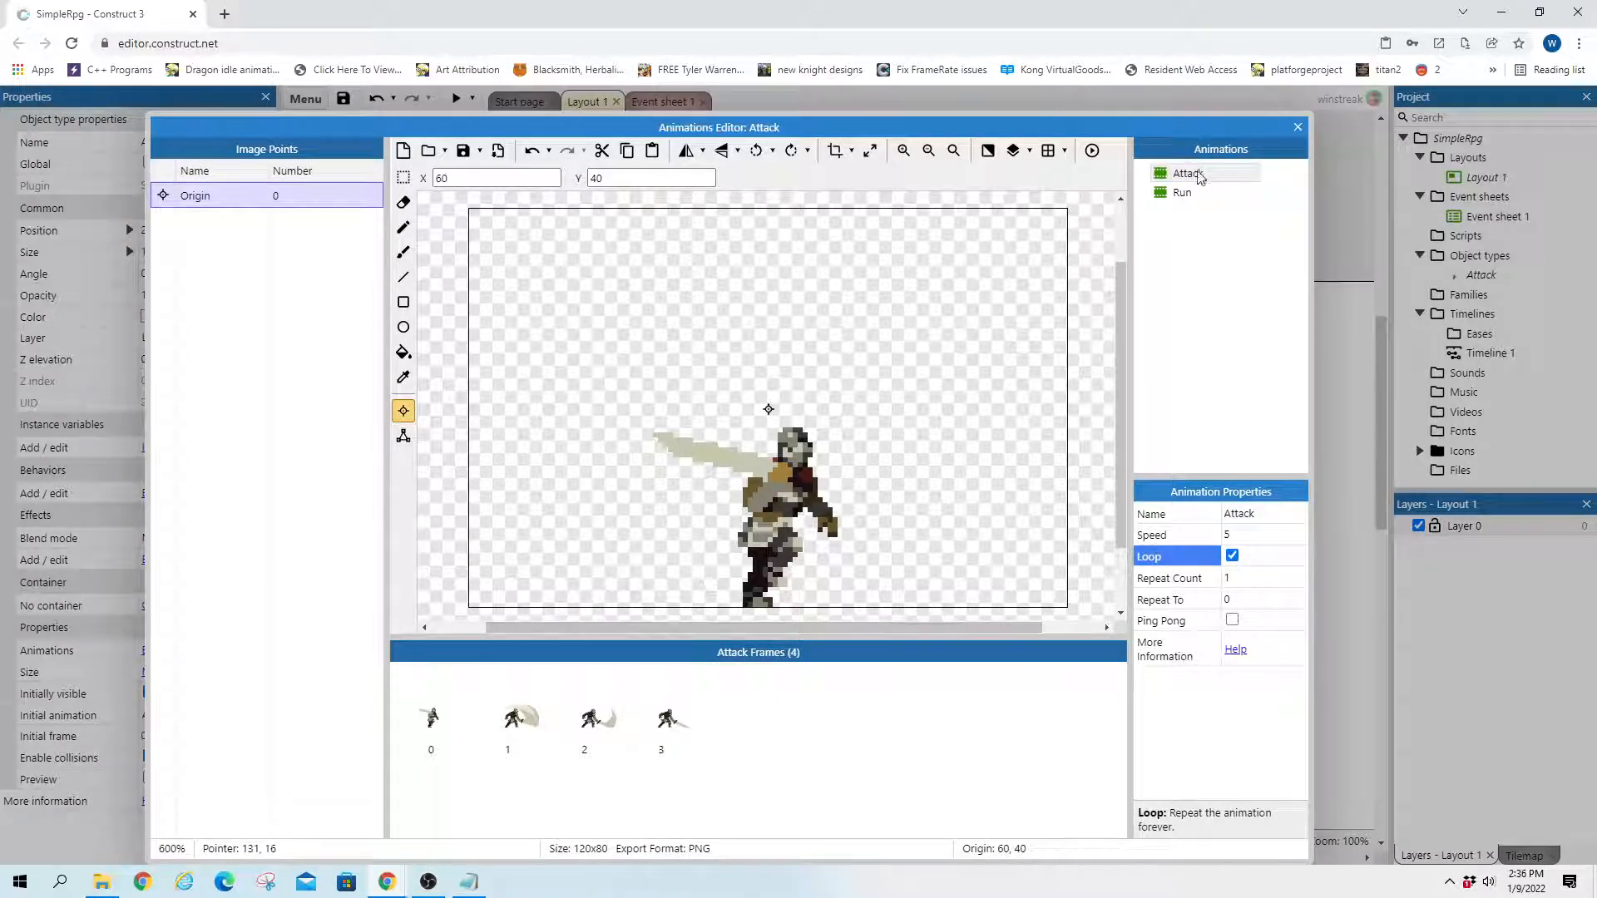
{"action": "left_click_drag", "start_coordinate": [1194, 173], "coordinate": [1198, 199]}
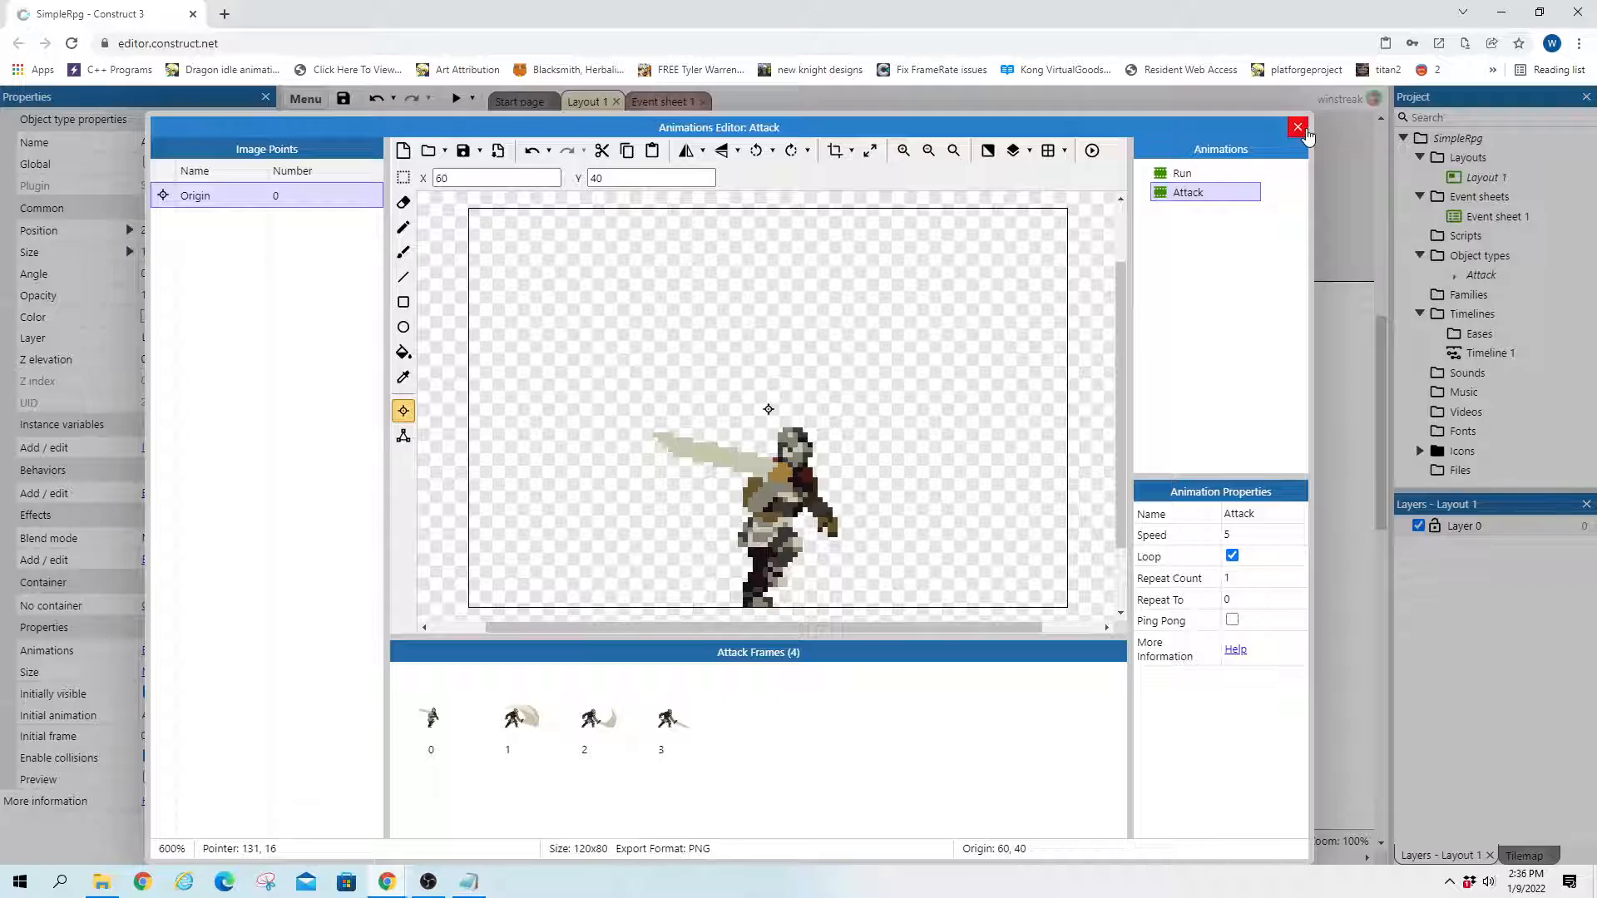
{"action": "left_click", "coordinate": [1297, 127]}
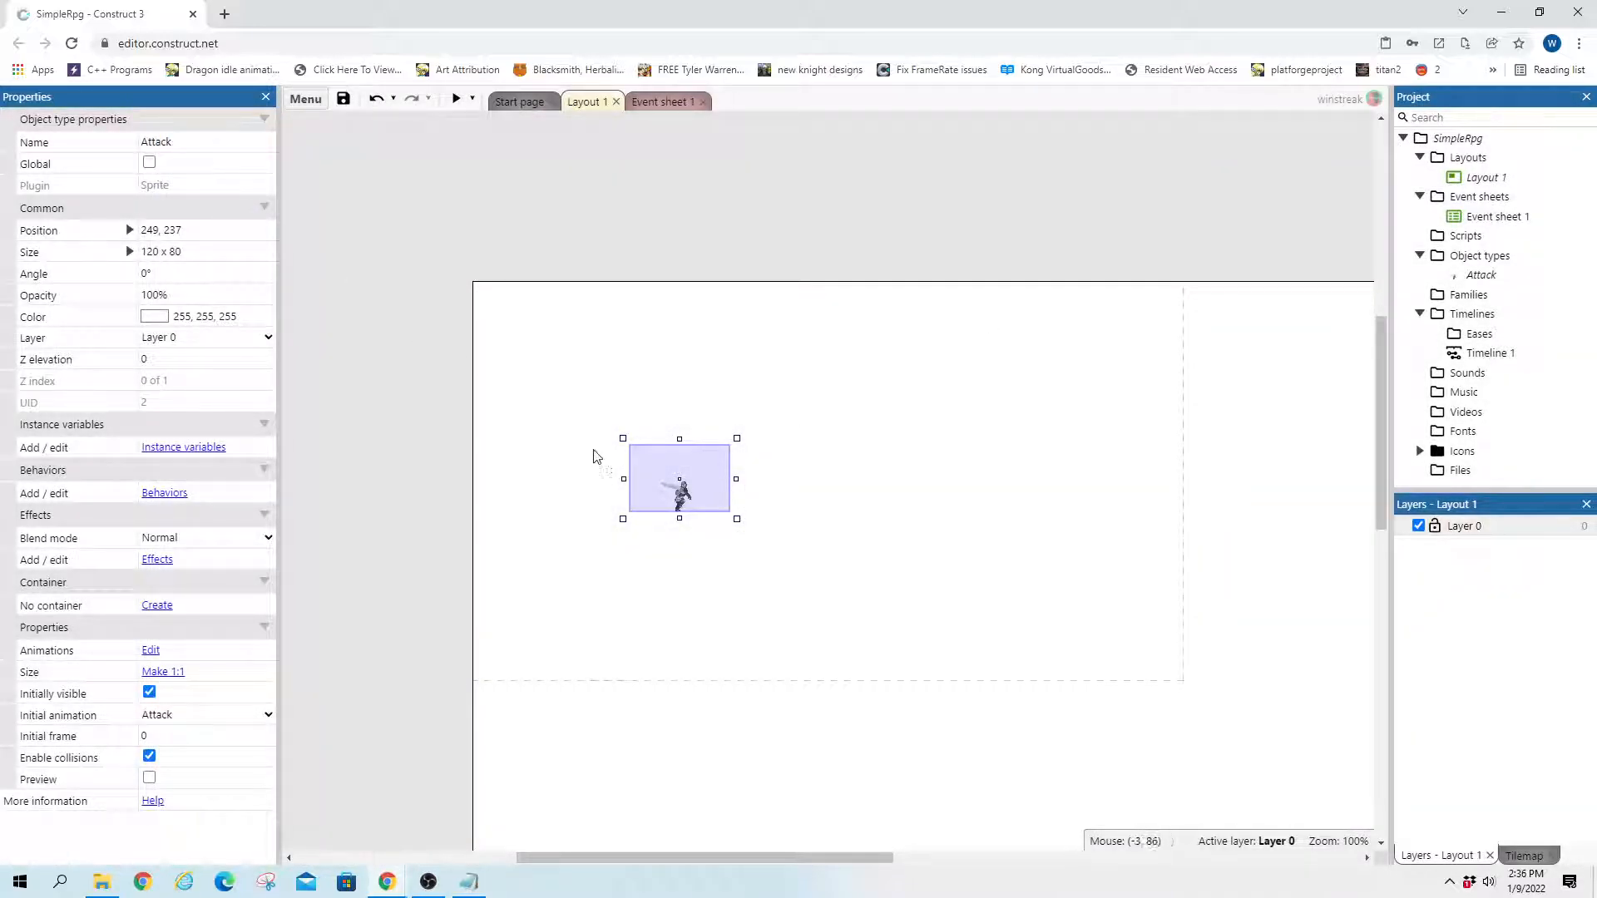
Rename the Attack sprite object as Hero
{"action": "left_click", "coordinate": [206, 139]}
{"action": "type", "text": "Hero"}
{"action": "key", "text": "Return"}
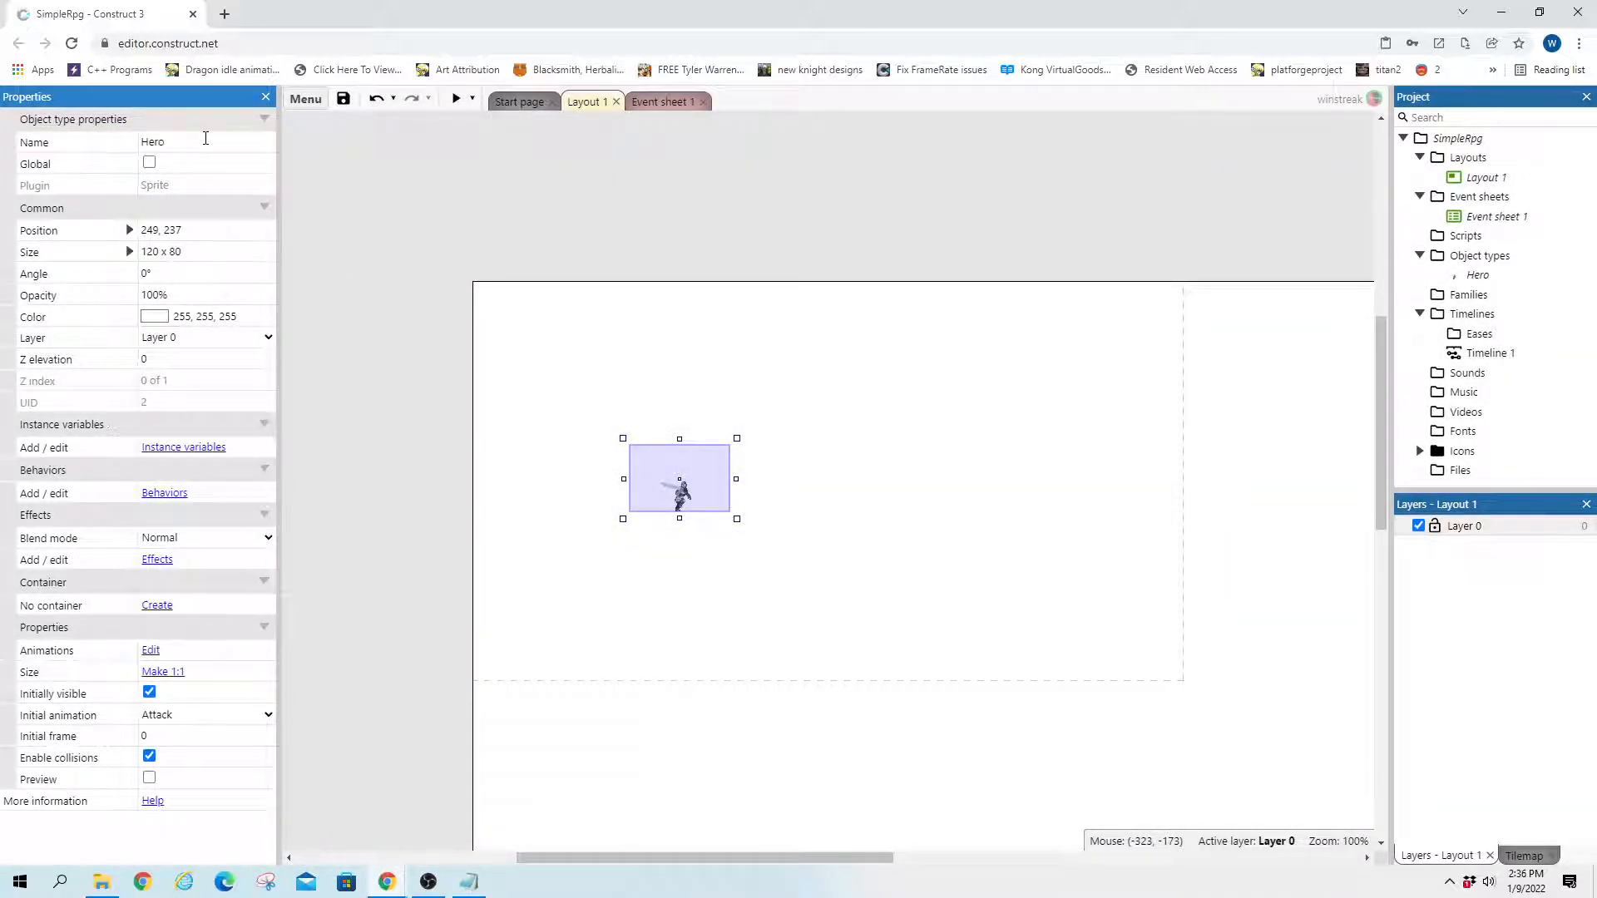
Set the Hero's initial animation to Run and move the sprite closer to the layout's left edge
{"action": "left_click", "coordinate": [213, 718]}
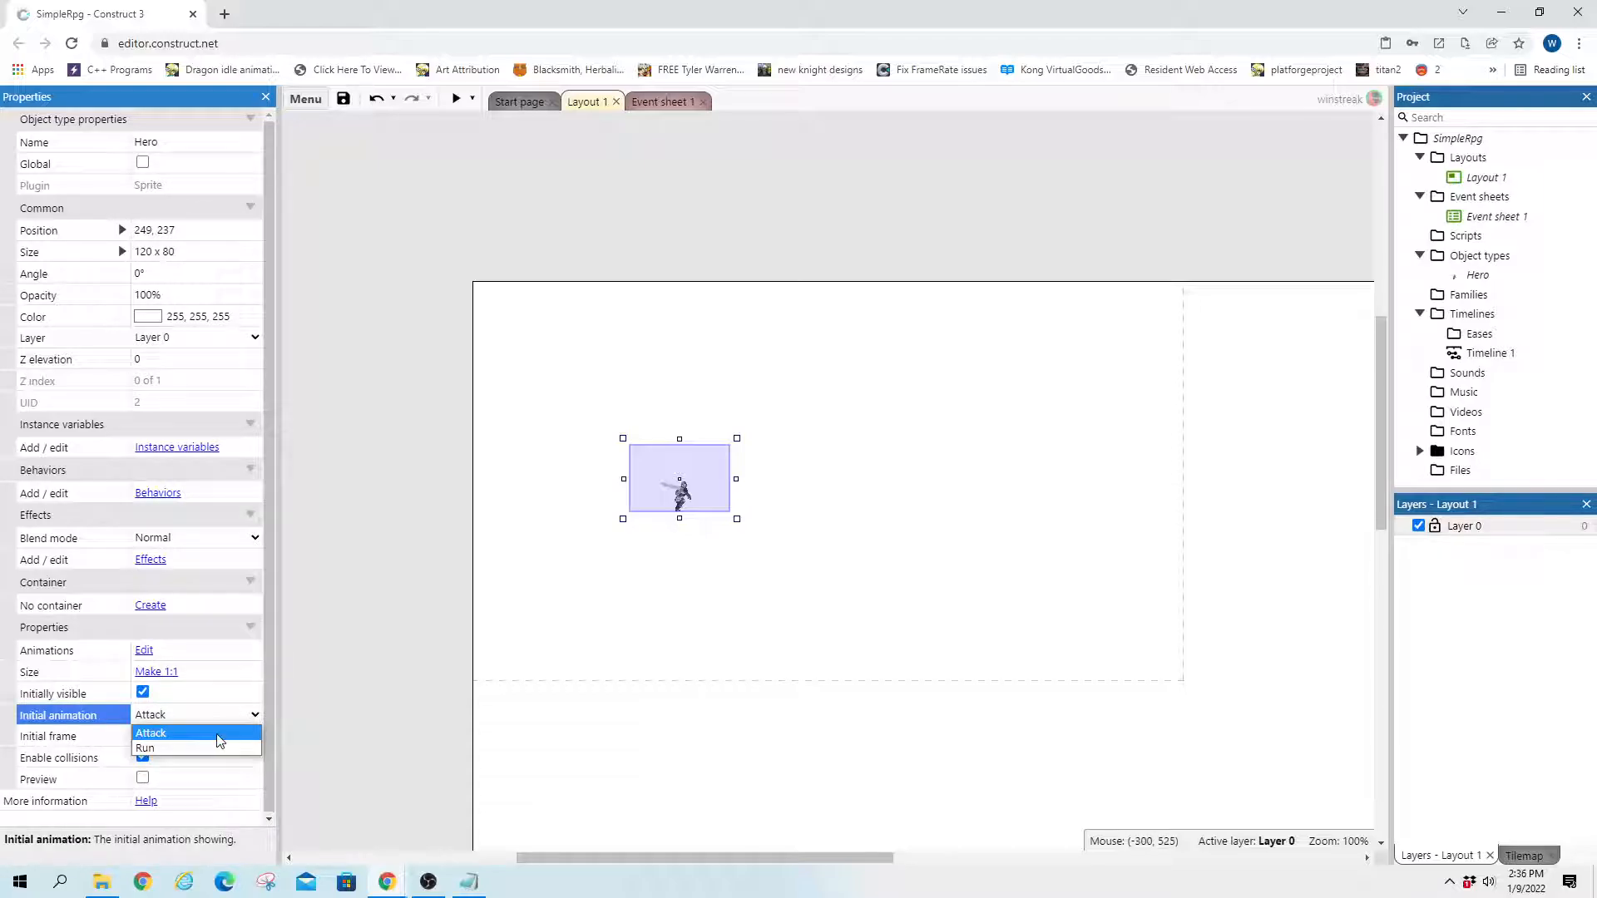
{"action": "left_click", "coordinate": [145, 751]}
{"action": "left_click_drag", "start_coordinate": [698, 499], "coordinate": [603, 504]}
{"action": "left_click", "coordinate": [841, 522]}
Resize the canvas of the whole Run animation to 240 x 160 pixels, stretching the image with the aspect ratio kept
{"action": "double_click", "coordinate": [593, 502]}
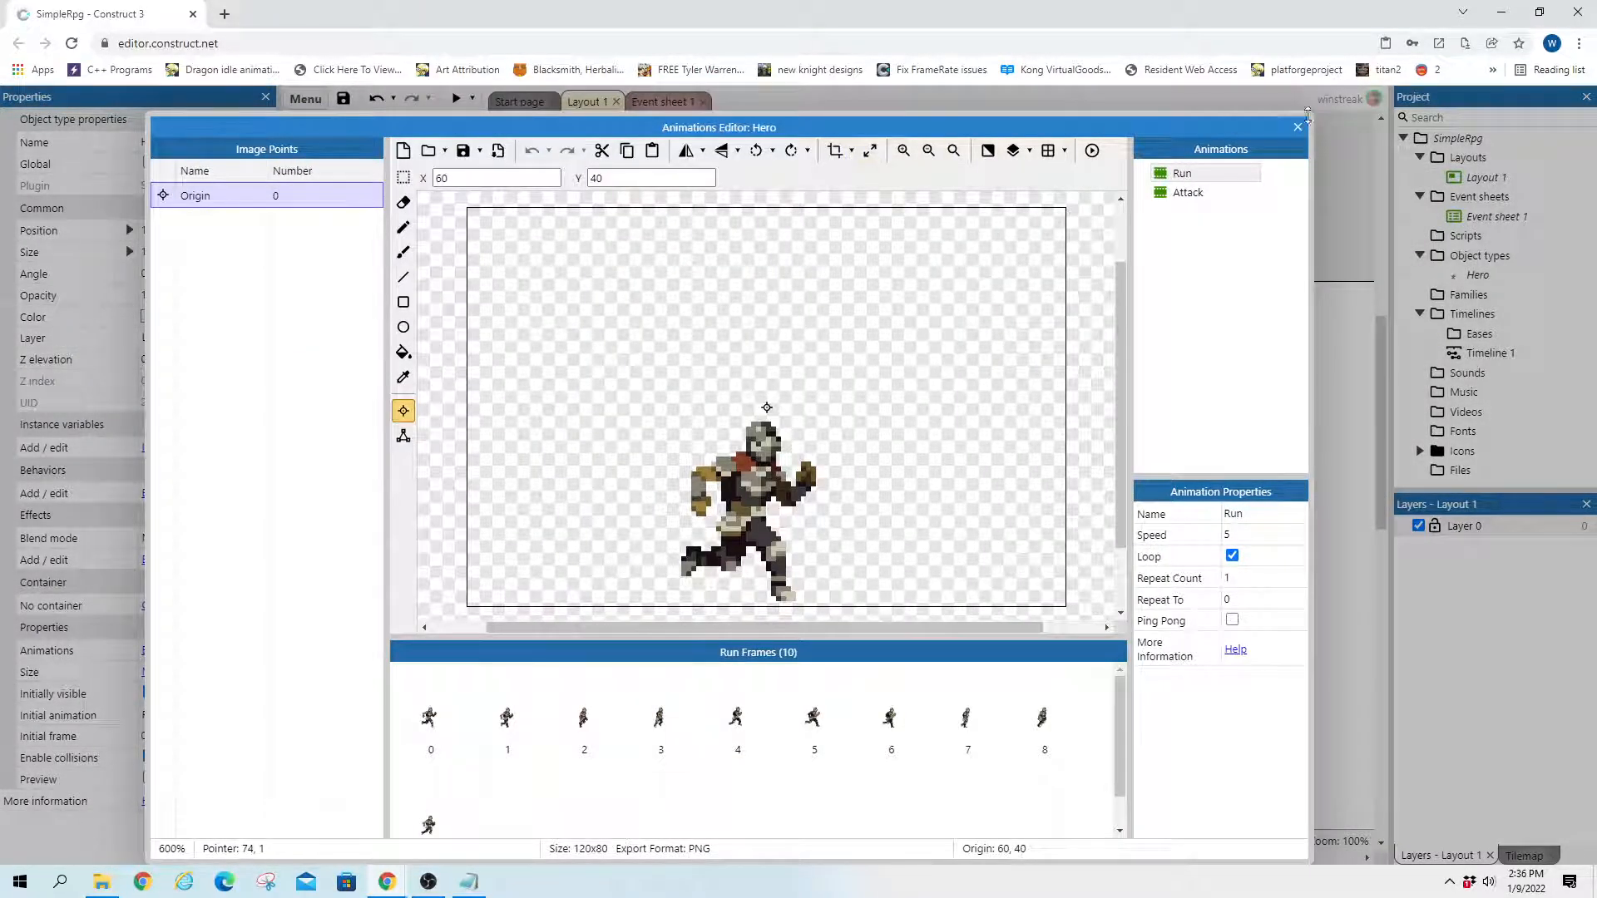
{"action": "left_click", "coordinate": [1297, 126]}
{"action": "double_click", "coordinate": [596, 501]}
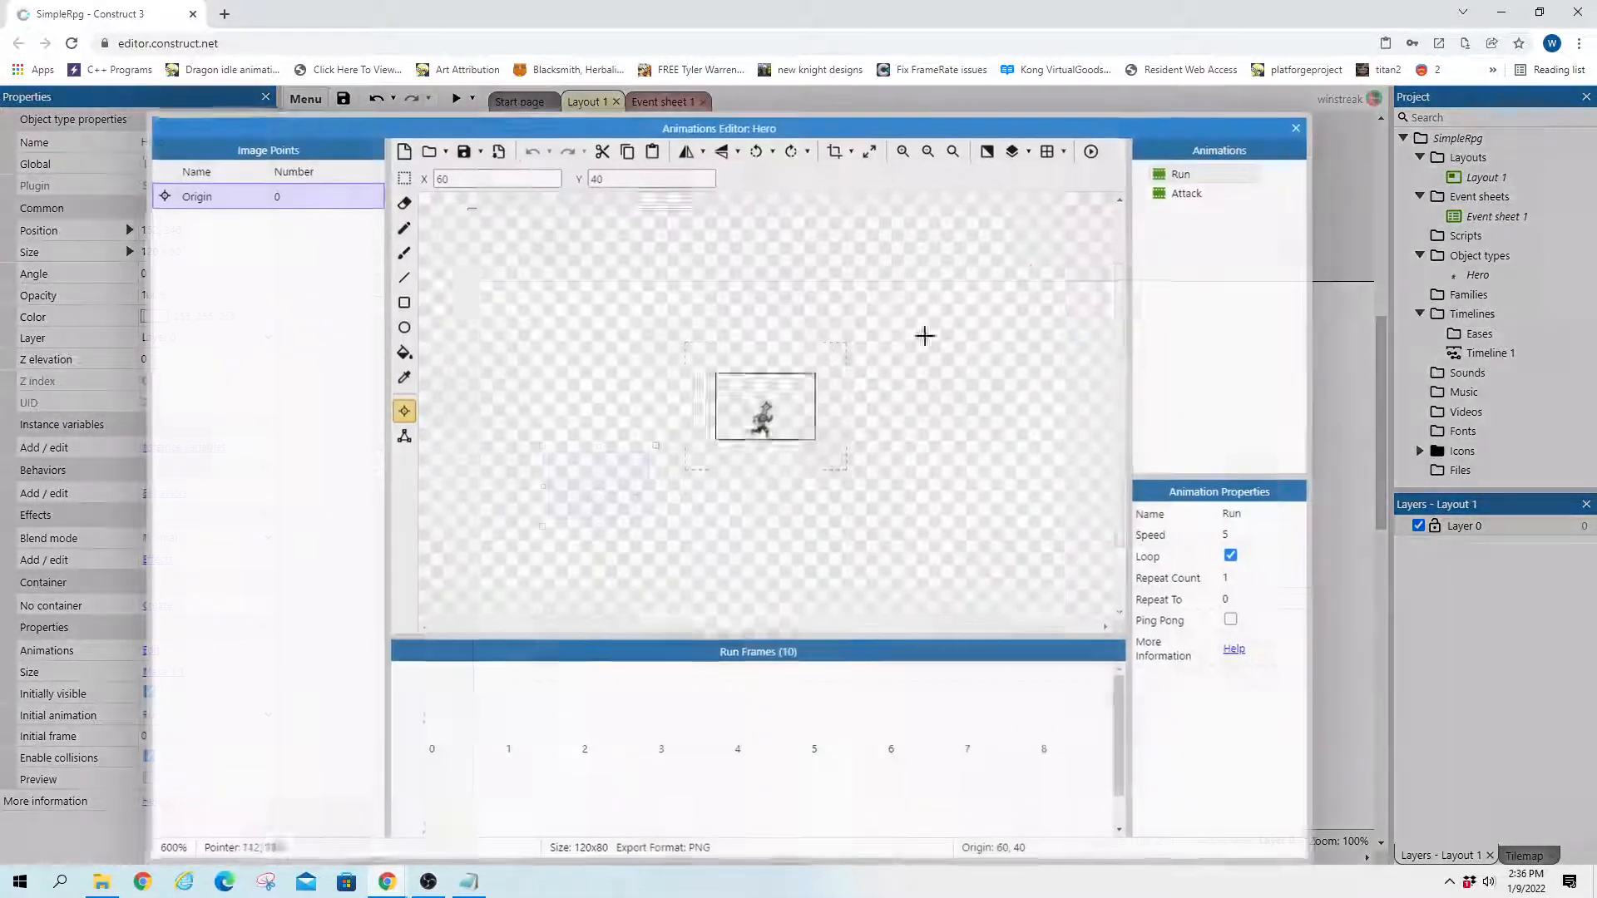
{"action": "left_click", "coordinate": [869, 150]}
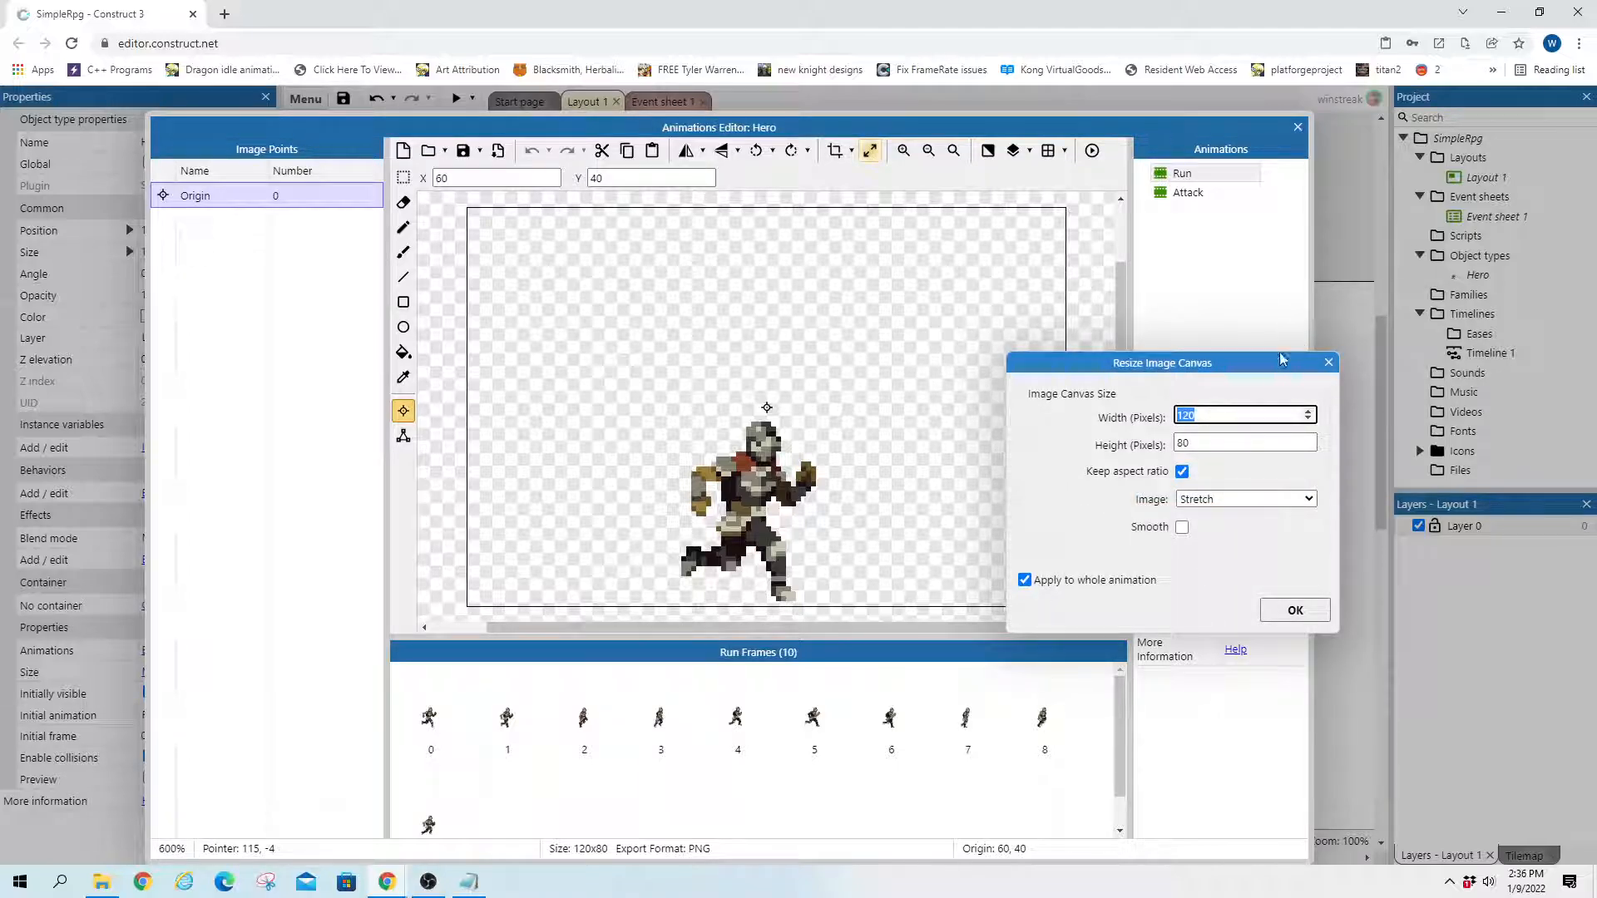
{"action": "type", "text": "240"}
{"action": "double_click", "coordinate": [1210, 415]}
{"action": "type", "text": "120"}
{"action": "double_click", "coordinate": [1213, 416]}
{"action": "type", "text": "240"}
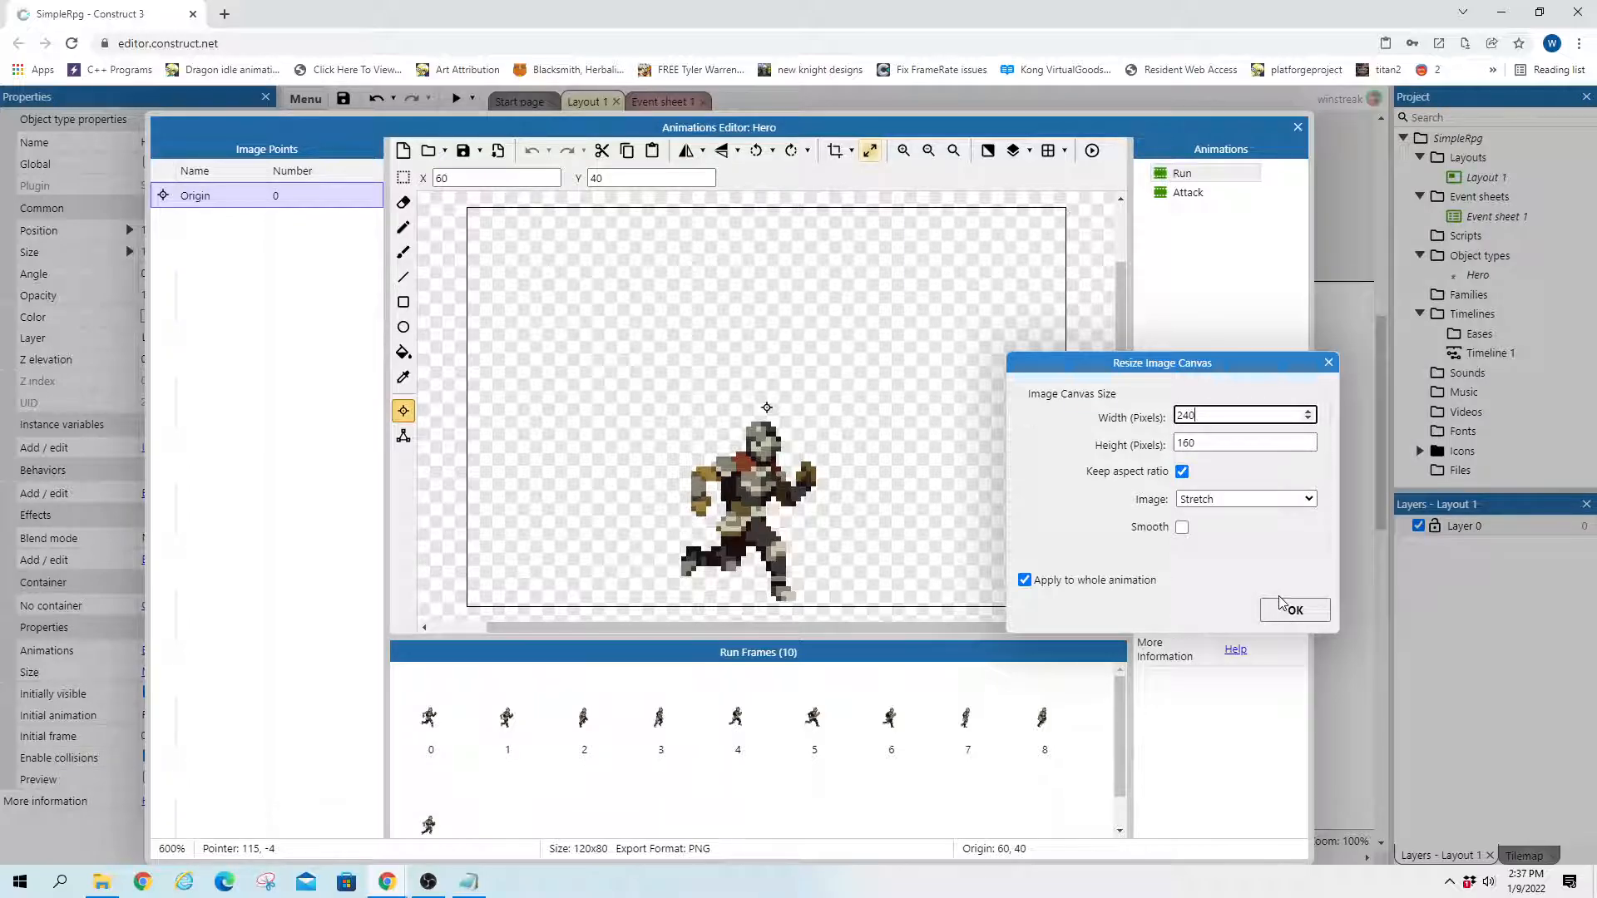
{"action": "left_click", "coordinate": [1294, 610]}
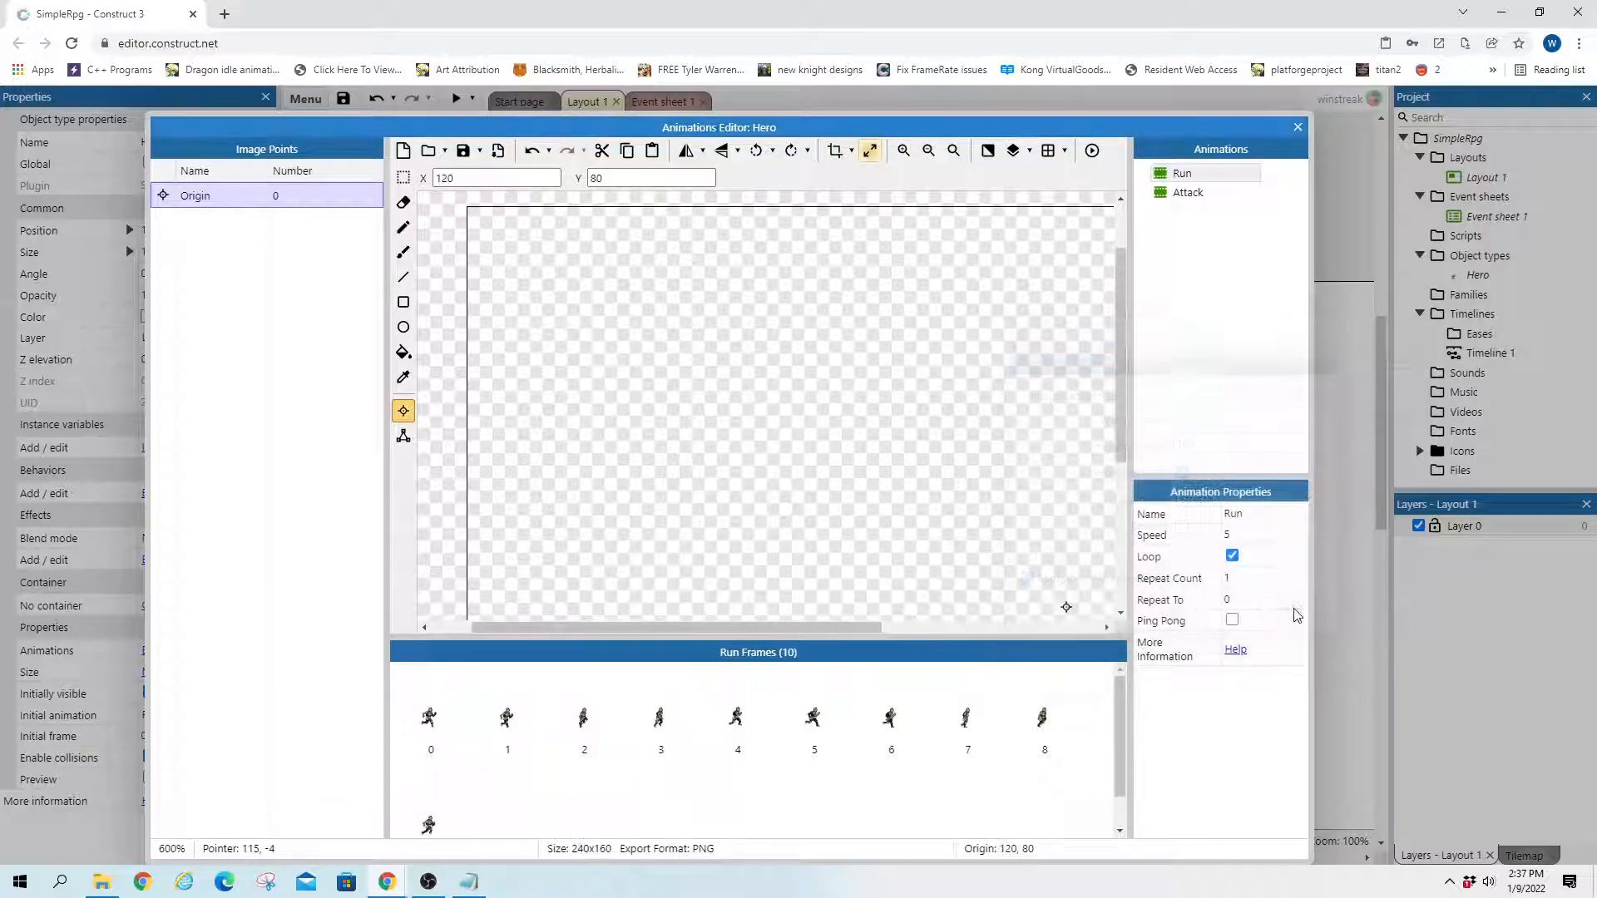
Resize the canvas of the whole Attack animation to 240 x 160 pixels with Stretch, and close the Animations Editor
{"action": "left_click", "coordinate": [1188, 195]}
{"action": "left_click", "coordinate": [869, 152]}
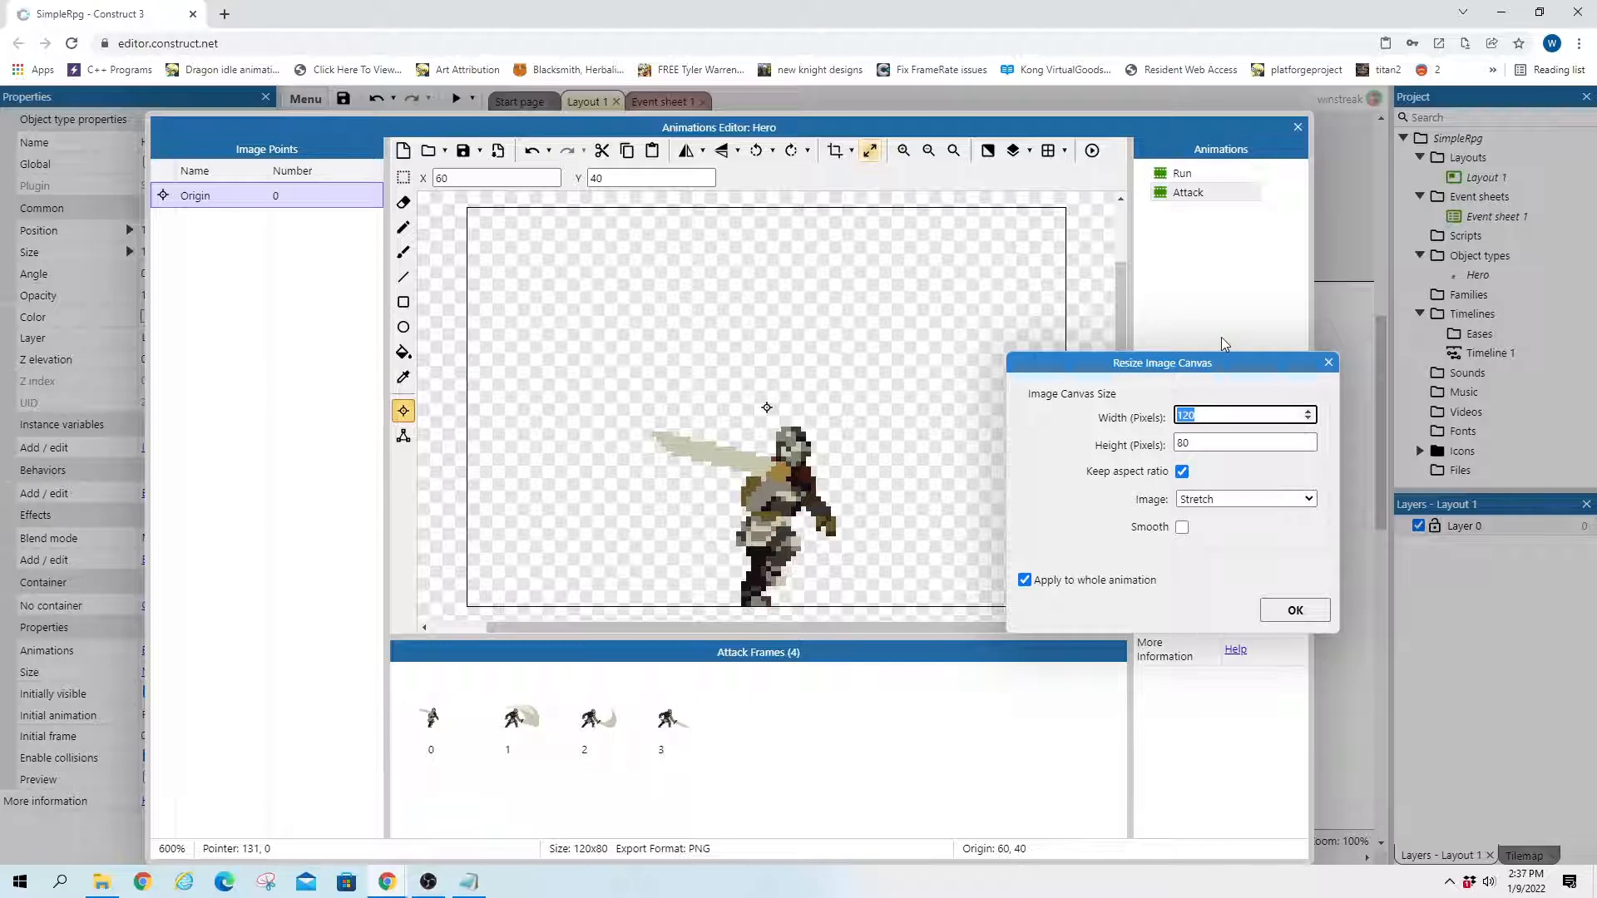
{"action": "type", "text": "240"}
{"action": "left_click", "coordinate": [1294, 609]}
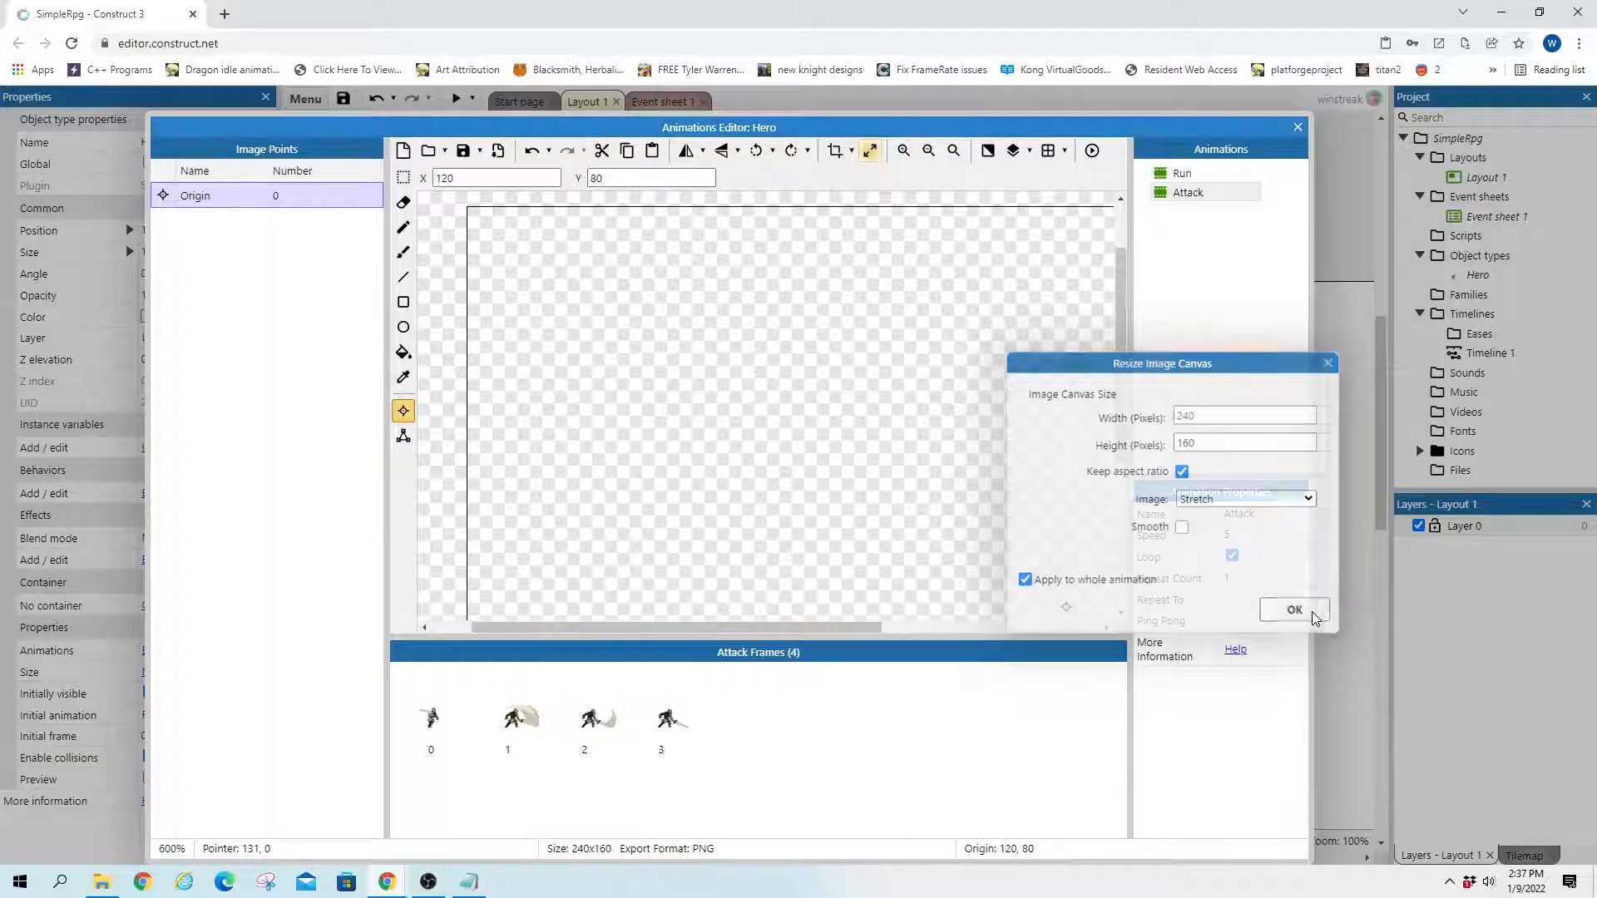
{"action": "left_click", "coordinate": [1299, 127]}
Move the enlarged Hero sprite slightly upward in the layout and deselect it
{"action": "left_click", "coordinate": [716, 495]}
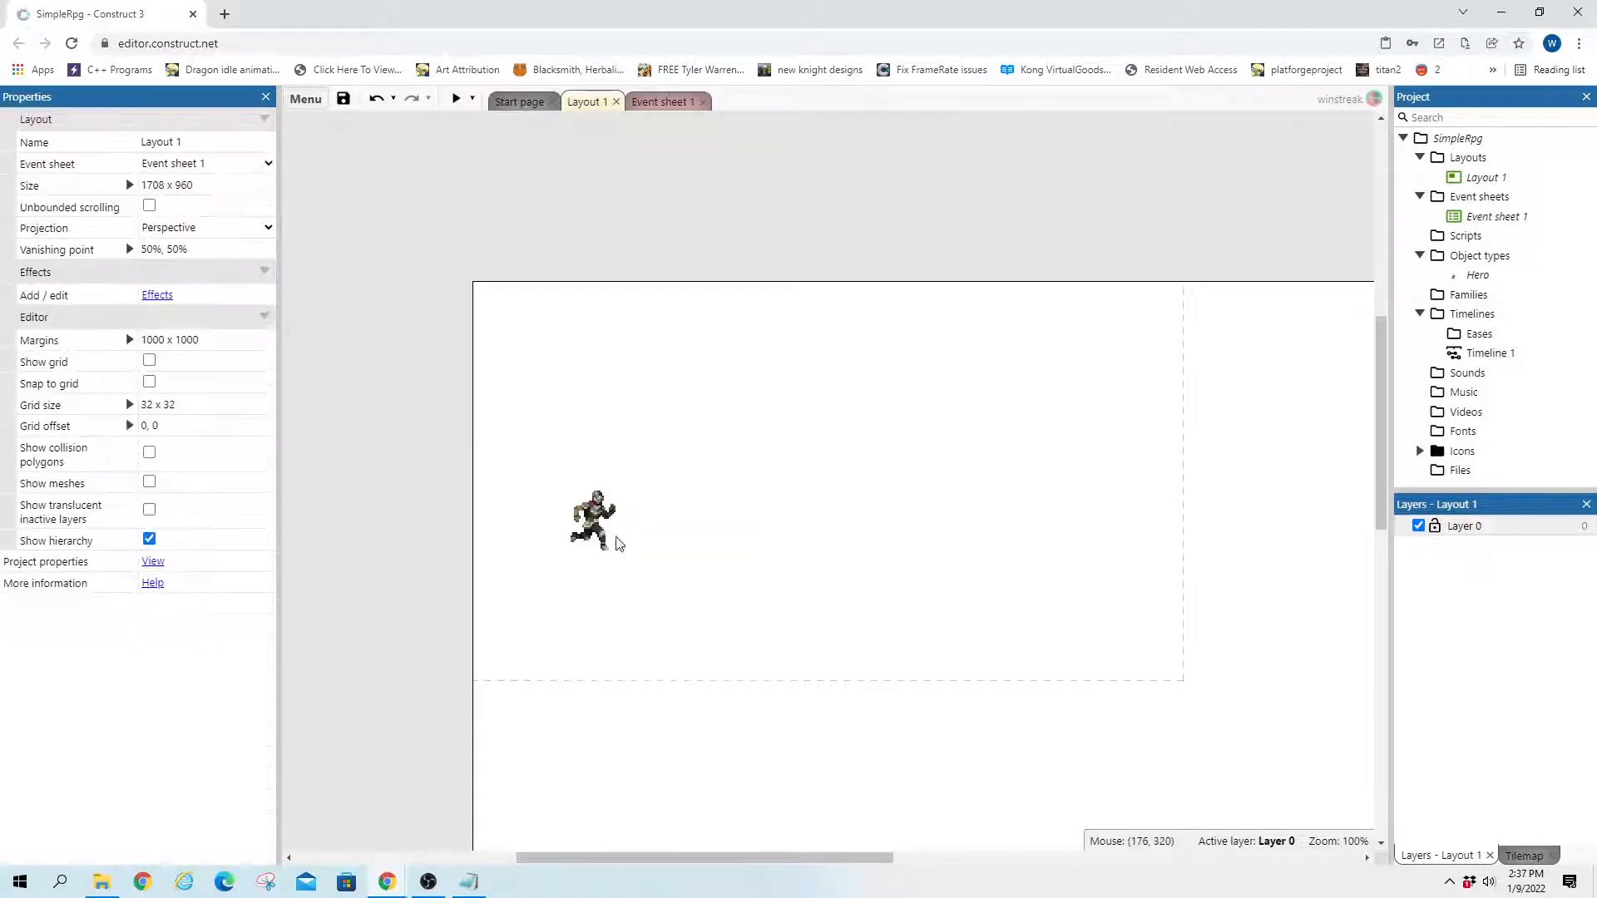
{"action": "mouse_move", "coordinate": [612, 526]}
{"action": "left_mouse_down"}
{"action": "mouse_move", "coordinate": [637, 504]}
{"action": "mouse_move", "coordinate": [603, 507]}
{"action": "left_mouse_up"}
{"action": "left_click", "coordinate": [870, 620]}
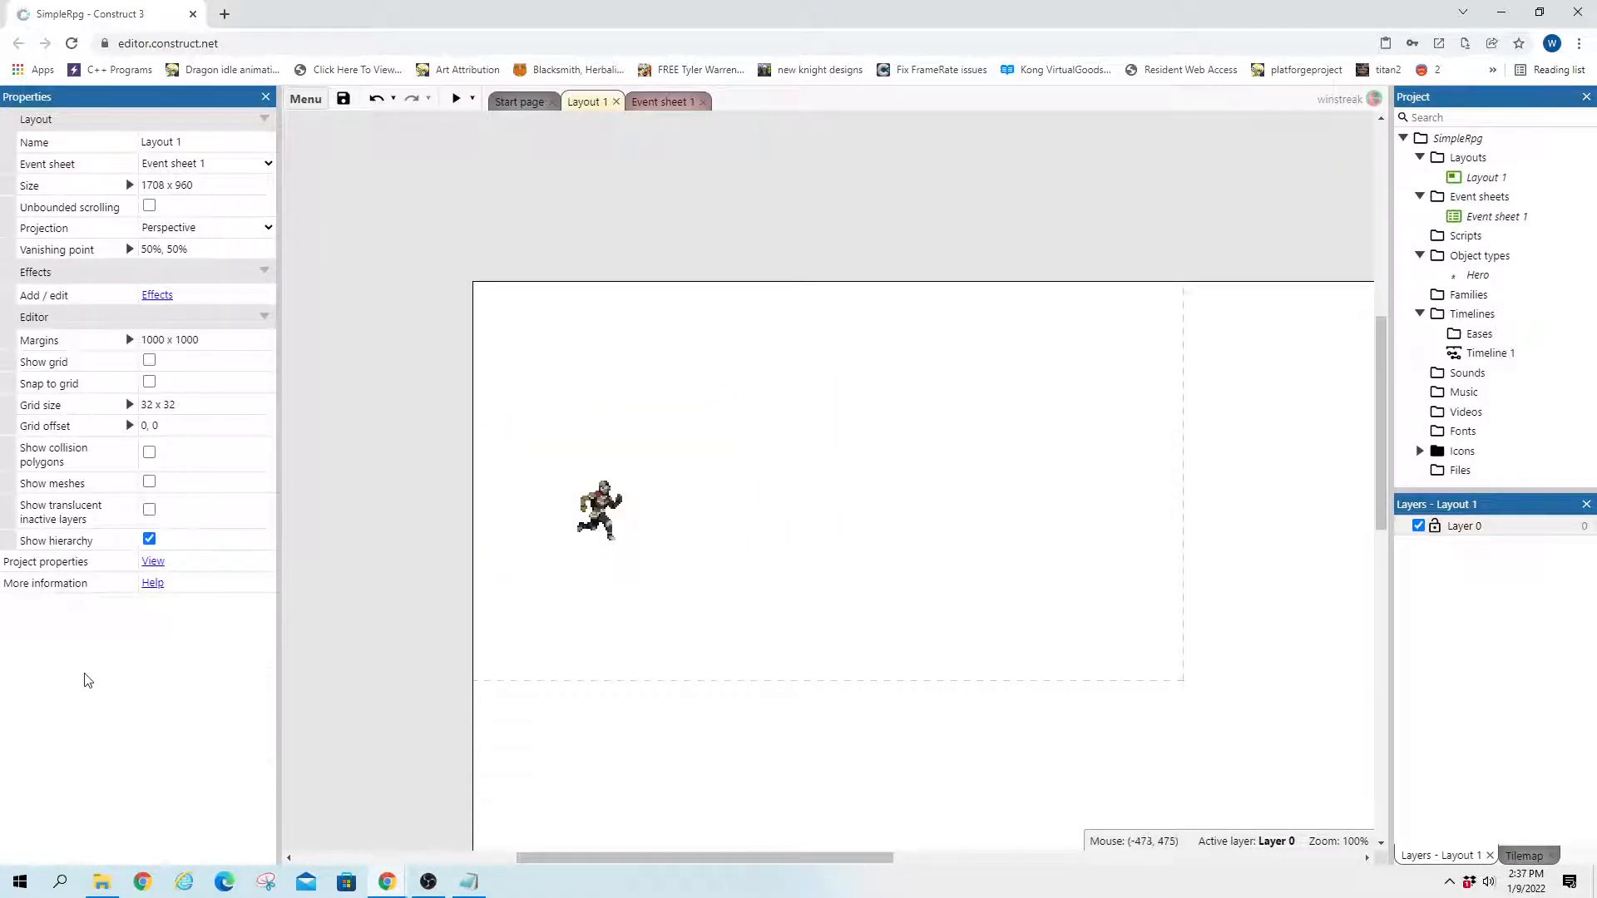
Switch to File Explorer and open the Bringer-Of-Death folder inside Video1
{"action": "left_click", "coordinate": [100, 883]}
{"action": "left_click_drag", "start_coordinate": [1180, 254], "coordinate": [901, 341]}
{"action": "left_click", "coordinate": [620, 361]}
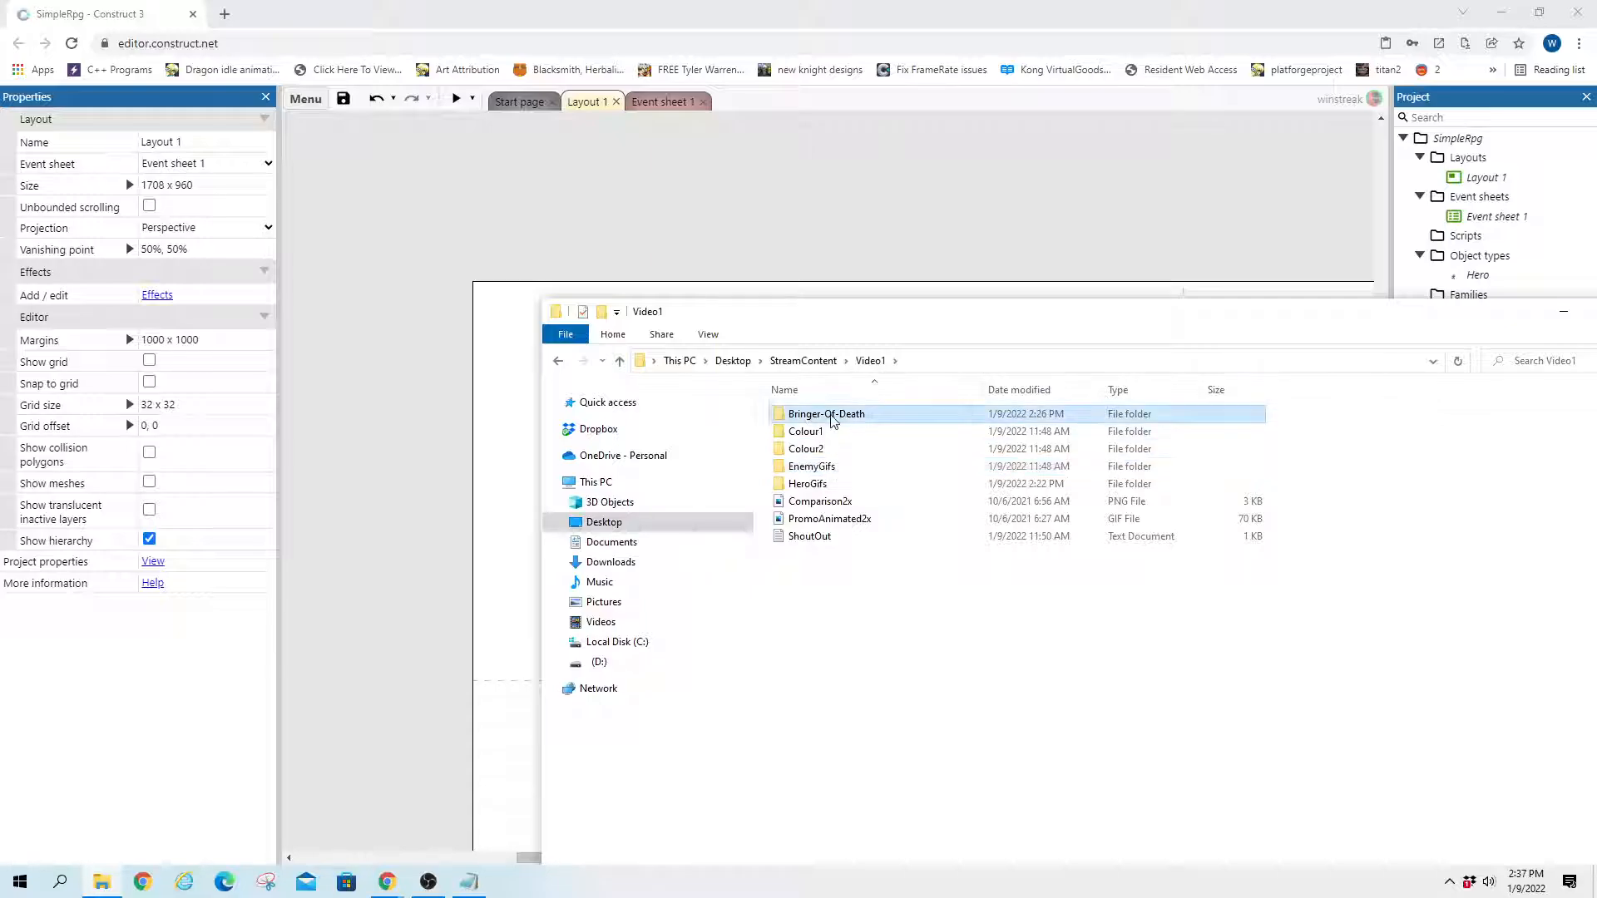
{"action": "double_click", "coordinate": [812, 413]}
{"action": "left_click_drag", "start_coordinate": [1062, 335], "coordinate": [978, 370]}
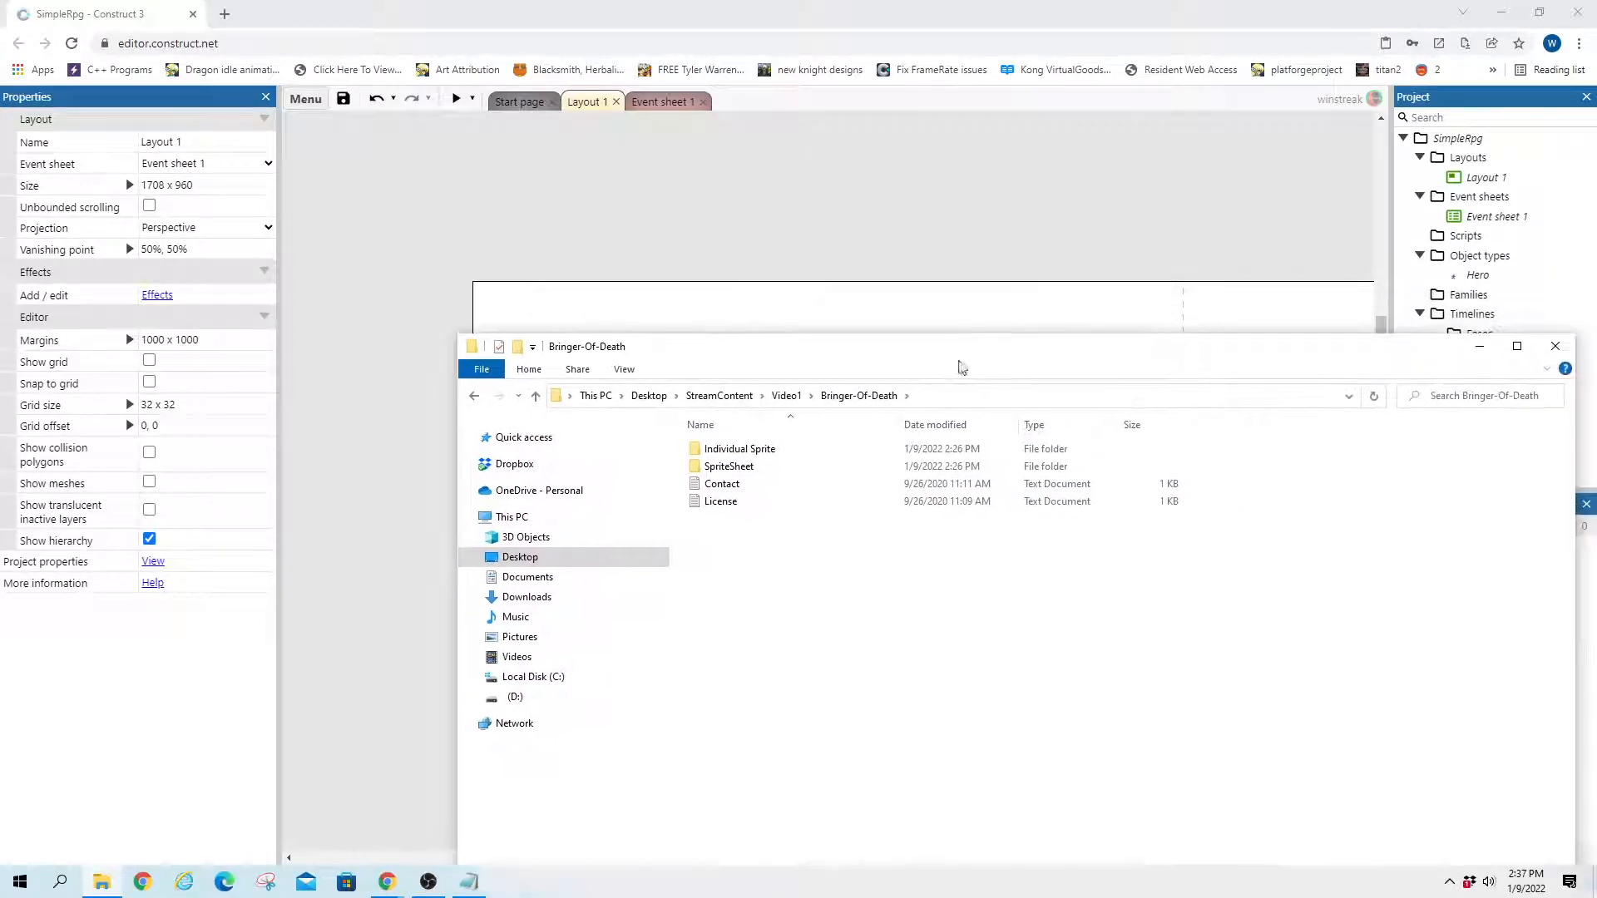
Look through the SpriteSheet and Individual Sprite folders and view the Bringer-of-Death-SpritSheet image
{"action": "double_click", "coordinate": [723, 467]}
{"action": "left_click", "coordinate": [535, 396]}
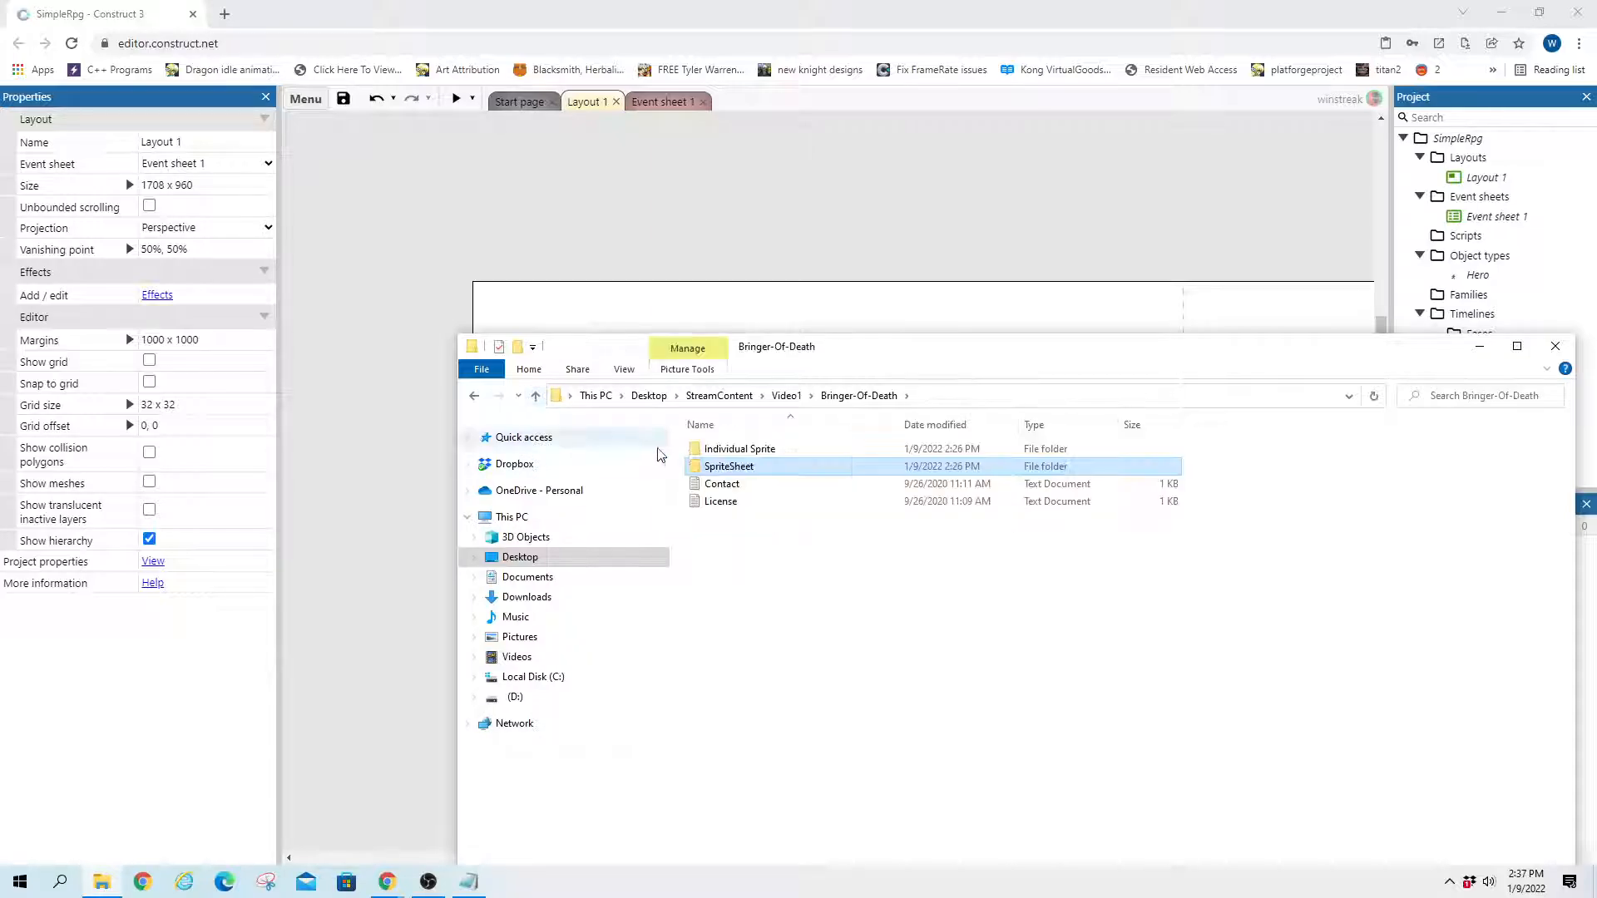
{"action": "double_click", "coordinate": [709, 451]}
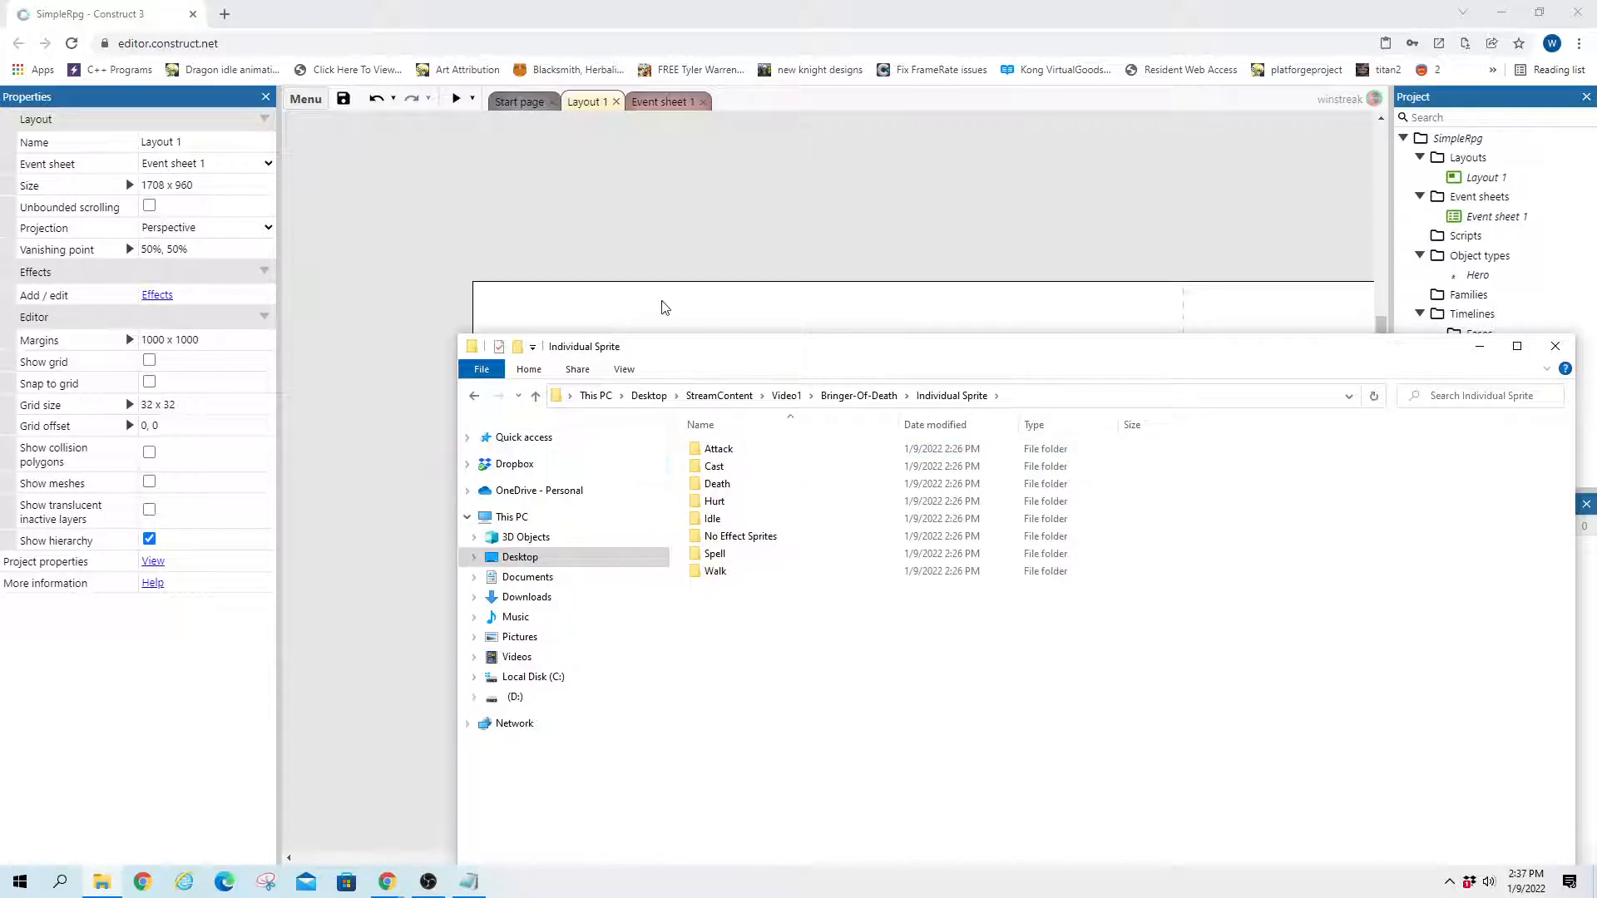
{"action": "left_click_drag", "start_coordinate": [720, 362], "coordinate": [604, 479]}
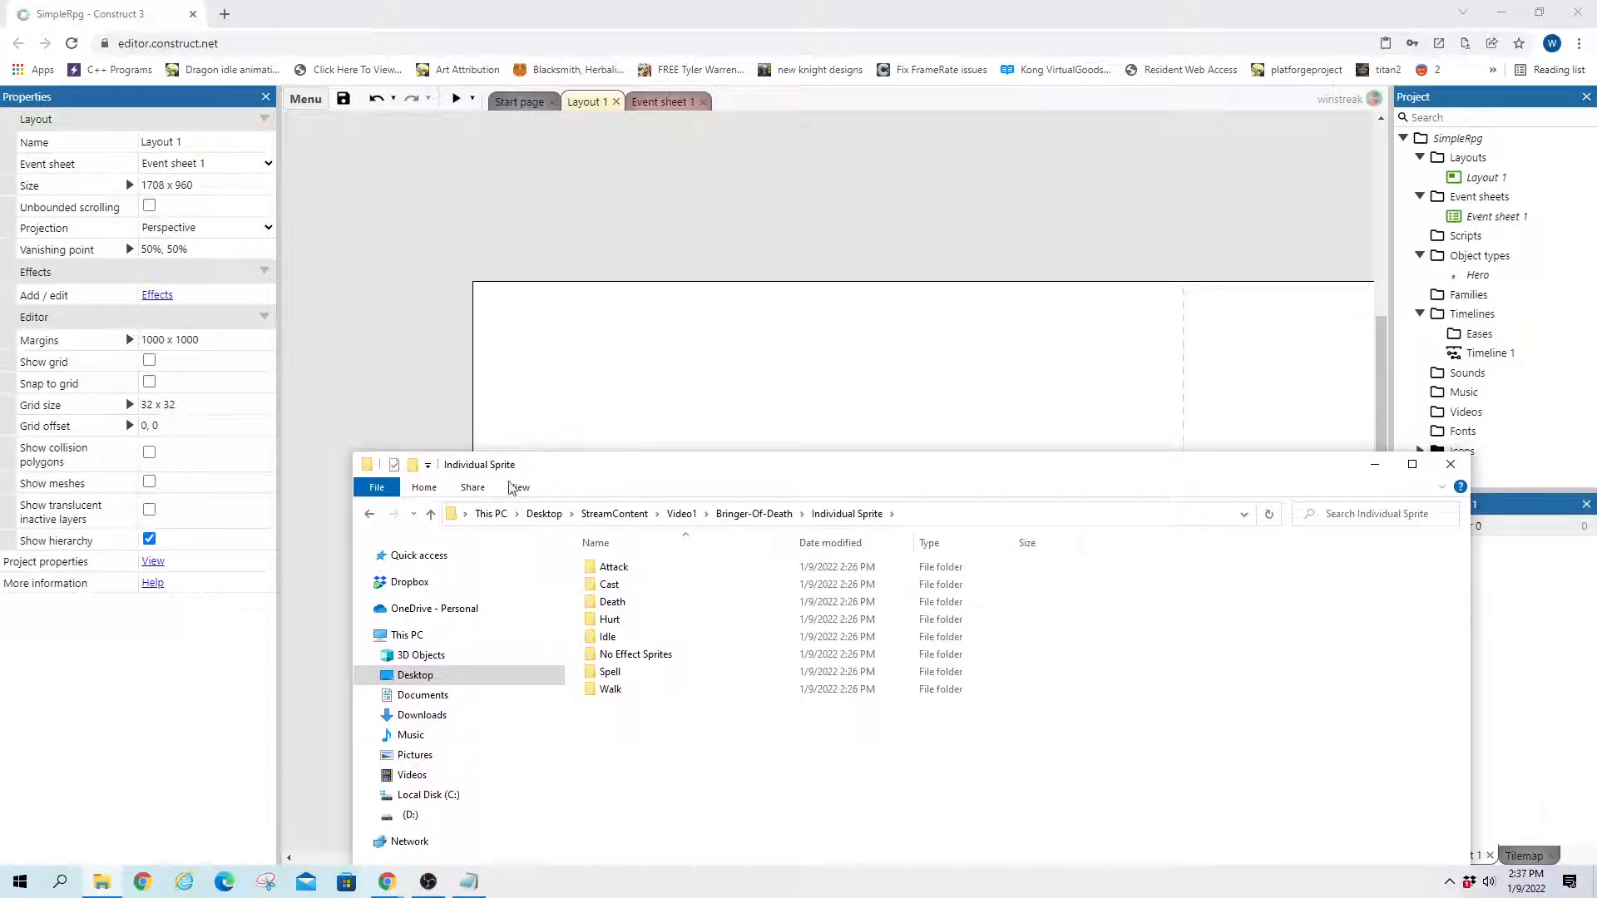
{"action": "left_click", "coordinate": [431, 515]}
{"action": "double_click", "coordinate": [649, 585]}
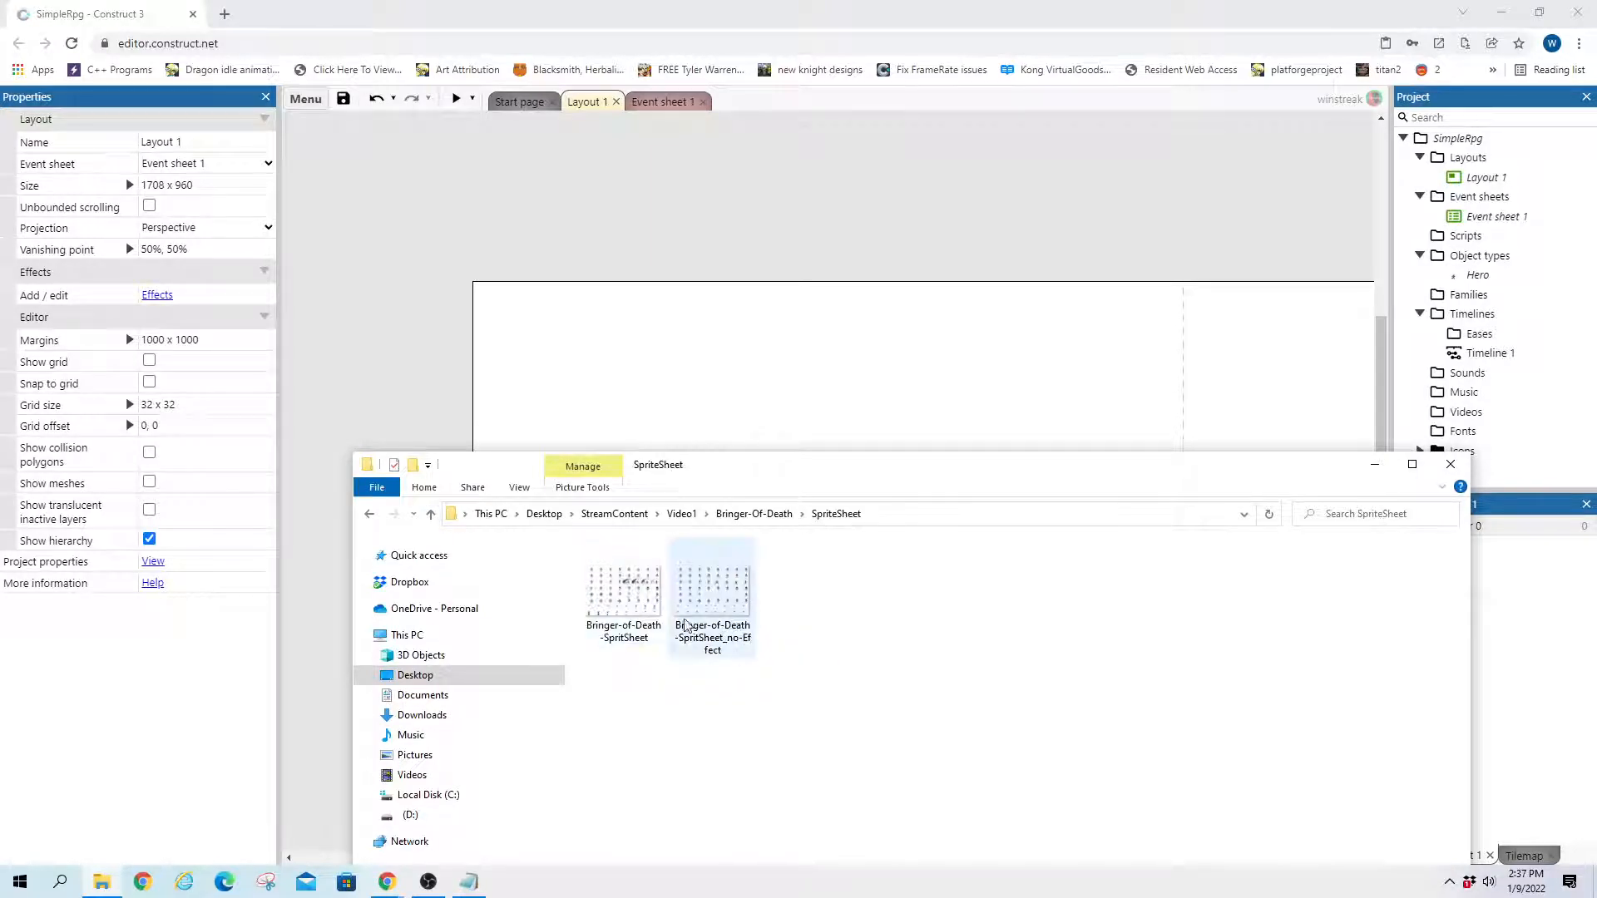
{"action": "double_click", "coordinate": [624, 592]}
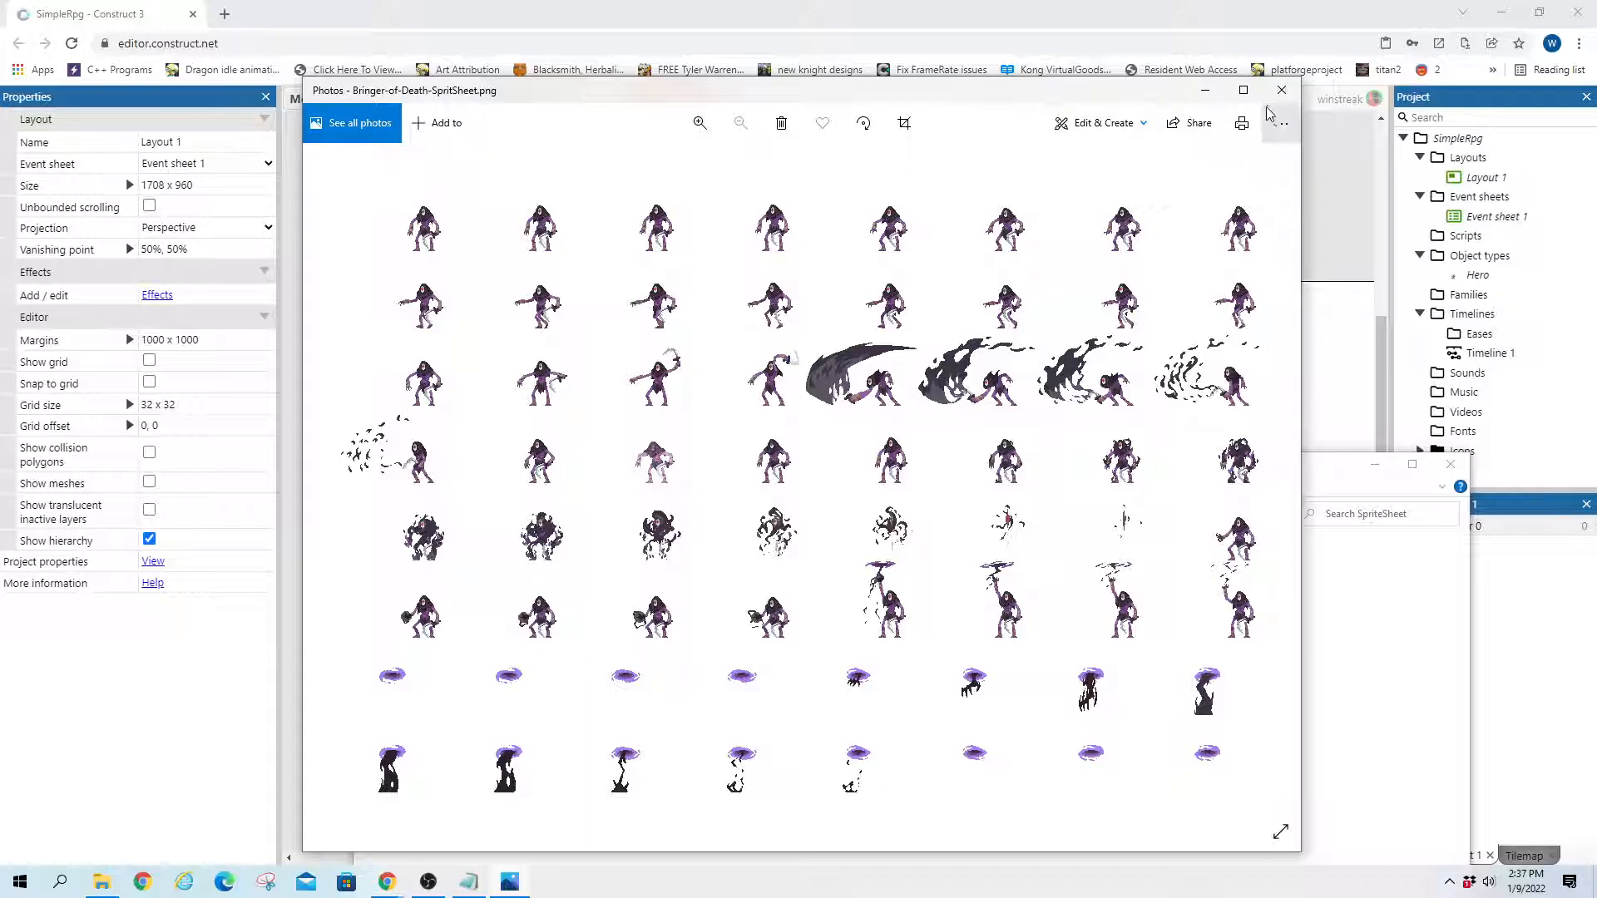
{"action": "left_click", "coordinate": [1282, 89]}
Open the Idle folder under Individual Sprite and select all the images from Bringer-of-Death_Idle_1 to Bringer-of-Death_Idle_8
{"action": "left_click", "coordinate": [431, 514]}
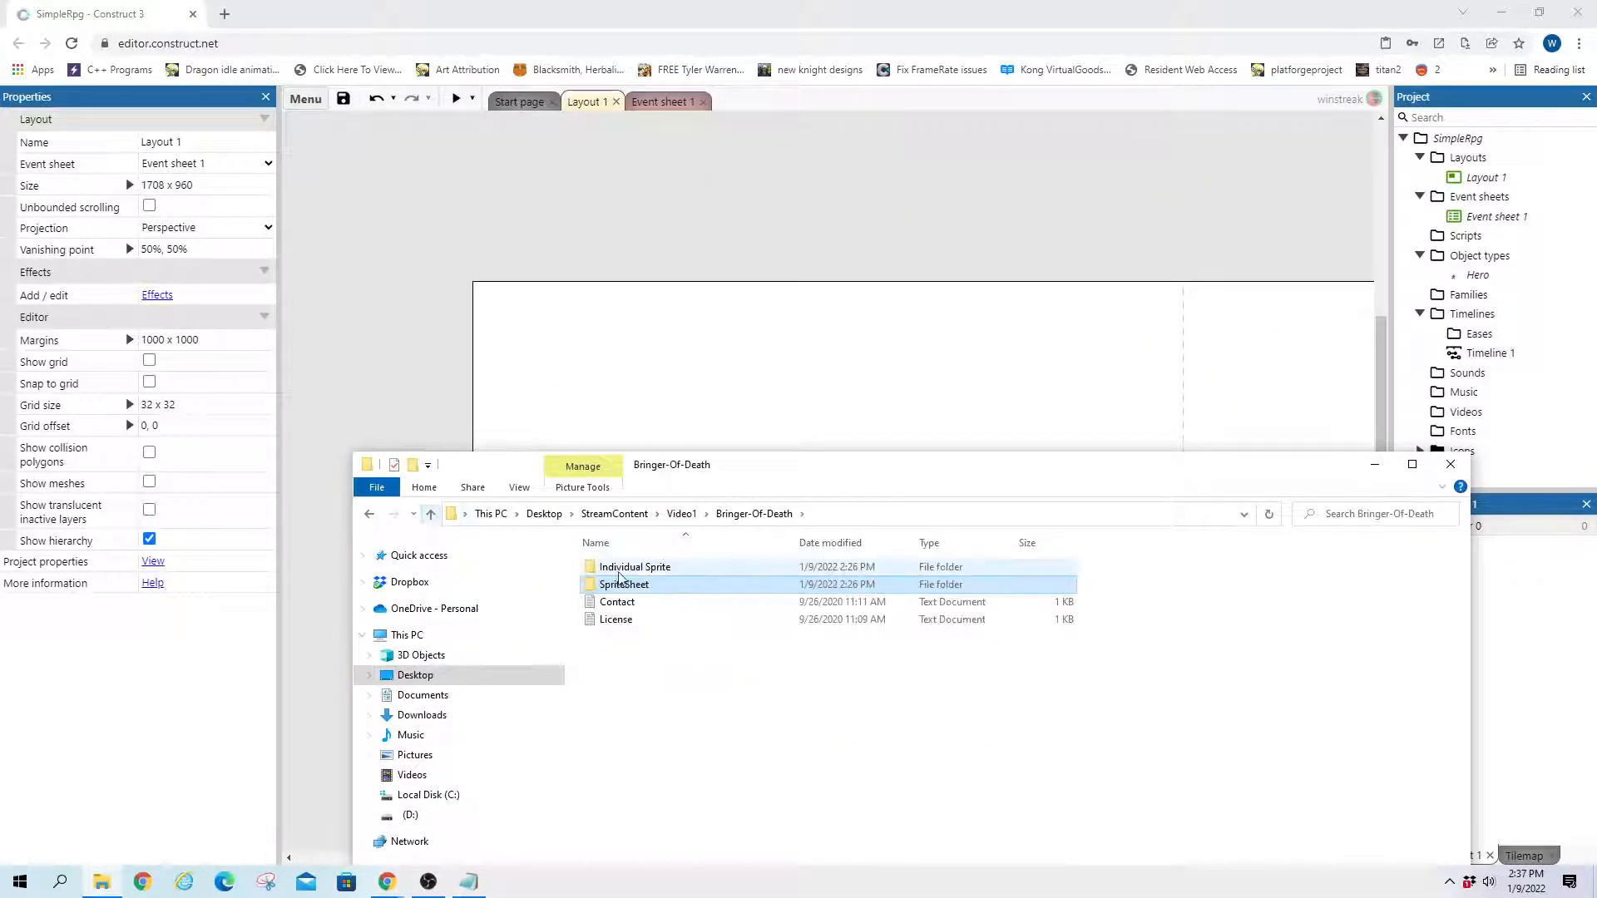
{"action": "double_click", "coordinate": [638, 566]}
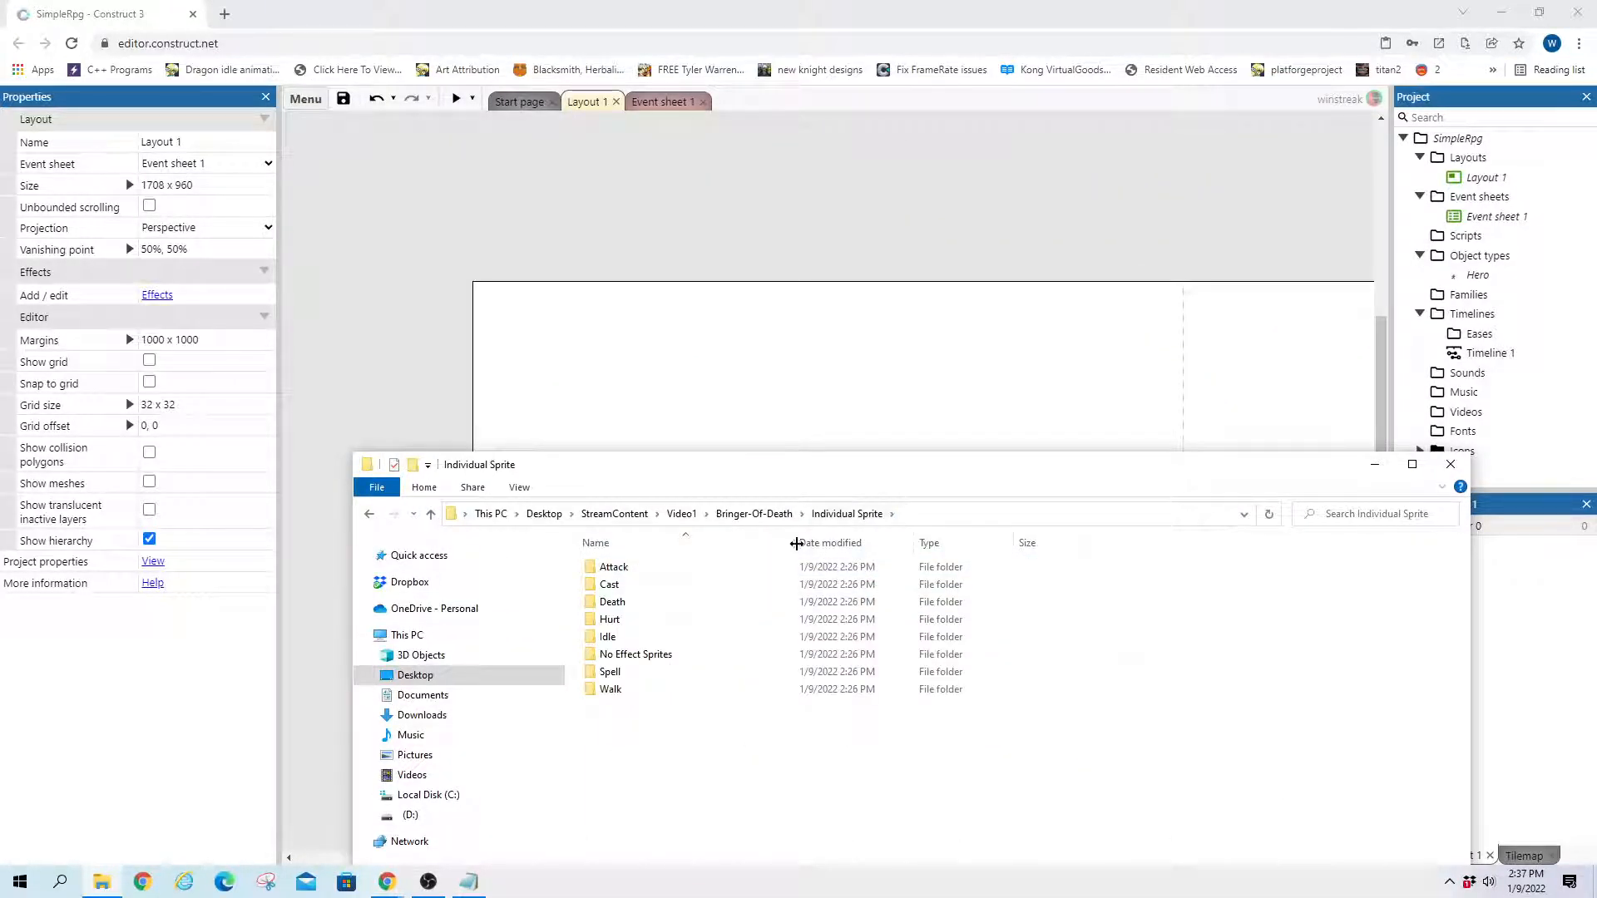
{"action": "double_click", "coordinate": [617, 642]}
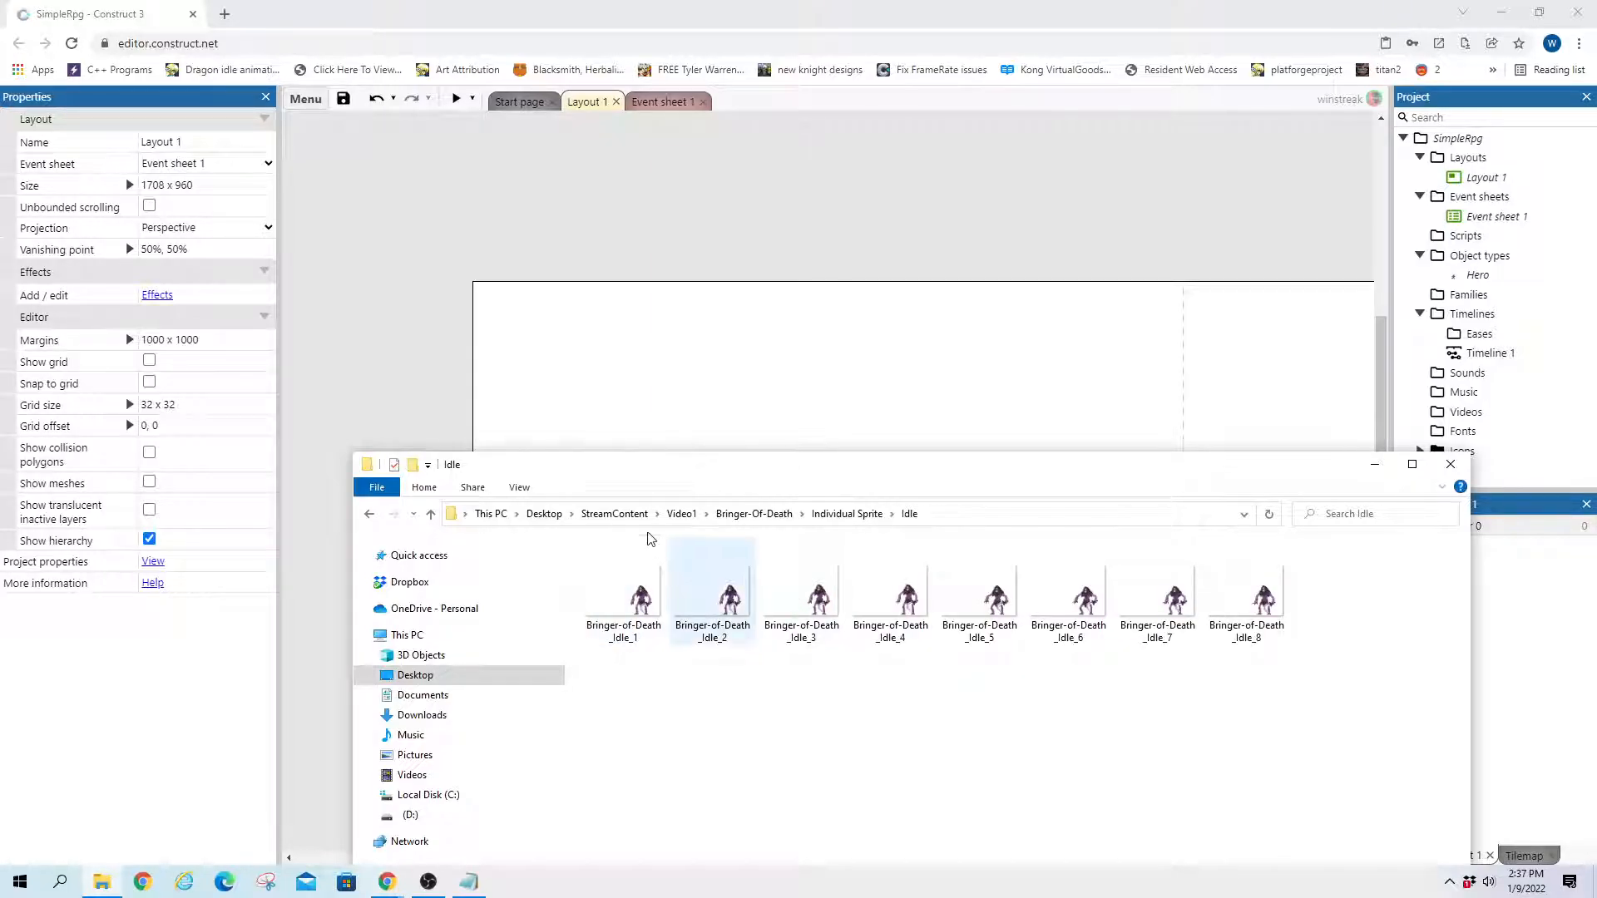
{"action": "left_click", "coordinate": [636, 607]}
{"action": "left_click", "coordinate": [1278, 593], "text": "shift"}
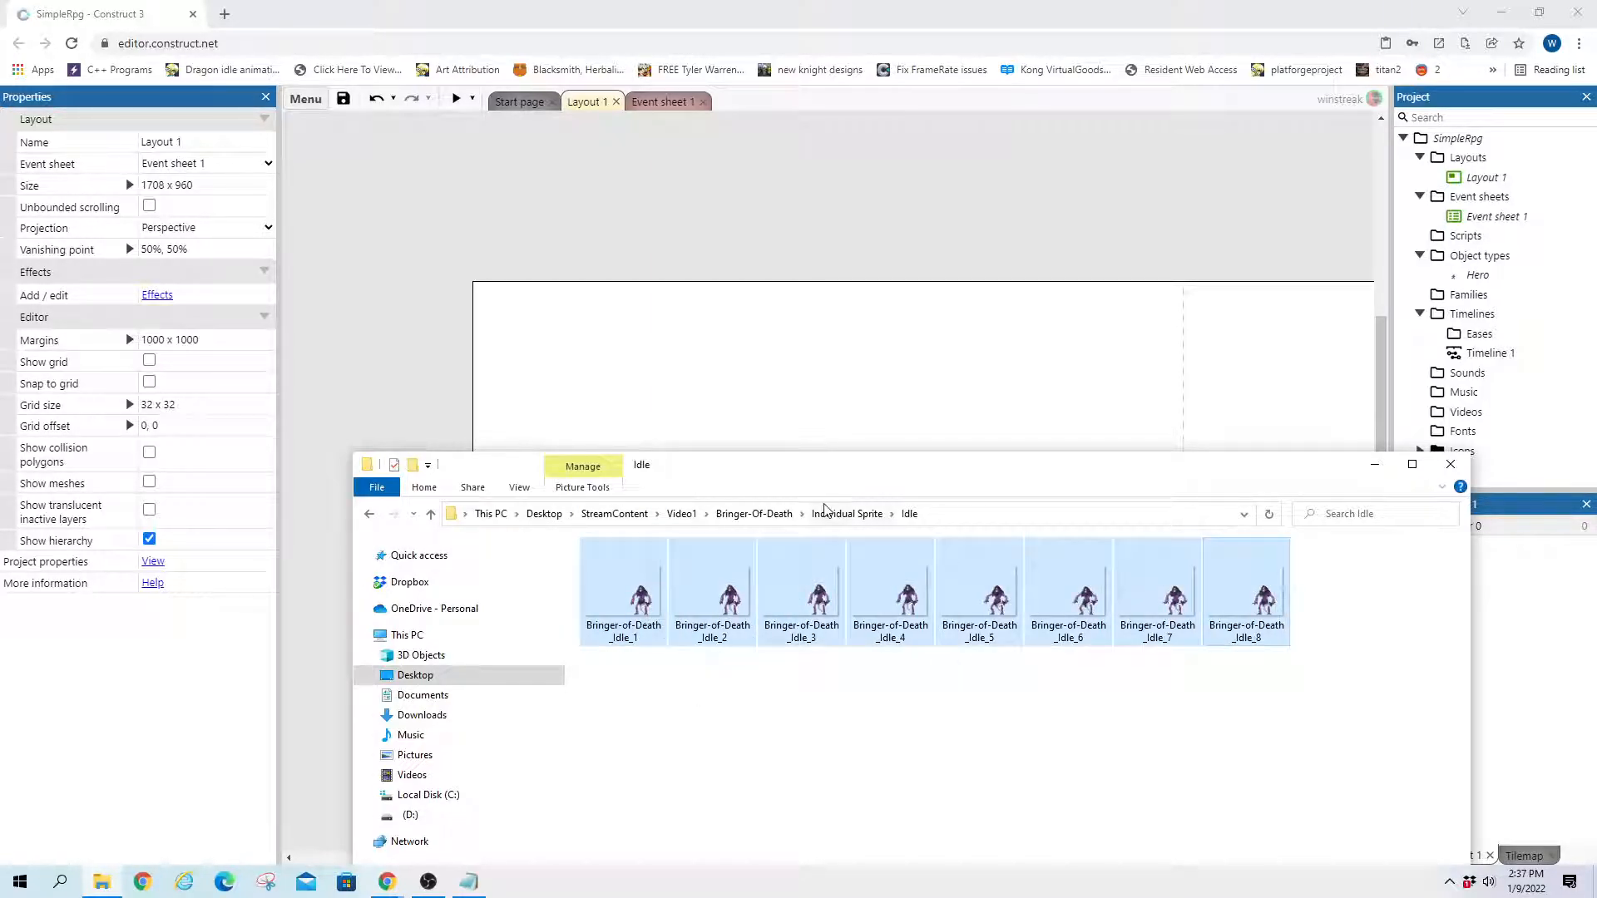
Return to Construct 3 and insert a new Sprite object in the layout, to the right of the hero
{"action": "right_click", "coordinate": [951, 425]}
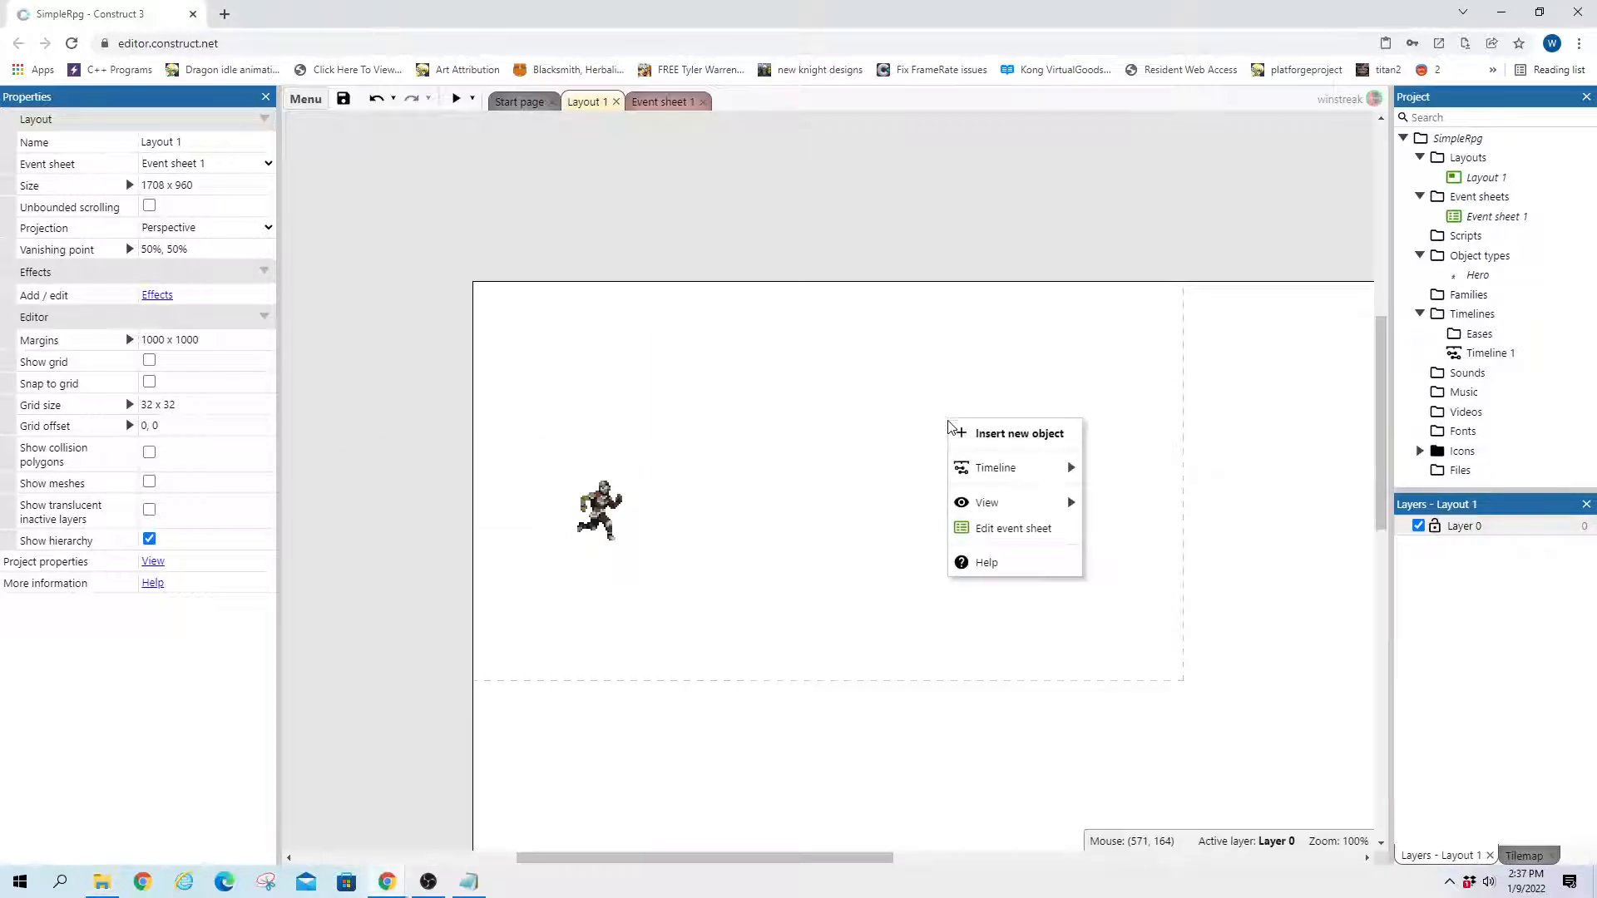
{"action": "left_click", "coordinate": [985, 432]}
{"action": "type", "text": "sprite"}
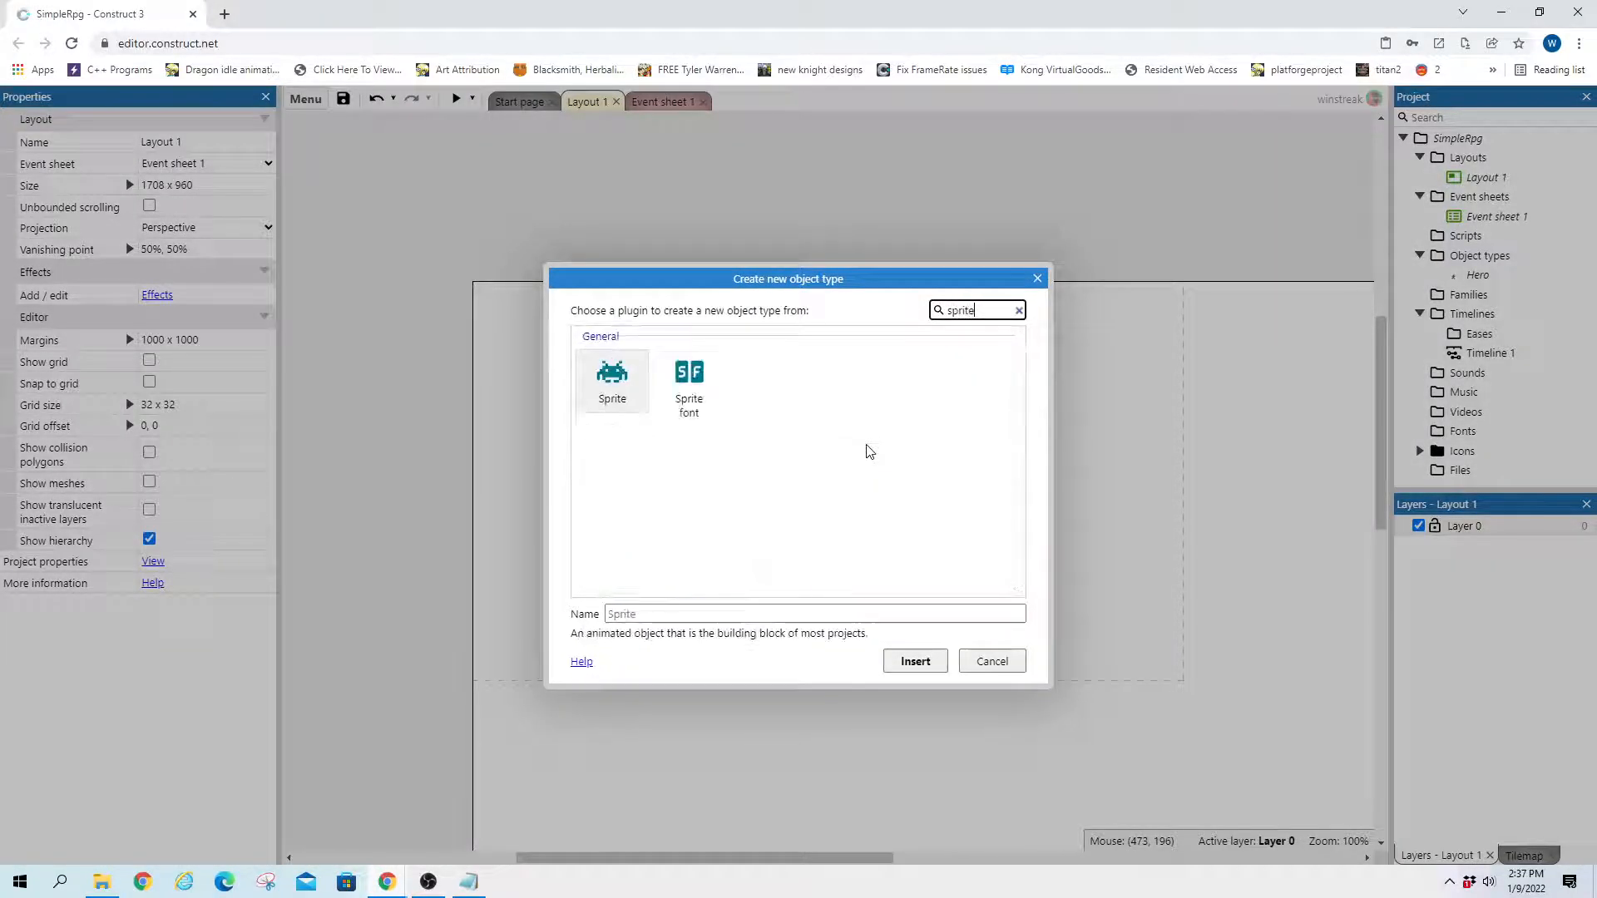
{"action": "key", "text": "Return"}
{"action": "left_click", "coordinate": [934, 471]}
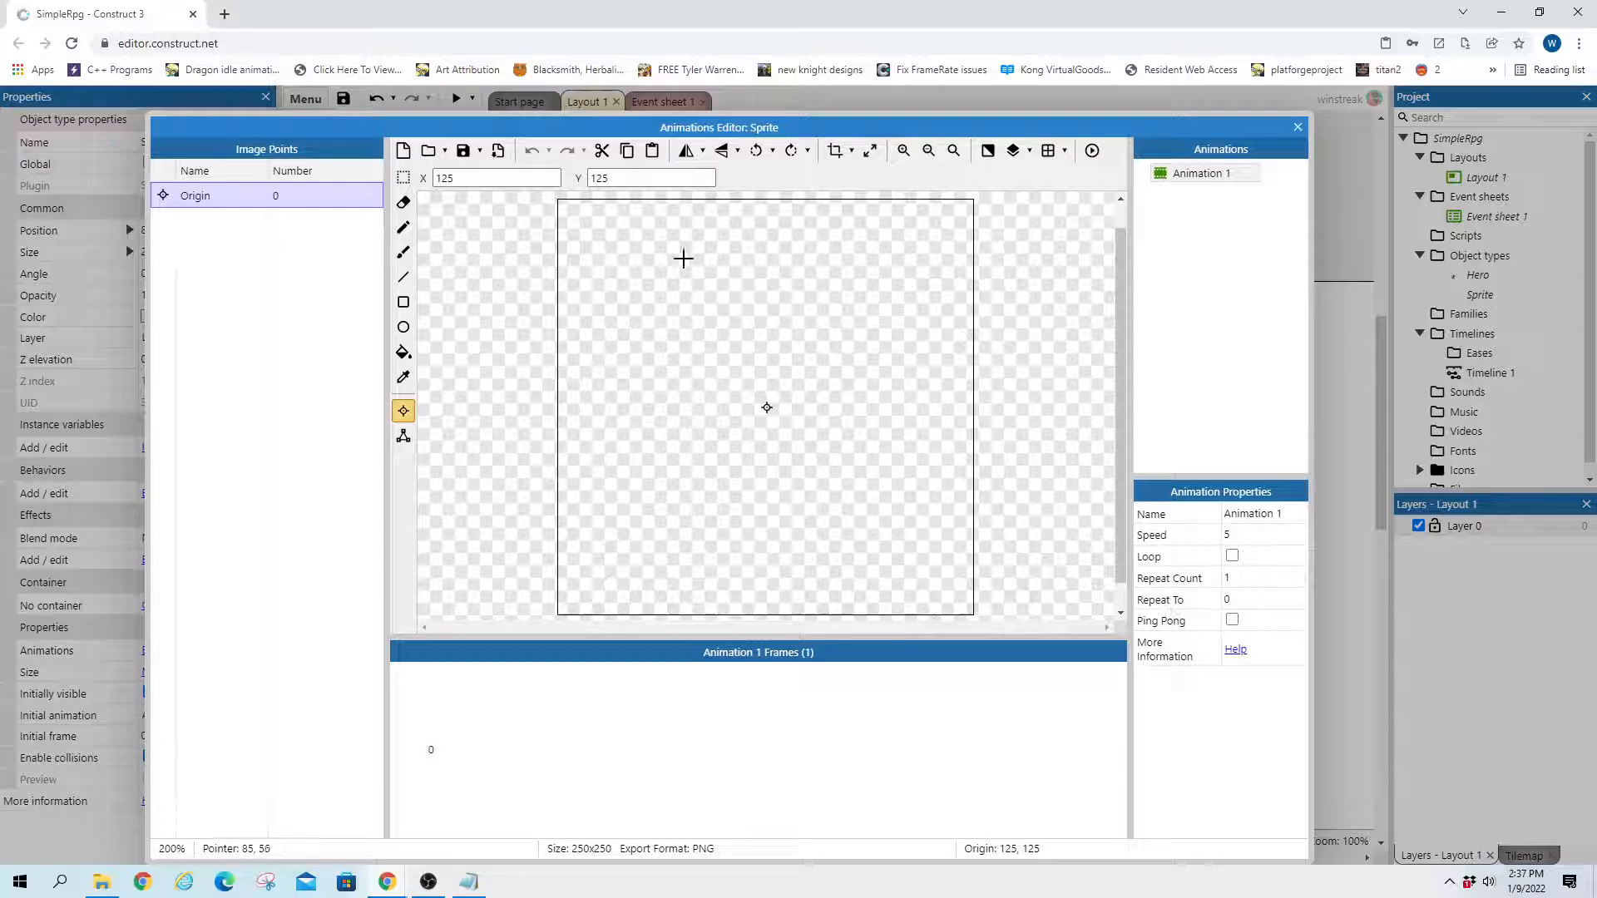
Rename the new sprite's Animation 1 as Idle
{"action": "left_click", "coordinate": [1212, 178]}
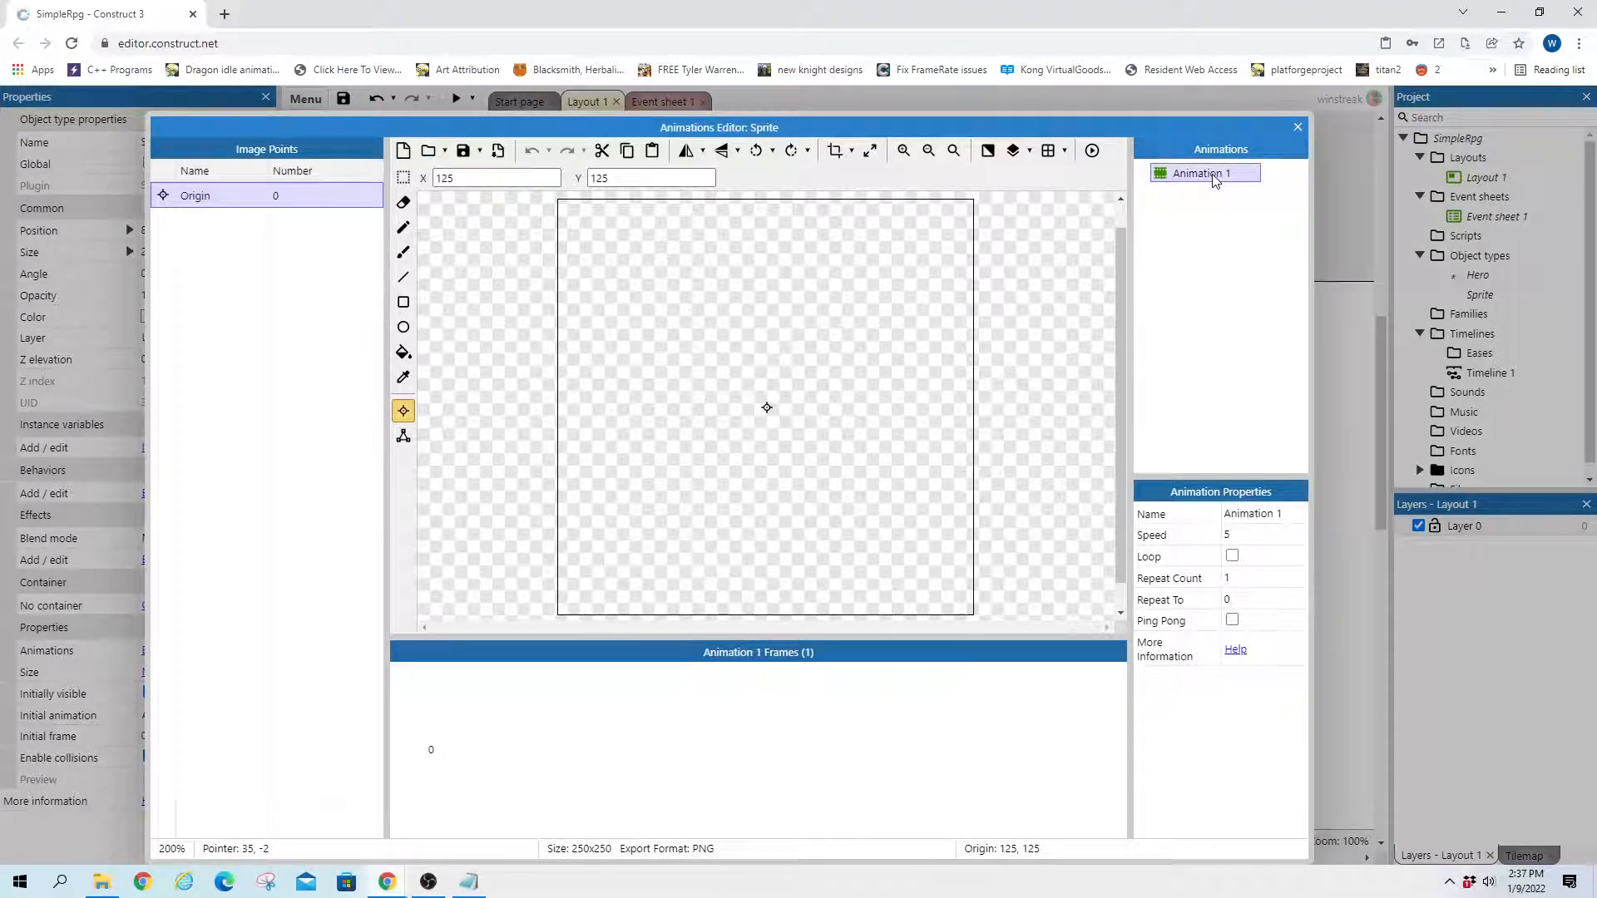
{"action": "double_click", "coordinate": [1214, 176]}
{"action": "type", "text": "Idle"}
{"action": "key", "text": "Return"}
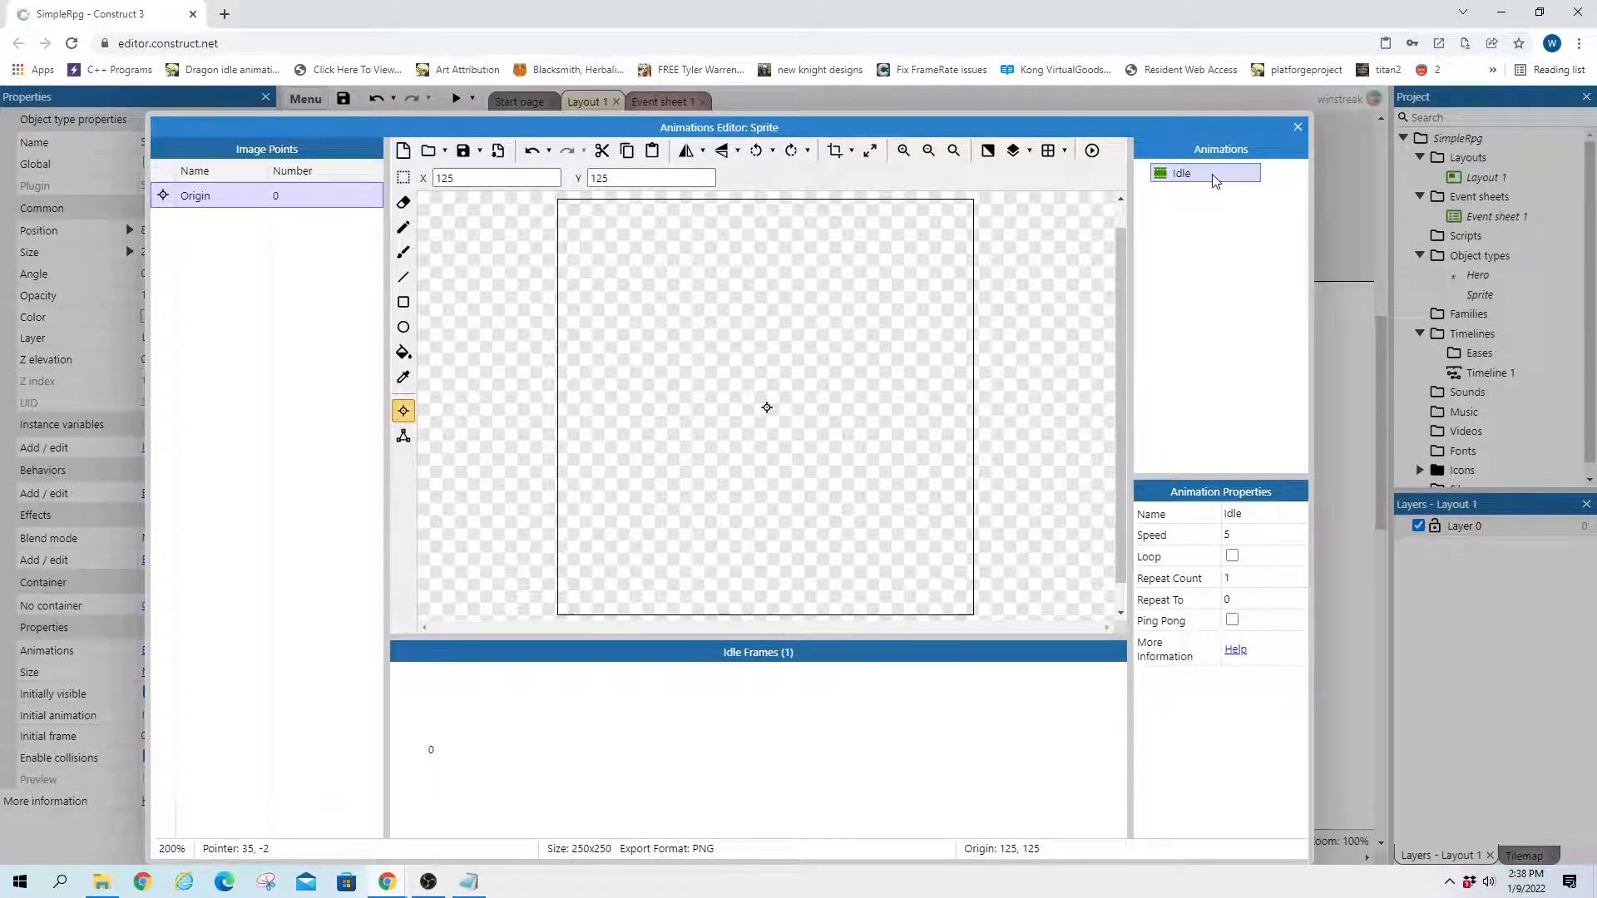
Add the eight selected Bringer-of-Death Idle images from File Explorer as Idle frames, and delete the empty frame 0
{"action": "key", "text": "alt+Tab"}
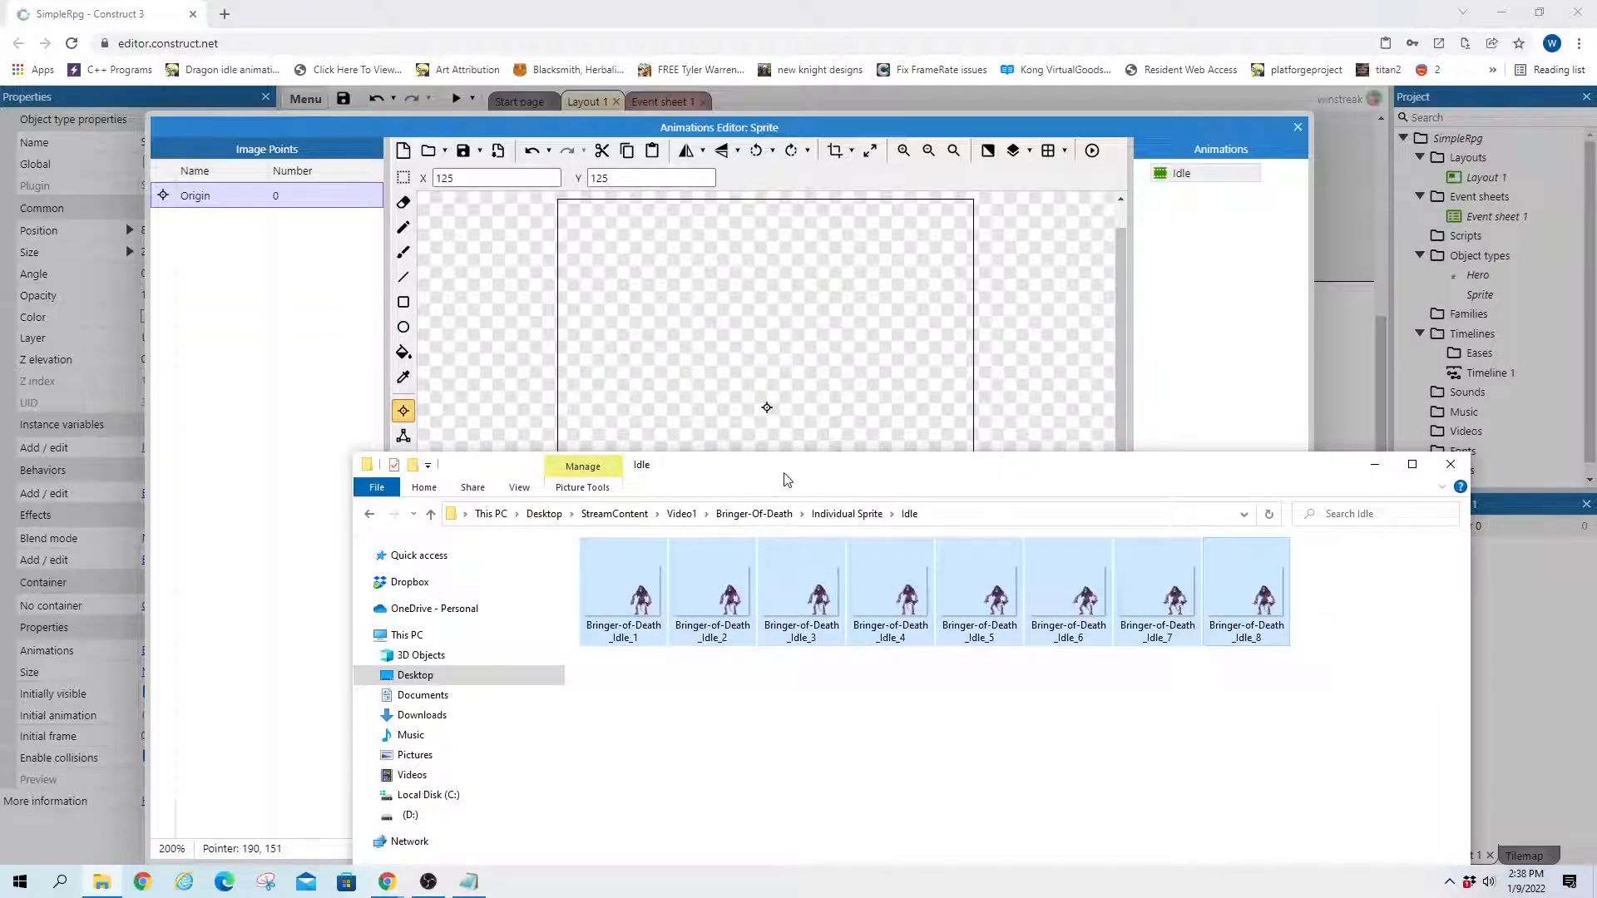
{"action": "left_click_drag", "start_coordinate": [787, 480], "coordinate": [1271, 184]}
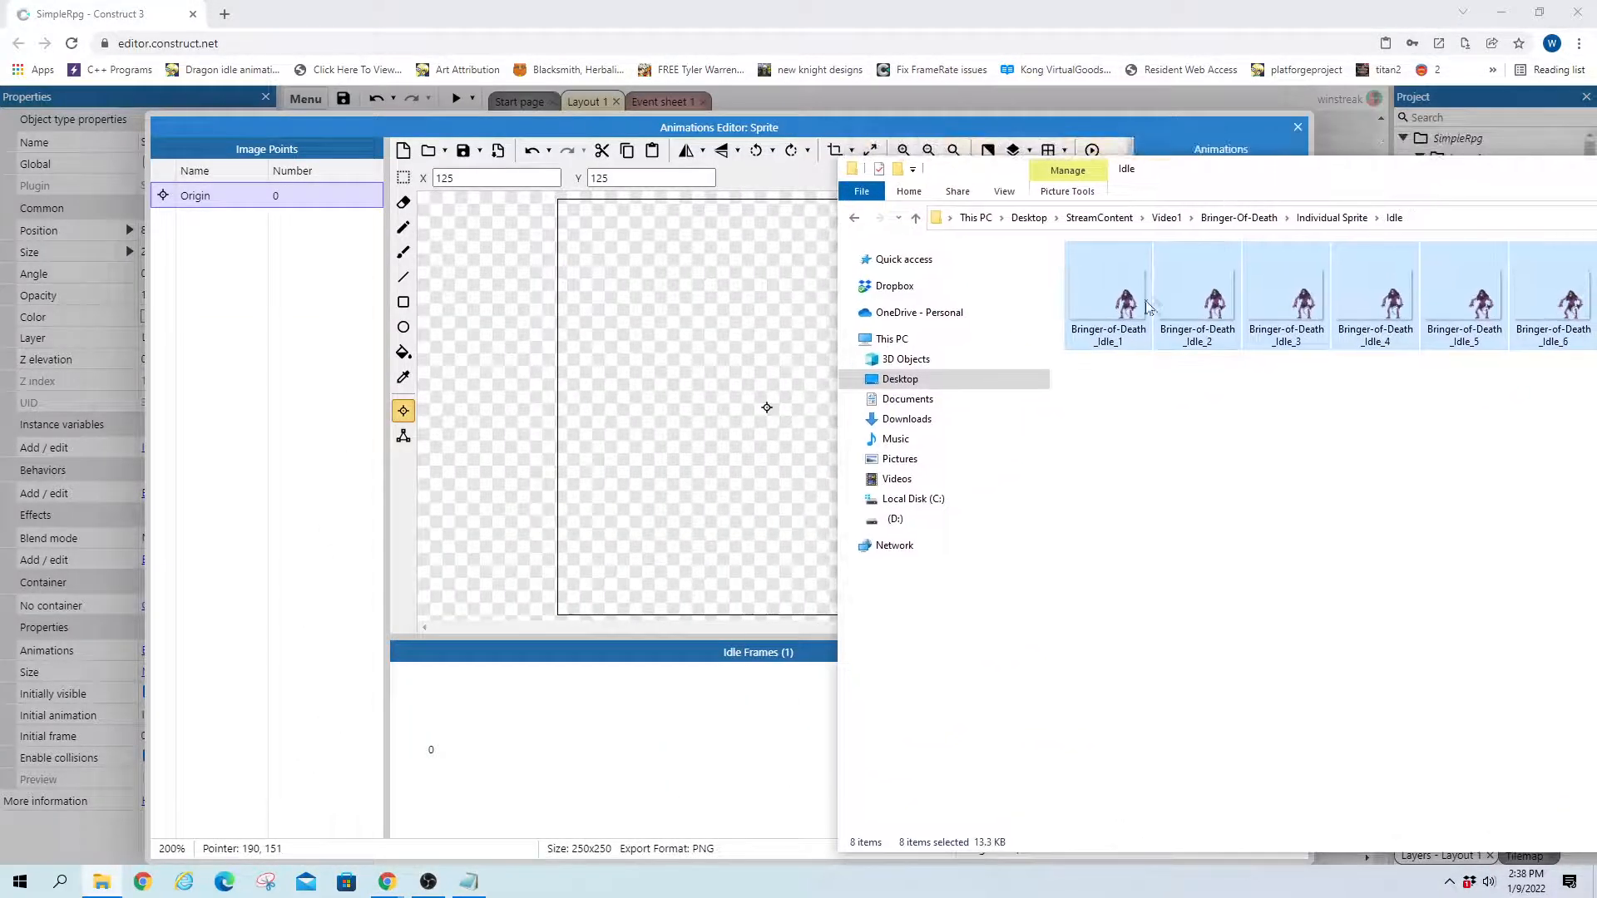
{"action": "left_click_drag", "start_coordinate": [1148, 306], "coordinate": [549, 767]}
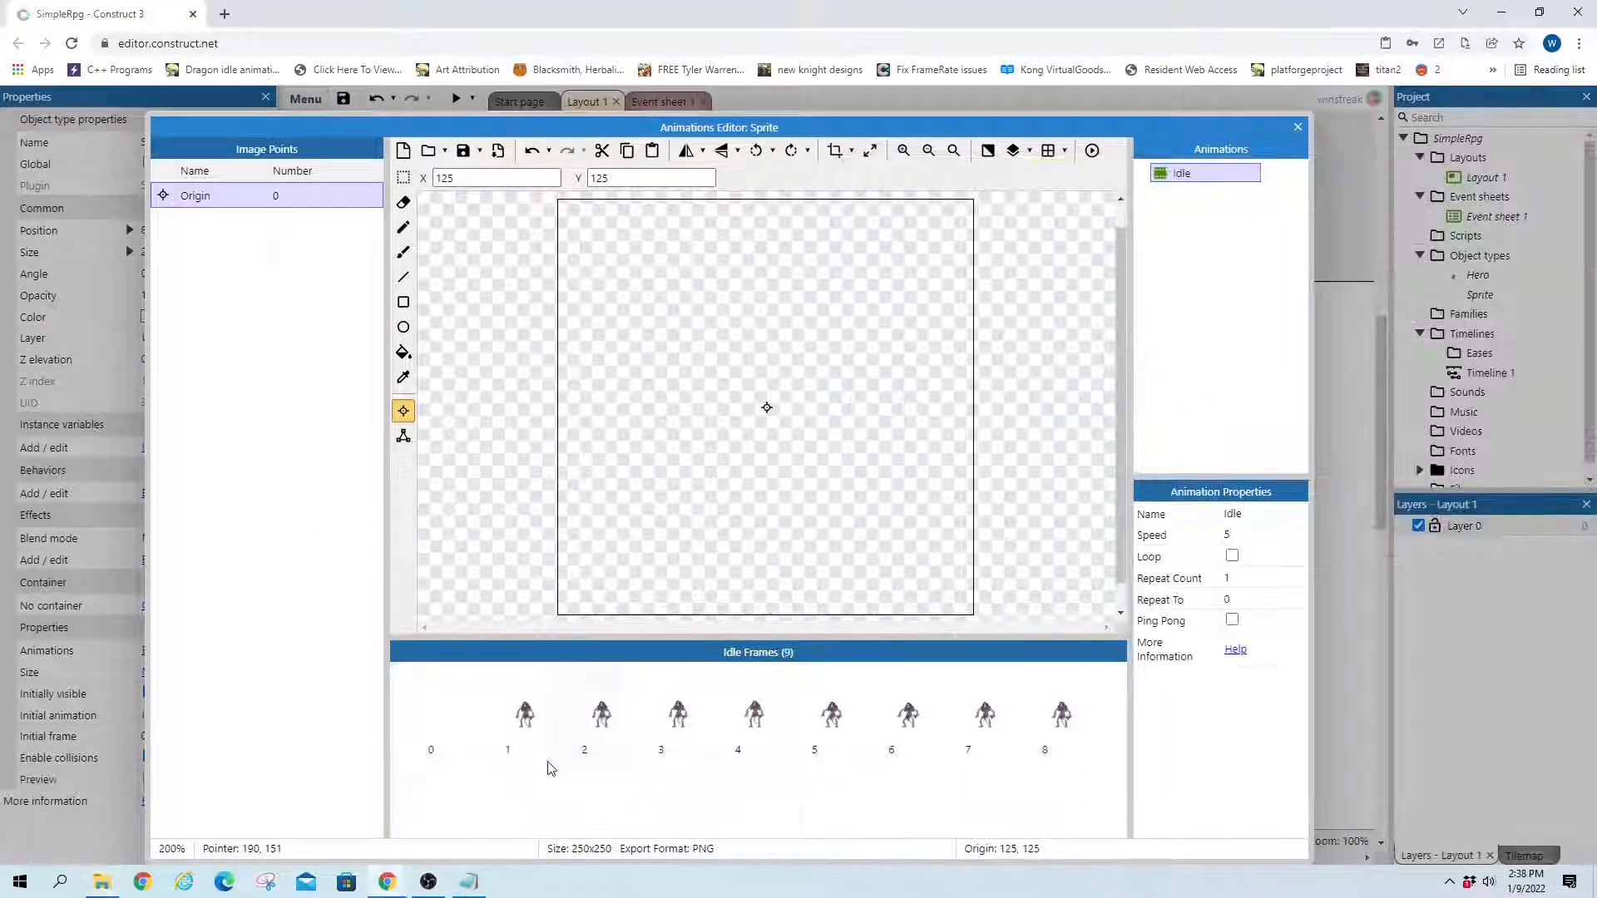
{"action": "left_click", "coordinate": [436, 743]}
{"action": "key", "text": "Delete"}
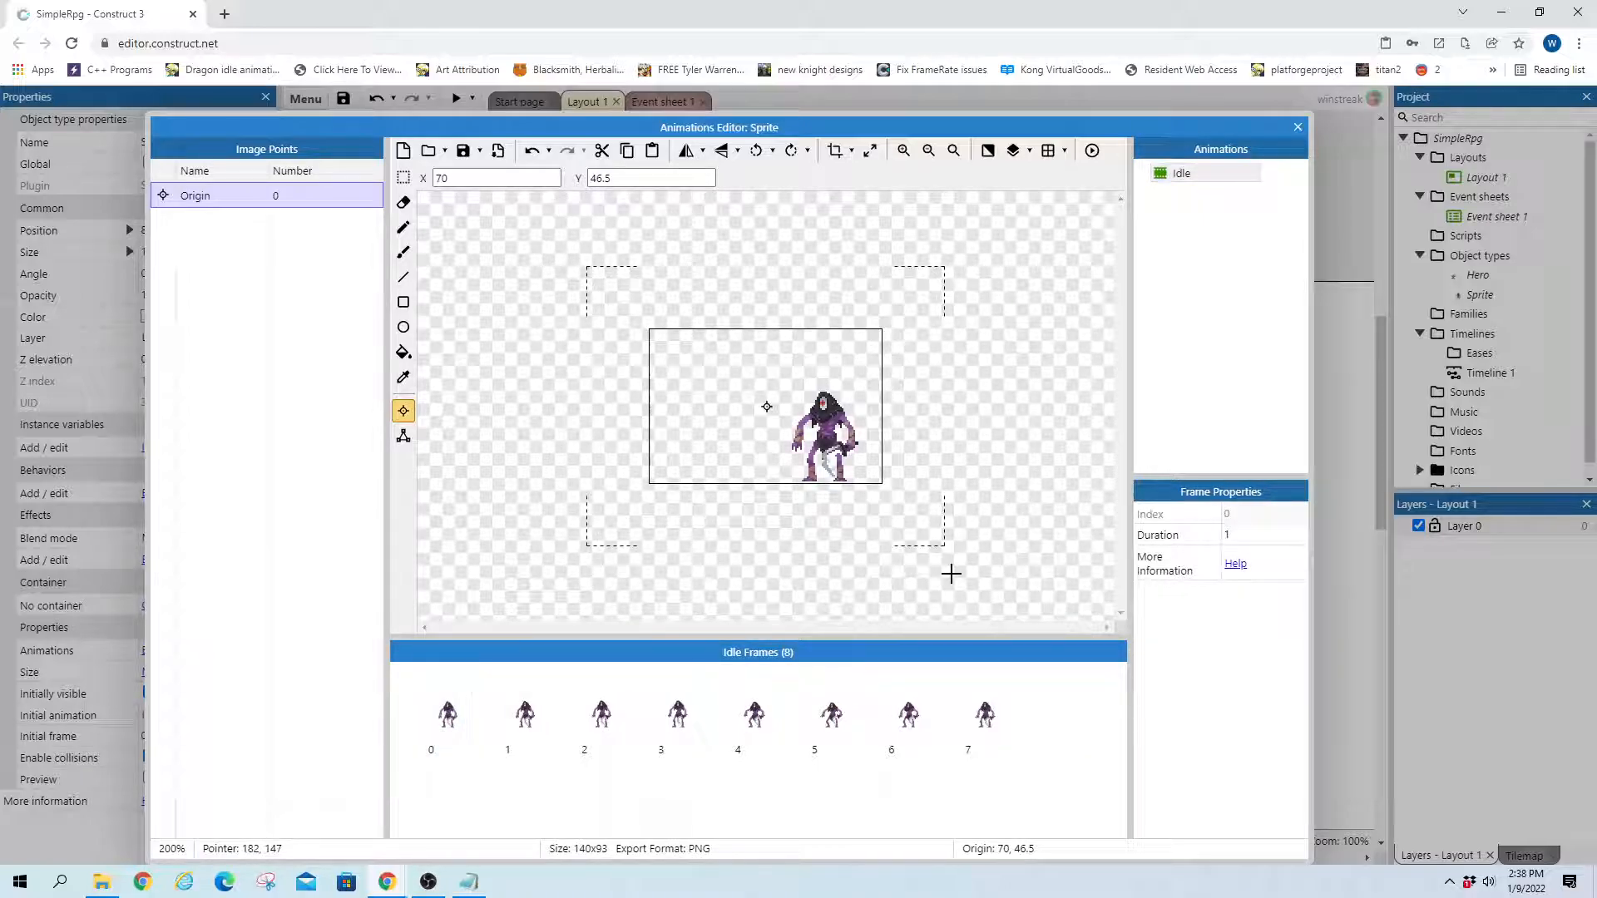
{"action": "left_click", "coordinate": [1191, 177]}
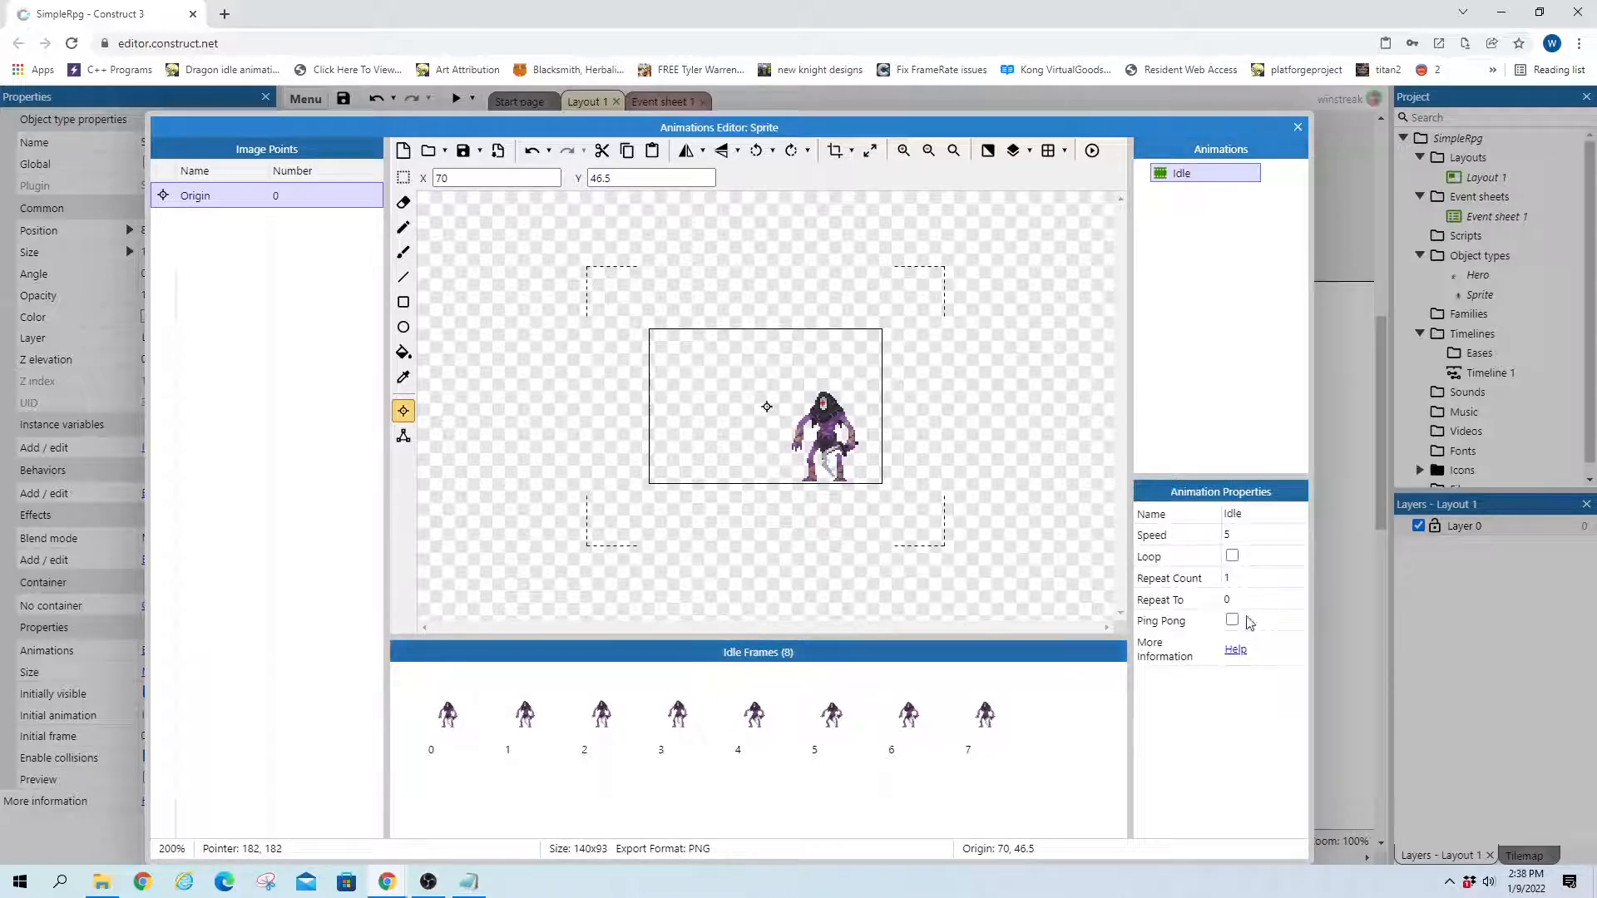
Enable looping for the Idle animation, close the editor, and move the enemy sprite to about 502, 274, at the hero's height
{"action": "left_click", "coordinate": [1231, 556]}
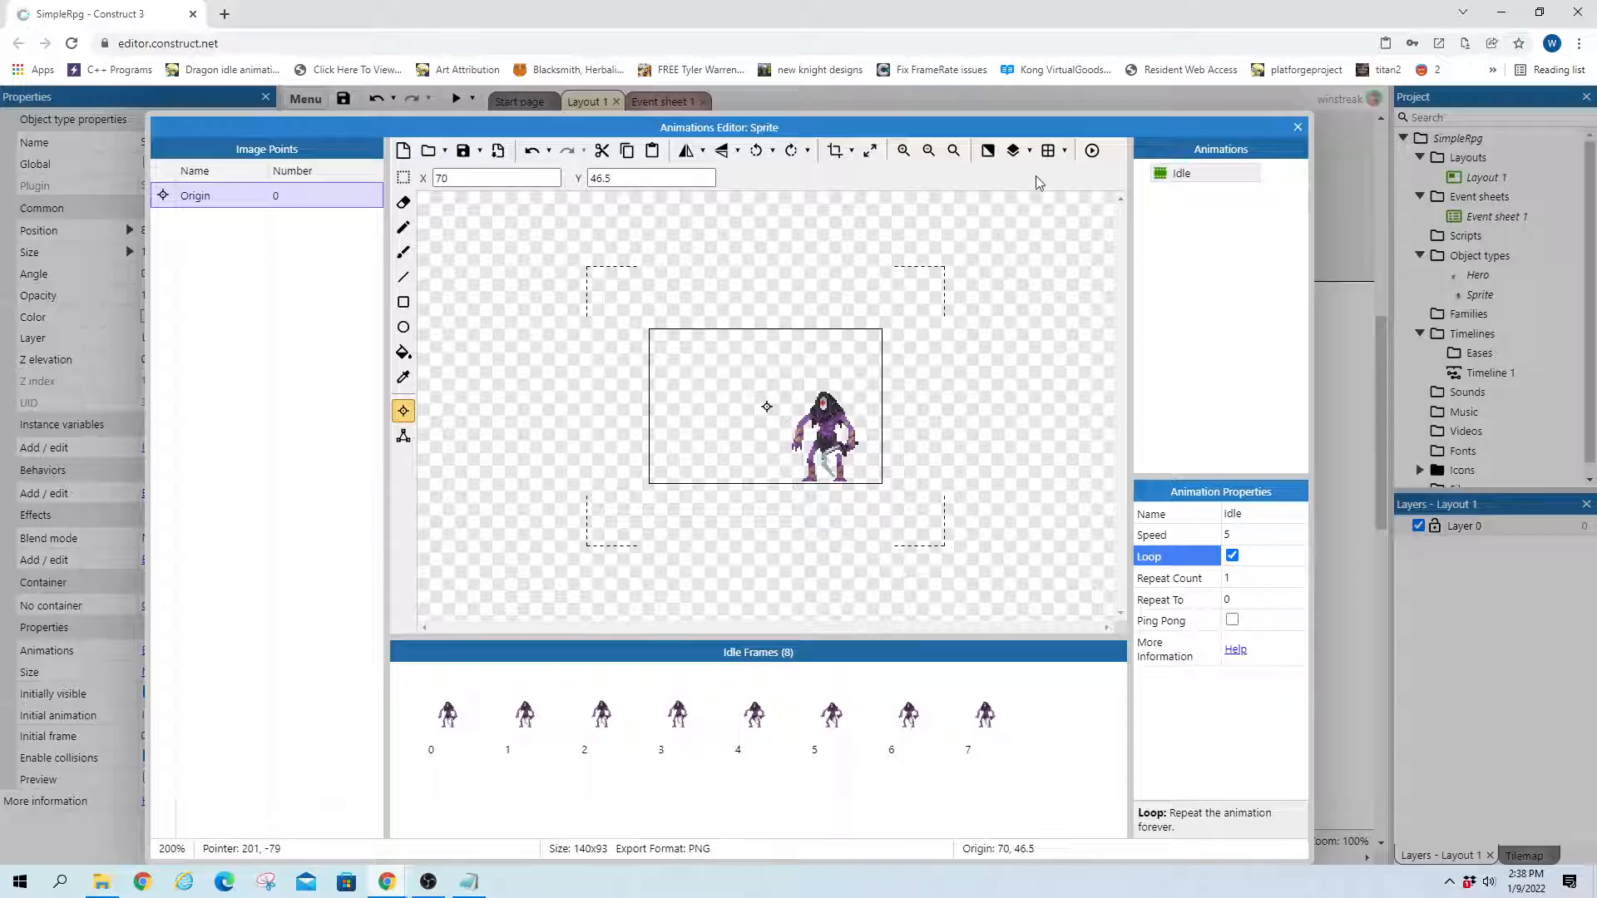
{"action": "left_click", "coordinate": [1298, 127]}
{"action": "left_click_drag", "start_coordinate": [1143, 550], "coordinate": [882, 517]}
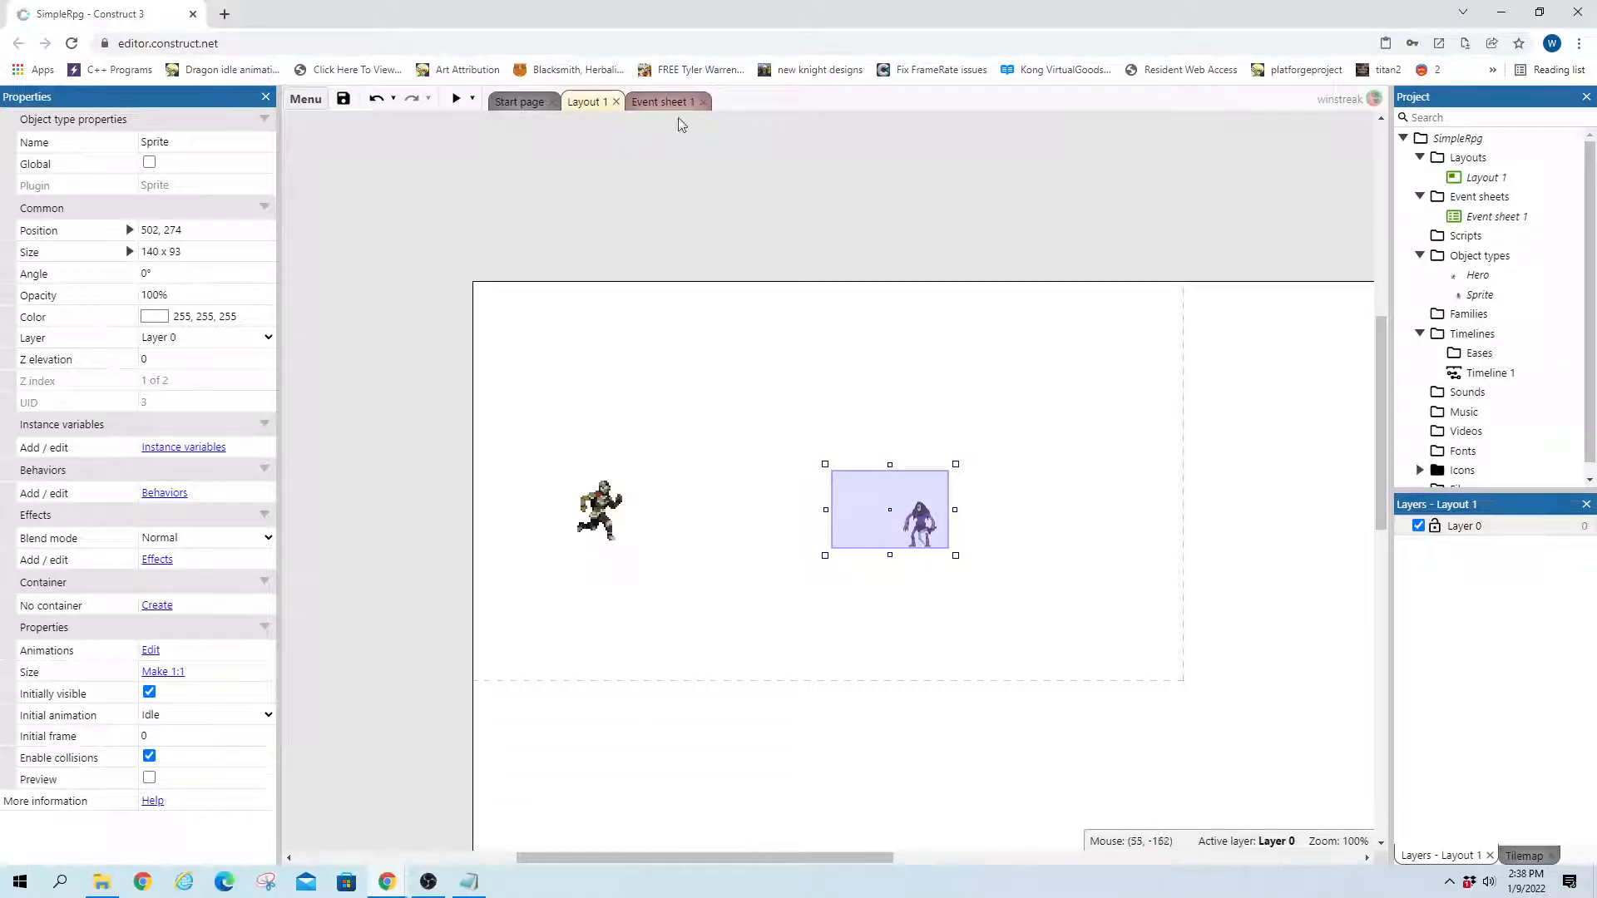
Preview the enemy's idle animation in the layout, and run the project to watch both characters
{"action": "left_click", "coordinate": [153, 780]}
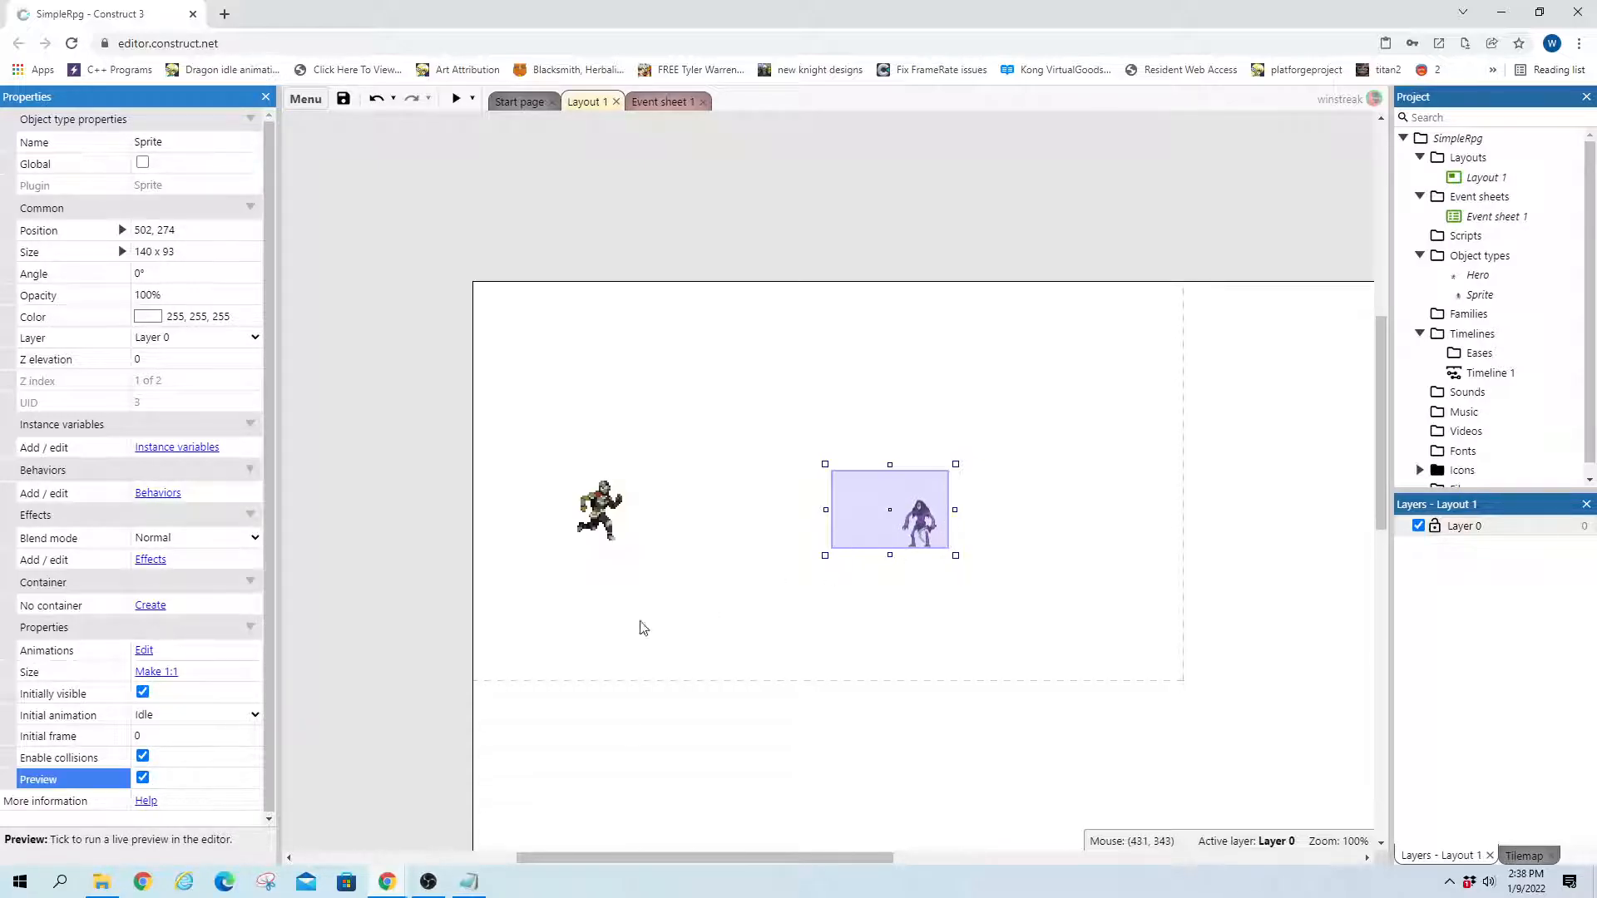
{"action": "left_click", "coordinate": [143, 779]}
{"action": "left_click", "coordinate": [455, 98]}
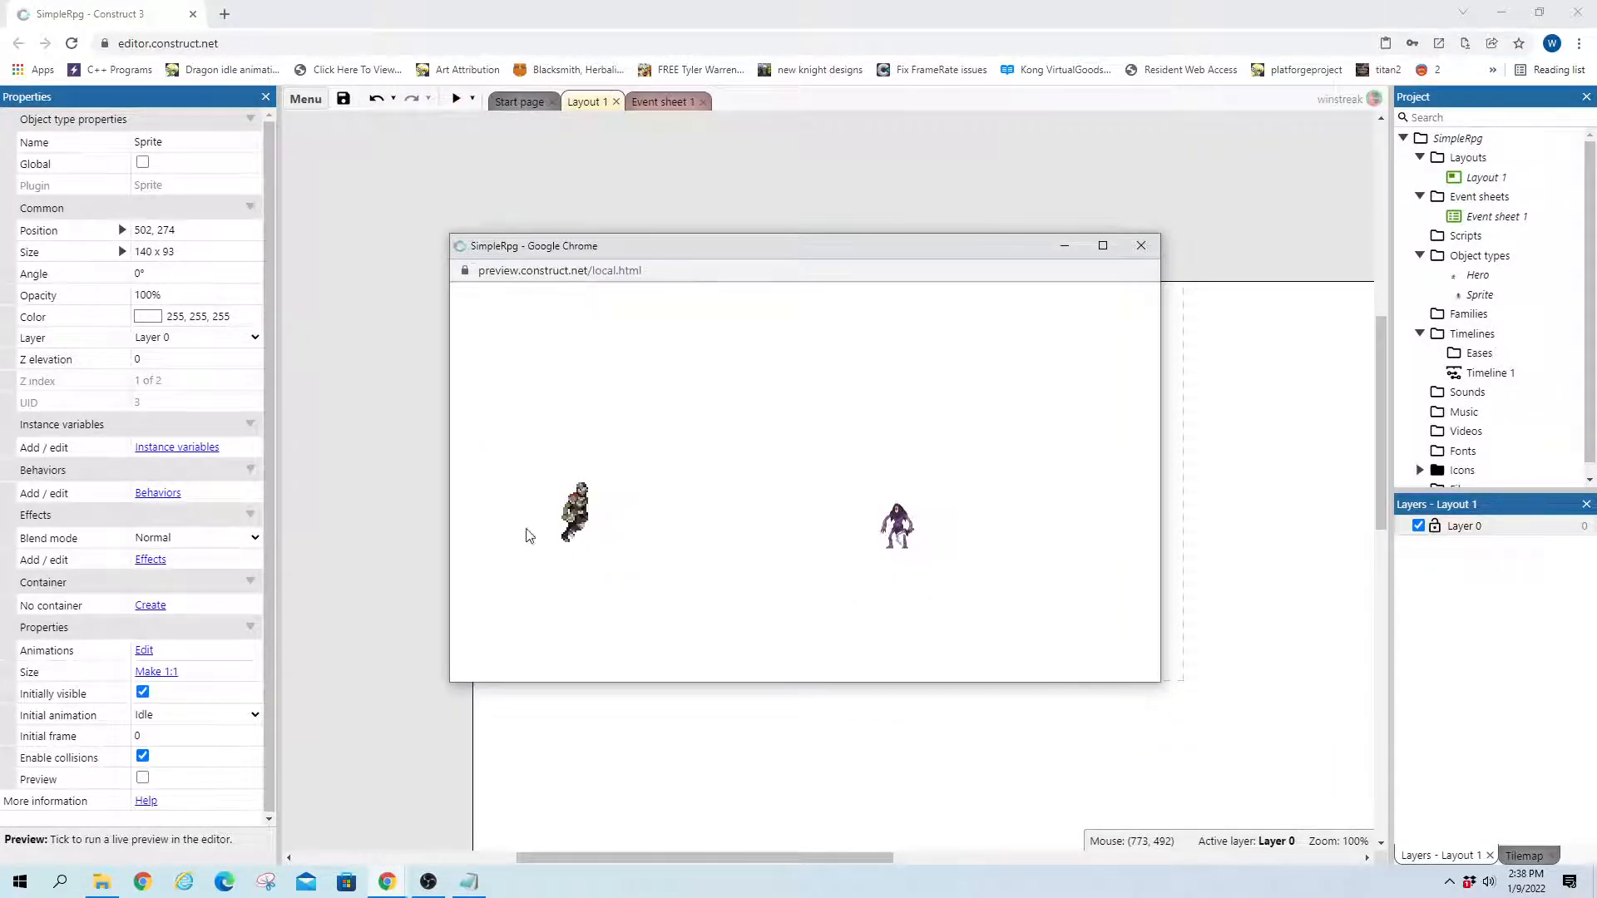
{"action": "left_click", "coordinate": [1141, 245]}
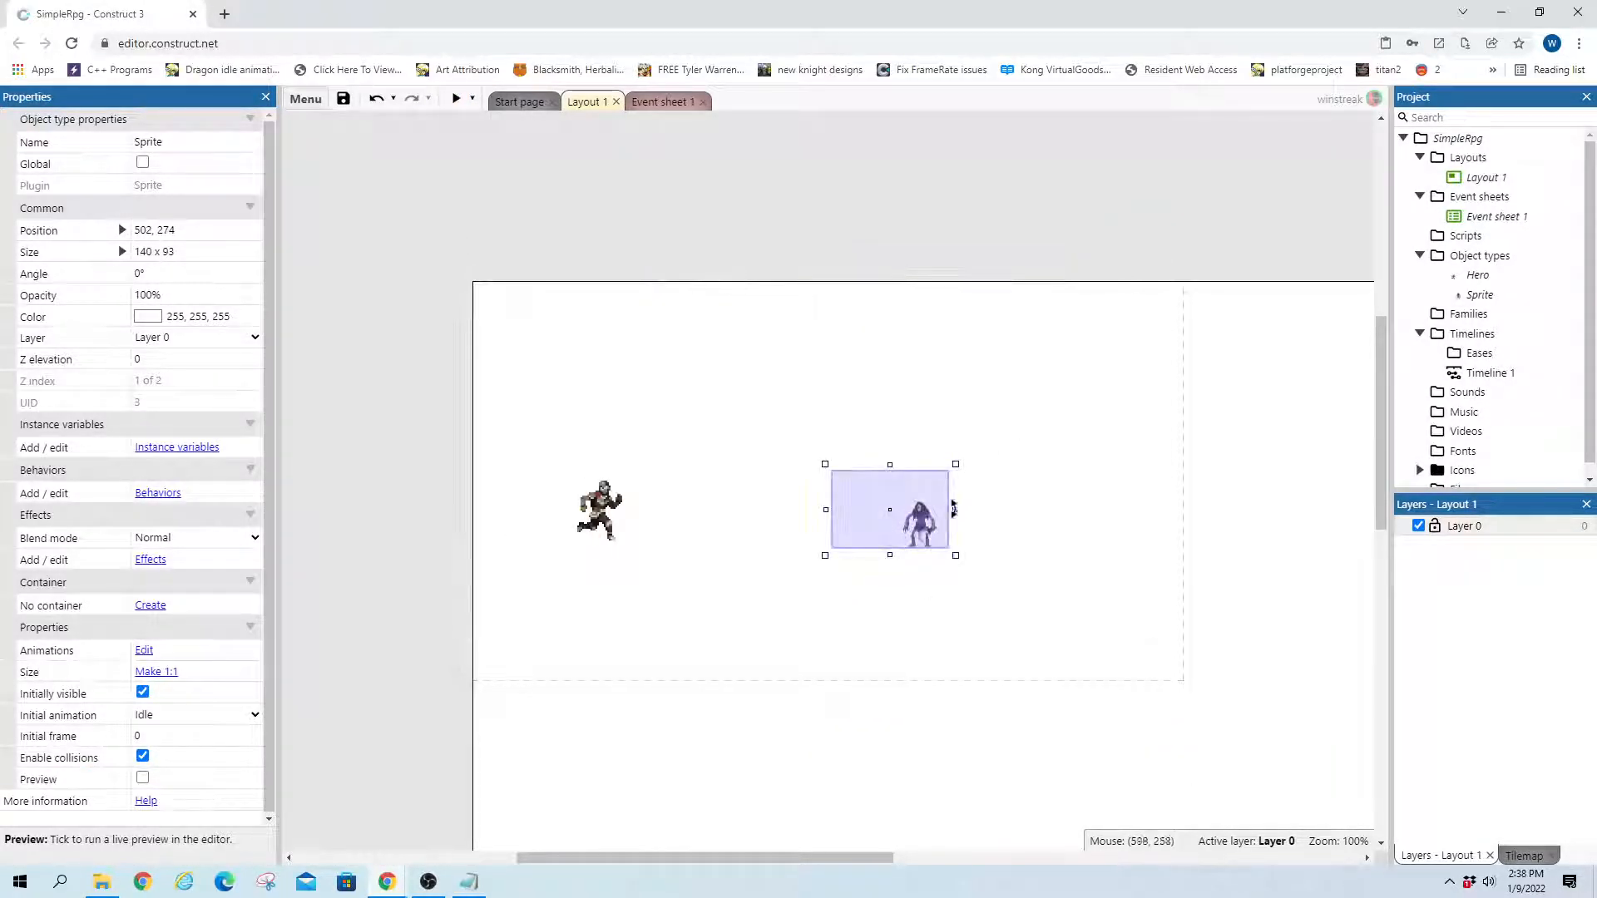
Resize the enemy's whole Idle animation to a width of 280 pixels, keeping the aspect ratio
{"action": "double_click", "coordinate": [946, 509]}
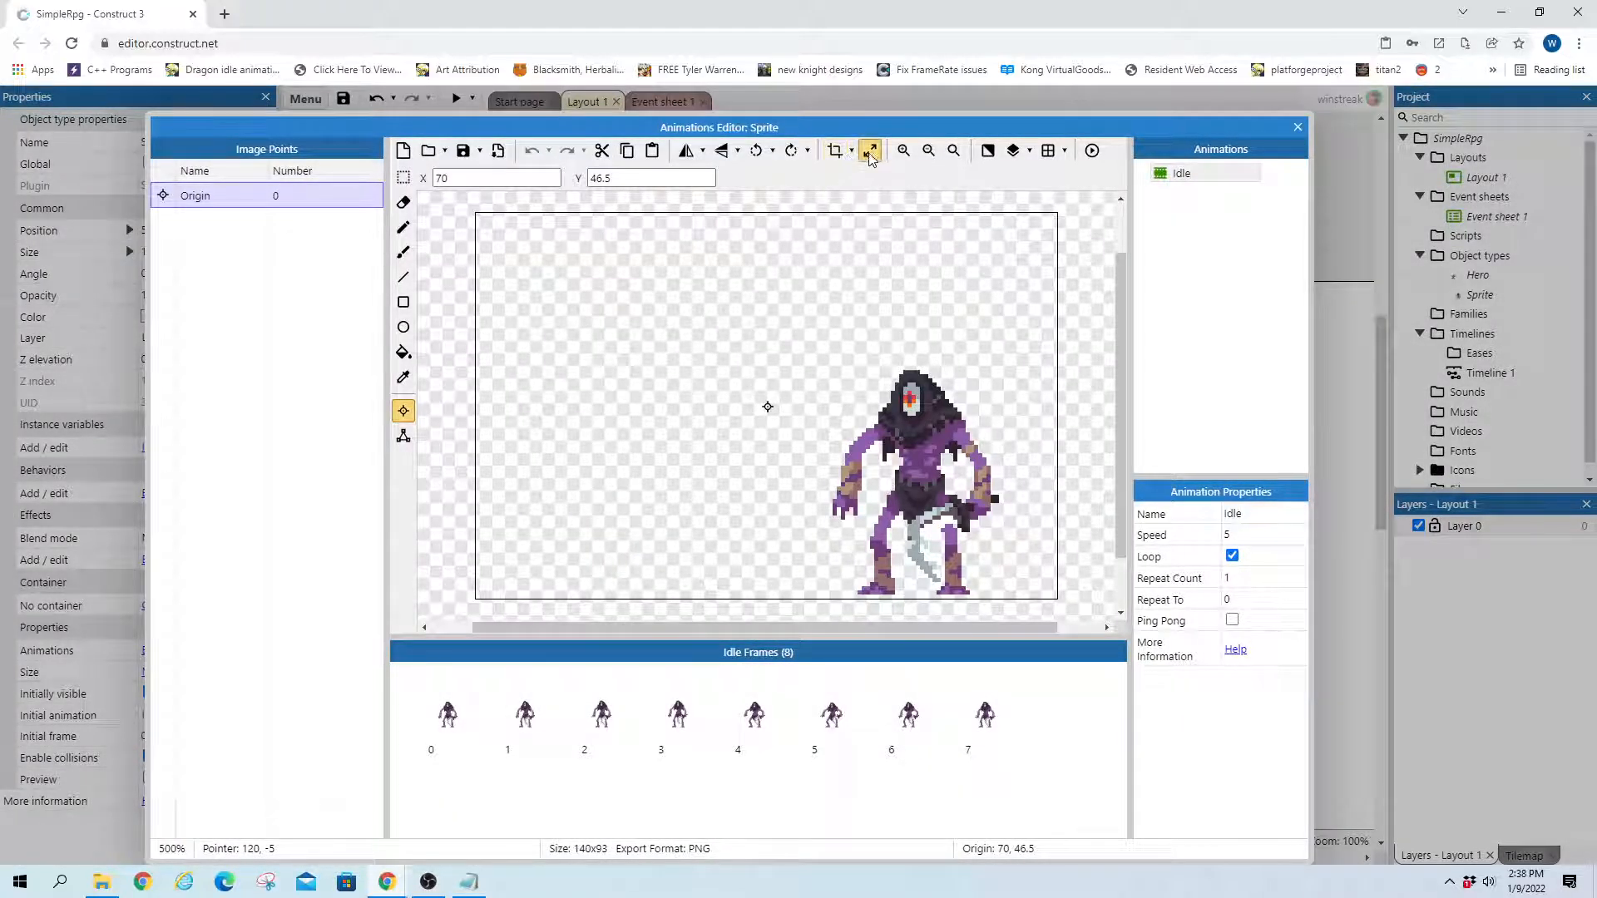
{"action": "left_click", "coordinate": [870, 152]}
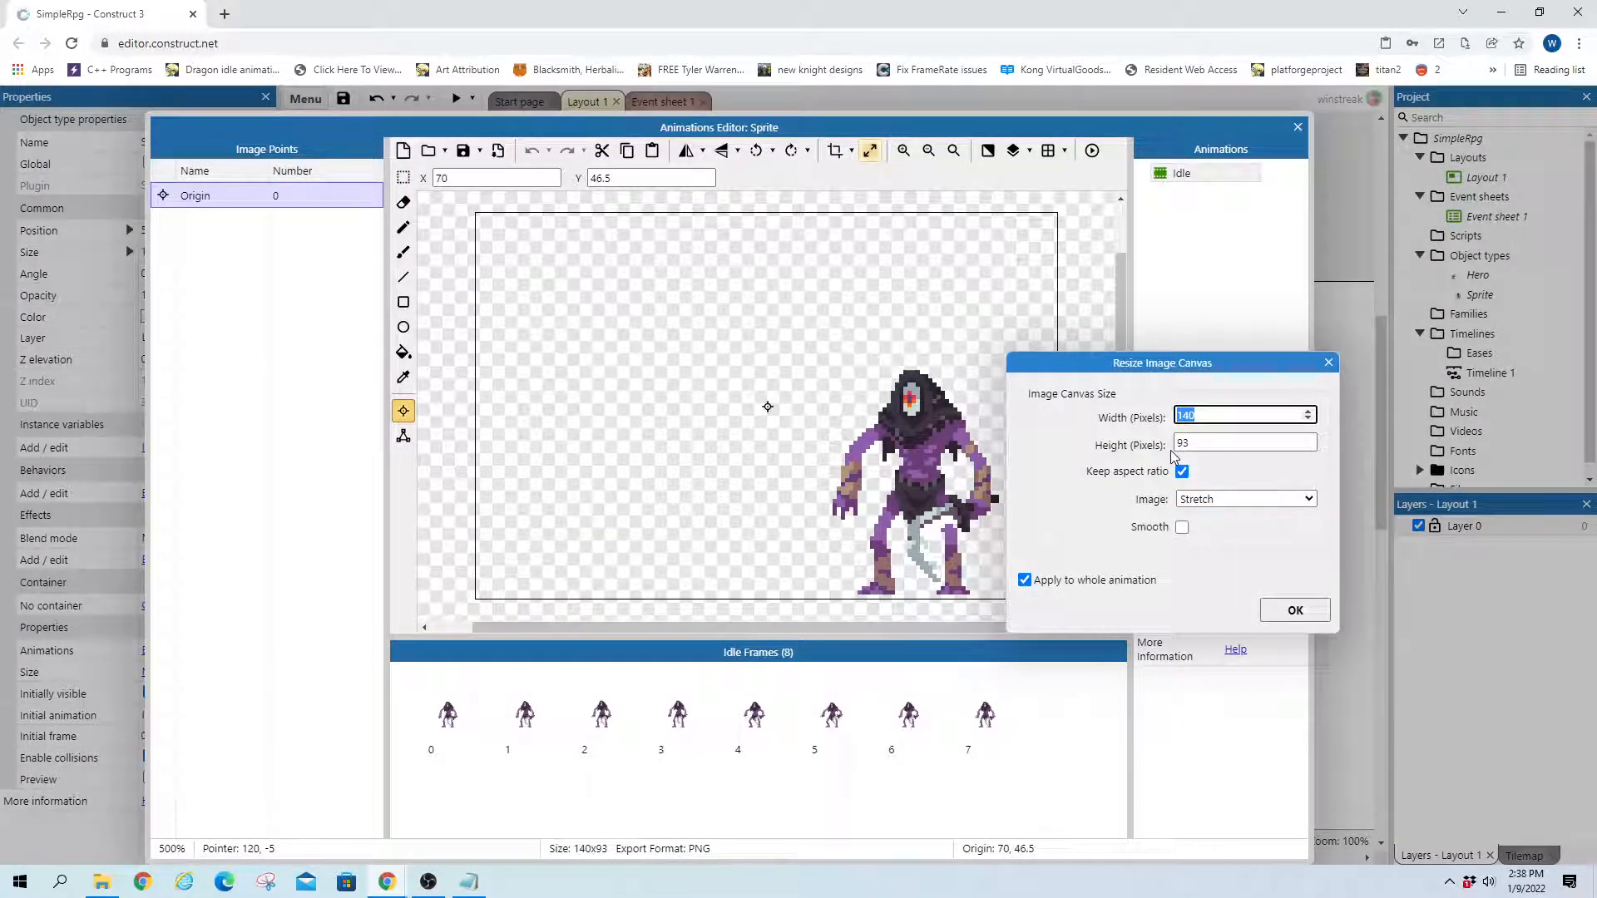
{"action": "type", "text": "280"}
{"action": "left_click", "coordinate": [1295, 610]}
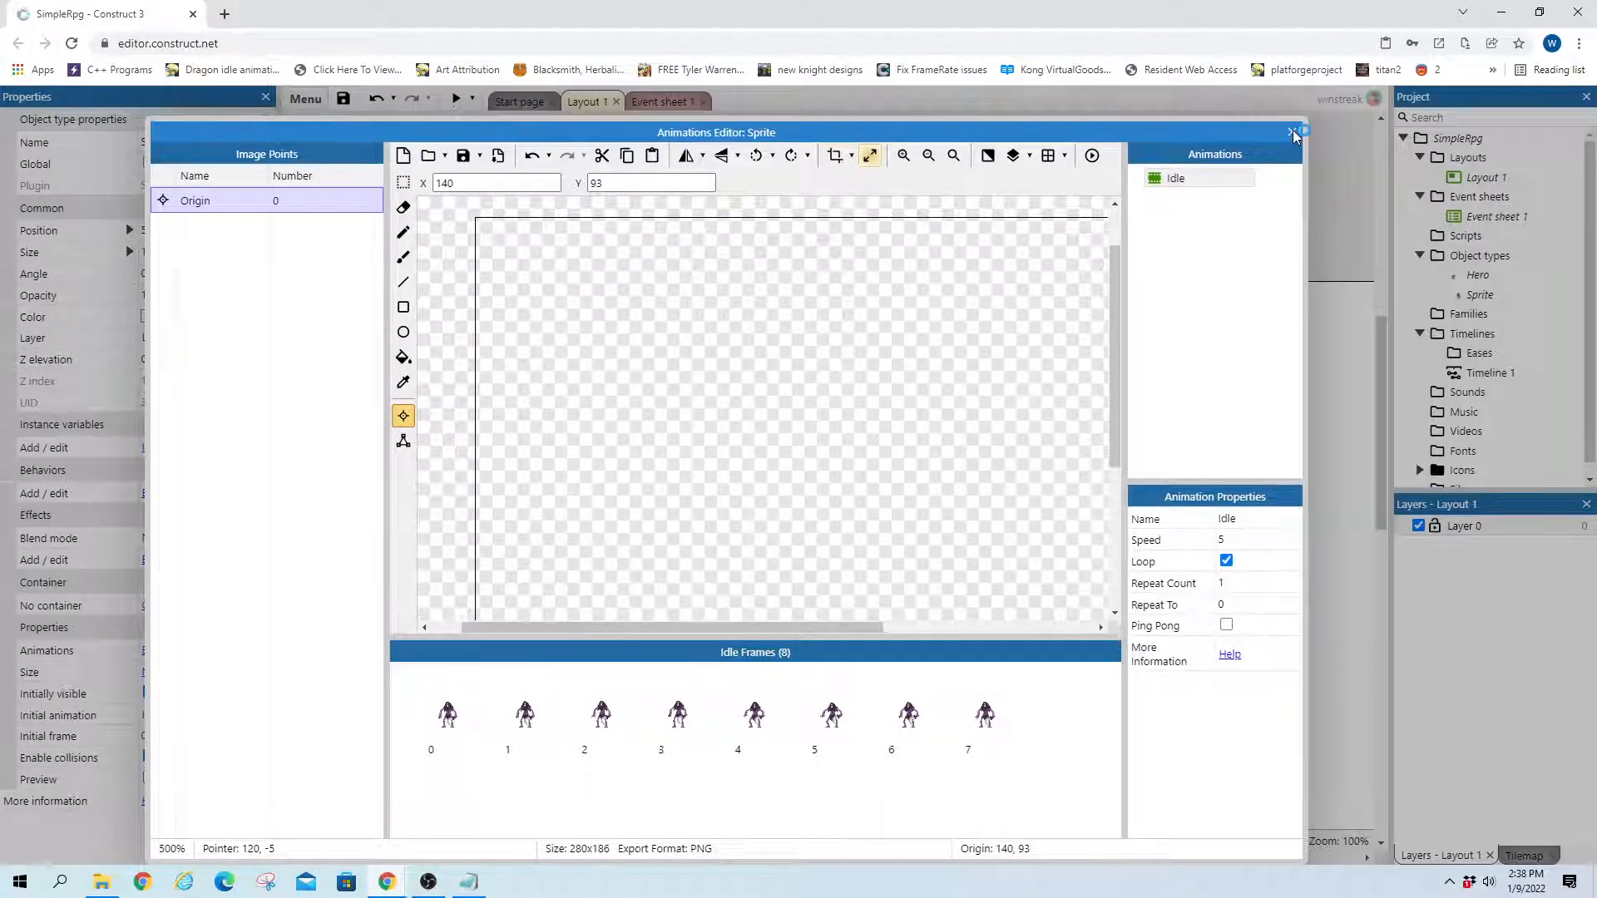
{"action": "left_click", "coordinate": [1292, 132]}
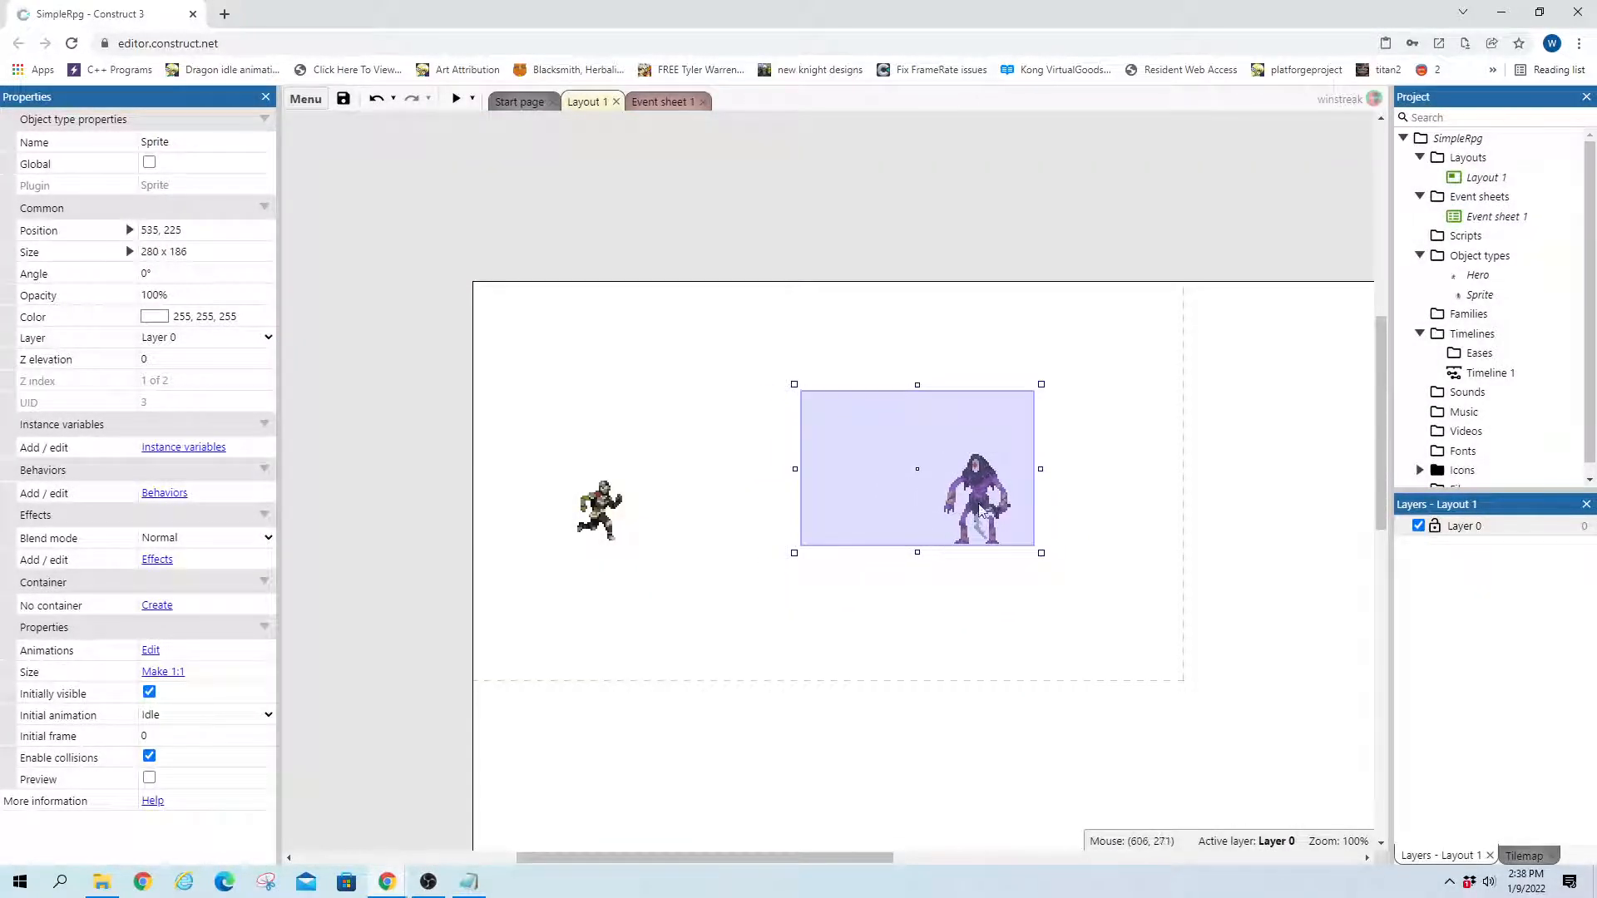
Add a second animation to the enemy sprite and name it Attack
{"action": "double_click", "coordinate": [982, 510]}
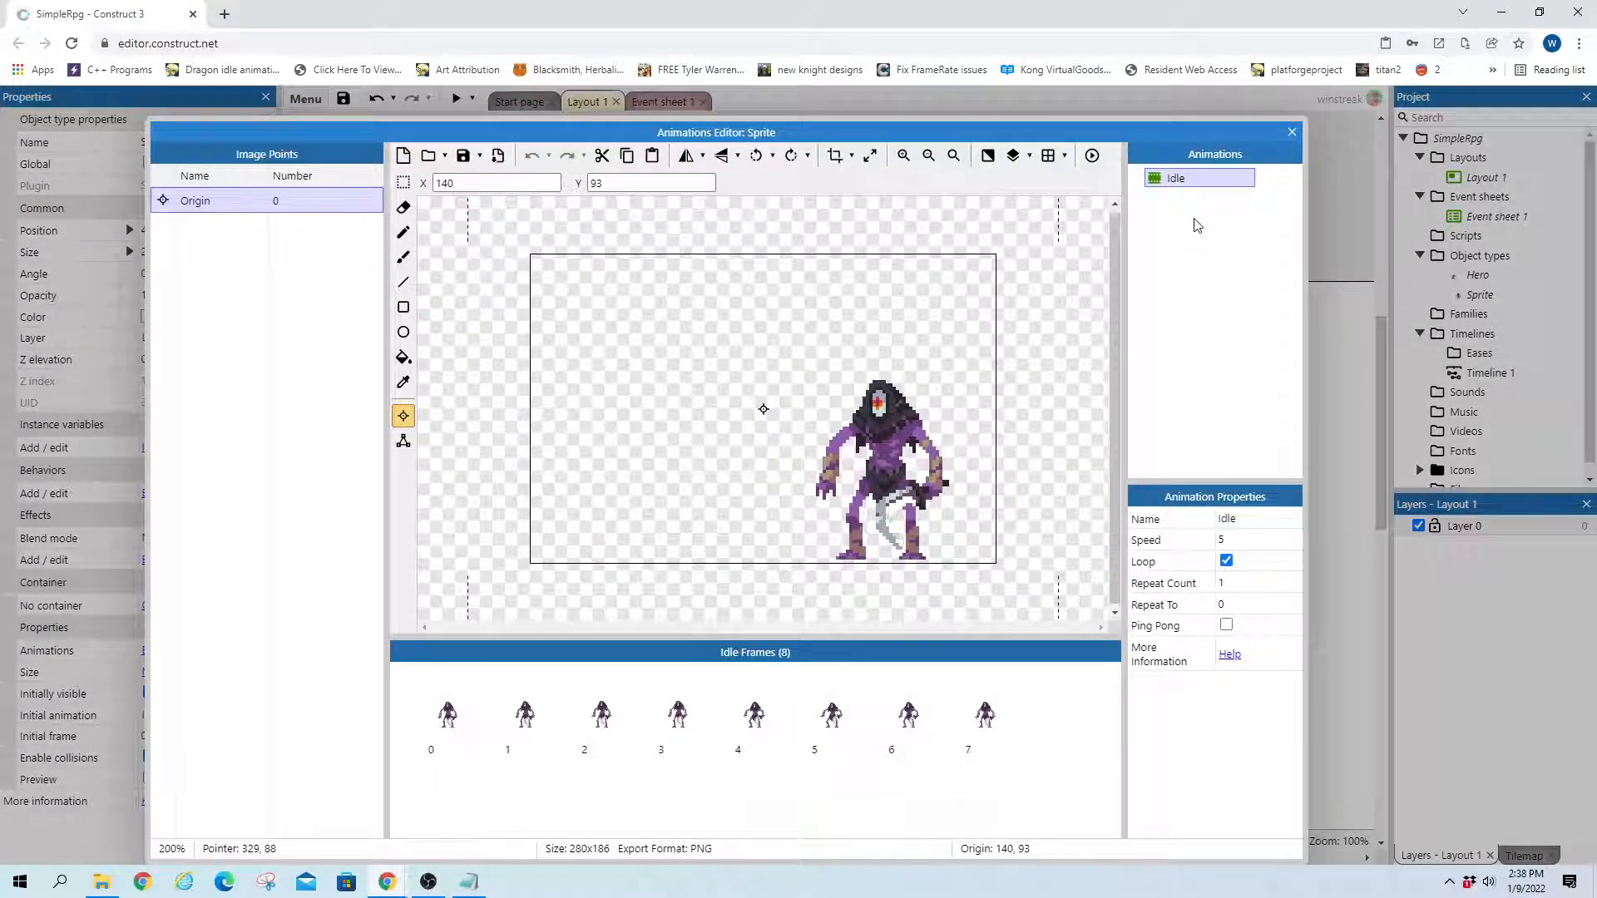
{"action": "right_click", "coordinate": [1194, 220]}
{"action": "left_click", "coordinate": [1220, 230]}
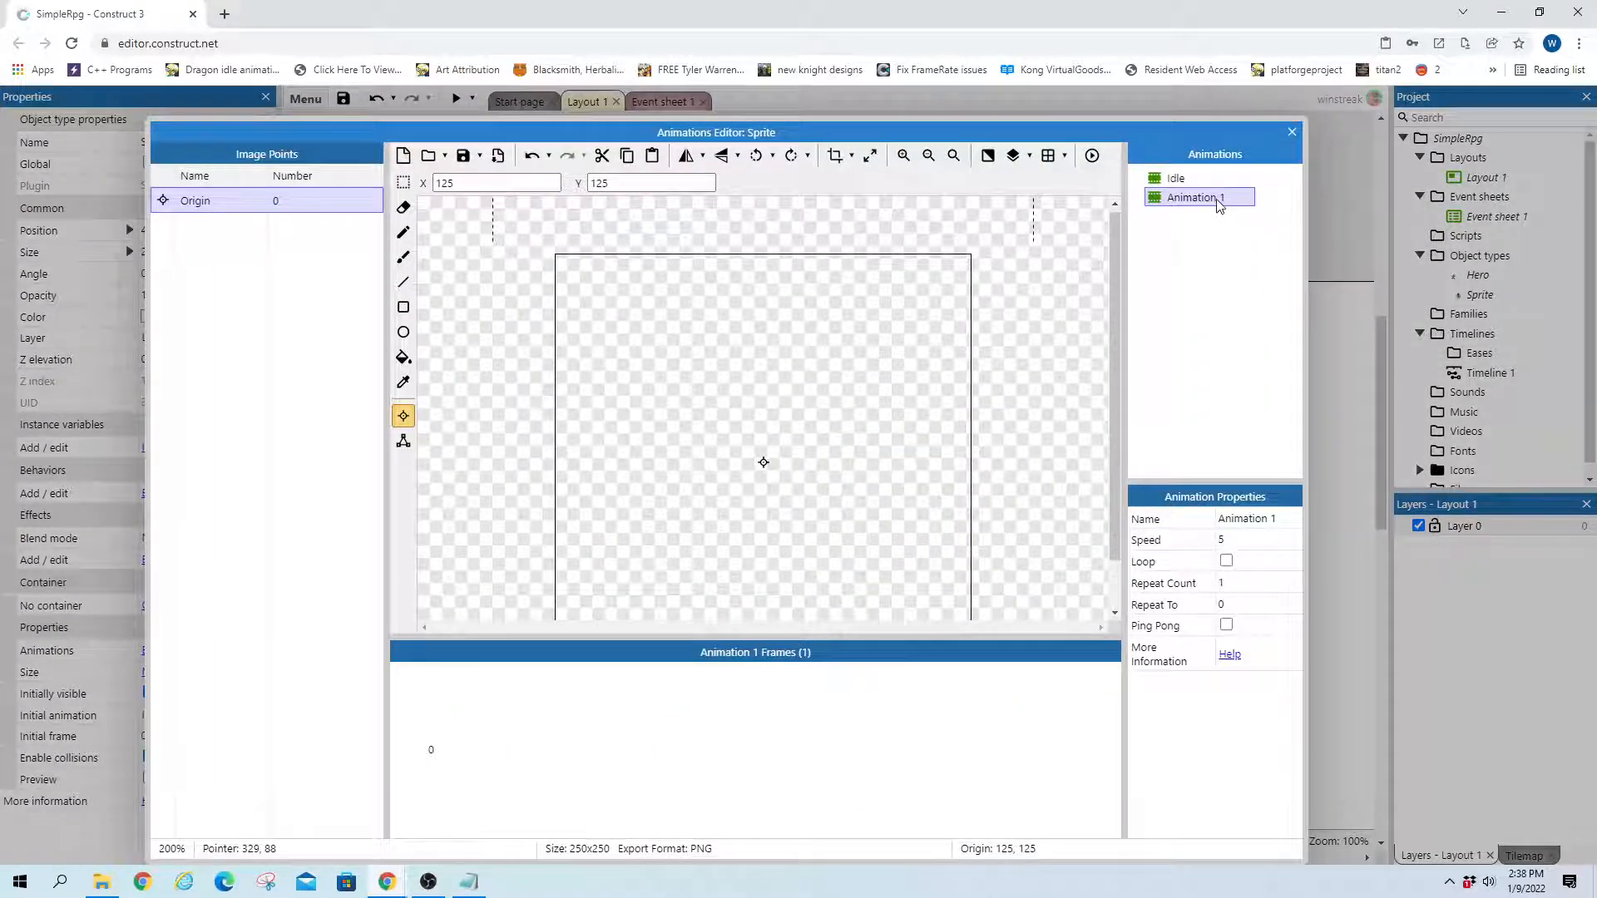
{"action": "double_click", "coordinate": [1217, 200]}
{"action": "type", "text": "A"}
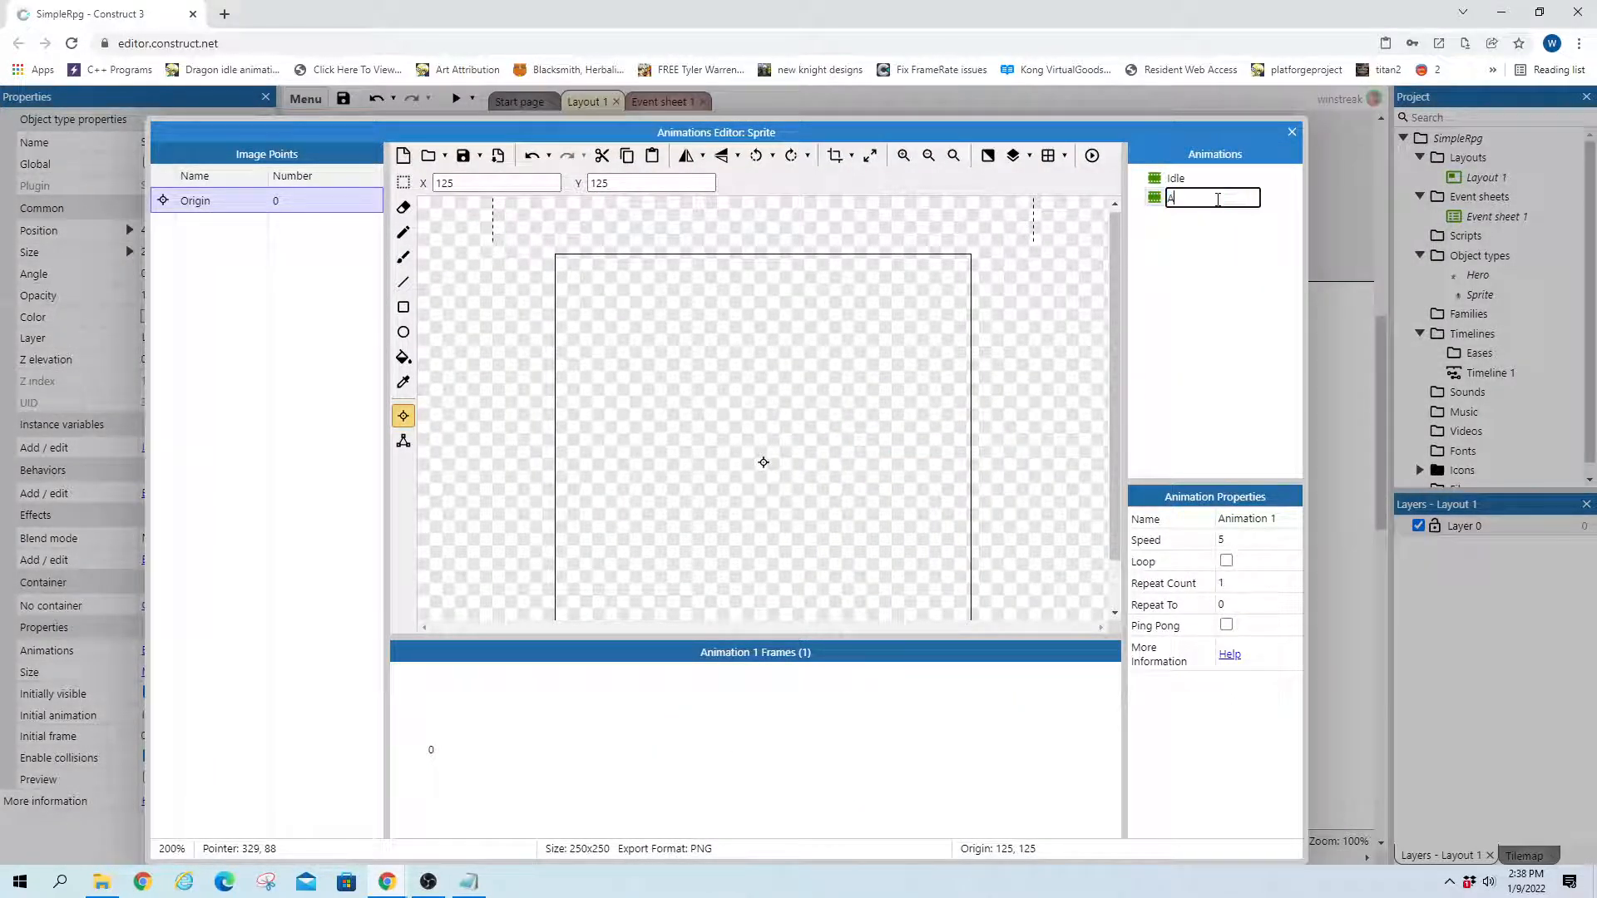
{"action": "type", "text": "ttack"}
{"action": "key", "text": "Return"}
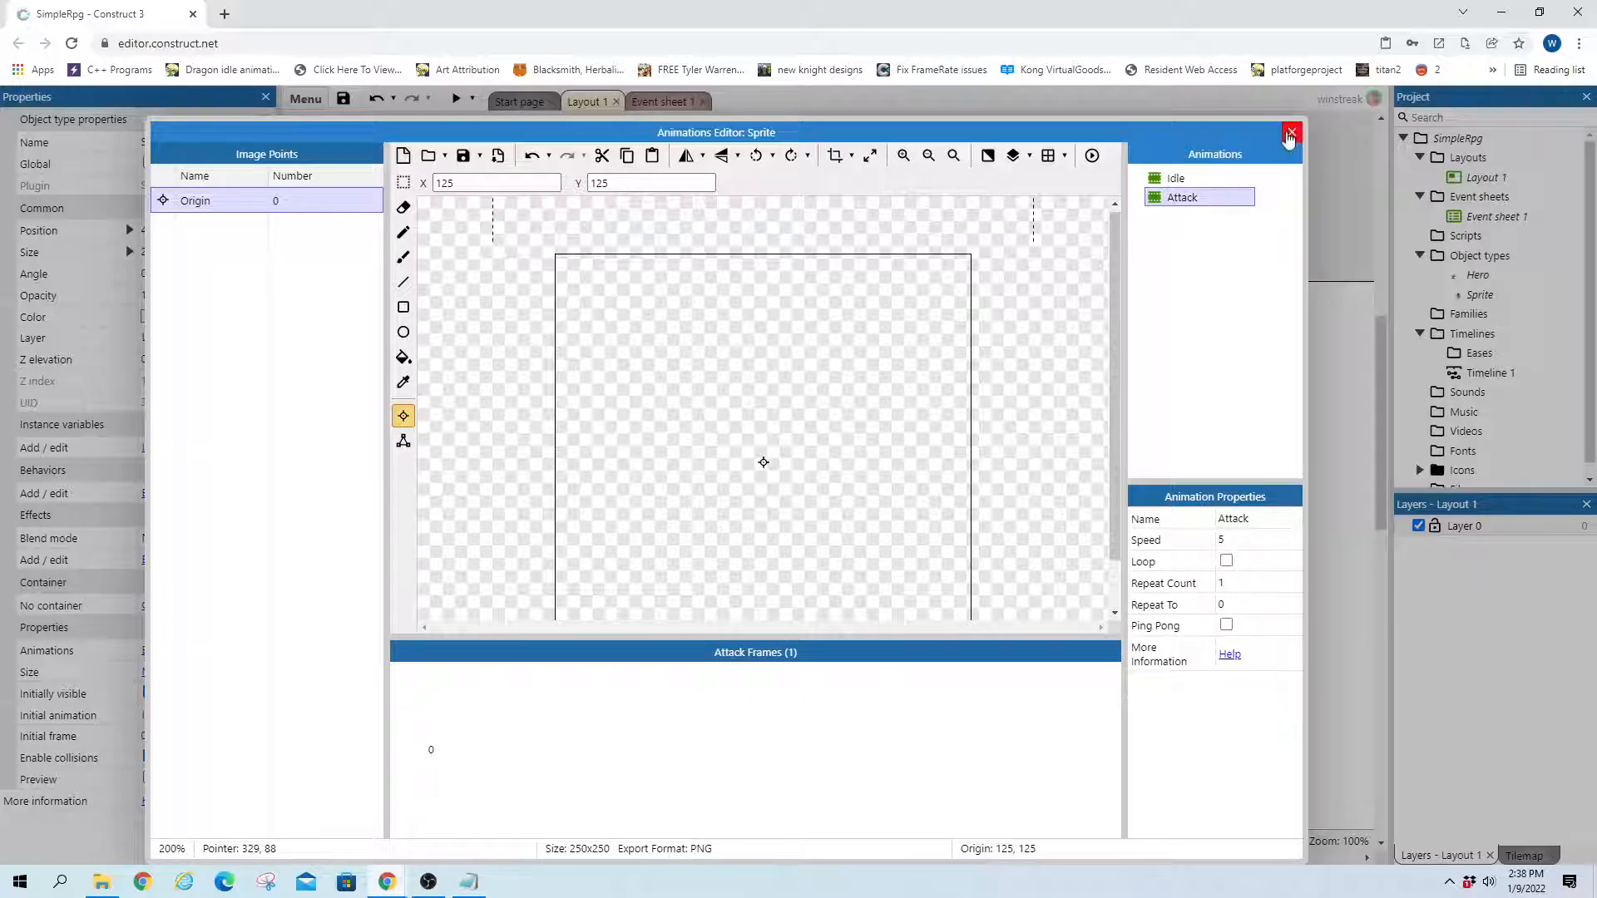
Switch to File Explorer, open the Attack folder under Individual Sprite, and select Bringer-of-Death_Attack_1 to Bringer-of-Death_Attack_10
{"action": "key", "text": "alt+Tab"}
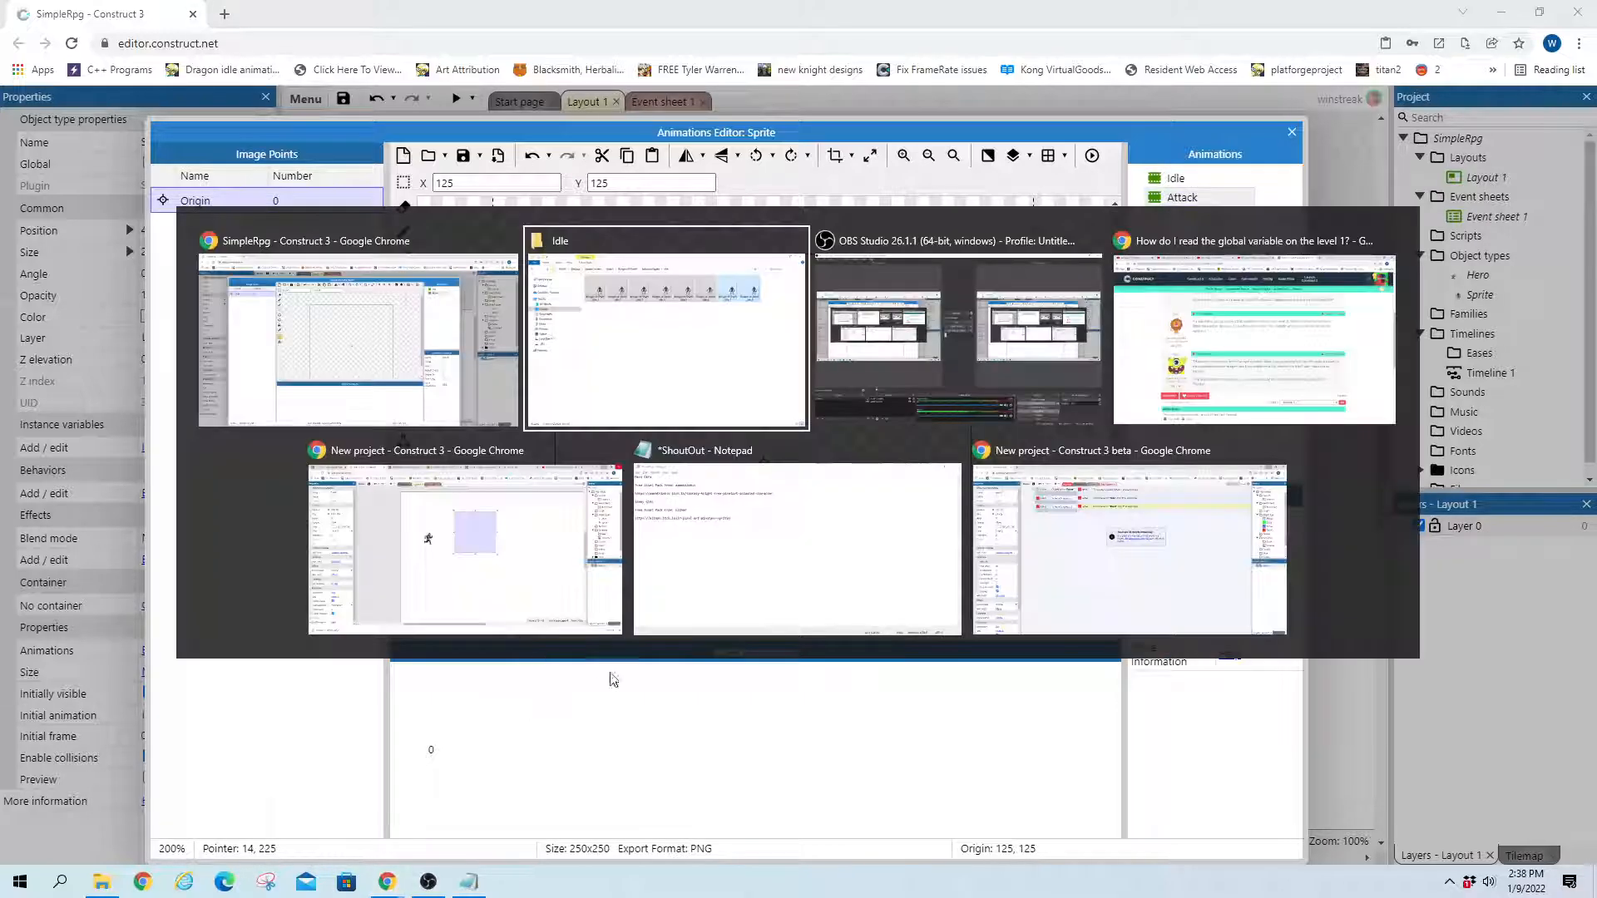
{"action": "left_click", "coordinate": [916, 218]}
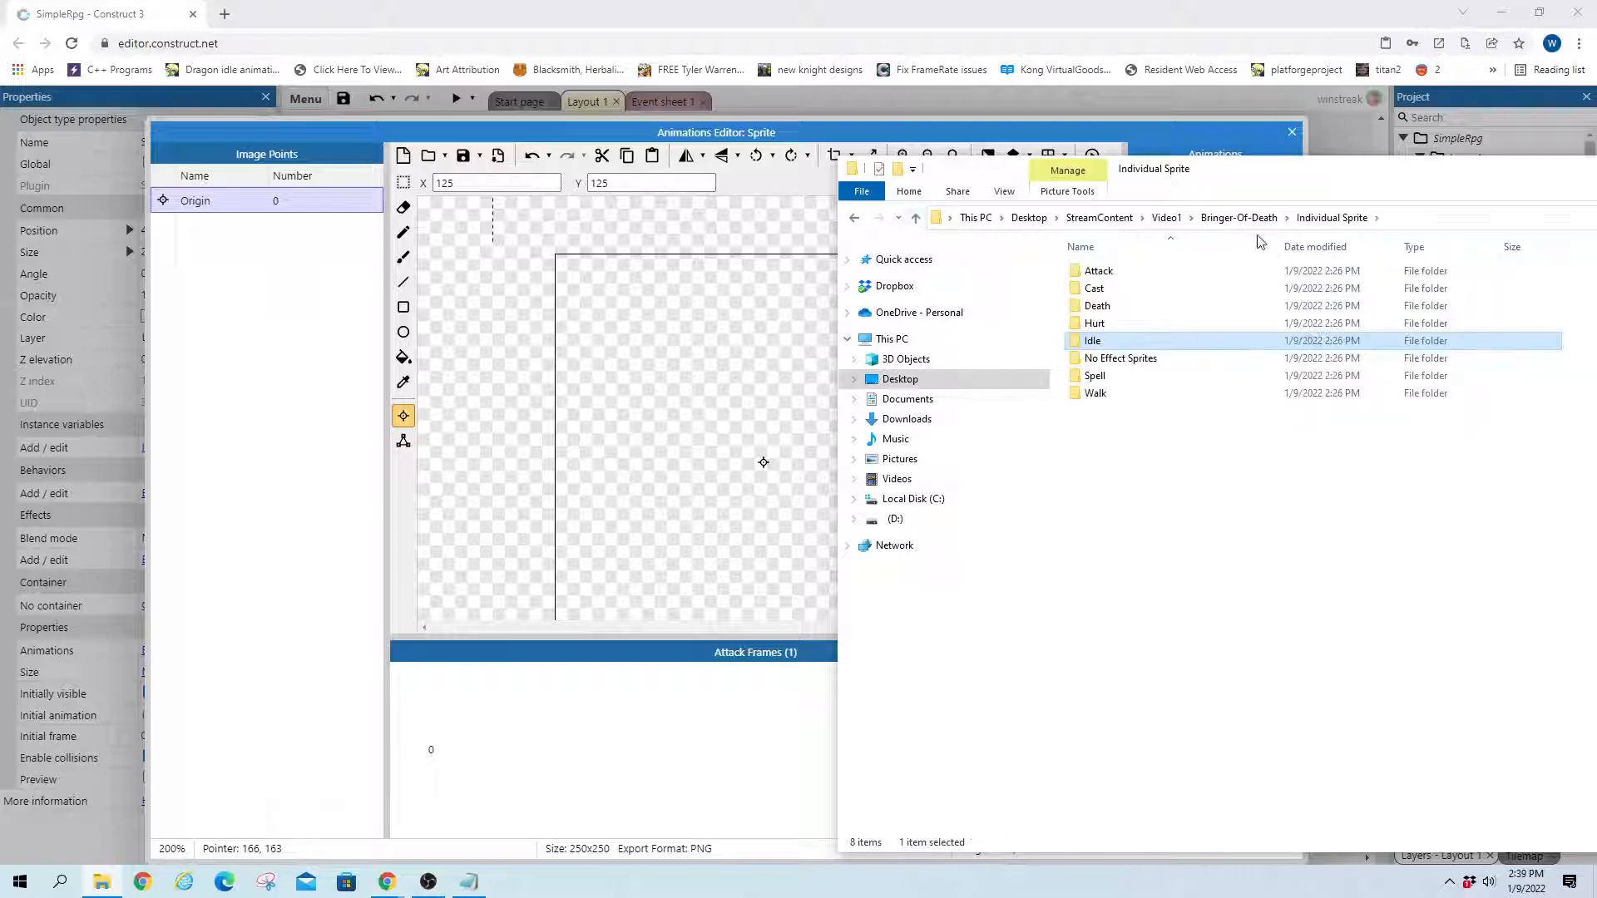
{"action": "double_click", "coordinate": [1098, 272]}
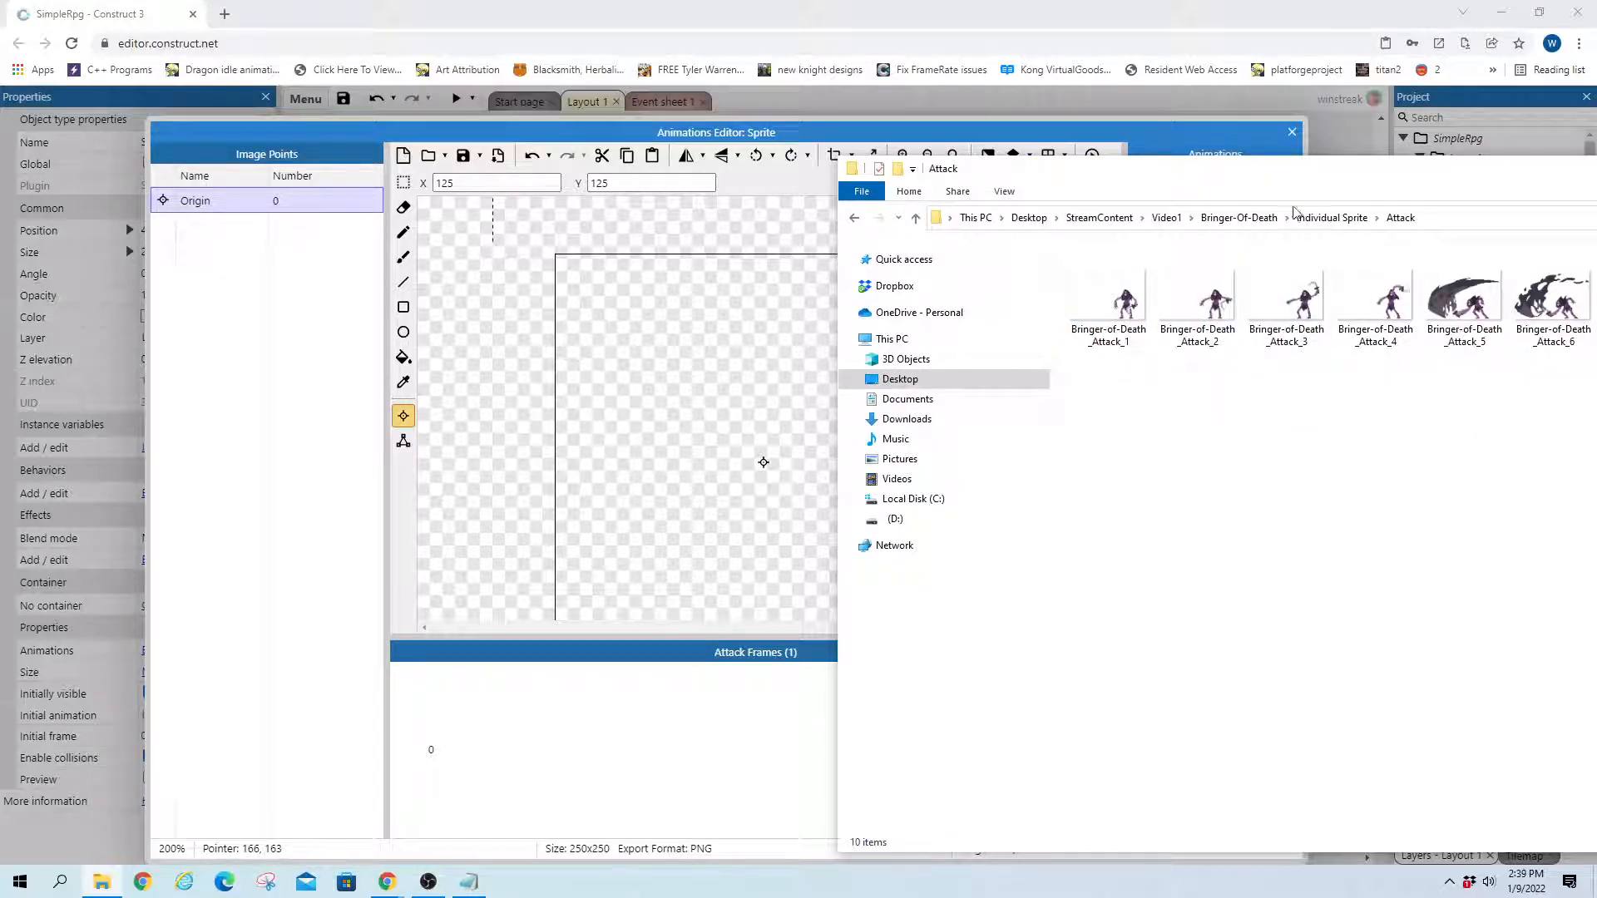
{"action": "left_click_drag", "start_coordinate": [1306, 181], "coordinate": [911, 648]}
{"action": "left_click", "coordinate": [713, 761]}
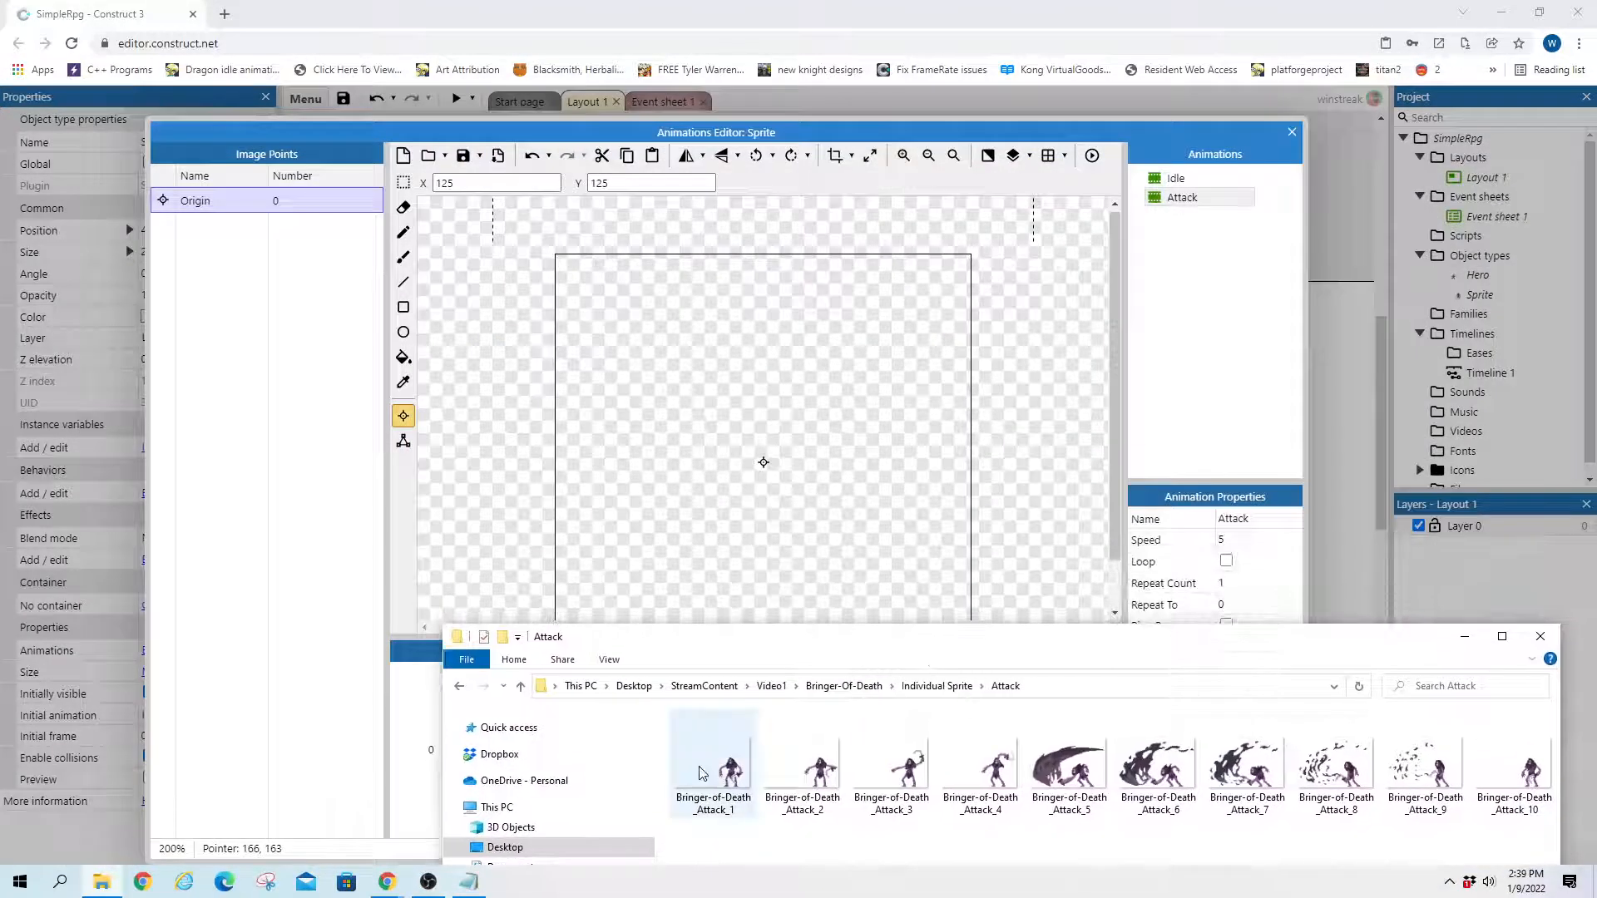
{"action": "left_click", "coordinate": [1509, 770], "text": "shift"}
Arrange File Explorer and Construct 3 side by side, add the ten selected images as Attack frames, and maximize Construct 3 again
{"action": "left_click_drag", "start_coordinate": [1193, 639], "coordinate": [1595, 363]}
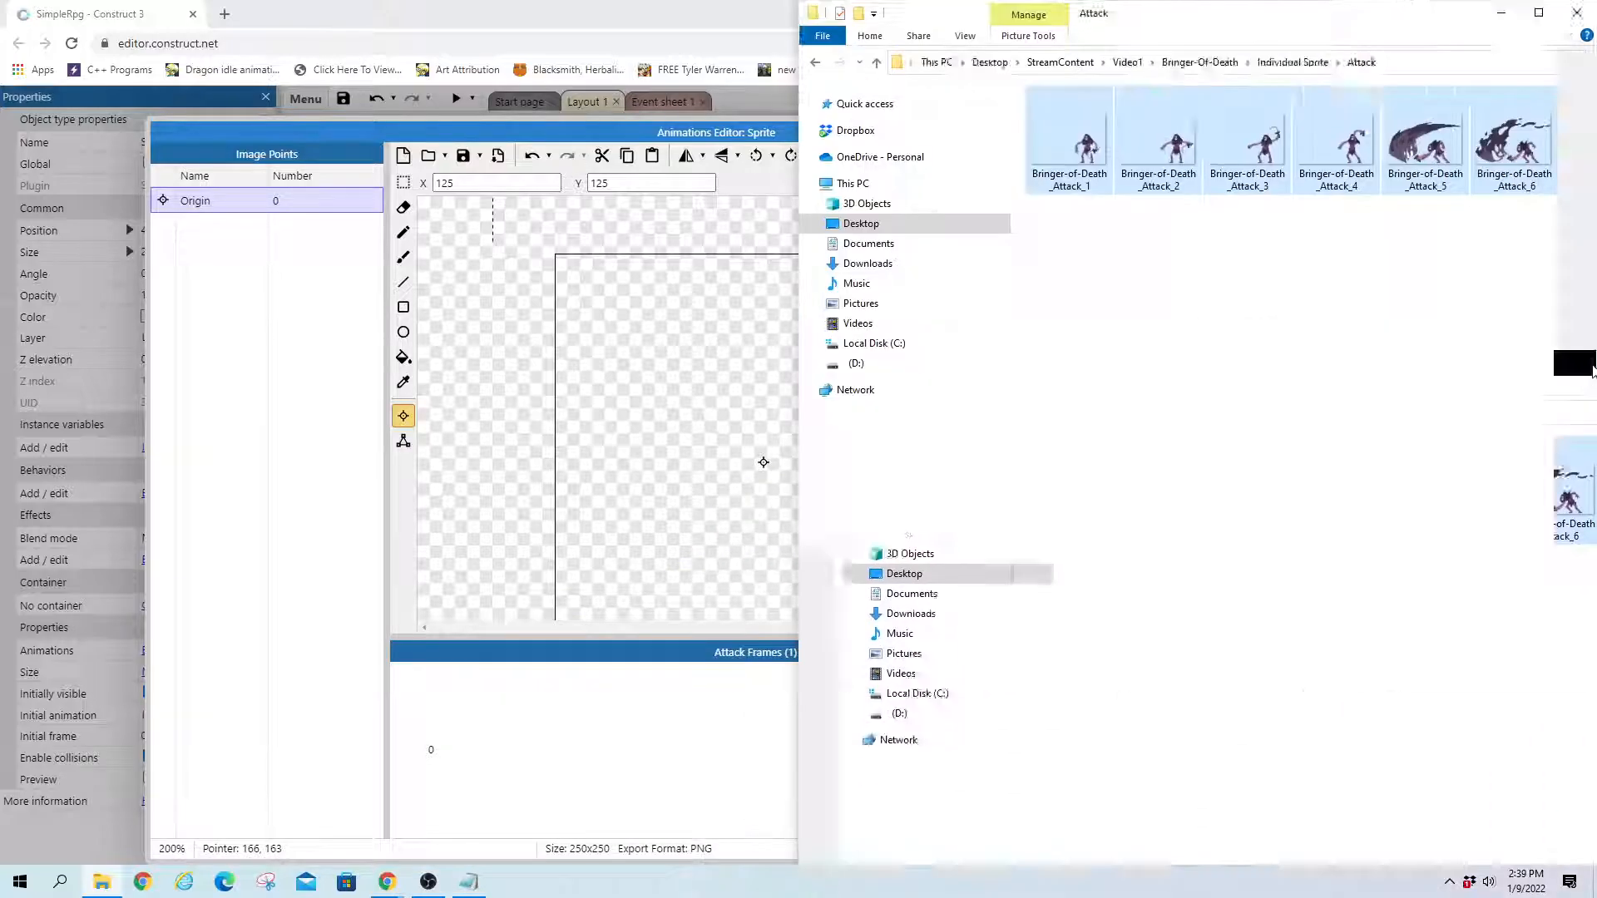
{"action": "left_click", "coordinate": [229, 208]}
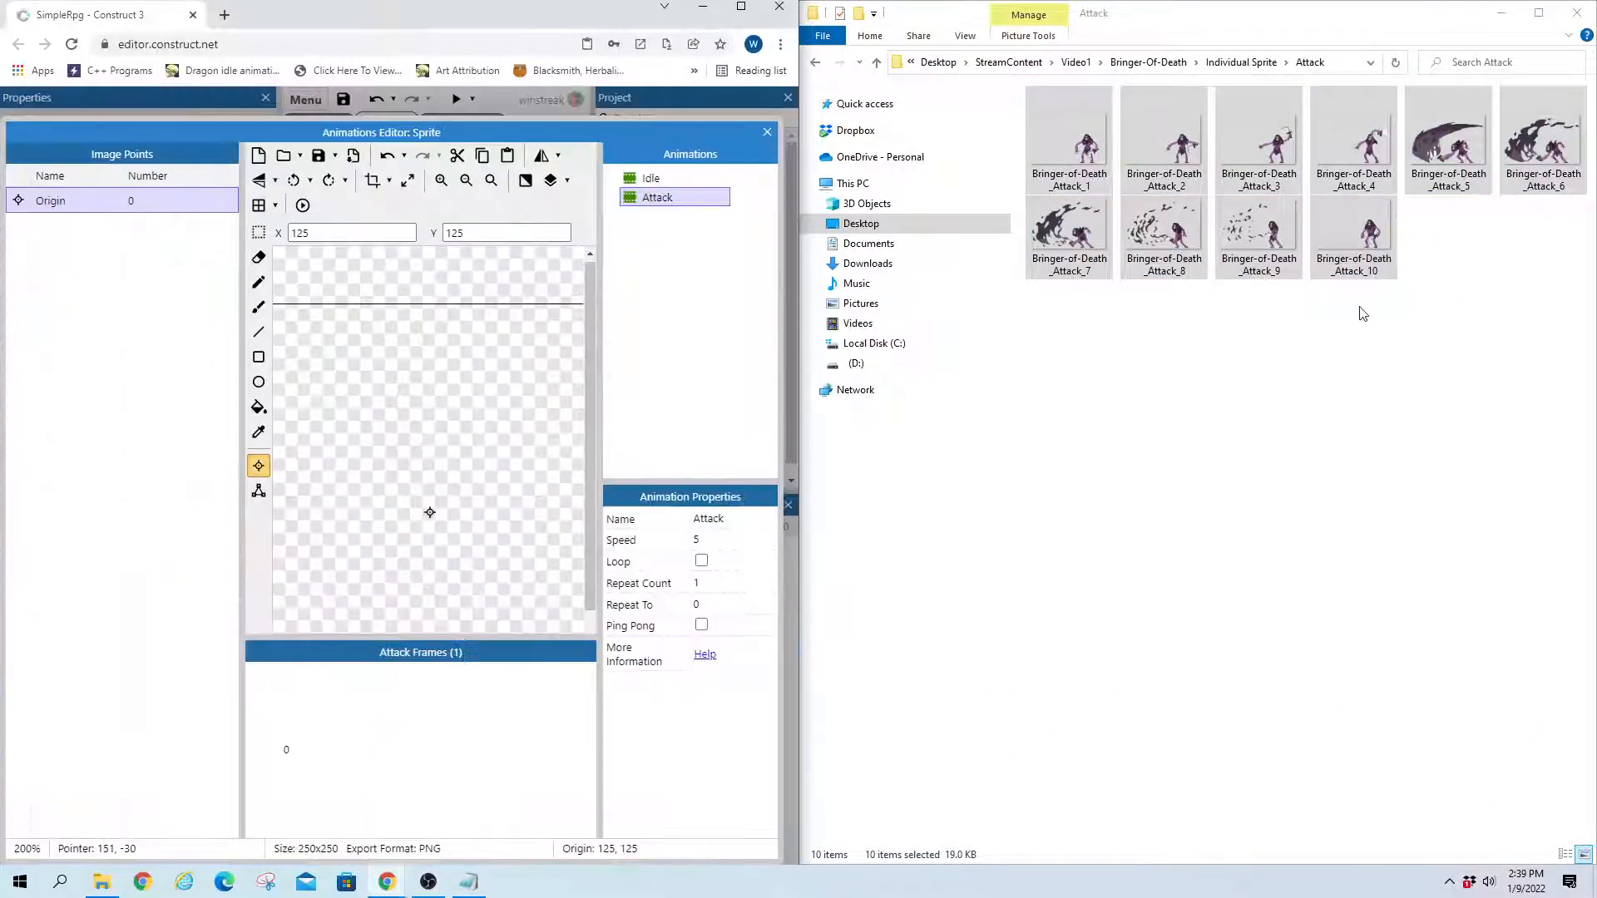
{"action": "left_click_drag", "start_coordinate": [1071, 145], "coordinate": [449, 748]}
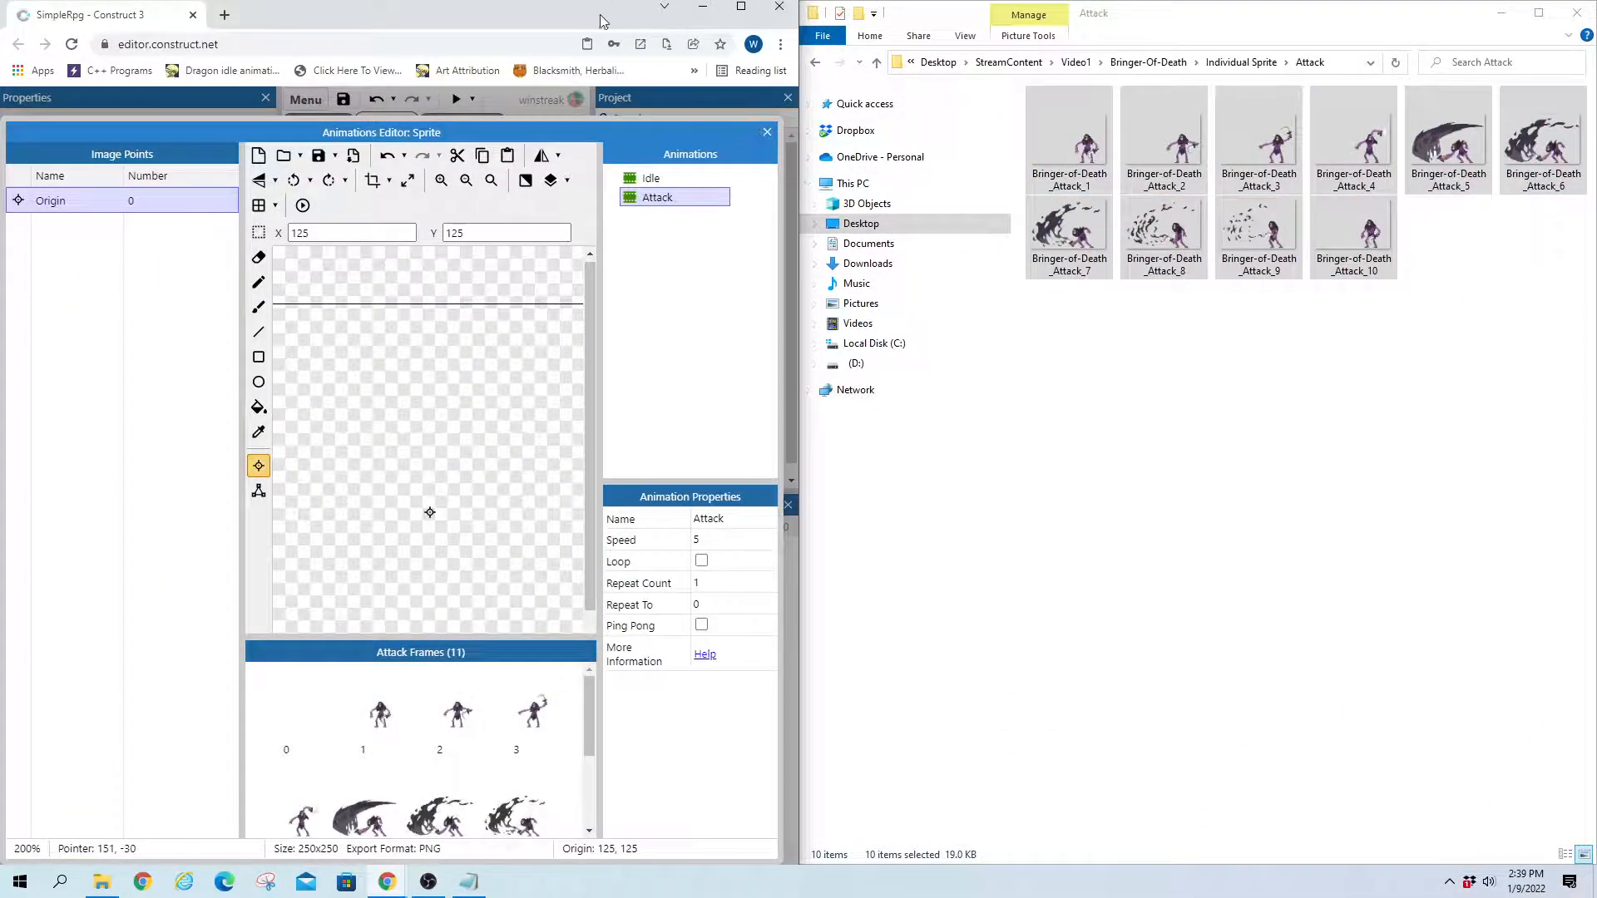
{"action": "key", "text": "super+Up"}
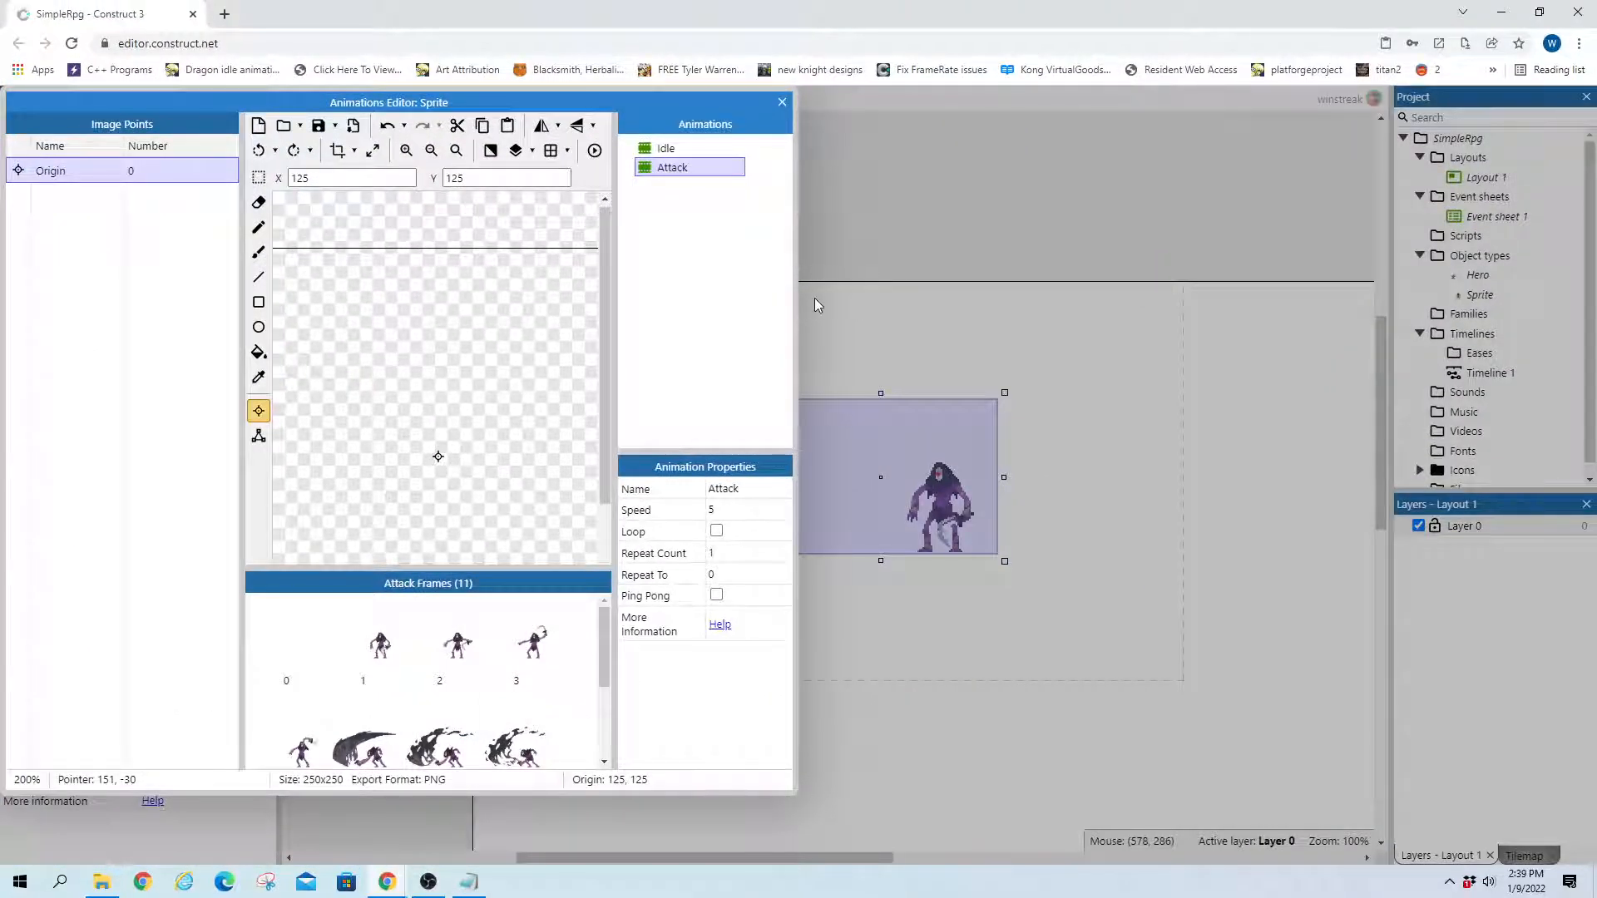
Widen the Animations Editor, delete the empty frame 0 from the Attack animation, and close the editor
{"action": "left_click_drag", "start_coordinate": [792, 304], "coordinate": [1359, 328]}
{"action": "left_click", "coordinate": [1054, 362]}
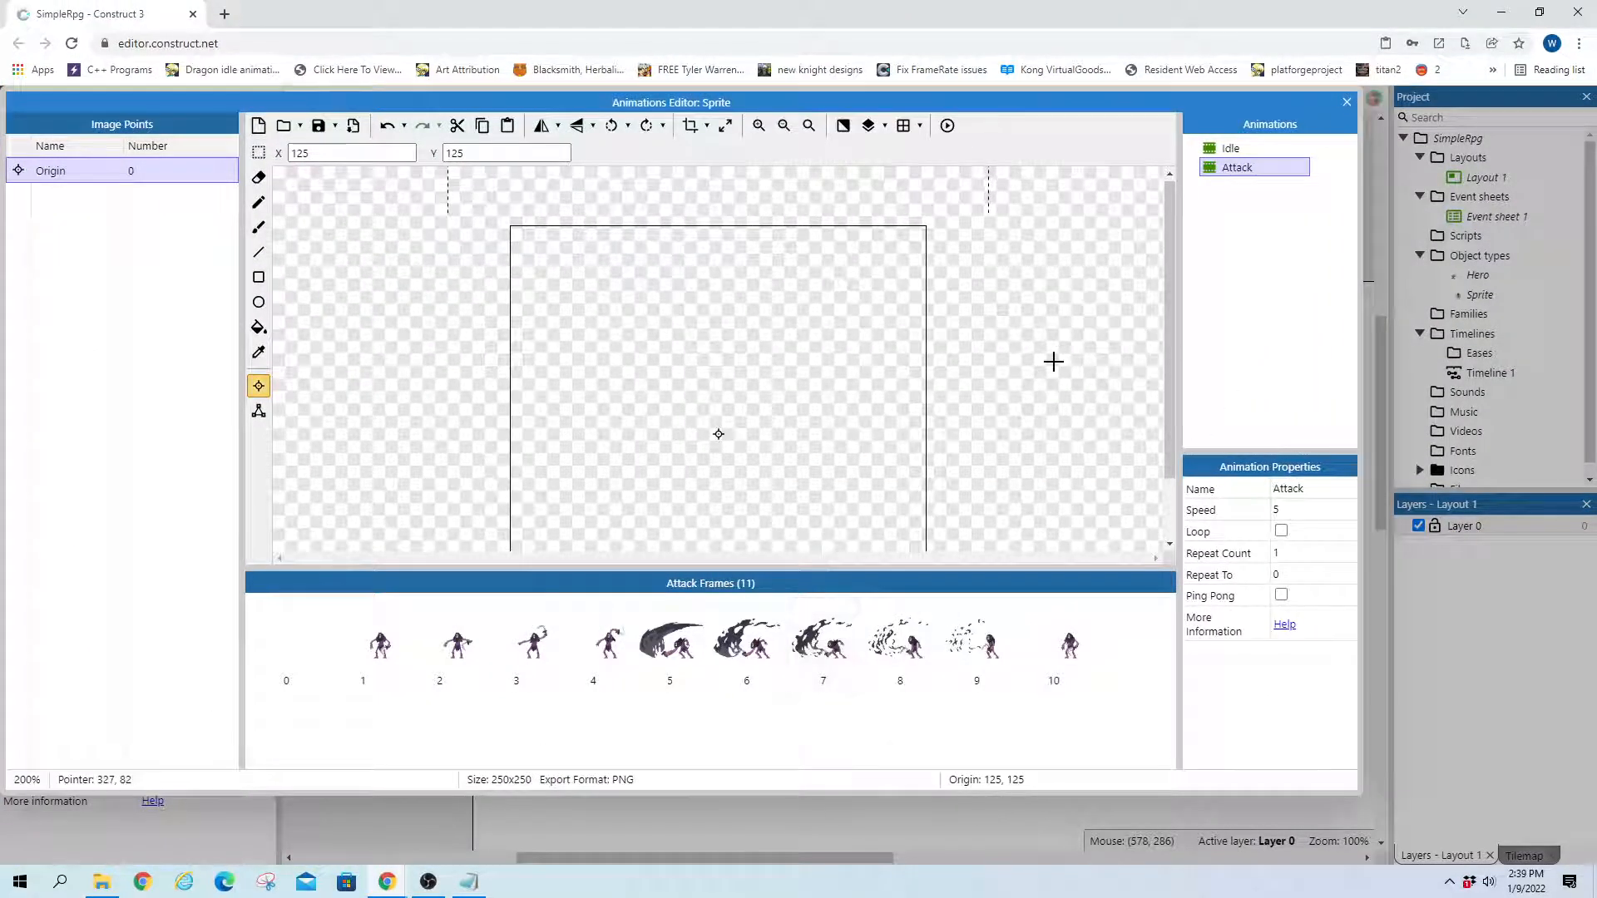
{"action": "left_click", "coordinate": [304, 658]}
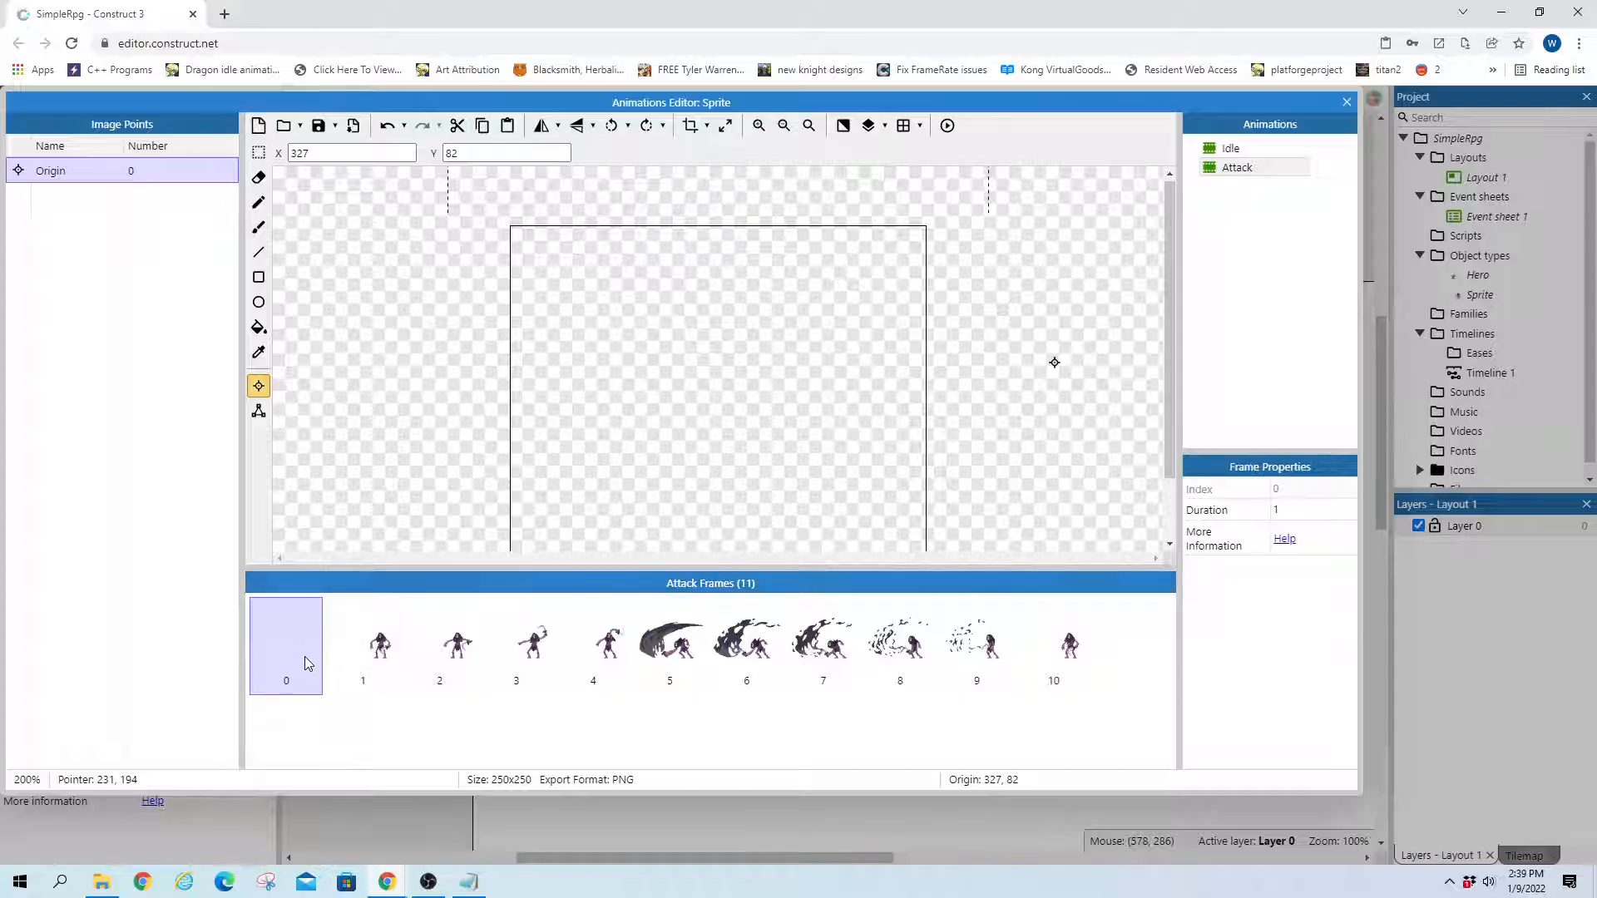
{"action": "key", "text": "Delete"}
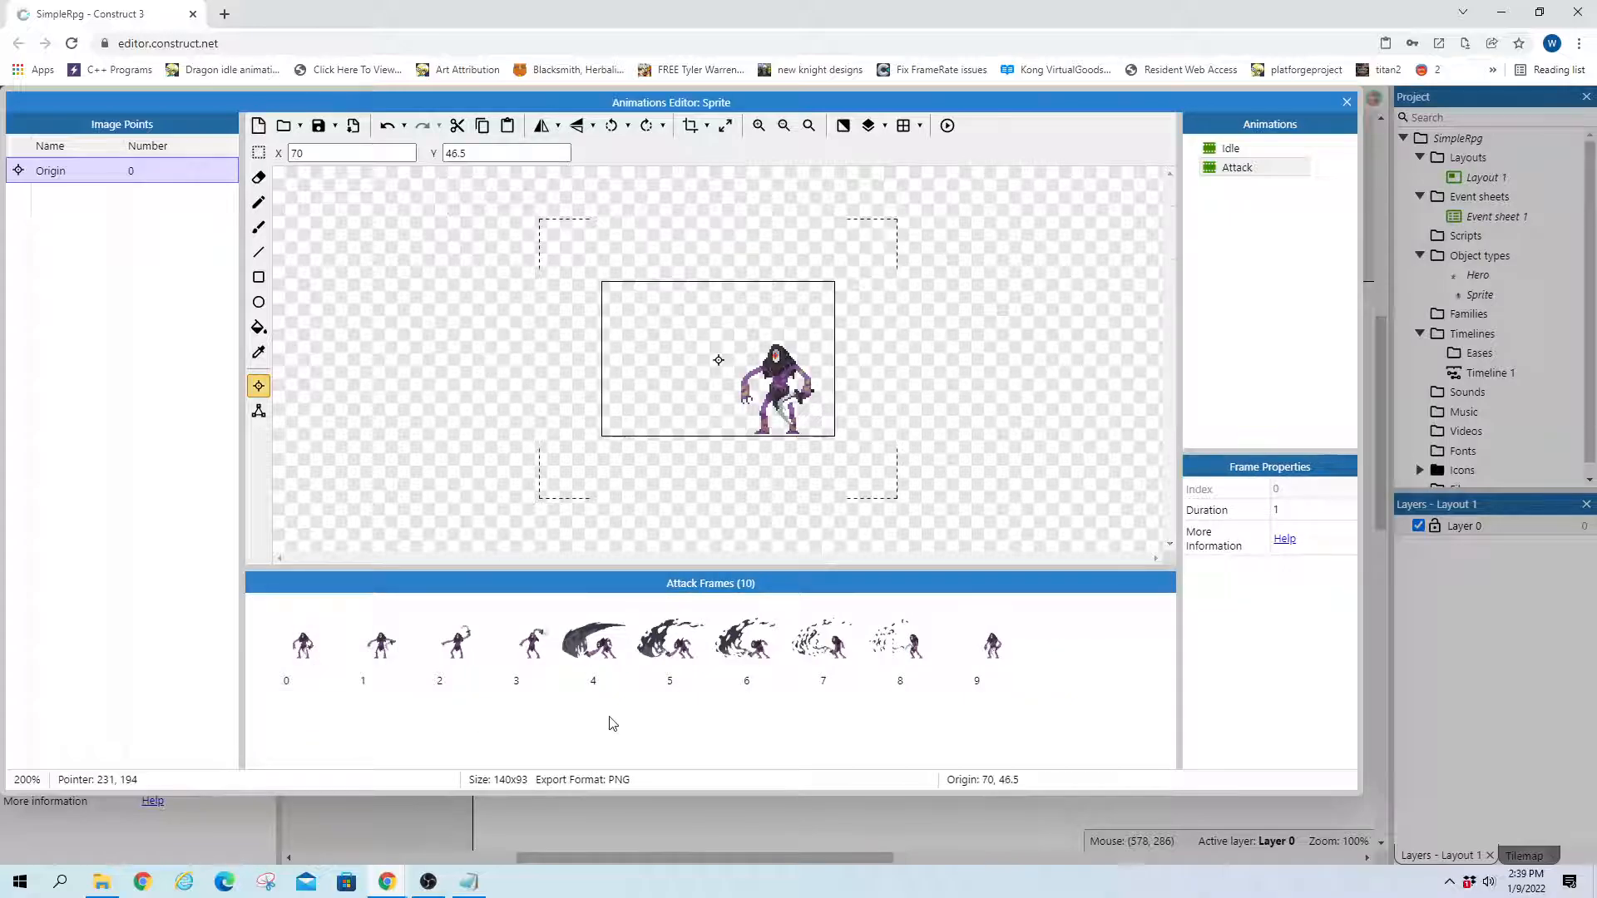
{"action": "left_click", "coordinate": [1347, 101]}
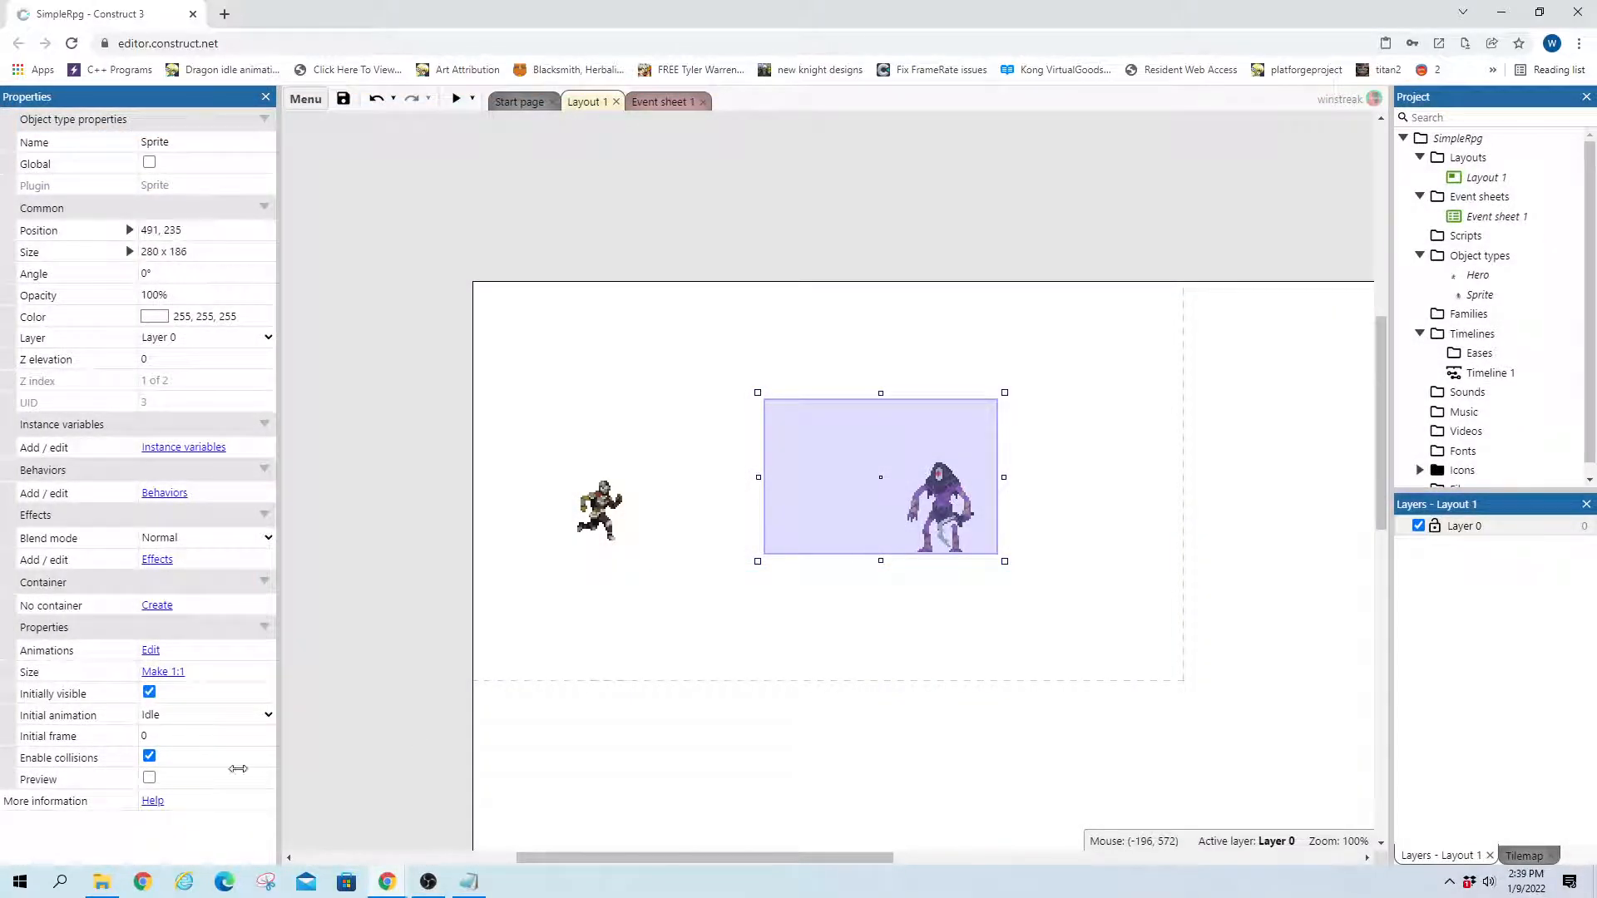
Set the enemy's initial animation to Attack and preview it in the layout
{"action": "left_click", "coordinate": [153, 717]}
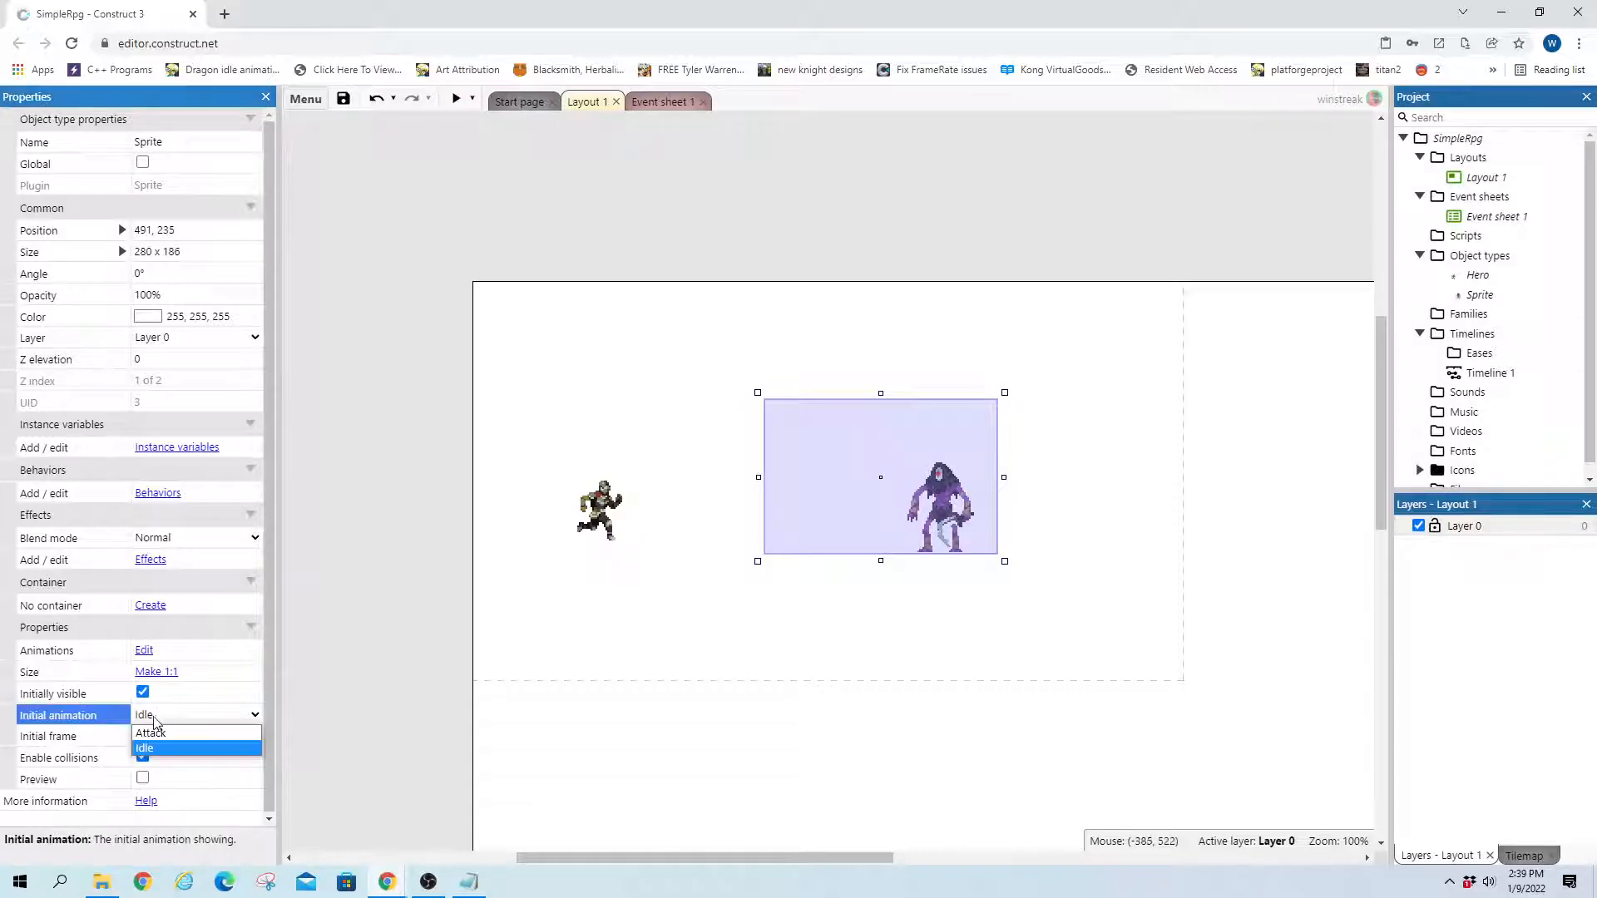
{"action": "left_click", "coordinate": [151, 733]}
{"action": "left_click", "coordinate": [142, 778]}
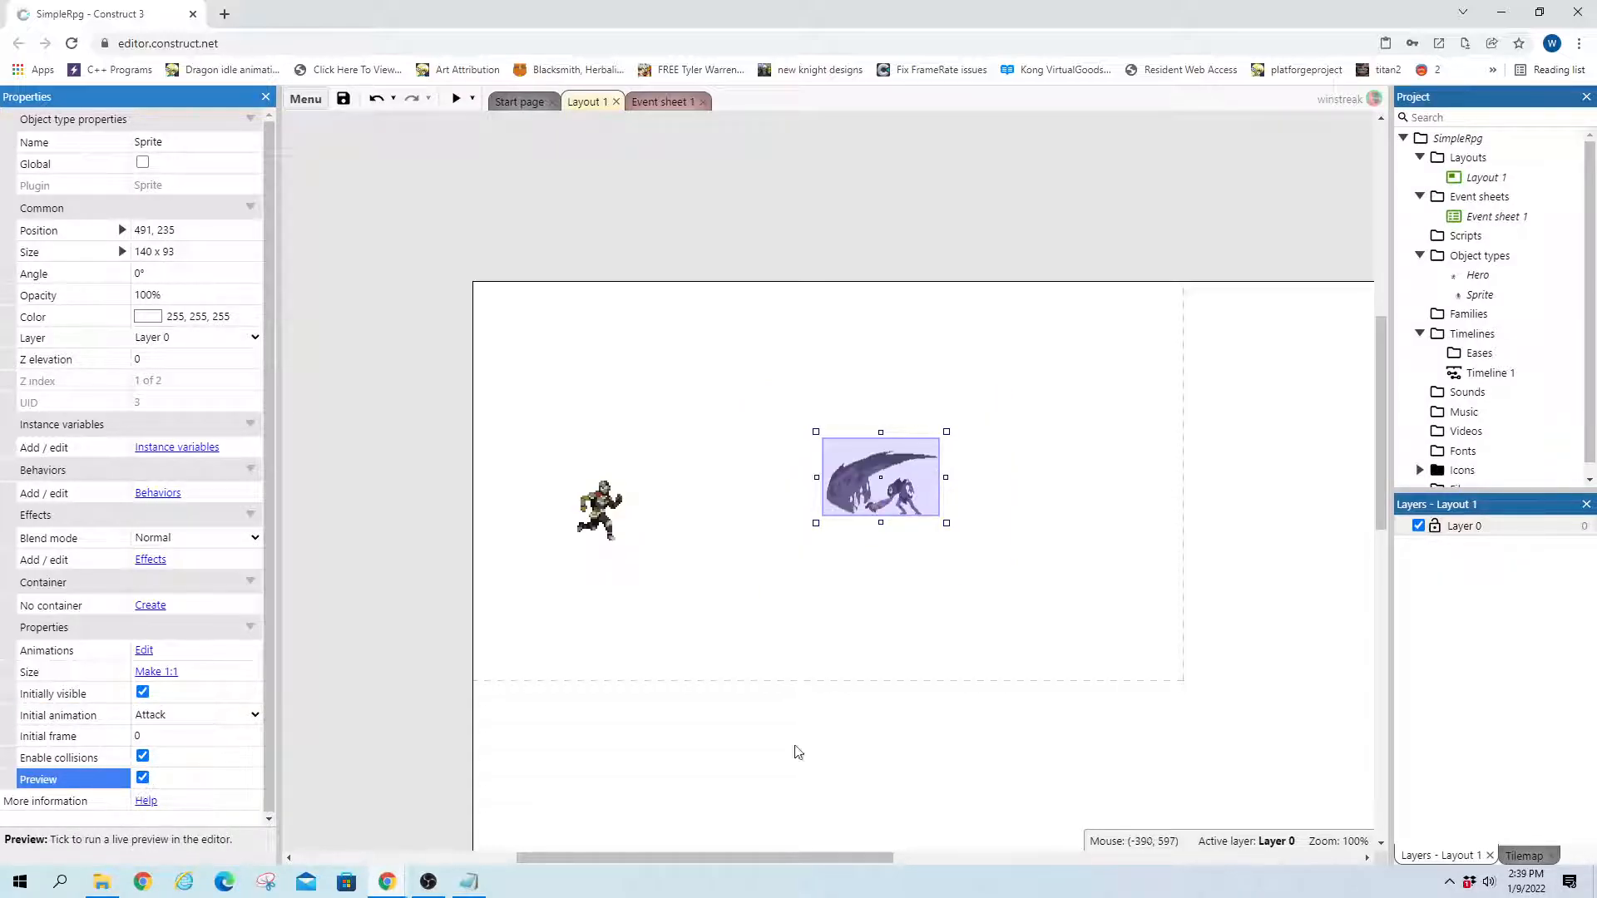
Enable looping for the Attack animation and resize all its frames to 280 x 186 pixels with the aspect ratio kept
{"action": "double_click", "coordinate": [926, 474]}
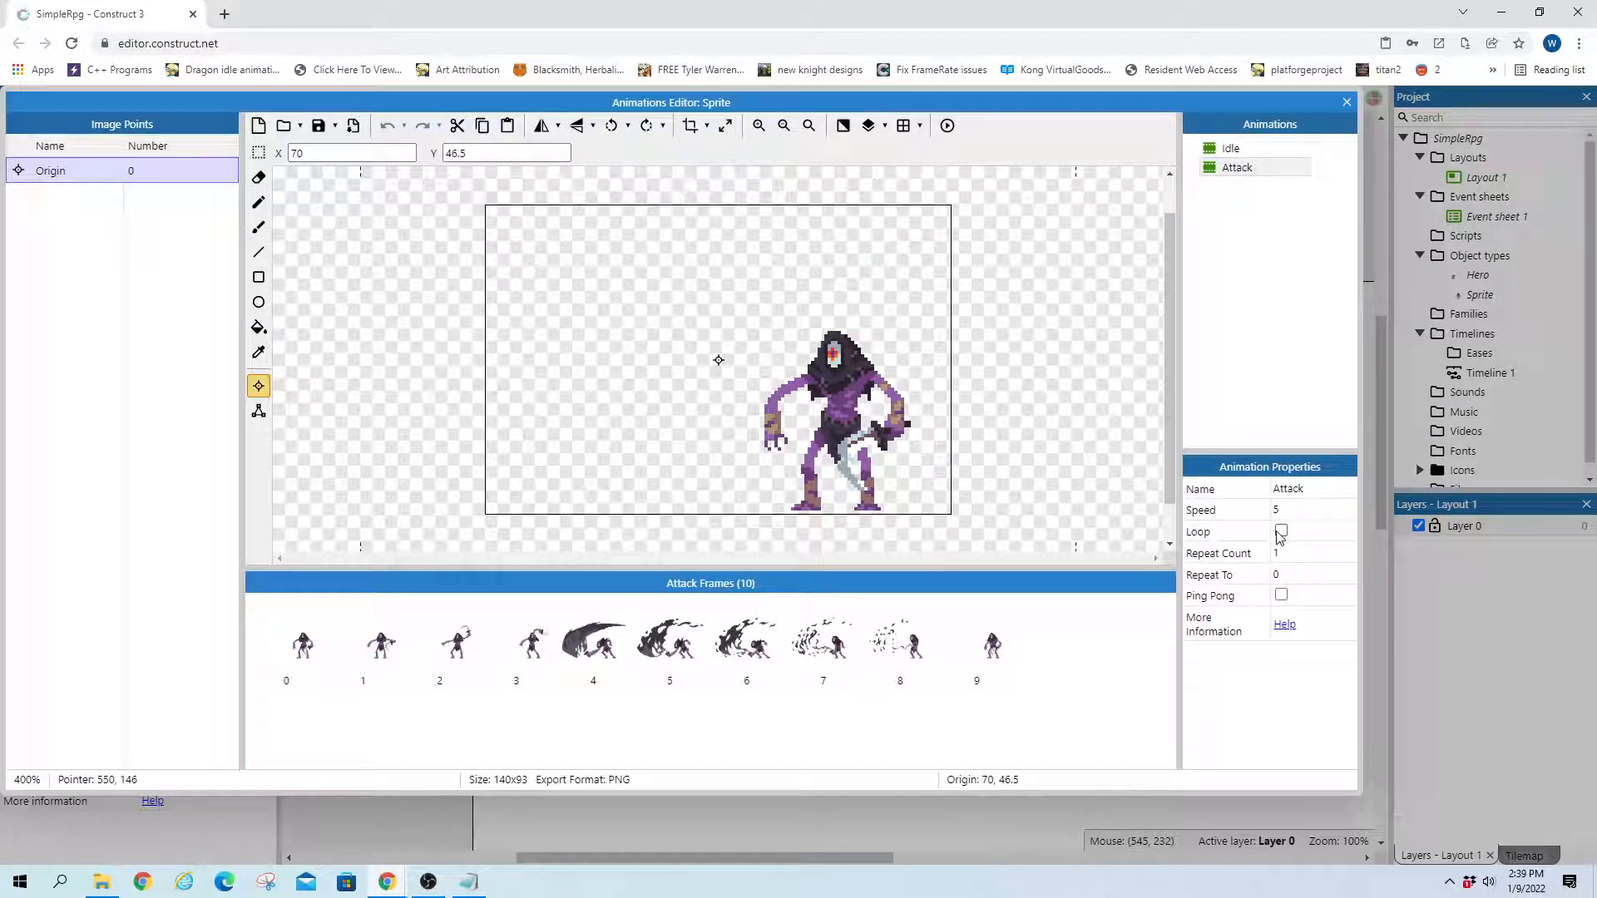
{"action": "left_click", "coordinate": [1281, 530]}
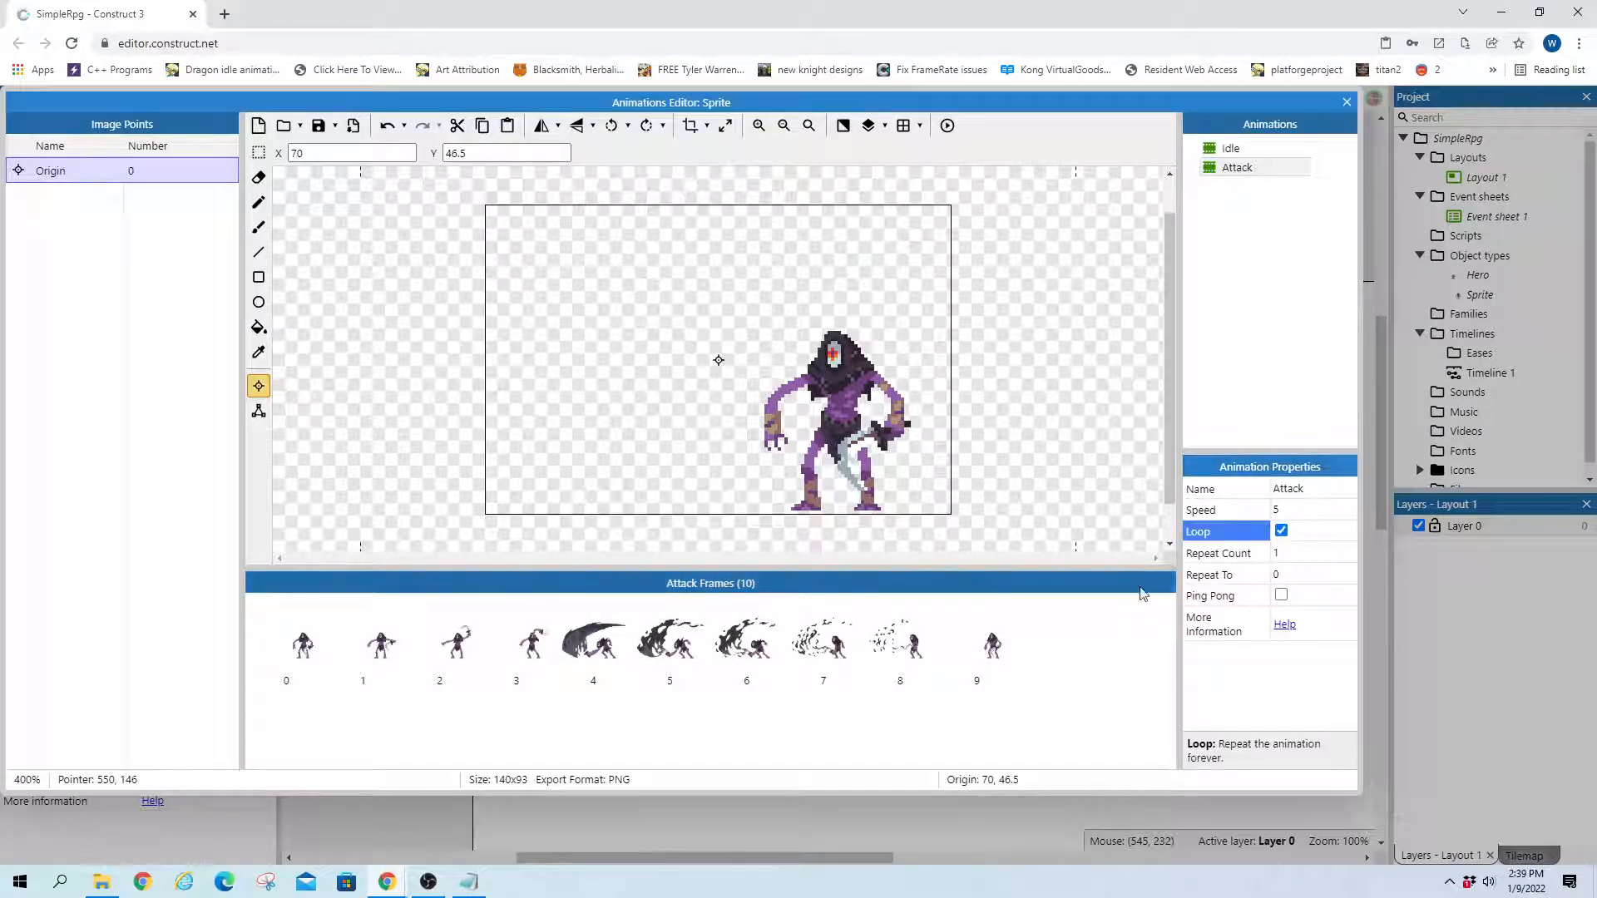
{"action": "left_click", "coordinate": [1239, 167]}
{"action": "left_click", "coordinate": [725, 126]}
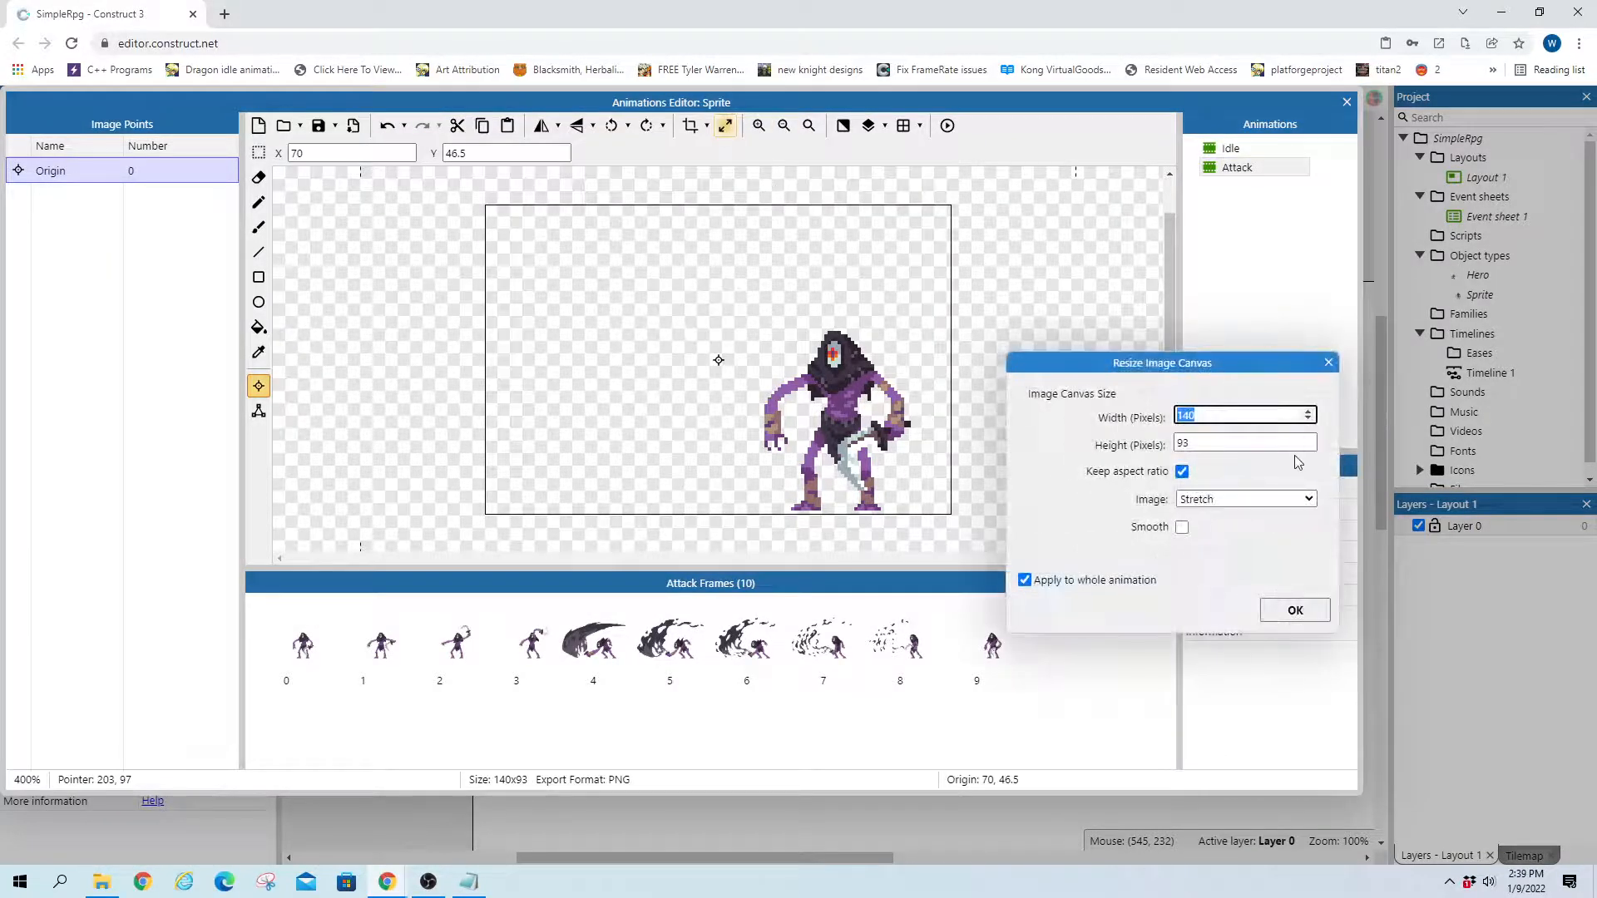
{"action": "type", "text": "280"}
{"action": "left_click", "coordinate": [1104, 446]}
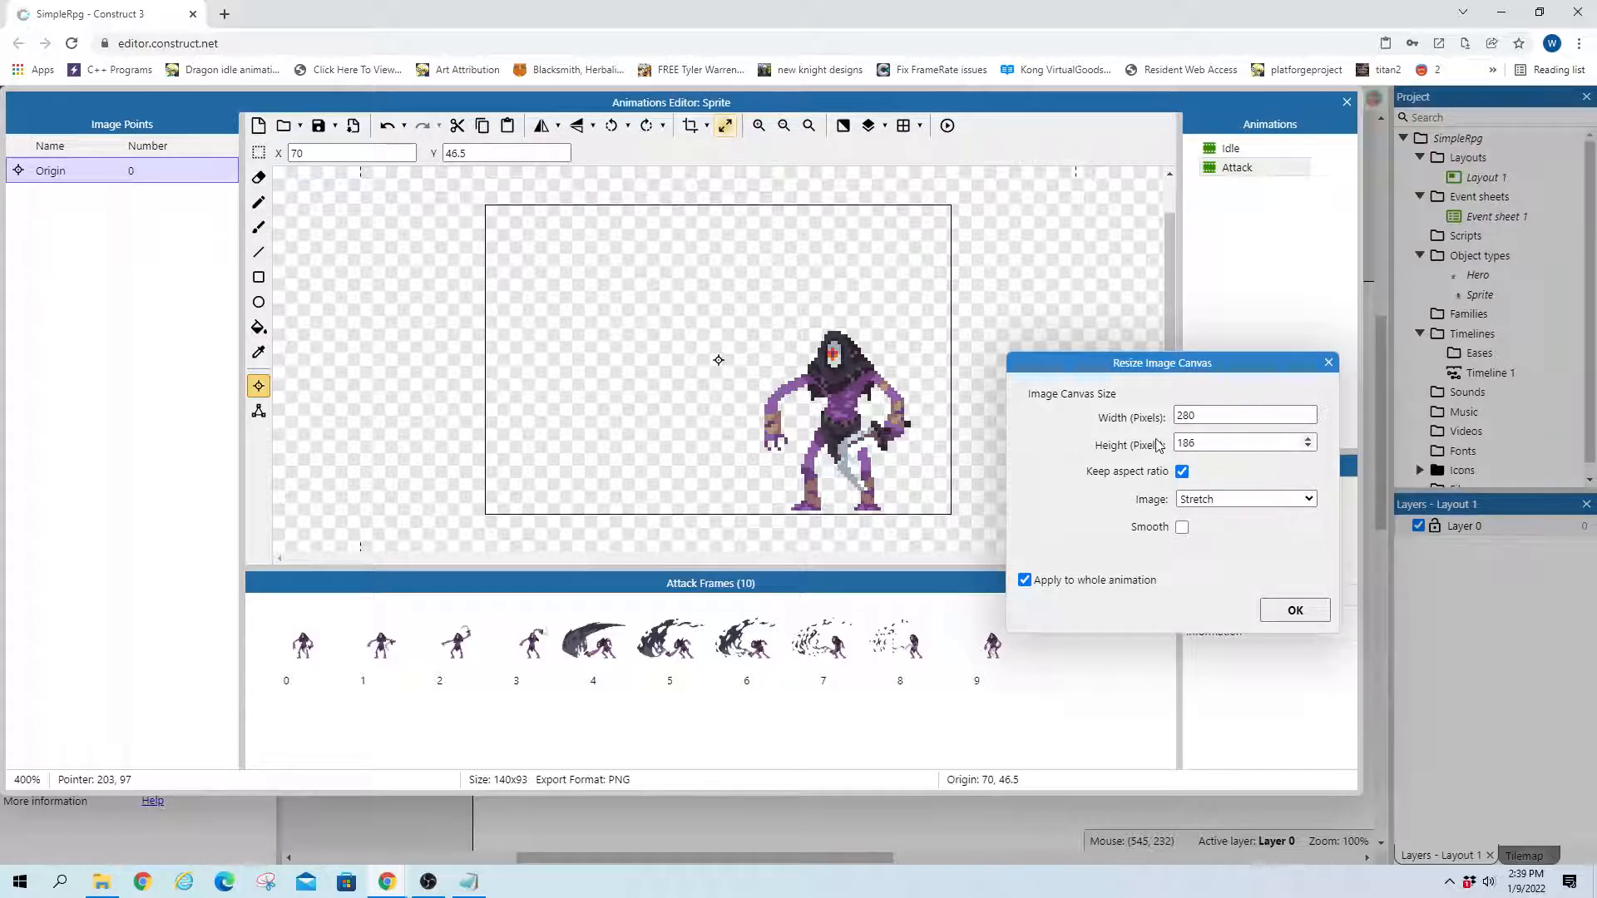
{"action": "left_click", "coordinate": [1158, 447]}
{"action": "left_click", "coordinate": [1295, 610]}
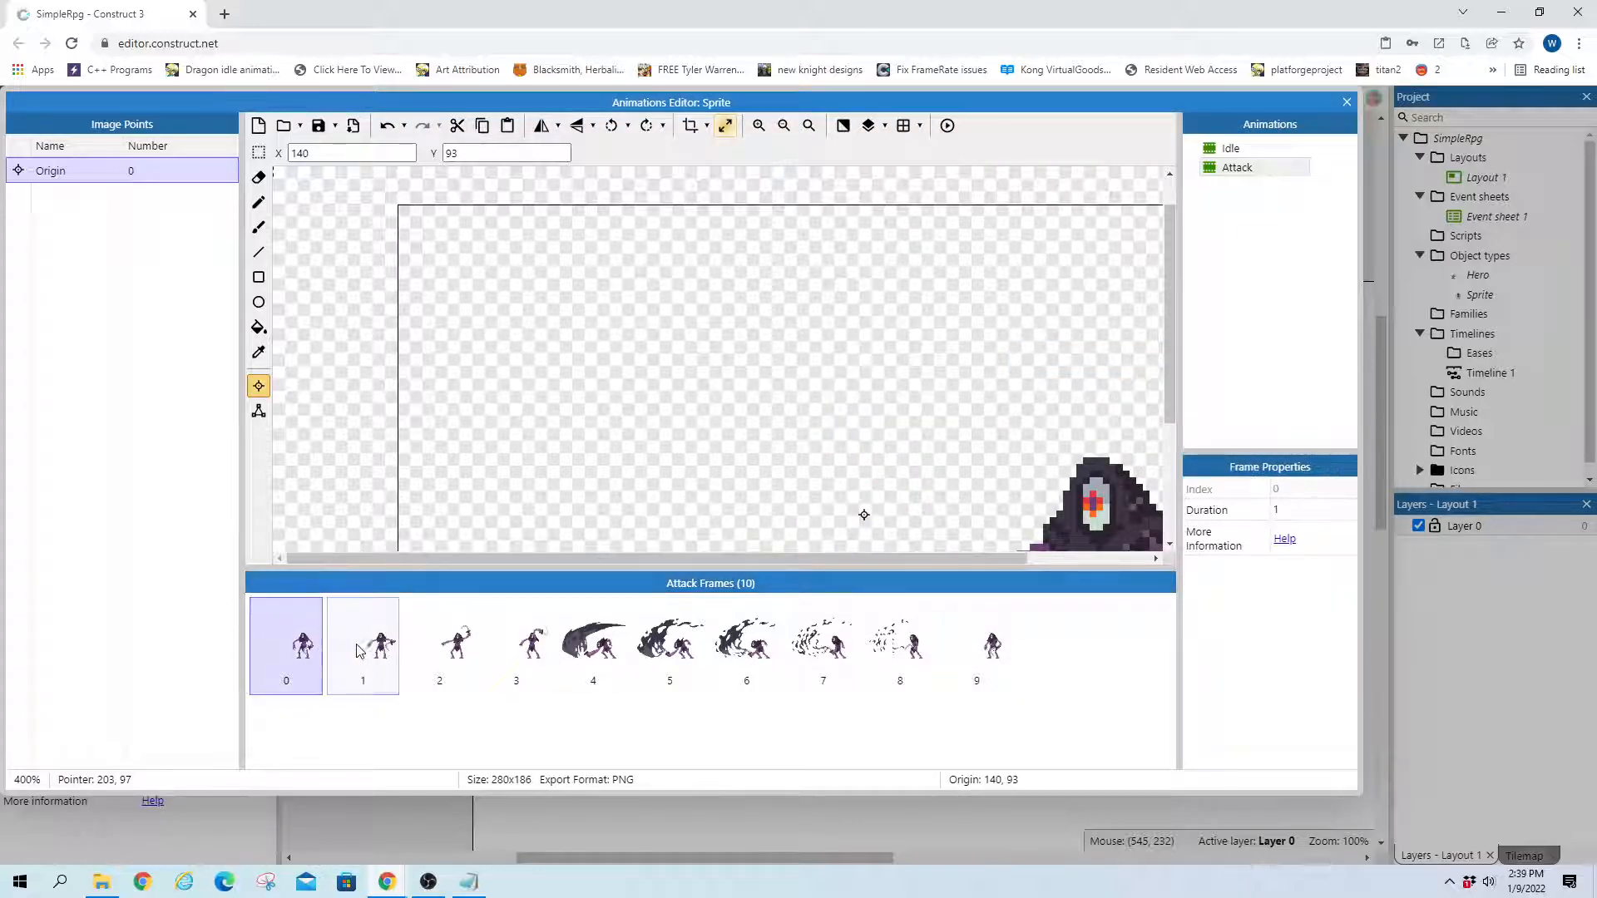
{"action": "left_click", "coordinate": [593, 645]}
{"action": "left_click", "coordinate": [1347, 102]}
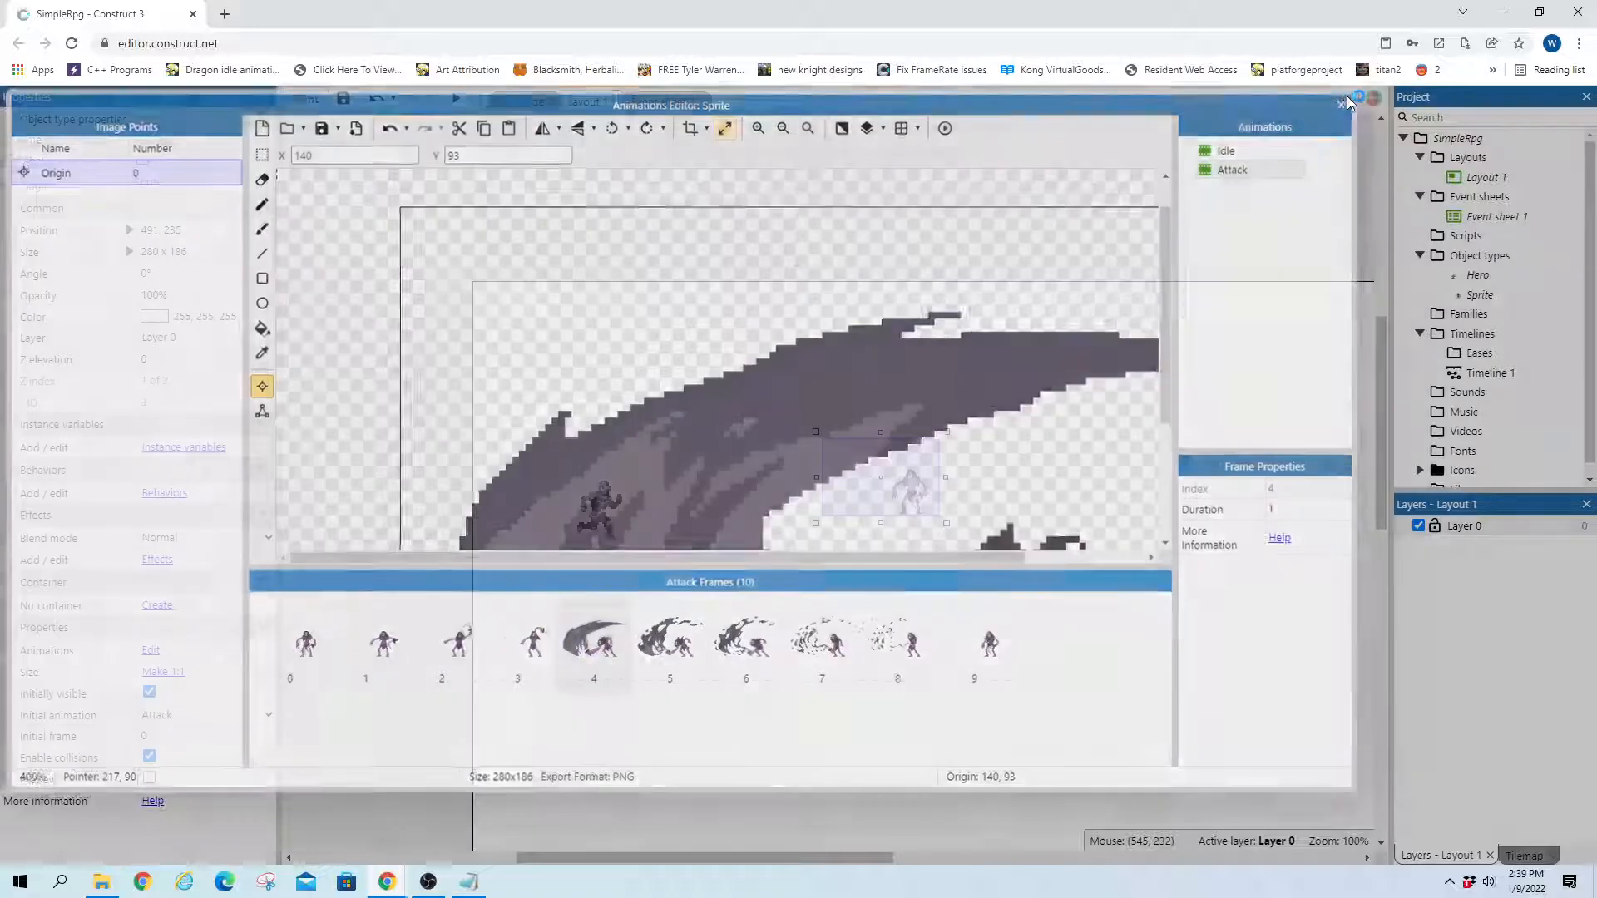
Move the enemy sprite farther from the hero, to about 649, 221, and set its initial animation to Idle
{"action": "left_click", "coordinate": [1052, 471]}
{"action": "left_click_drag", "start_coordinate": [954, 532], "coordinate": [1079, 528]}
{"action": "left_click", "coordinate": [226, 716]}
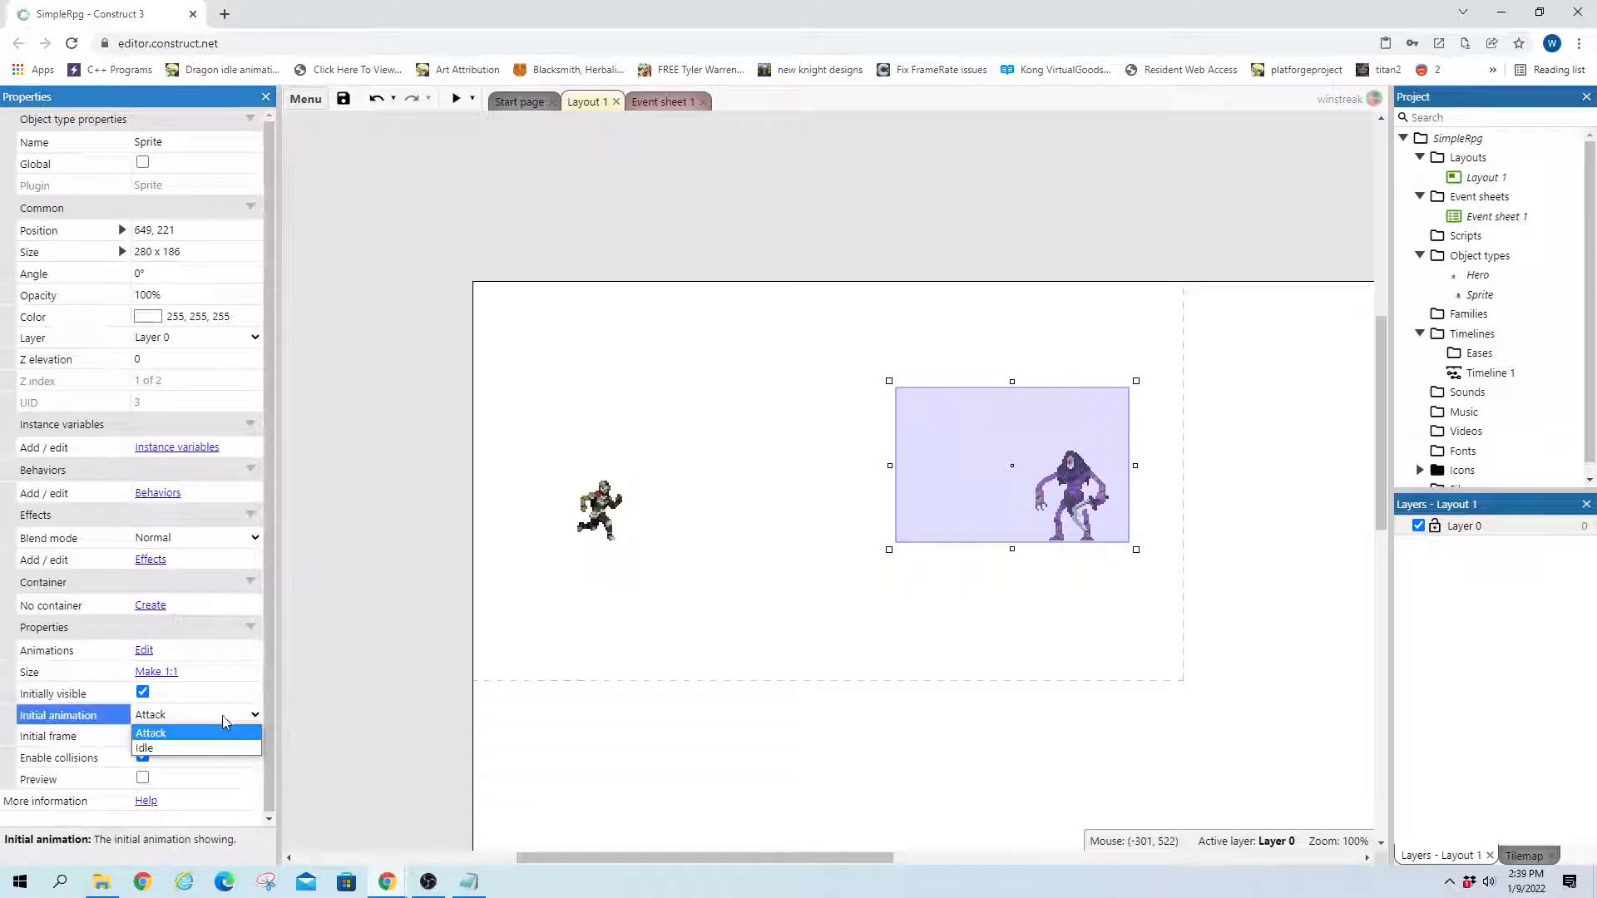
{"action": "left_click", "coordinate": [144, 748]}
Move the Hero sprite slightly away from the enemy, to about 145, 239 in the layout
{"action": "left_click", "coordinate": [607, 515]}
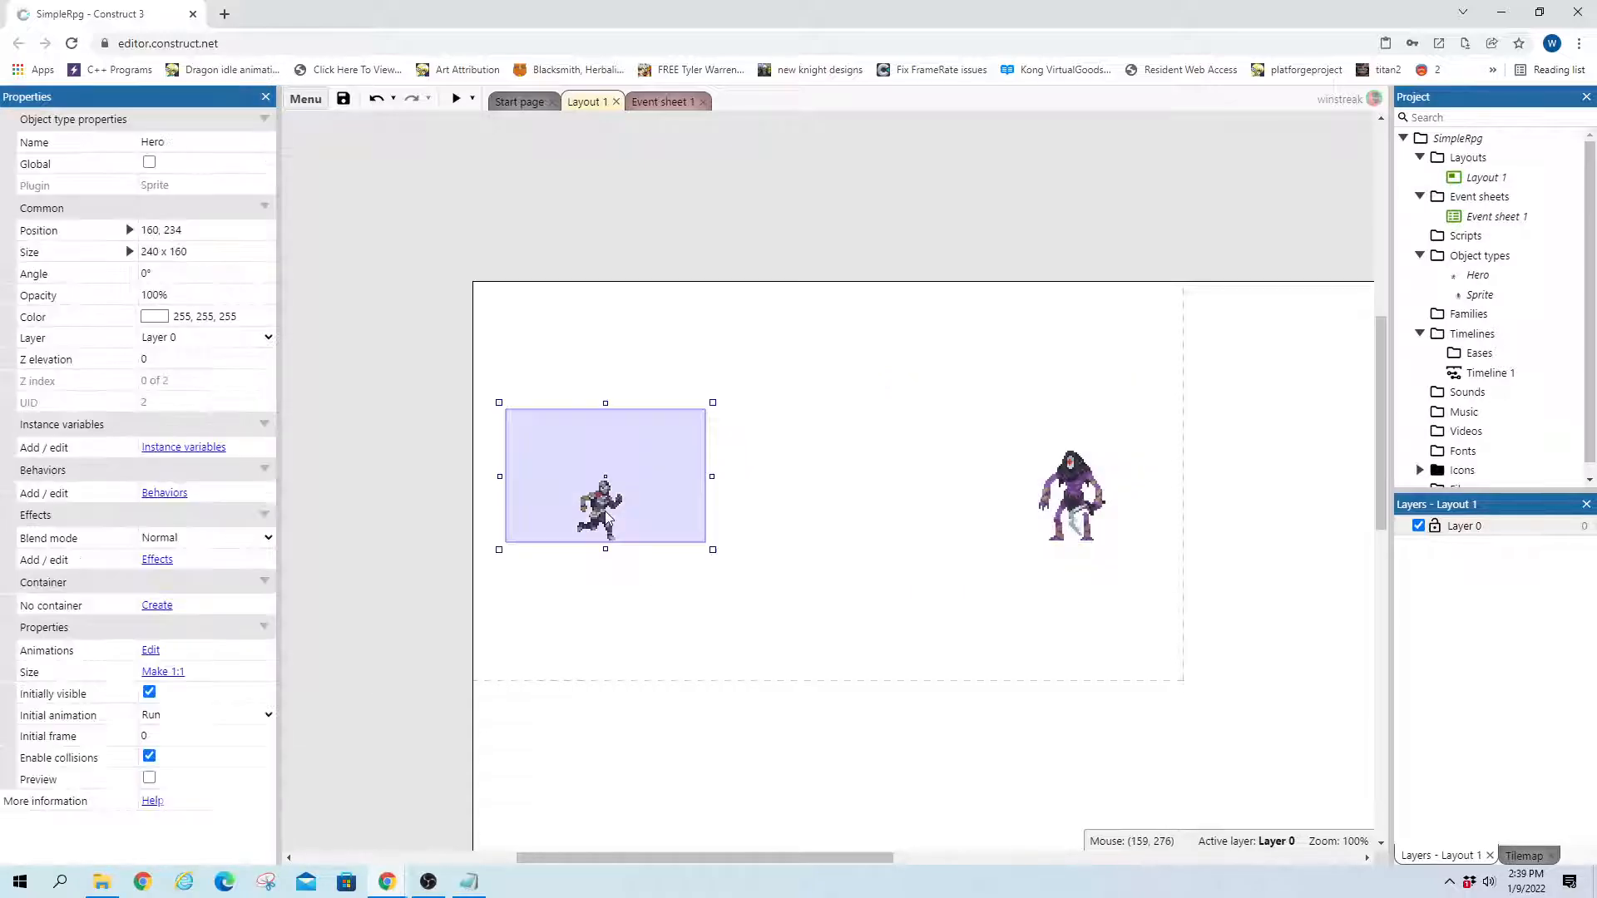
{"action": "left_click_drag", "start_coordinate": [606, 515], "coordinate": [594, 519]}
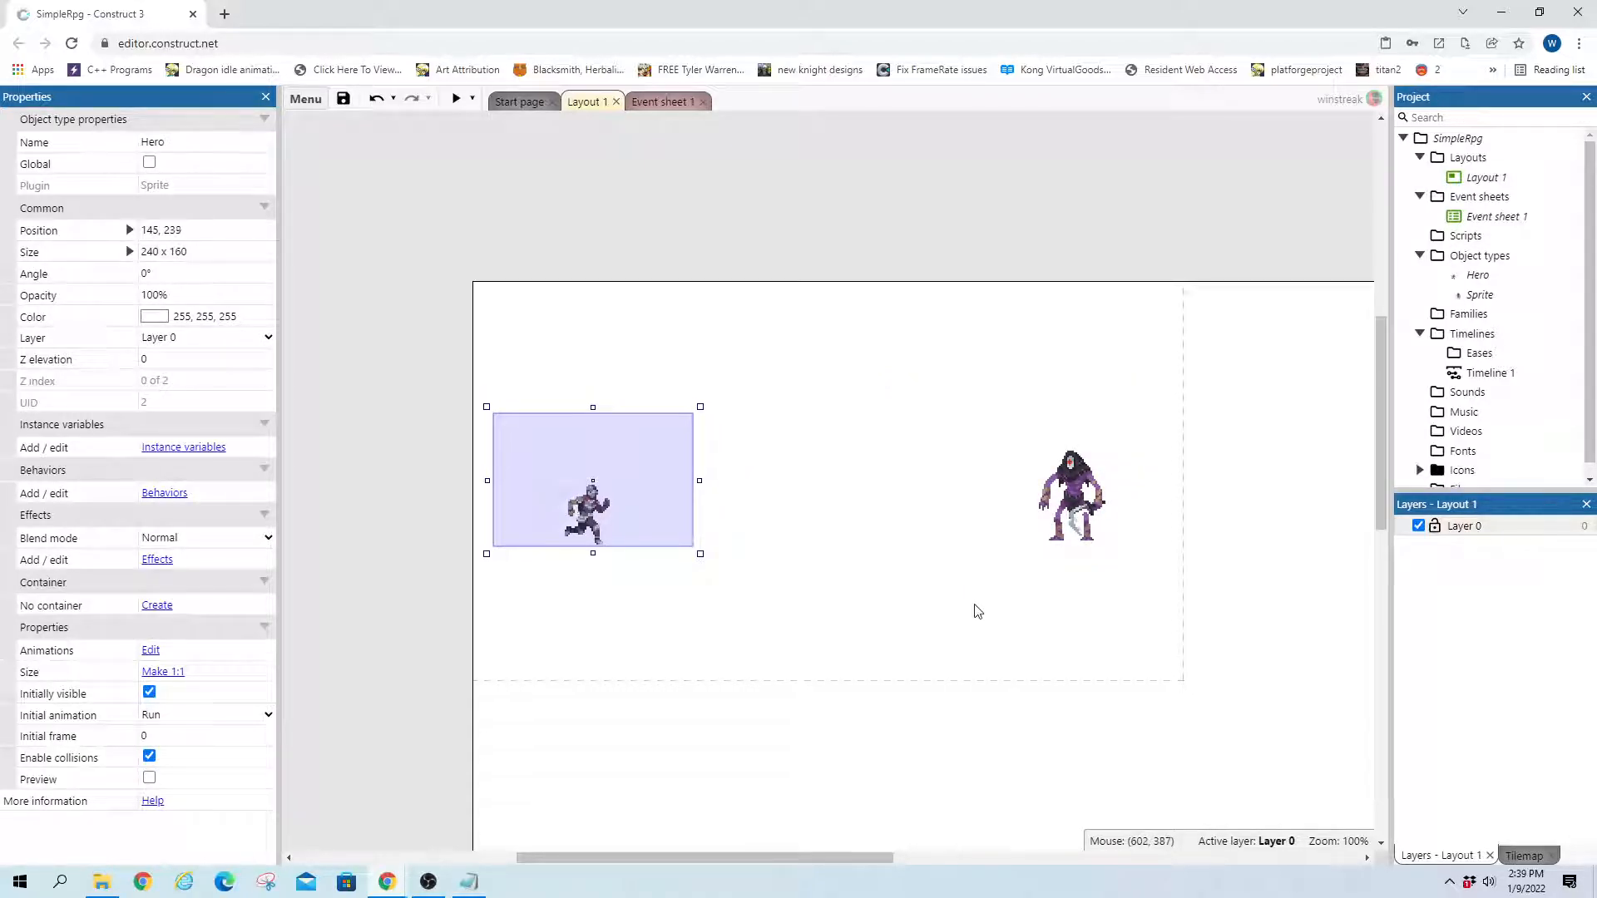
{"action": "left_click", "coordinate": [977, 612]}
Insert a new Sprite object into the layout between the hero and the enemy
{"action": "double_click", "coordinate": [552, 332]}
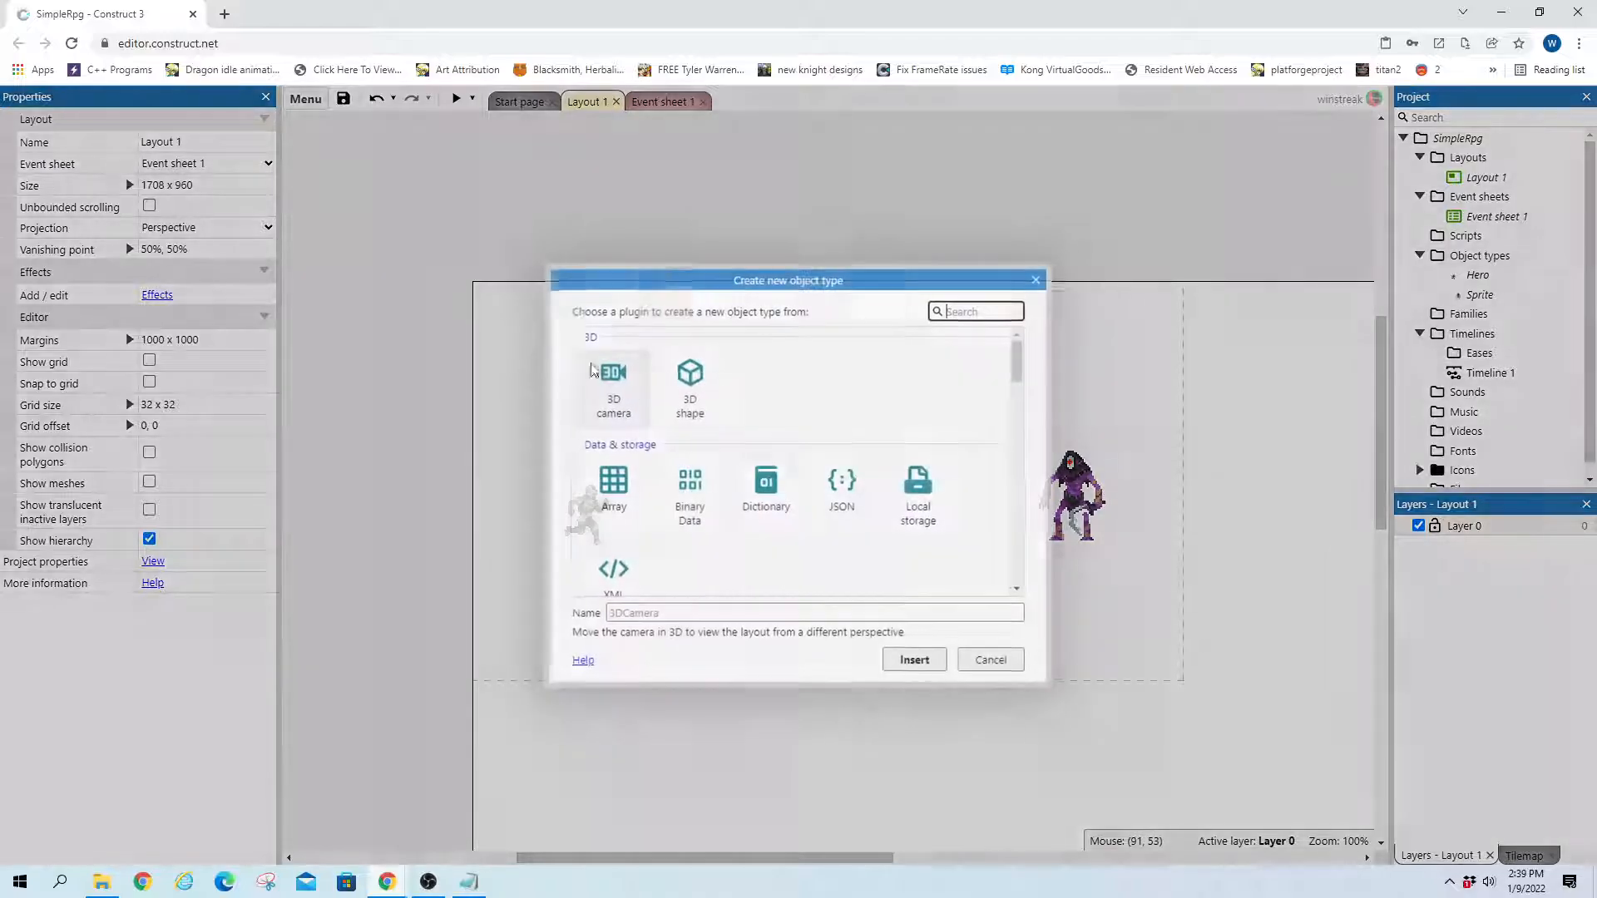
{"action": "type", "text": "spr"}
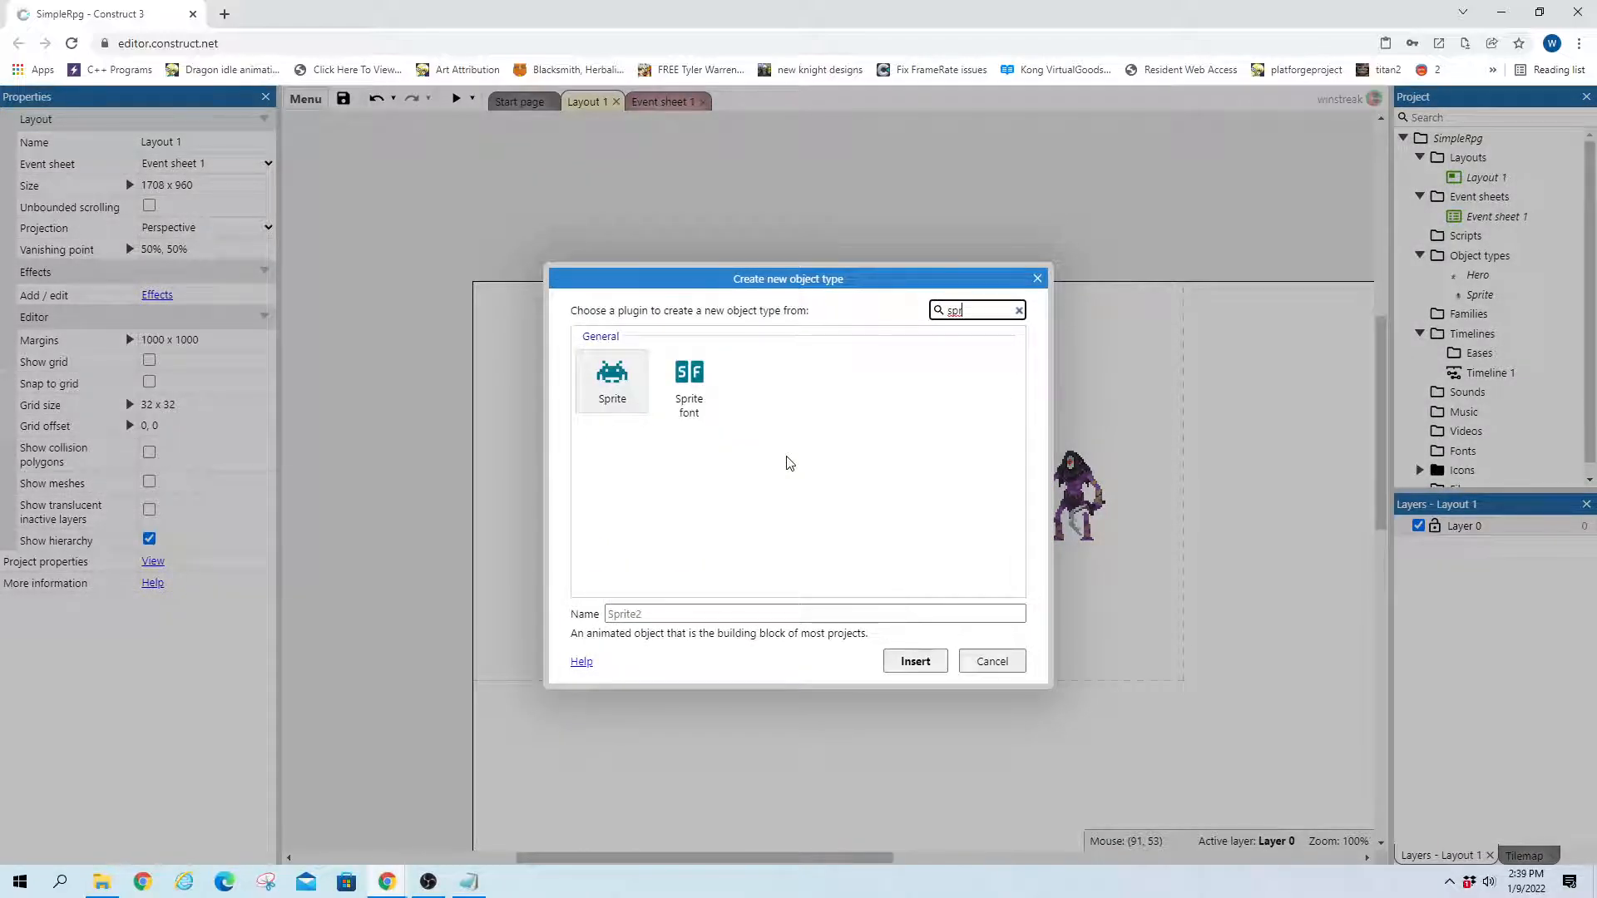
{"action": "left_click", "coordinate": [613, 388]}
{"action": "double_click", "coordinate": [614, 389]}
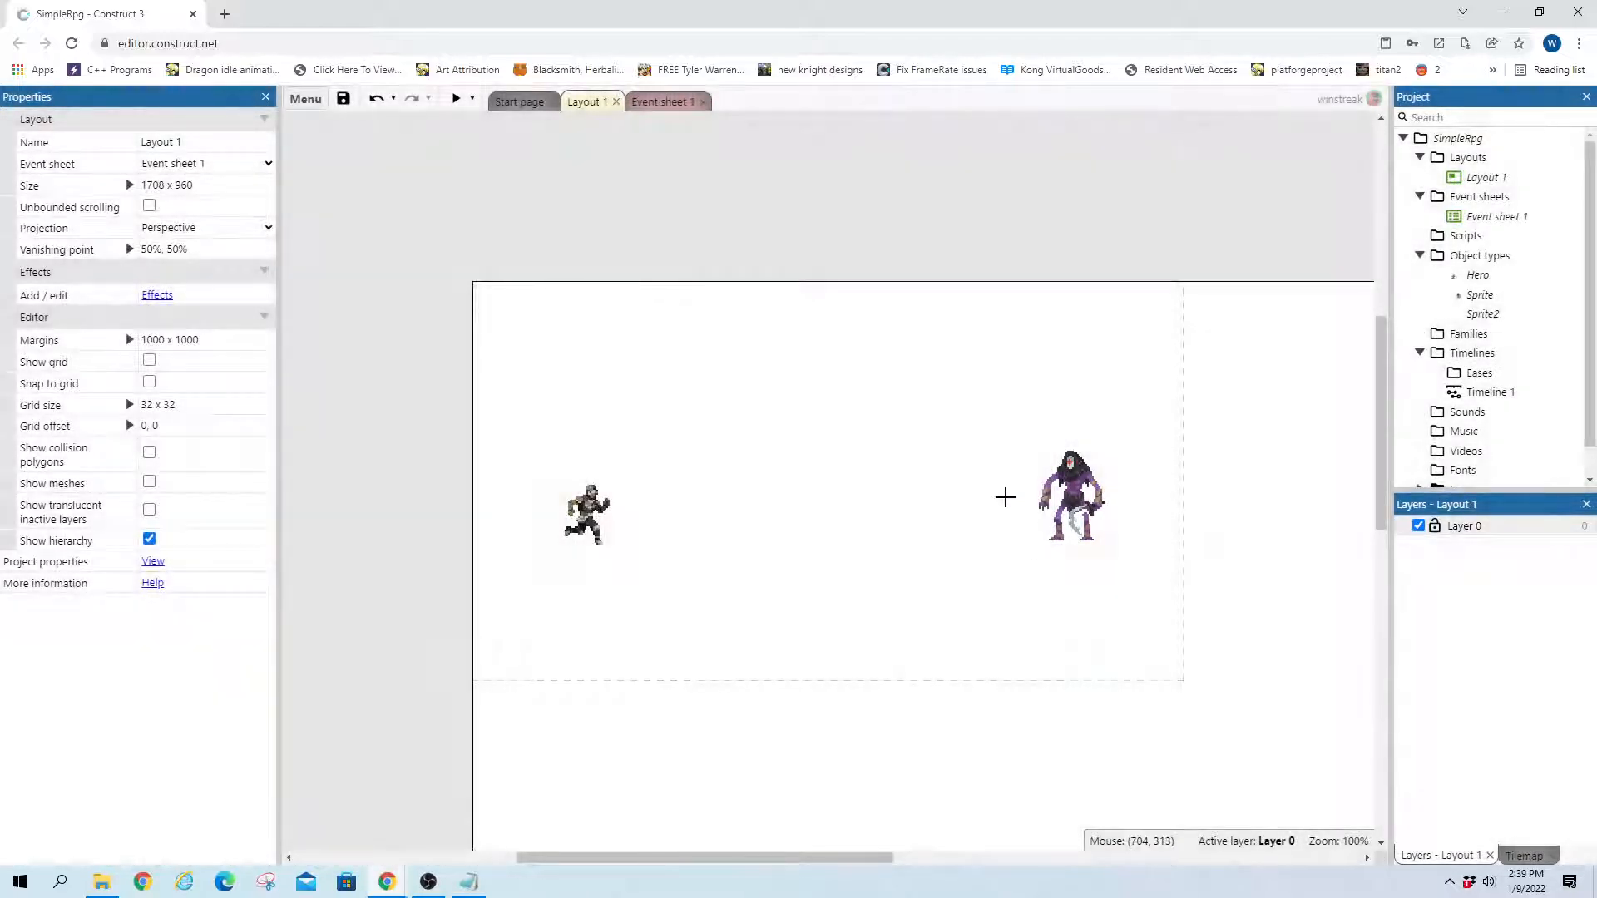
{"action": "left_click", "coordinate": [942, 472]}
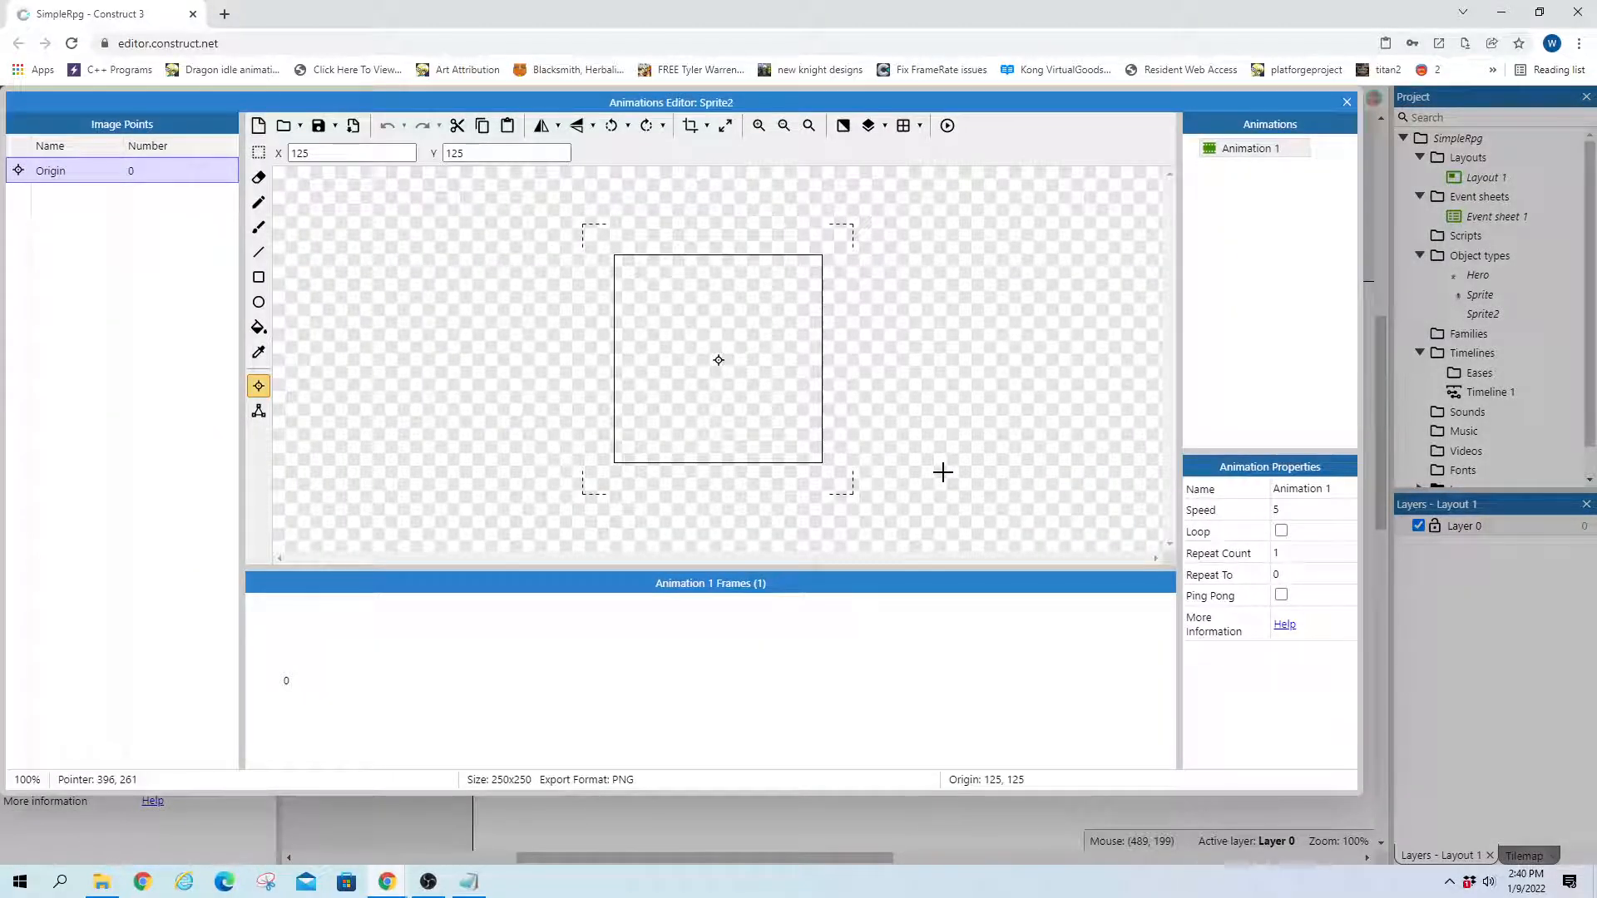
Flood-fill the new sprite's 250 x 250 image with green (about RGB 18, 199, 61) and close the Animations Editor
{"action": "left_click", "coordinate": [264, 332]}
{"action": "left_click", "coordinate": [94, 162]}
{"action": "left_click", "coordinate": [685, 357]}
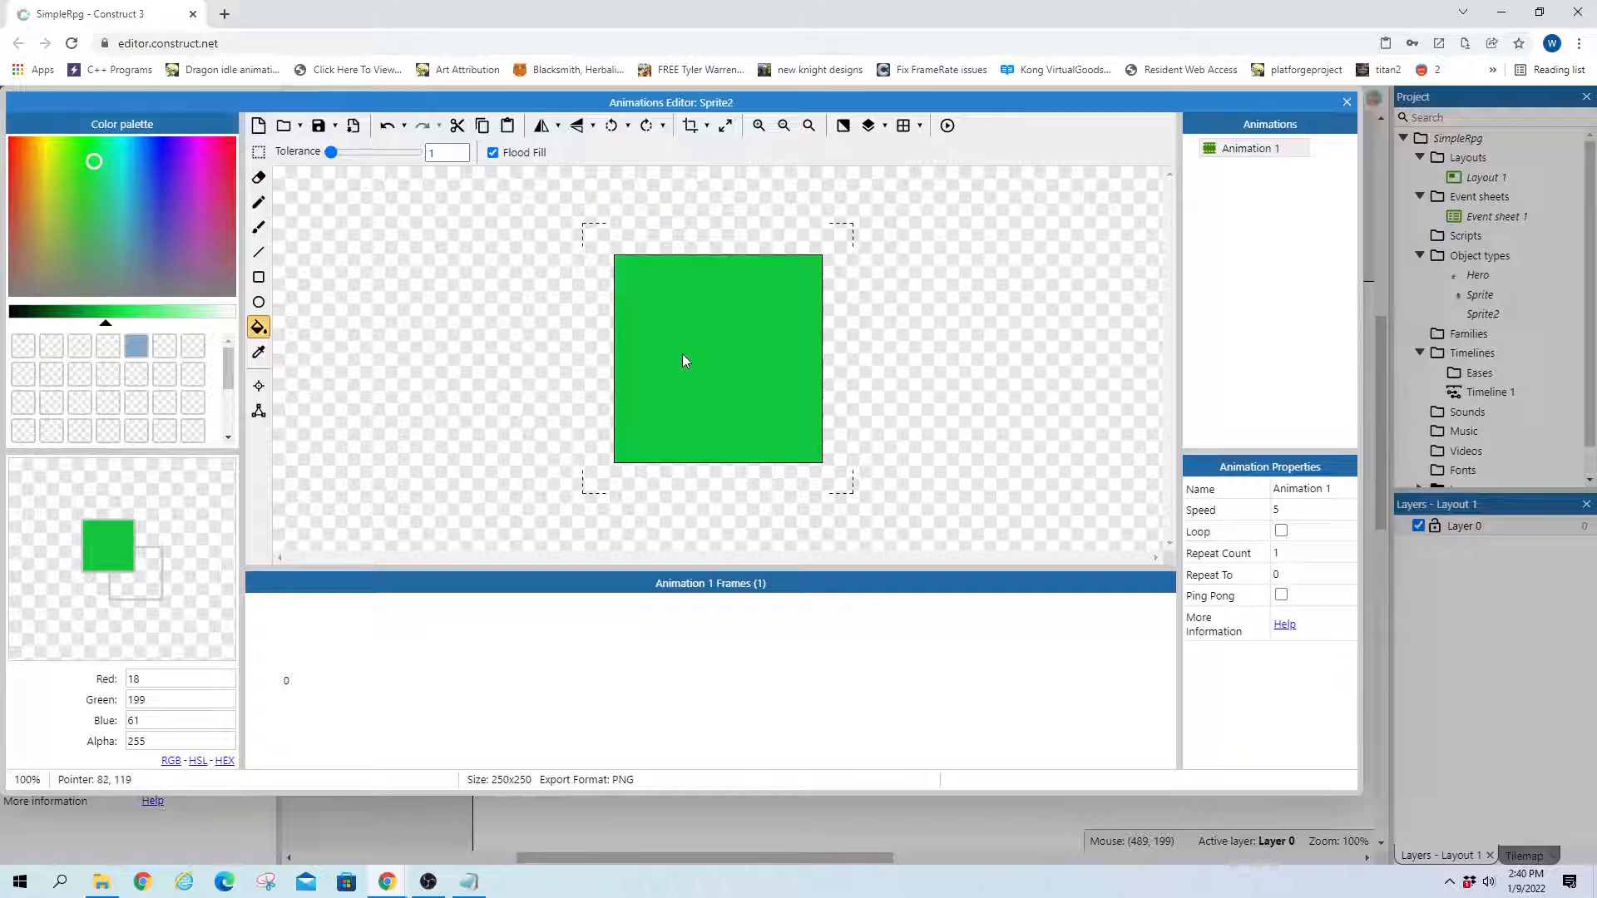
{"action": "left_click", "coordinate": [1348, 101]}
Place the green sprite under both characters as ground and widen it to about 973 x 250, centred at about 424.5, 420
{"action": "left_click_drag", "start_coordinate": [812, 459], "coordinate": [508, 634]}
{"action": "left_click_drag", "start_coordinate": [637, 632], "coordinate": [1023, 630]}
{"action": "left_click", "coordinate": [587, 407]}
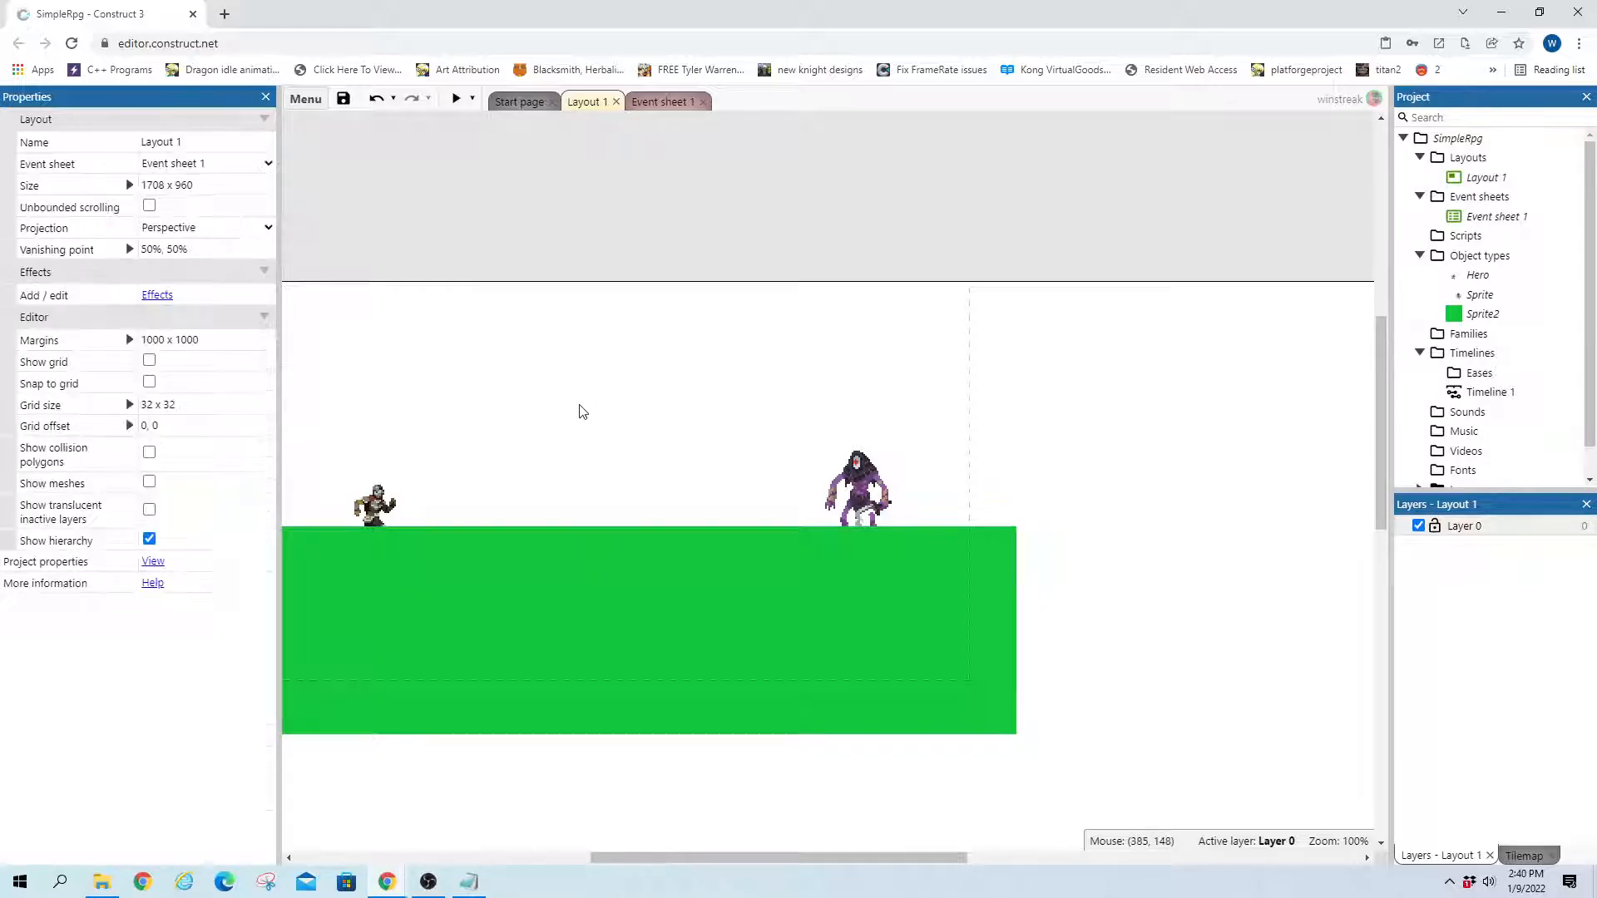
Send the green ground sprite to the bottom of its layer, behind the hero and the enemy
{"action": "right_click", "coordinate": [428, 585]}
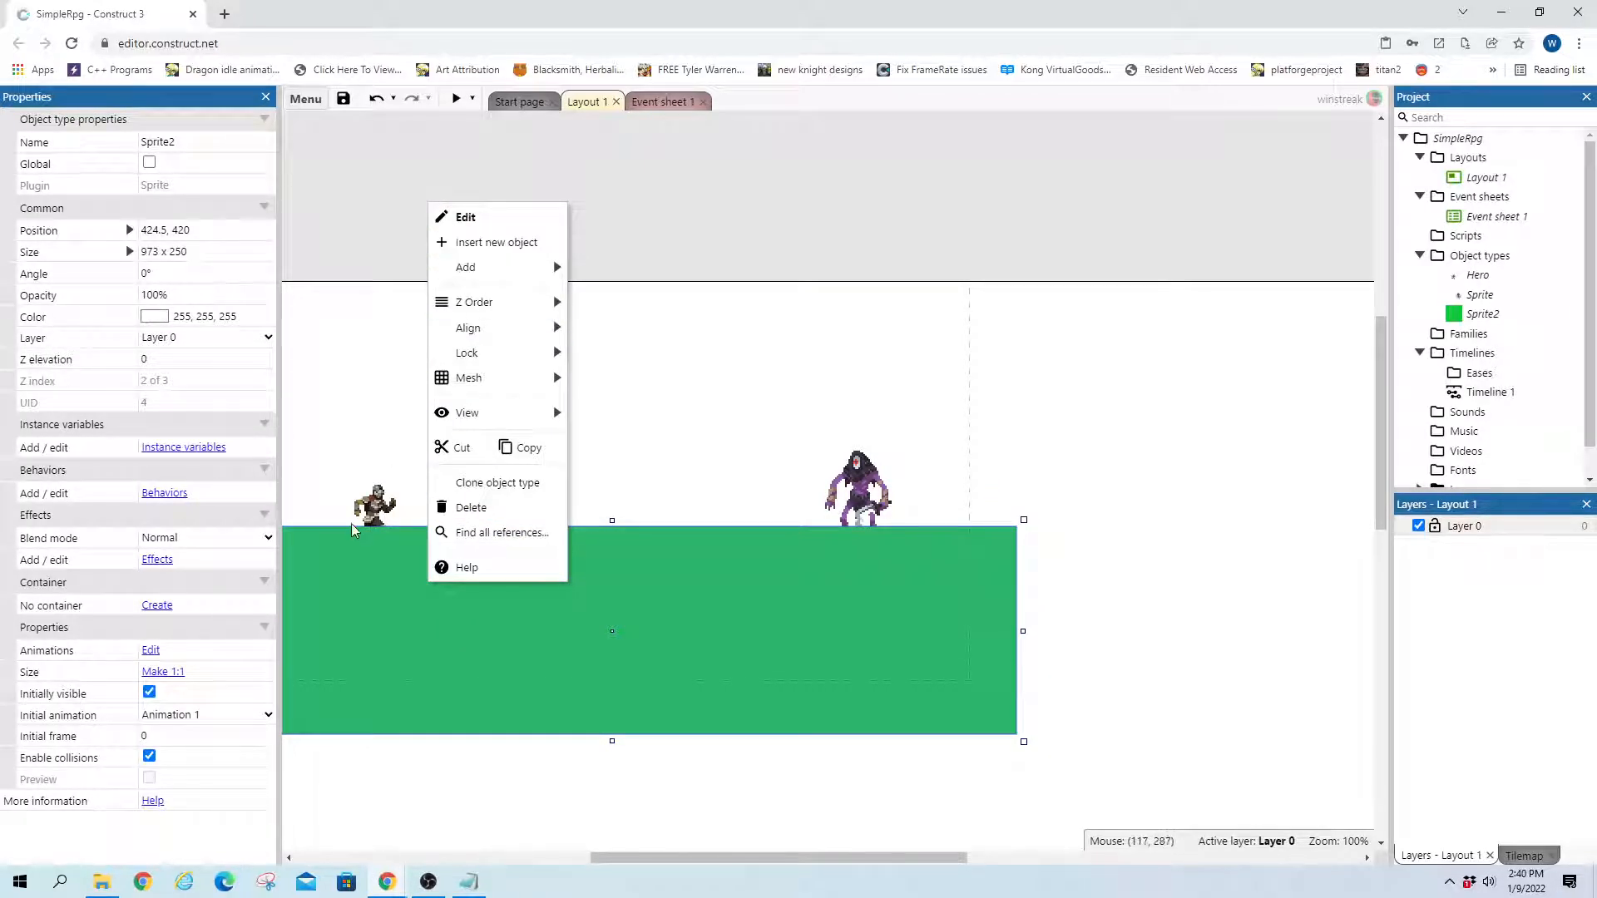
{"action": "mouse_move", "coordinate": [477, 308]}
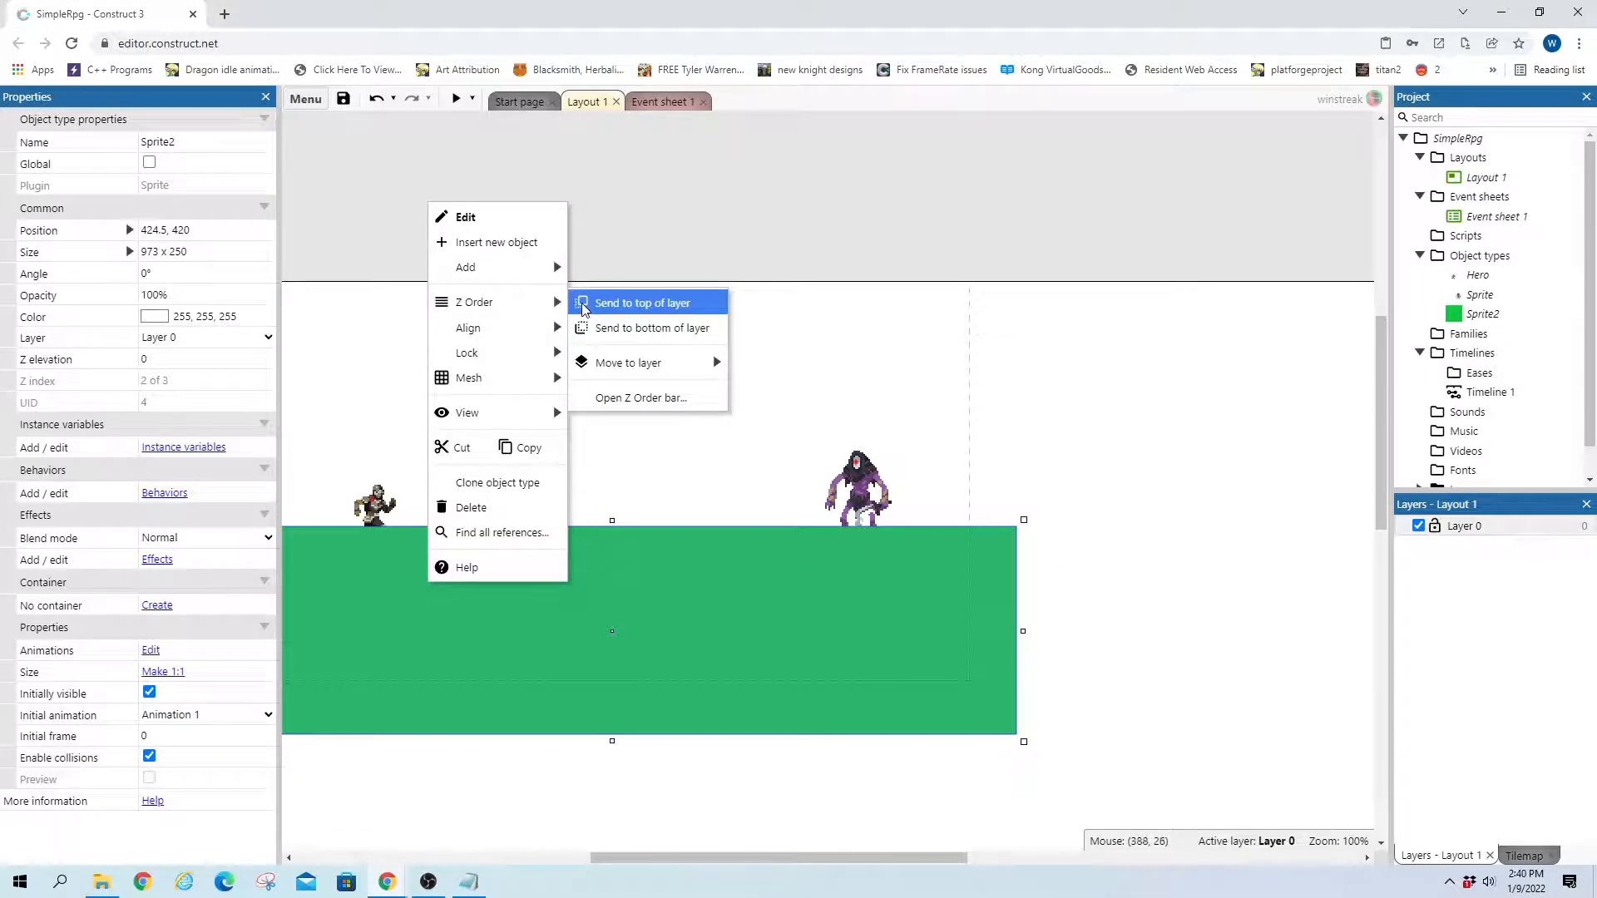
{"action": "left_click", "coordinate": [600, 330]}
{"action": "left_click", "coordinate": [551, 467]}
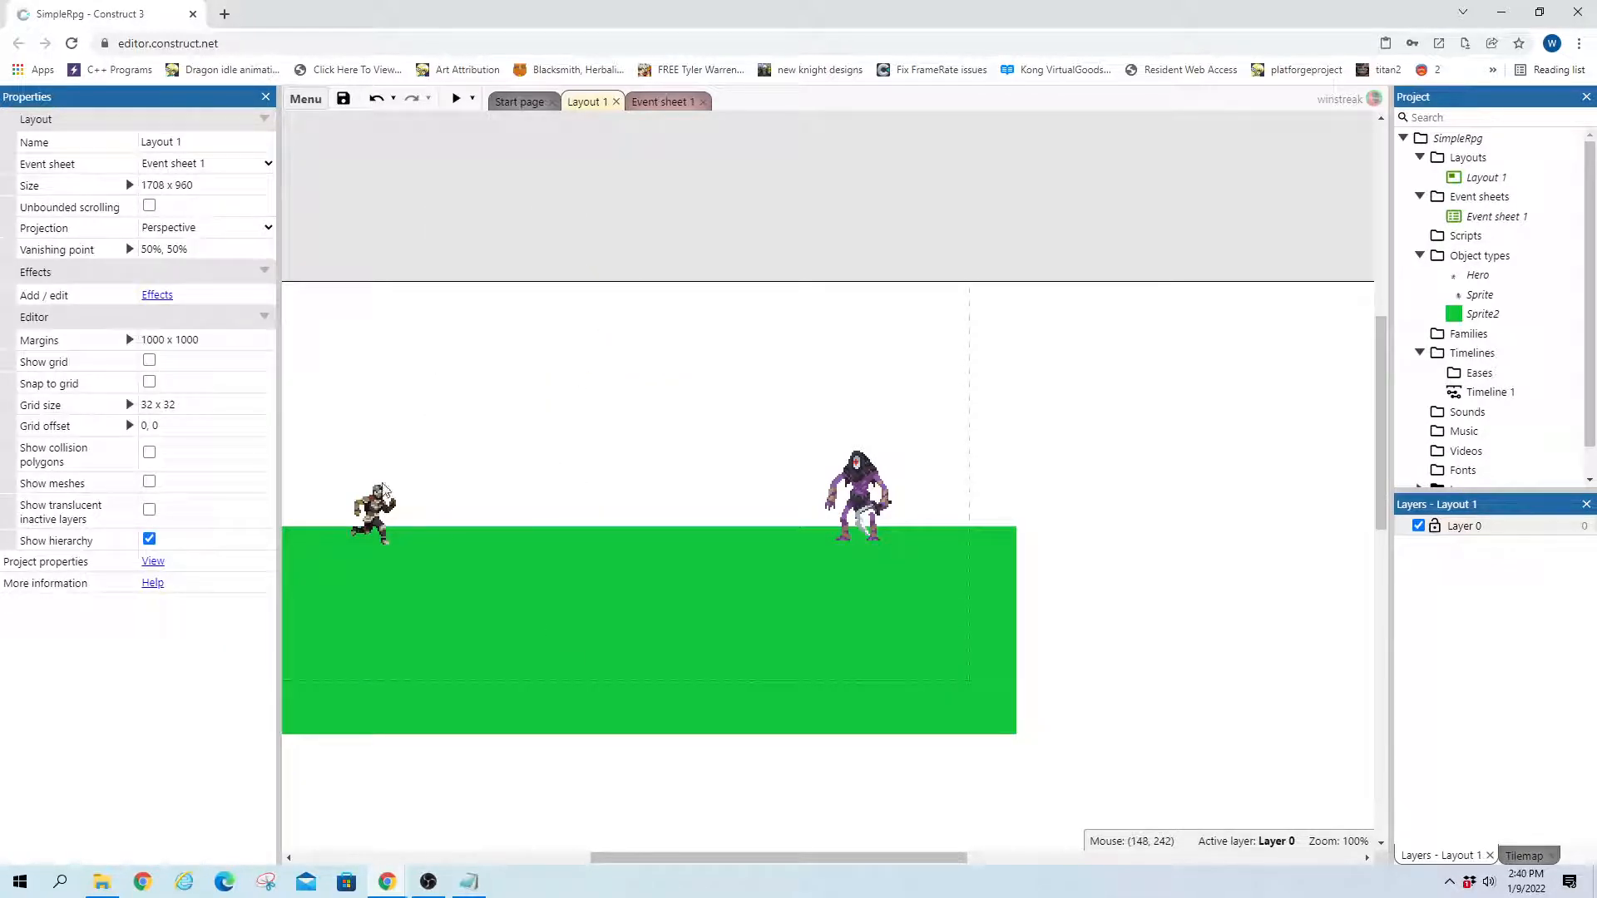
Lower both characters onto the green ground, with the Hero at about 159, 253 and the enemy at about 657, 246
{"action": "left_click_drag", "start_coordinate": [383, 489], "coordinate": [393, 501]}
{"action": "left_click", "coordinate": [883, 516]}
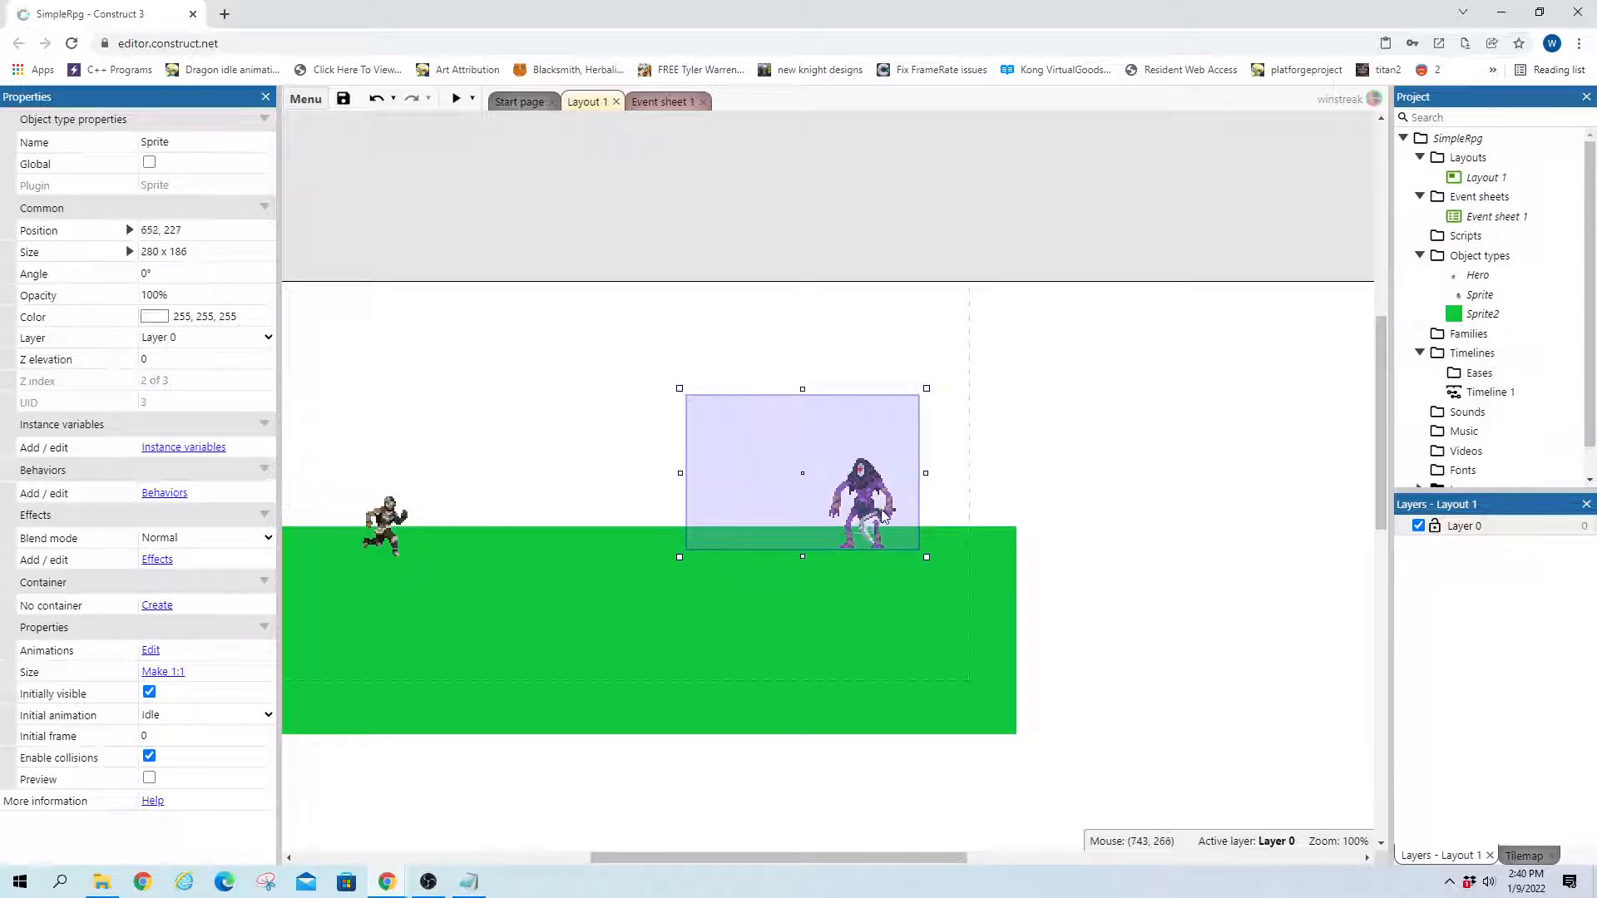
{"action": "left_click_drag", "start_coordinate": [883, 516], "coordinate": [886, 529]}
{"action": "left_click", "coordinate": [721, 237]}
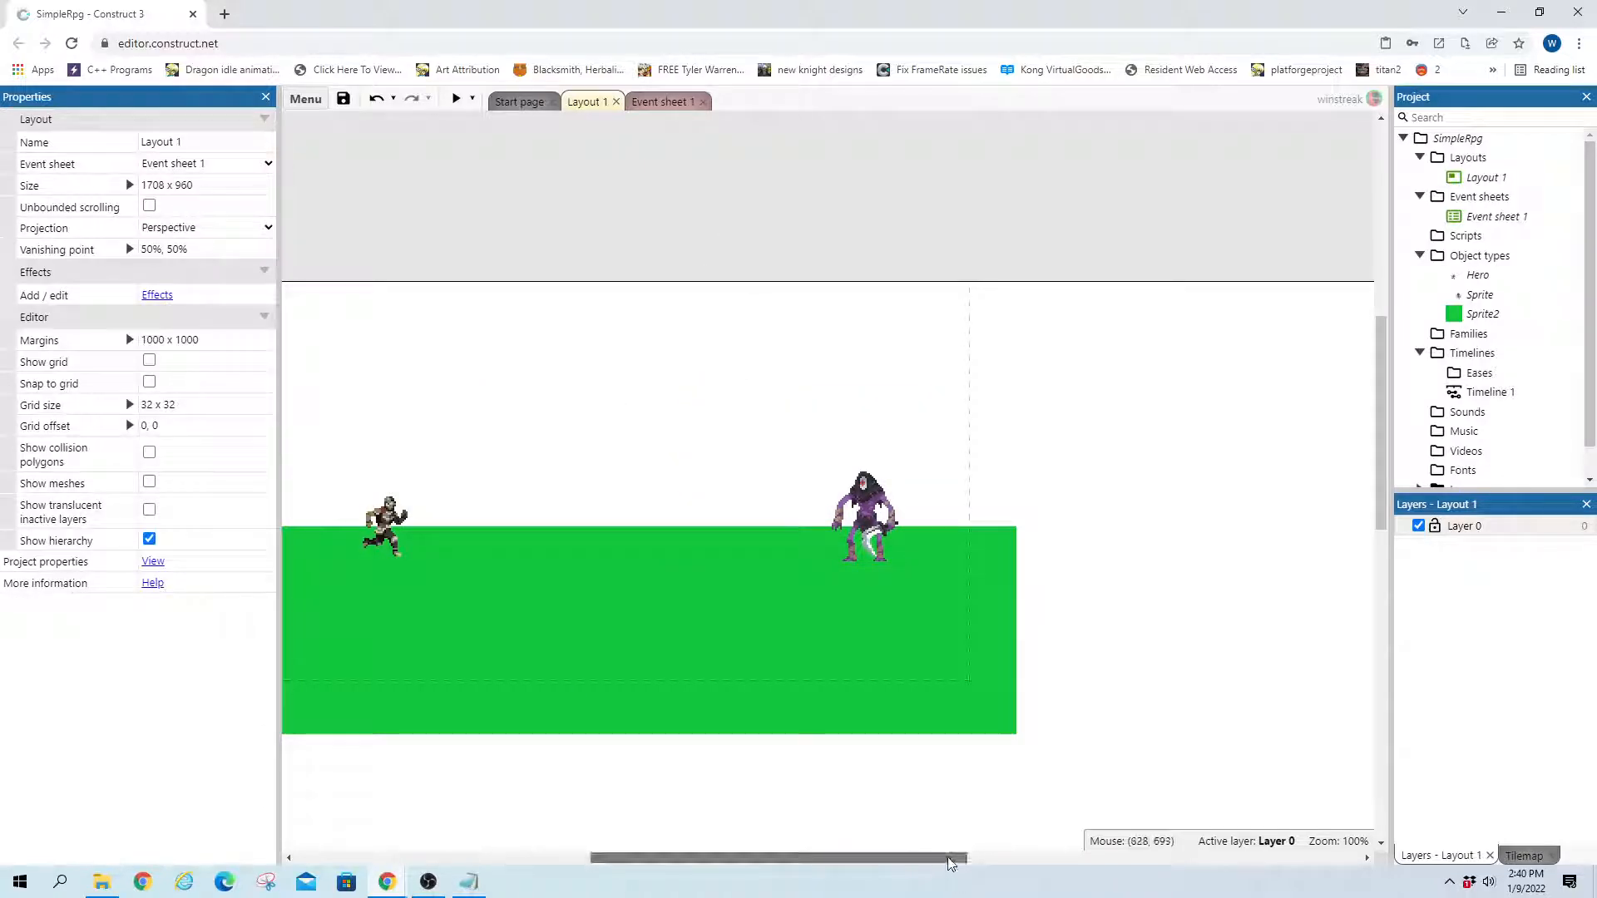
{"action": "left_click_drag", "start_coordinate": [951, 863], "coordinate": [857, 865]}
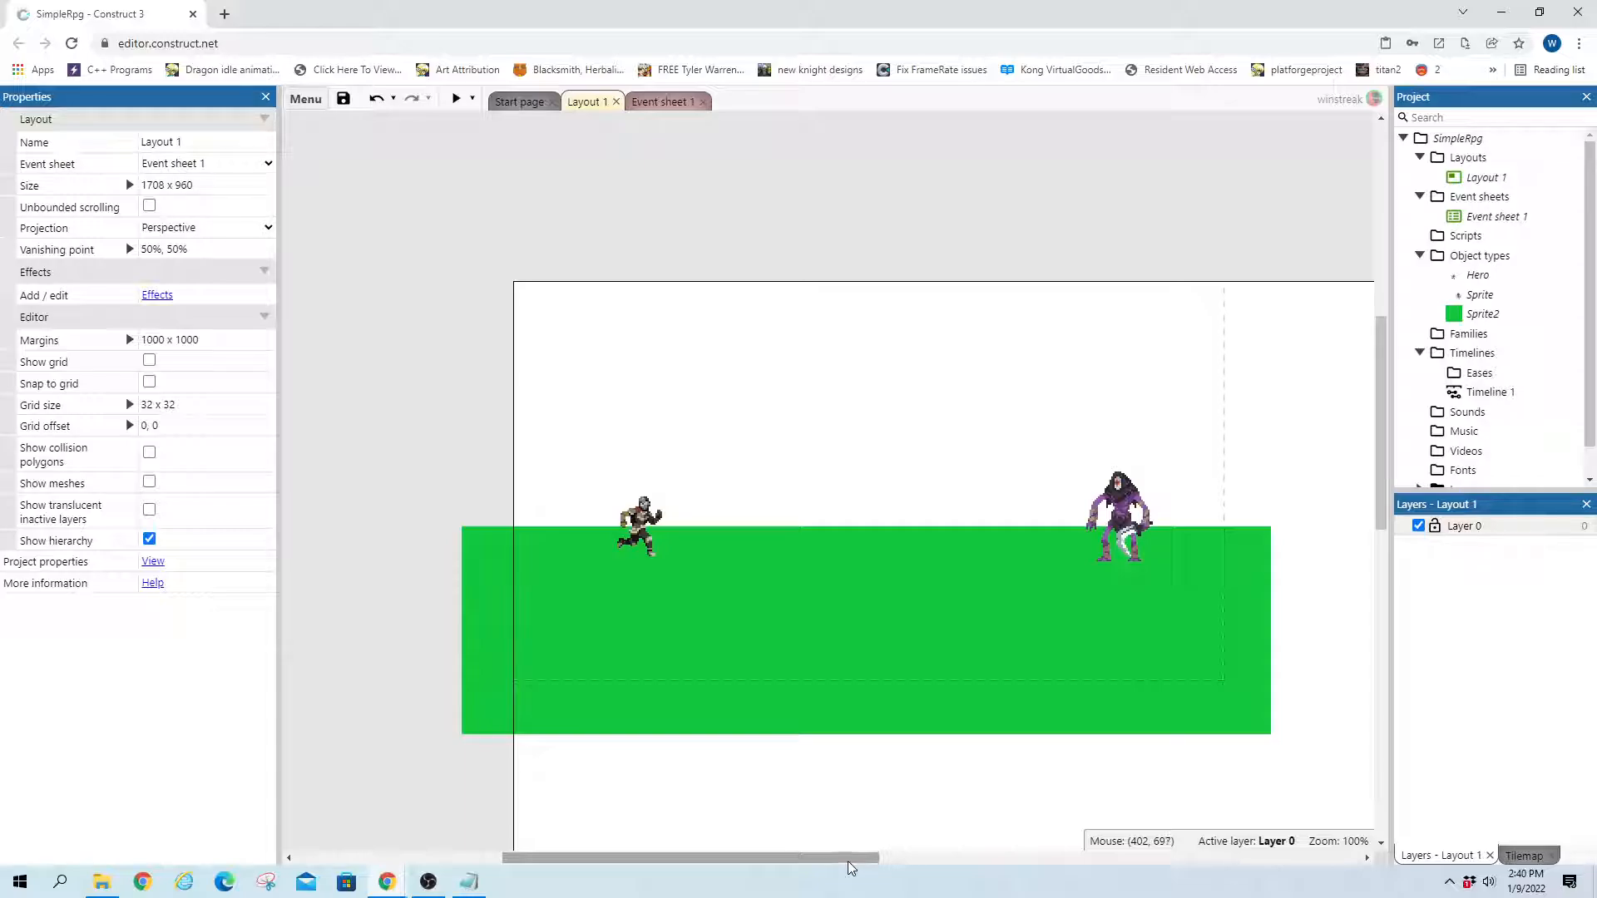
Add the Move To behavior to the Hero sprite
{"action": "left_click", "coordinate": [641, 500]}
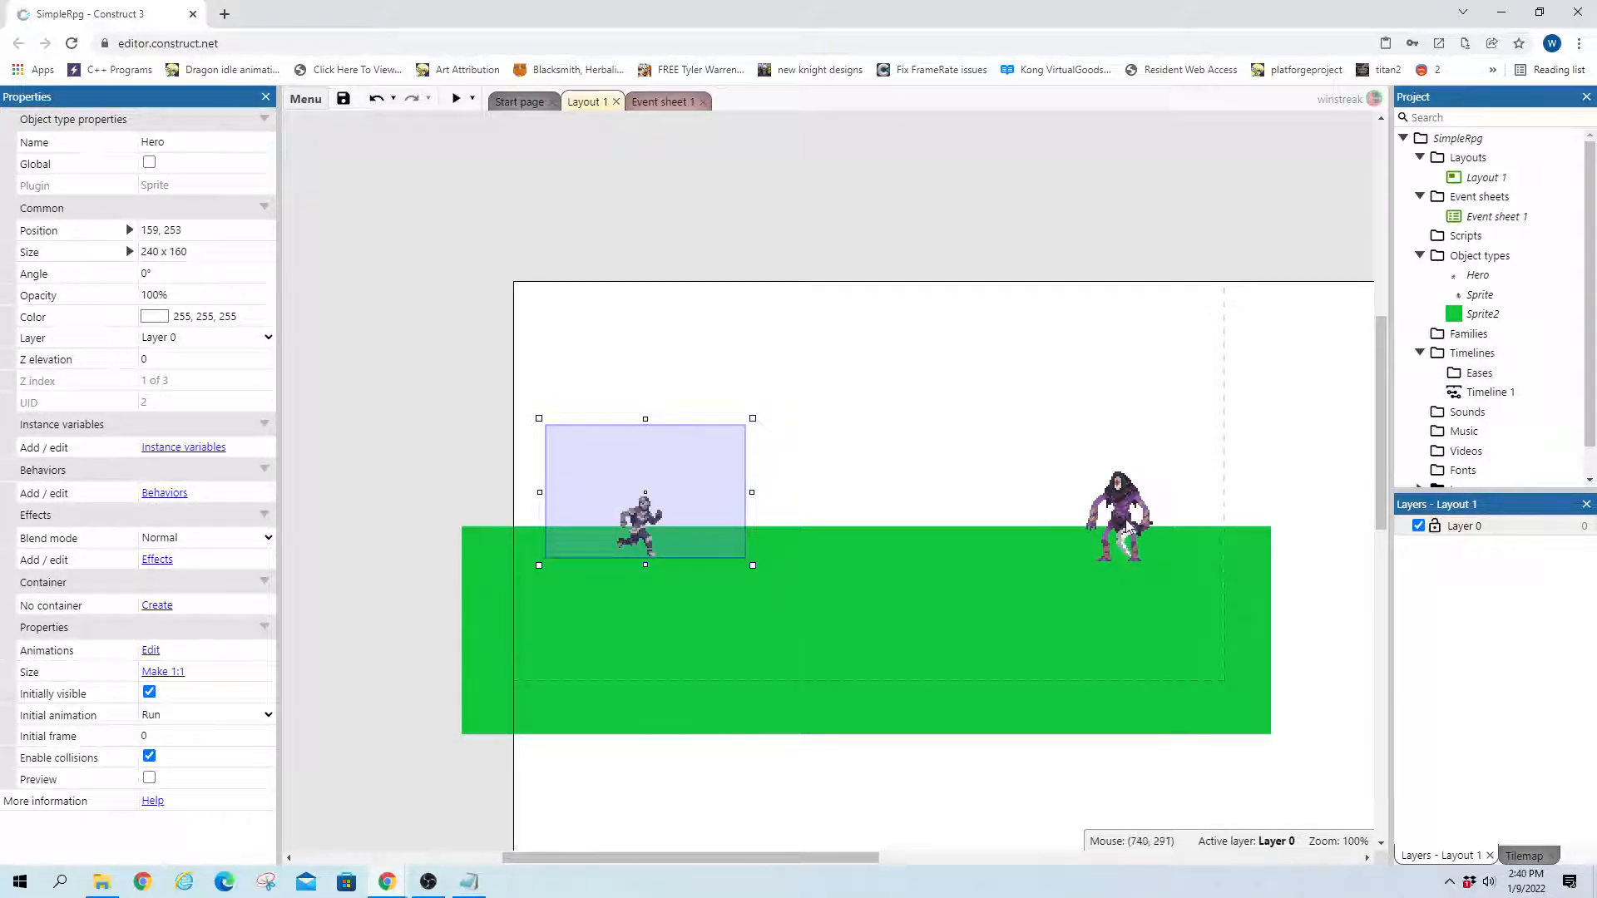
{"action": "left_click", "coordinate": [1128, 536]}
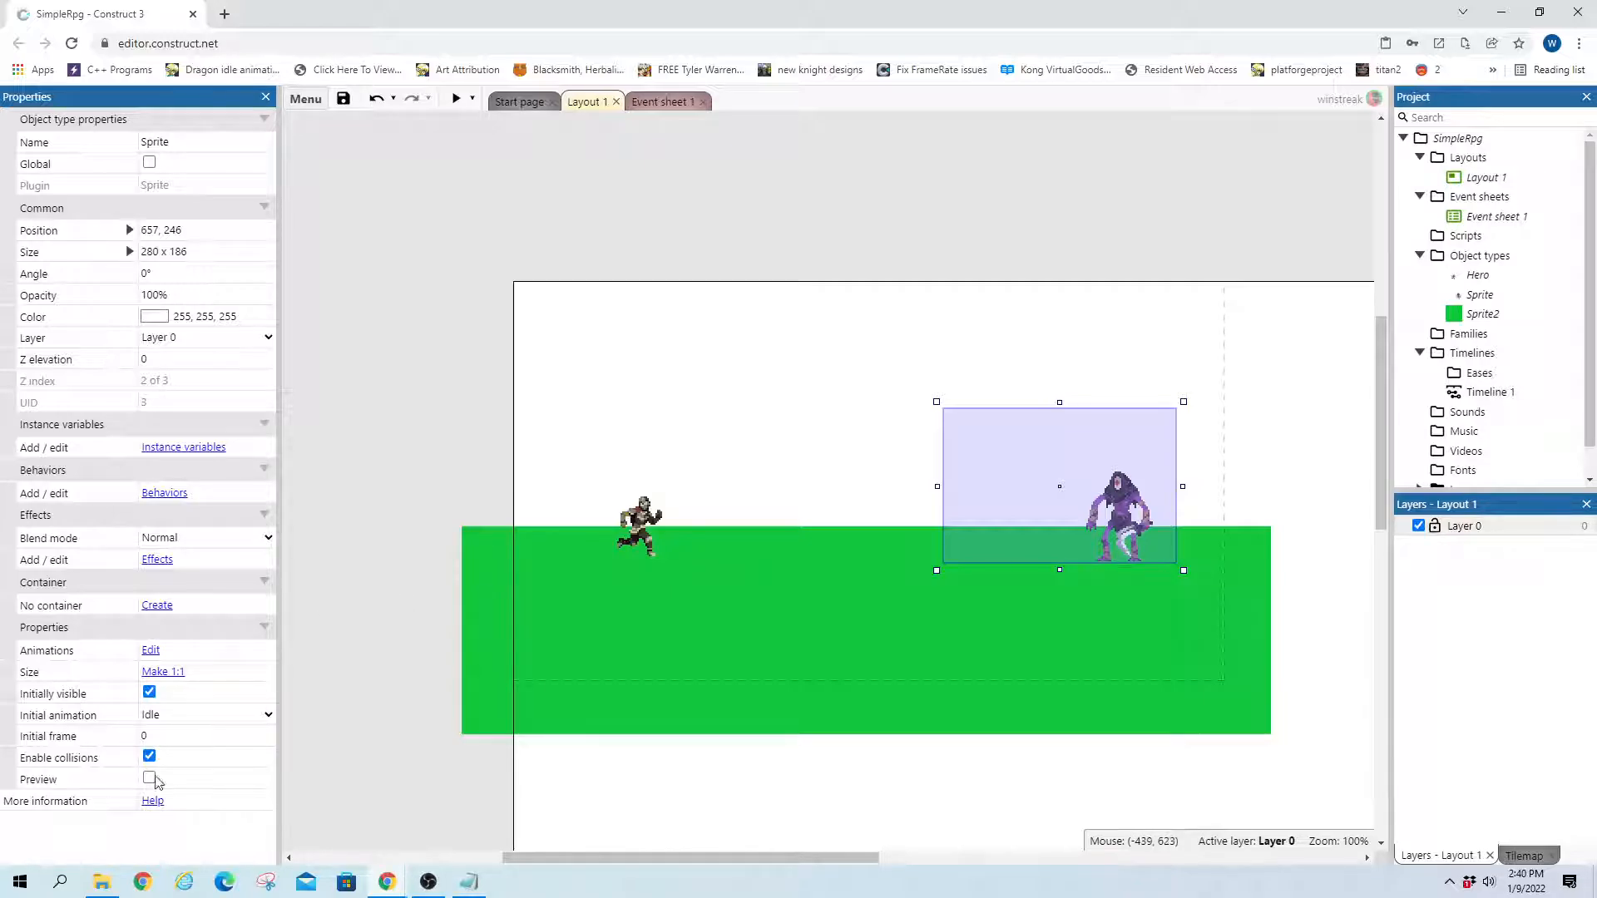
{"action": "left_click", "coordinate": [644, 540]}
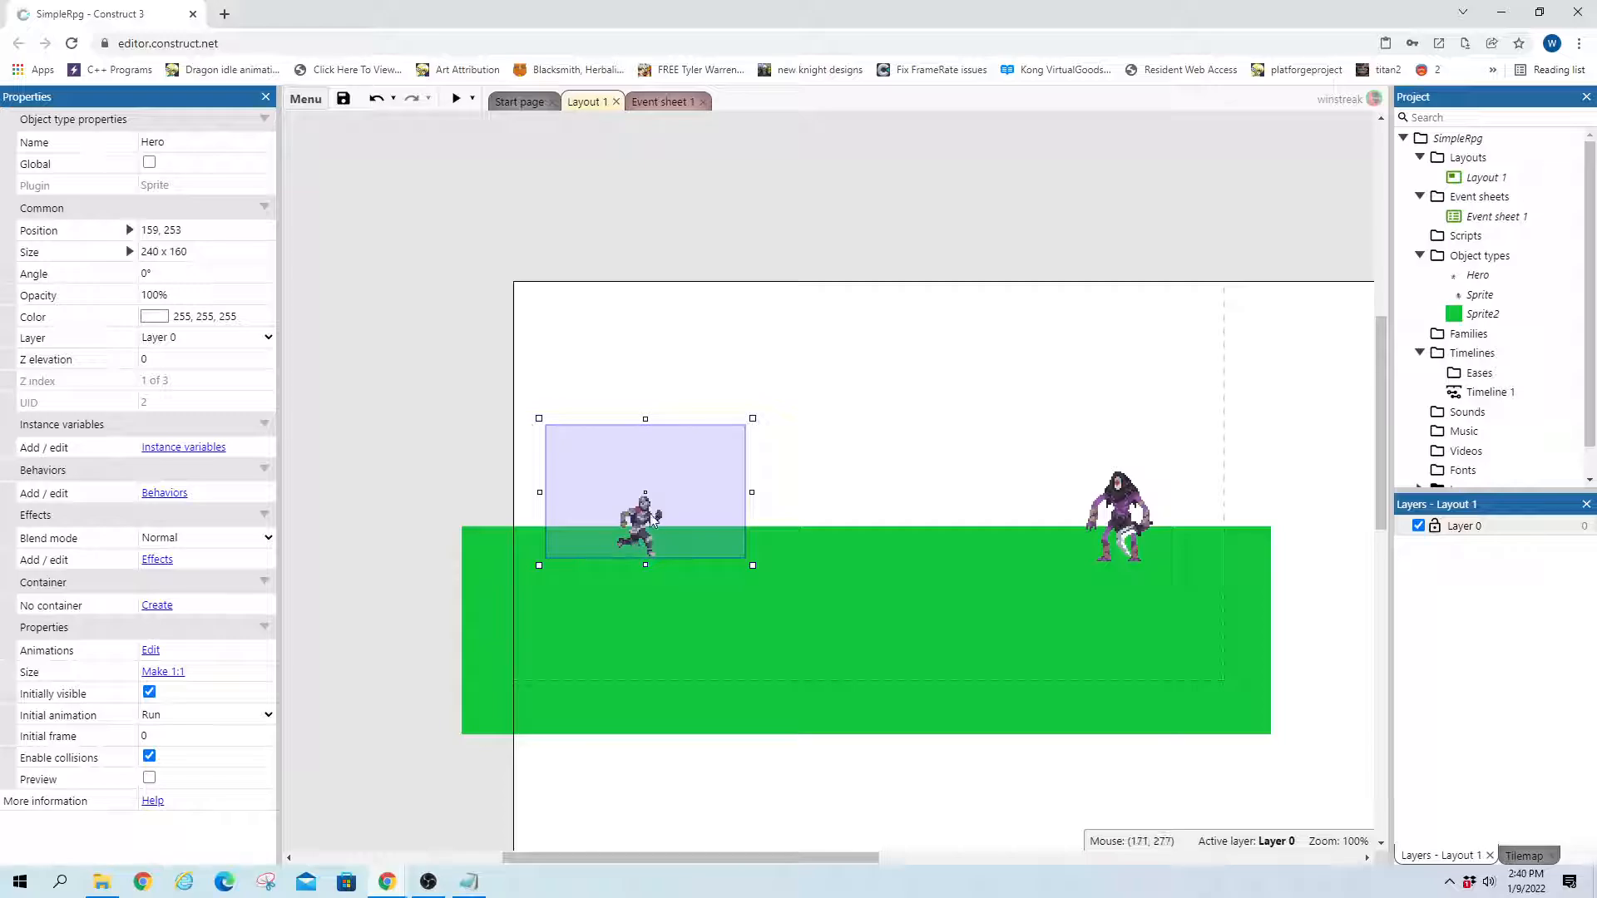
{"action": "left_click", "coordinate": [162, 491]}
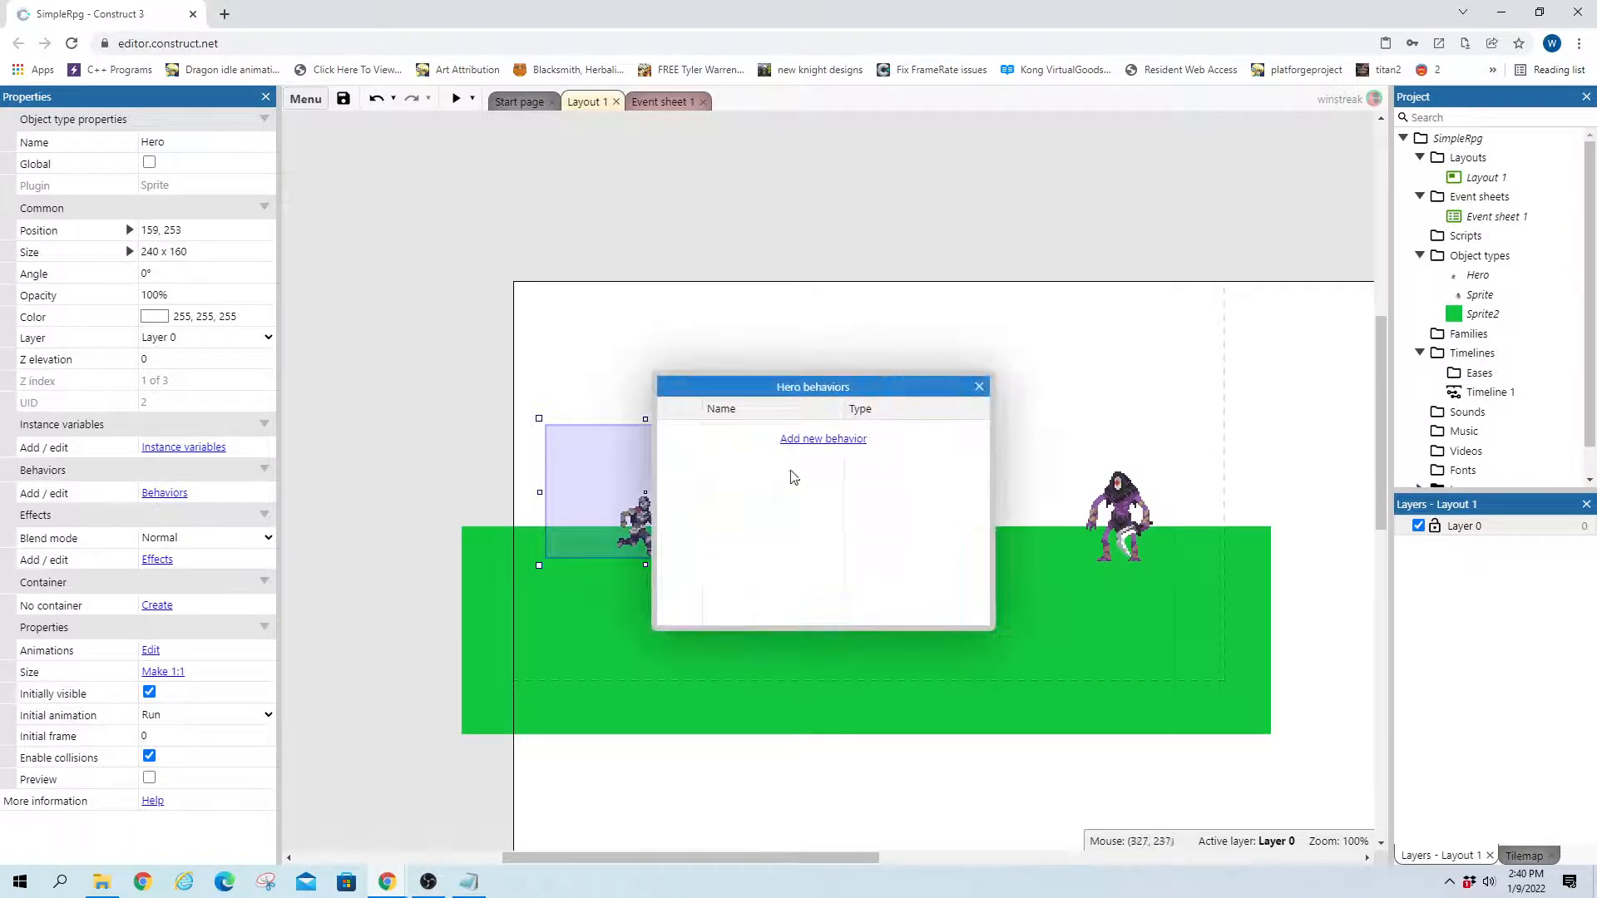
{"action": "left_click", "coordinate": [820, 441]}
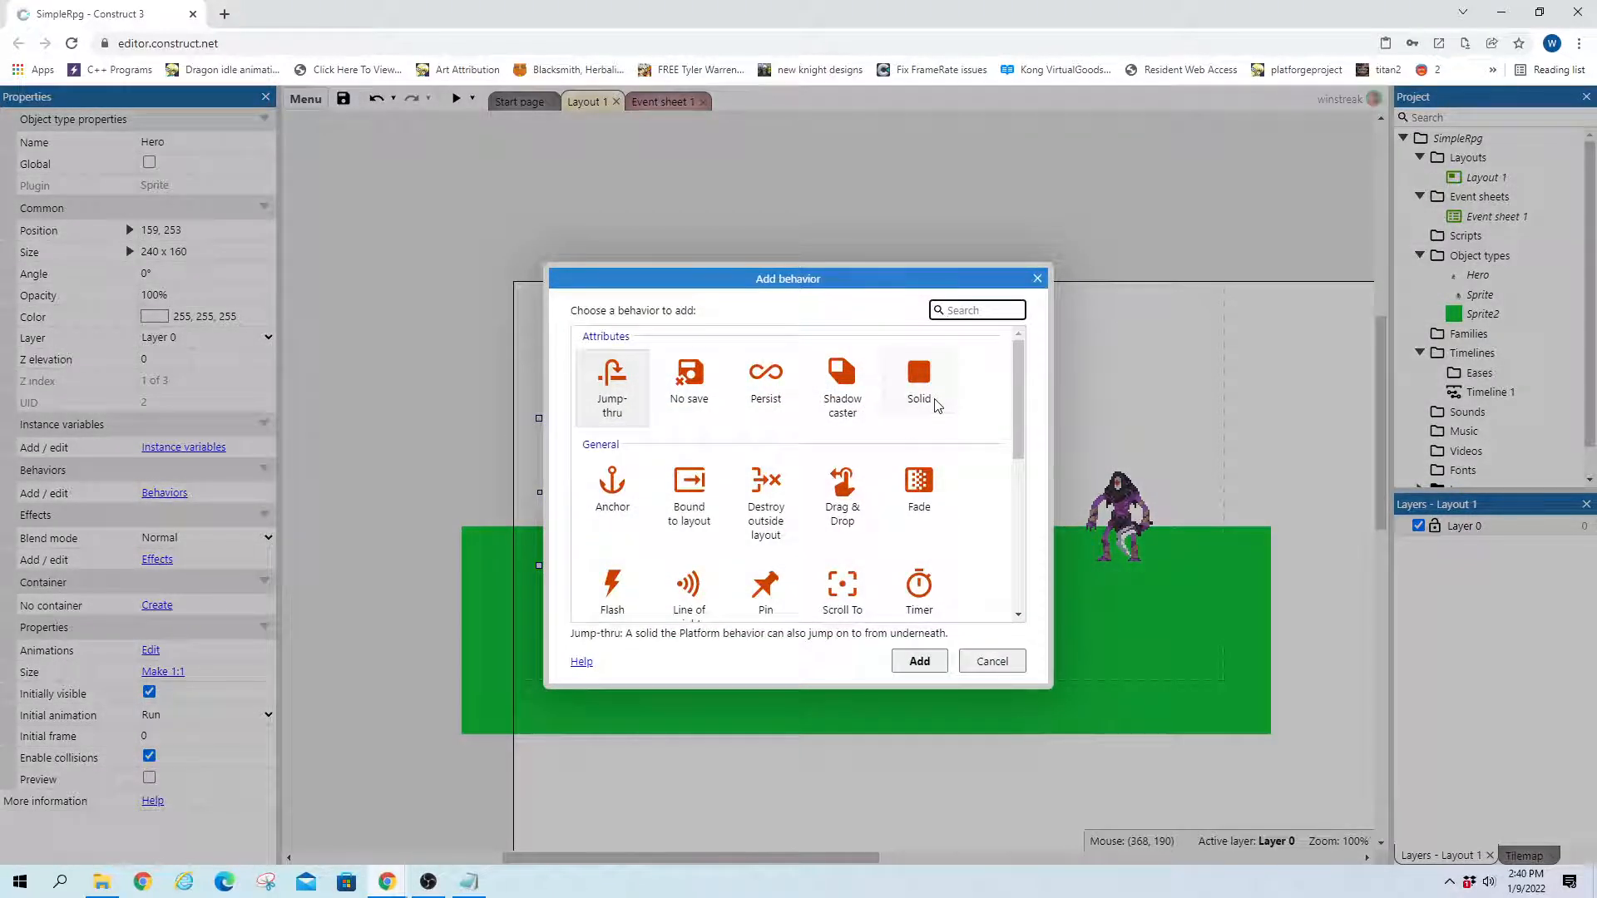
{"action": "type", "text": "mo"}
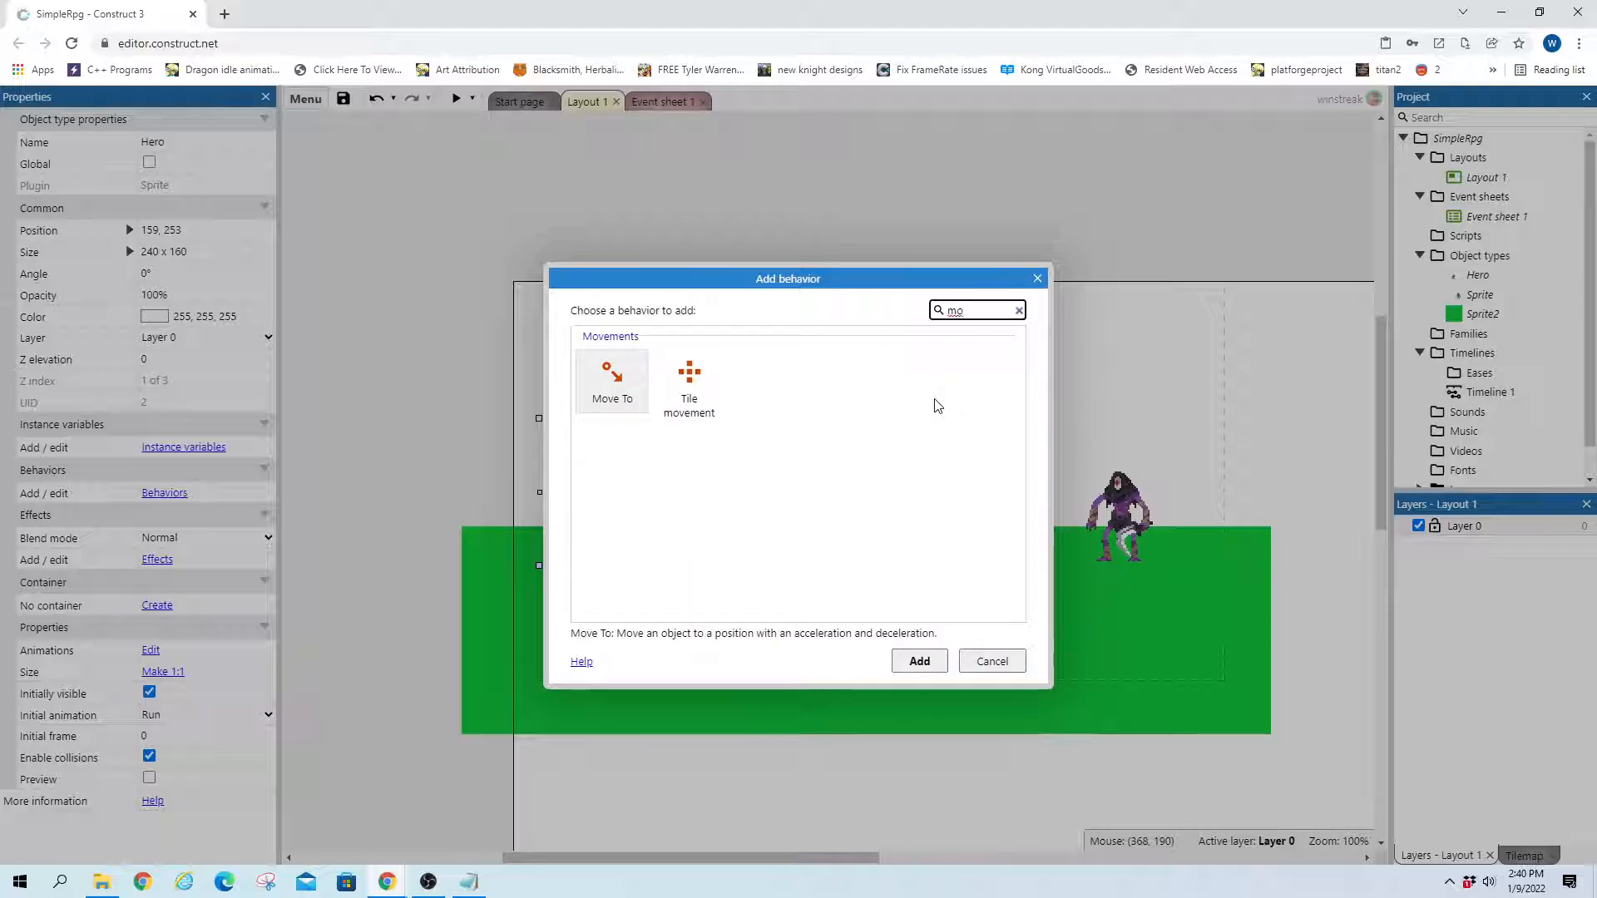
{"action": "double_click", "coordinate": [632, 388]}
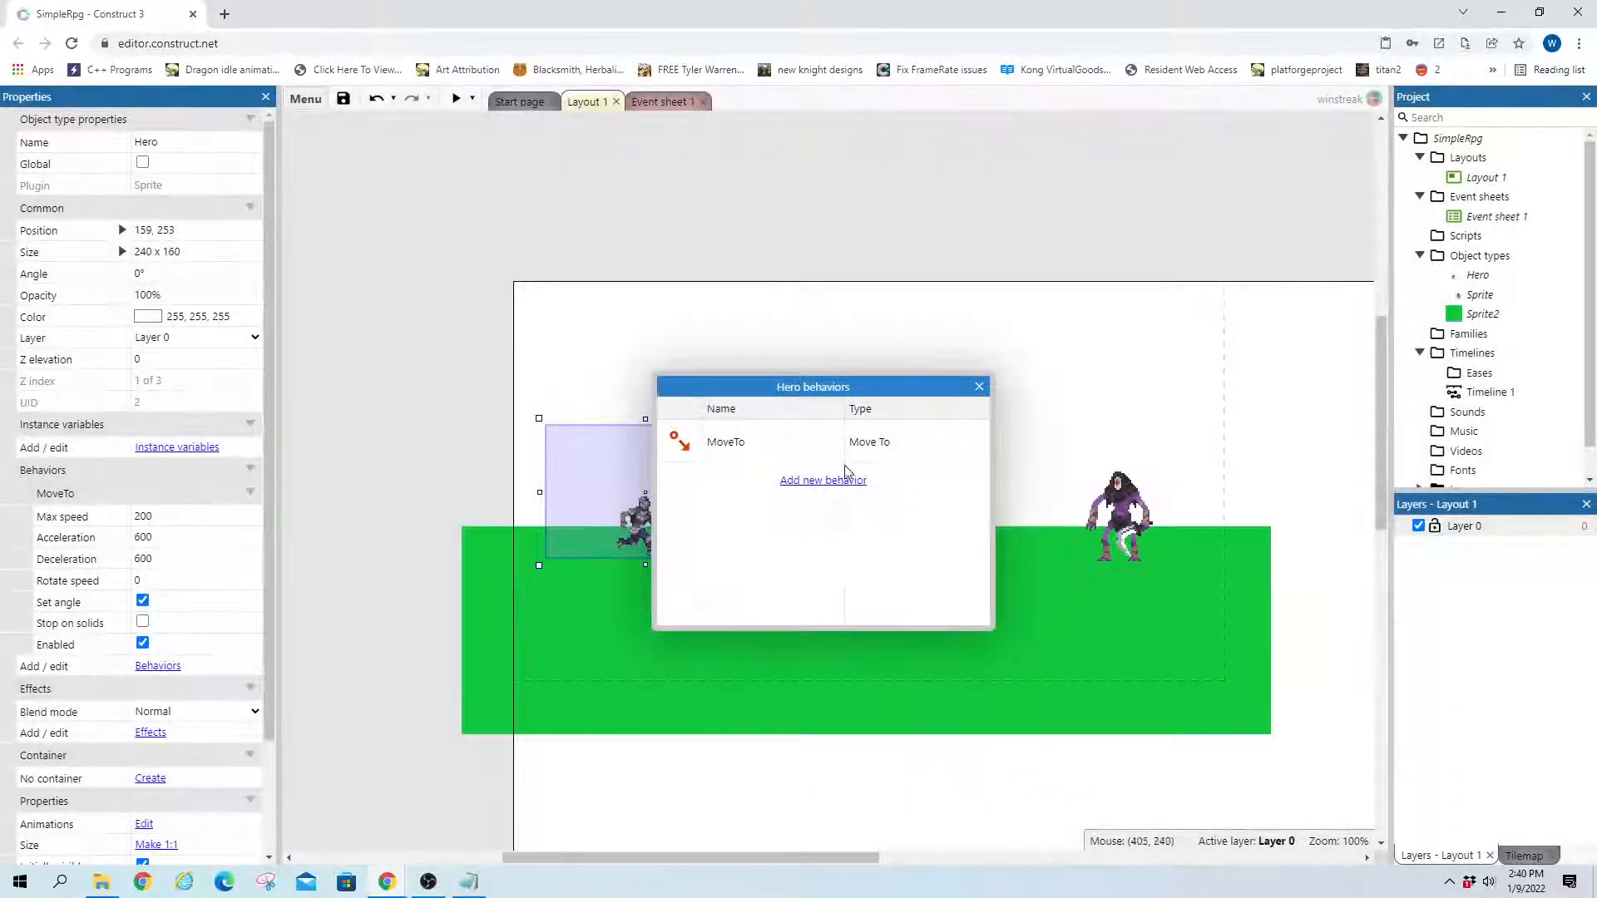
{"action": "left_click", "coordinate": [979, 387]}
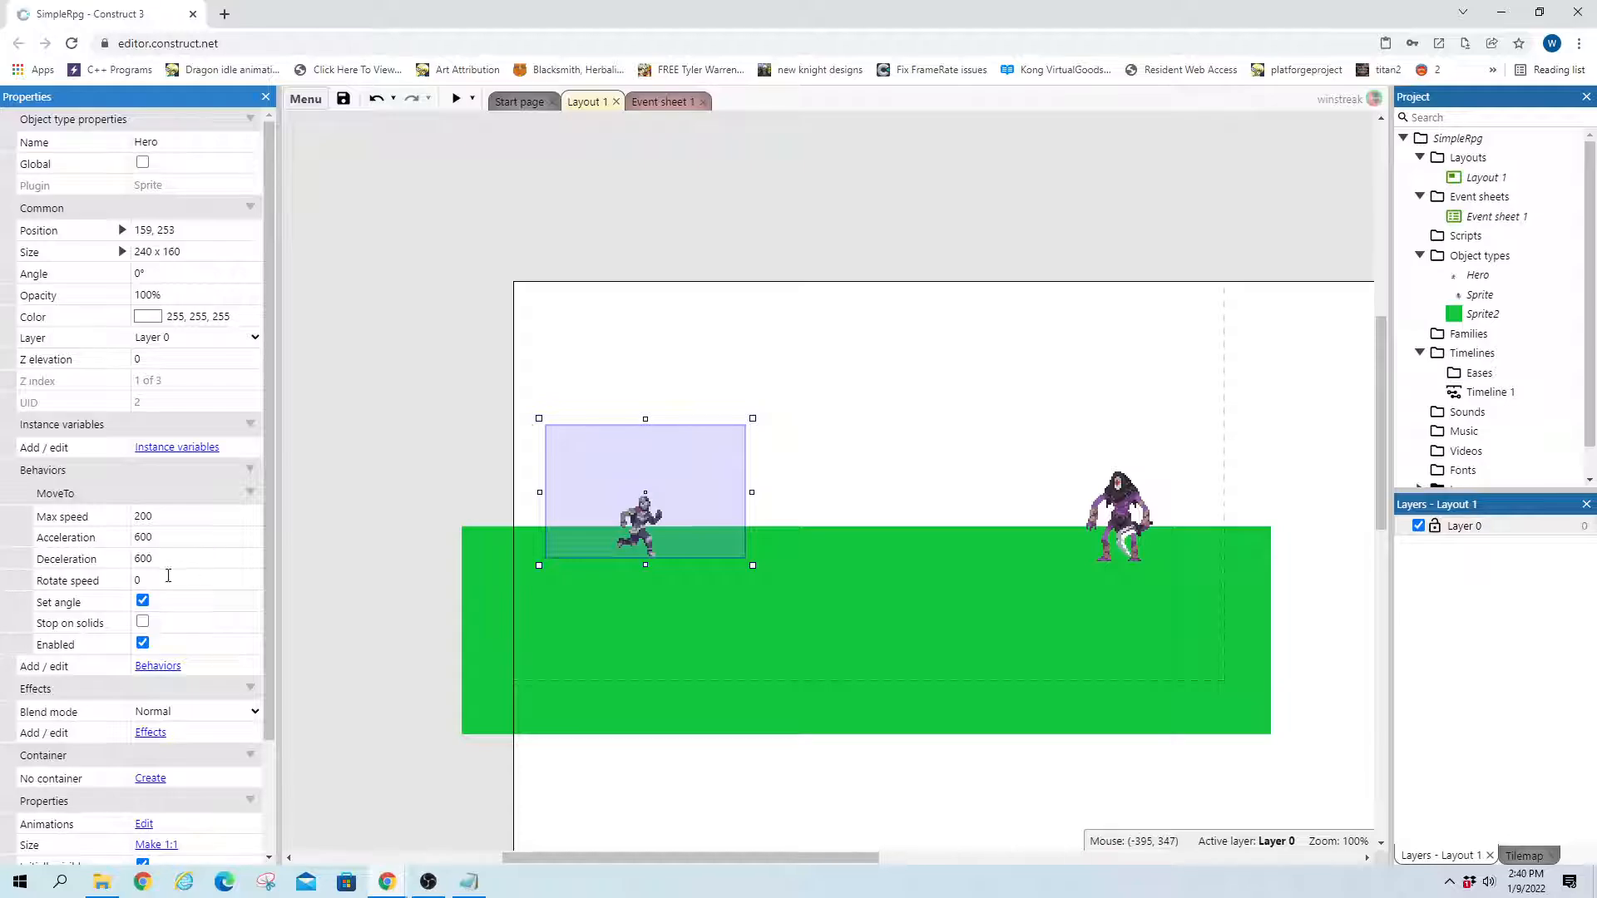
Set the Hero's MoveTo acceleration and deceleration to 0 and shift the sprite to about 147, 244
{"action": "left_click", "coordinate": [166, 538]}
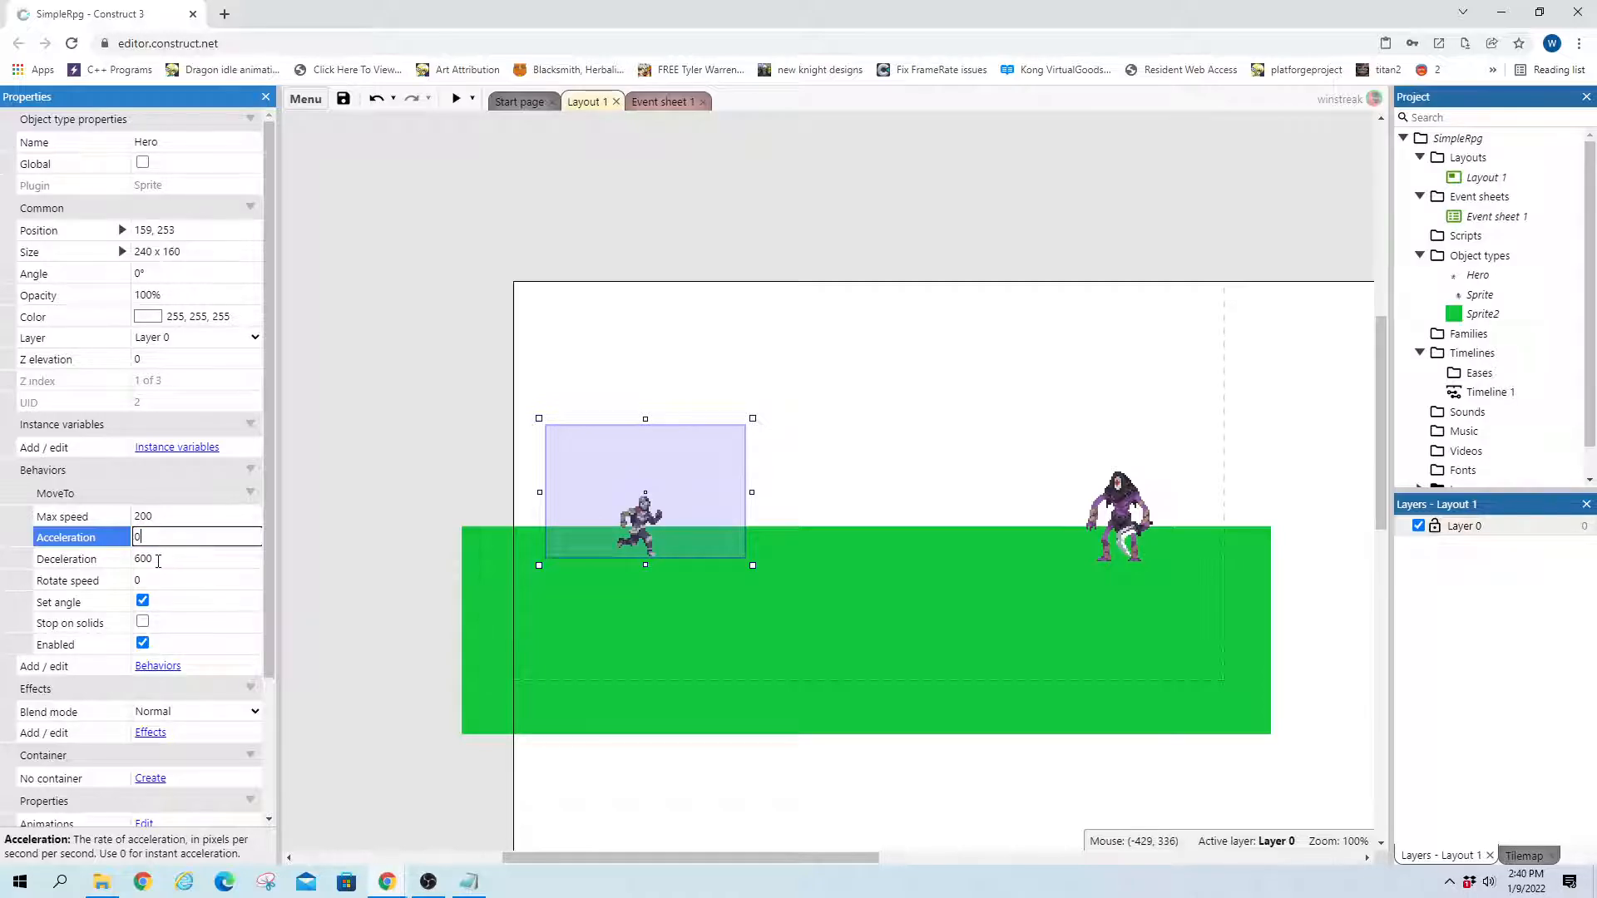
{"action": "left_click", "coordinate": [158, 559]}
{"action": "type", "text": "0"}
{"action": "left_click", "coordinate": [175, 539]}
{"action": "left_click_drag", "start_coordinate": [656, 536], "coordinate": [646, 528]}
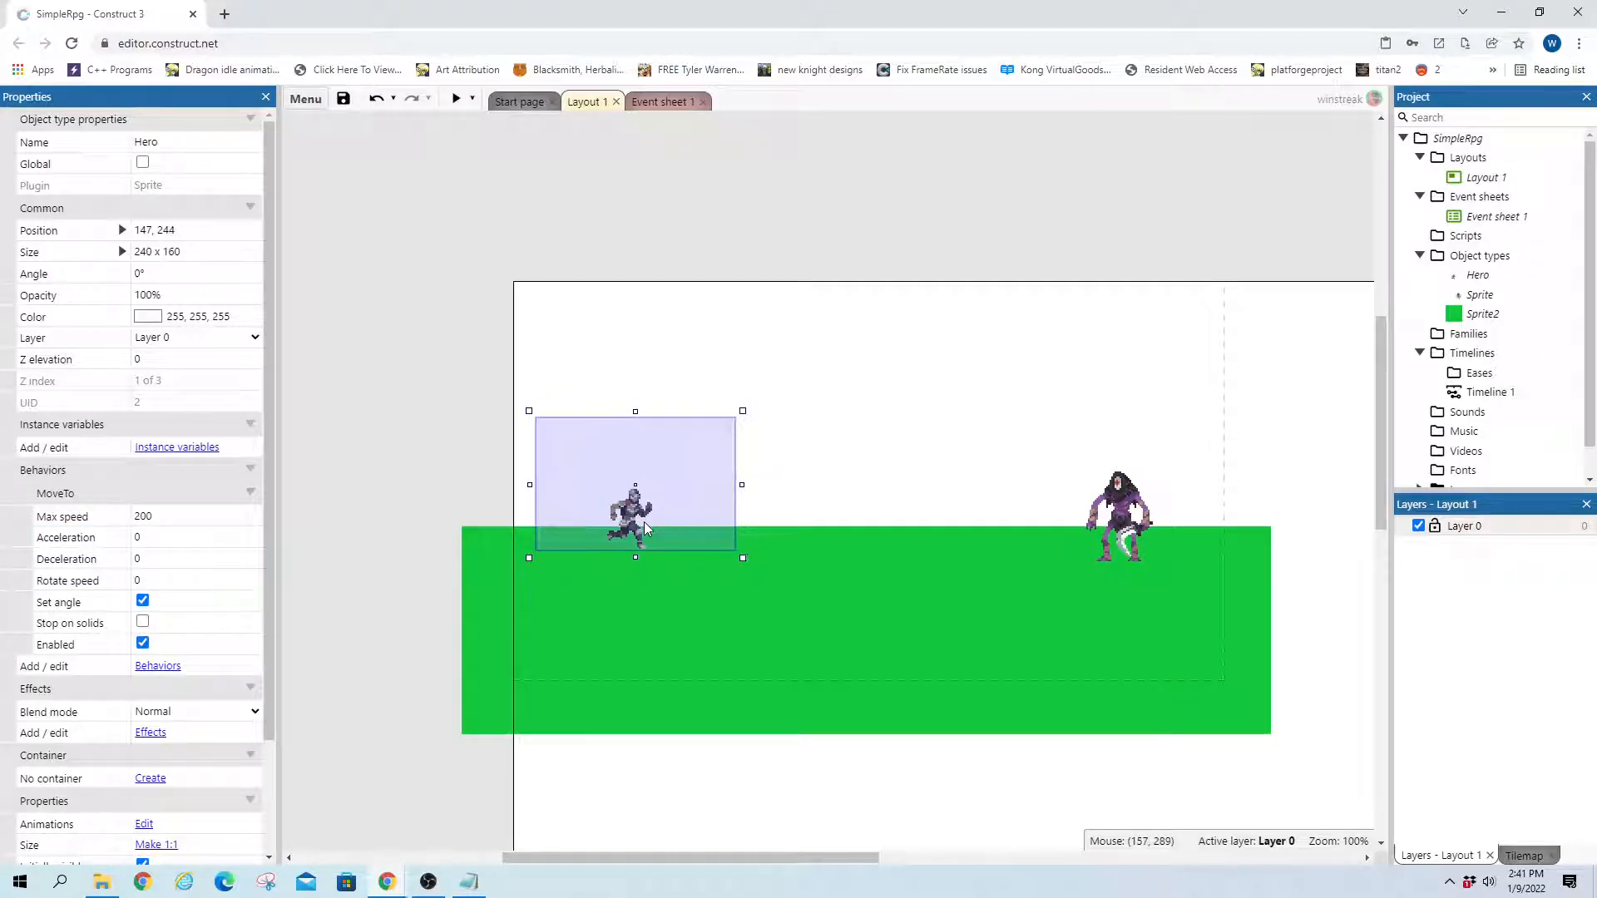
{"action": "left_click", "coordinate": [709, 146]}
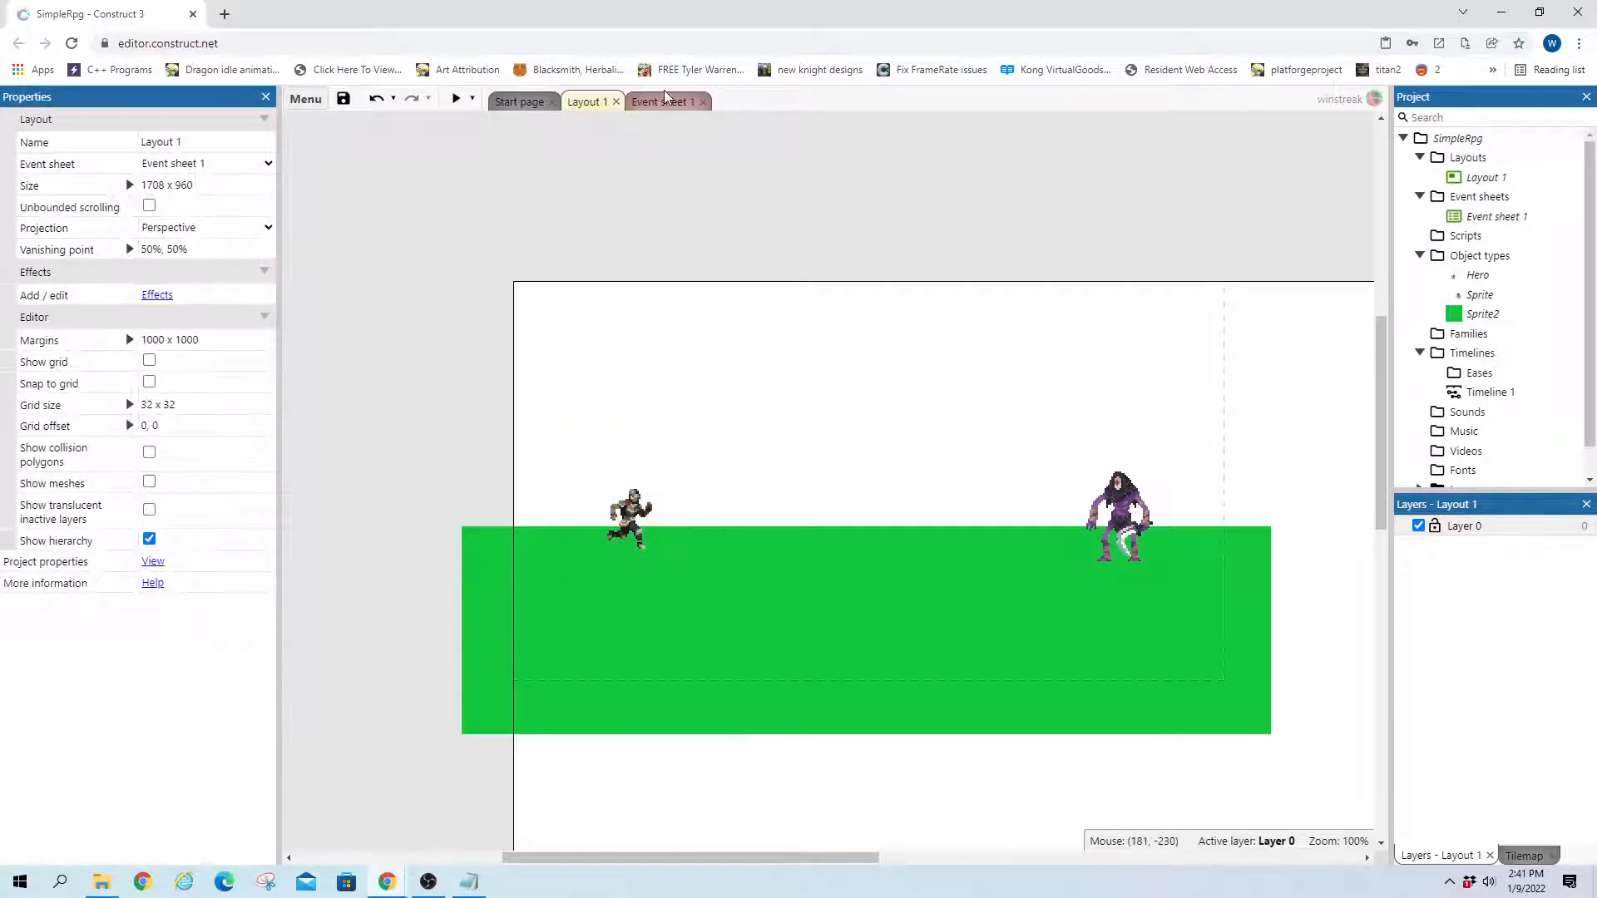
Create an event in Event sheet 1 with the System condition On start of layout
{"action": "left_click", "coordinate": [665, 101]}
{"action": "left_click", "coordinate": [341, 152]}
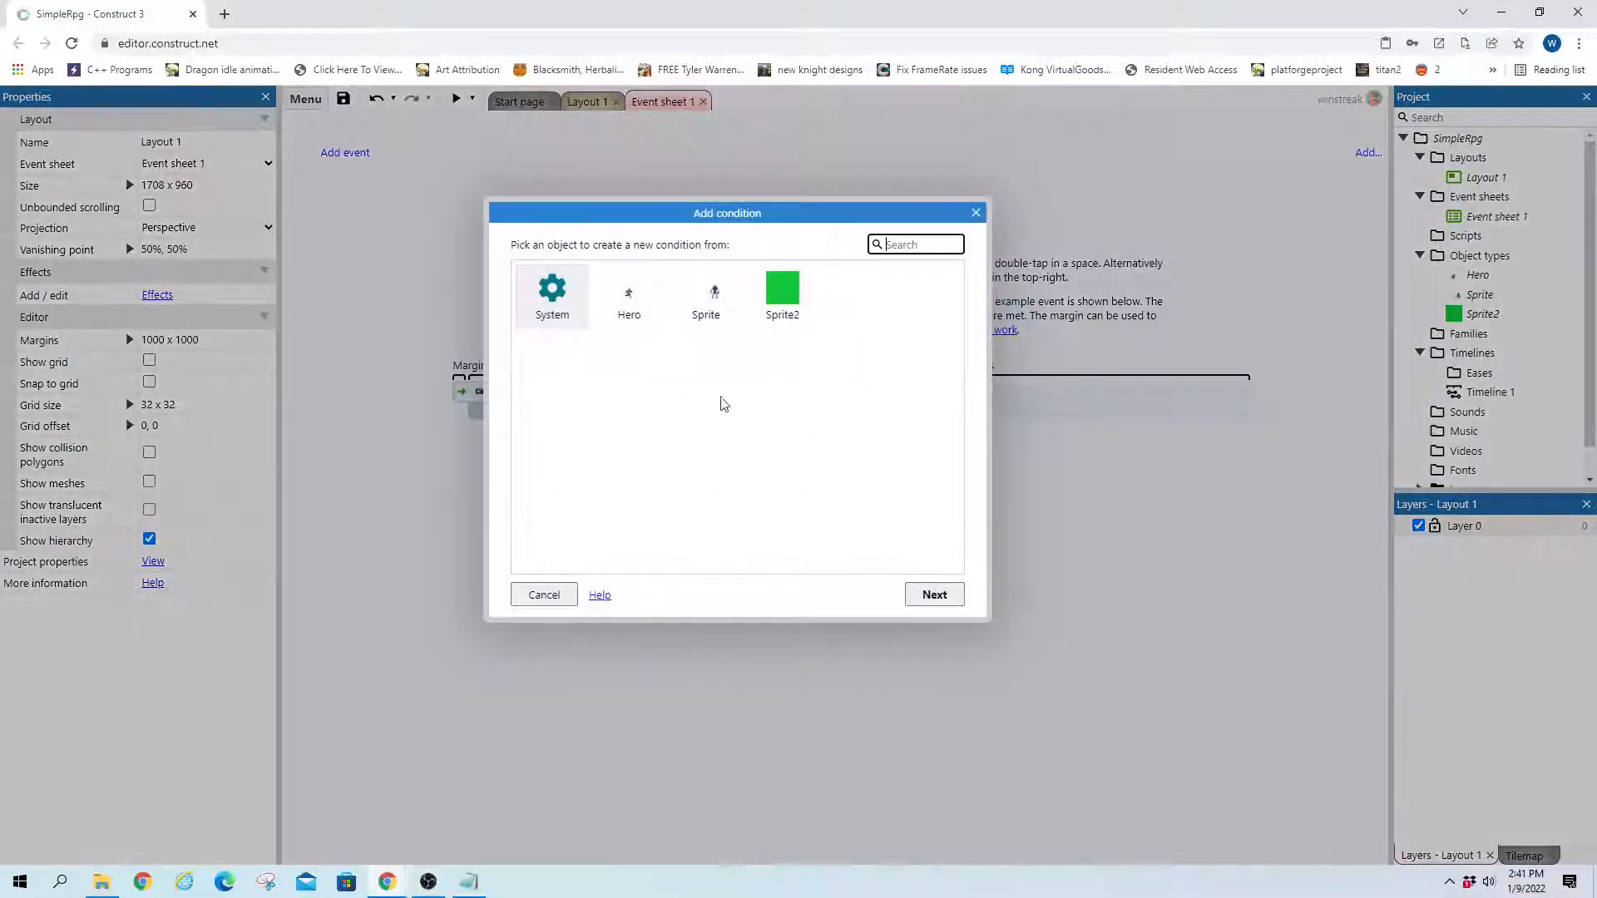
{"action": "double_click", "coordinate": [570, 322]}
{"action": "type", "text": "lay"}
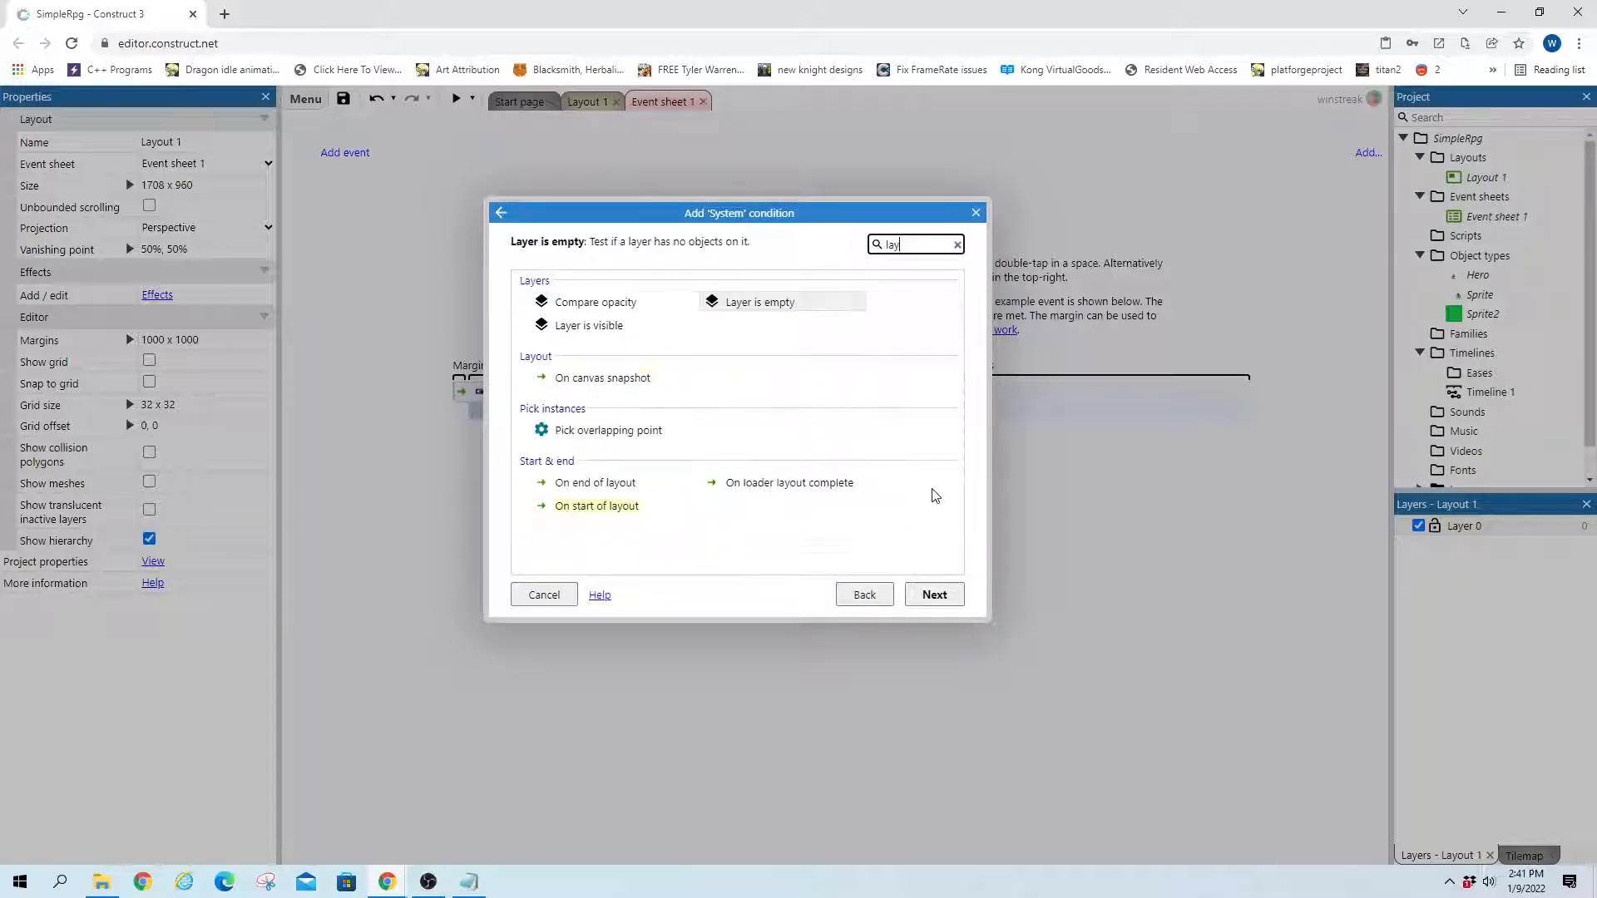
{"action": "double_click", "coordinate": [582, 511]}
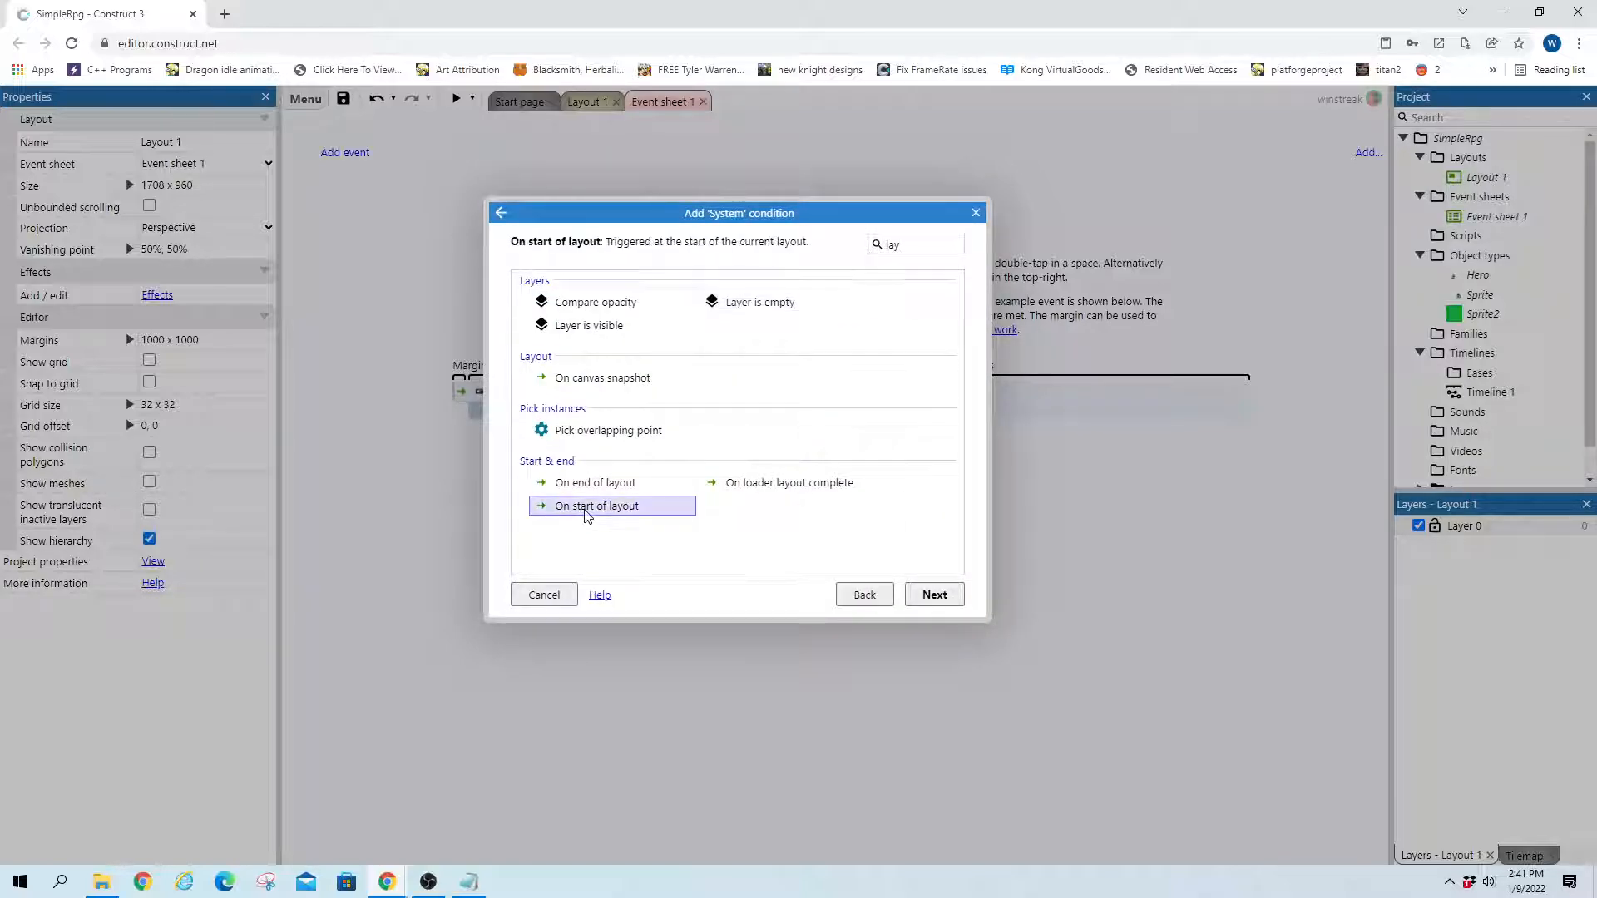
Start adding the Hero's MoveTo action Move to object to the On start of layout event
{"action": "left_click", "coordinate": [599, 126]}
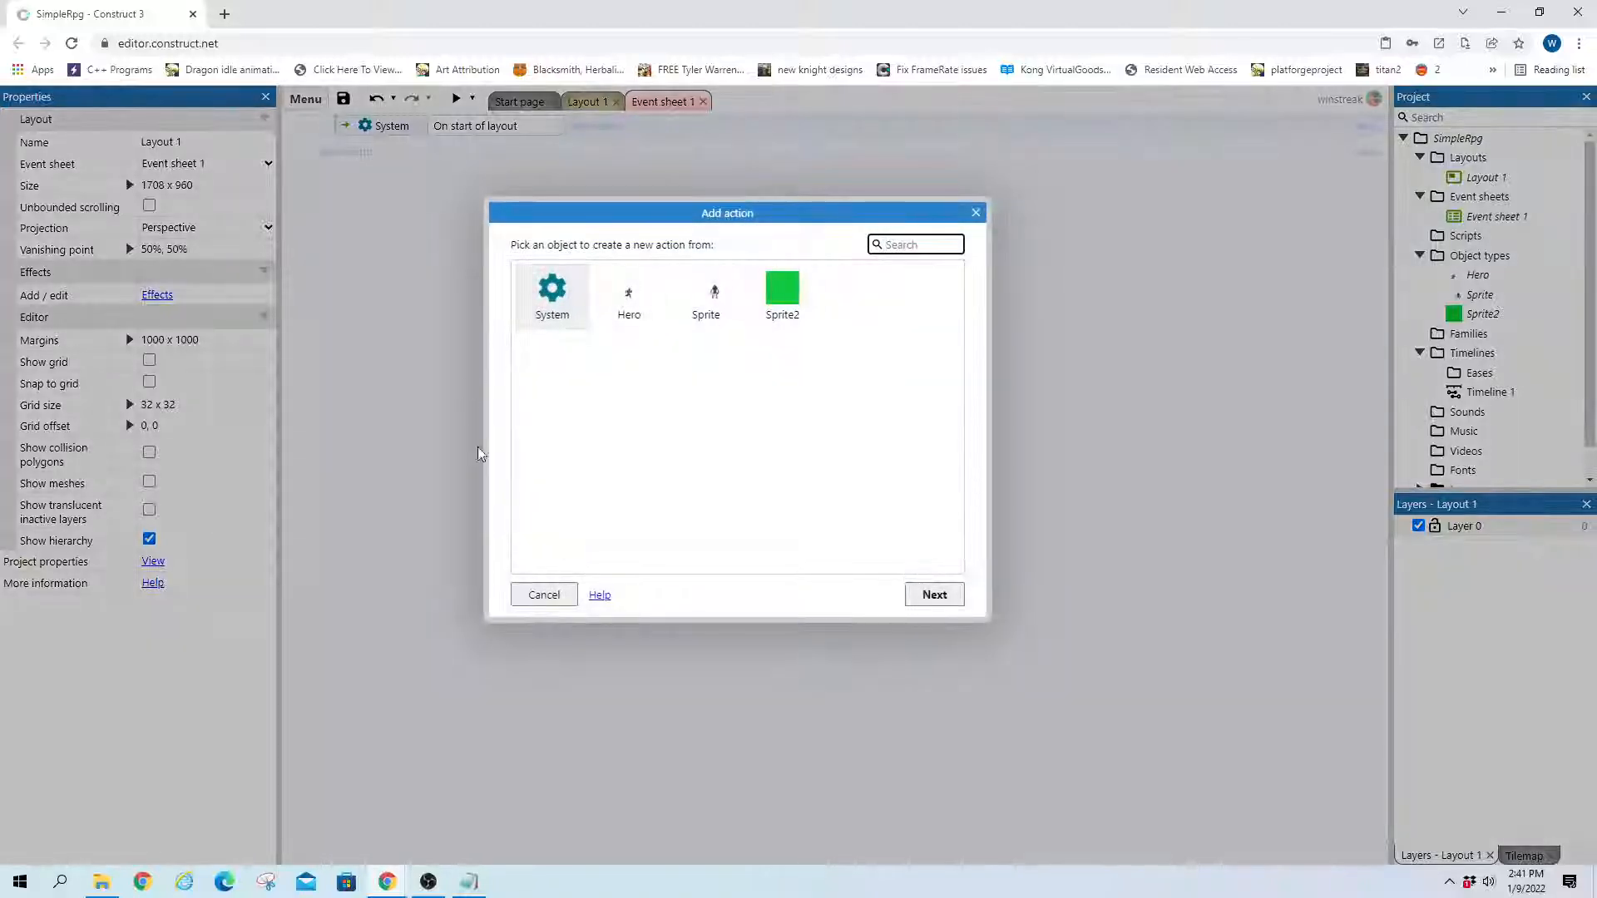
{"action": "double_click", "coordinate": [629, 311]}
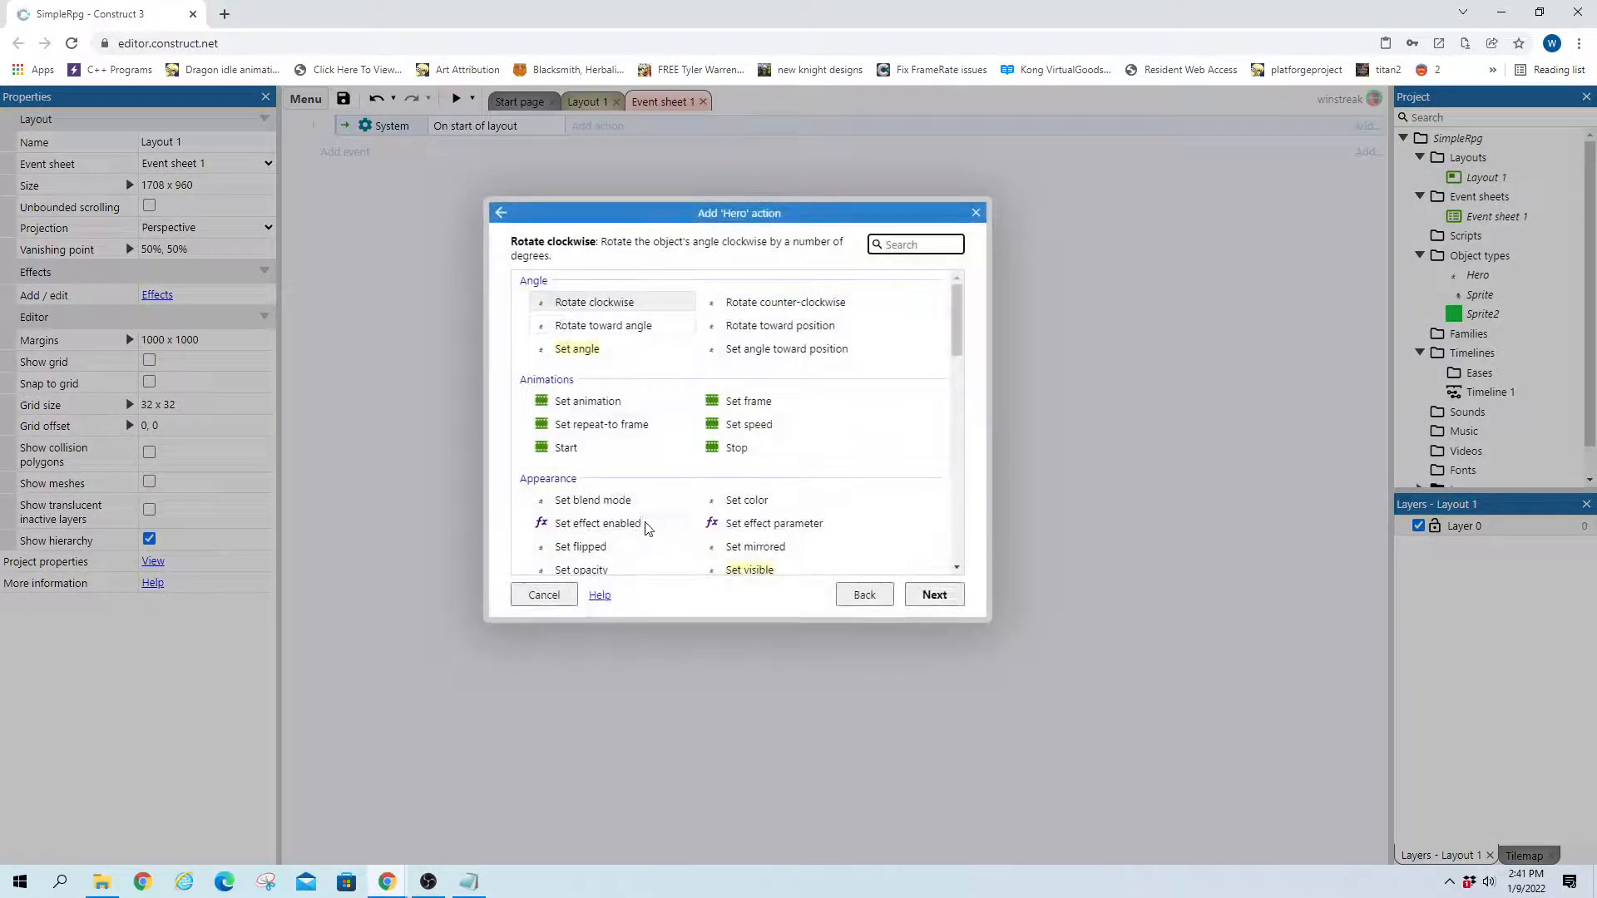
{"action": "type", "text": "mo"}
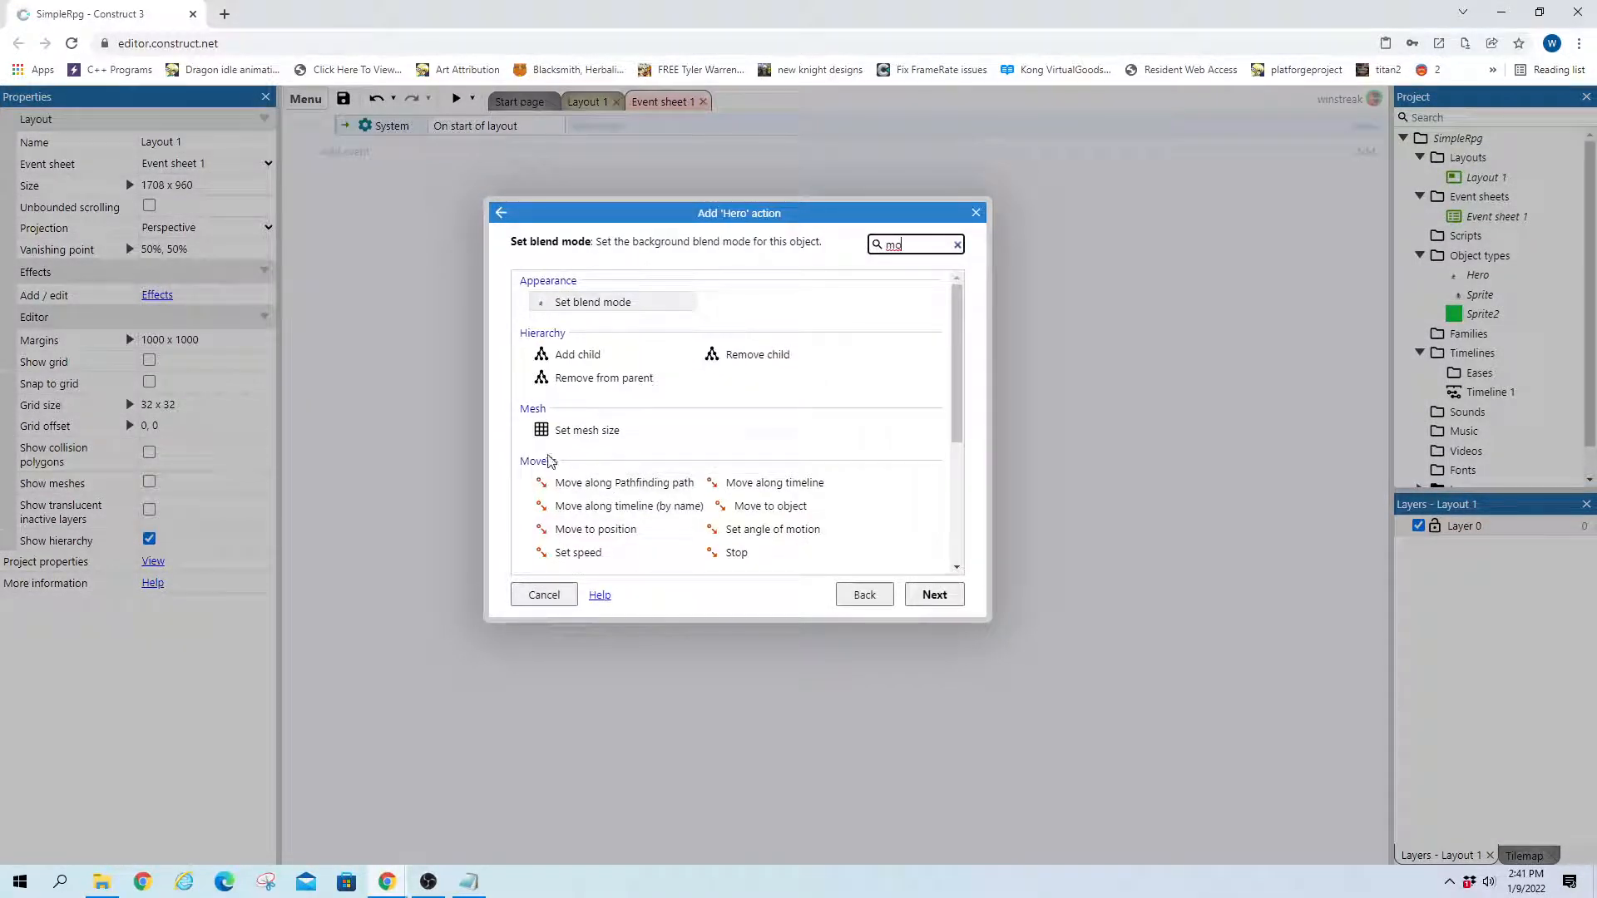
{"action": "scroll", "coordinate": [927, 508], "scroll_direction": "down", "scroll_amount": 2}
{"action": "scroll", "coordinate": [898, 495], "scroll_direction": "up", "scroll_amount": 2}
{"action": "scroll", "coordinate": [865, 483], "scroll_direction": "down", "scroll_amount": 3}
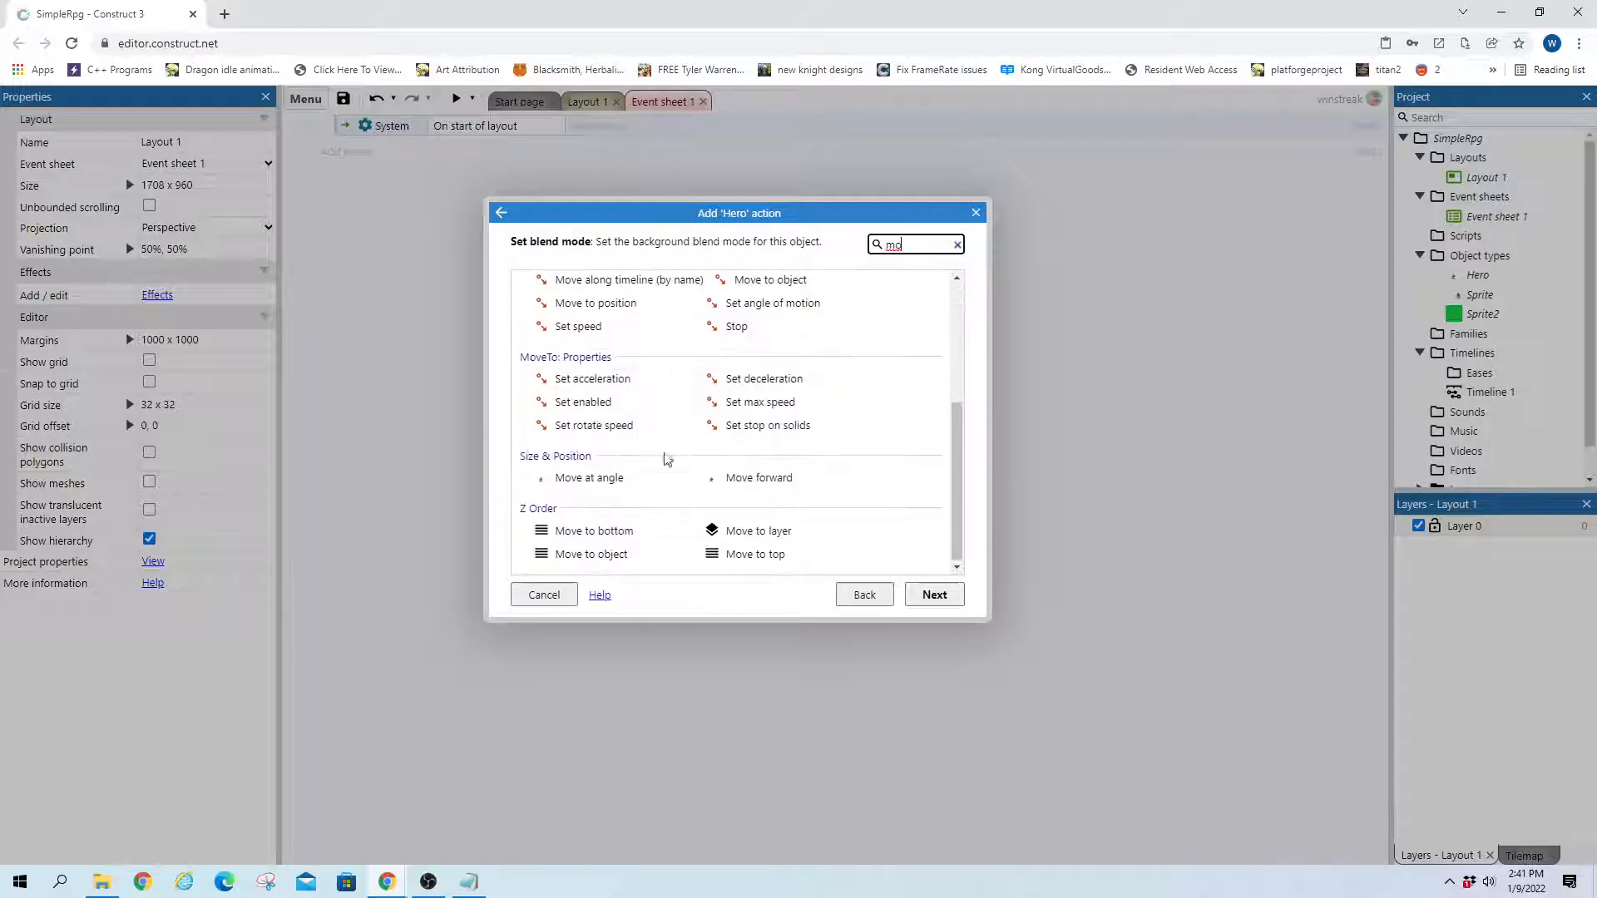
{"action": "scroll", "coordinate": [826, 463], "scroll_direction": "up", "scroll_amount": 1}
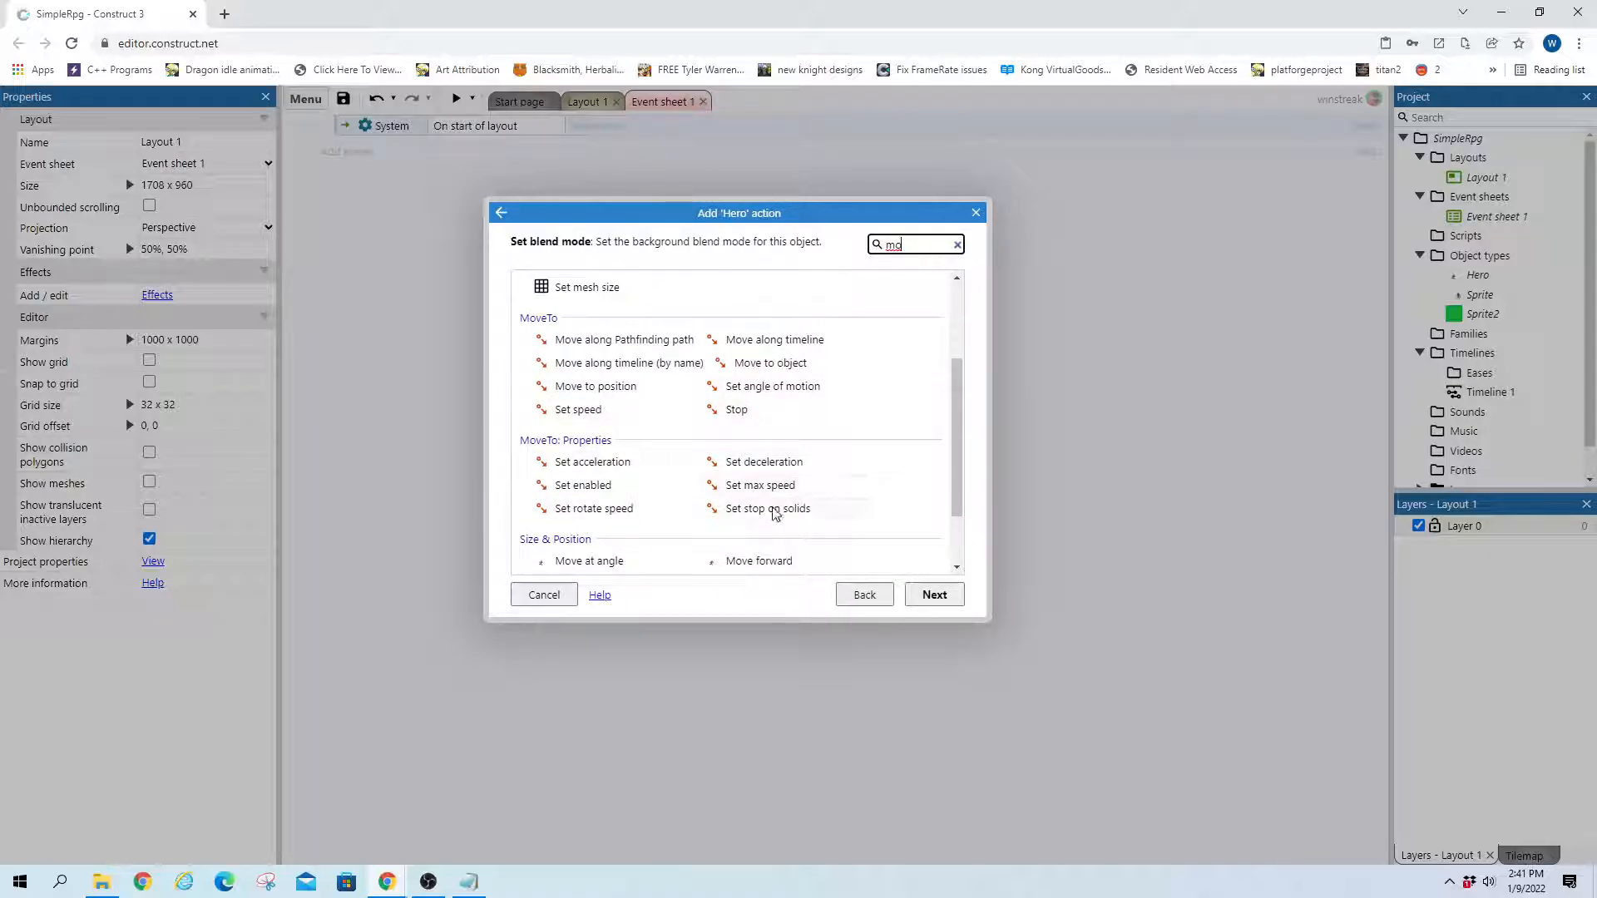
{"action": "double_click", "coordinate": [768, 363]}
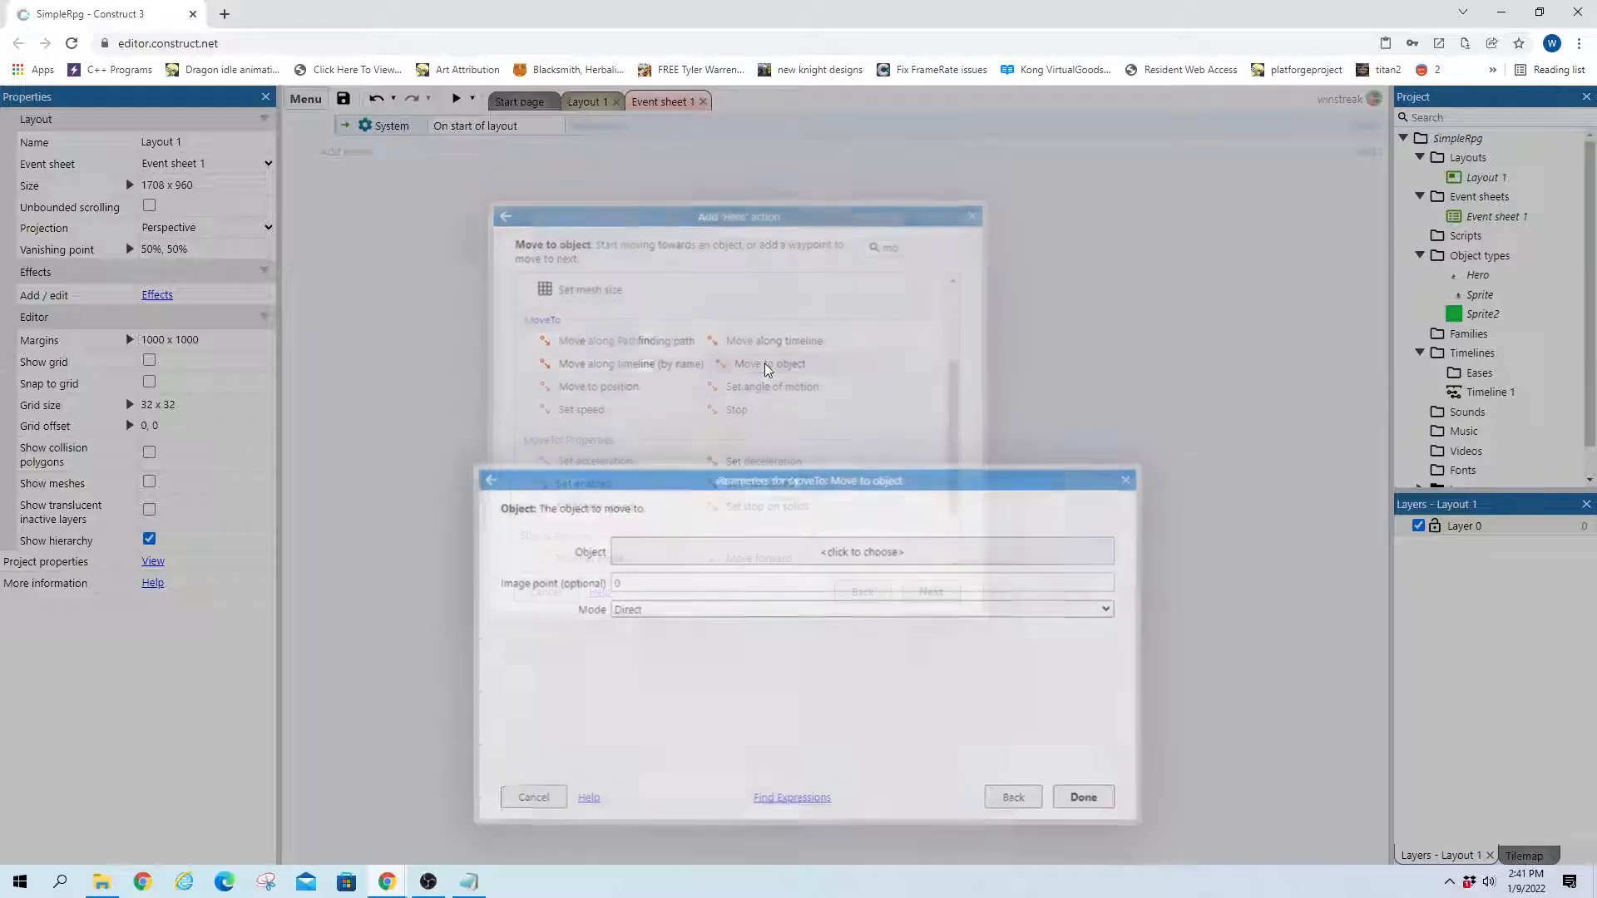
Set the Move to object action's target to Sprite with Direct mode and finish adding it
{"action": "left_click", "coordinate": [754, 552]}
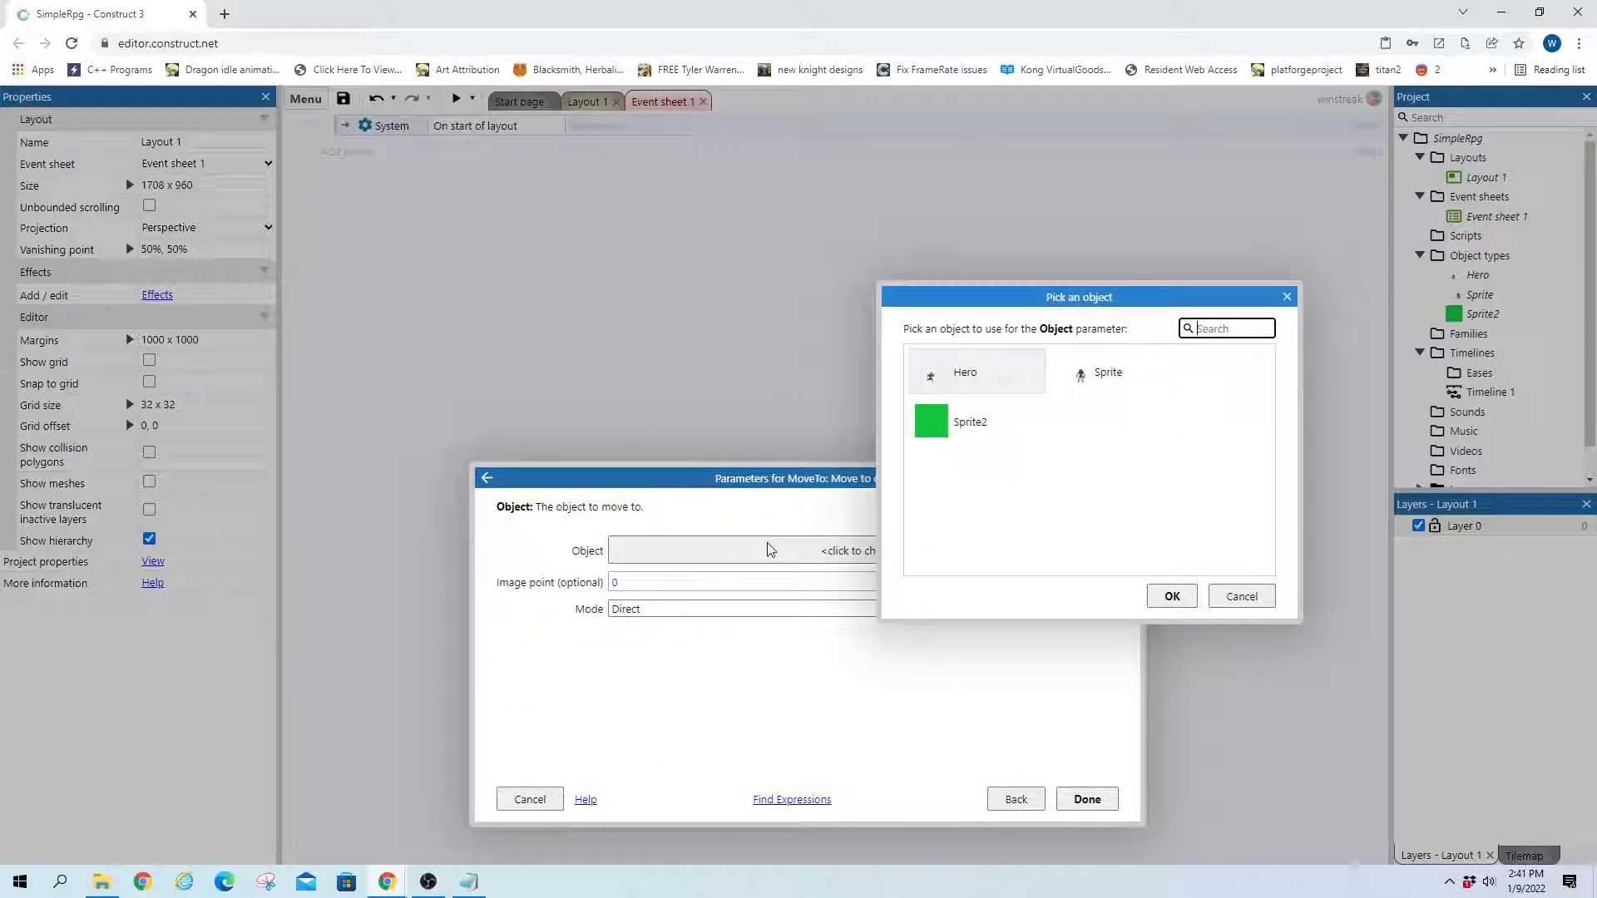
{"action": "left_click", "coordinate": [1114, 374]}
{"action": "left_click", "coordinate": [1171, 595]}
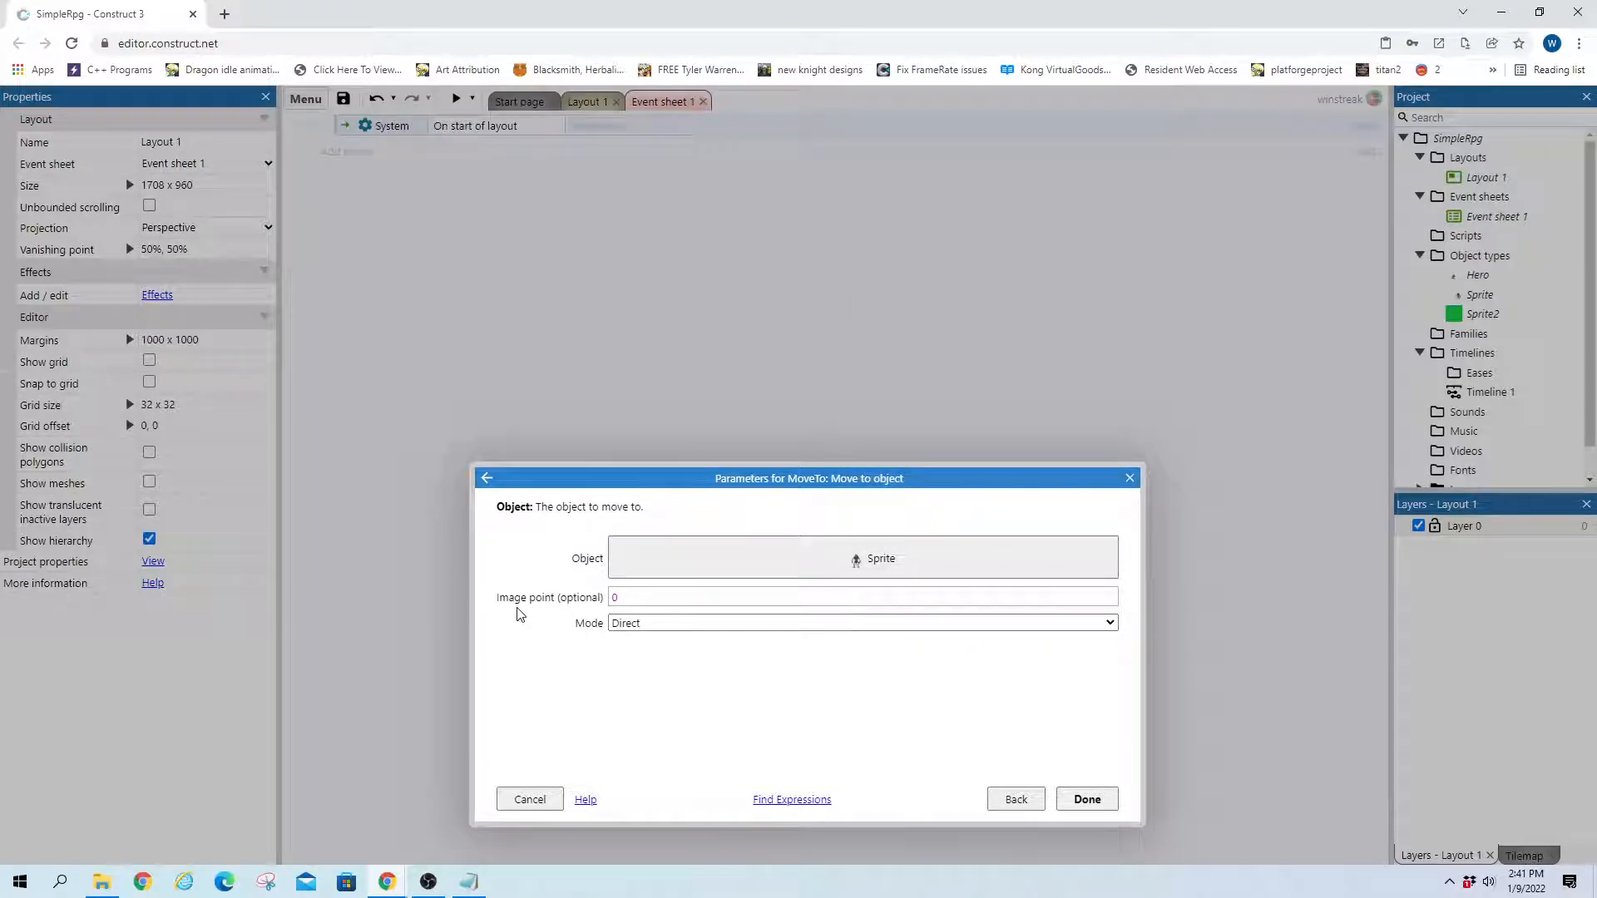
{"action": "left_click", "coordinate": [659, 625]}
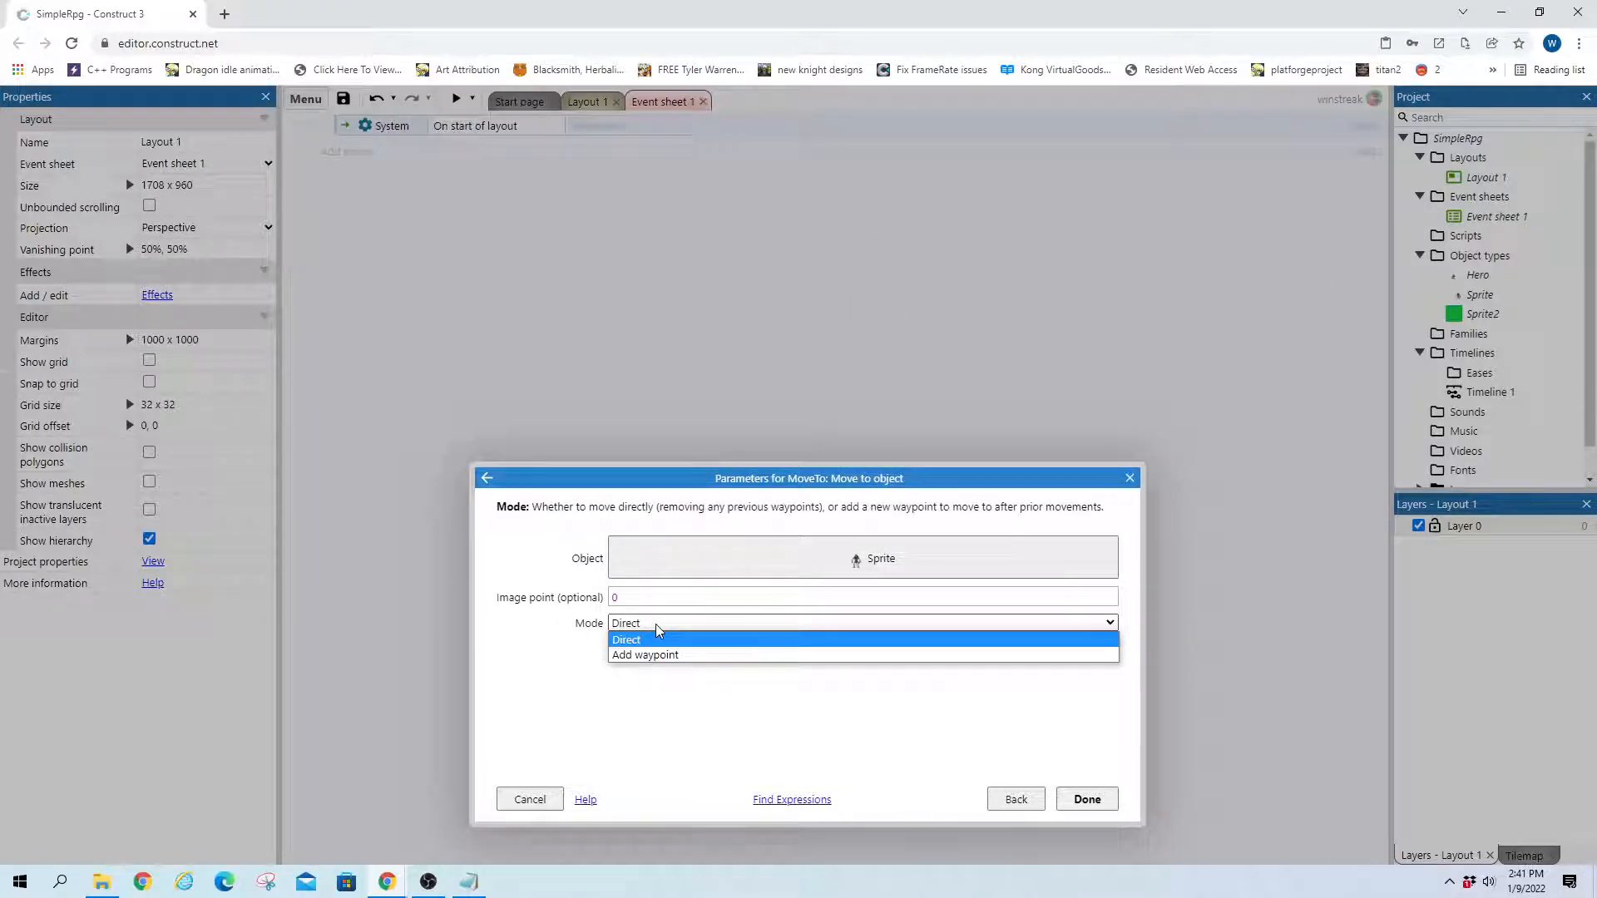
{"action": "left_click", "coordinate": [657, 639]}
{"action": "left_click", "coordinate": [1087, 799]}
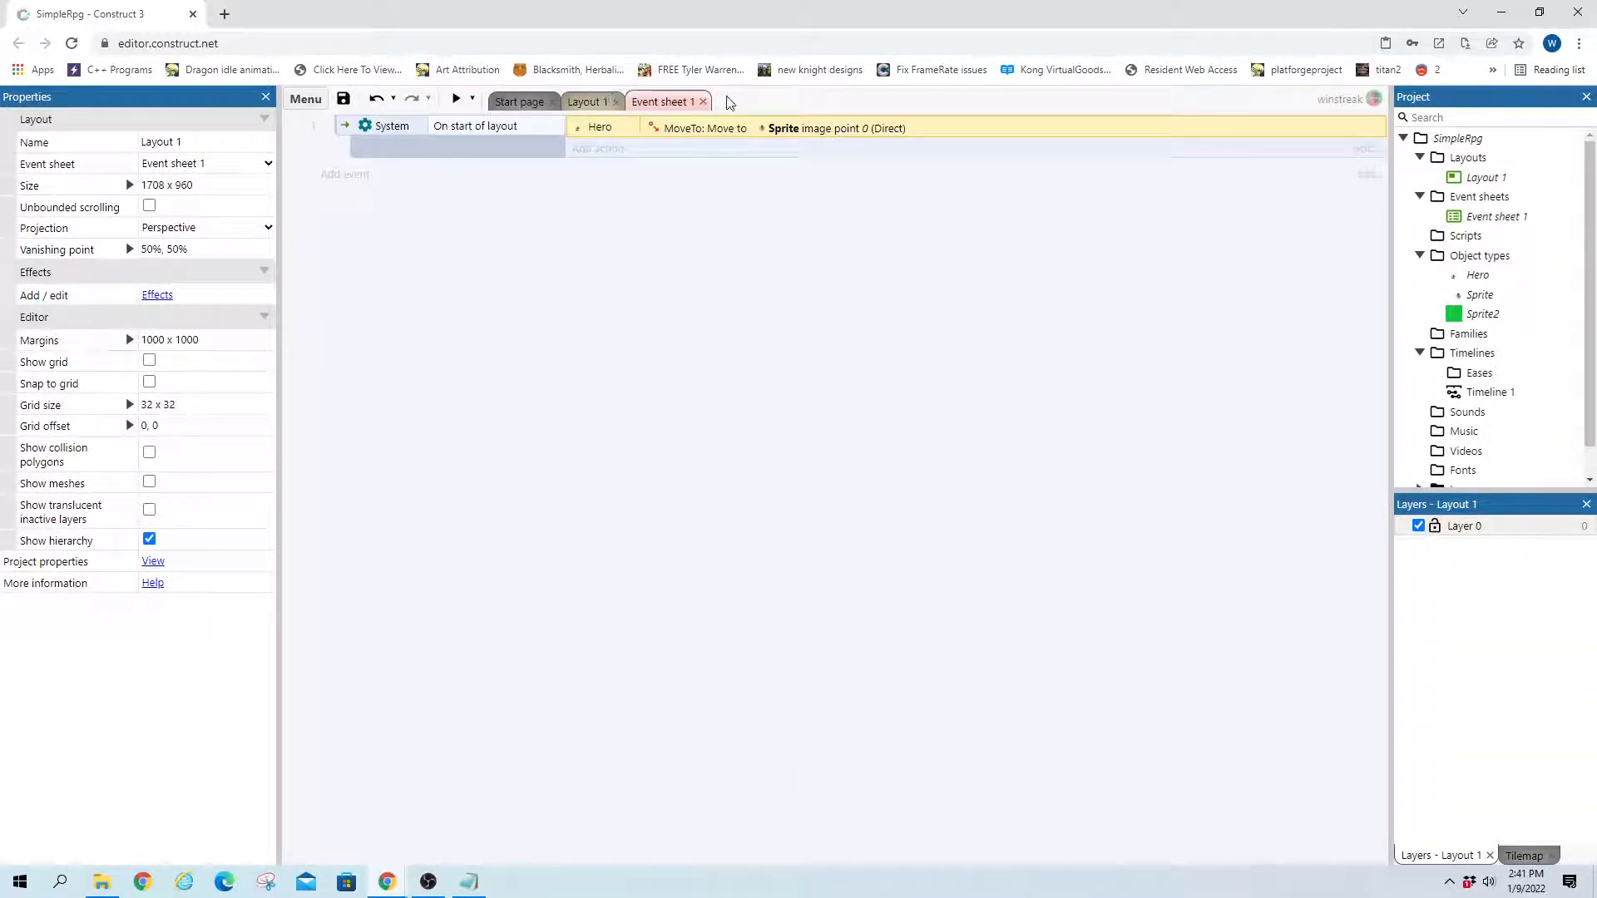
Rename the Bringer-of-Death sprite in Layout 1 as Enemy
{"action": "left_click", "coordinate": [589, 102]}
{"action": "double_click", "coordinate": [1123, 516]}
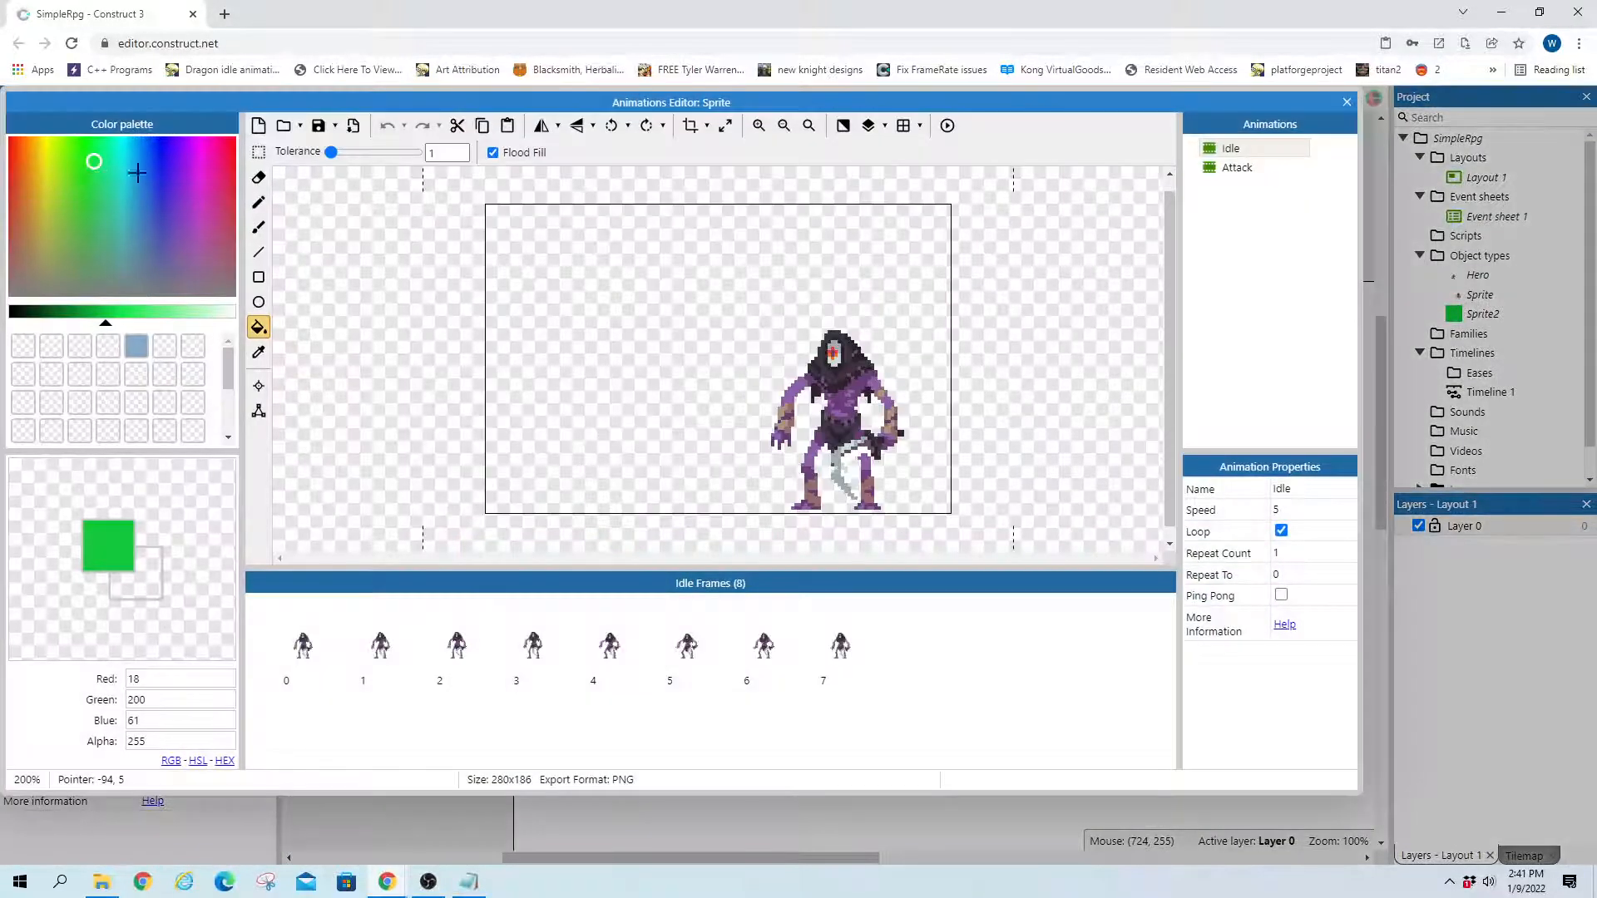
{"action": "left_click", "coordinate": [1346, 102]}
{"action": "left_click", "coordinate": [197, 141]}
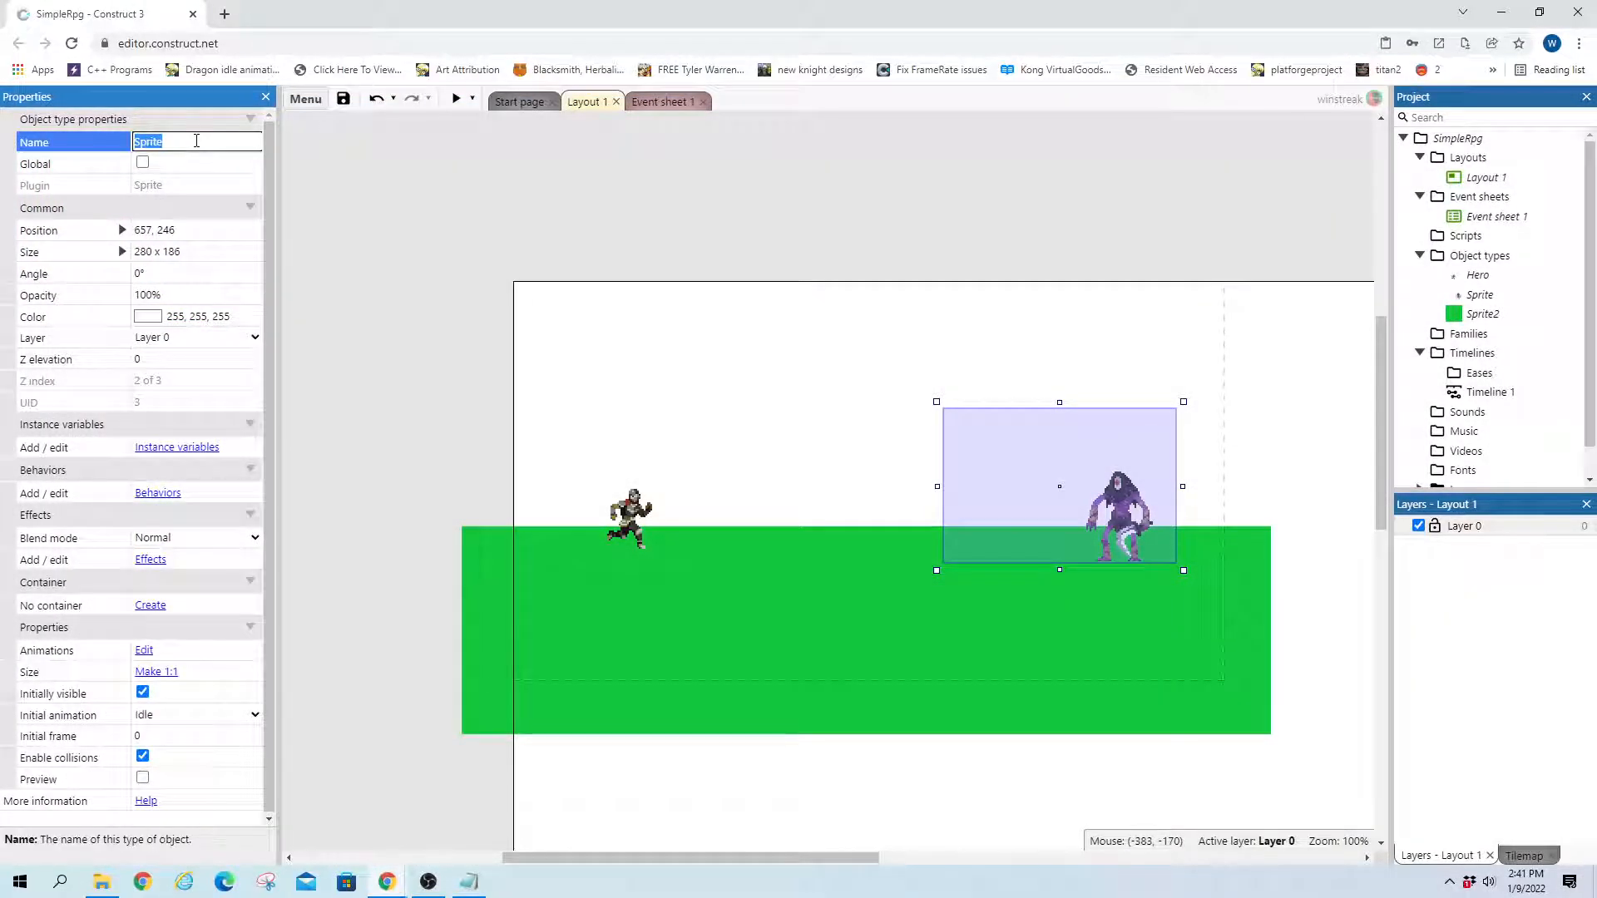
{"action": "type", "text": "Enemy"}
{"action": "key", "text": "Return"}
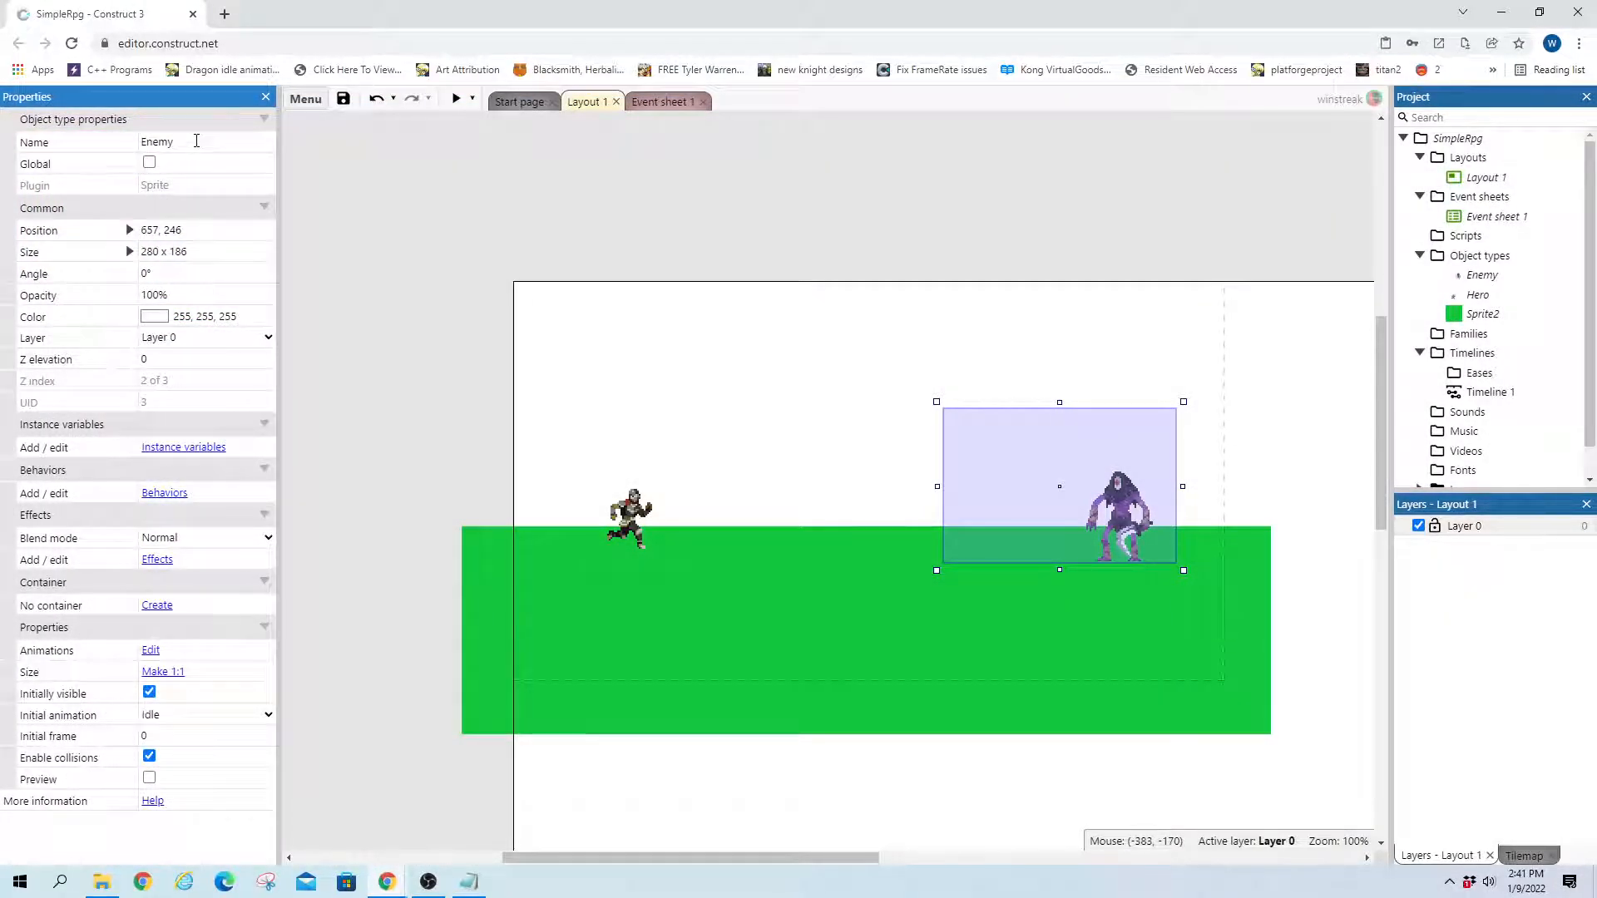
Preview the layout to check how the Hero moves toward the Enemy, and close the preview
{"action": "left_click", "coordinate": [456, 98]}
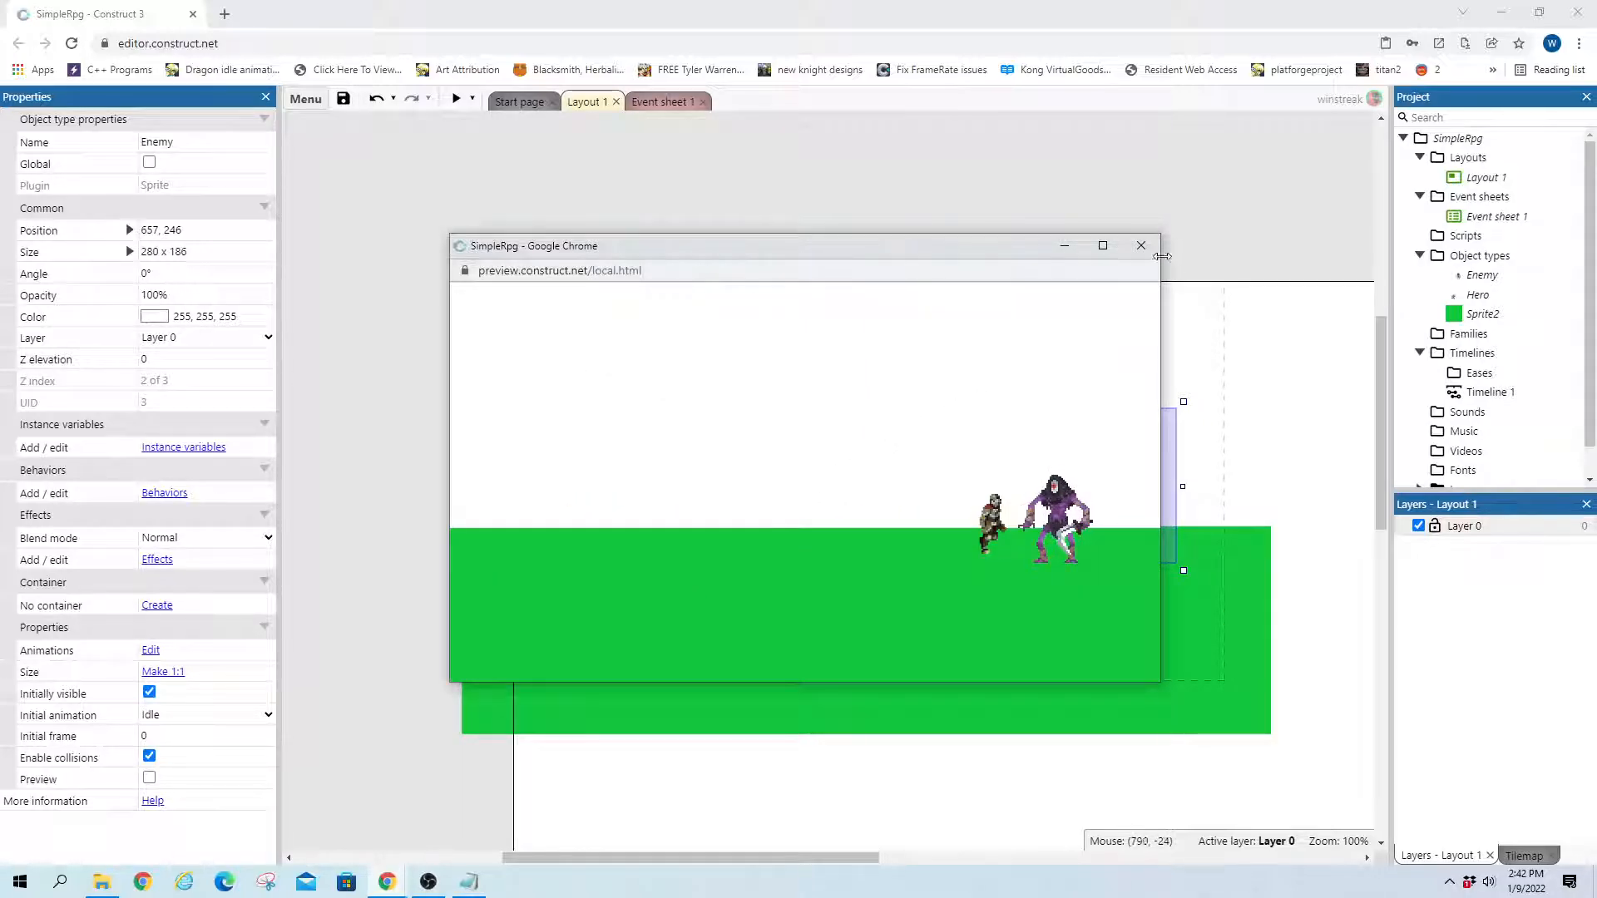
{"action": "left_click", "coordinate": [1141, 245]}
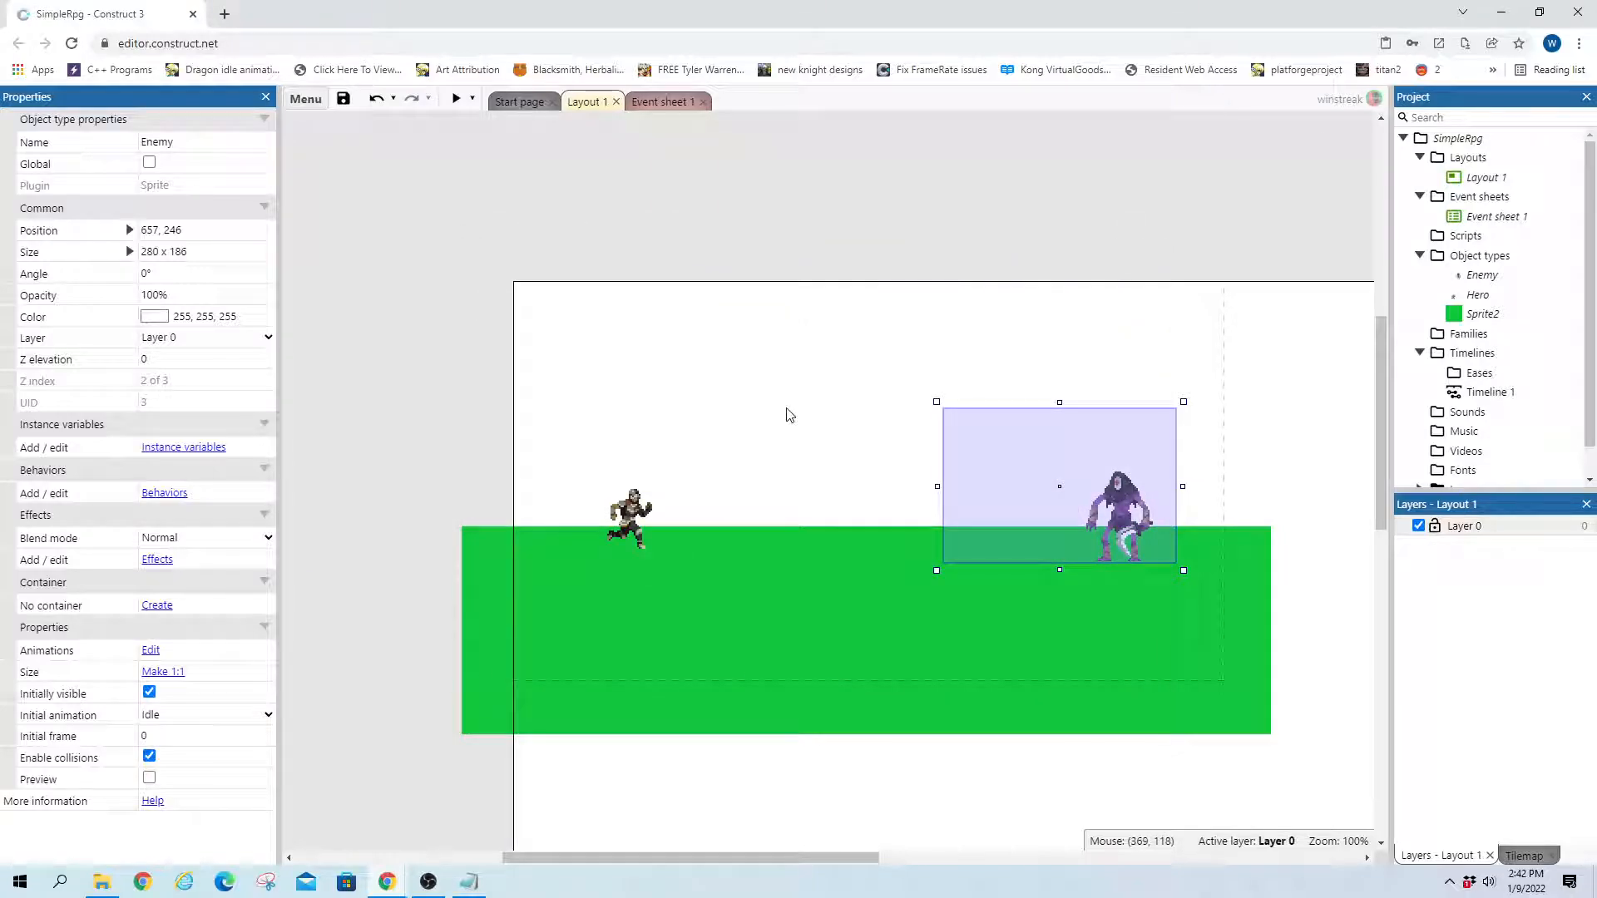
{"action": "left_click", "coordinate": [697, 197]}
Create a second event in Event sheet 1 with the Hero condition On collision with another object, using Enemy as the object
{"action": "left_click", "coordinate": [659, 102]}
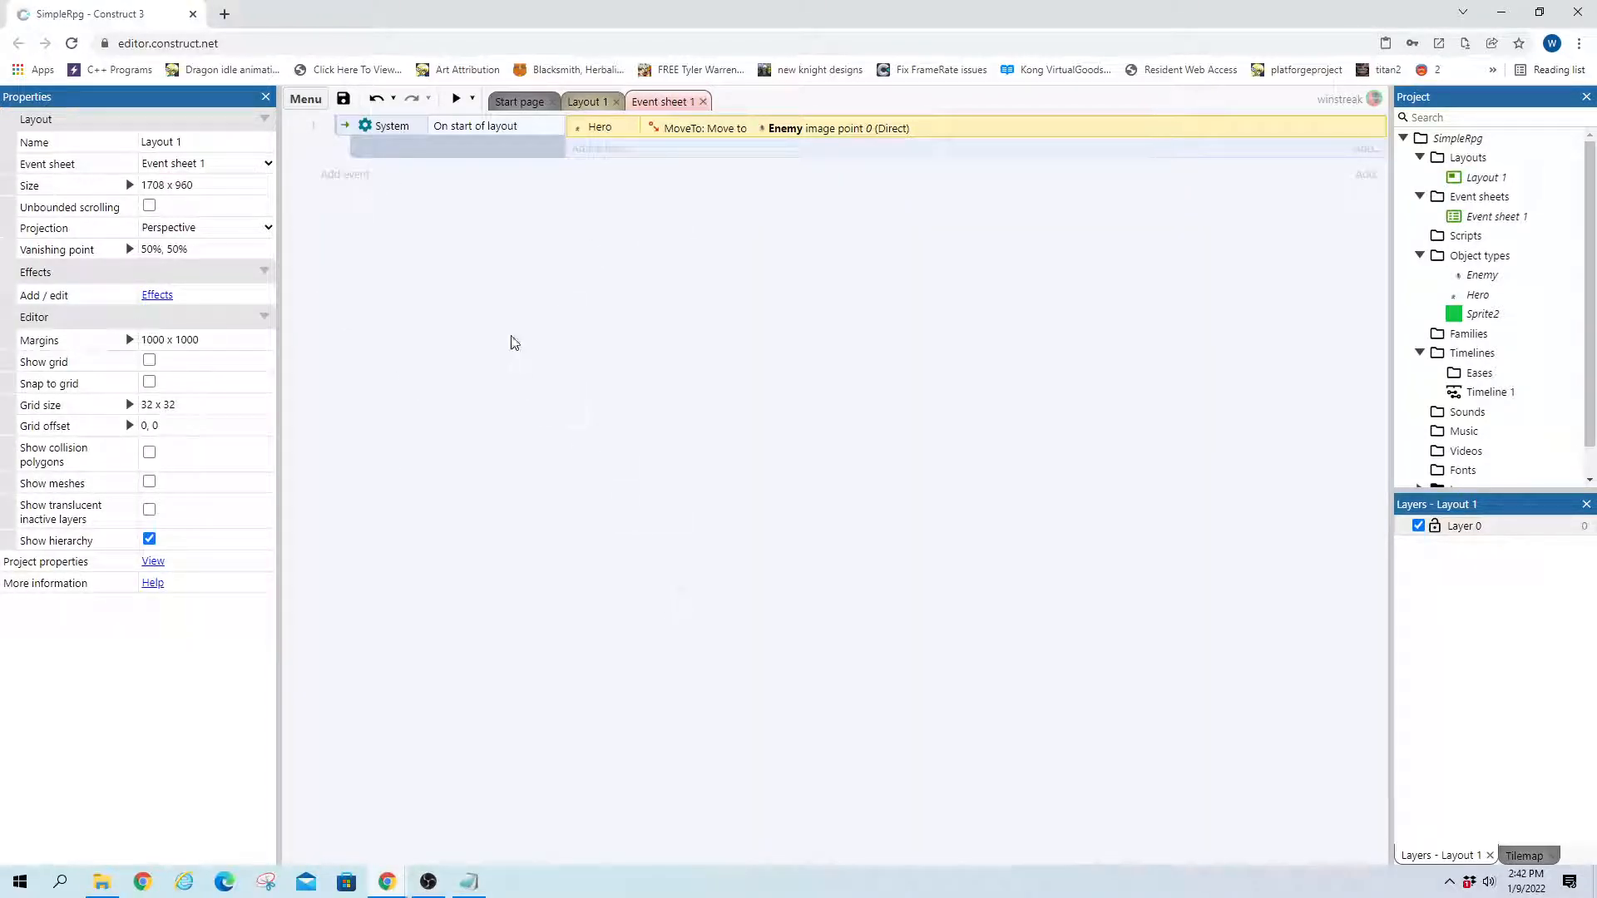
{"action": "left_click", "coordinate": [345, 194]}
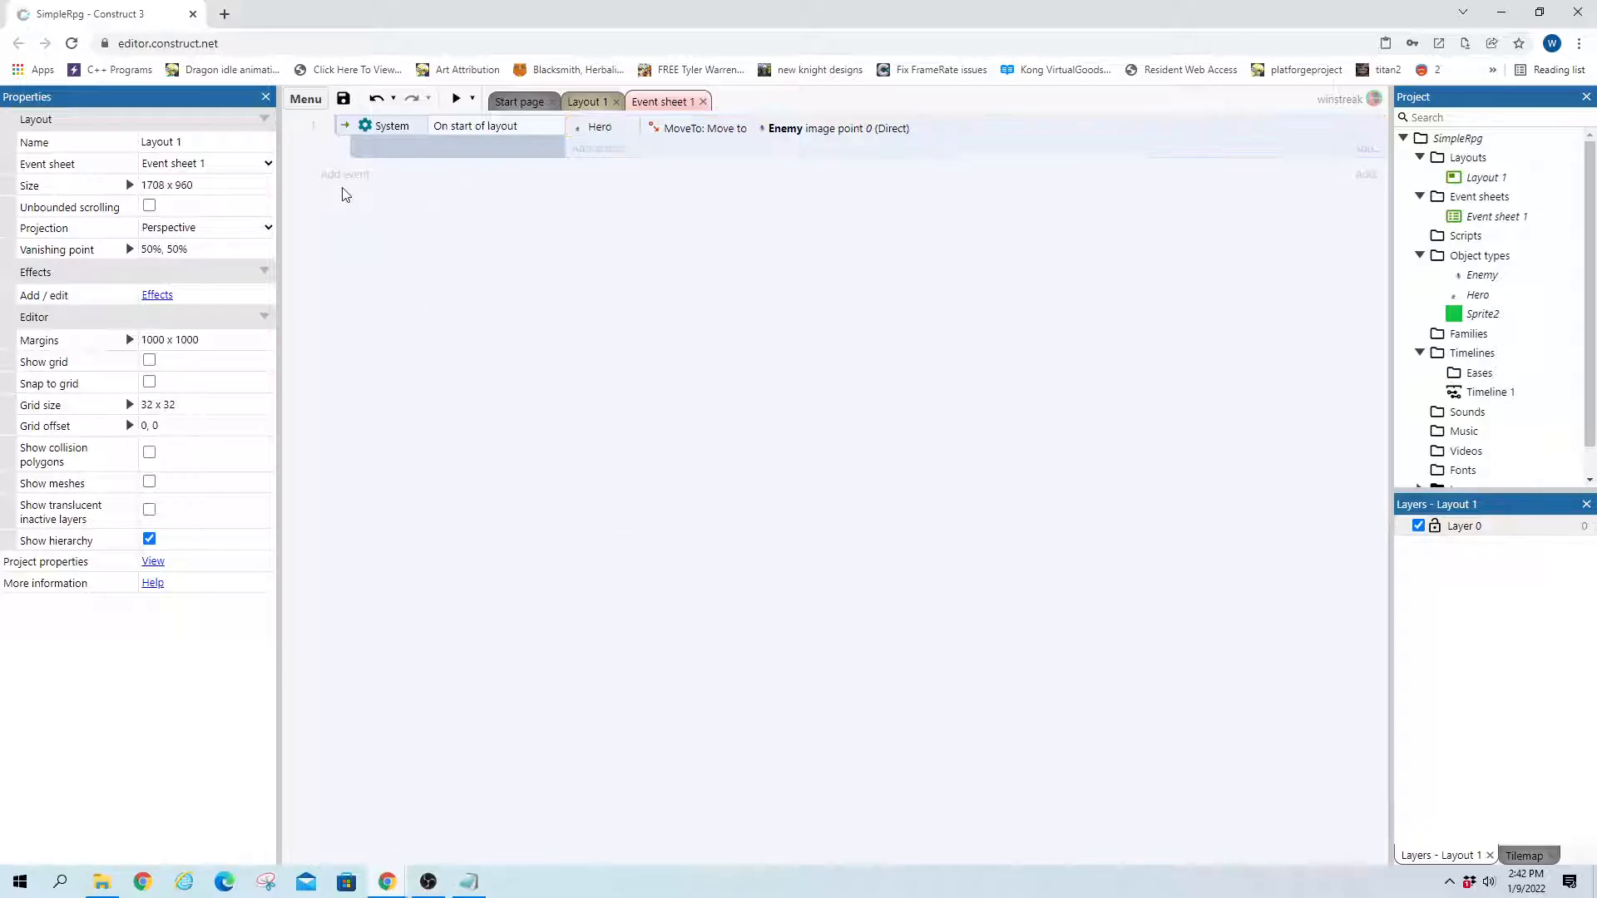
{"action": "left_click", "coordinate": [344, 174]}
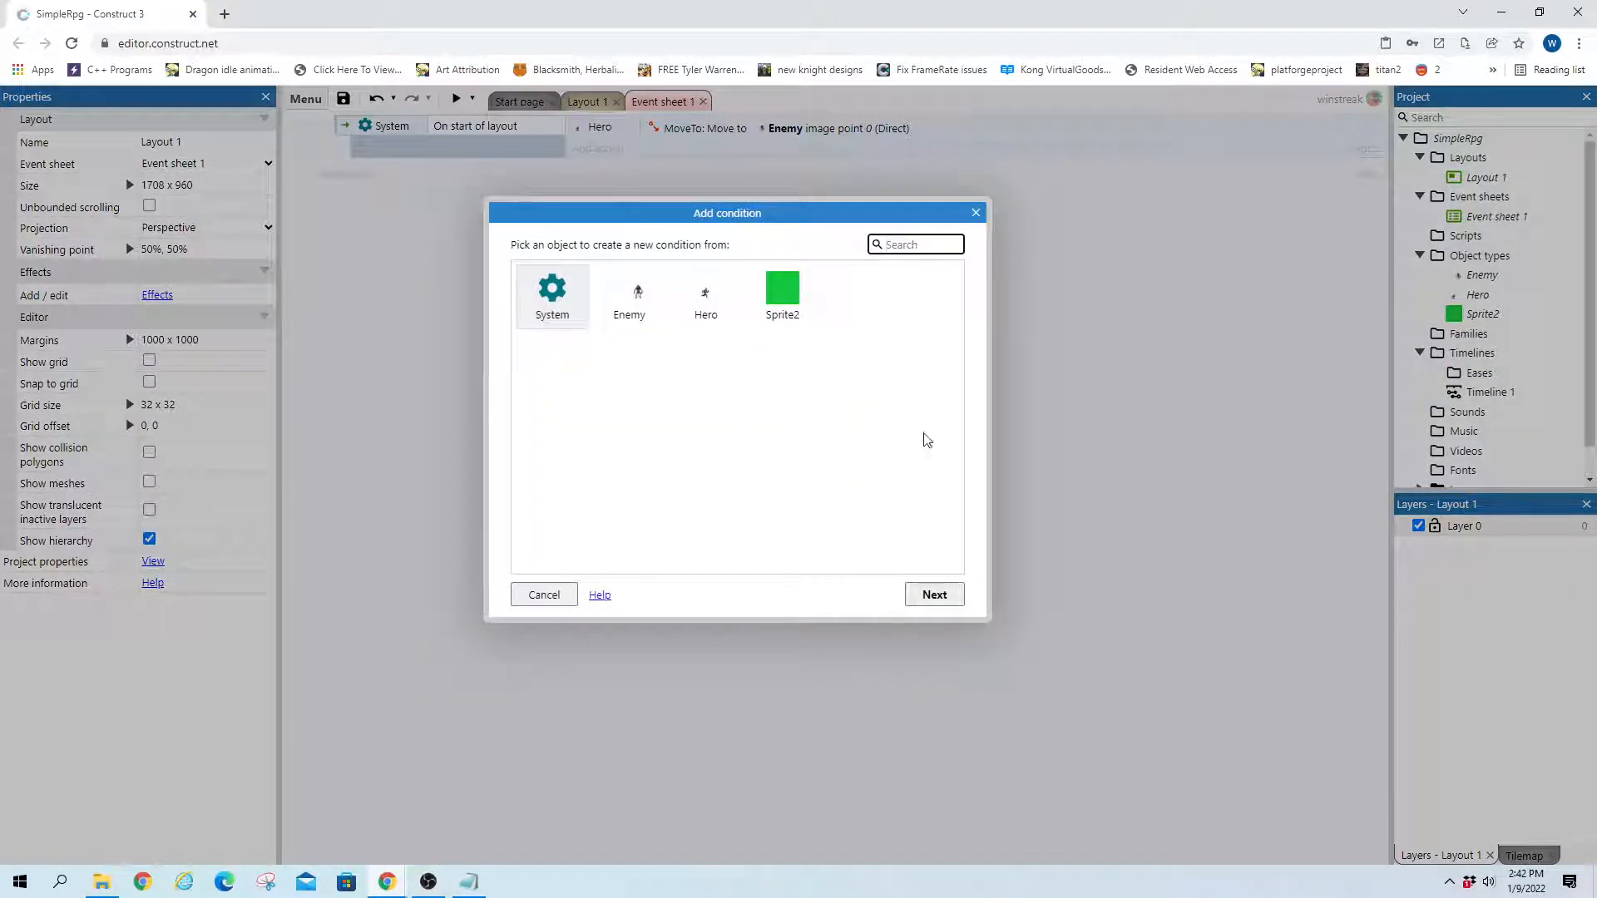
{"action": "double_click", "coordinate": [705, 303]}
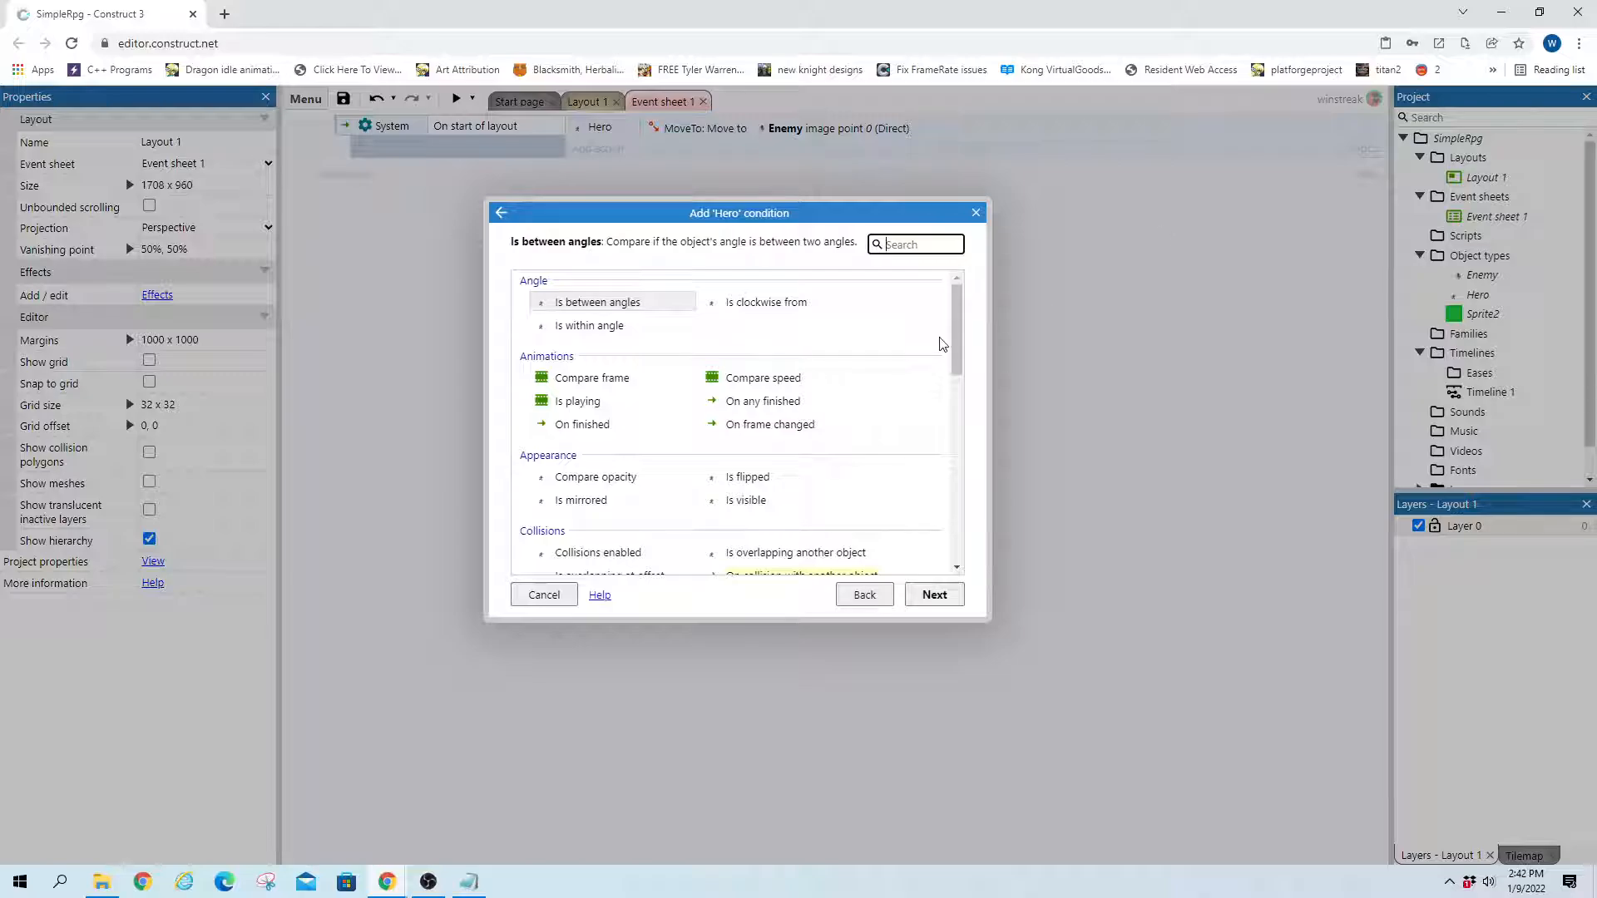
{"action": "scroll", "coordinate": [948, 337], "scroll_direction": "down", "scroll_amount": 1}
{"action": "left_click", "coordinate": [823, 527]}
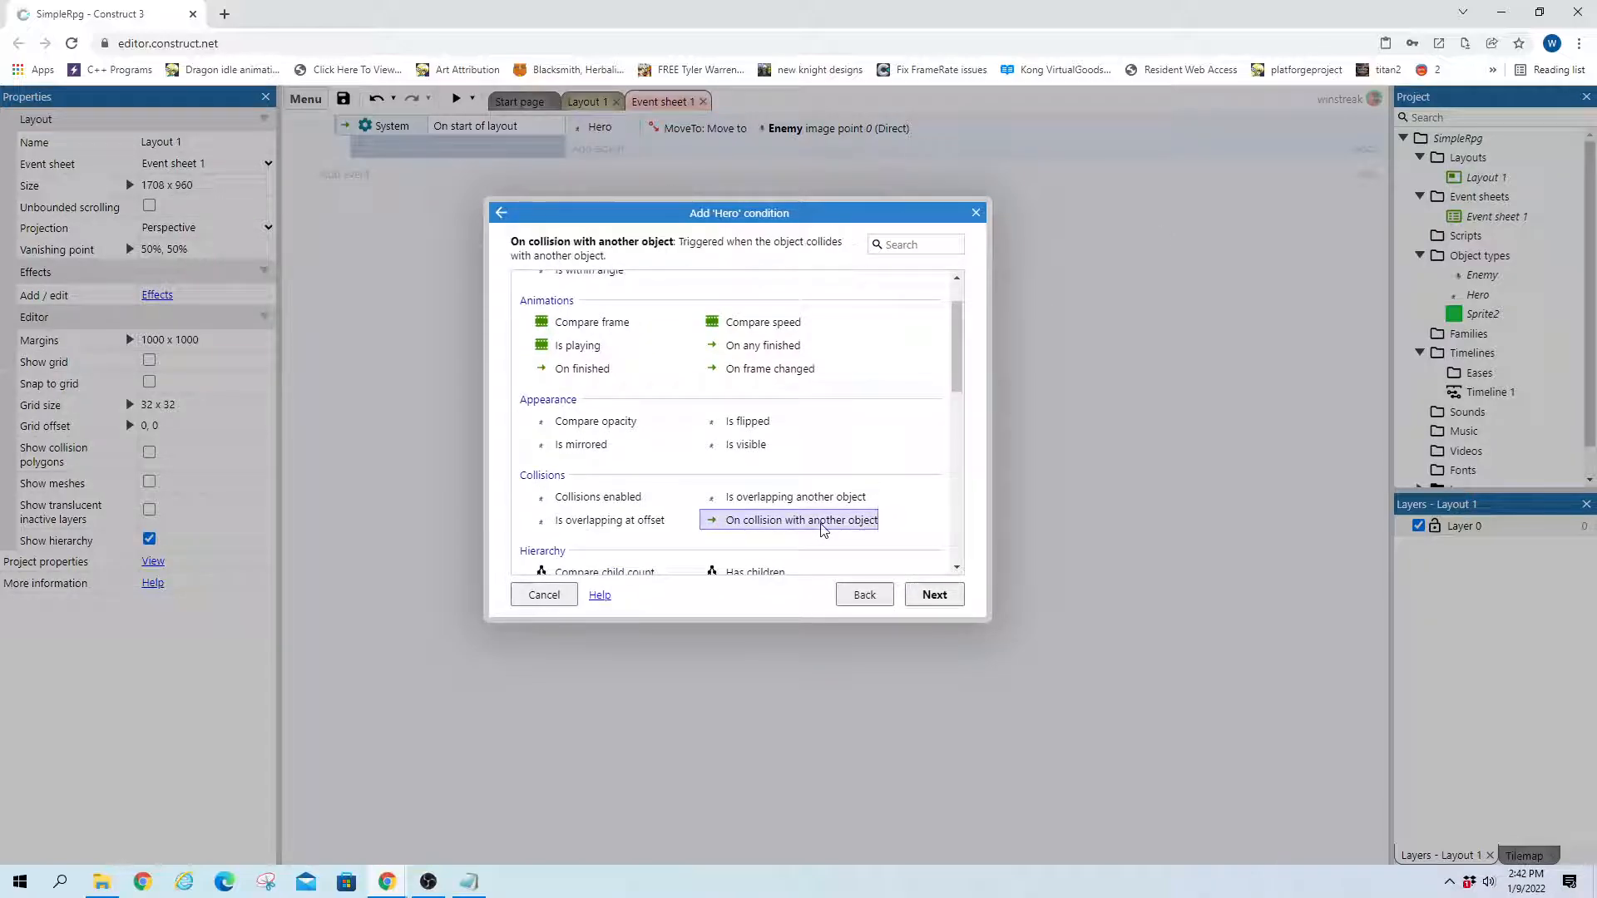
{"action": "double_click", "coordinate": [822, 528]}
{"action": "left_click", "coordinate": [919, 554]}
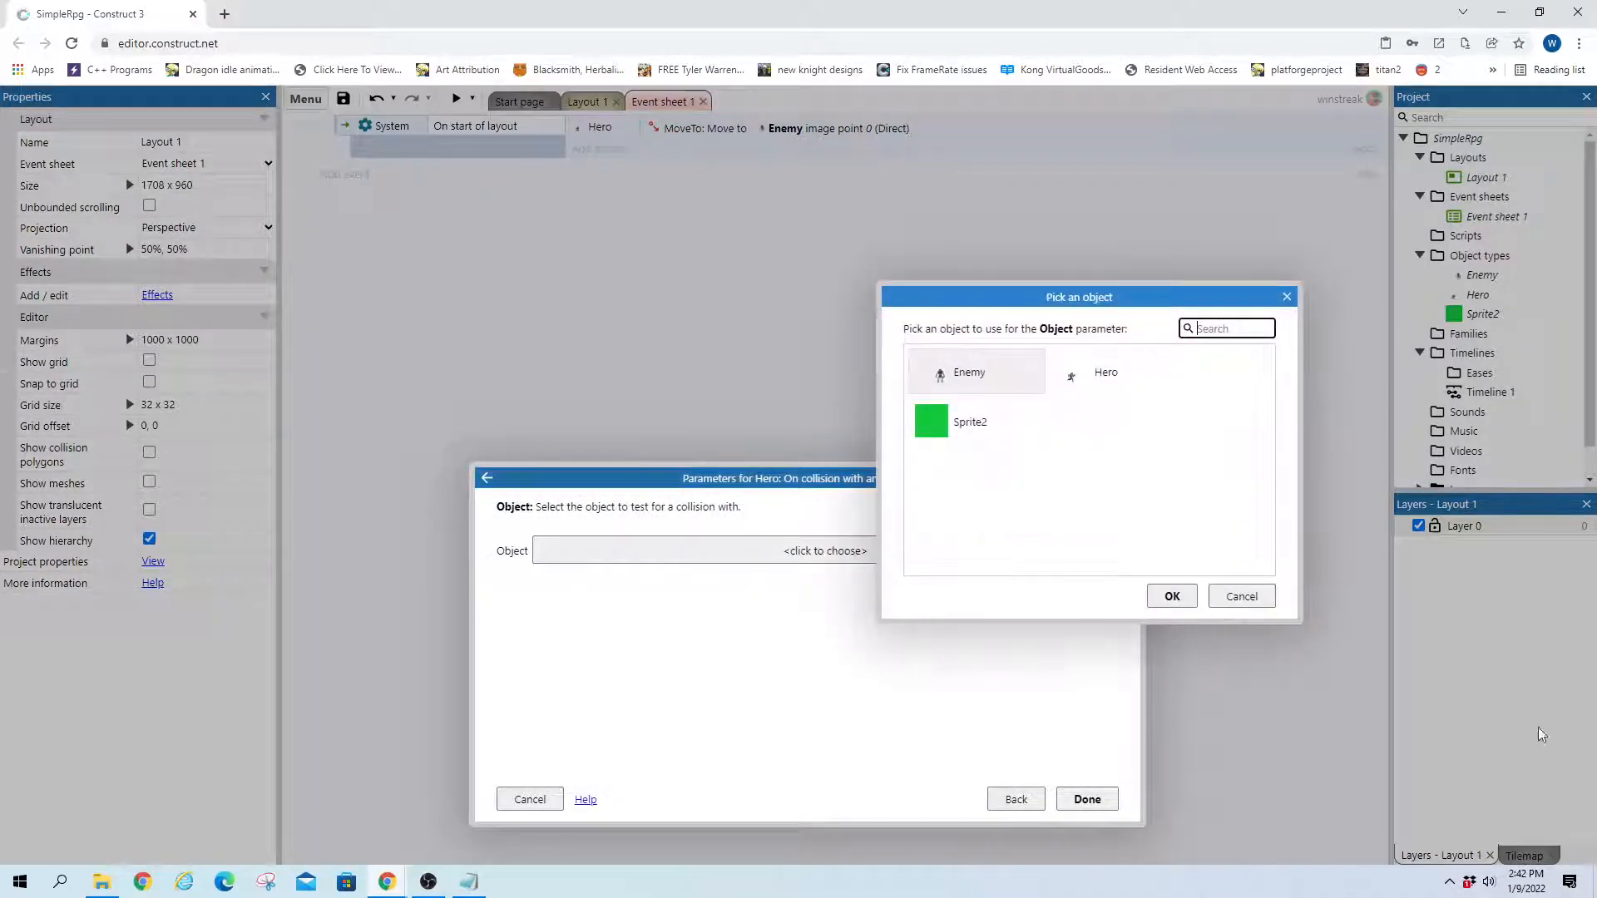
{"action": "left_click", "coordinate": [1172, 596]}
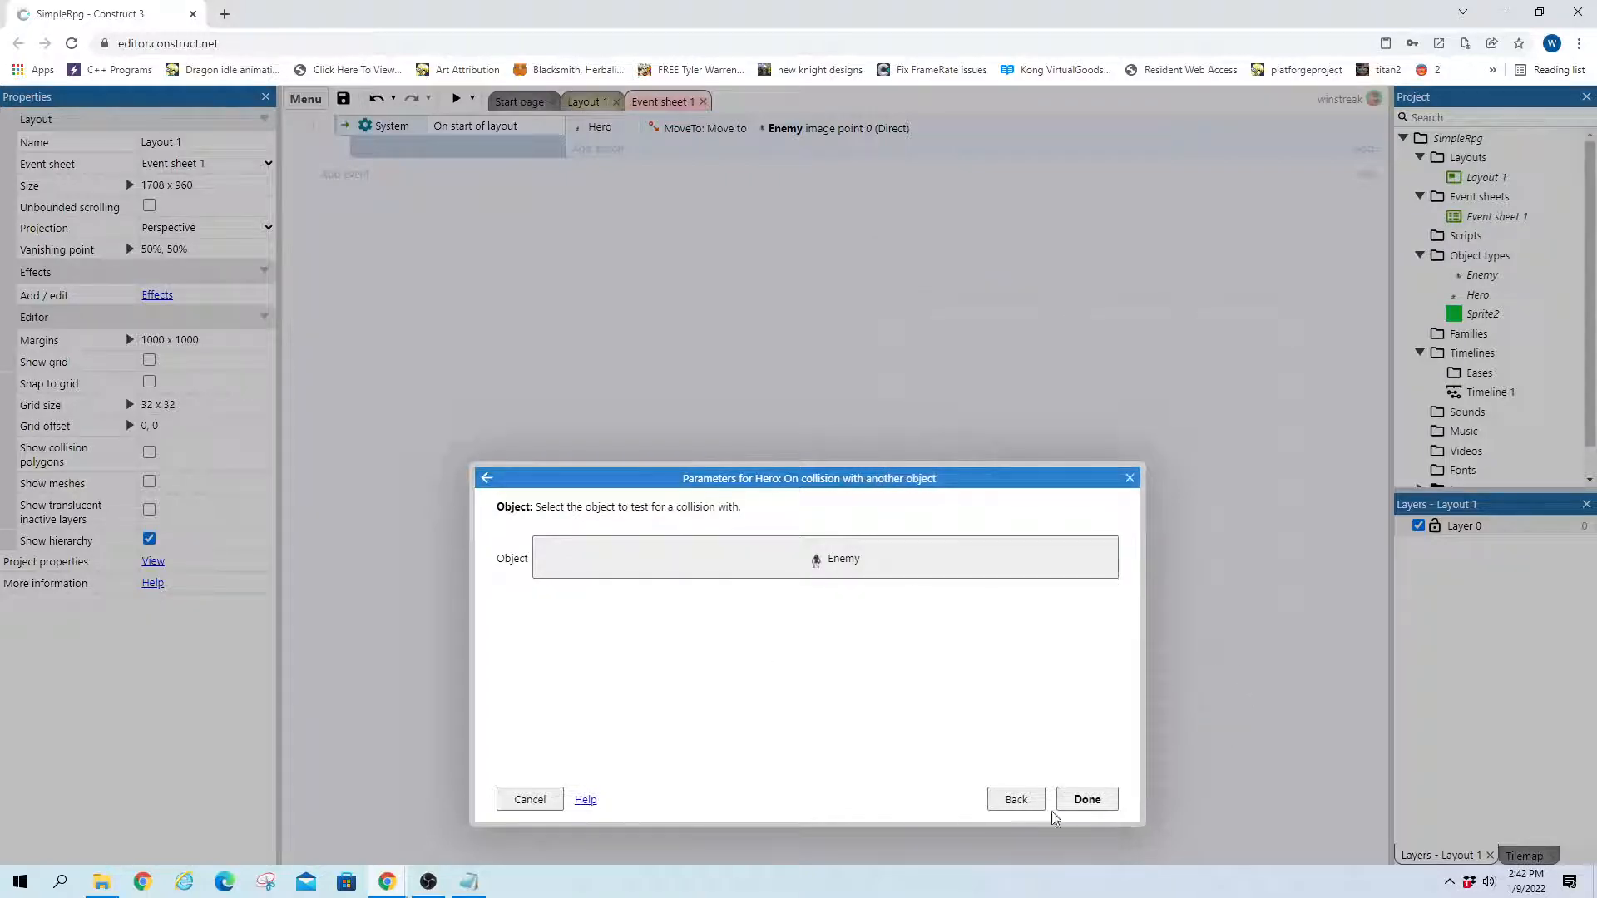
{"action": "left_click", "coordinate": [1085, 800]}
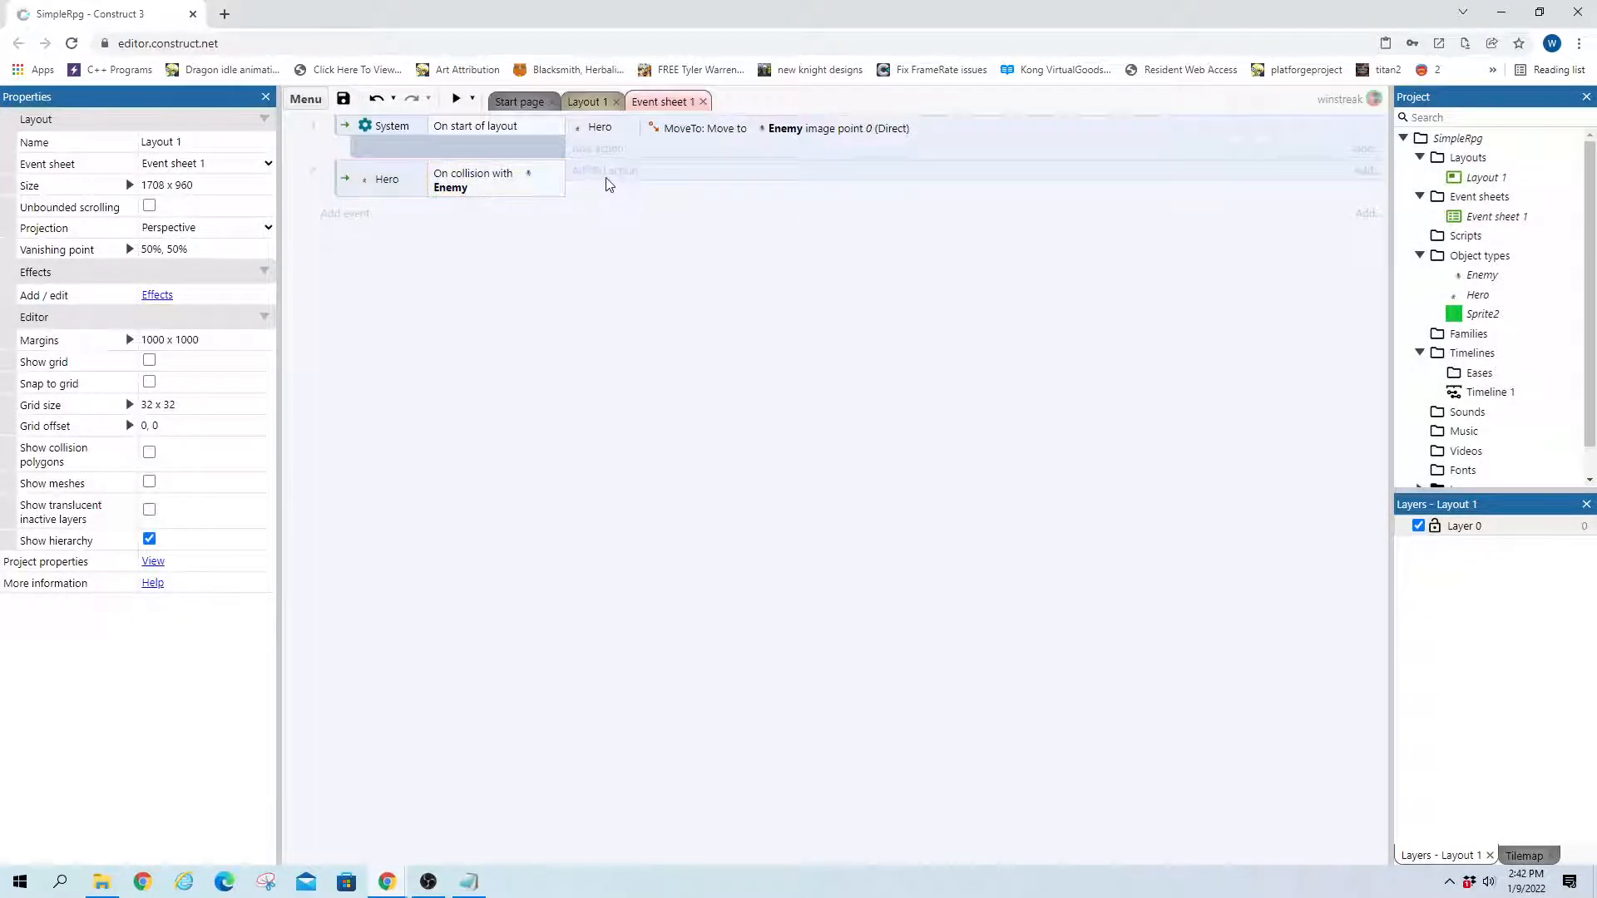
Add a Hero action to the collision event that sets the animation to "Attack" from beginning, and preview the result
{"action": "left_click", "coordinate": [607, 179]}
{"action": "type", "text": "he"}
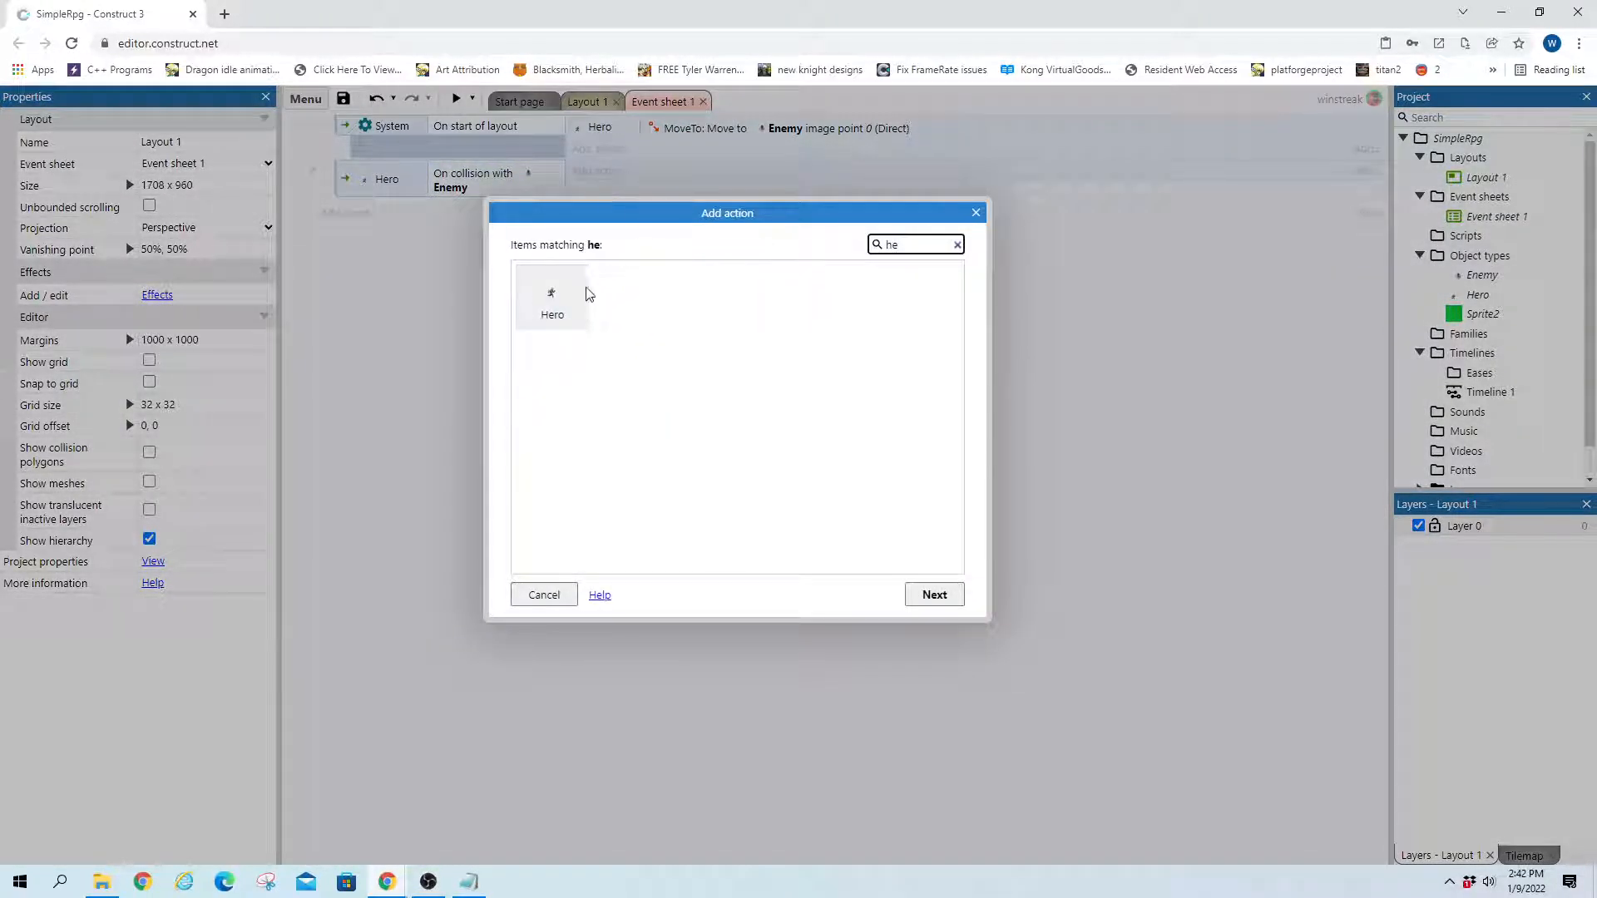
{"action": "double_click", "coordinate": [552, 296]}
{"action": "type", "text": "a"}
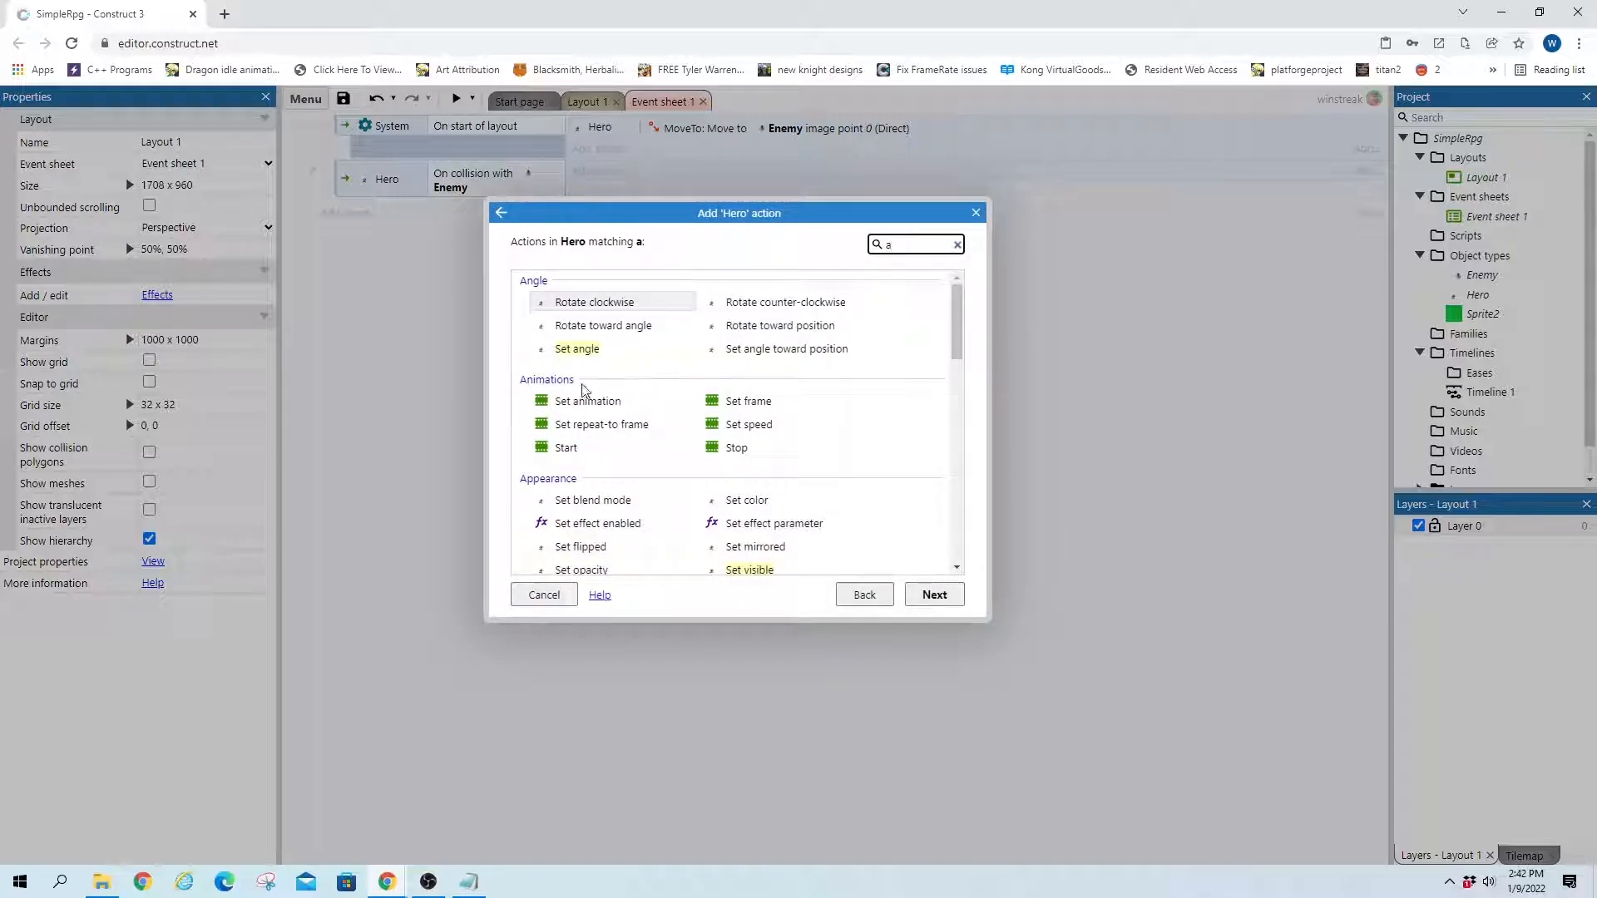
{"action": "double_click", "coordinate": [587, 401]}
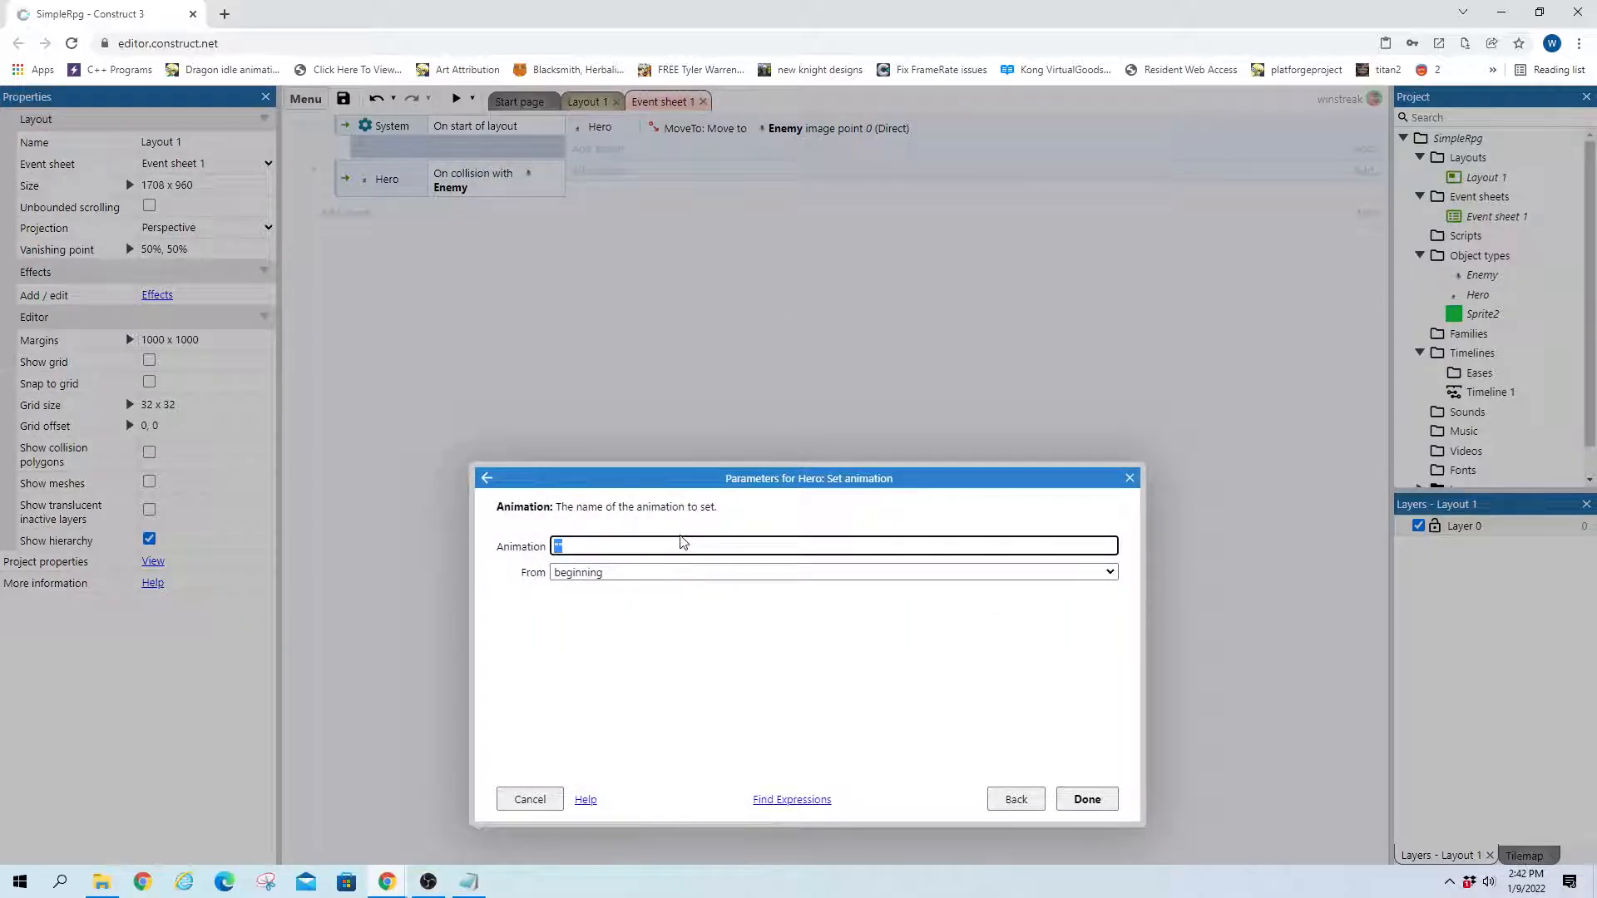
{"action": "type", "text": "\""}
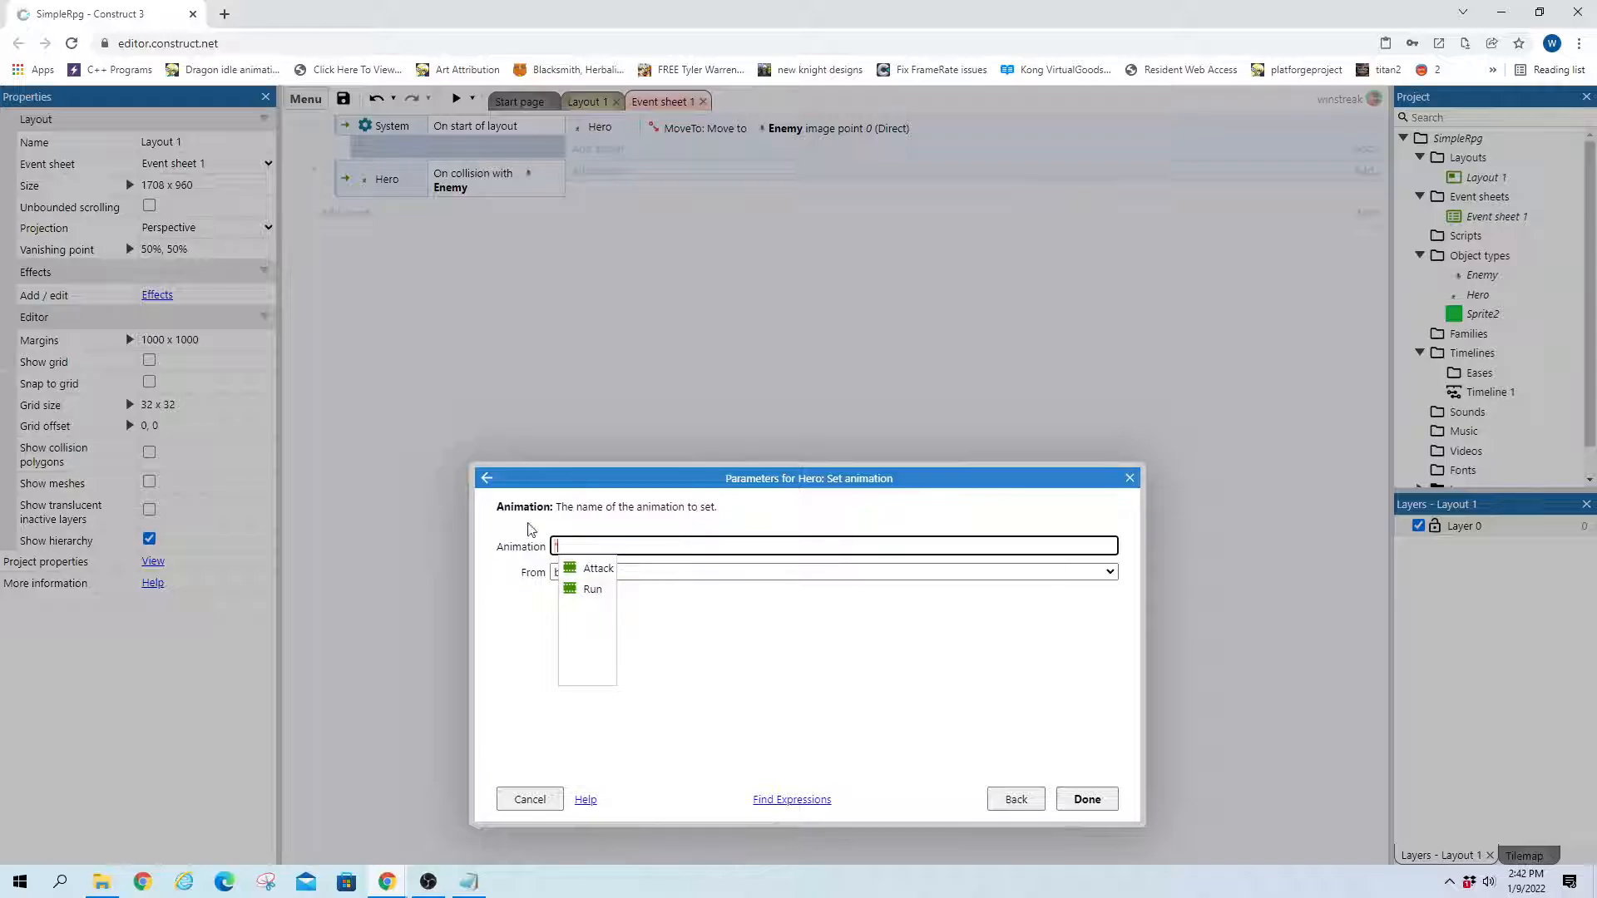
{"action": "left_click", "coordinate": [574, 571]}
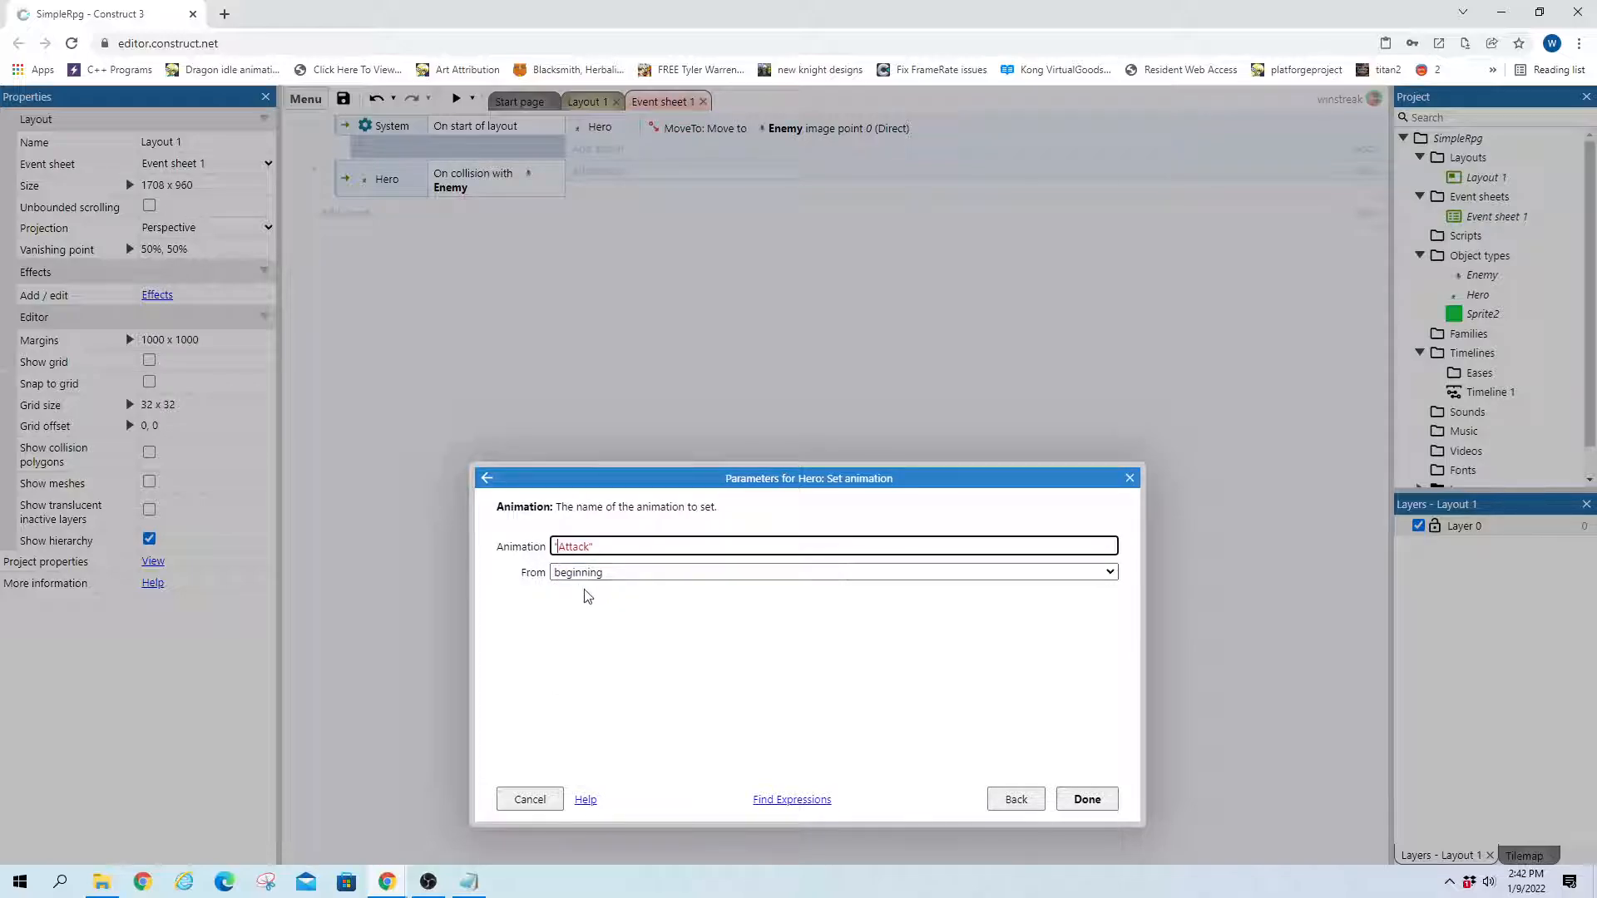
{"action": "left_click", "coordinate": [1093, 803]}
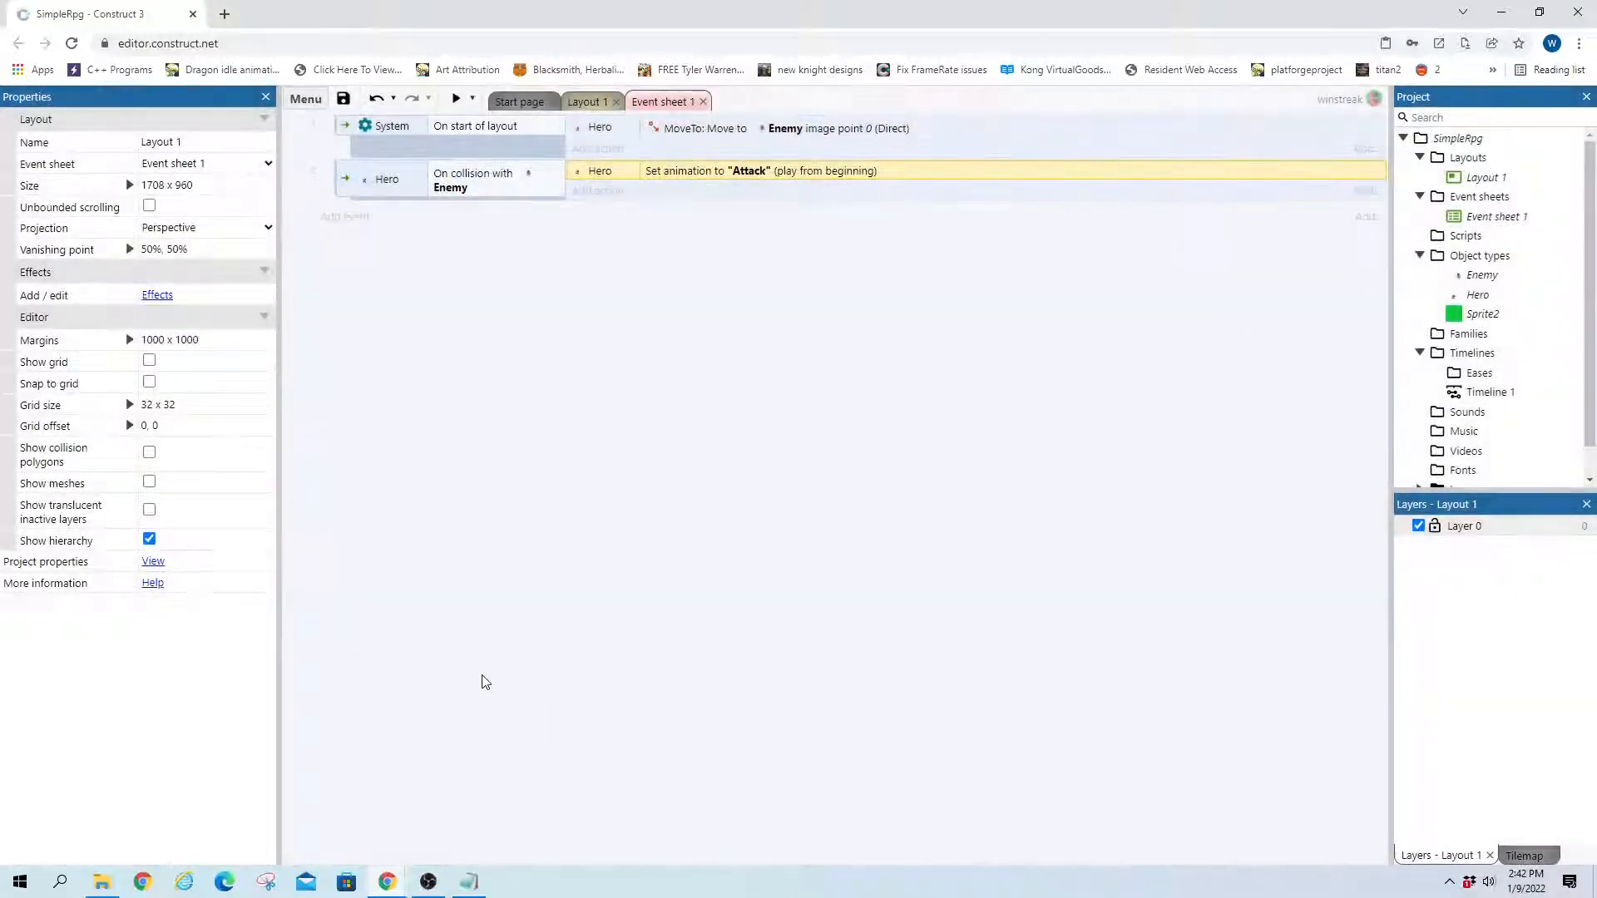
{"action": "left_click", "coordinate": [456, 98]}
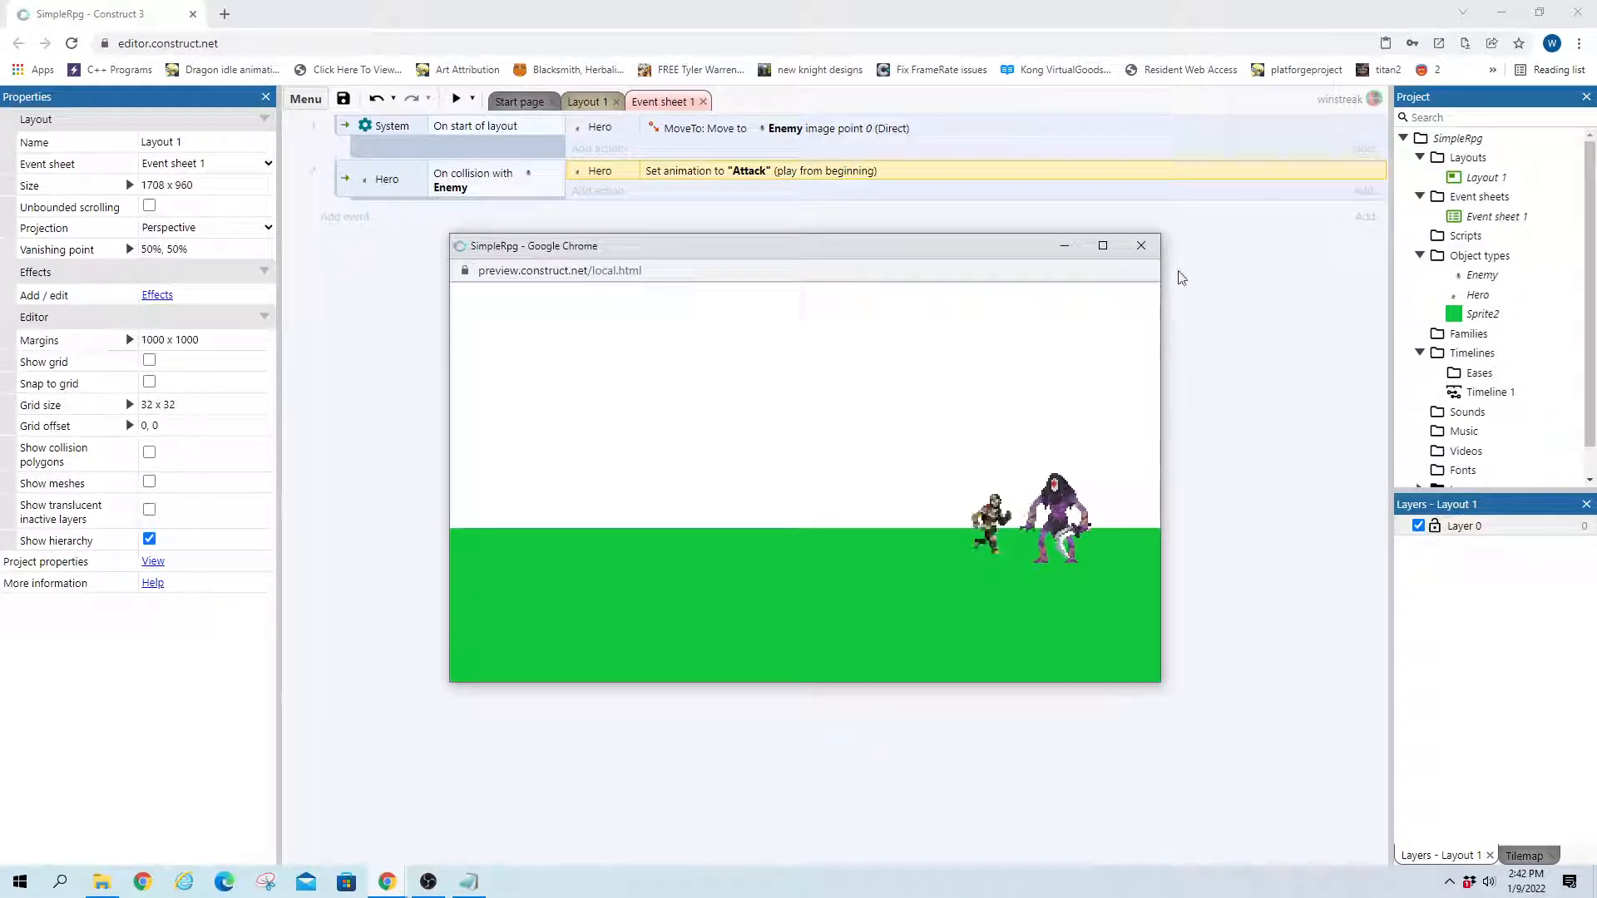
{"action": "left_click", "coordinate": [1141, 247]}
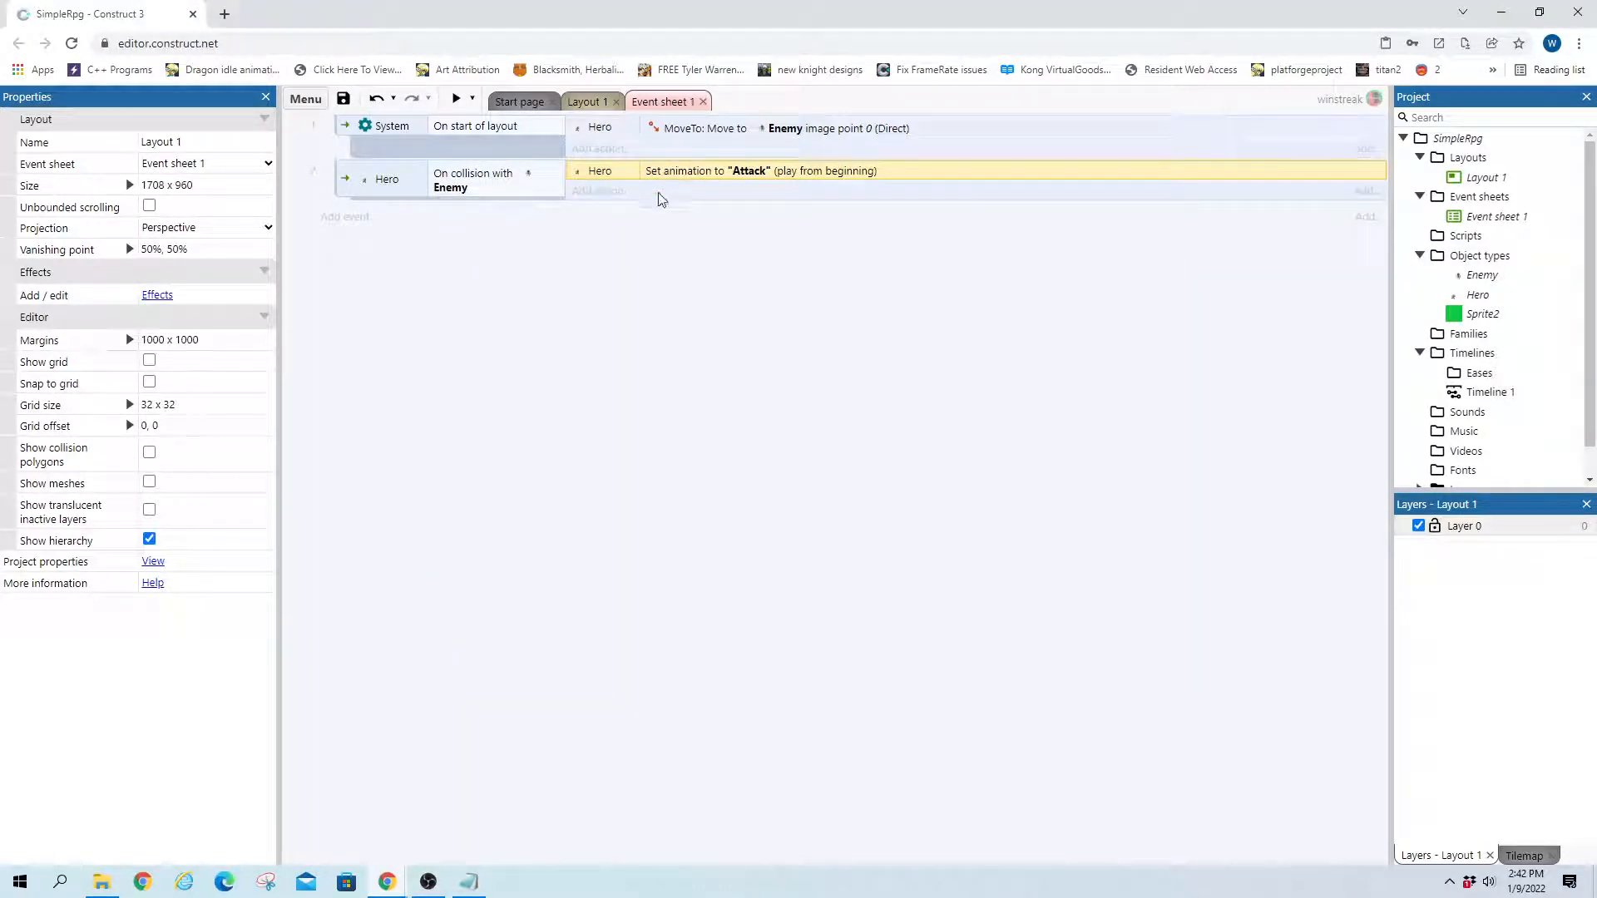
Examine the available Hero conditions for the collision event, including the Collisions and MoveTo groups, and leave the condition unedited
{"action": "left_click", "coordinate": [485, 187]}
{"action": "double_click", "coordinate": [445, 188]}
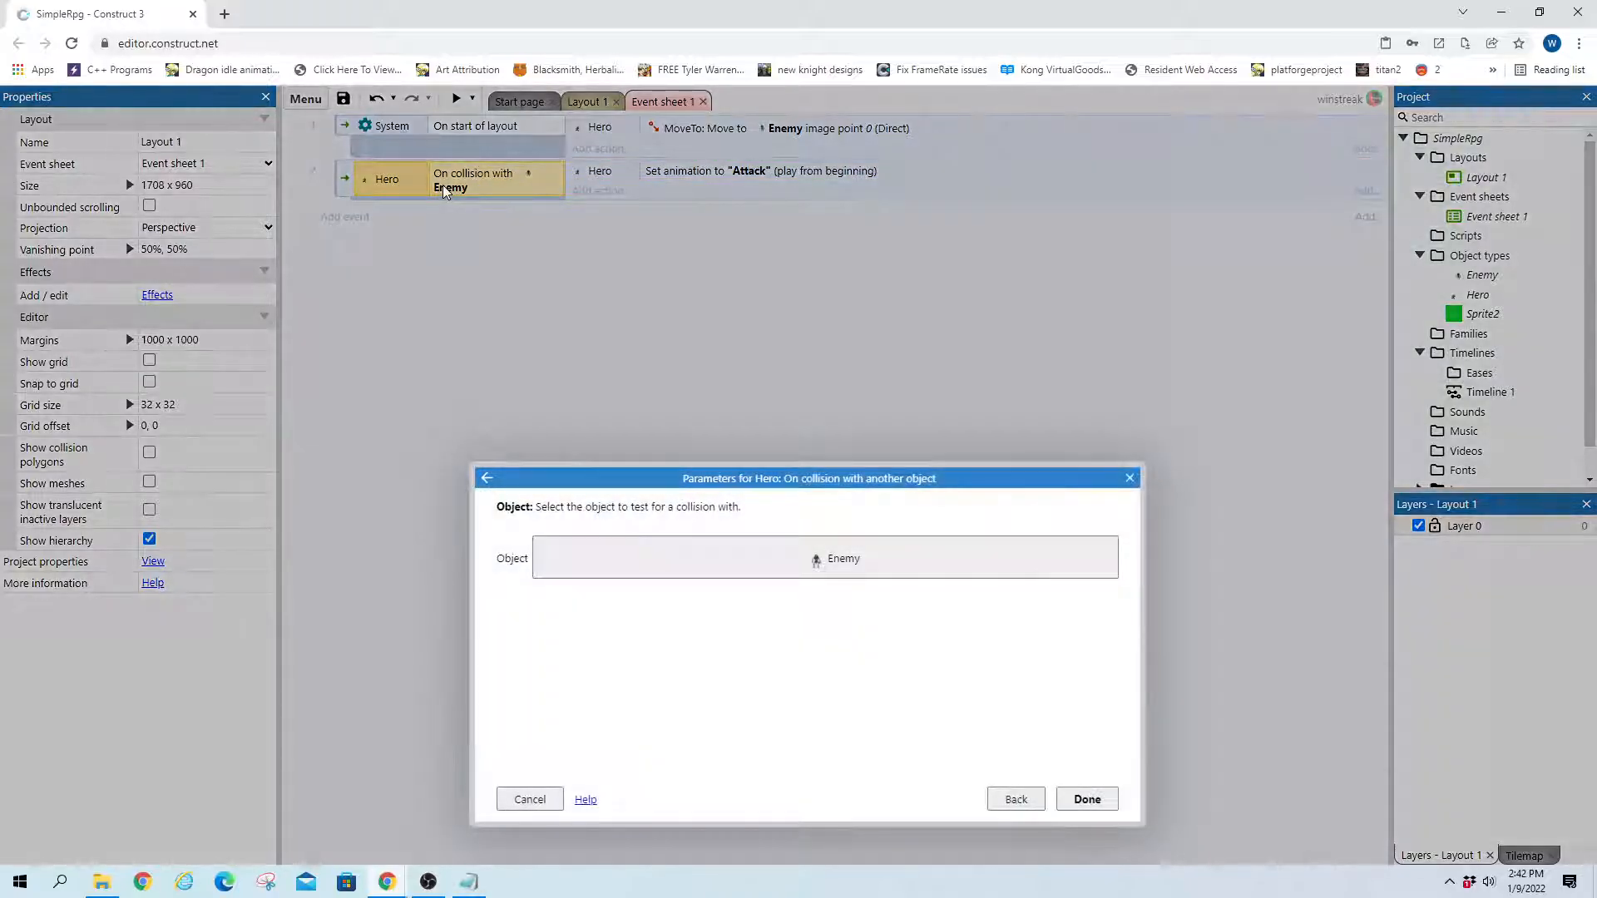
{"action": "left_click", "coordinate": [1015, 799]}
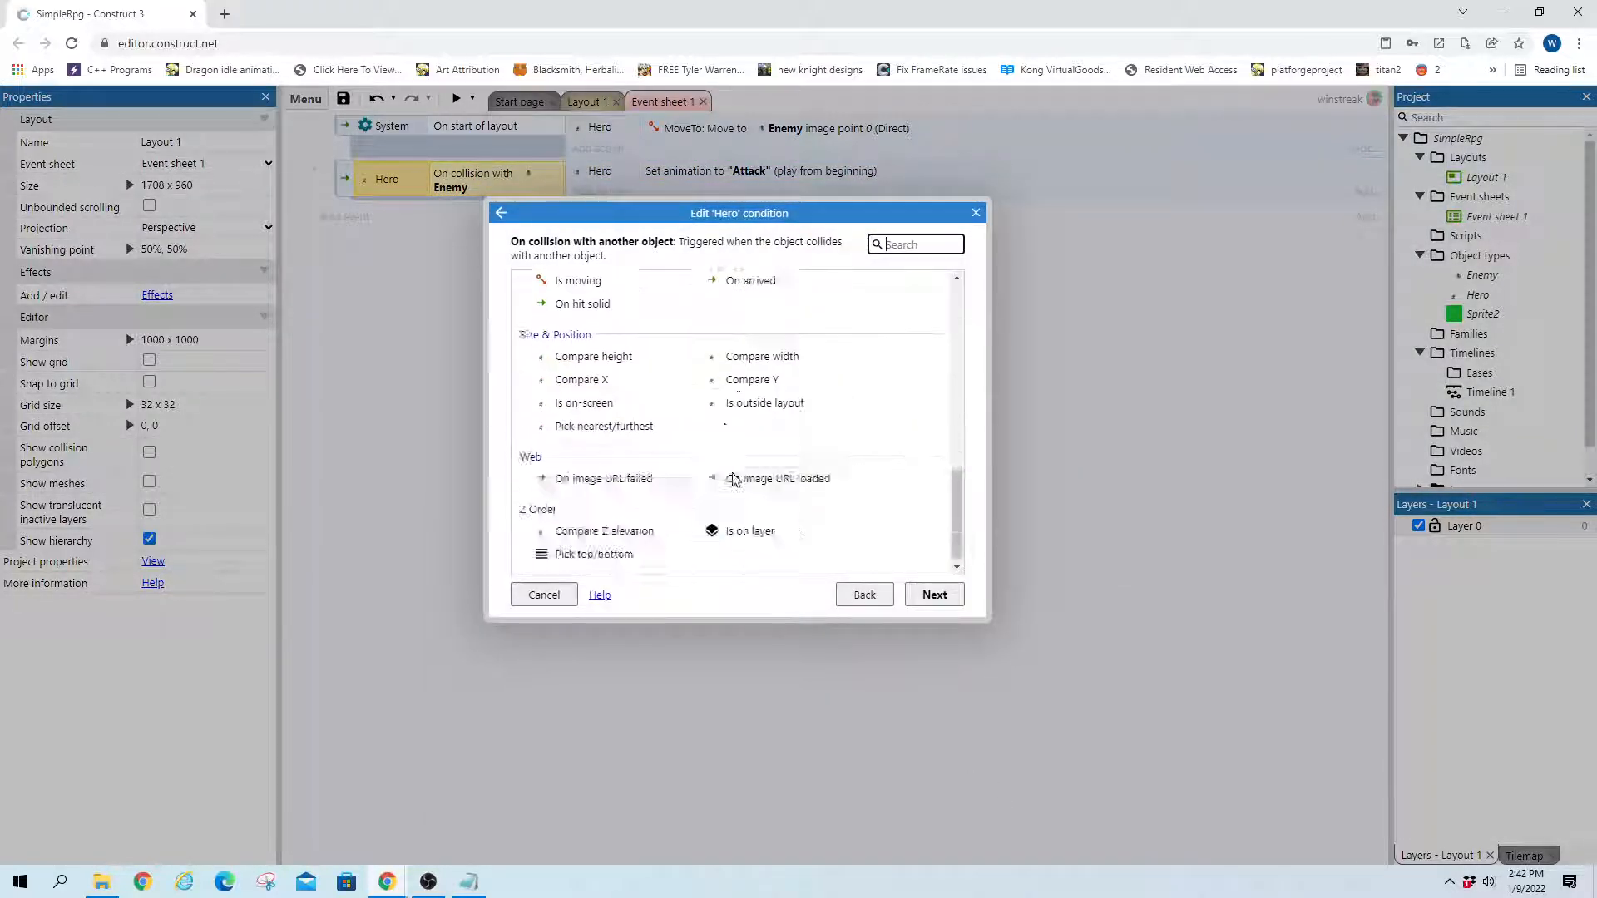
{"action": "left_click", "coordinate": [865, 594]}
{"action": "double_click", "coordinate": [706, 295]}
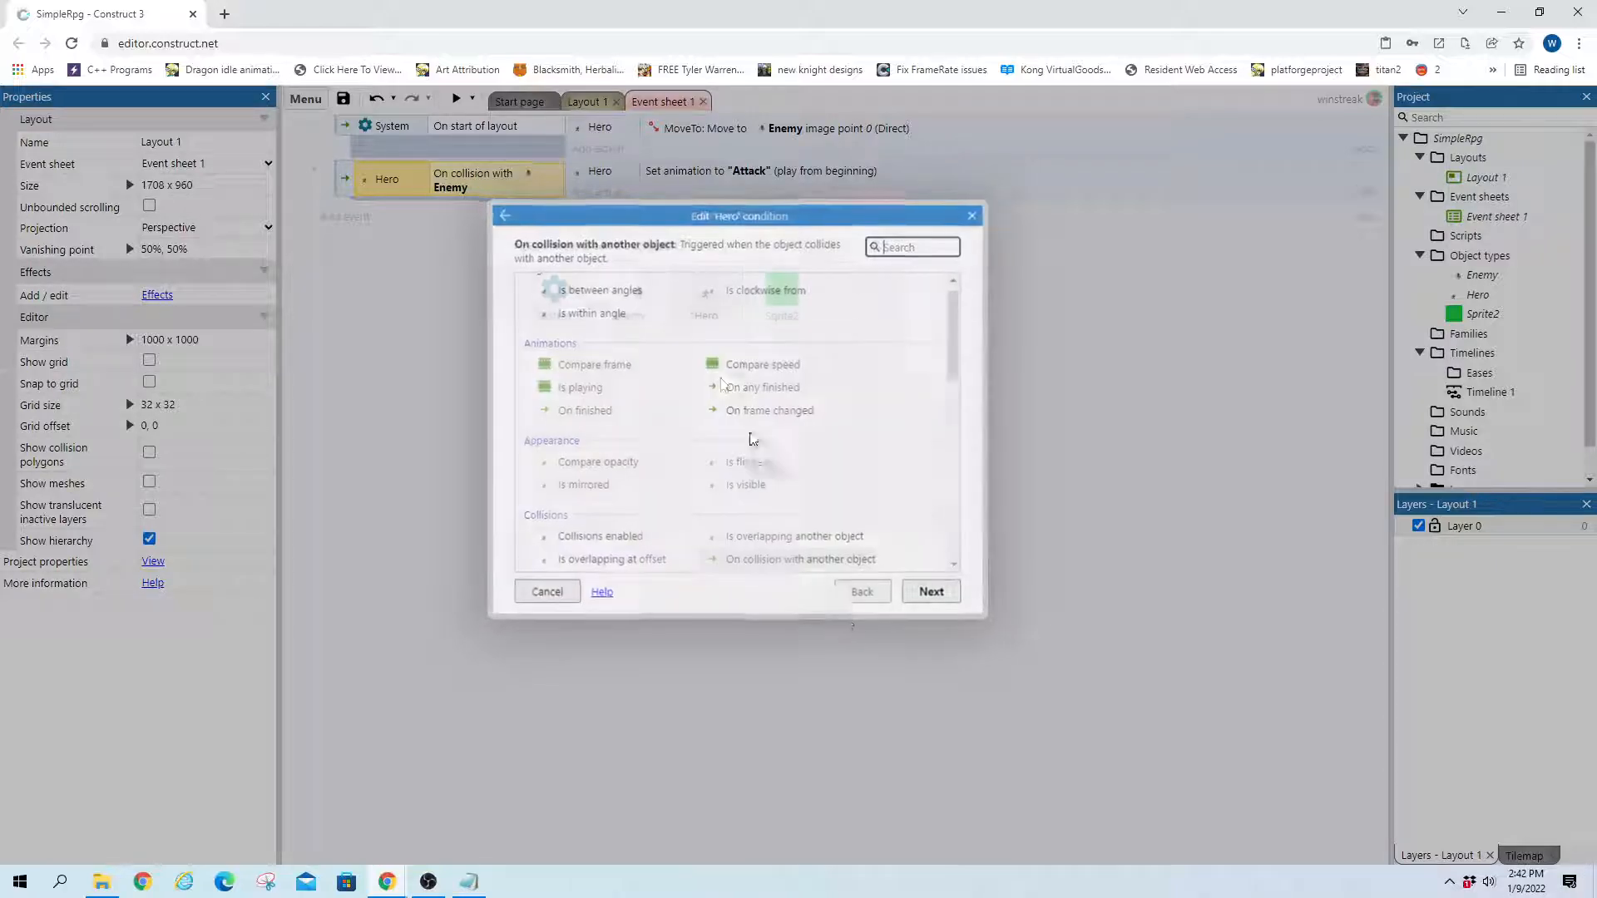
{"action": "scroll", "coordinate": [834, 478], "scroll_direction": "down", "scroll_amount": 5}
{"action": "scroll", "coordinate": [834, 478], "scroll_direction": "up", "scroll_amount": 4}
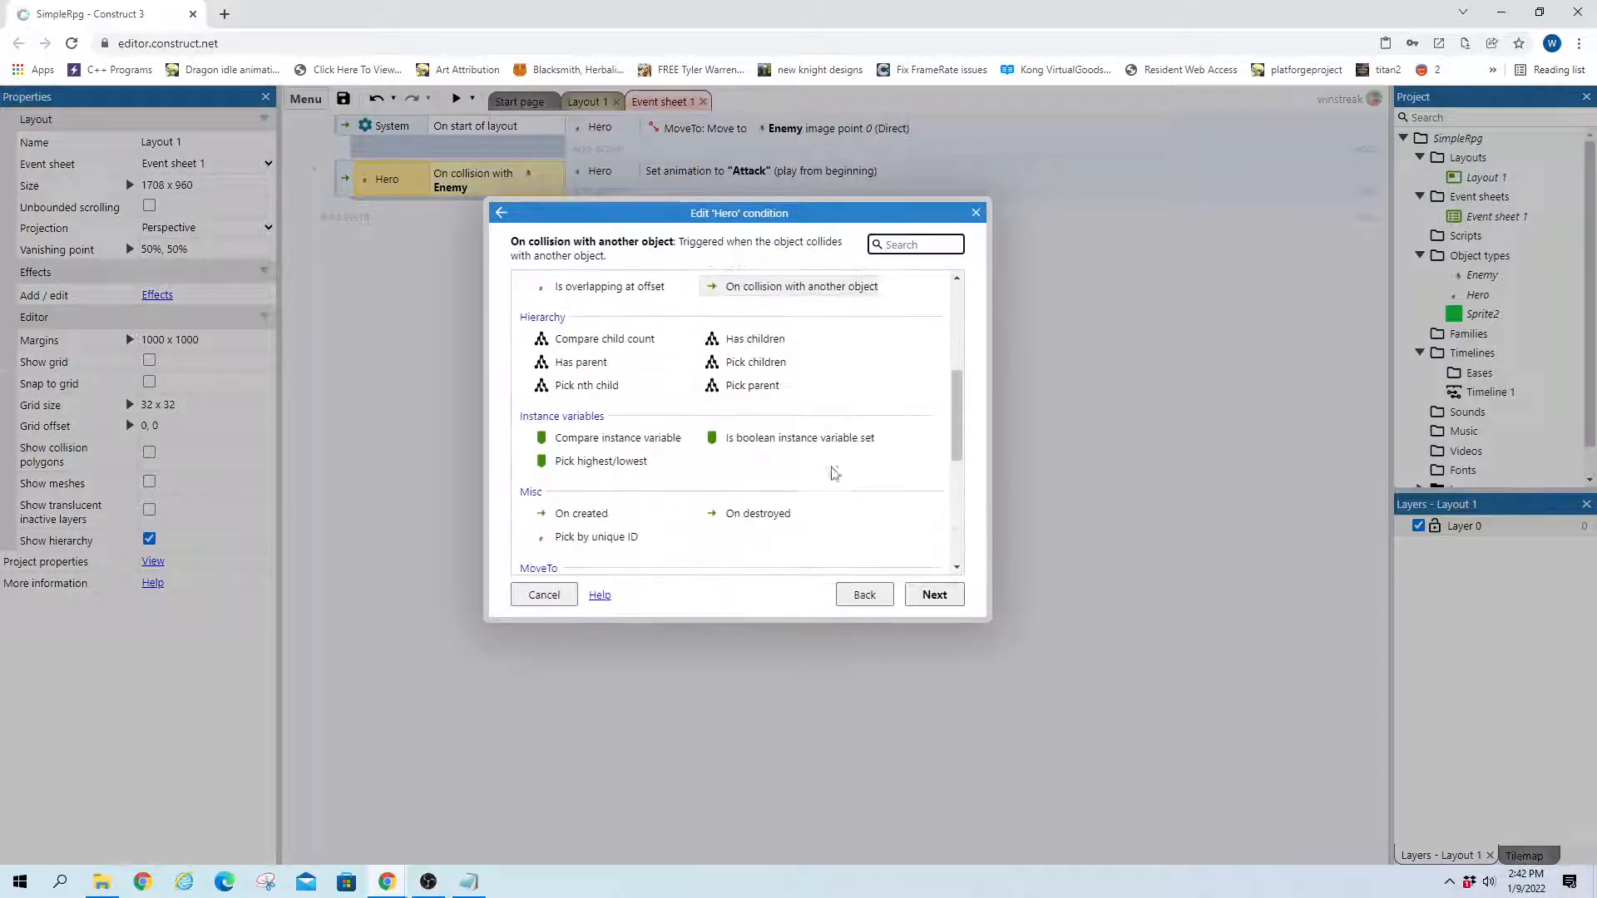
{"action": "scroll", "coordinate": [817, 478], "scroll_direction": "down", "scroll_amount": 3}
{"action": "scroll", "coordinate": [748, 449], "scroll_direction": "up", "scroll_amount": 1}
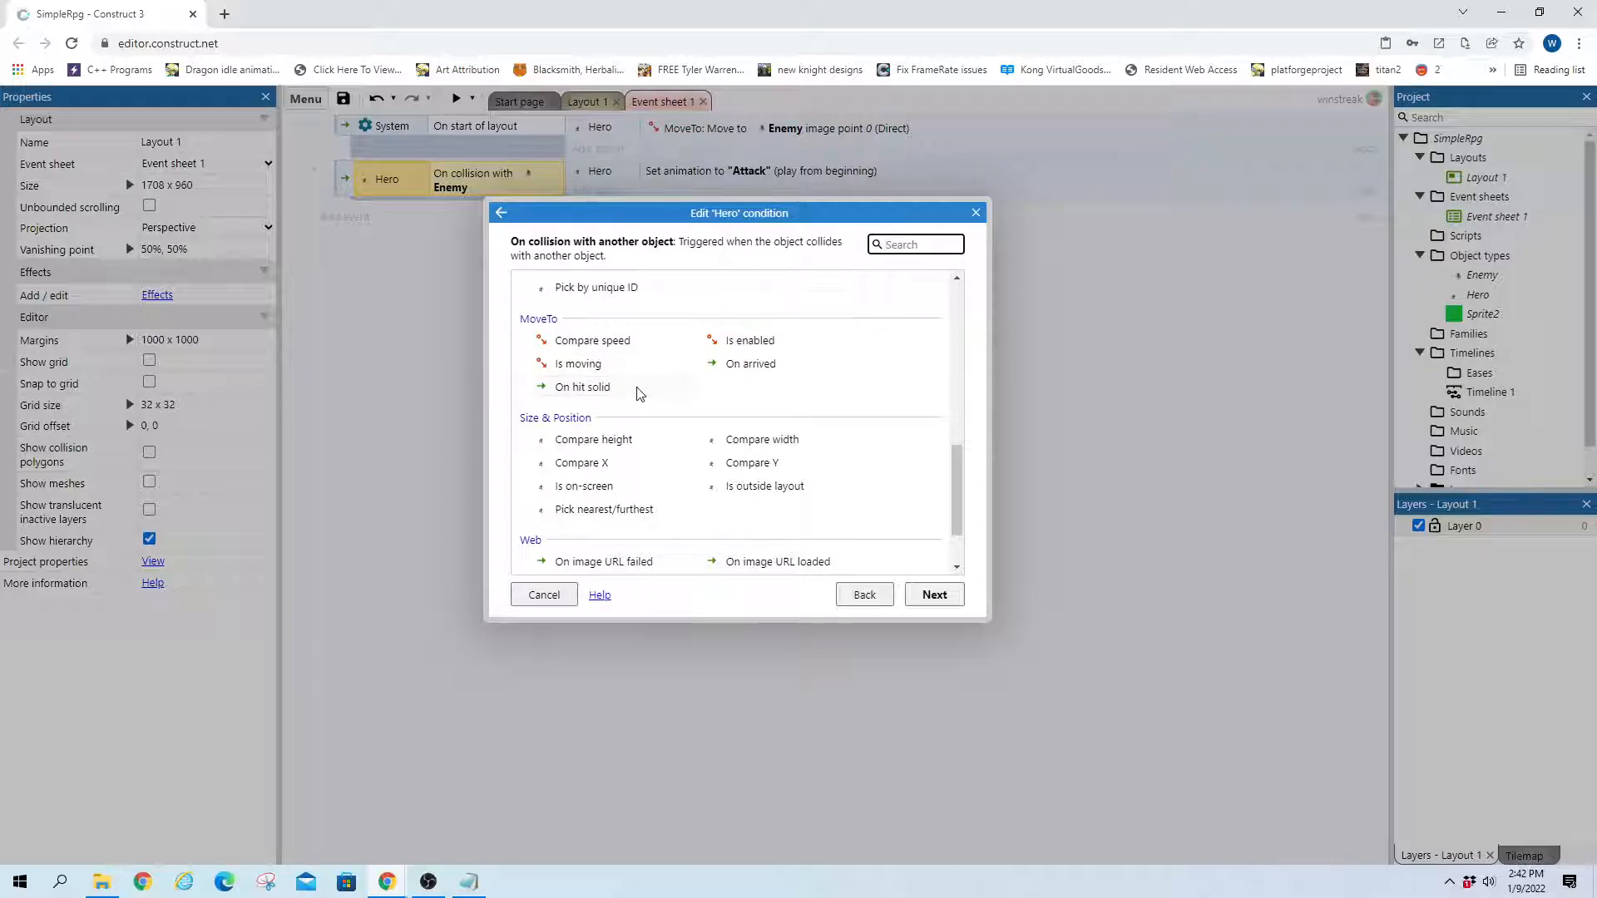
{"action": "left_click", "coordinate": [975, 213]}
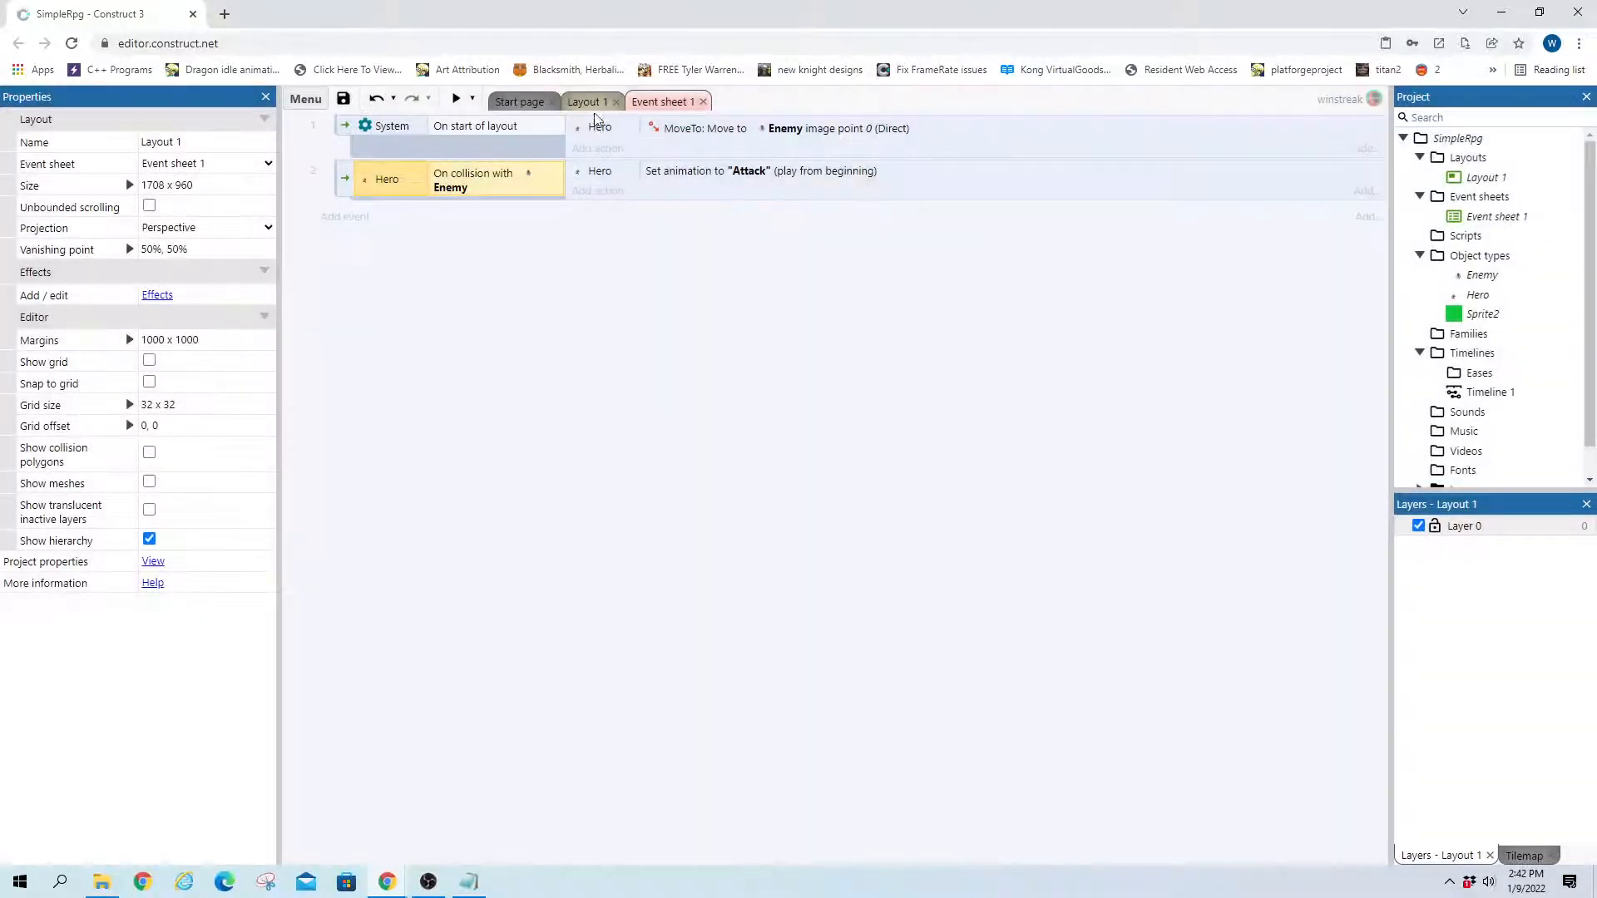
Add the Solid behavior to the Enemy sprite in Layout 1
{"action": "left_click", "coordinate": [584, 101]}
{"action": "left_click", "coordinate": [1122, 524]}
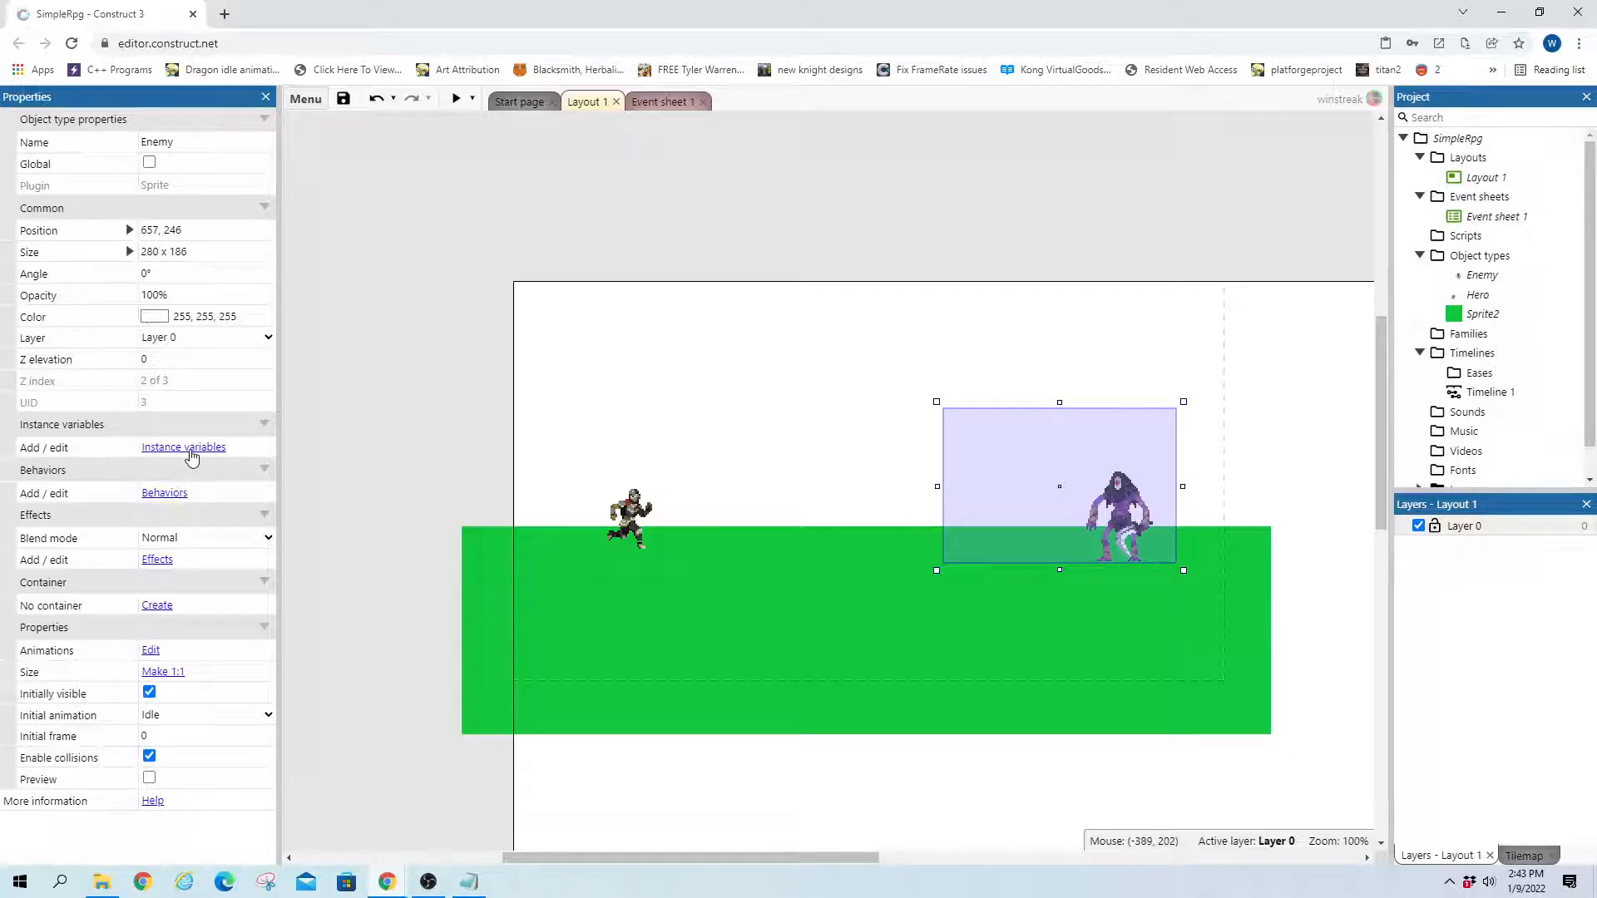
{"action": "left_click", "coordinate": [166, 494]}
{"action": "left_click", "coordinate": [819, 434]}
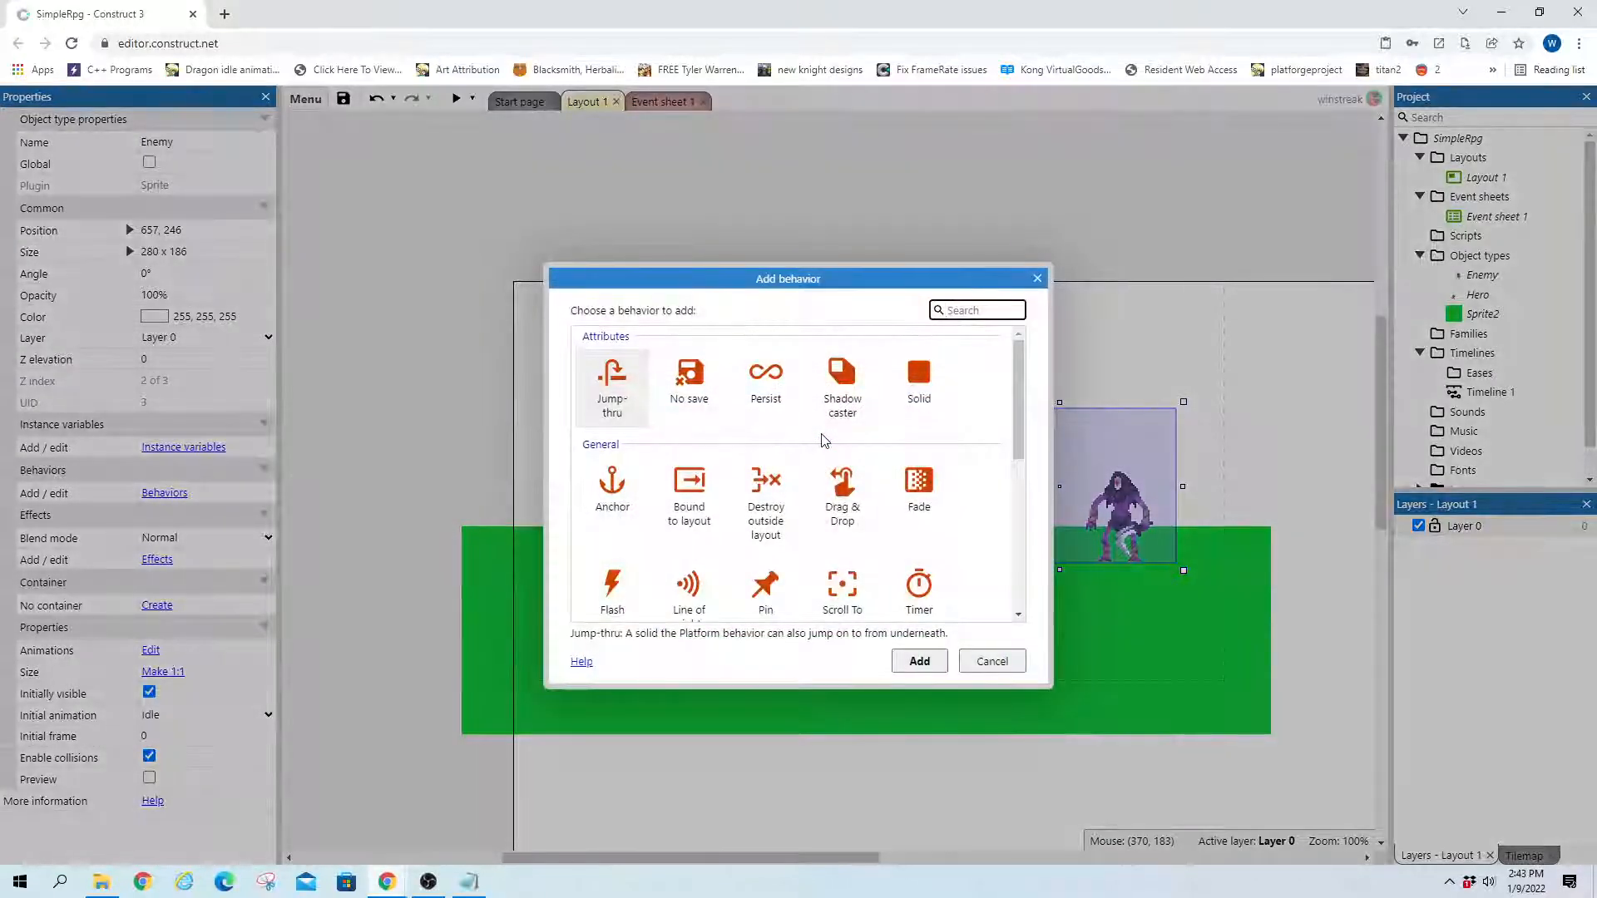
{"action": "type", "text": "solid"}
{"action": "double_click", "coordinate": [612, 378]}
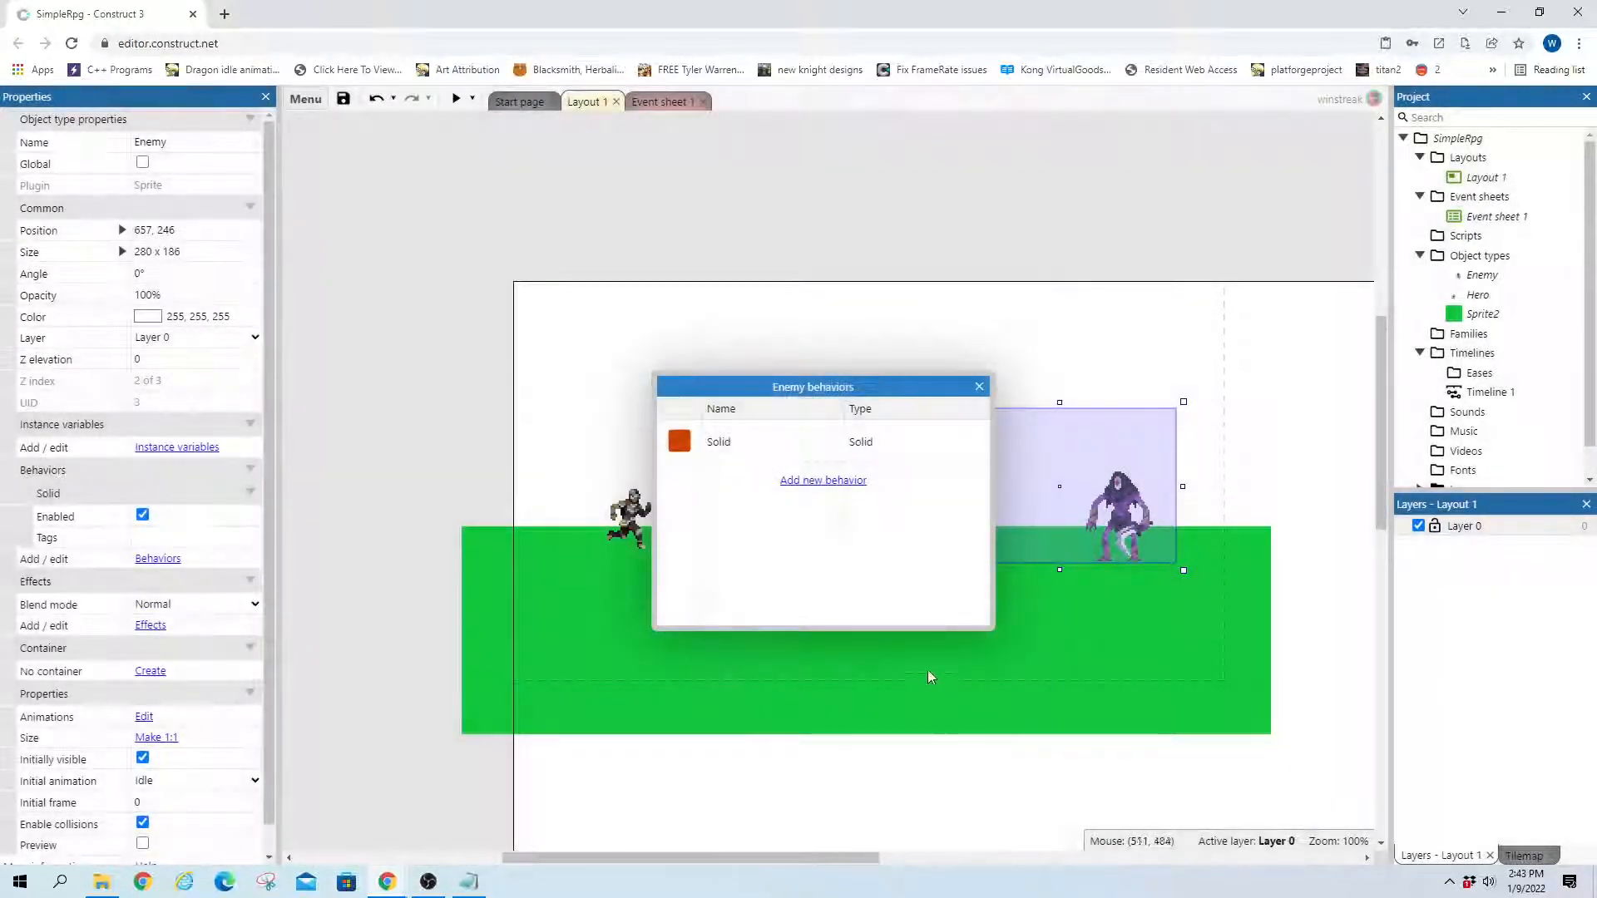
{"action": "left_click", "coordinate": [1075, 382]}
Preview the layout to check how the Hero reacts to the solid Enemy, and close the preview
{"action": "left_click", "coordinate": [455, 98]}
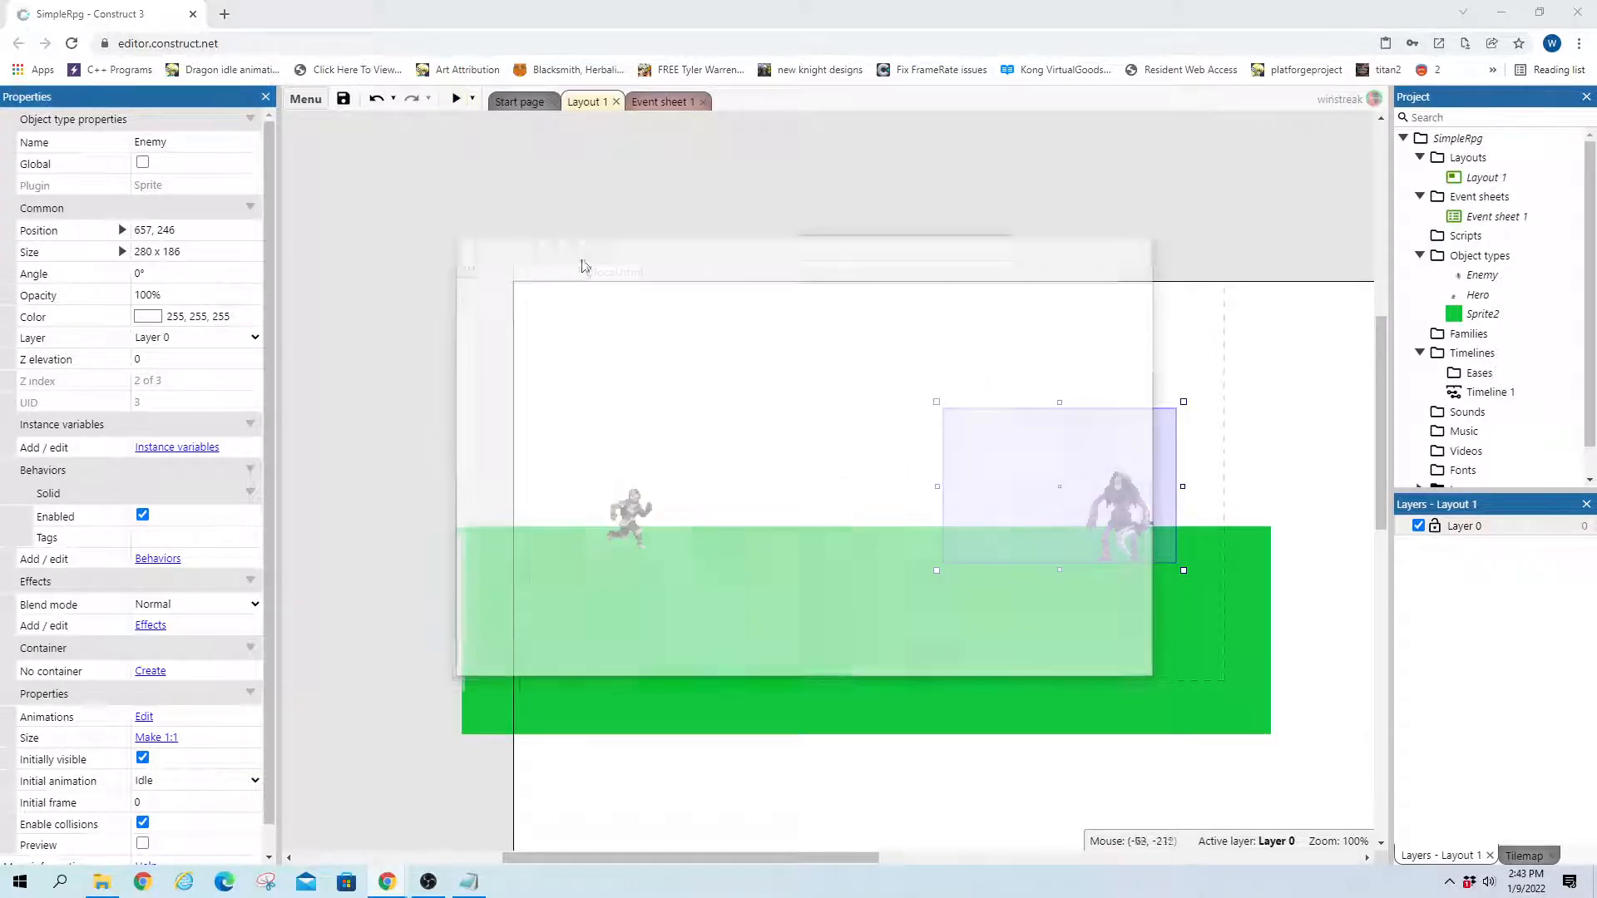
{"action": "key", "text": "Right"}
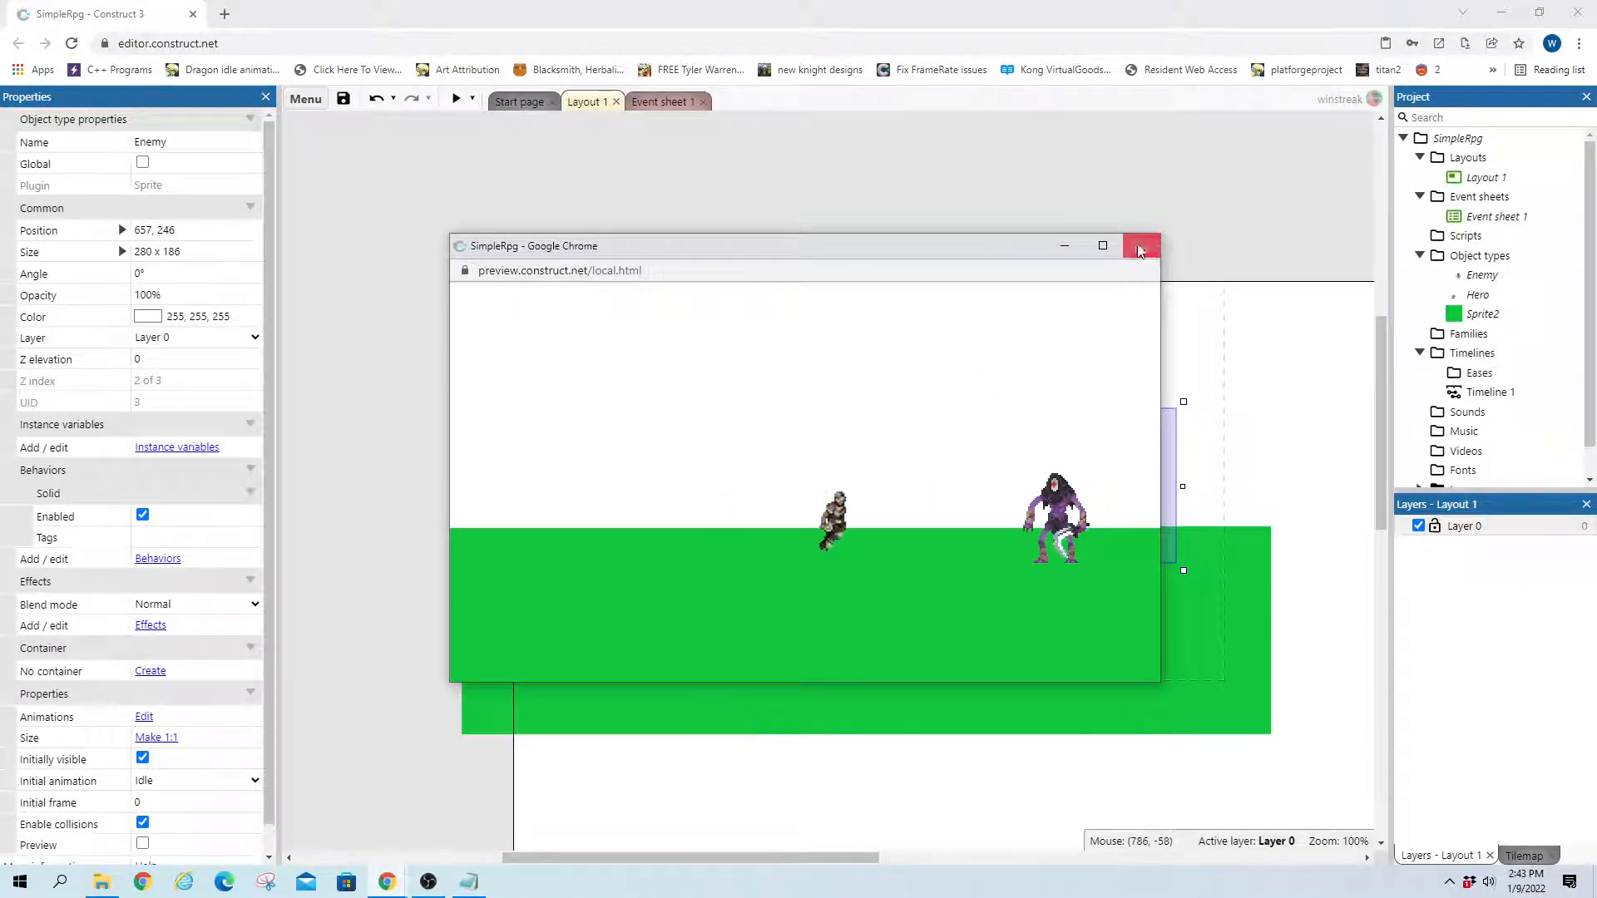
{"action": "left_click", "coordinate": [1141, 246]}
Replace the Hero's collision condition in the second event of Event sheet 1 with MoveTo On arrived, and preview the result
{"action": "left_click", "coordinate": [663, 101]}
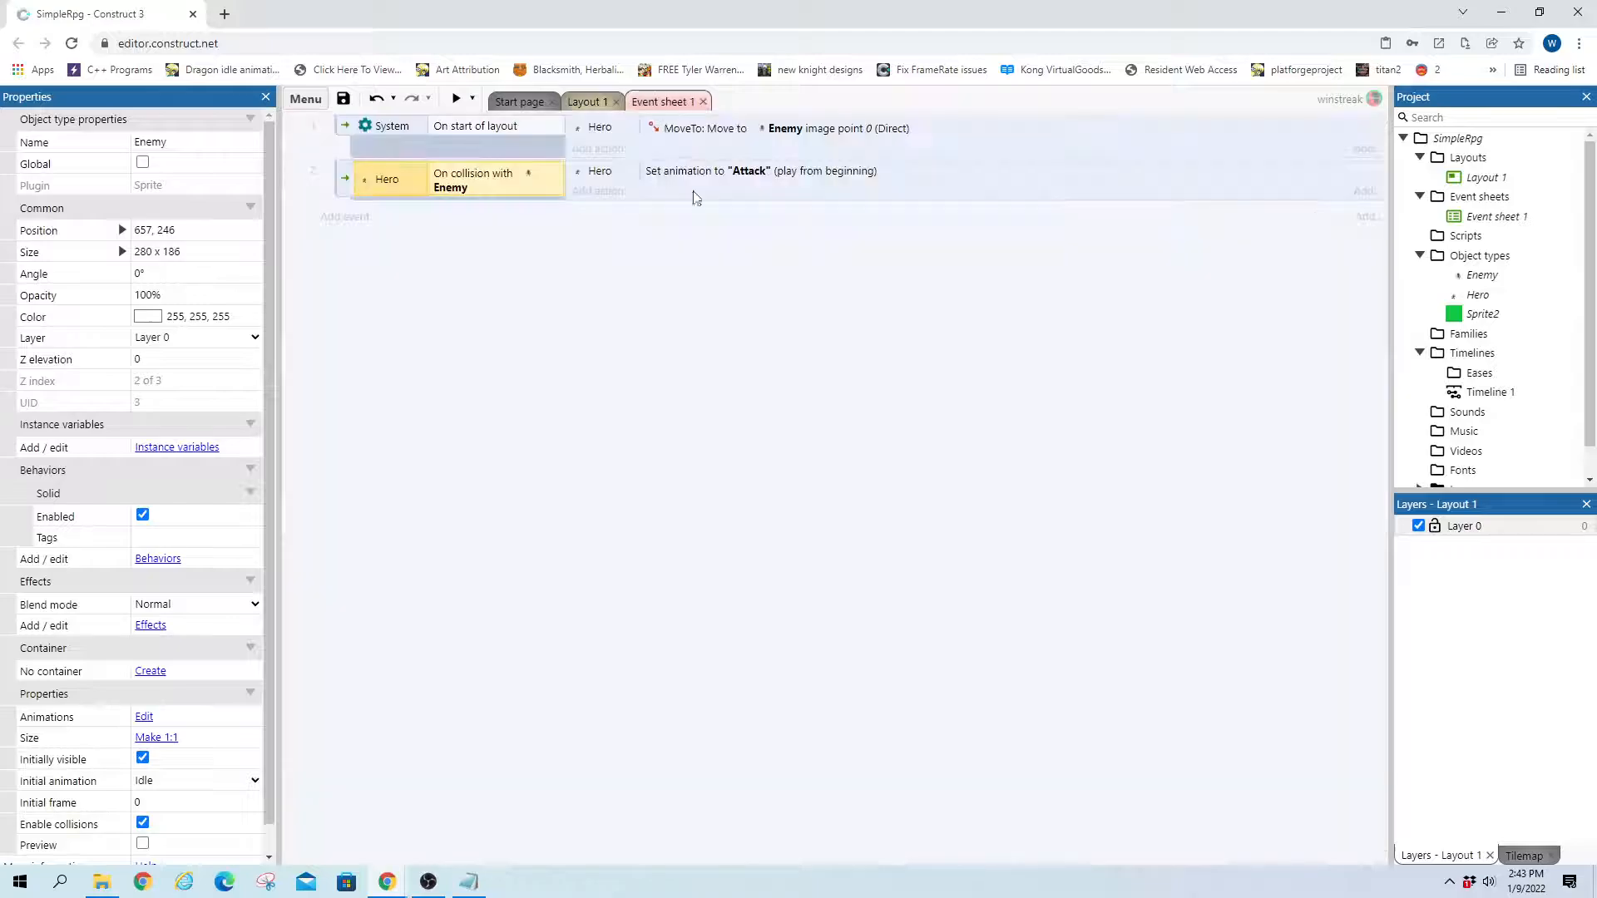
{"action": "double_click", "coordinate": [495, 184]}
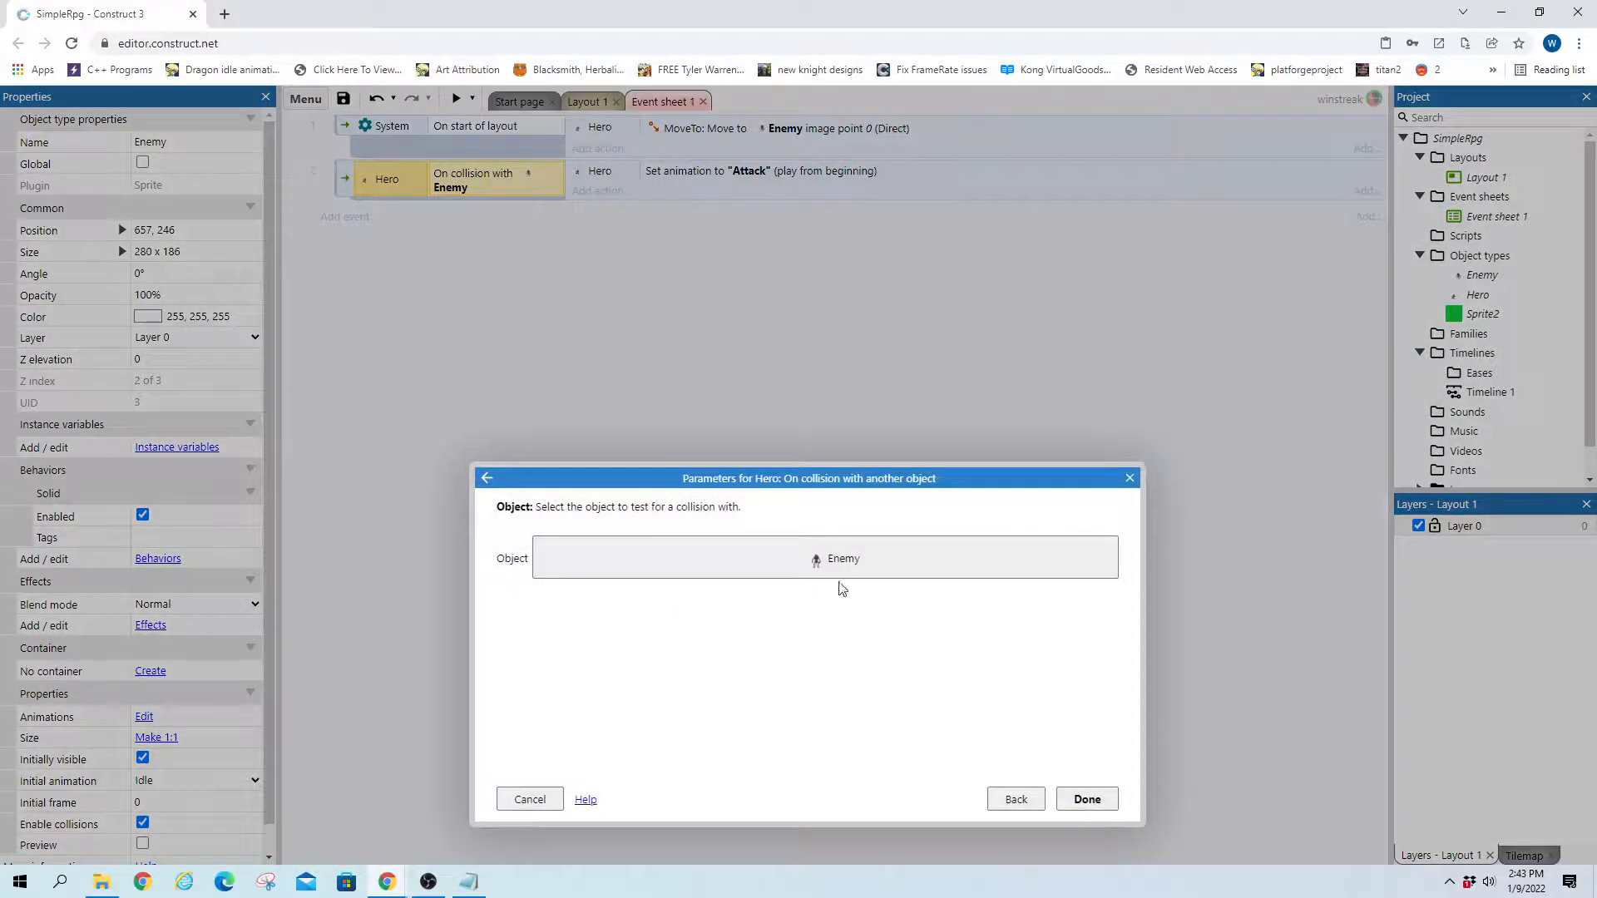
{"action": "left_click", "coordinate": [822, 561]}
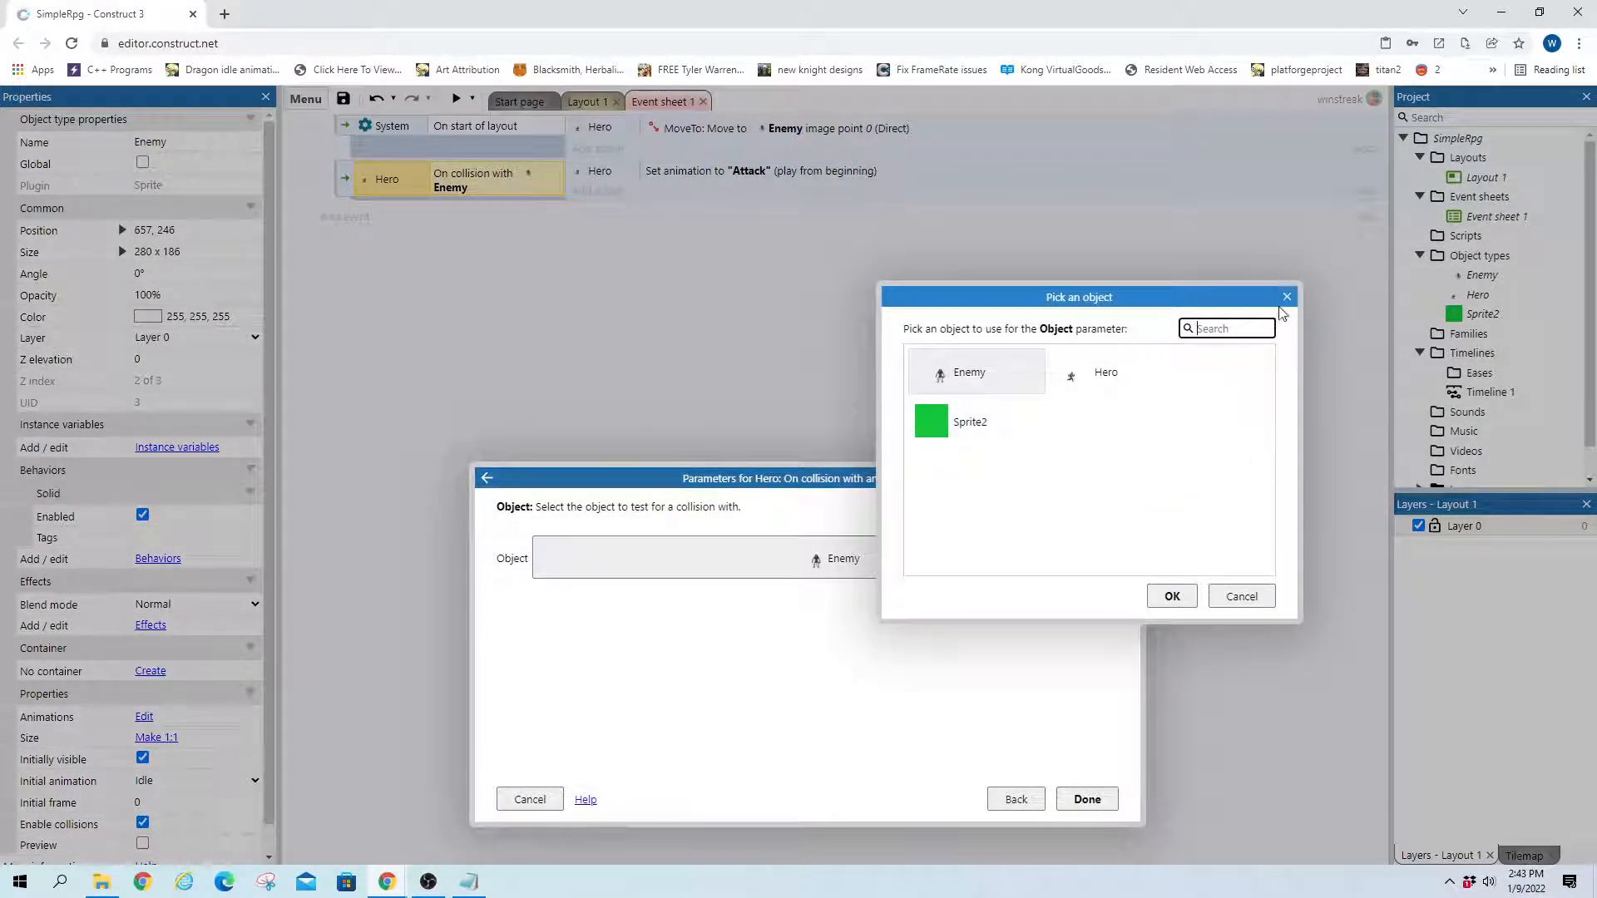
{"action": "left_click", "coordinate": [1218, 603]}
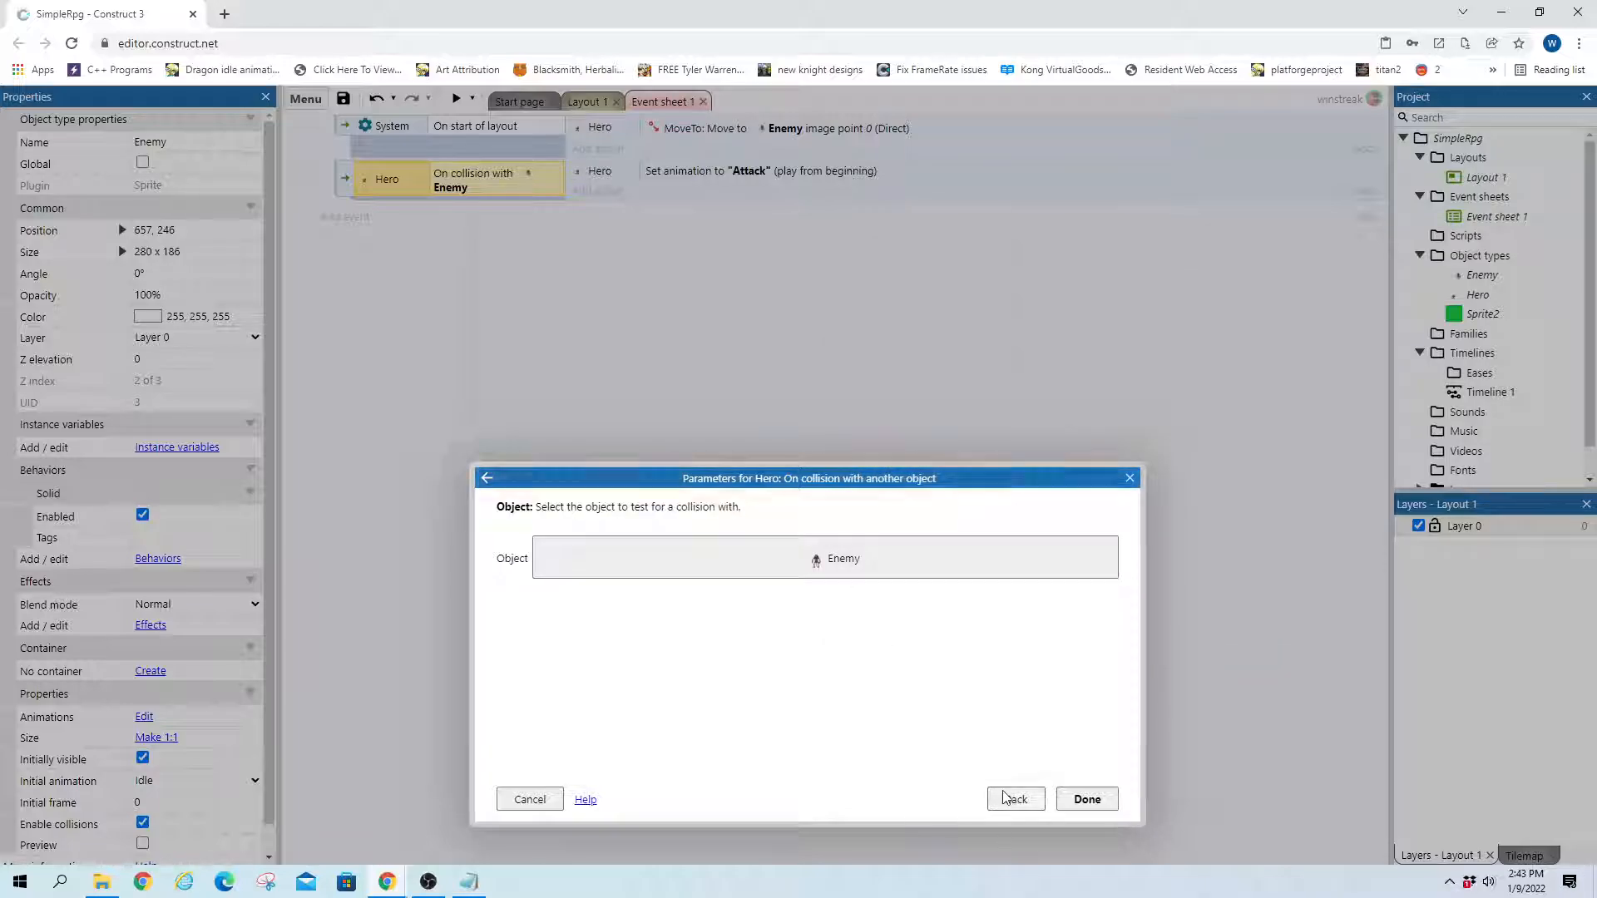
{"action": "left_click", "coordinate": [1014, 799]}
{"action": "scroll", "coordinate": [747, 509], "scroll_direction": "down", "scroll_amount": 1}
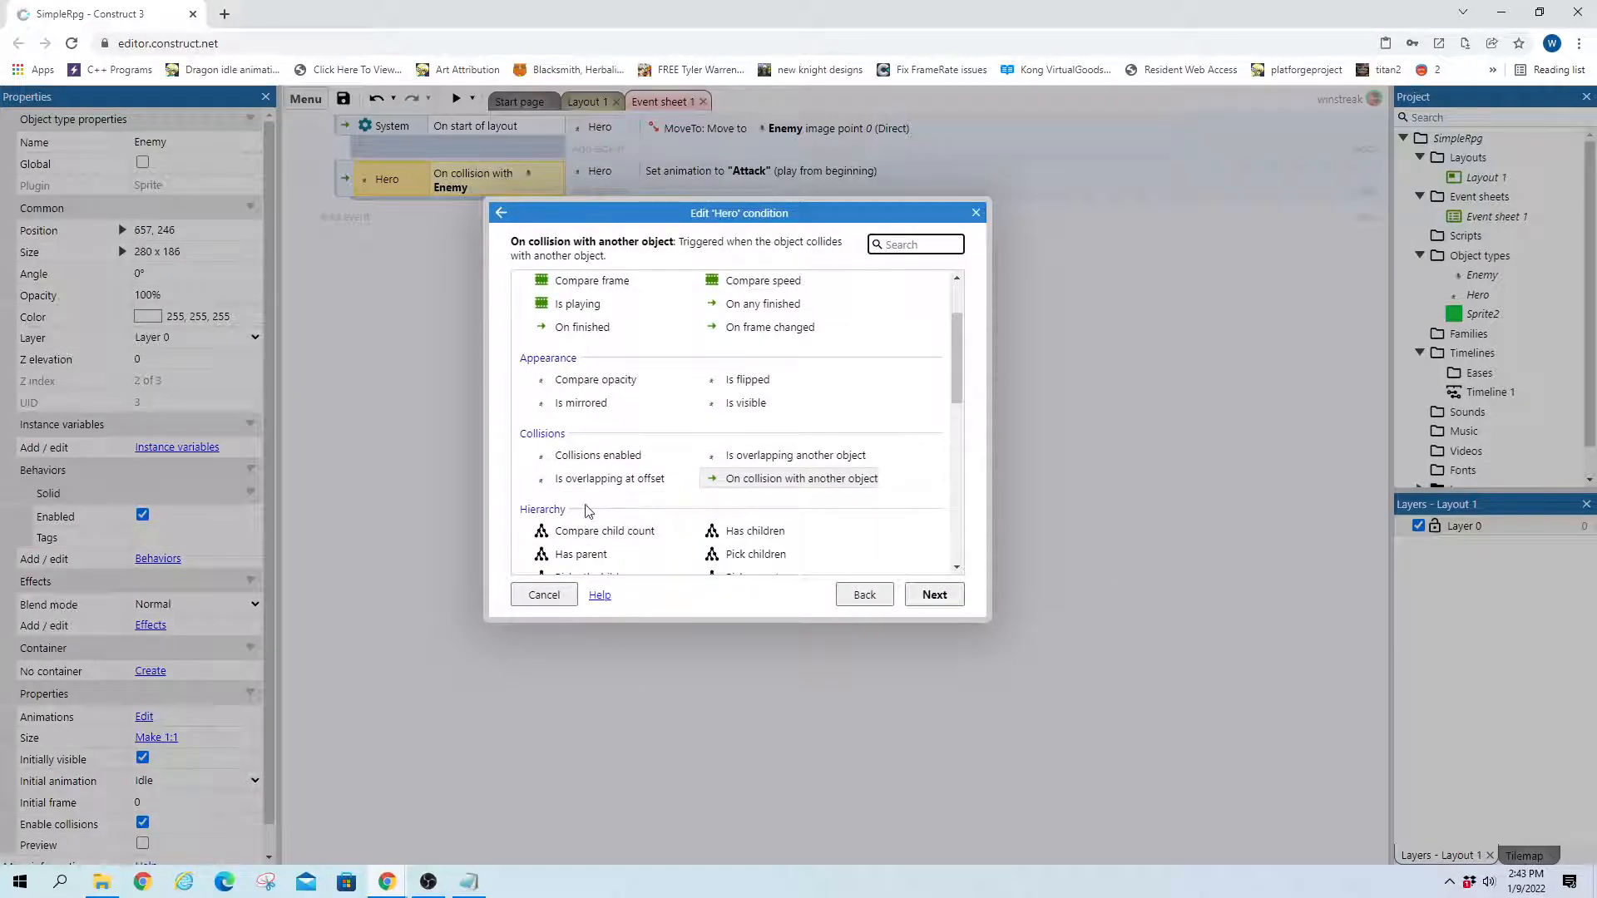
{"action": "scroll", "coordinate": [695, 460], "scroll_direction": "down", "scroll_amount": 3}
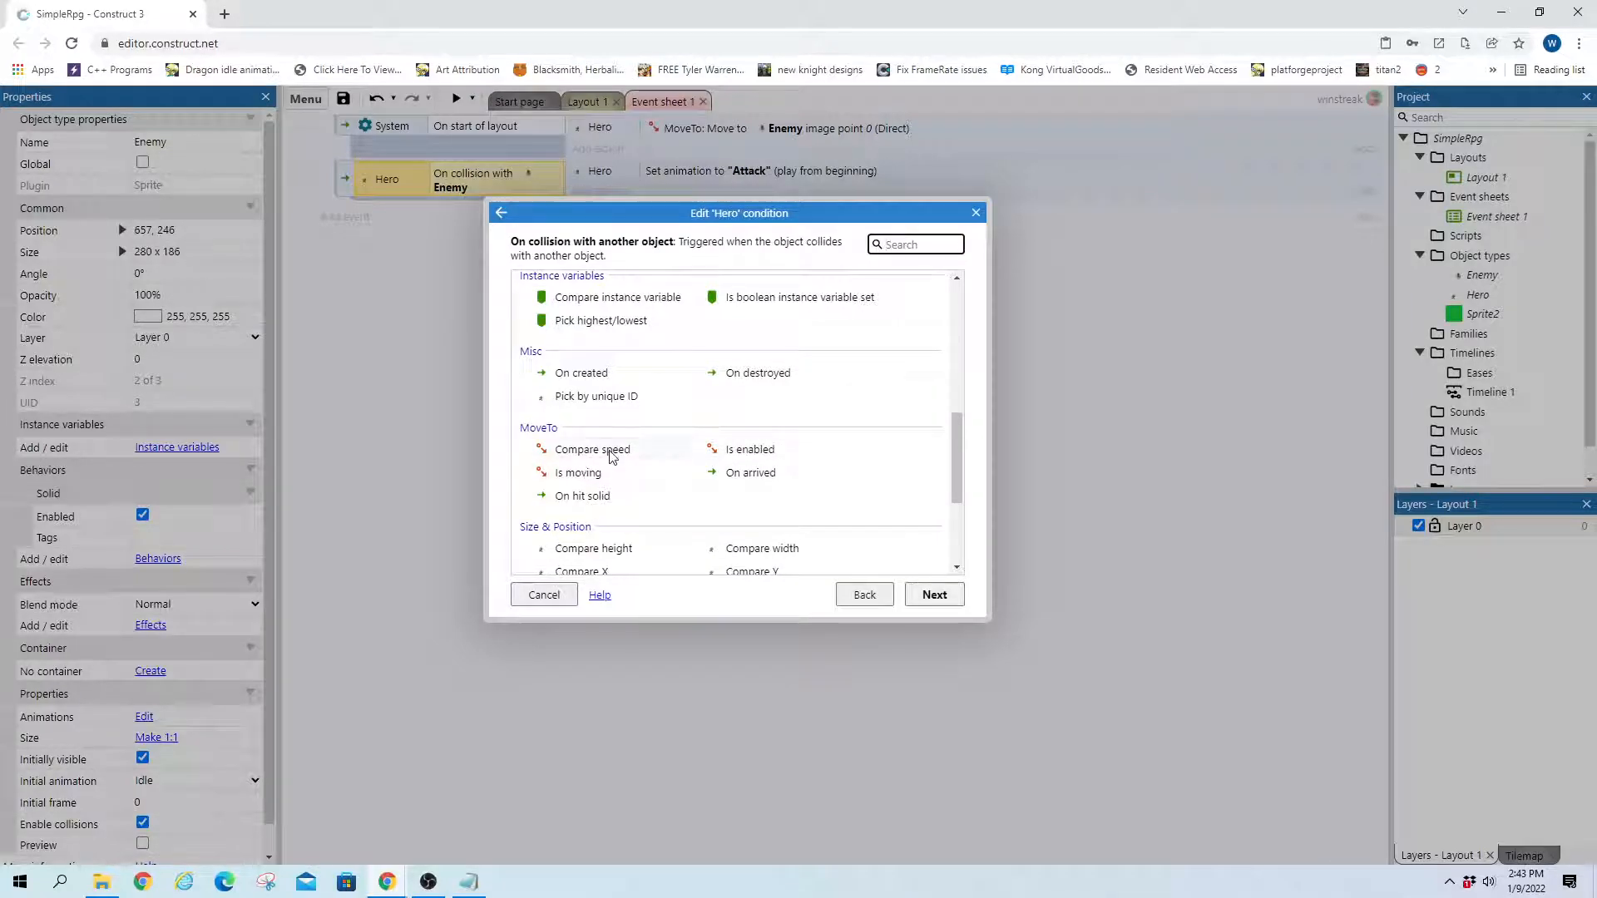
{"action": "left_click", "coordinate": [769, 471]}
{"action": "left_click", "coordinate": [908, 594]}
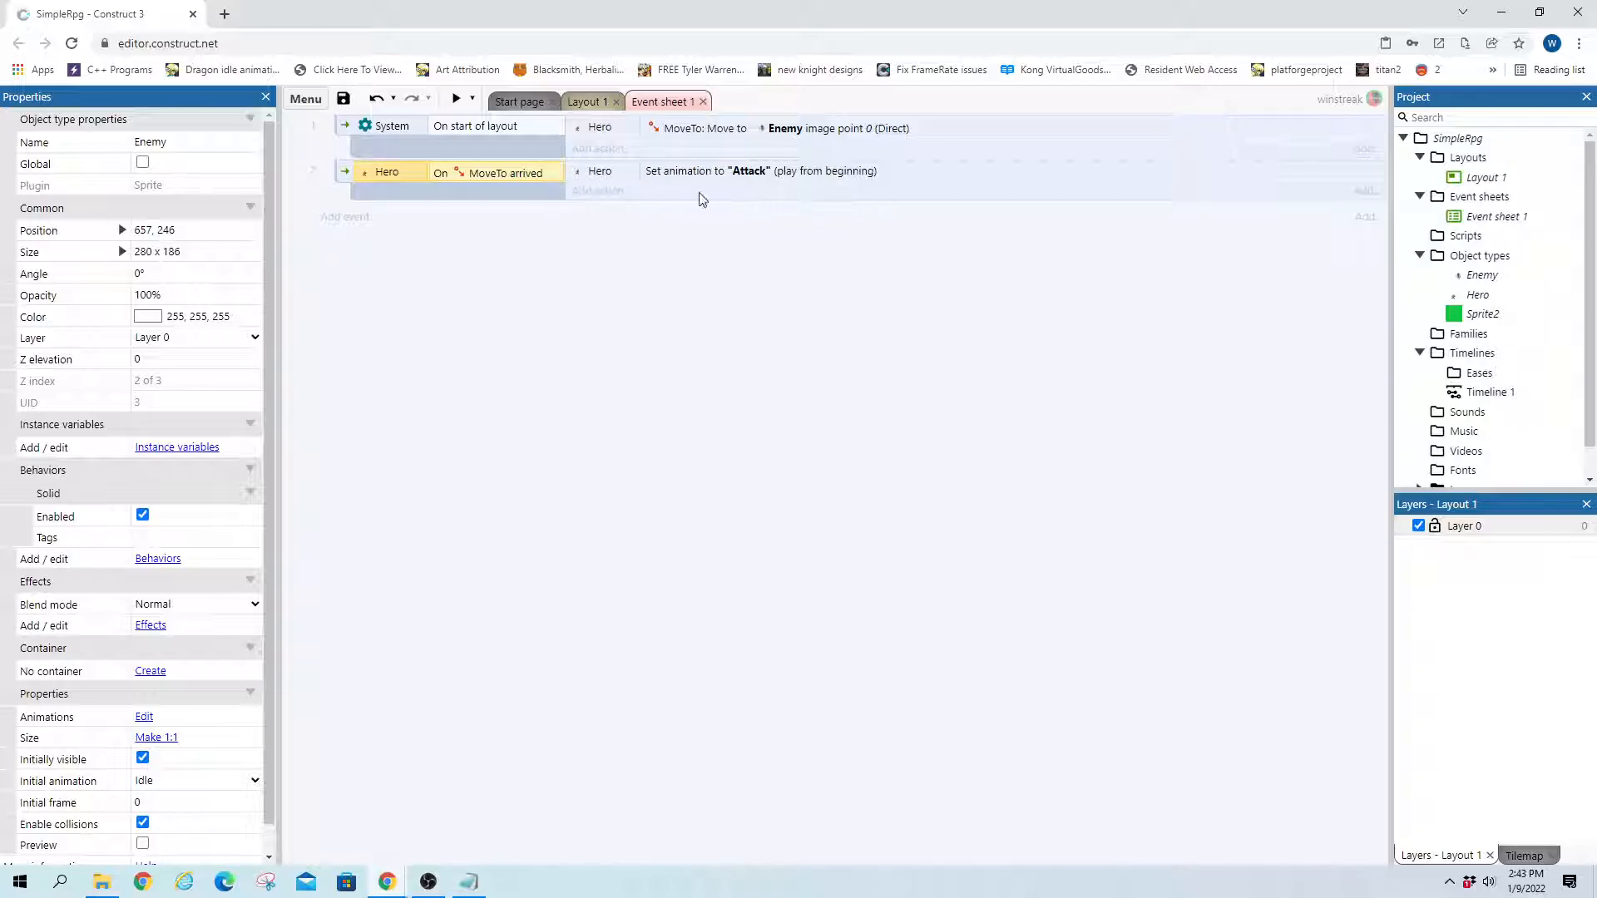
{"action": "left_click", "coordinate": [456, 99]}
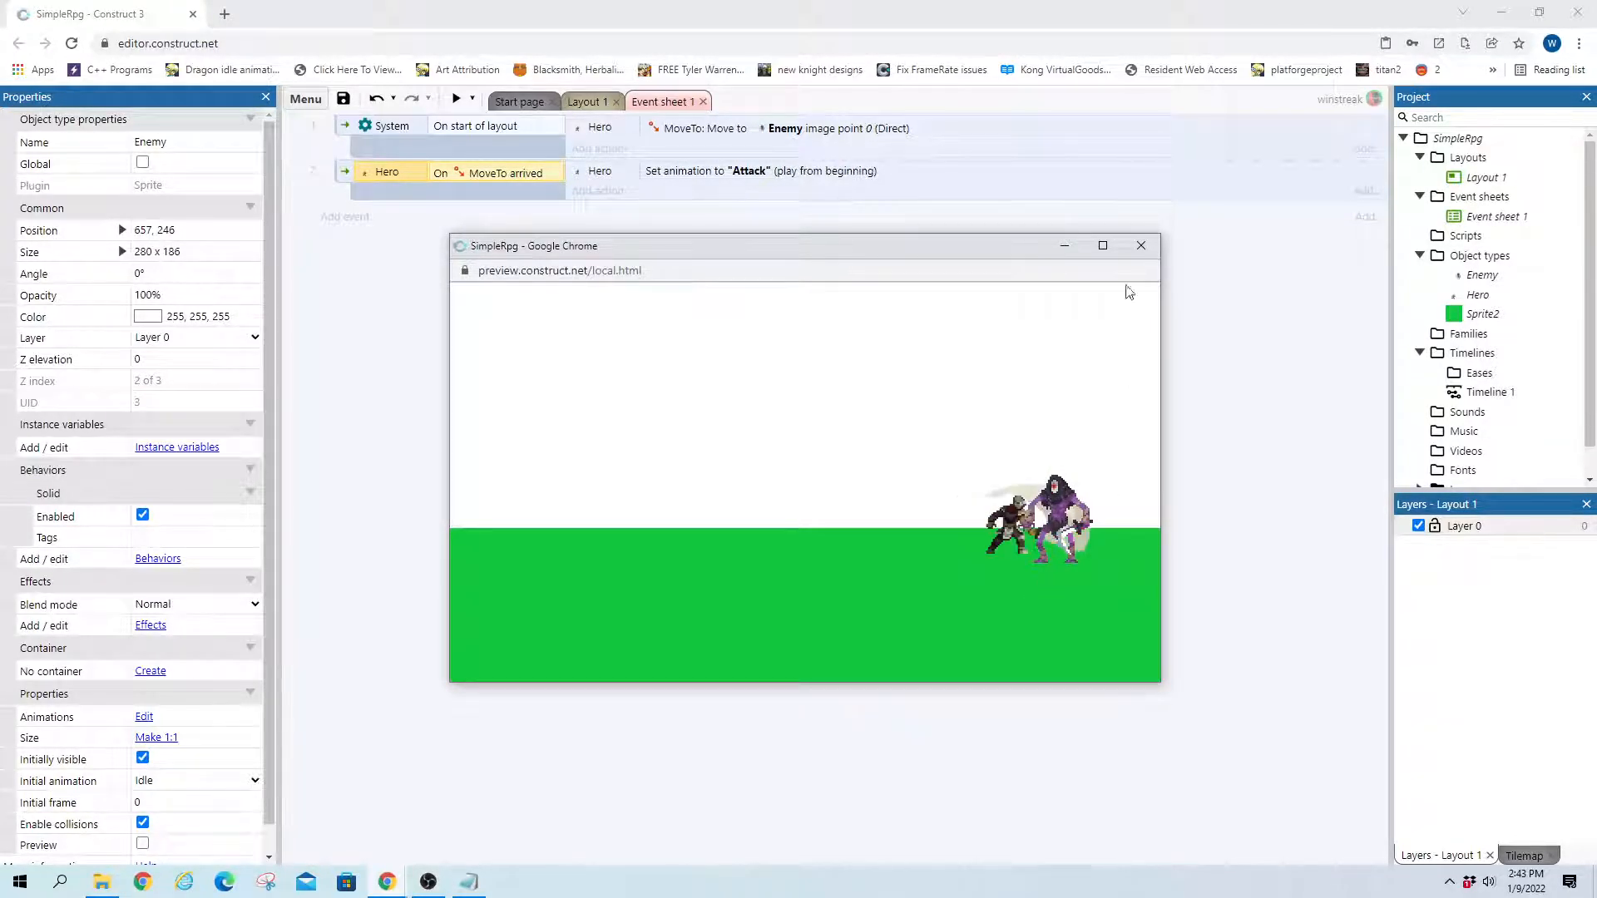
{"action": "left_click", "coordinate": [1140, 245]}
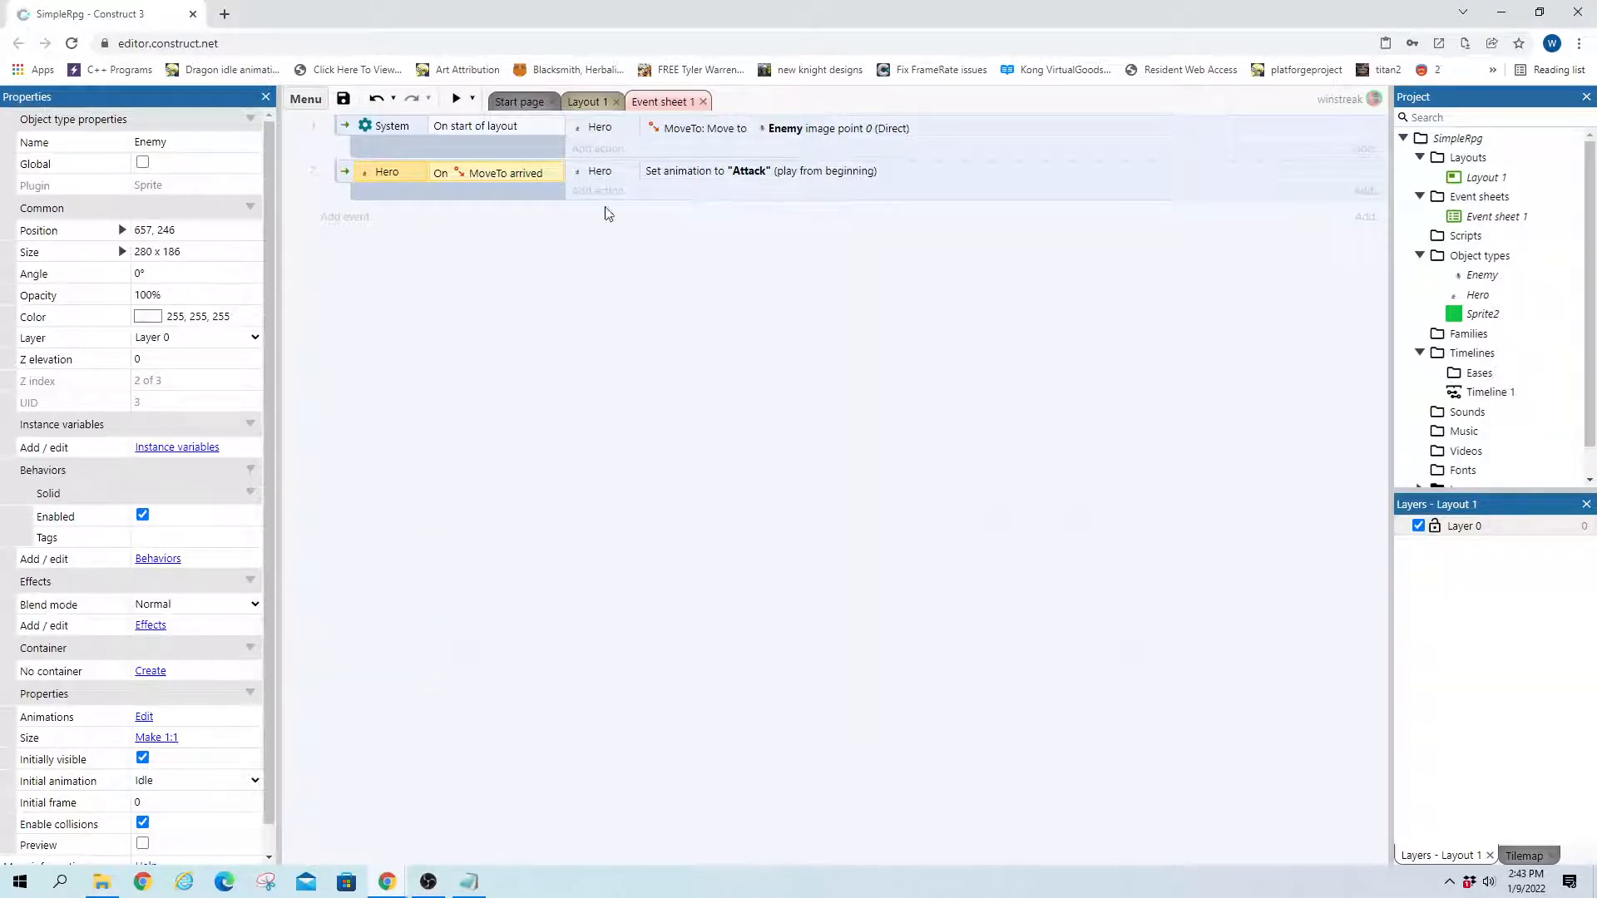
Examine the collision polygons on the frames of the Enemy's Idle animation, and close the Animations Editor
{"action": "left_click", "coordinate": [583, 100]}
{"action": "left_click", "coordinate": [640, 512]}
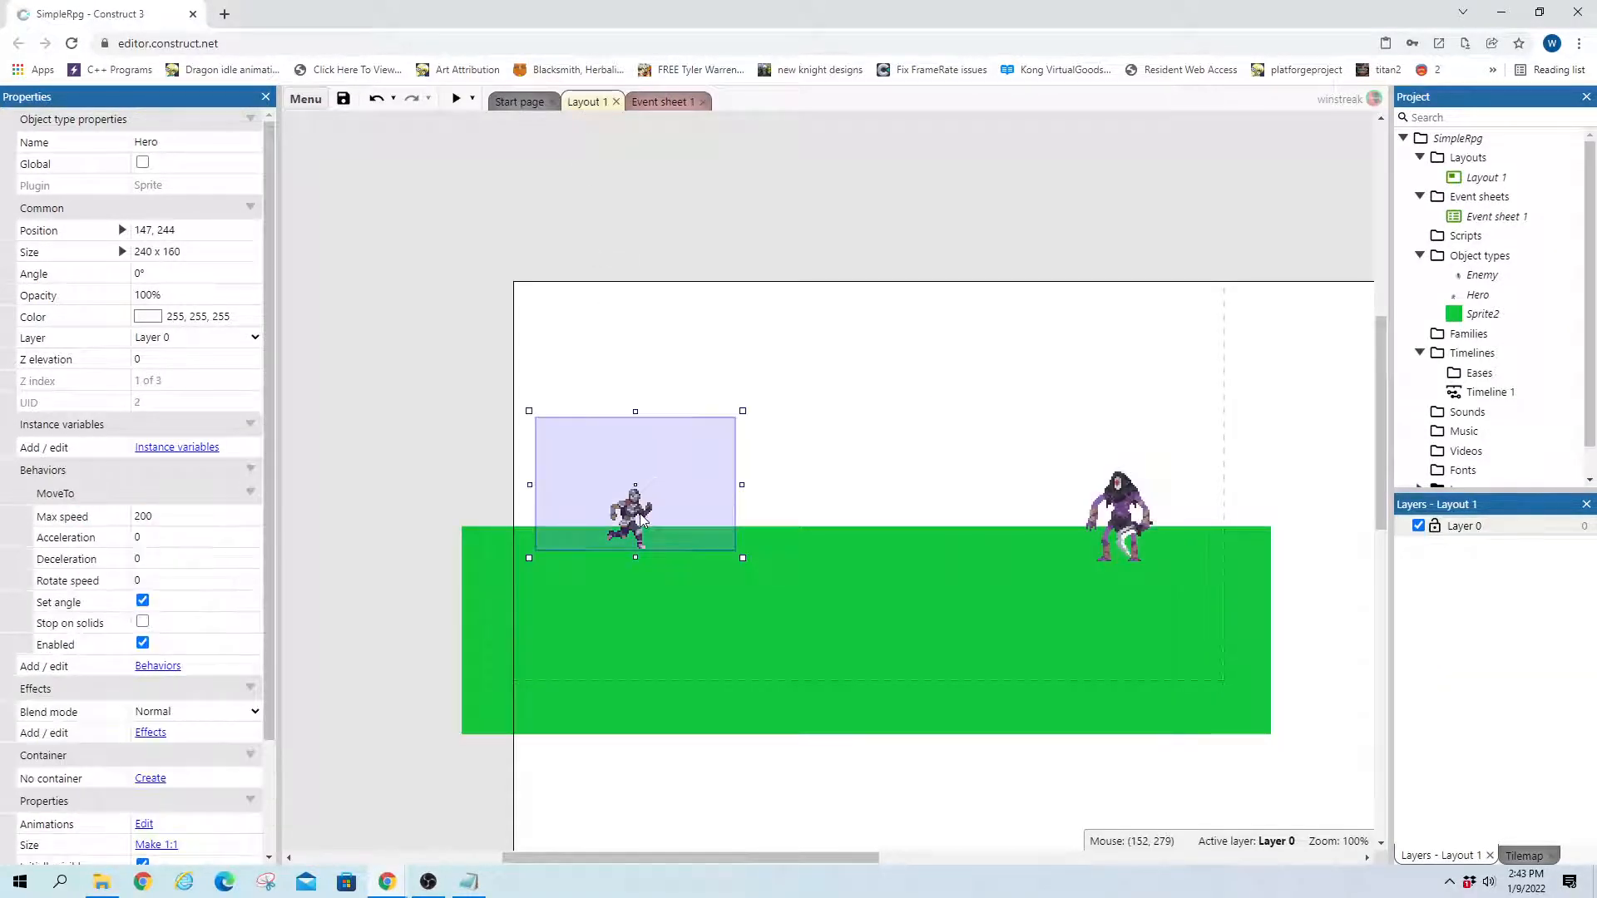
{"action": "double_click", "coordinate": [1119, 517]}
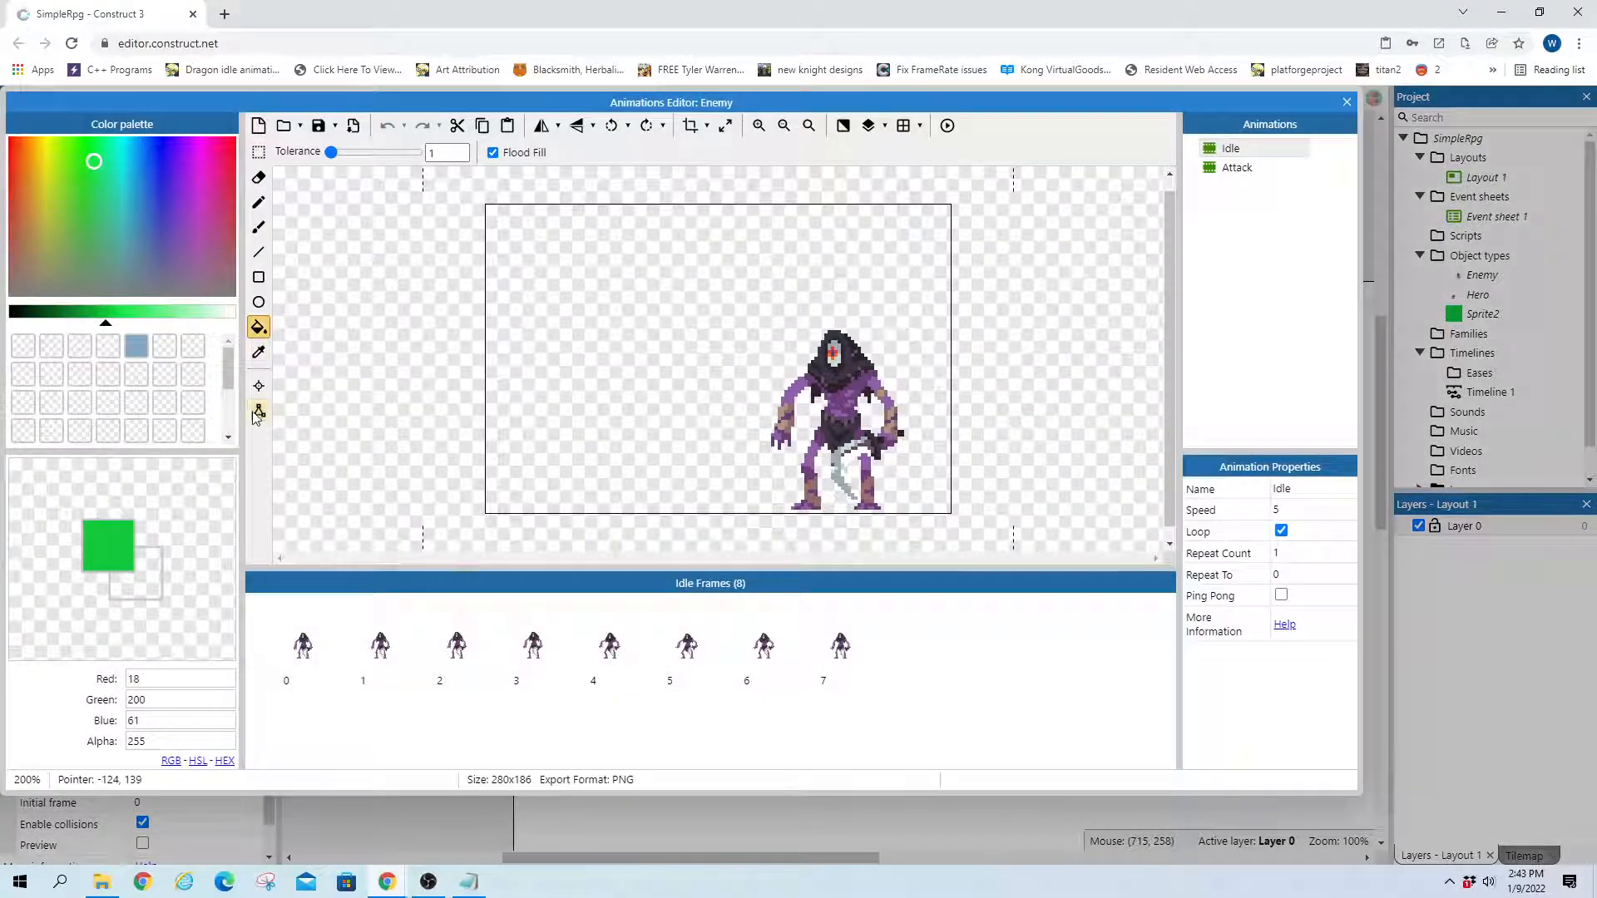
{"action": "left_click", "coordinate": [255, 414]}
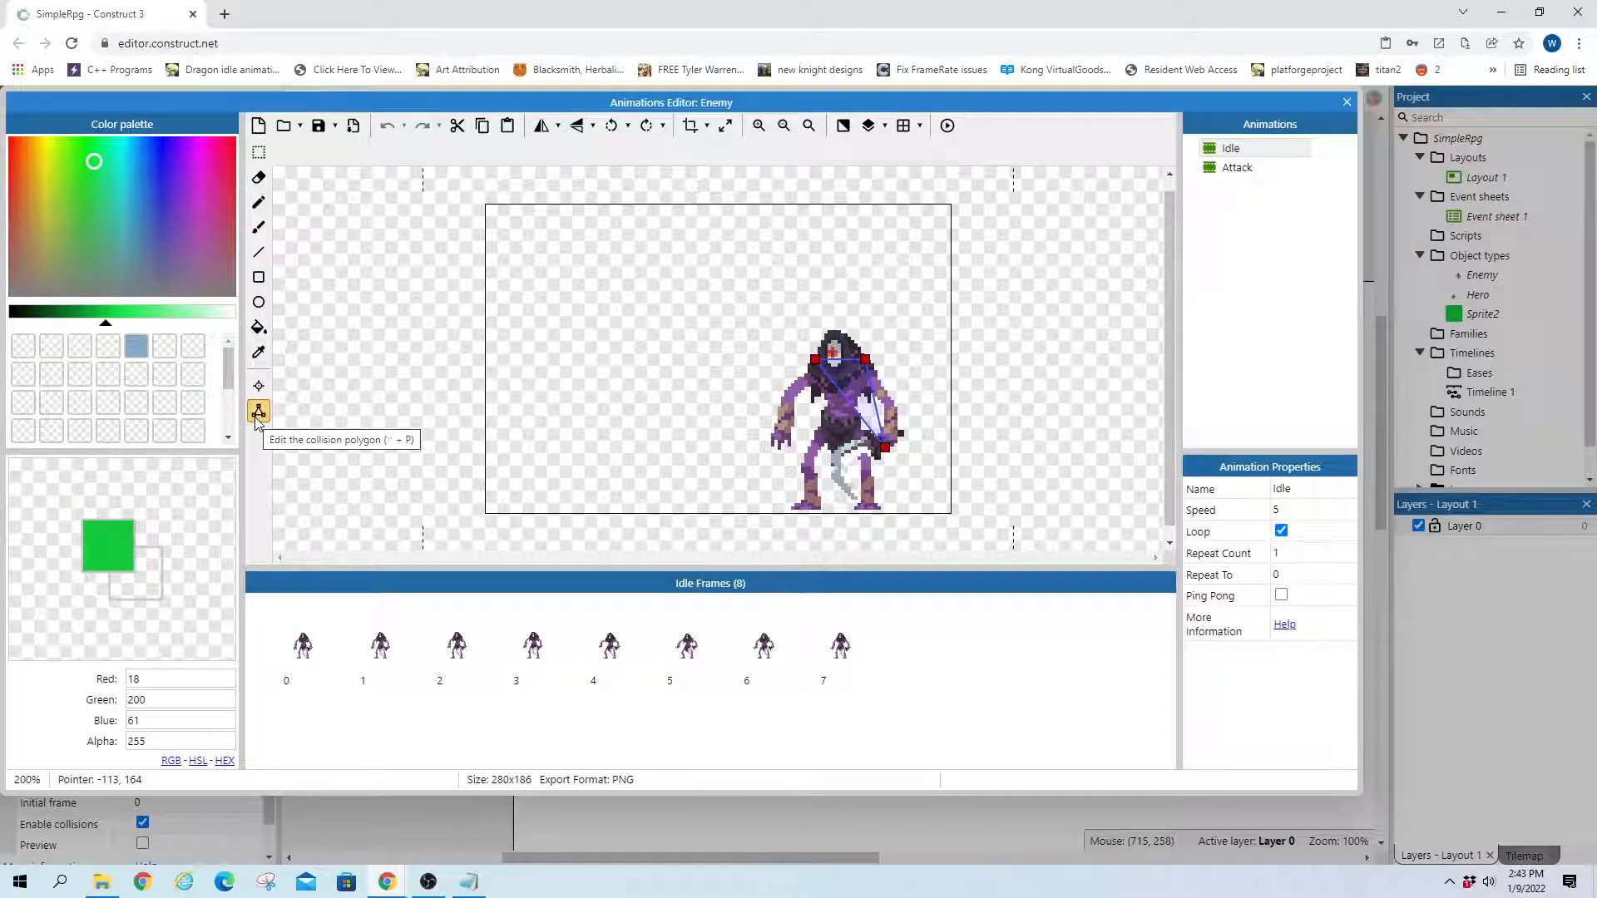
{"action": "left_click", "coordinate": [381, 665]}
{"action": "left_click", "coordinate": [441, 670]}
{"action": "left_click", "coordinate": [499, 665]}
{"action": "left_click", "coordinate": [603, 661]}
{"action": "left_click", "coordinate": [678, 661]}
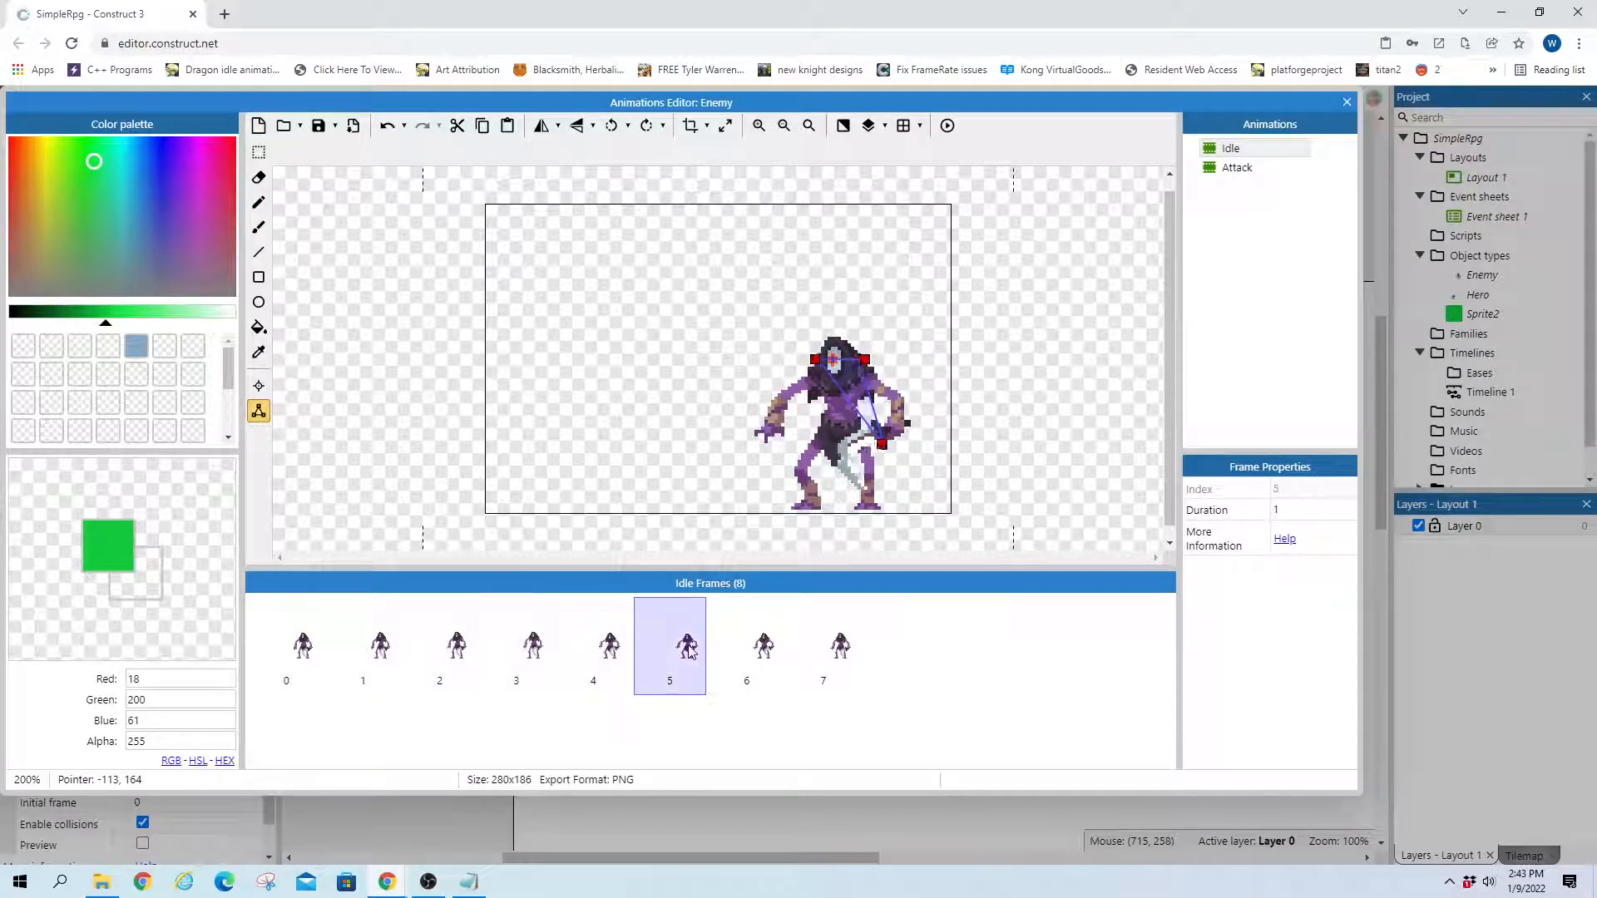
{"action": "left_click", "coordinate": [731, 661]}
{"action": "left_click", "coordinate": [824, 661]}
{"action": "left_click", "coordinate": [728, 661]}
{"action": "left_click", "coordinate": [593, 653]}
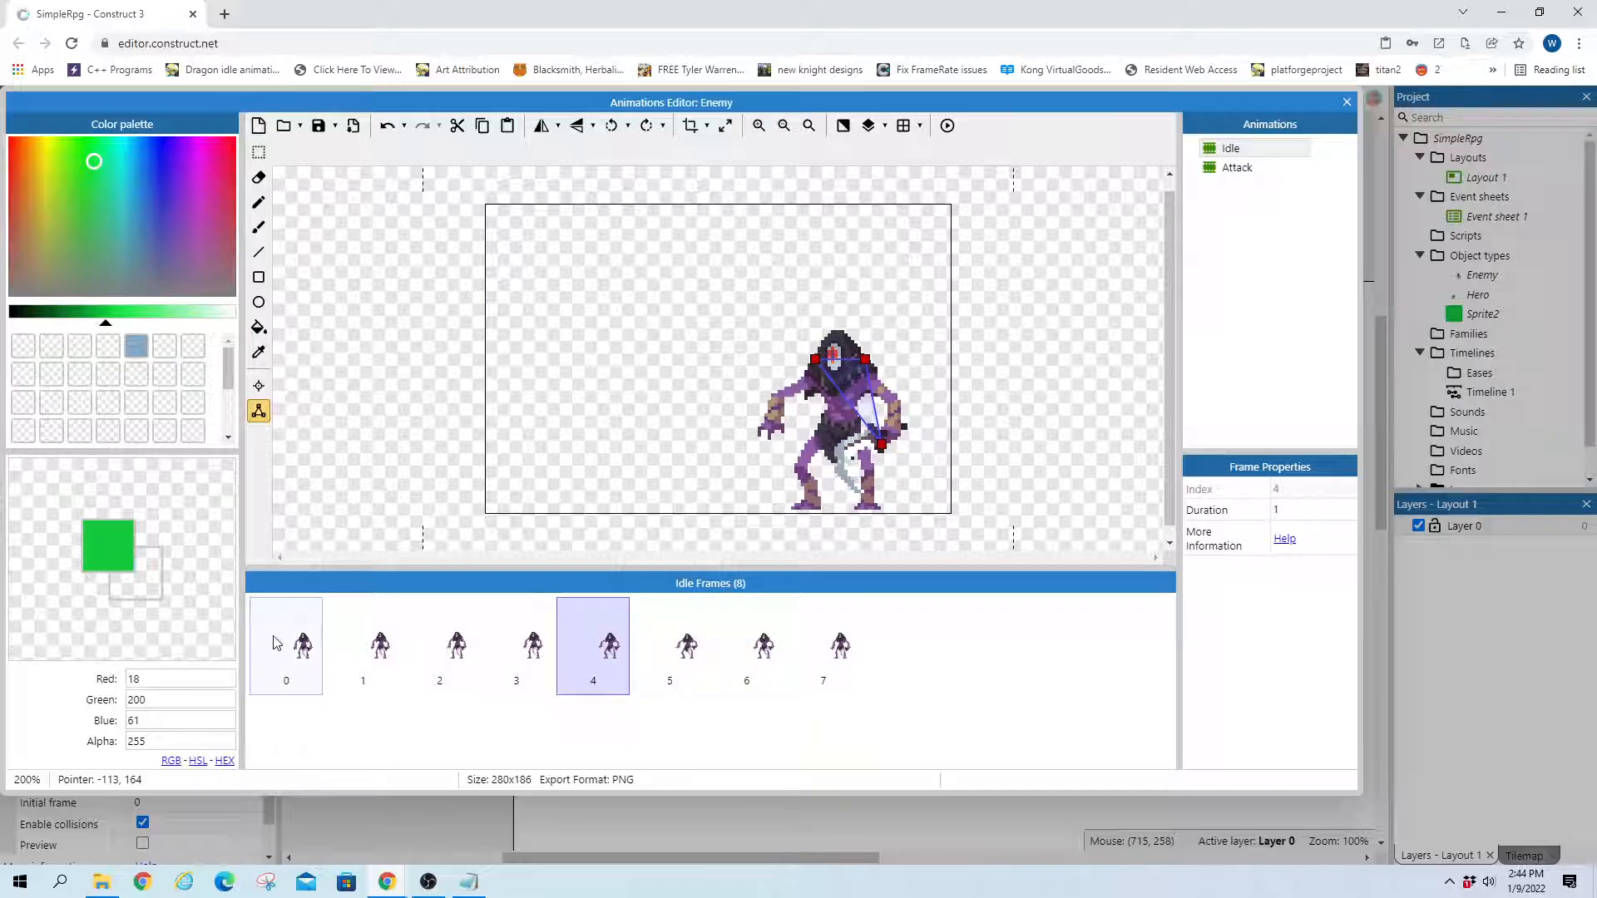
{"action": "left_click", "coordinate": [282, 645]}
{"action": "left_click", "coordinate": [1347, 101]}
Check the collision polygon on frame 1 of the Hero's Run animation, and close the Animations Editor
{"action": "double_click", "coordinate": [630, 519]}
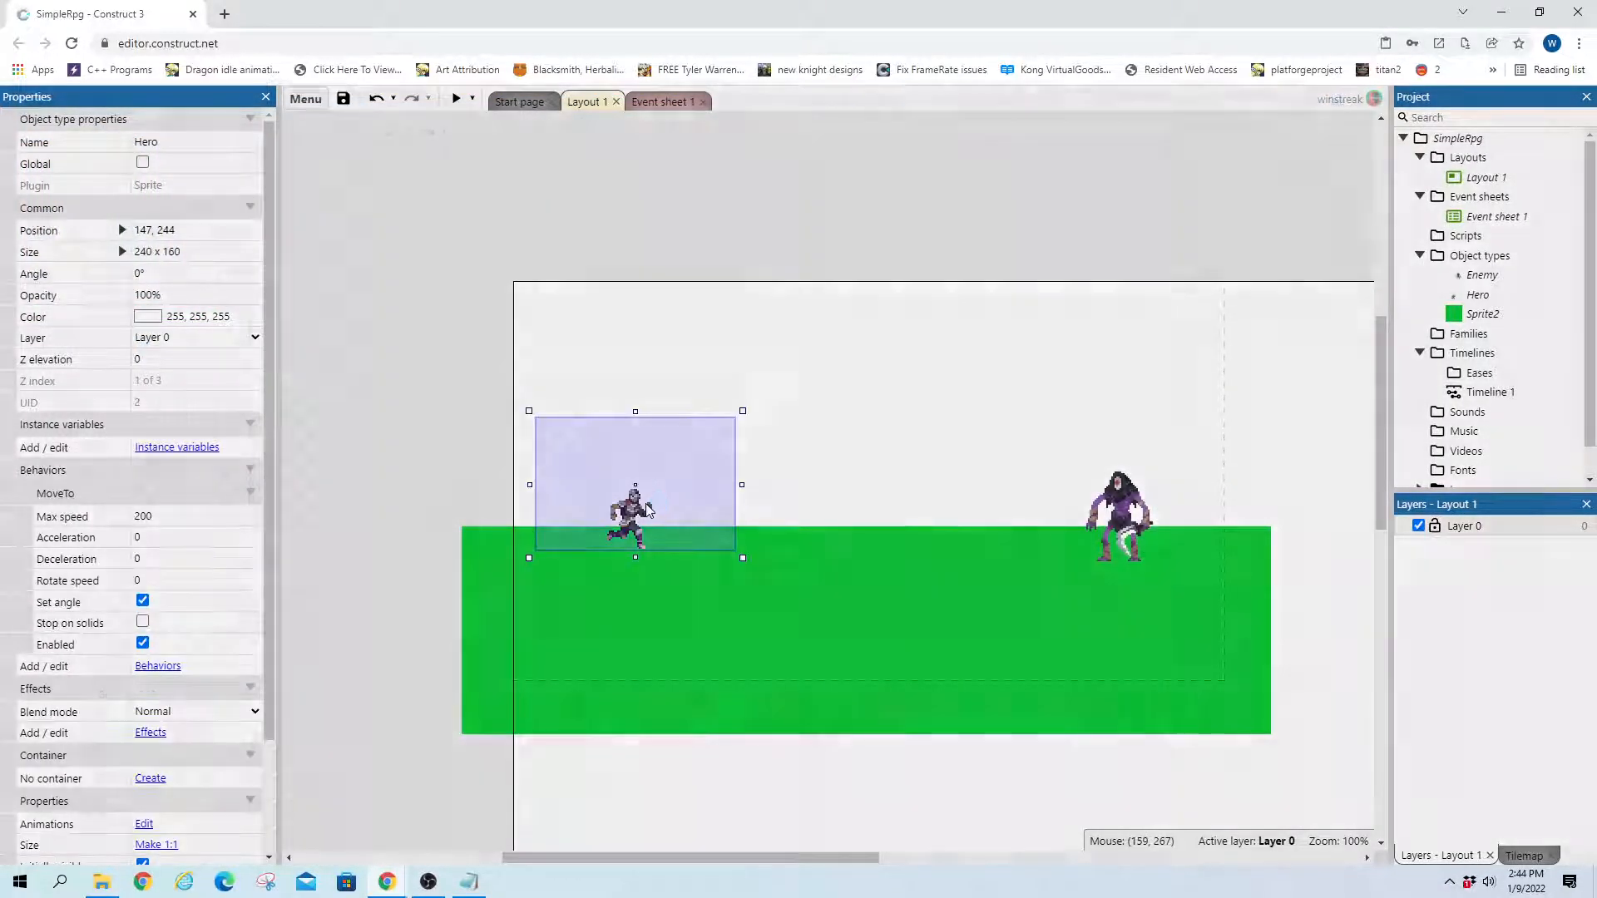
{"action": "left_click", "coordinate": [341, 657]}
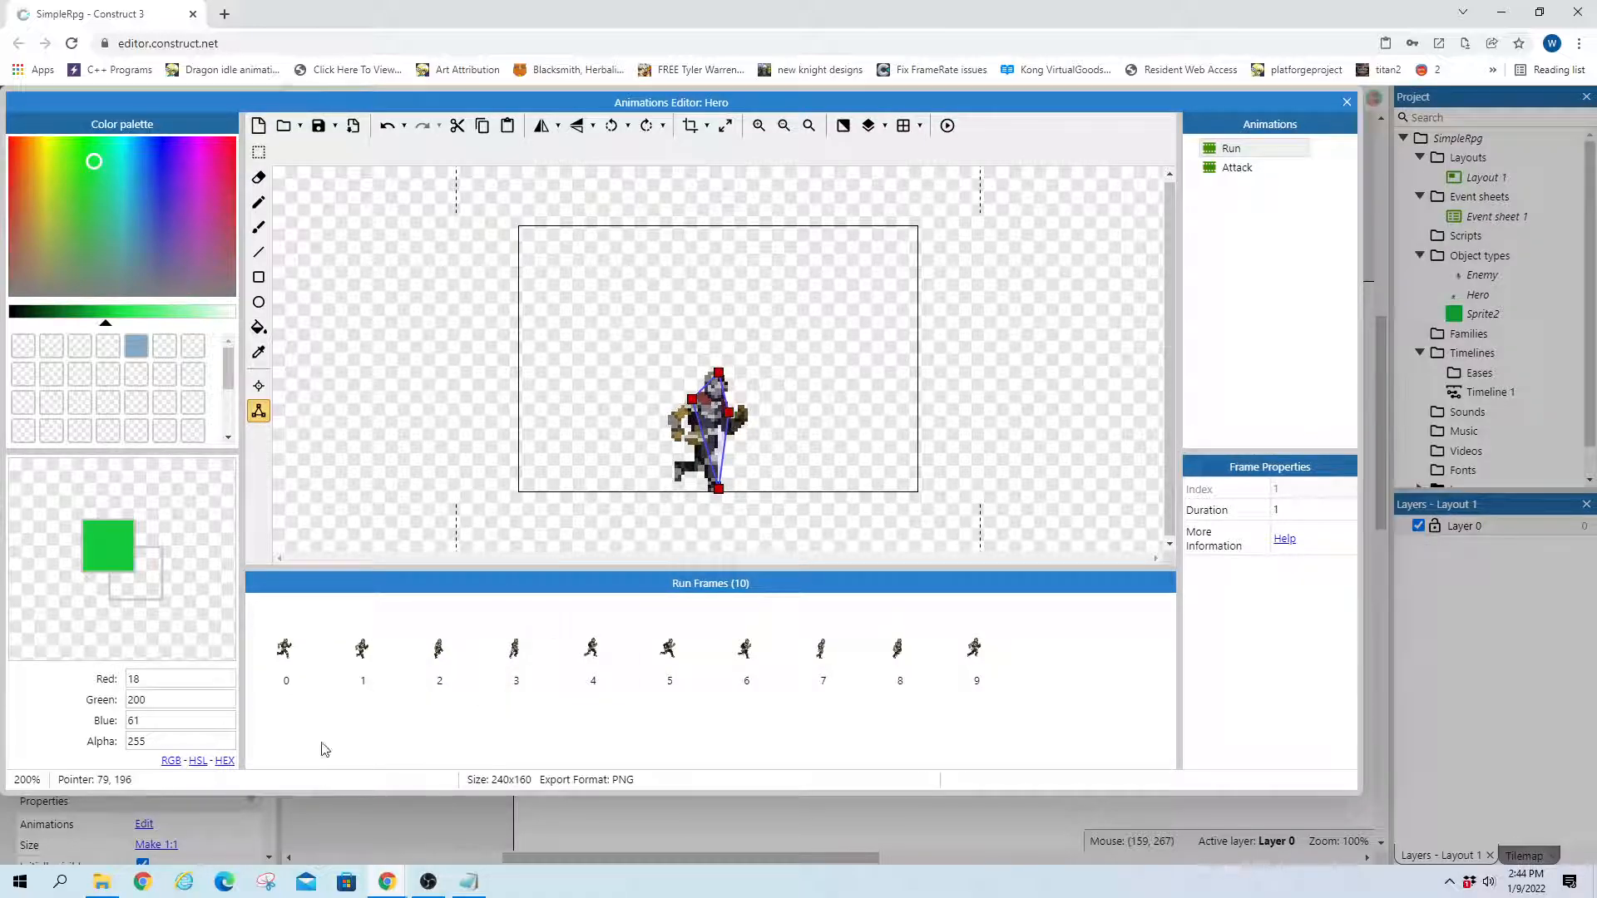
{"action": "left_click", "coordinate": [1346, 102]}
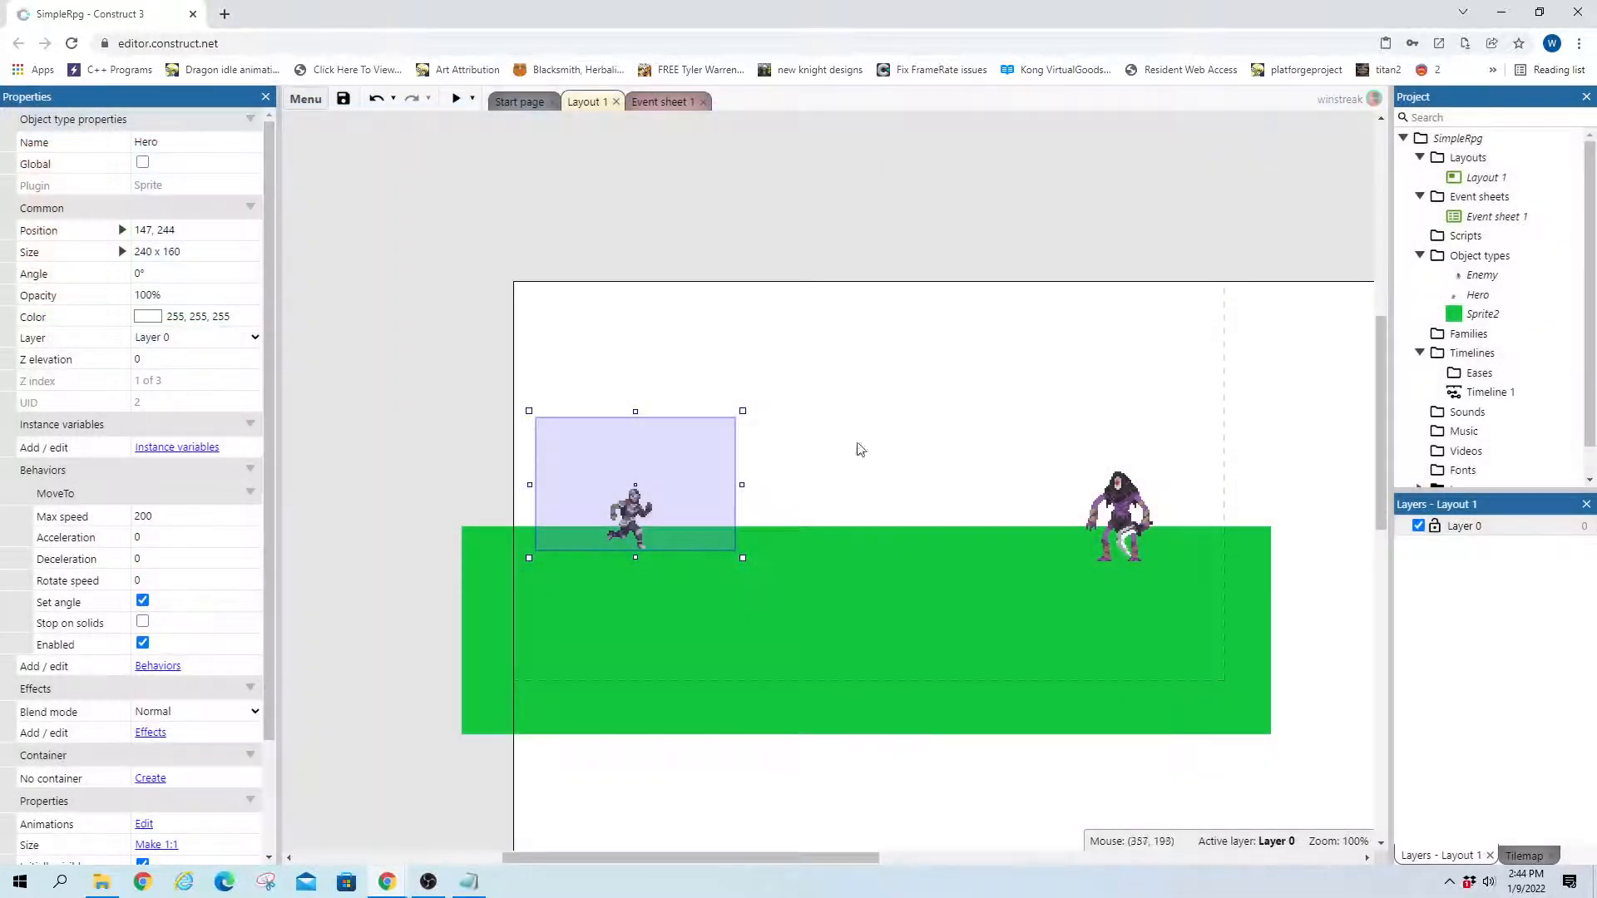
Widen the collision polygon on frame 0 of the Enemy's Idle animation around the figure, and apply it to the whole animation
{"action": "left_click", "coordinate": [1115, 512]}
{"action": "double_click", "coordinate": [1061, 502]}
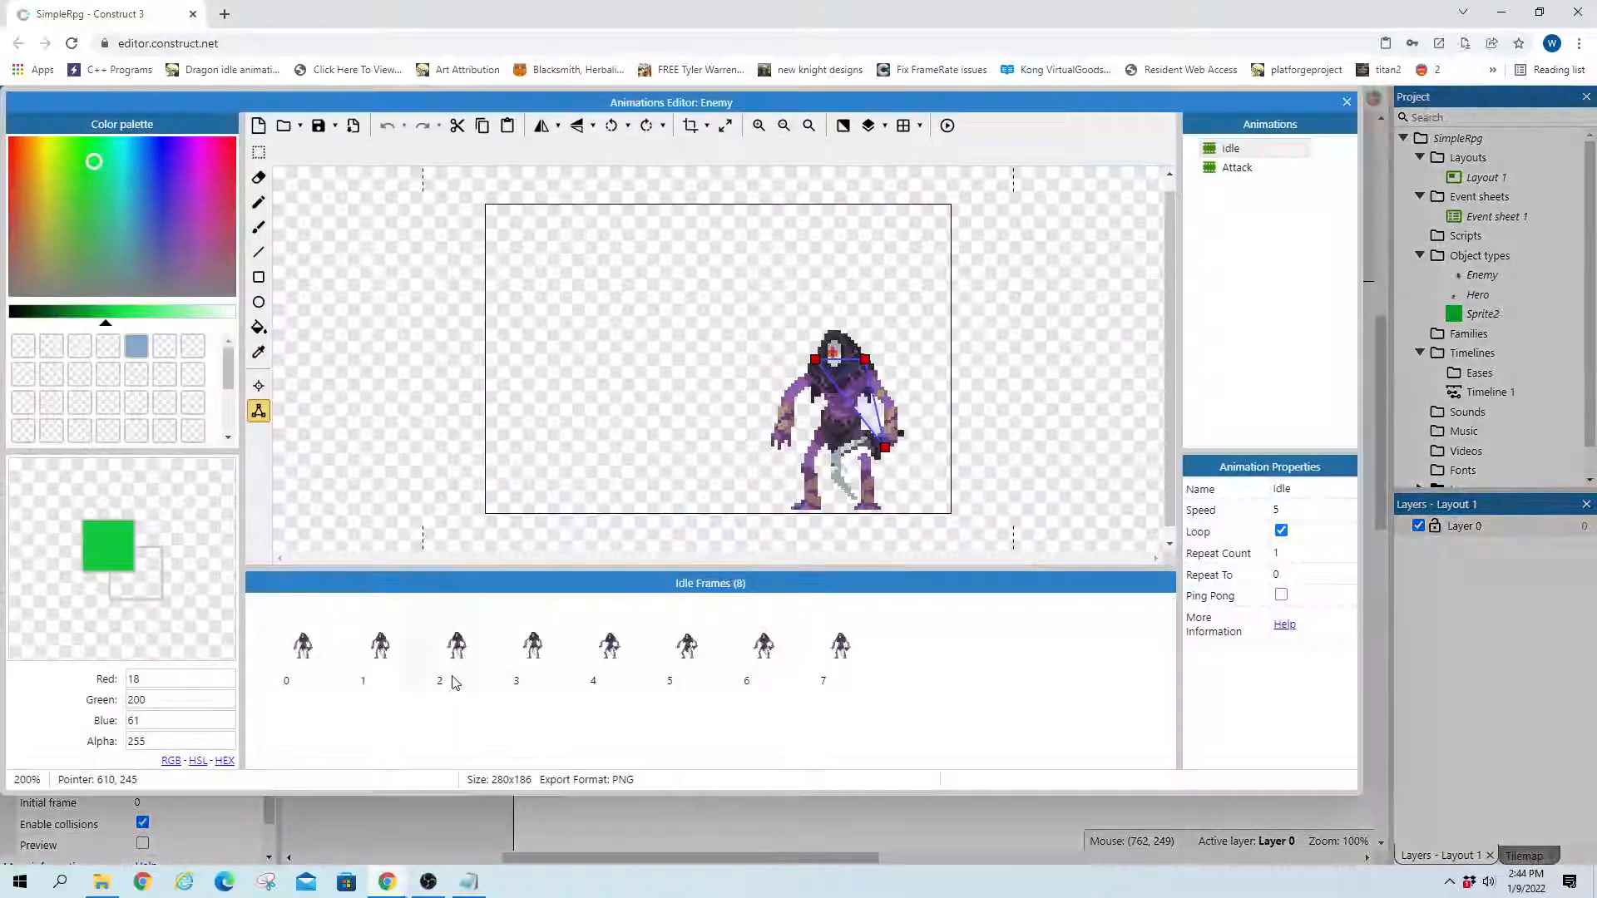
{"action": "left_click", "coordinate": [276, 655]}
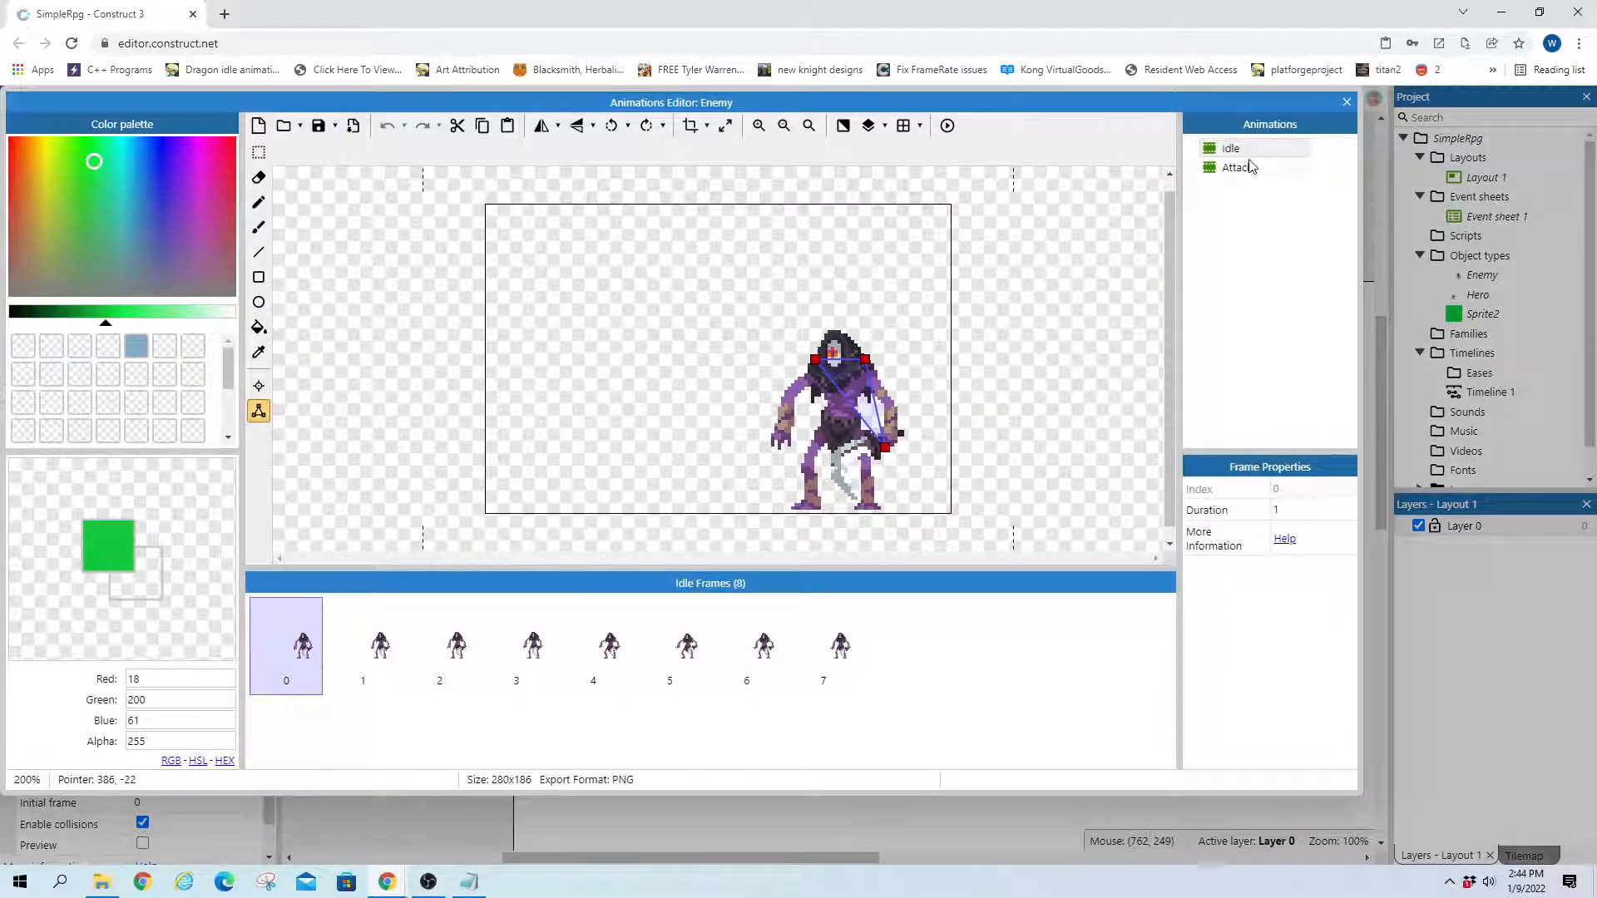
{"action": "left_click_drag", "start_coordinate": [884, 447], "coordinate": [757, 513]}
{"action": "left_click_drag", "start_coordinate": [815, 363], "coordinate": [754, 324]}
{"action": "left_click_drag", "start_coordinate": [865, 359], "coordinate": [905, 328]}
{"action": "left_click_drag", "start_coordinate": [757, 513], "coordinate": [752, 514]}
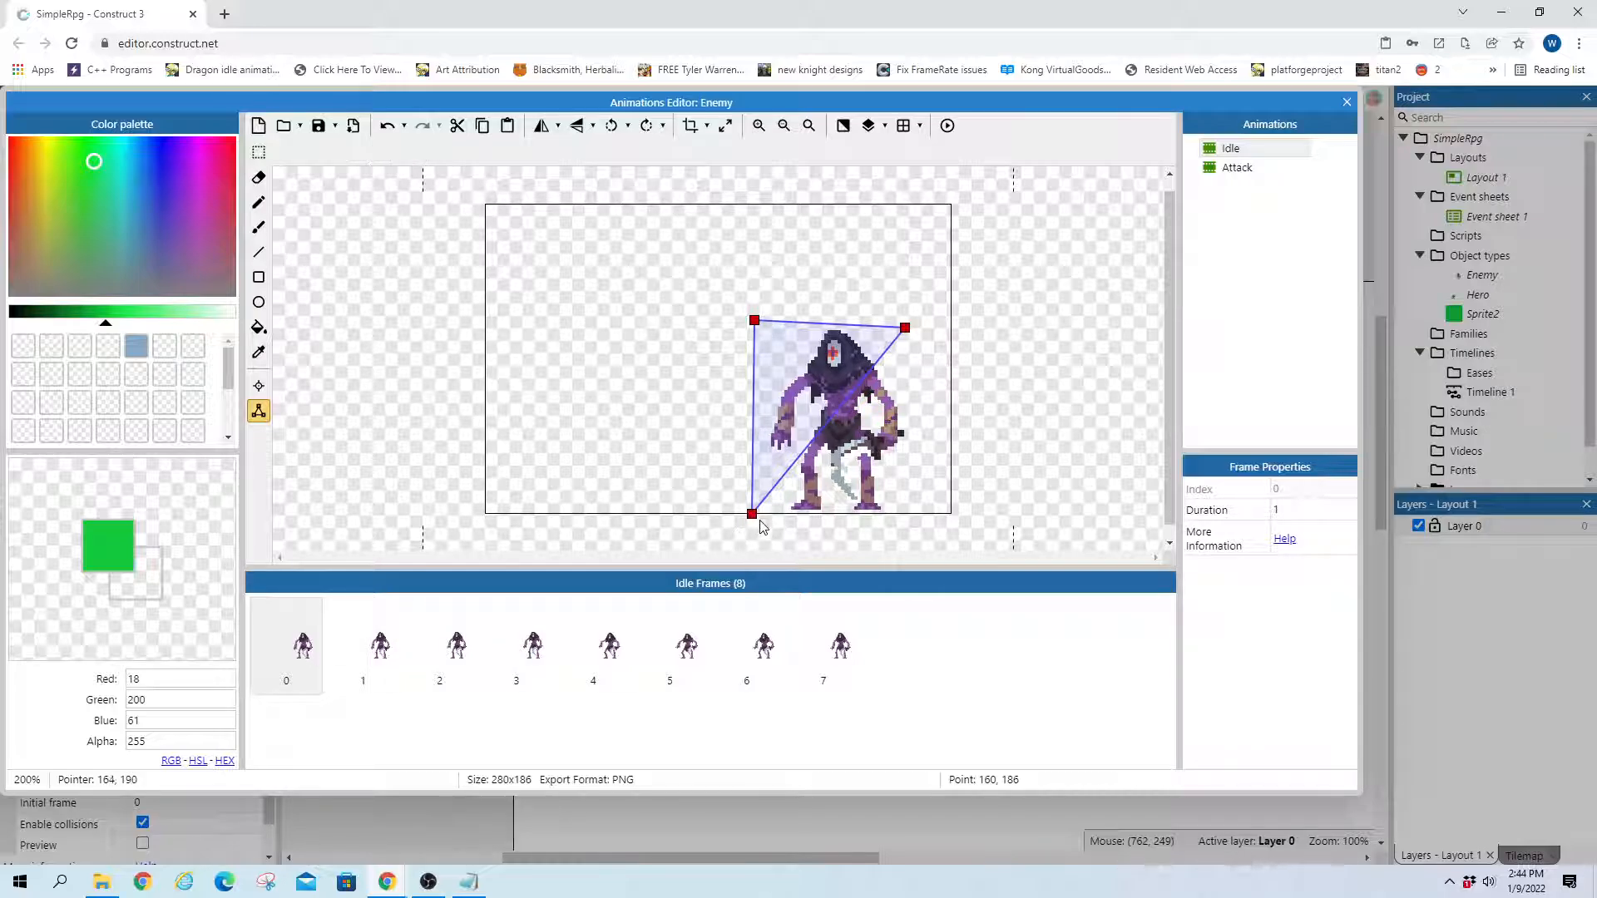
{"action": "left_click_drag", "start_coordinate": [752, 514], "coordinate": [763, 514]}
{"action": "right_click", "coordinate": [804, 407]}
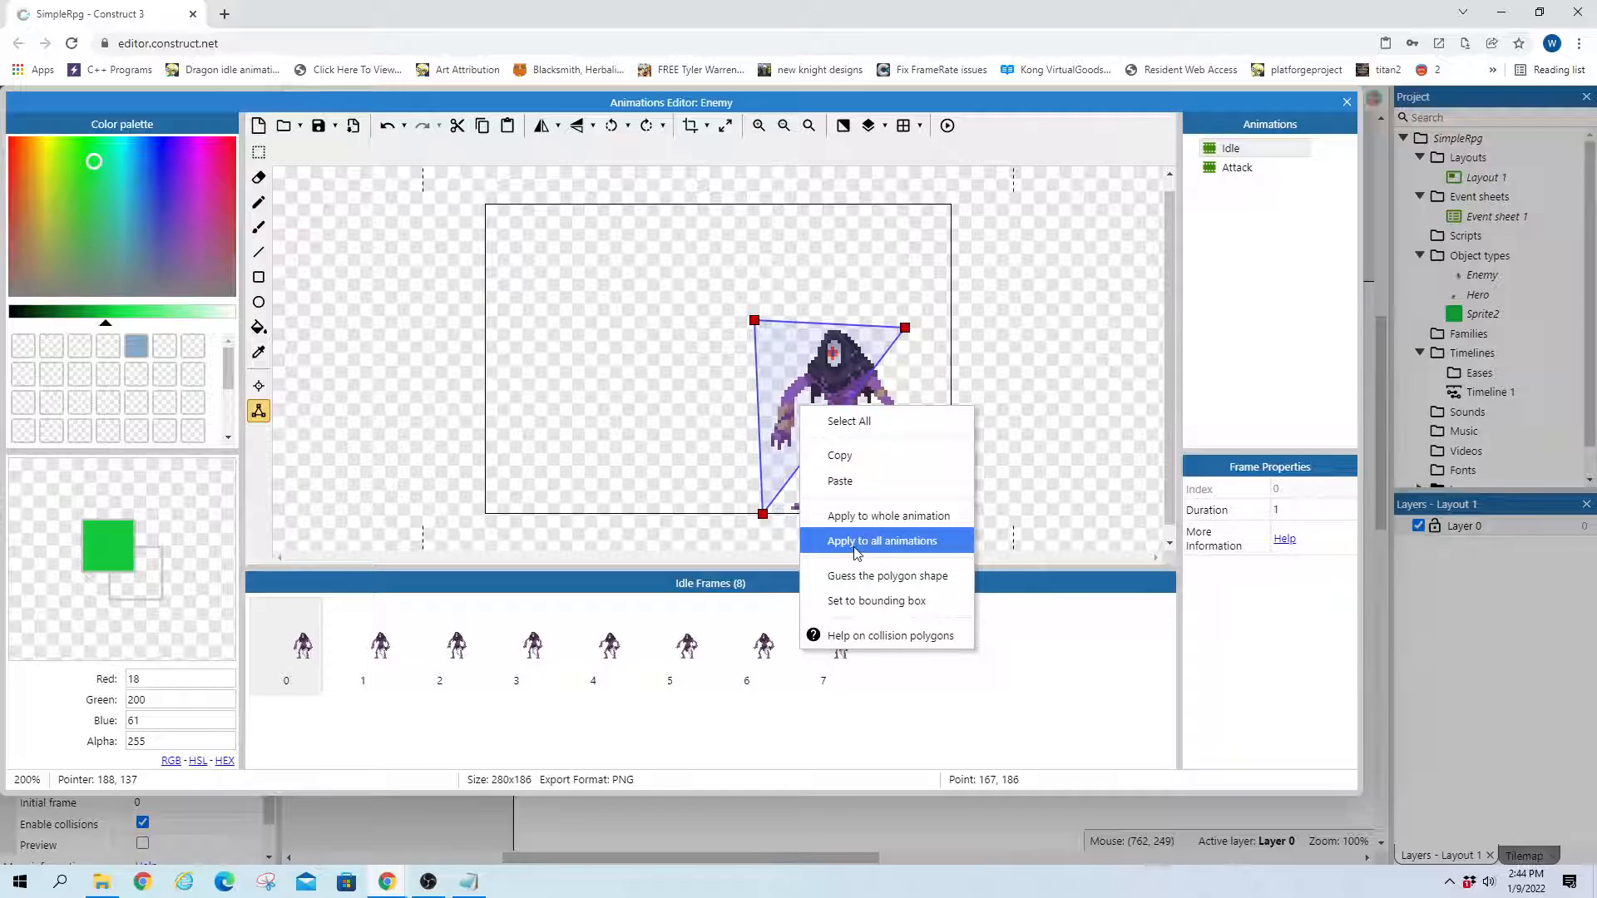
{"action": "left_click", "coordinate": [912, 517]}
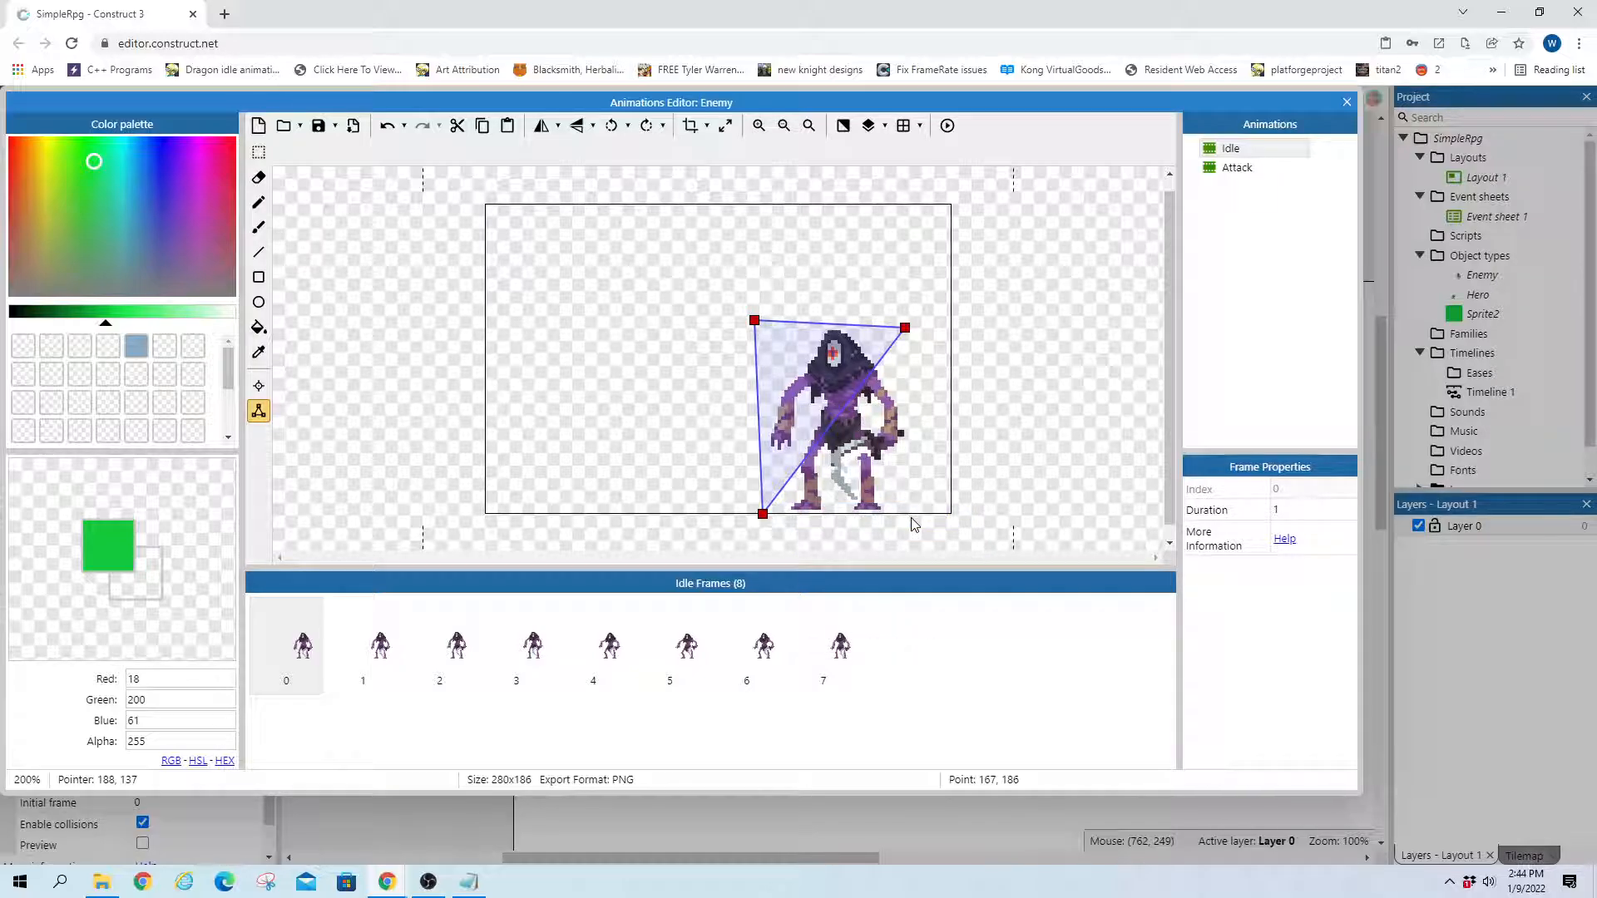
Examine the collision polygons on several frames of the Enemy's Attack animation
{"action": "left_click", "coordinate": [1226, 170]}
{"action": "left_click", "coordinate": [1231, 150]}
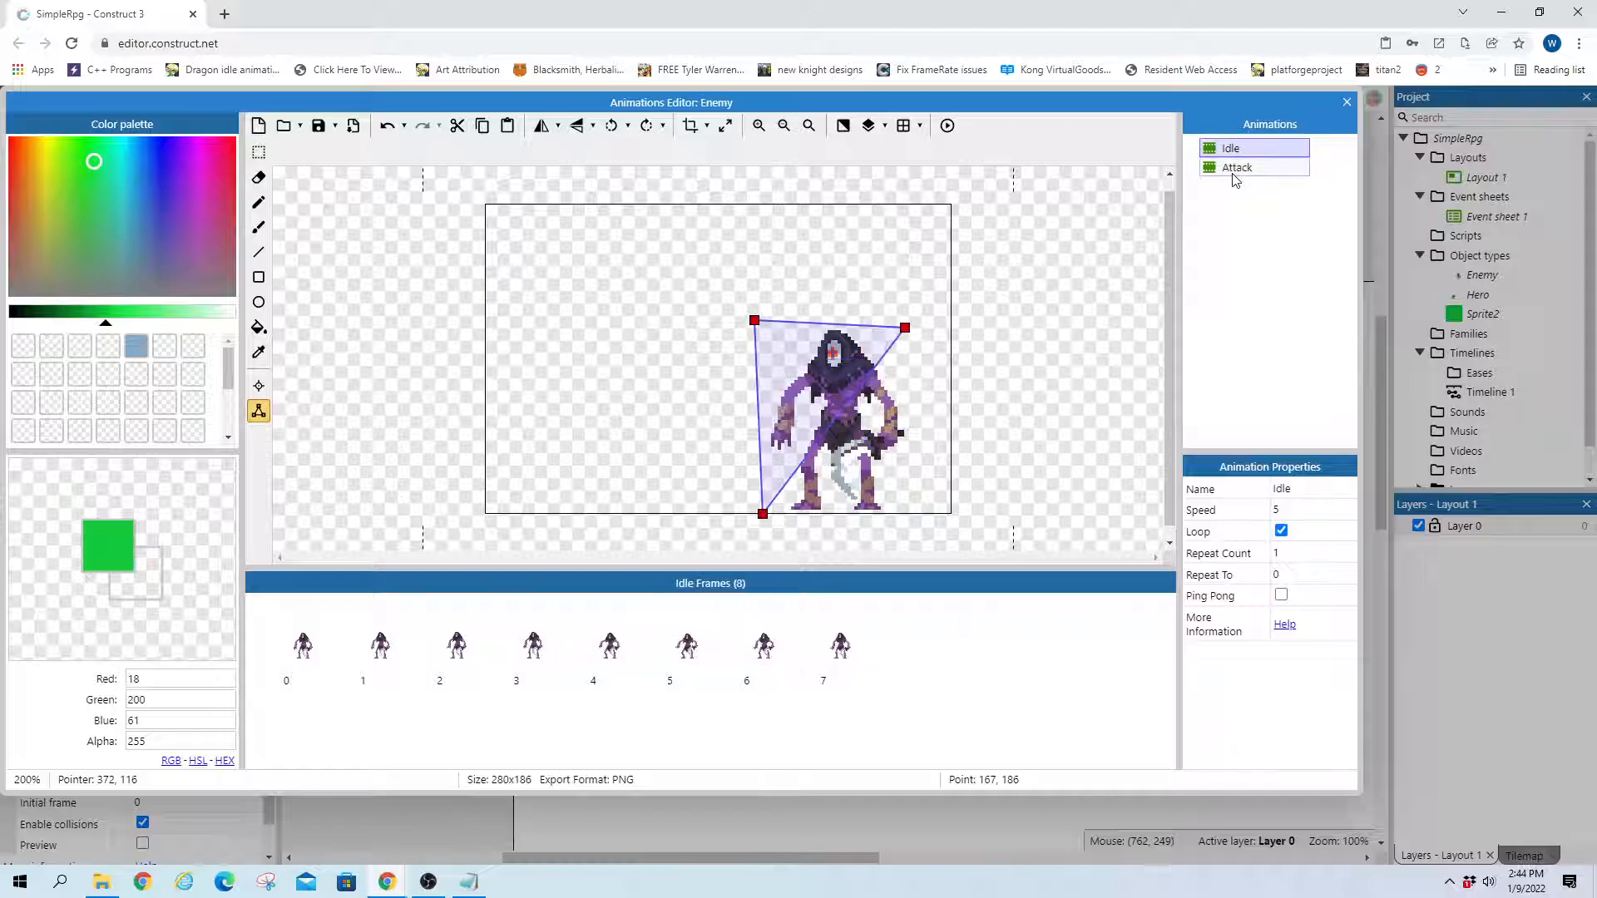
{"action": "left_click", "coordinate": [1234, 170]}
{"action": "left_click", "coordinate": [381, 644]}
{"action": "left_click", "coordinate": [455, 644]}
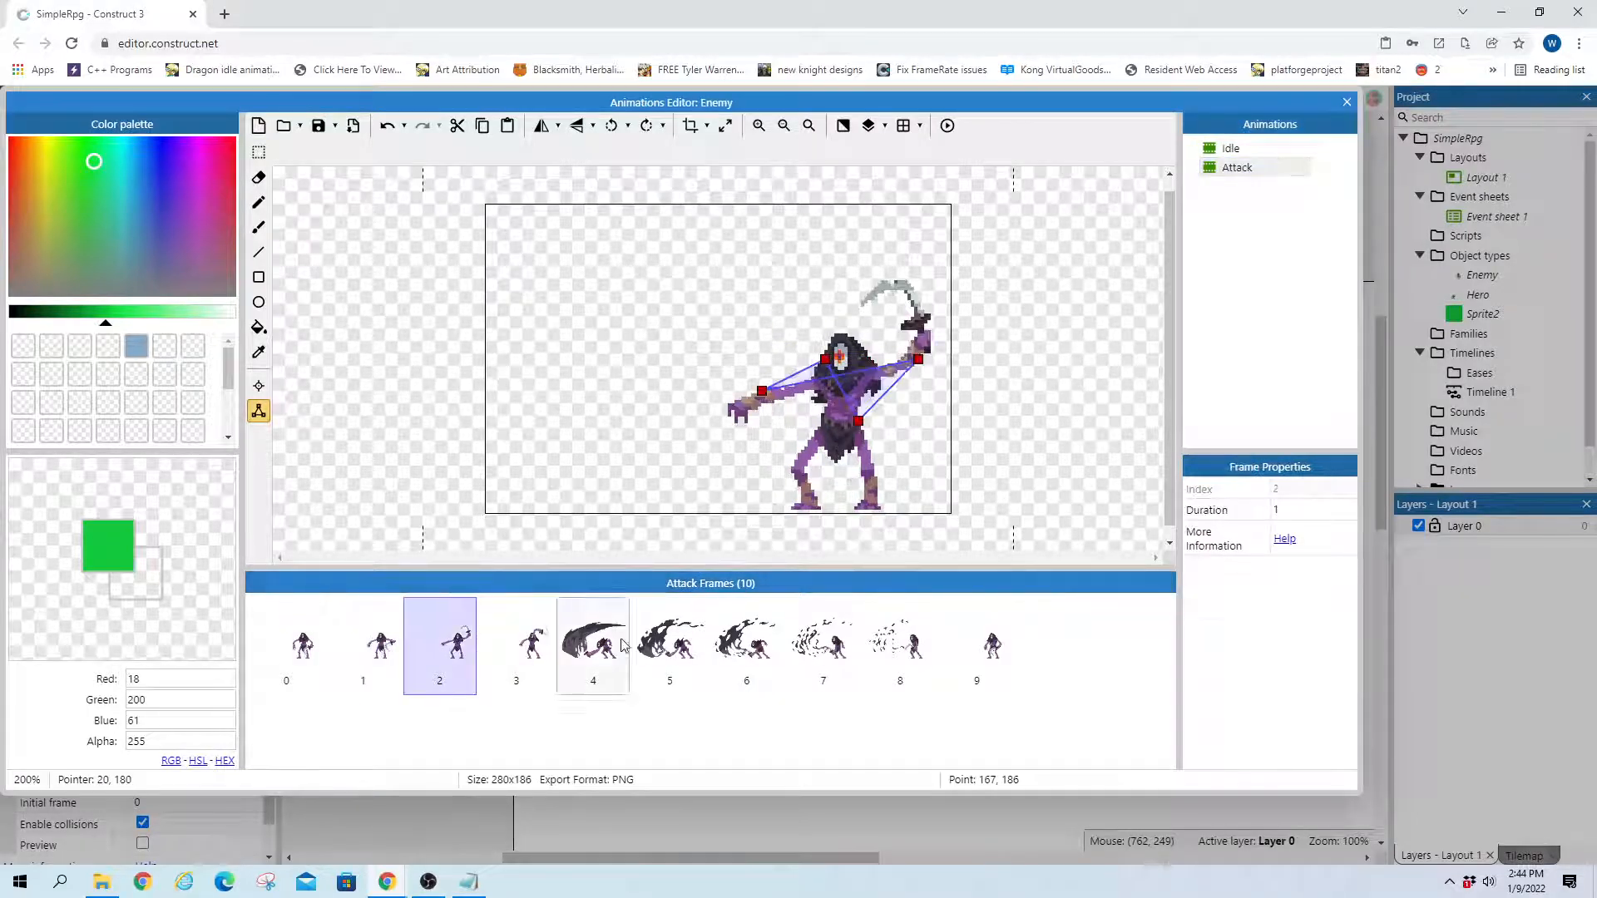
{"action": "left_click", "coordinate": [657, 641]}
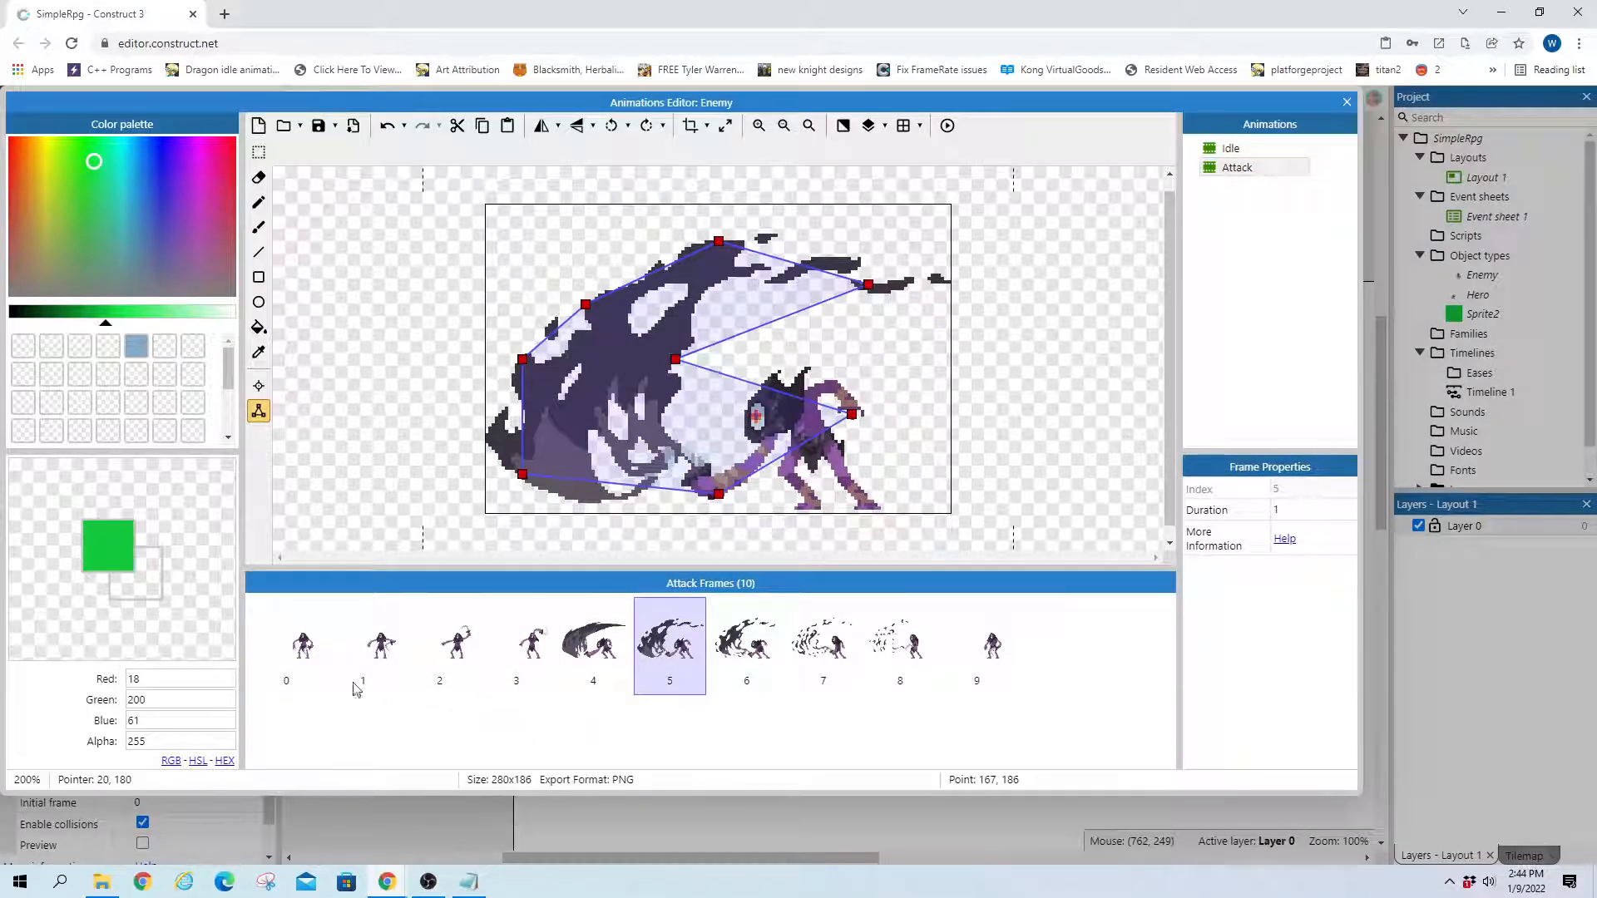
{"action": "left_click", "coordinate": [302, 648]}
Check the collision polygons across the frames of the Enemy's Idle animation, and close the Animations Editor
{"action": "left_click", "coordinate": [1231, 149]}
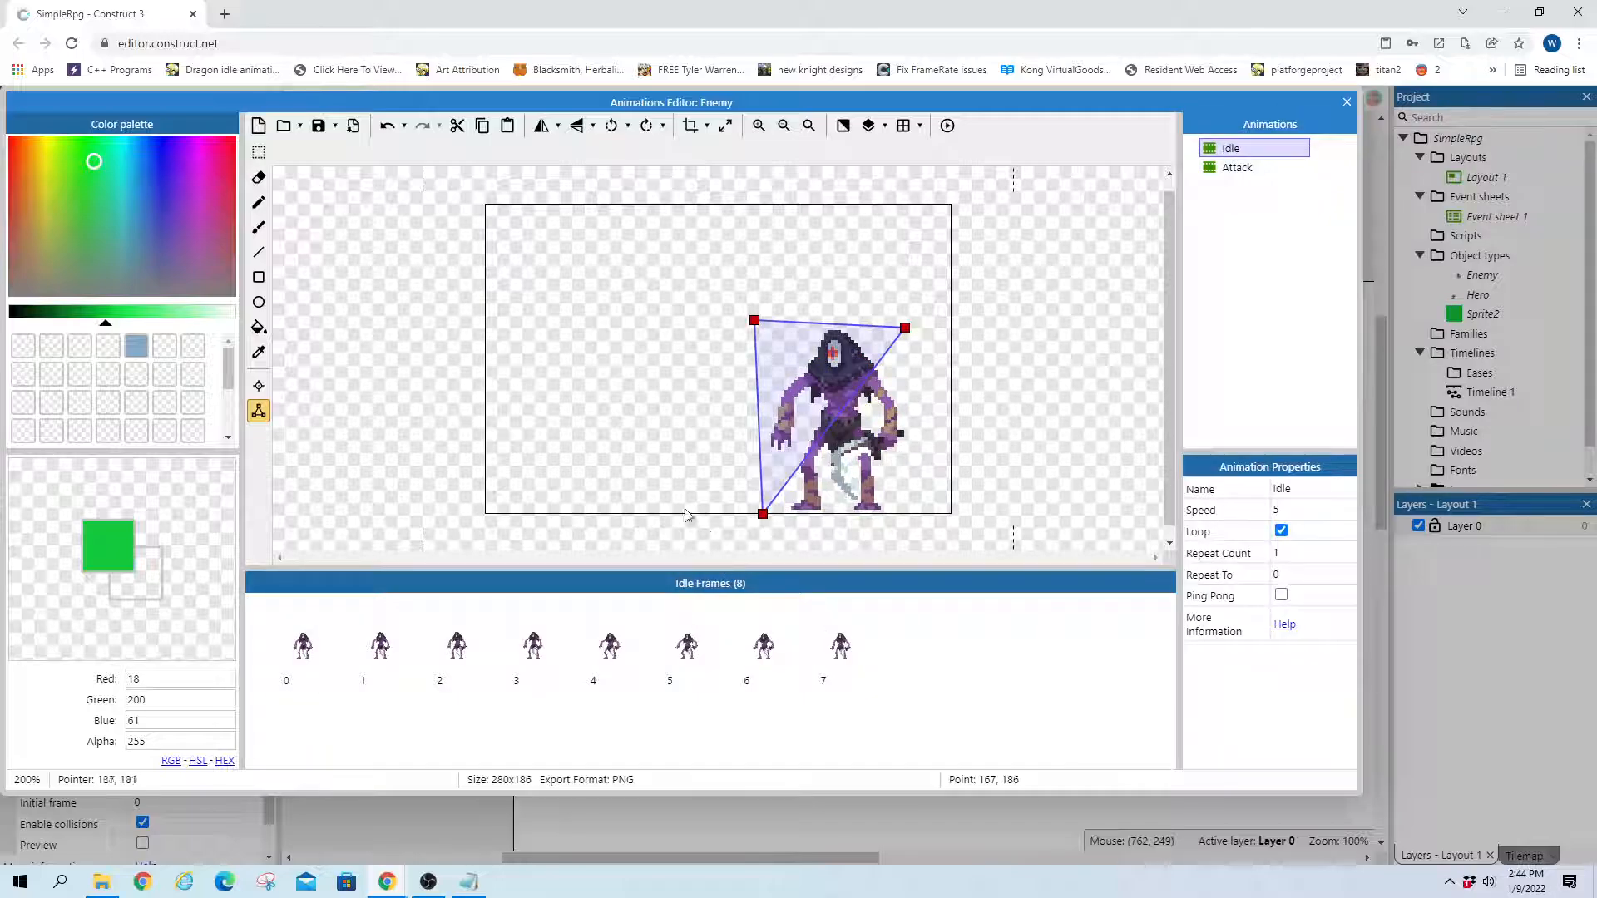
{"action": "left_click", "coordinate": [381, 649]}
{"action": "left_click", "coordinate": [457, 649]}
{"action": "left_click", "coordinate": [516, 649]}
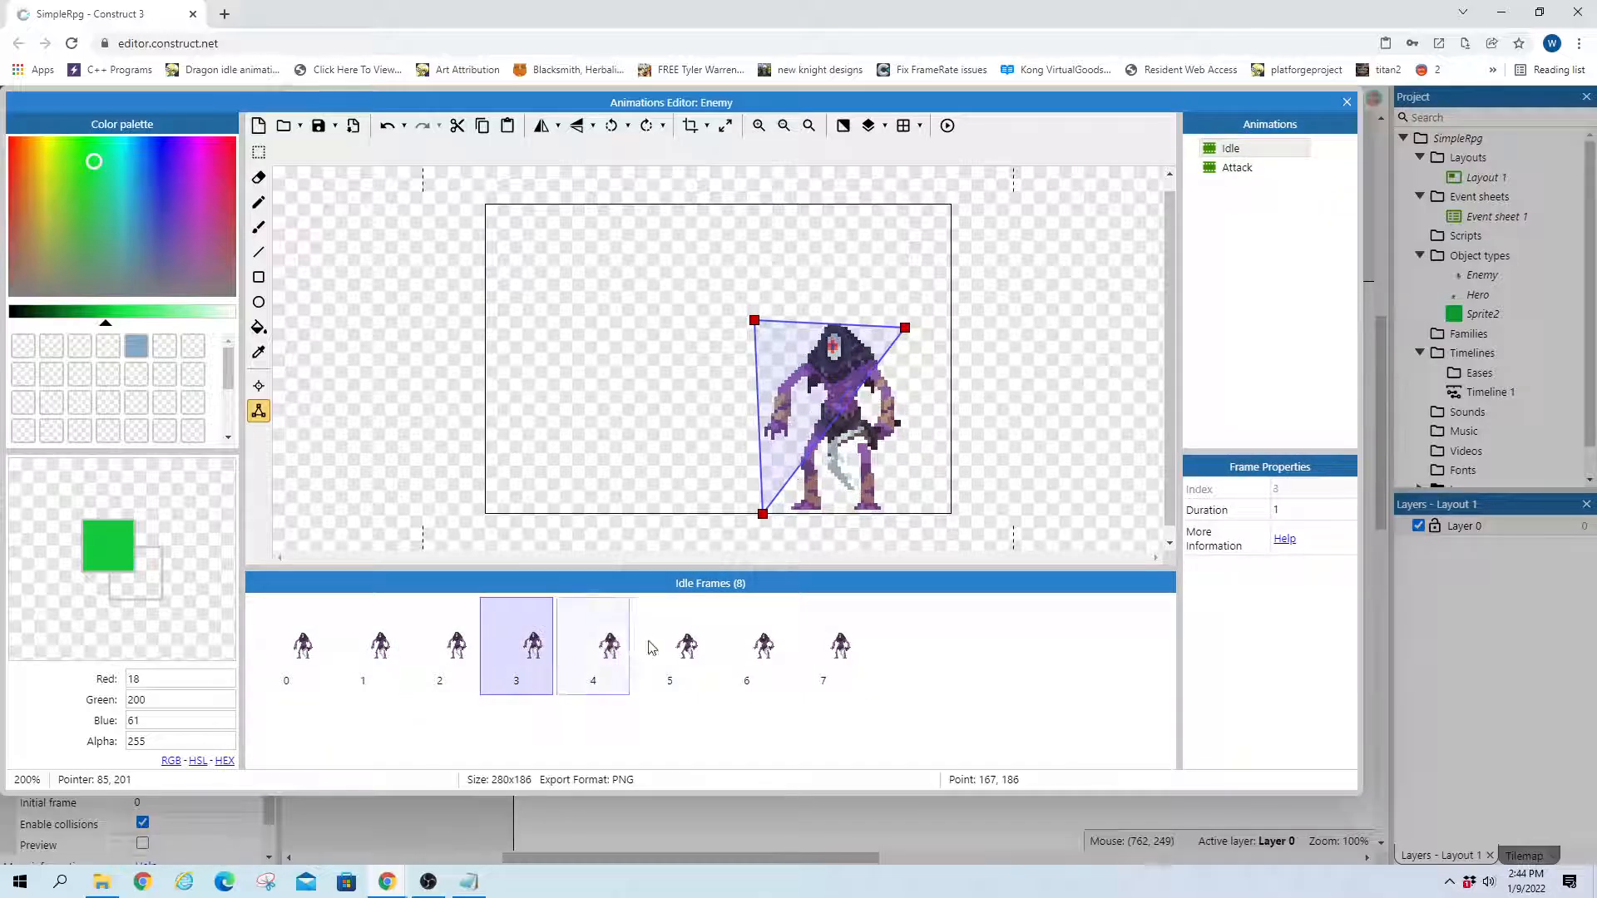
{"action": "left_click", "coordinate": [651, 648]}
{"action": "left_click", "coordinate": [748, 647]}
{"action": "left_click", "coordinate": [1347, 102]}
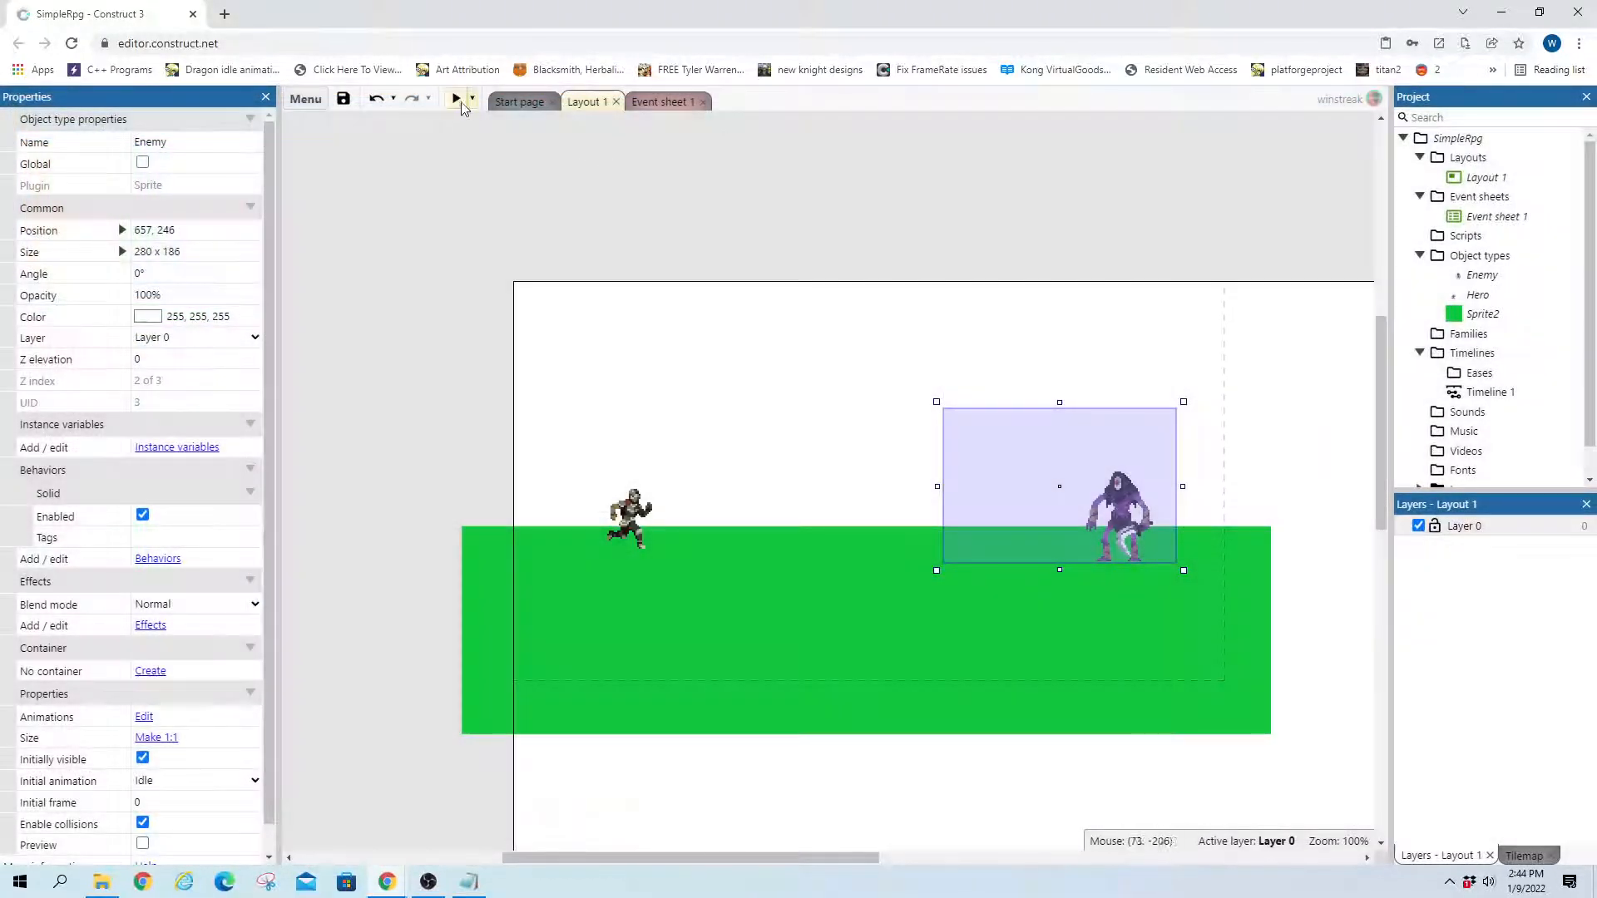
Preview the layout to watch the Hero move to the Enemy, and close the preview window
{"action": "left_click", "coordinate": [458, 99]}
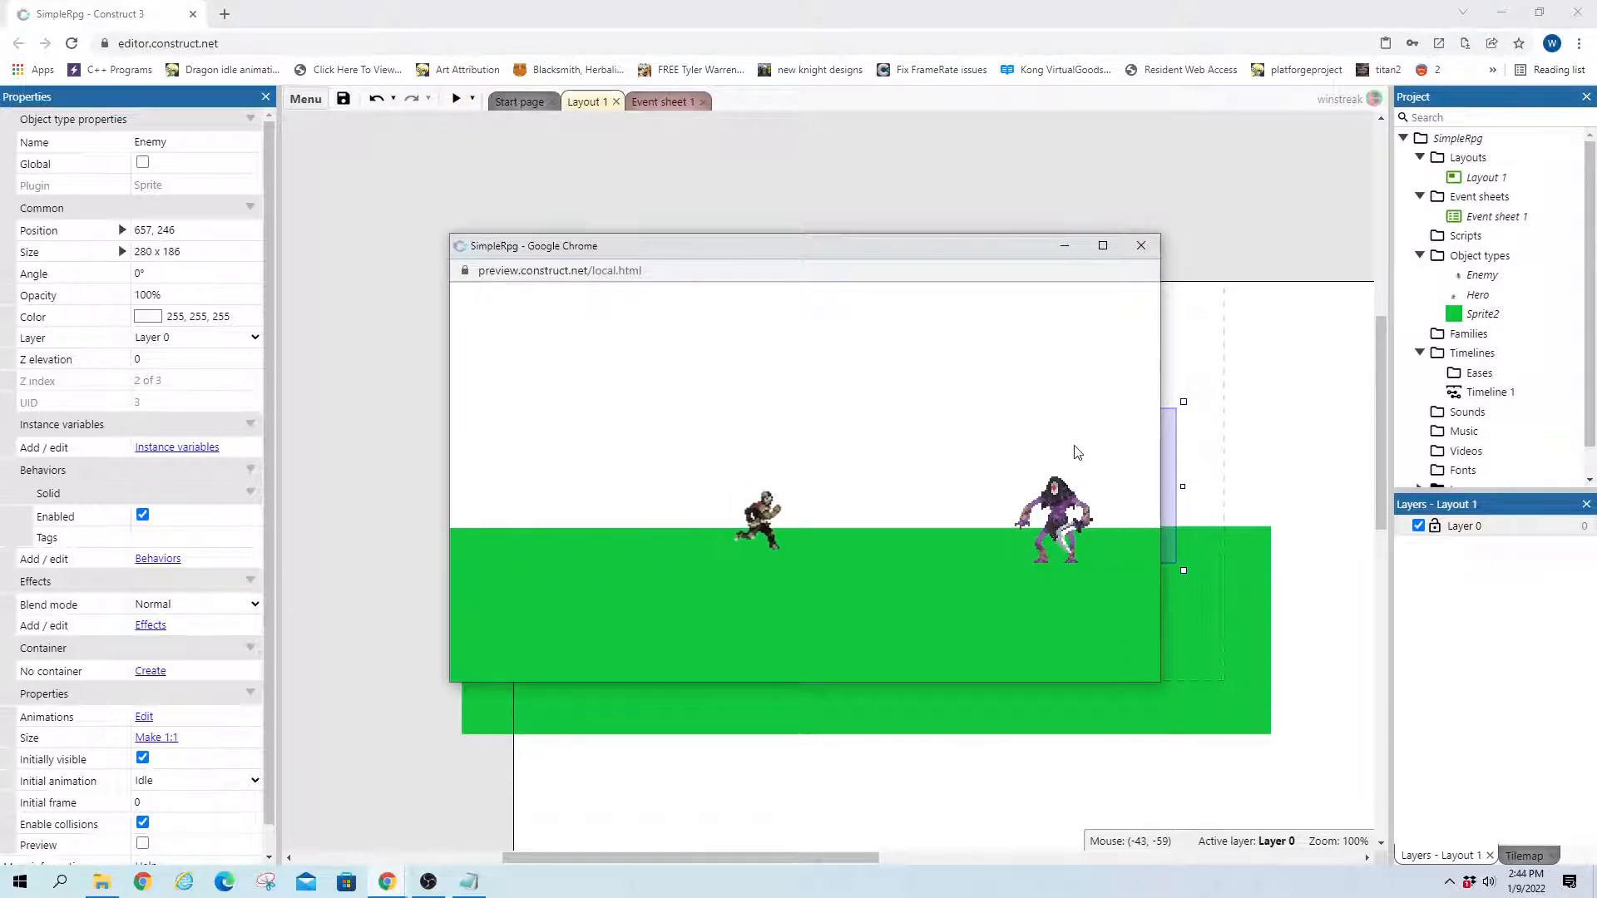
{"action": "key", "text": "Right"}
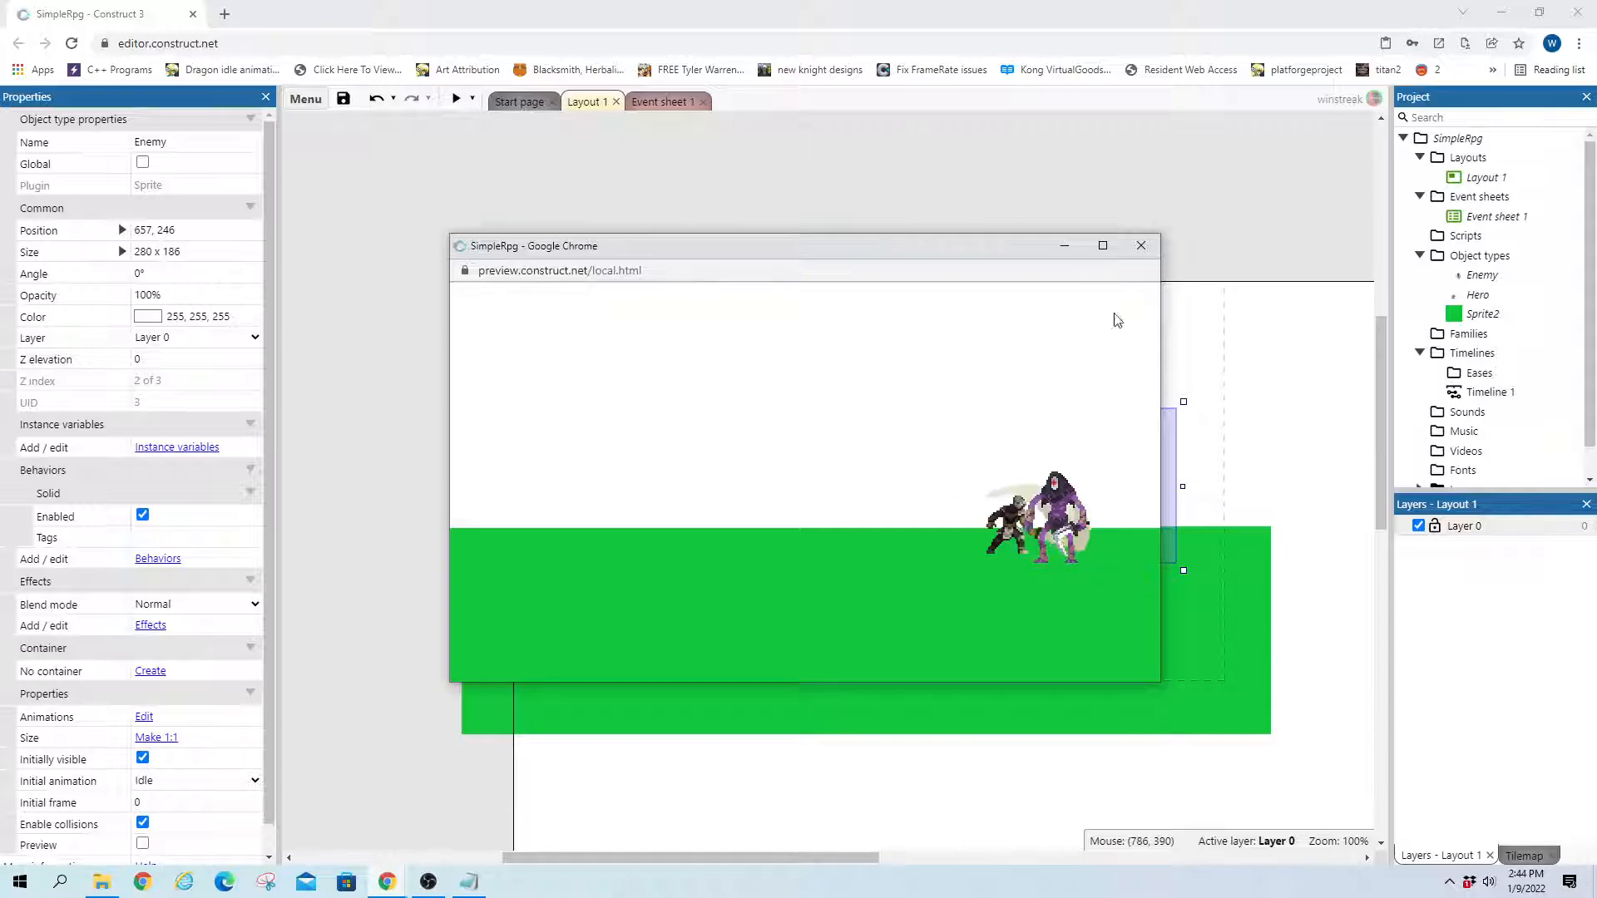
{"action": "left_click", "coordinate": [1141, 245]}
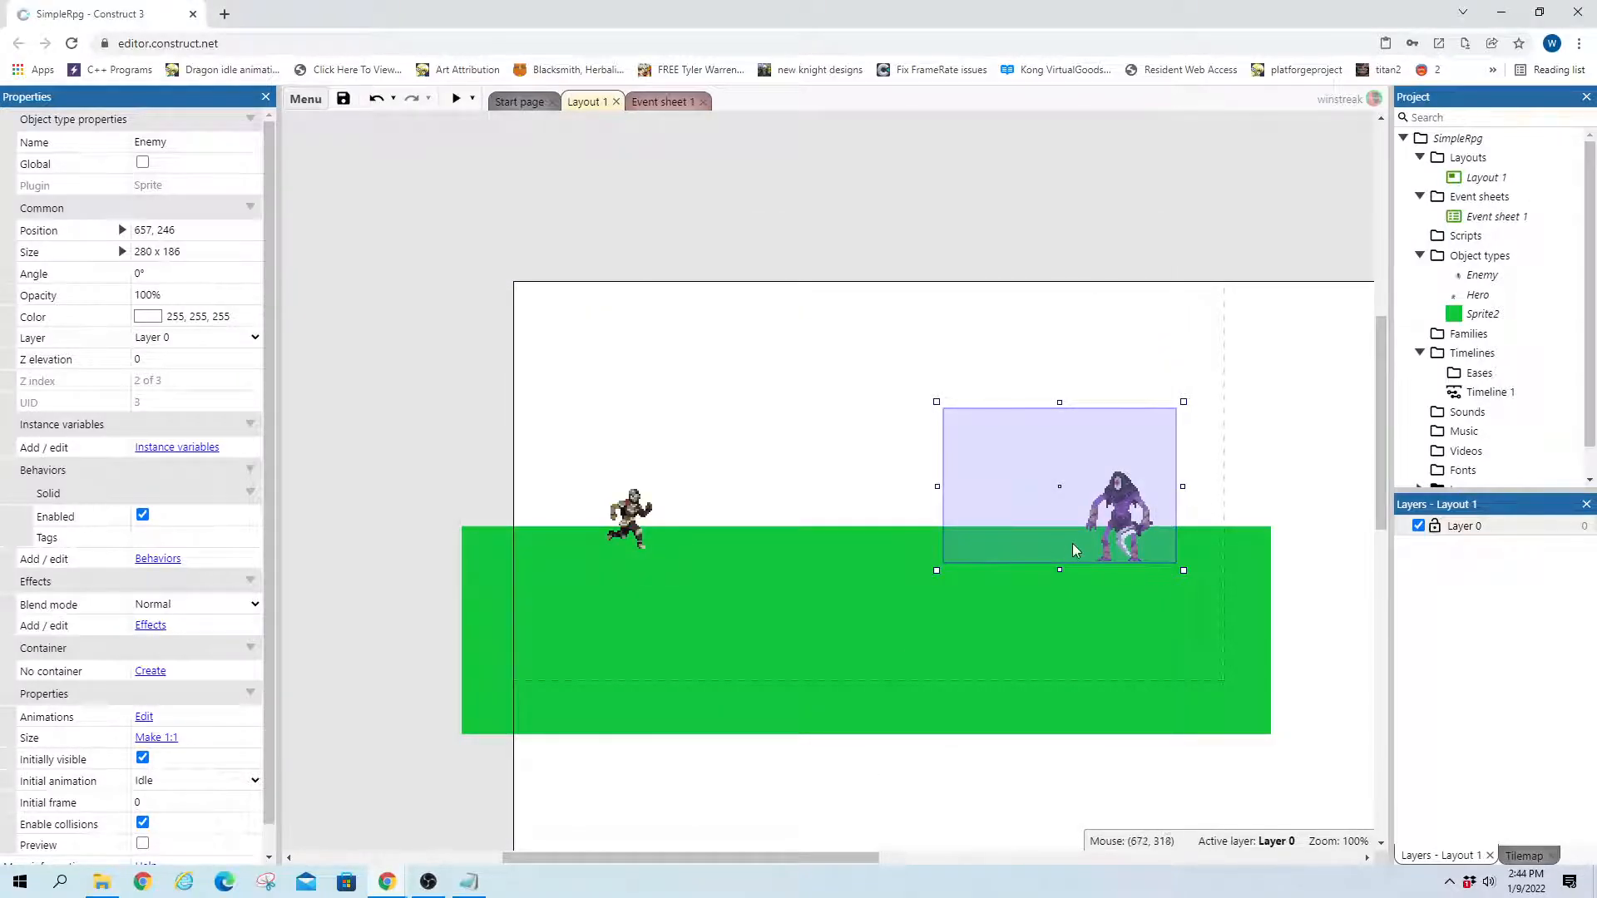
Add an action to the Hero's MoveTo arrived event that sets the Enemy's animation to "Attack" from the beginning, and preview the result
{"action": "left_click", "coordinate": [661, 101]}
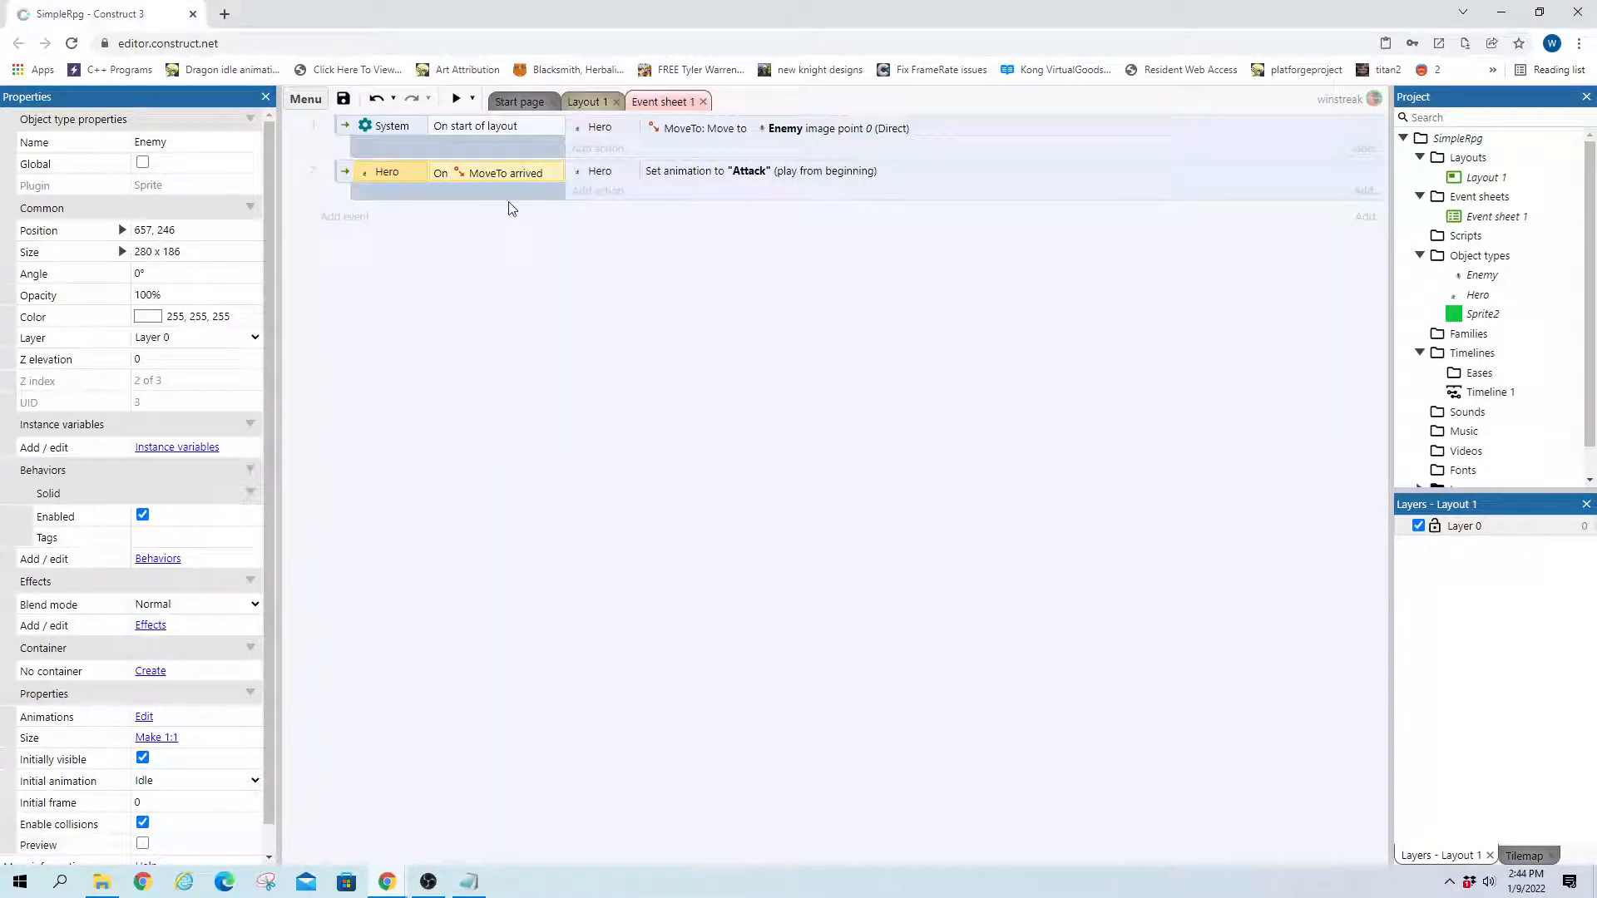
{"action": "left_click", "coordinate": [602, 191]}
{"action": "left_click", "coordinate": [652, 308]}
{"action": "double_click", "coordinate": [652, 307]}
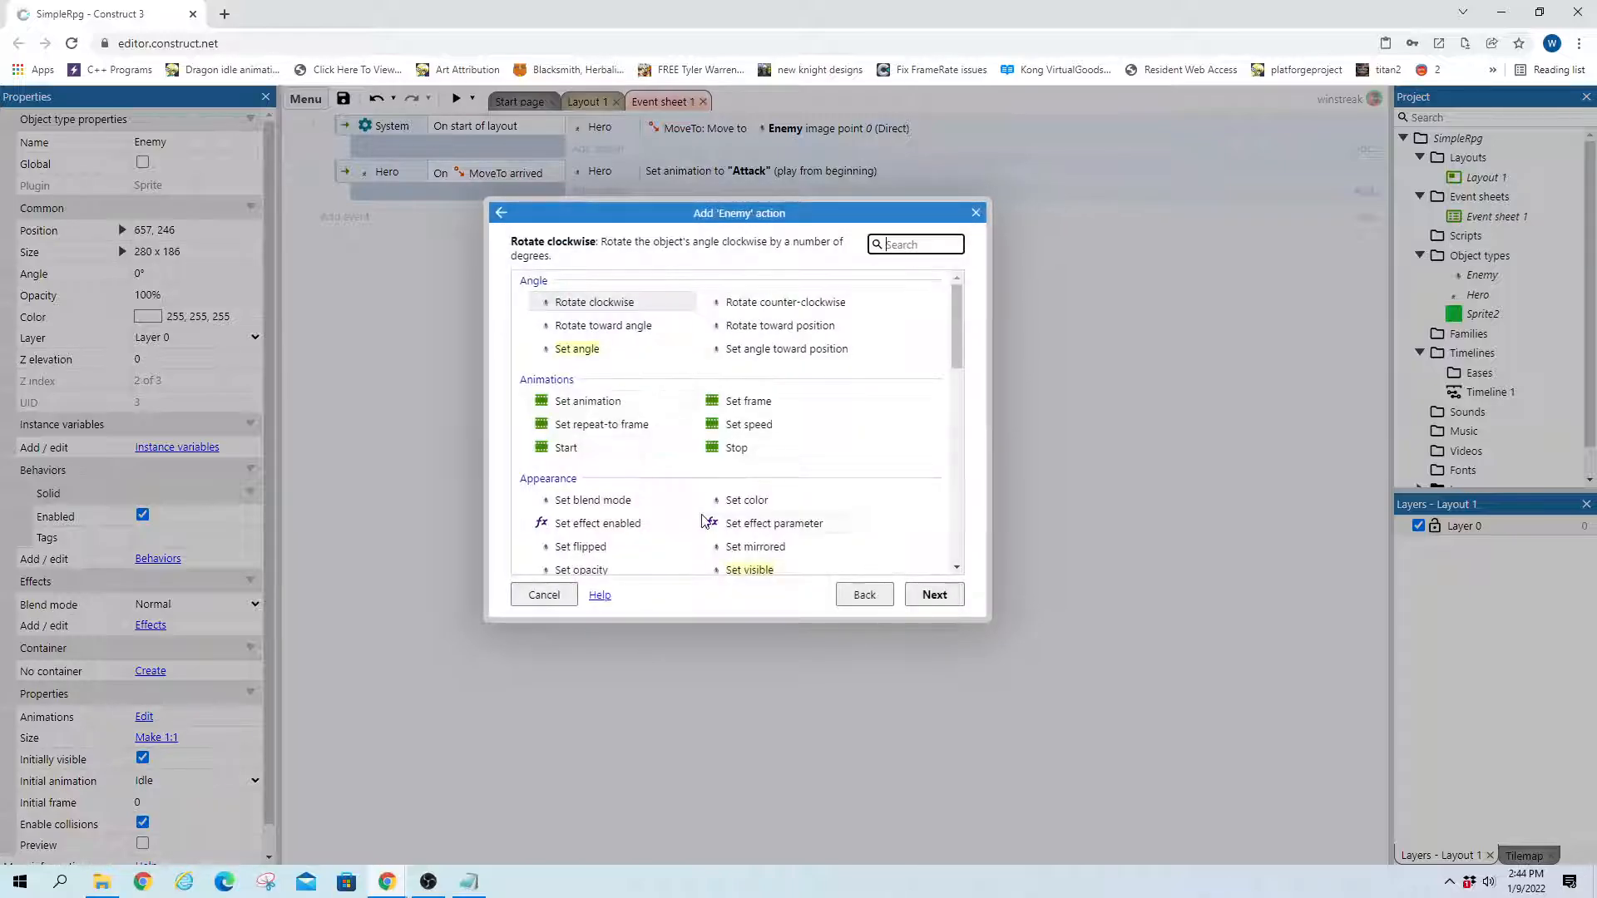
{"action": "double_click", "coordinate": [587, 402]}
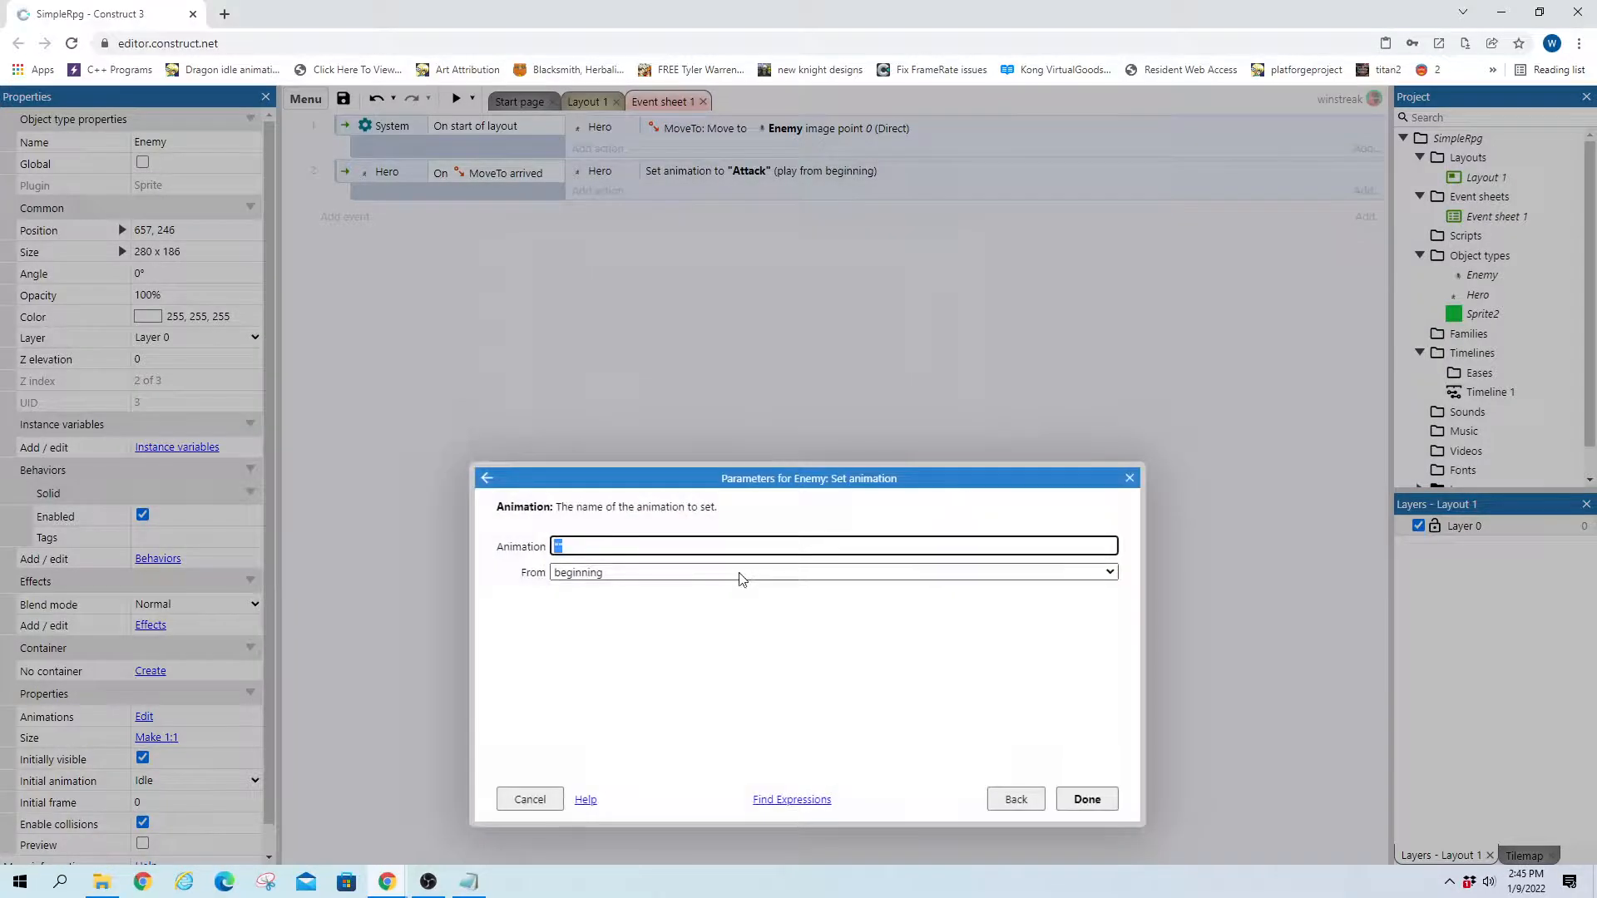
{"action": "type", "text": "\""}
{"action": "key", "text": "Return"}
{"action": "left_click", "coordinate": [1090, 802]}
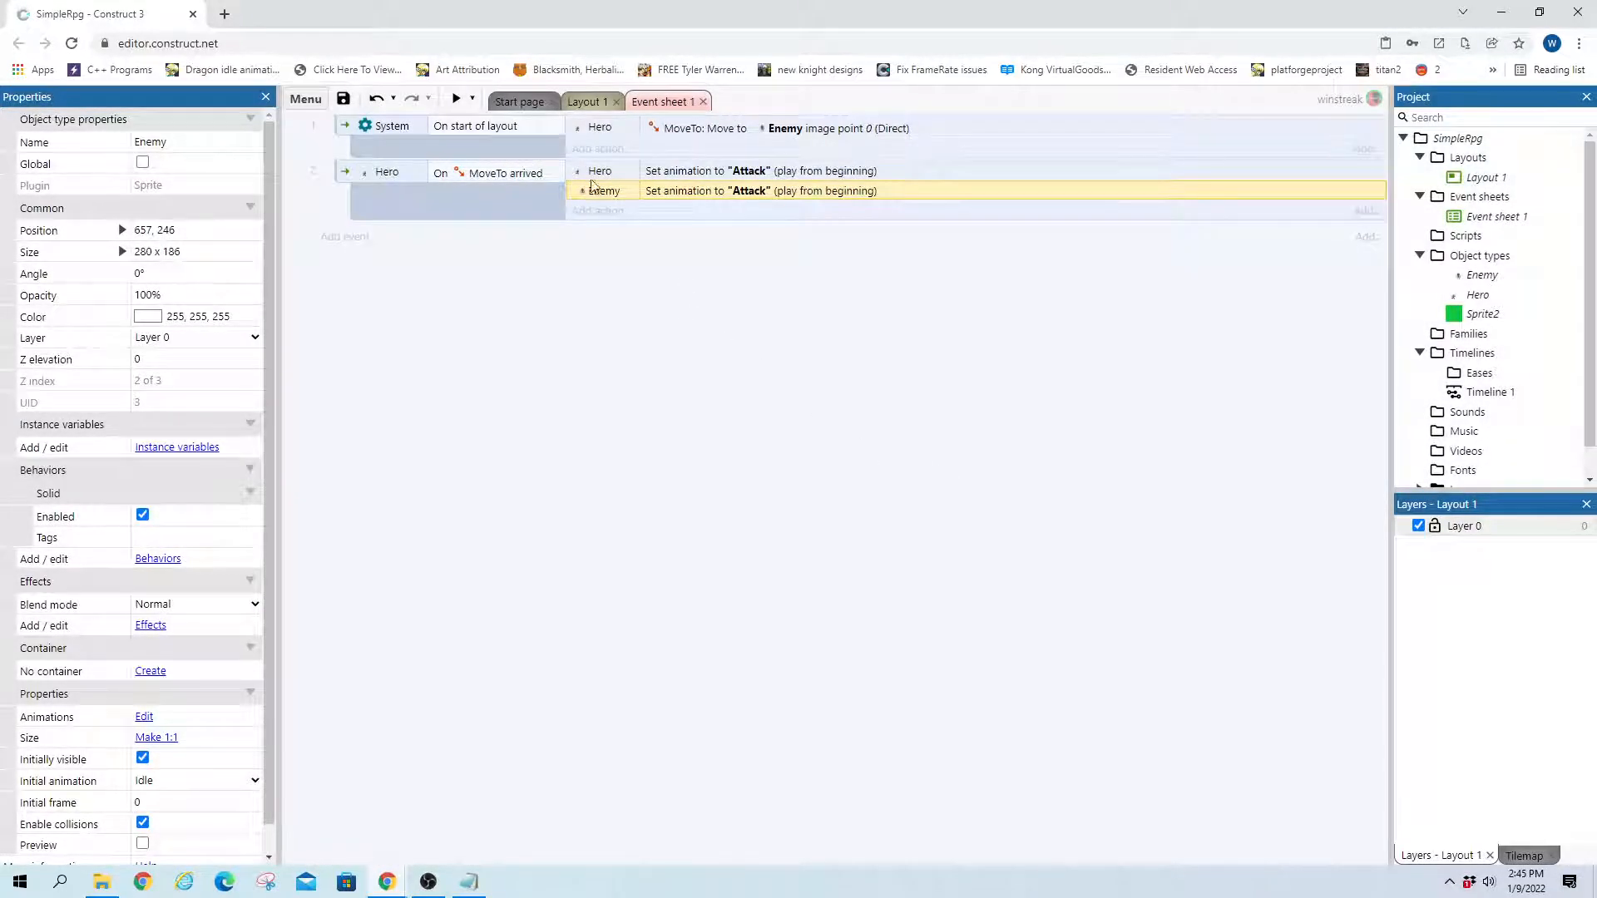
{"action": "left_click", "coordinate": [456, 98]}
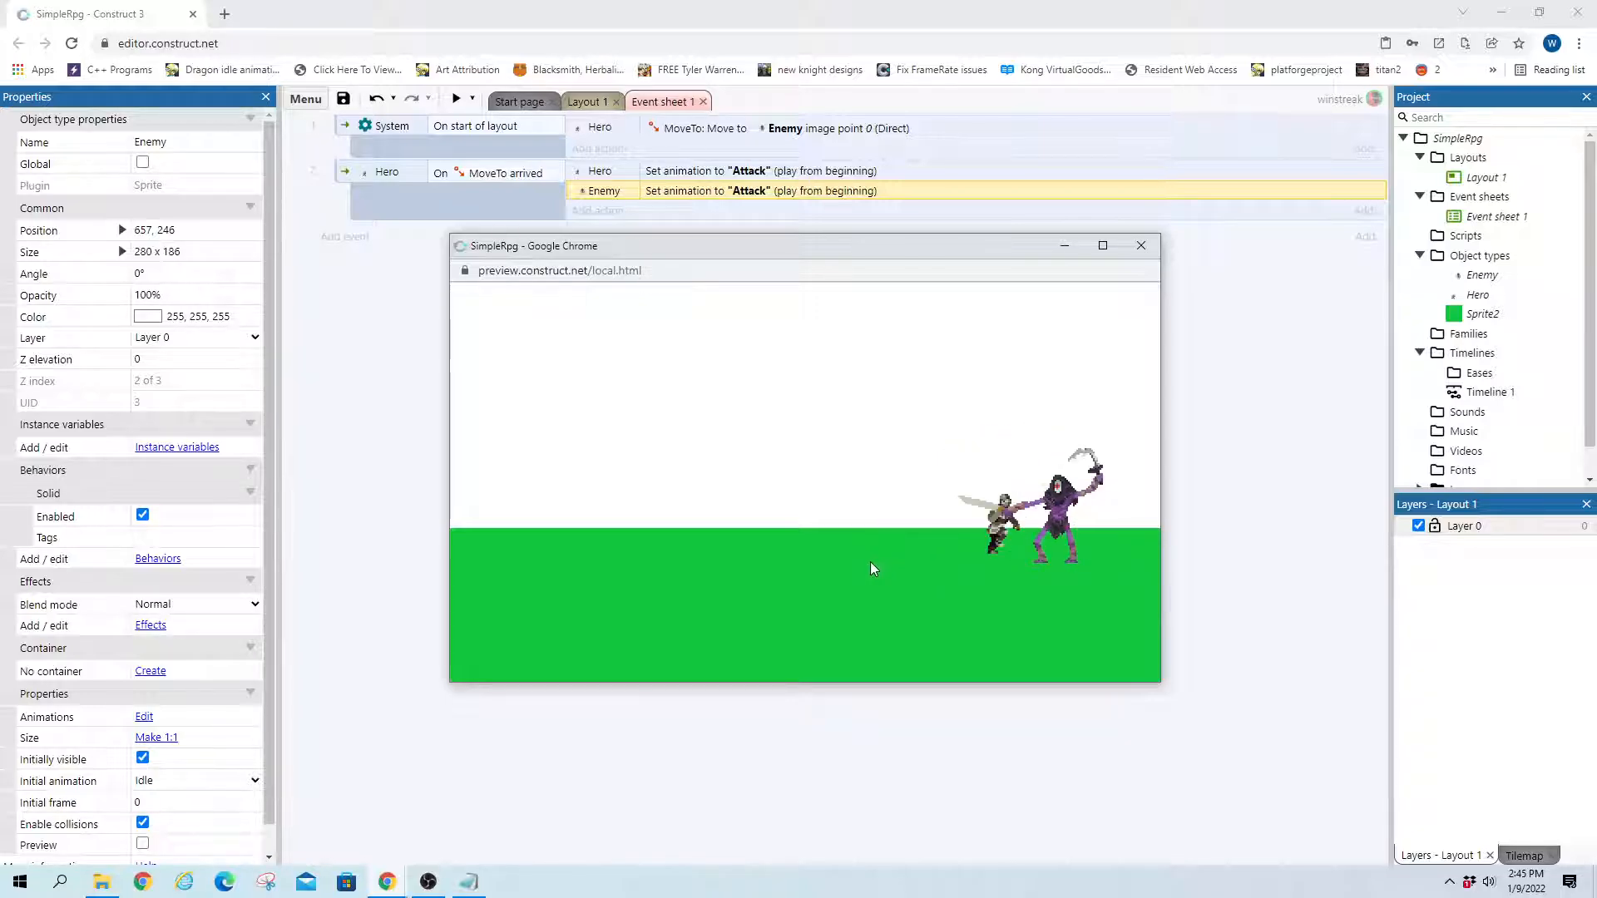
{"action": "left_click", "coordinate": [1144, 245]}
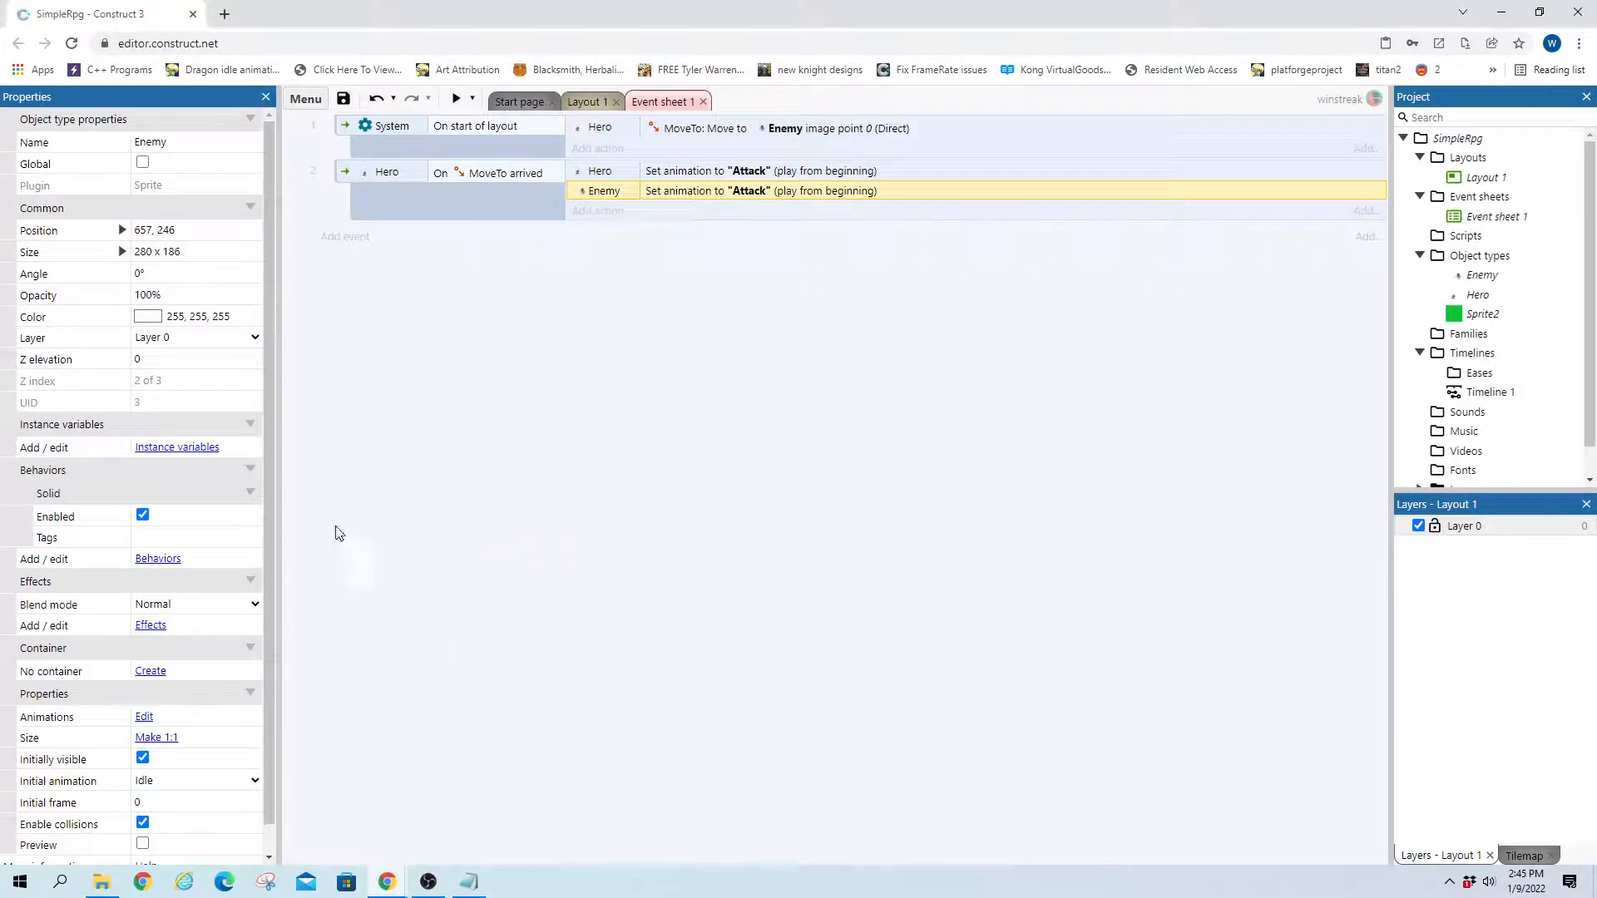
{"action": "left_click", "coordinate": [587, 102]}
{"action": "left_click", "coordinate": [456, 351]}
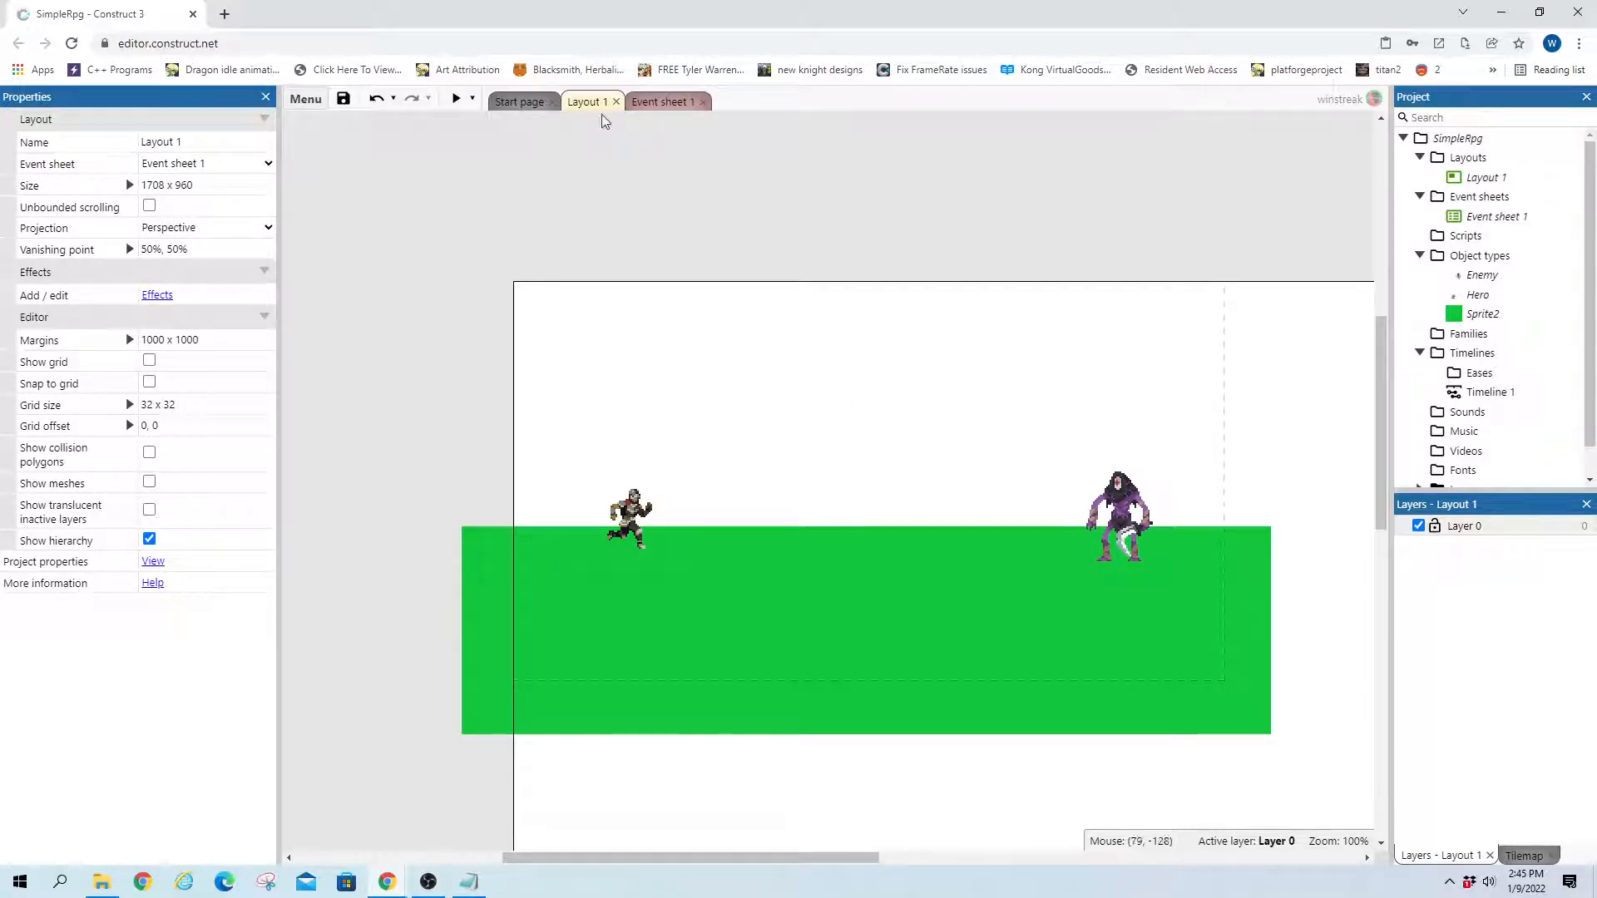
{"action": "left_click", "coordinate": [657, 101]}
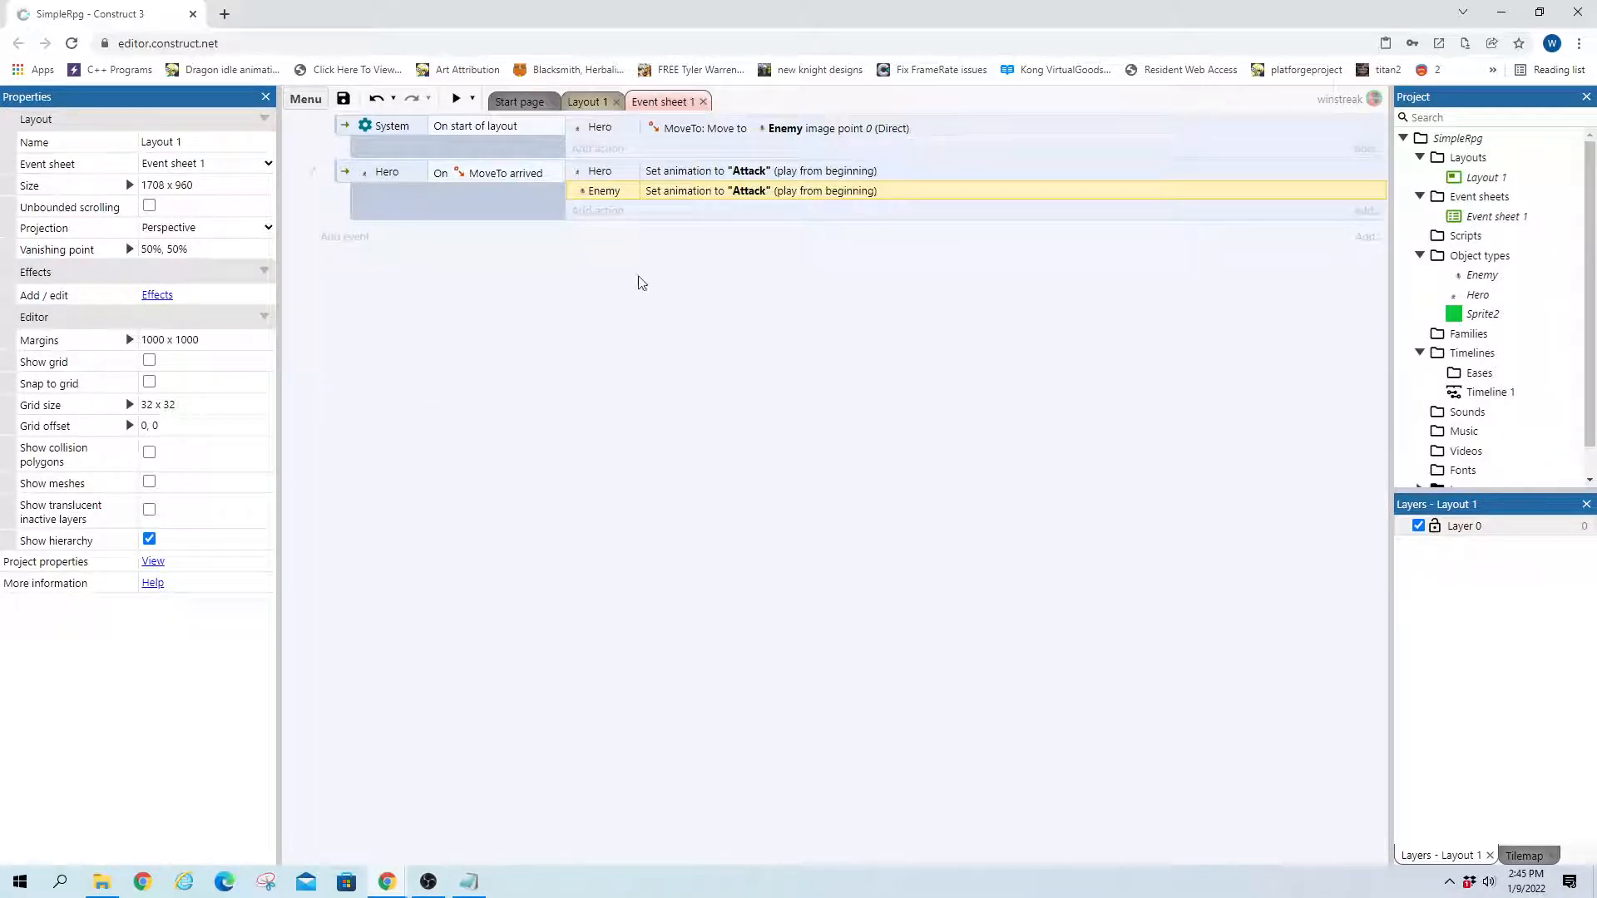
{"action": "left_click", "coordinate": [597, 100]}
{"action": "left_click", "coordinate": [653, 104]}
{"action": "left_click", "coordinate": [597, 102]}
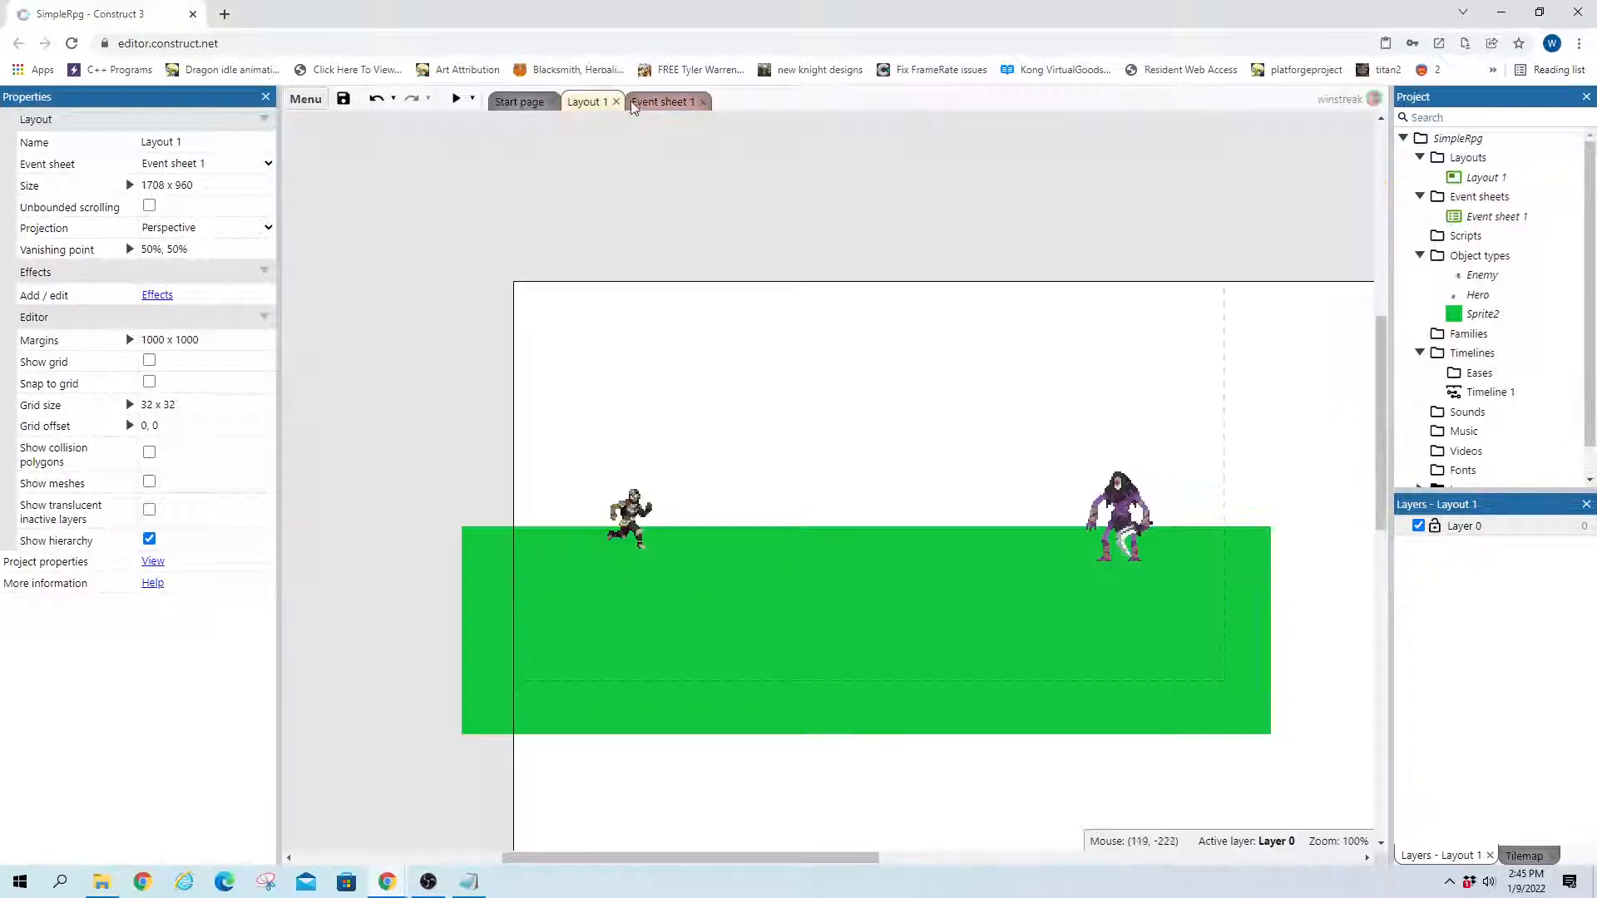
{"action": "left_click", "coordinate": [656, 103]}
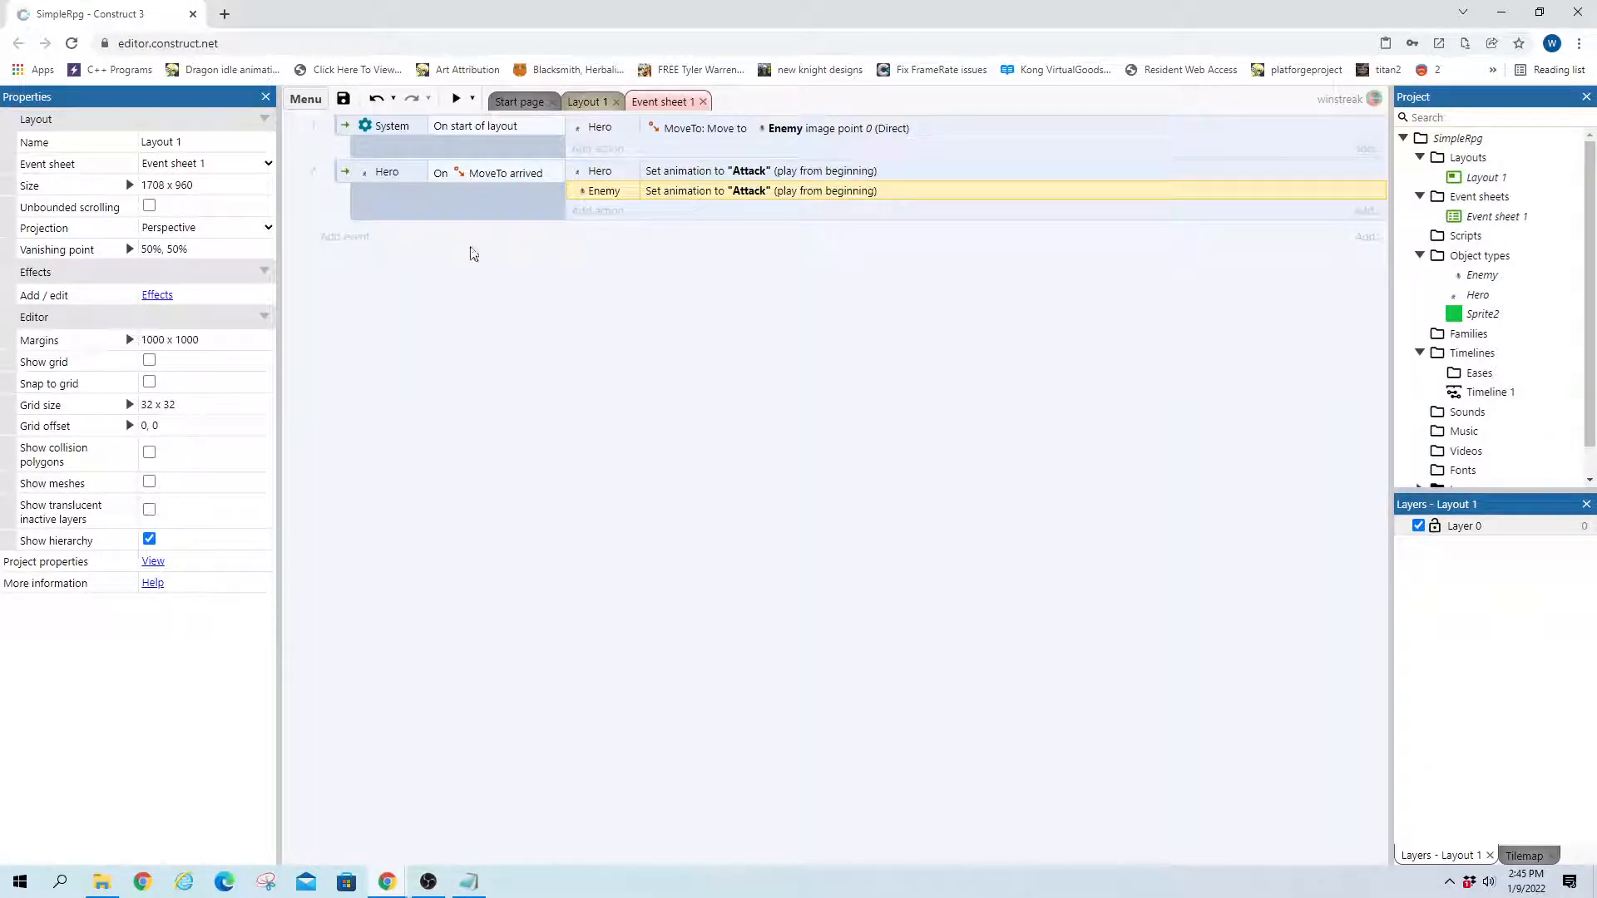
Add a global number variable named EnemyDeath with initial value 0 to Event sheet 1
{"action": "left_click", "coordinate": [1365, 237]}
{"action": "left_click", "coordinate": [1446, 382]}
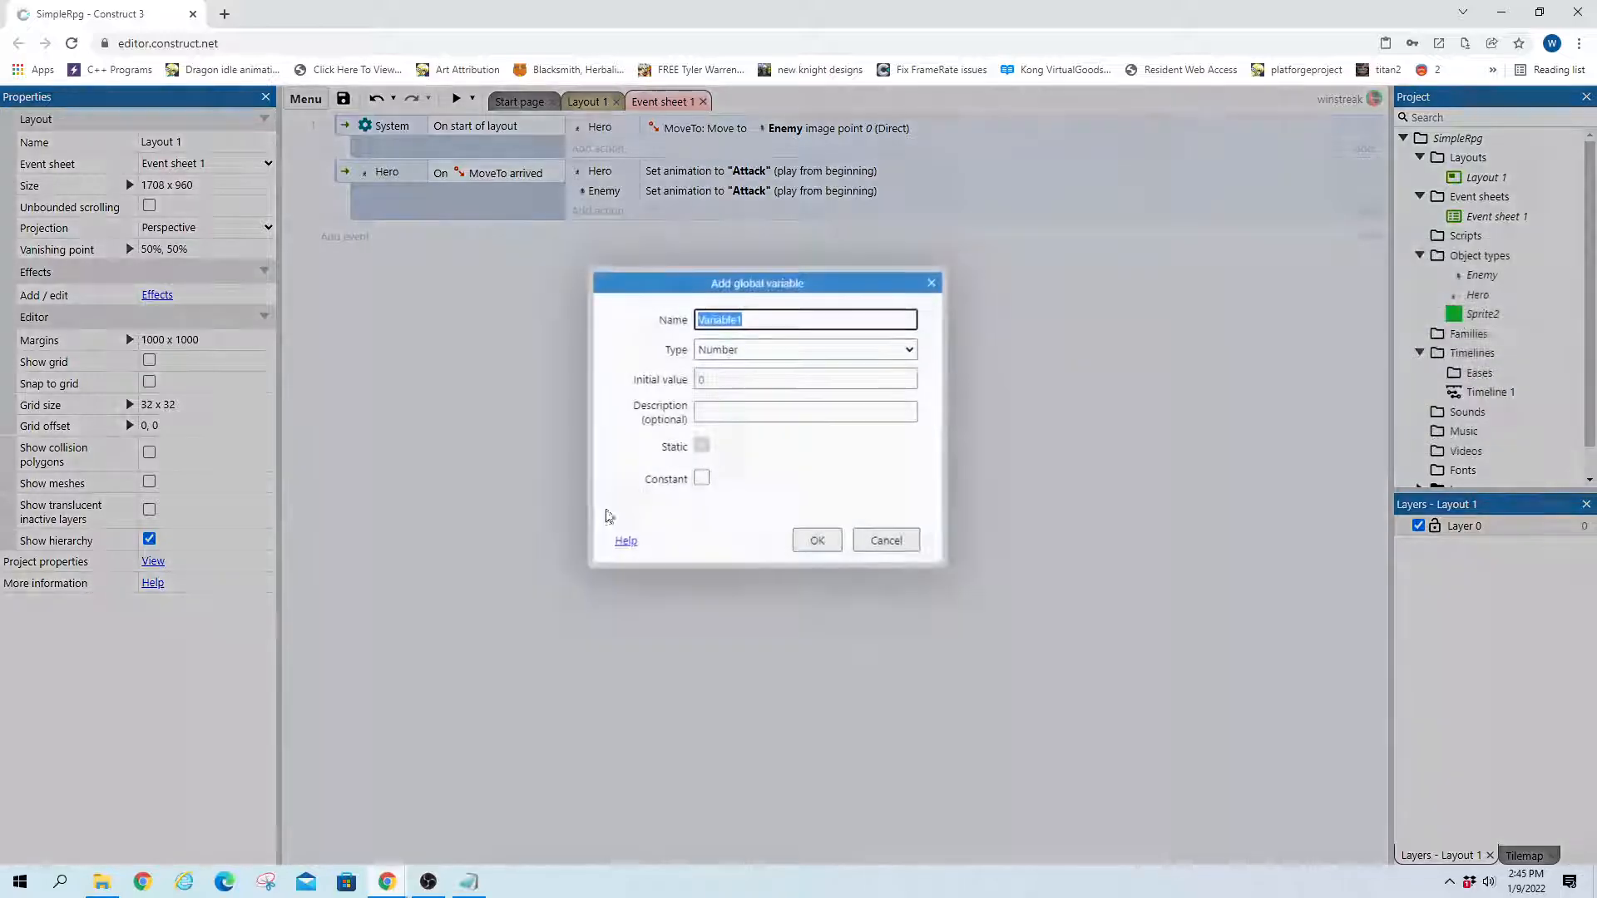
{"action": "type", "text": "Er"}
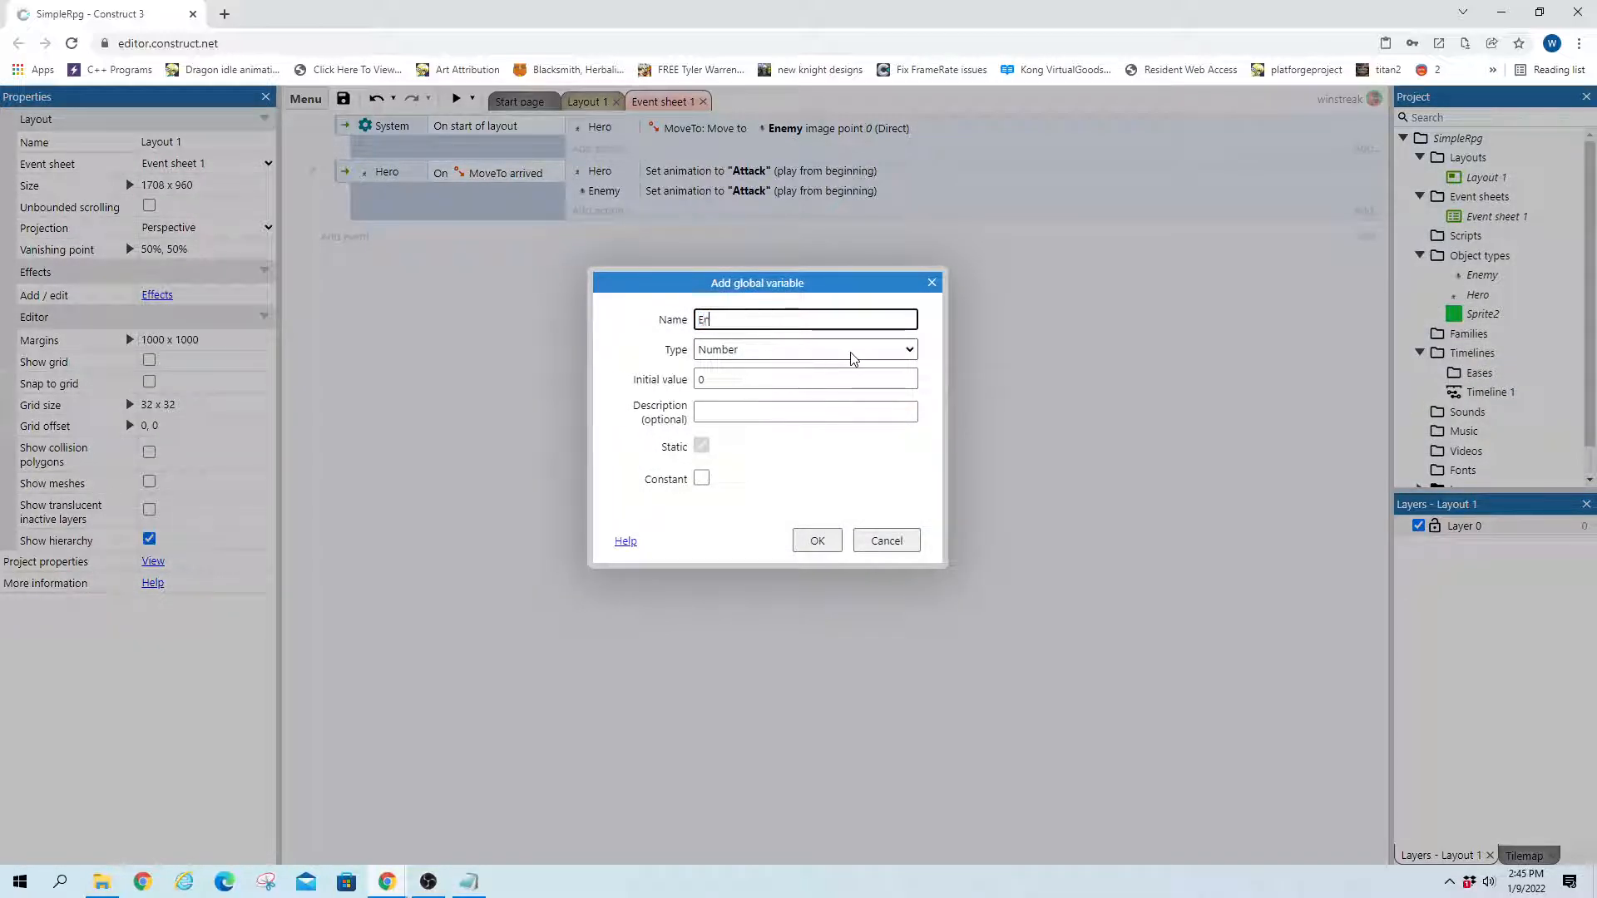
{"action": "type", "text": "emyDeath"}
{"action": "key", "text": "Return"}
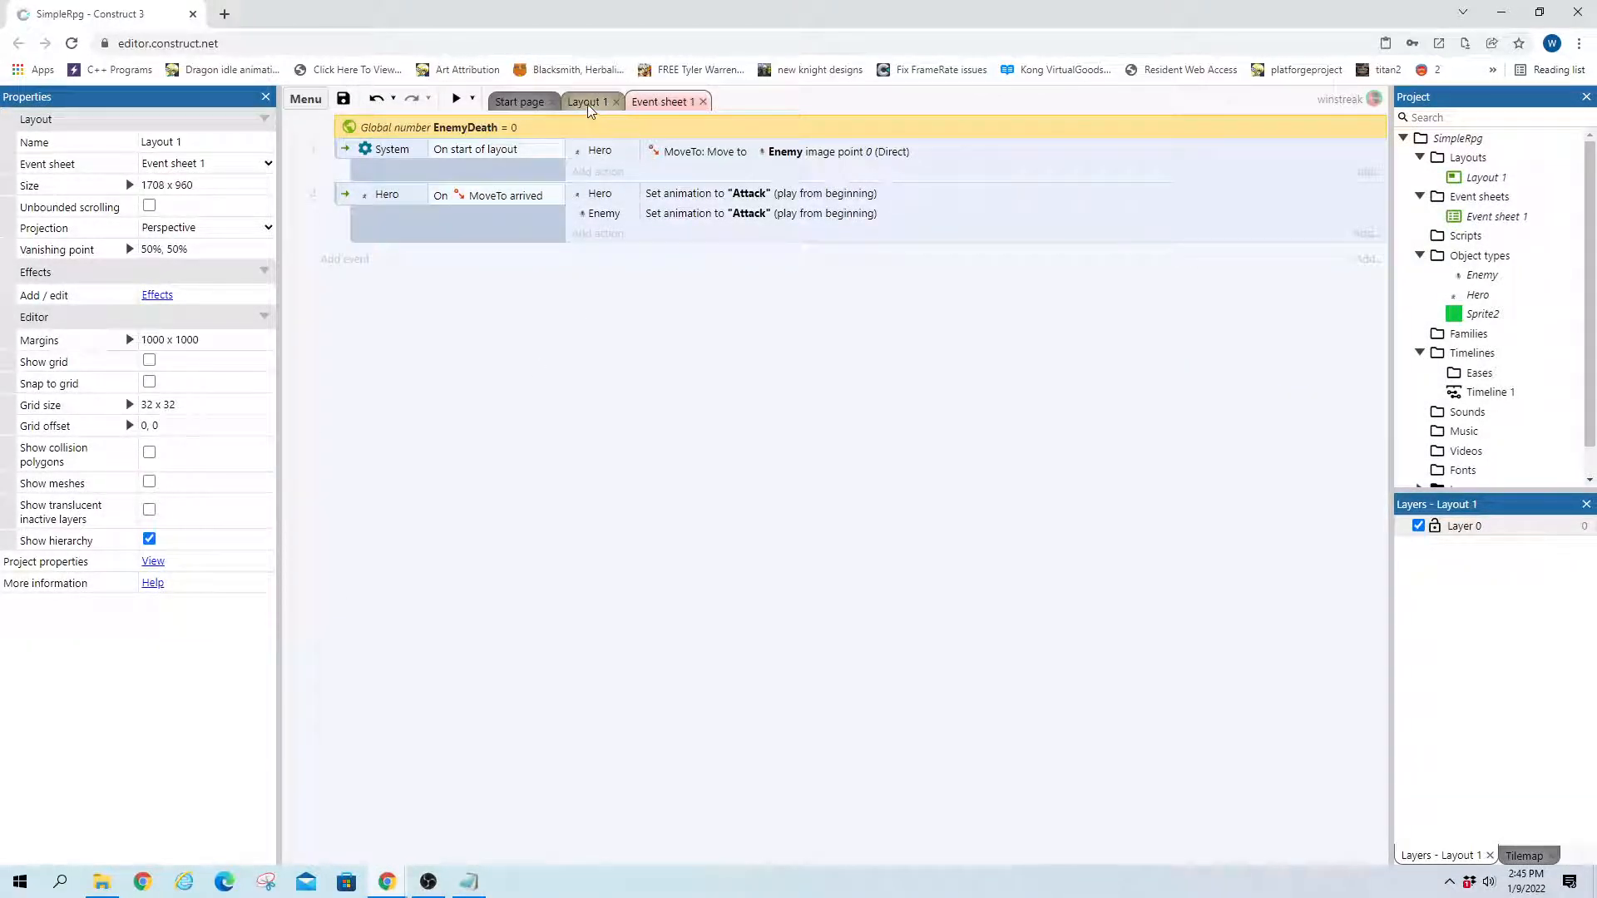
Add a new event with the Hero condition Is playing for the "Attack" animation
{"action": "left_click", "coordinate": [341, 261]}
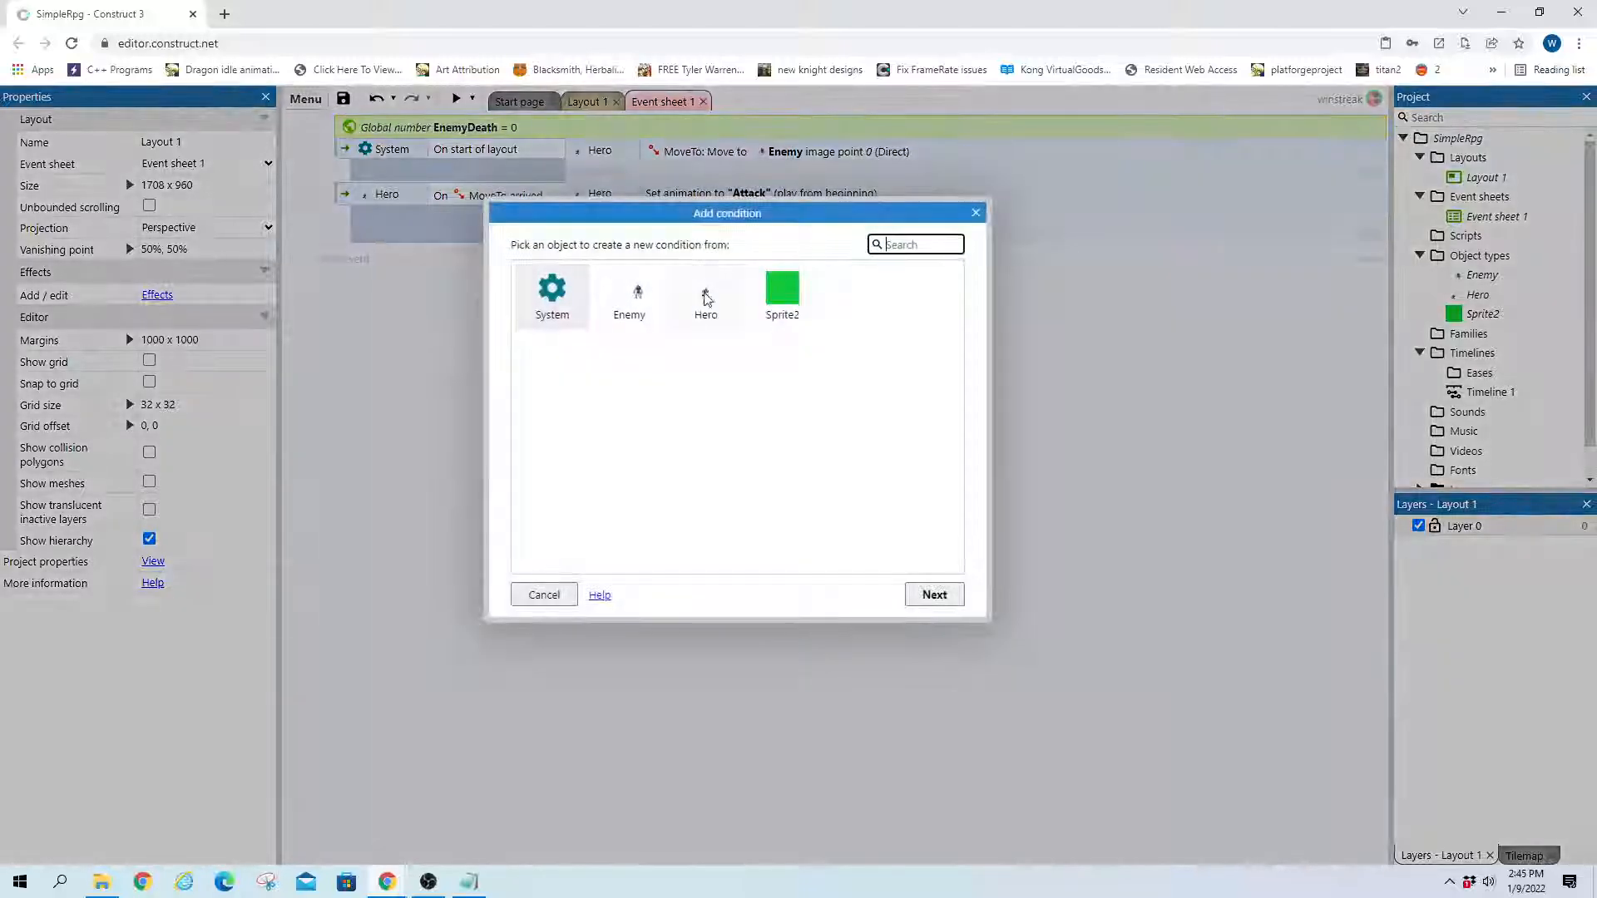
{"action": "left_click", "coordinate": [652, 304]}
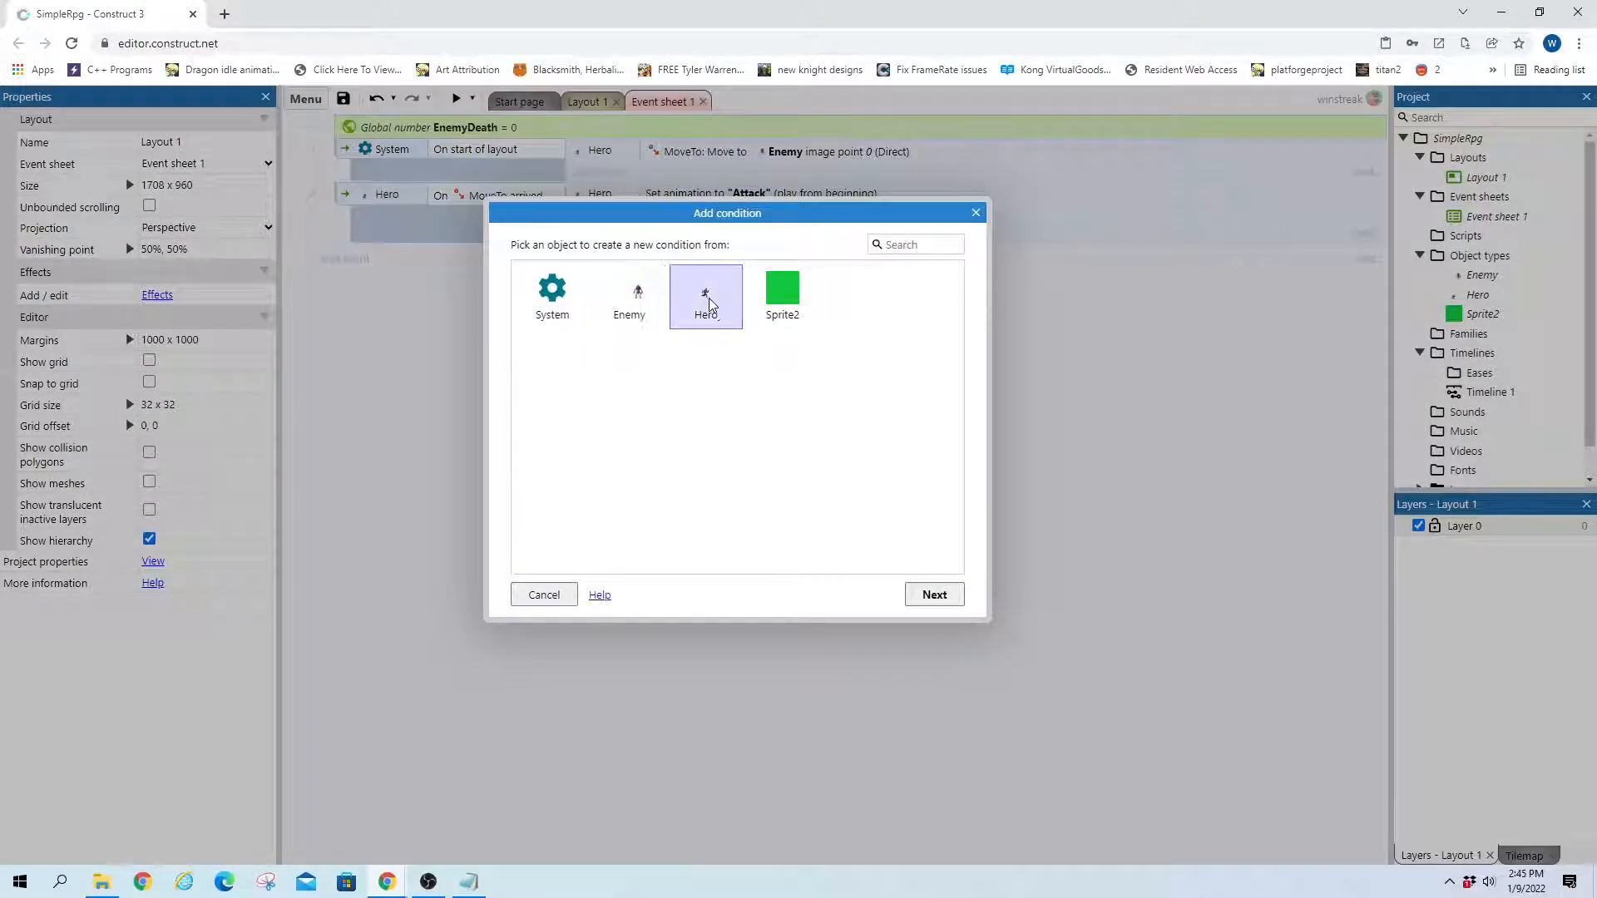
{"action": "double_click", "coordinate": [704, 301]}
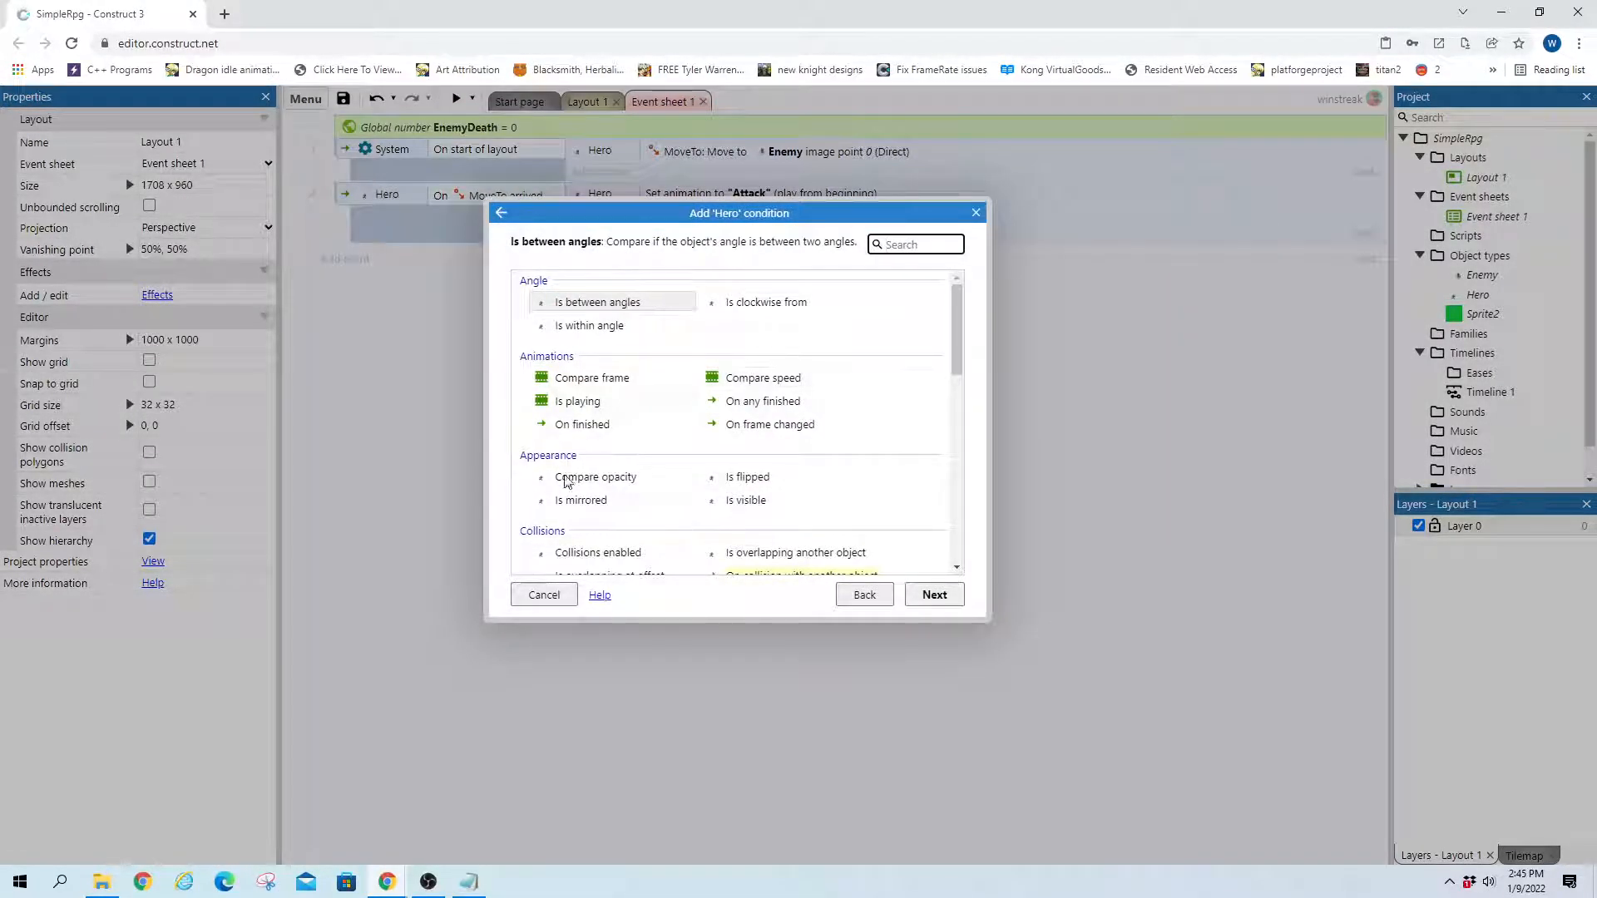
{"action": "double_click", "coordinate": [580, 404]}
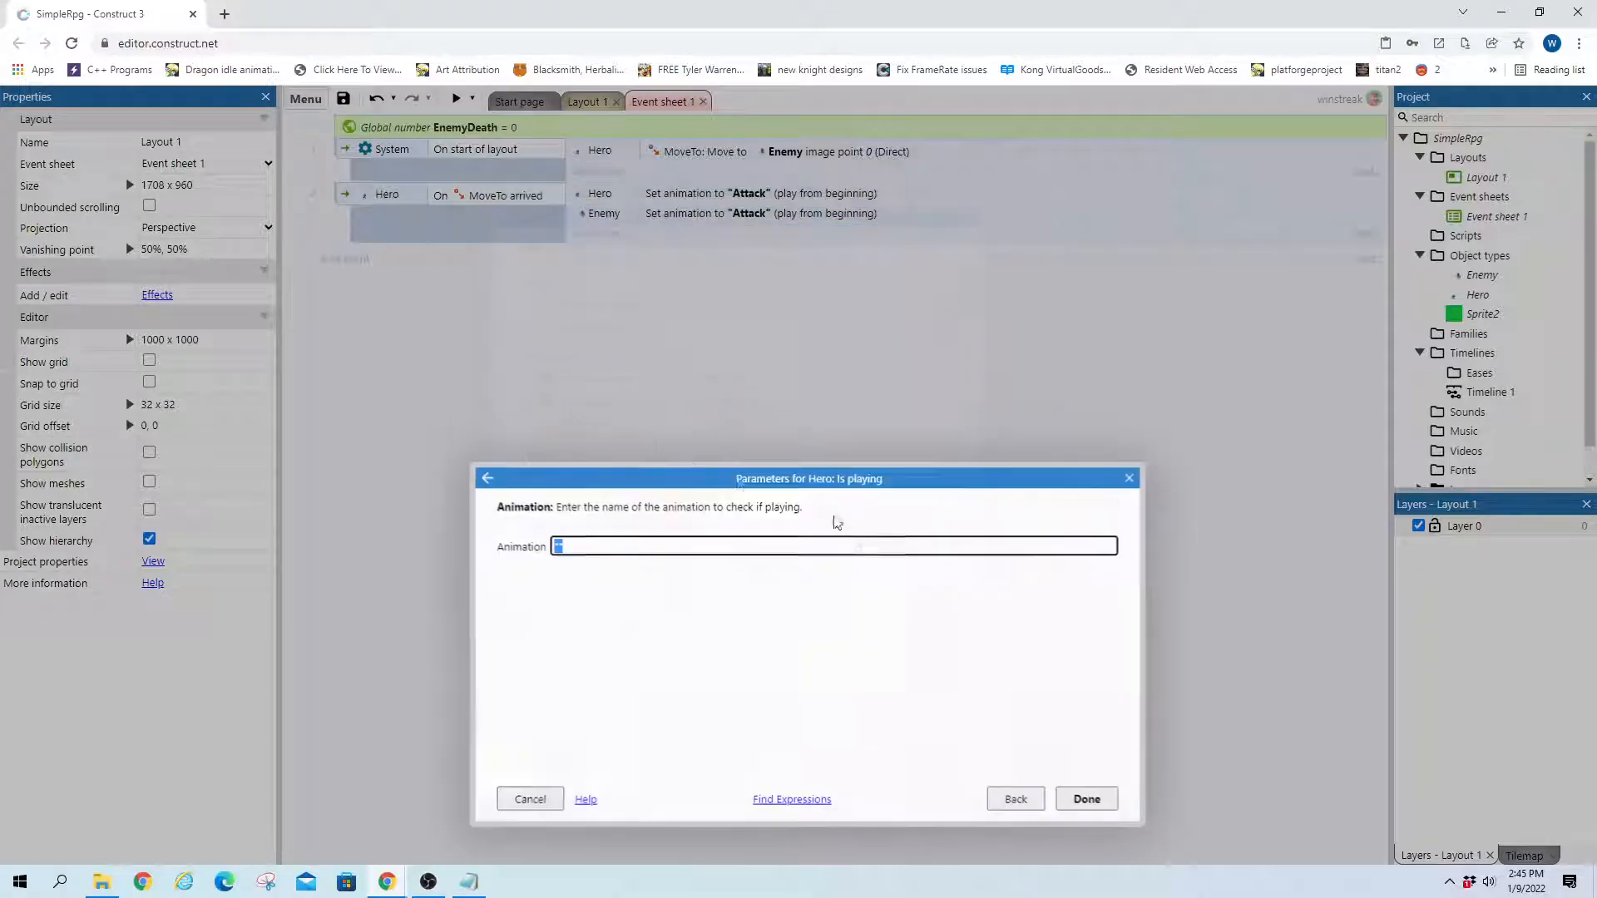
{"action": "type", "text": "\"atta"}
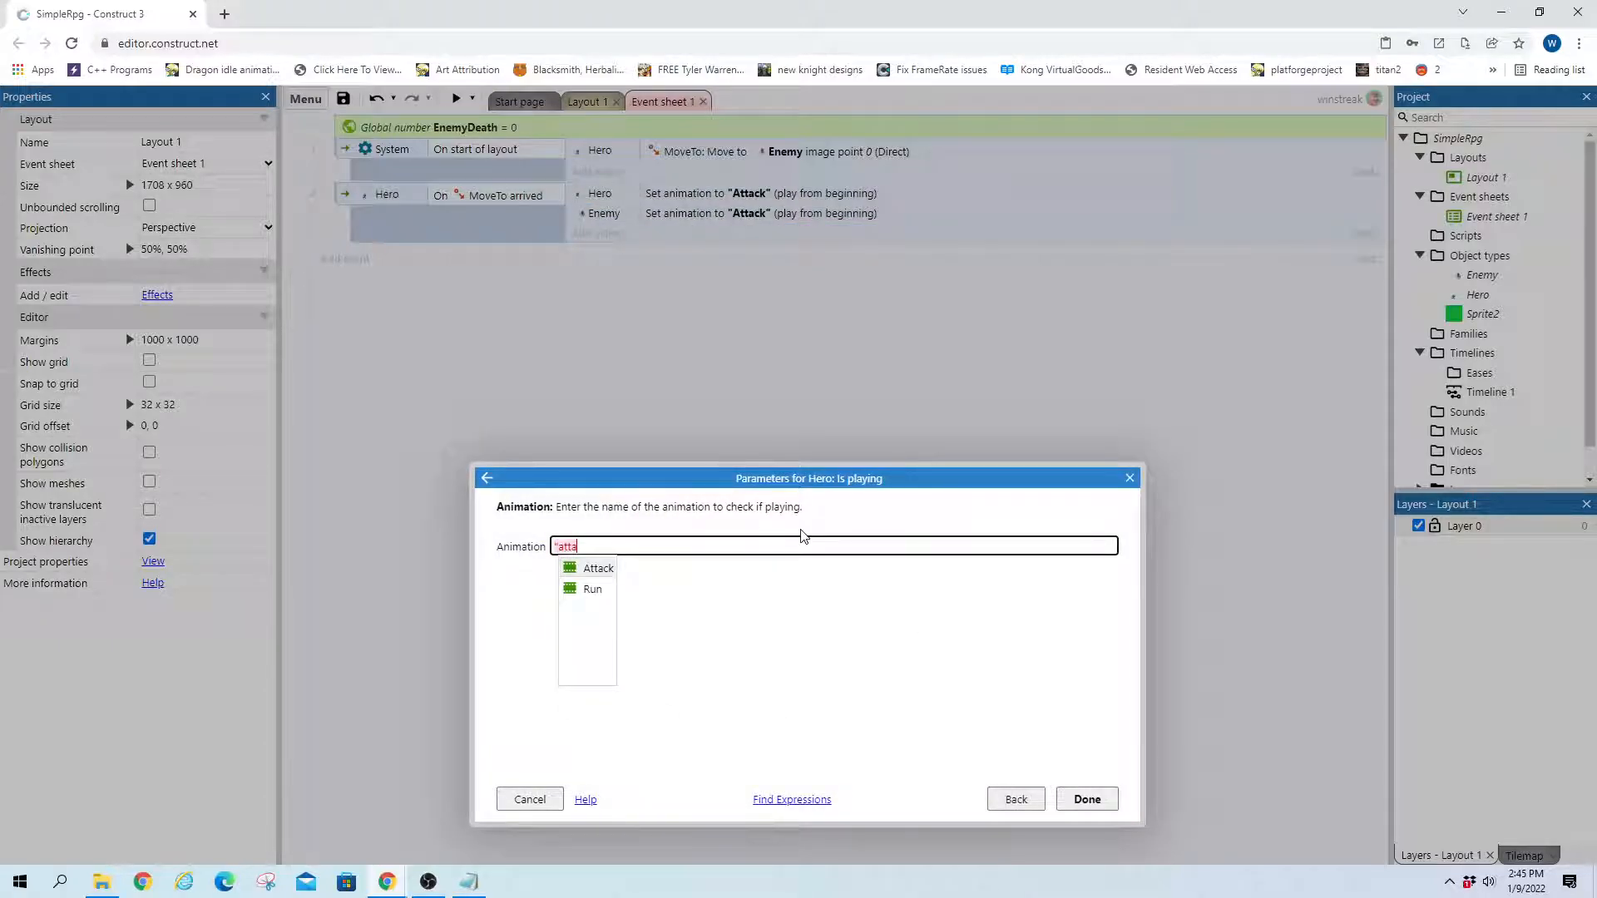
{"action": "type", "text": "ck\""}
{"action": "key", "text": "Return"}
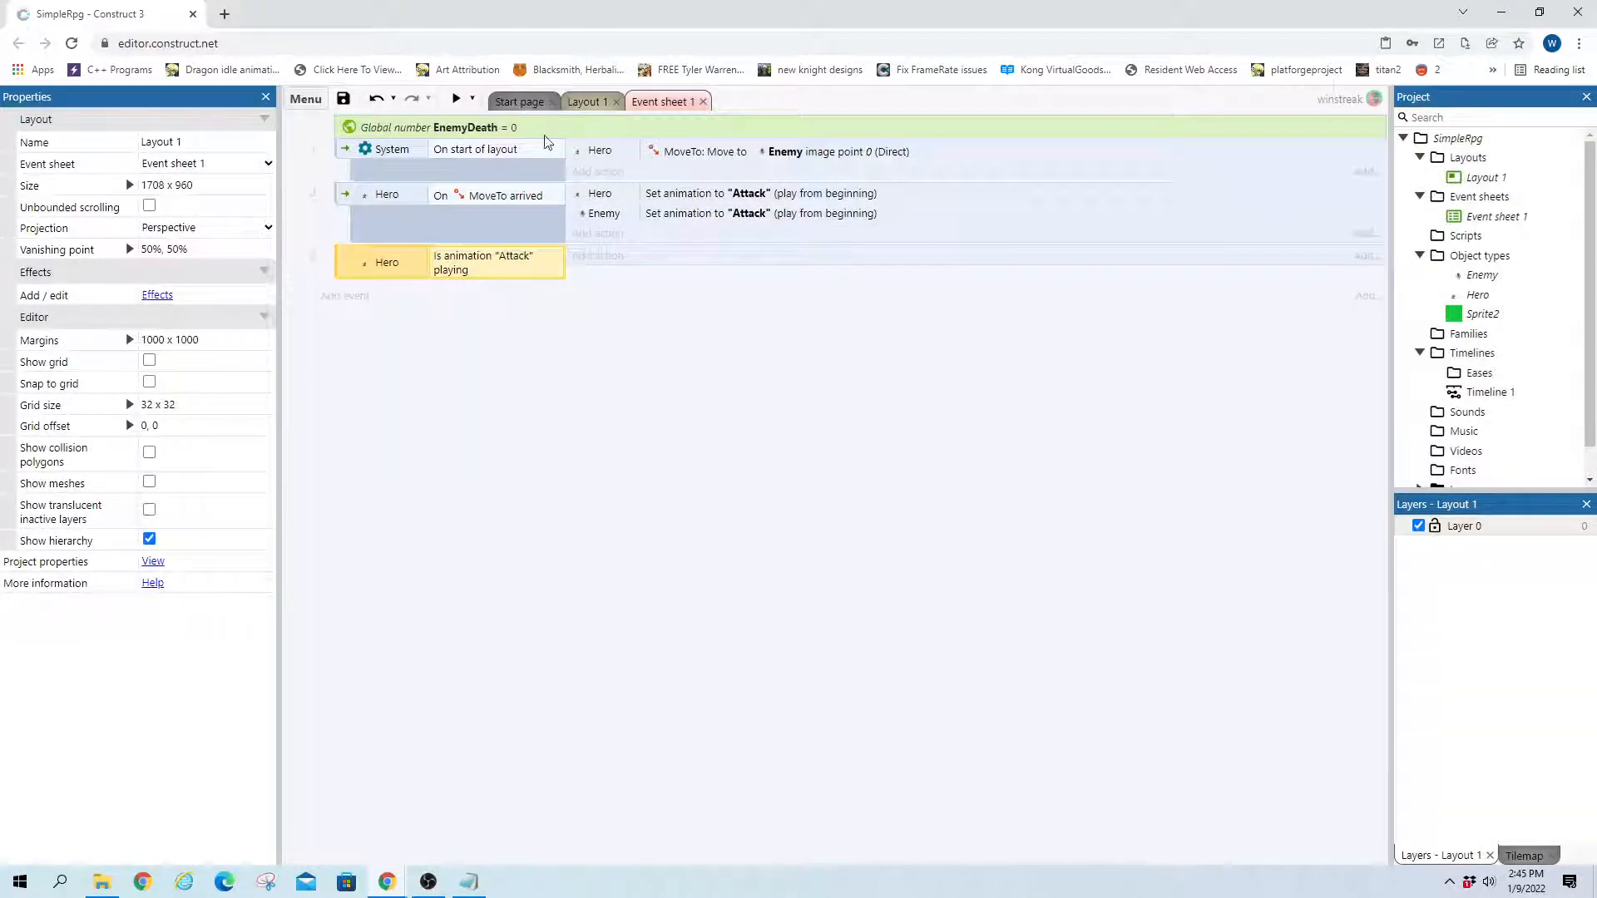
Add a System action to the "Attack" playing event that adds 1 to the EnemyDeath variable
{"action": "left_click", "coordinate": [599, 264]}
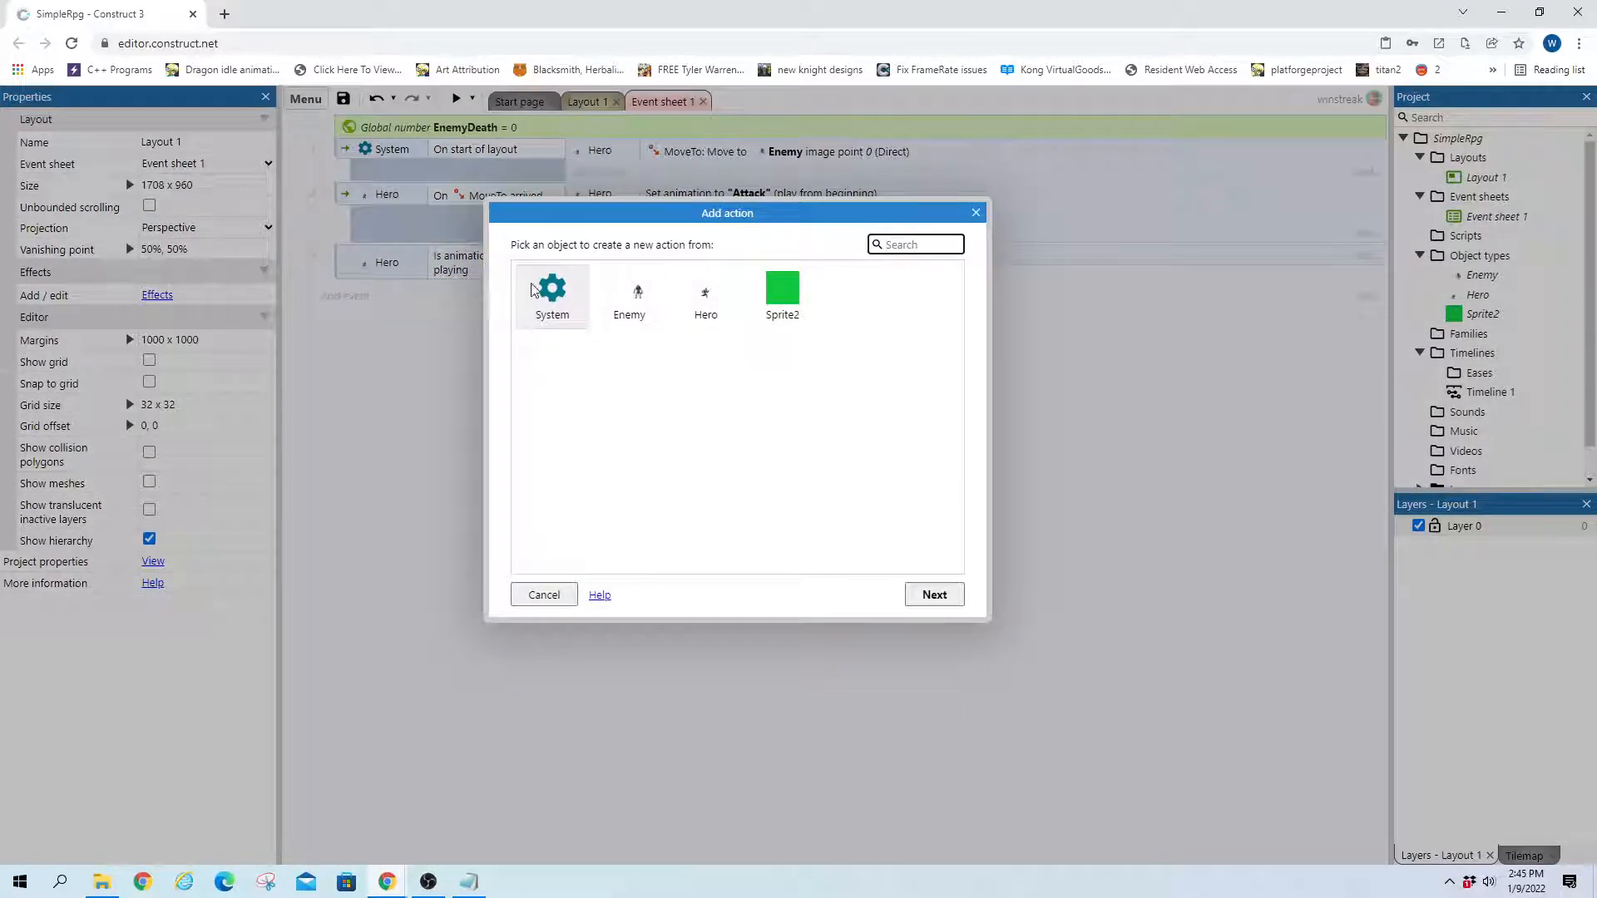
{"action": "double_click", "coordinate": [567, 308]}
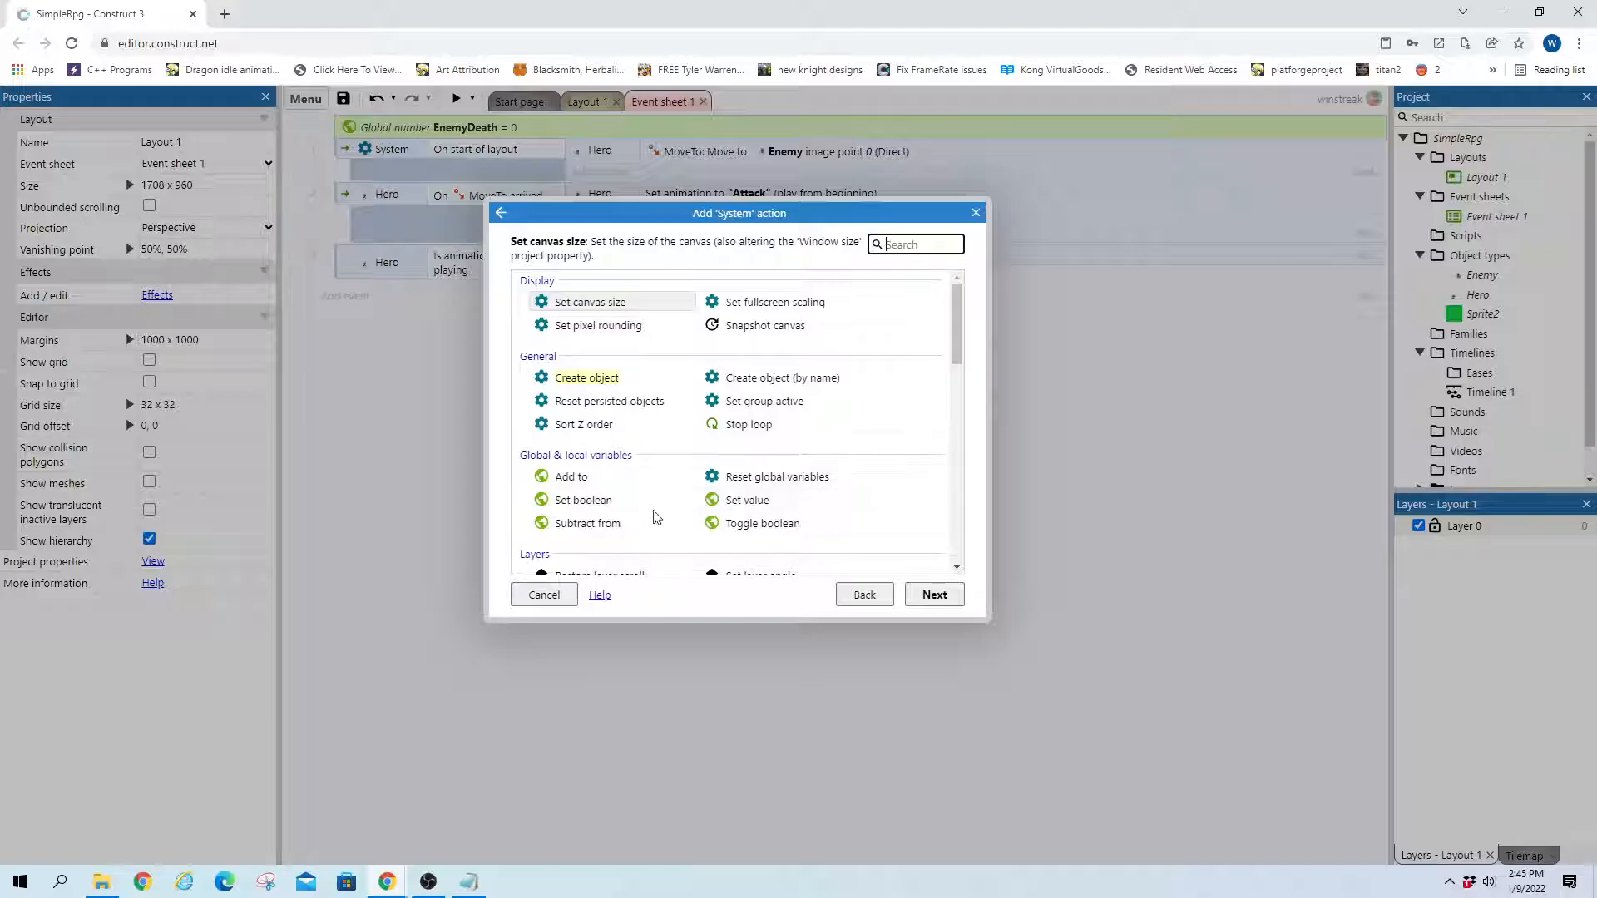
{"action": "double_click", "coordinate": [571, 477]}
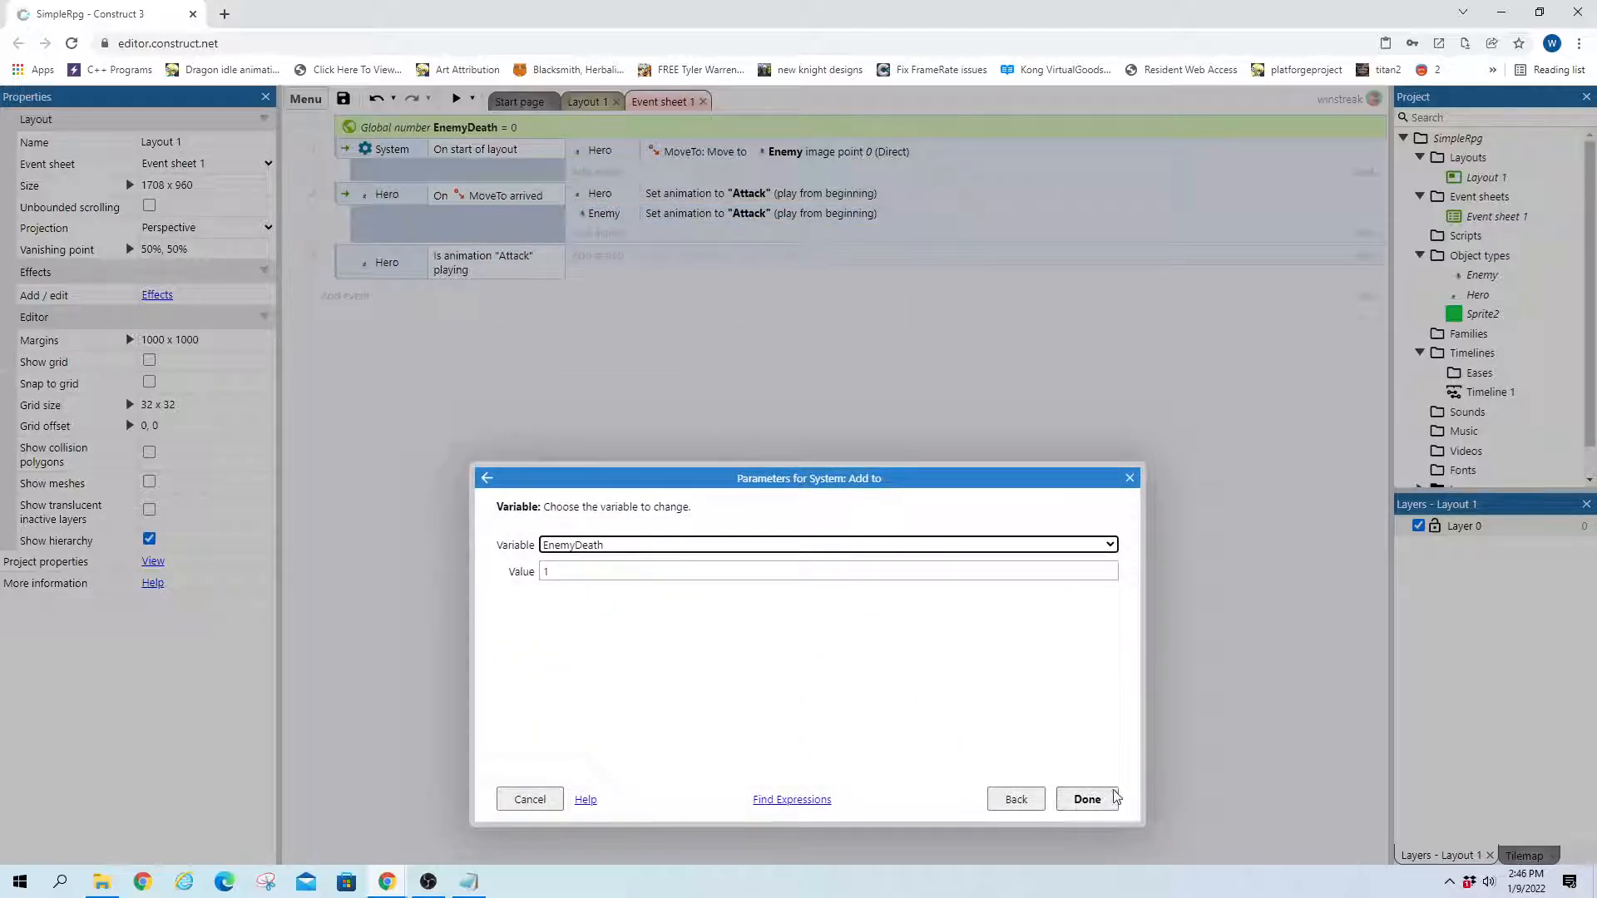
{"action": "left_click", "coordinate": [1087, 798]}
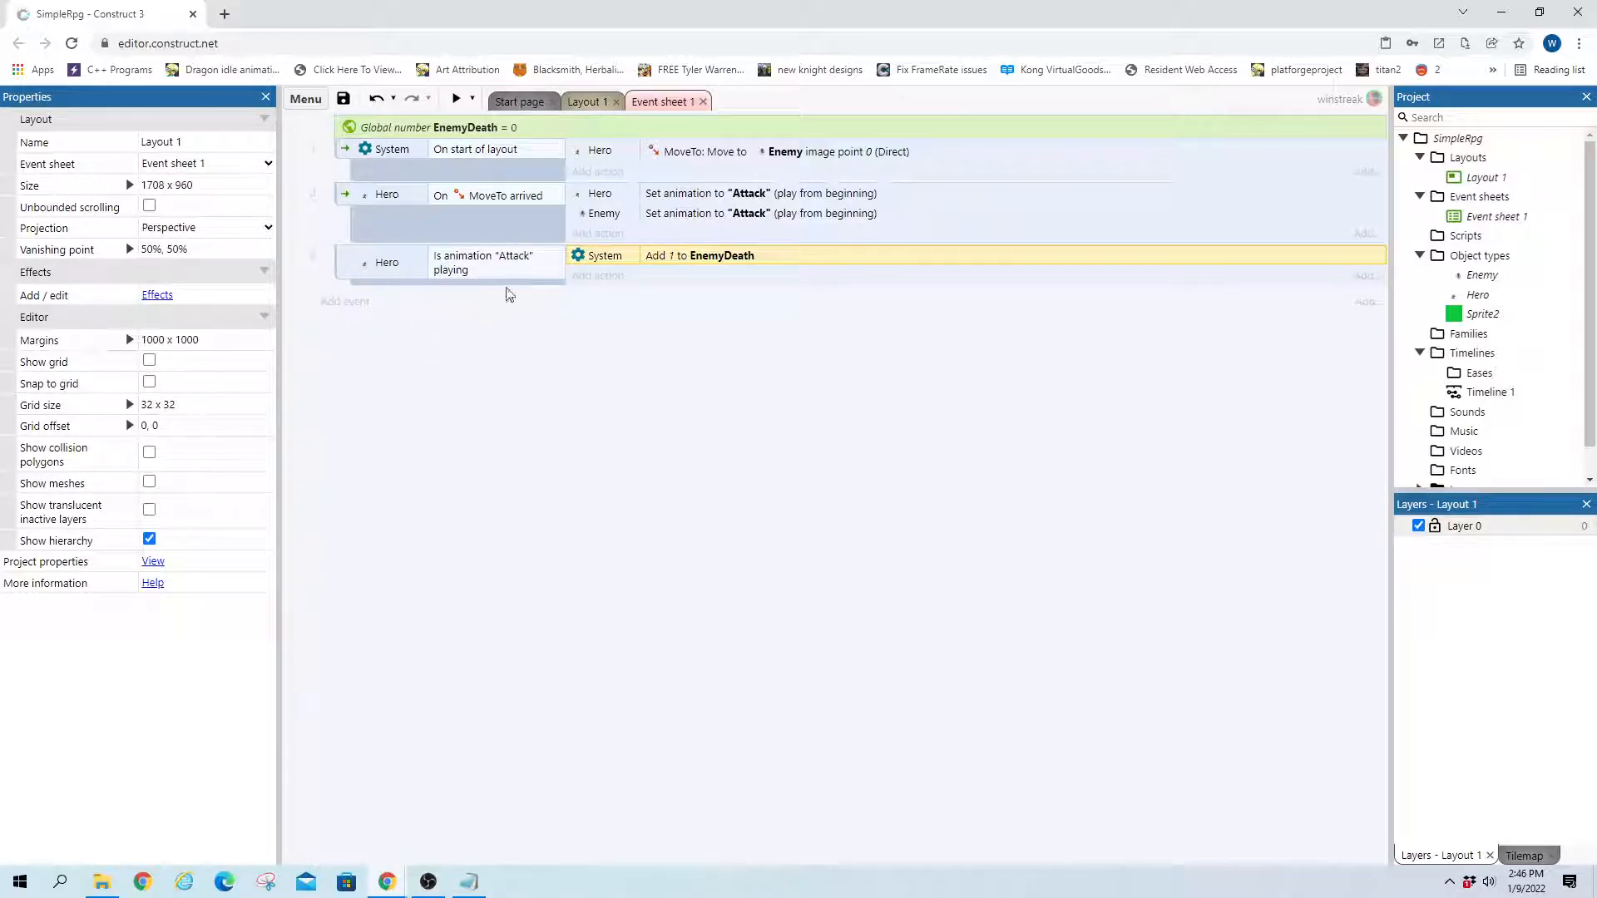
Add a Hero Compare frame condition to the "Attack" playing event, with the animation frame equal to 5
{"action": "double_click", "coordinate": [338, 268]}
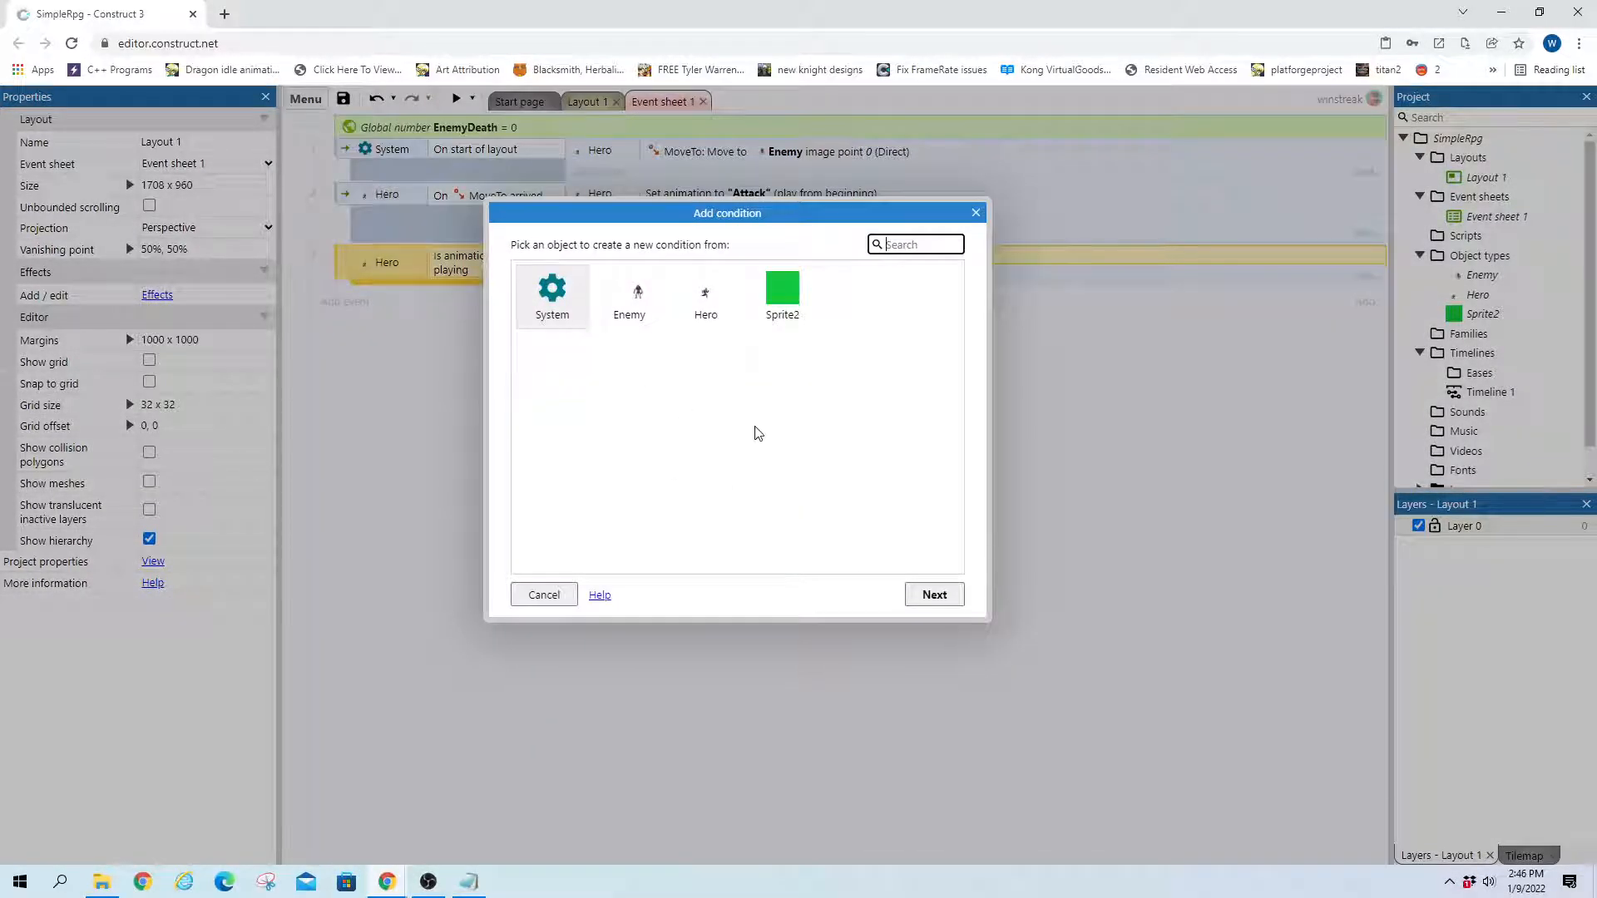
{"action": "double_click", "coordinate": [707, 301]}
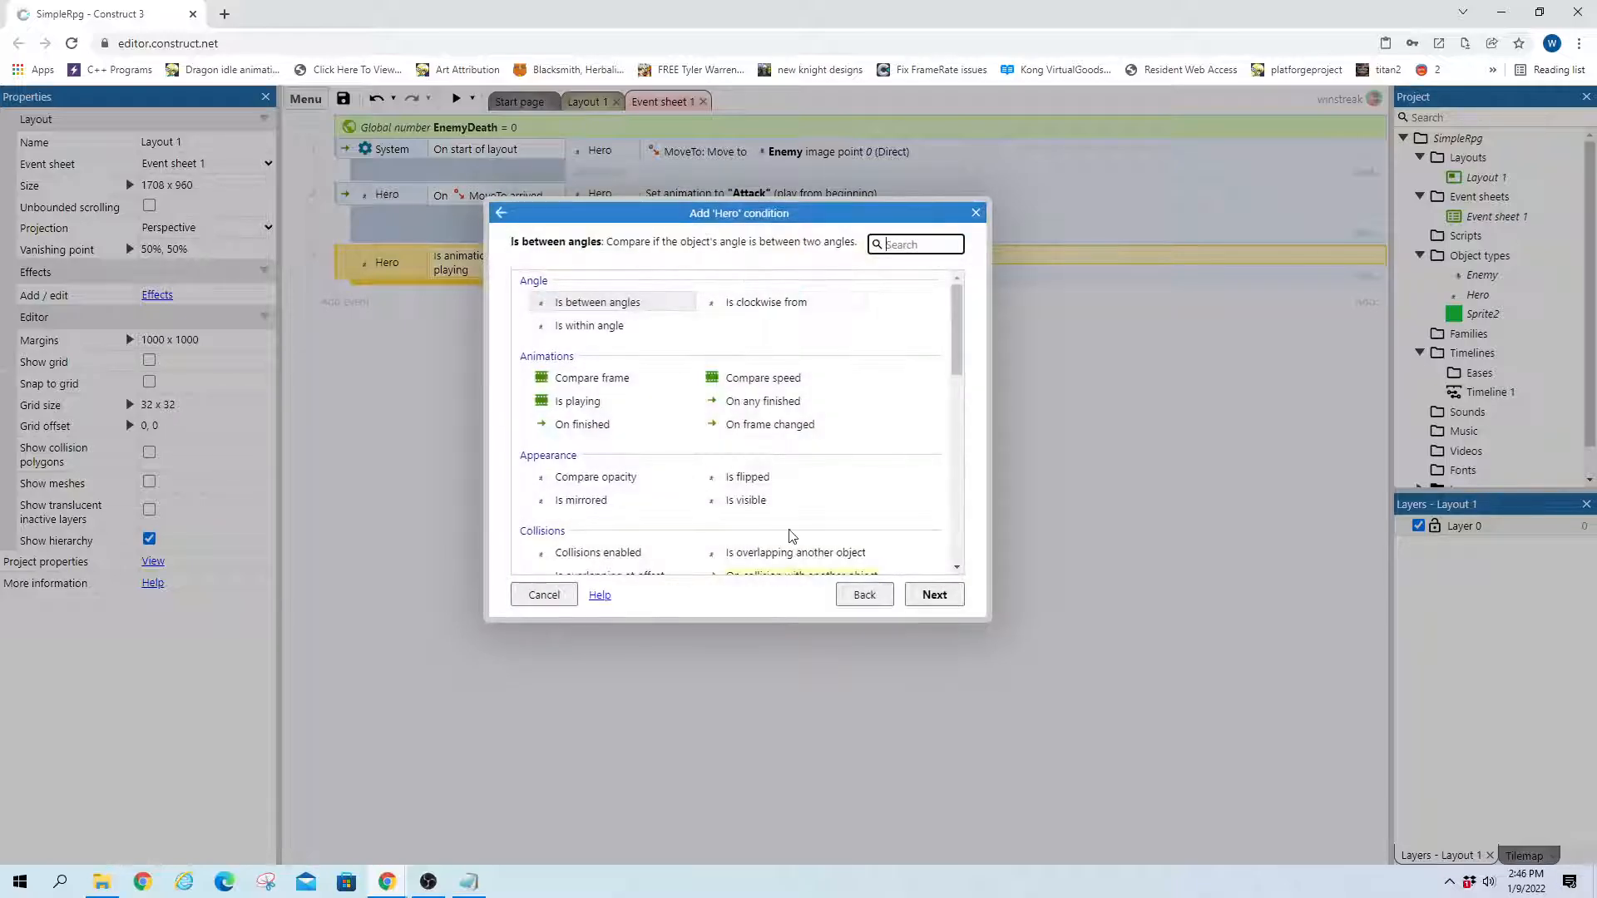
{"action": "scroll", "coordinate": [792, 536], "scroll_direction": "down", "scroll_amount": 1}
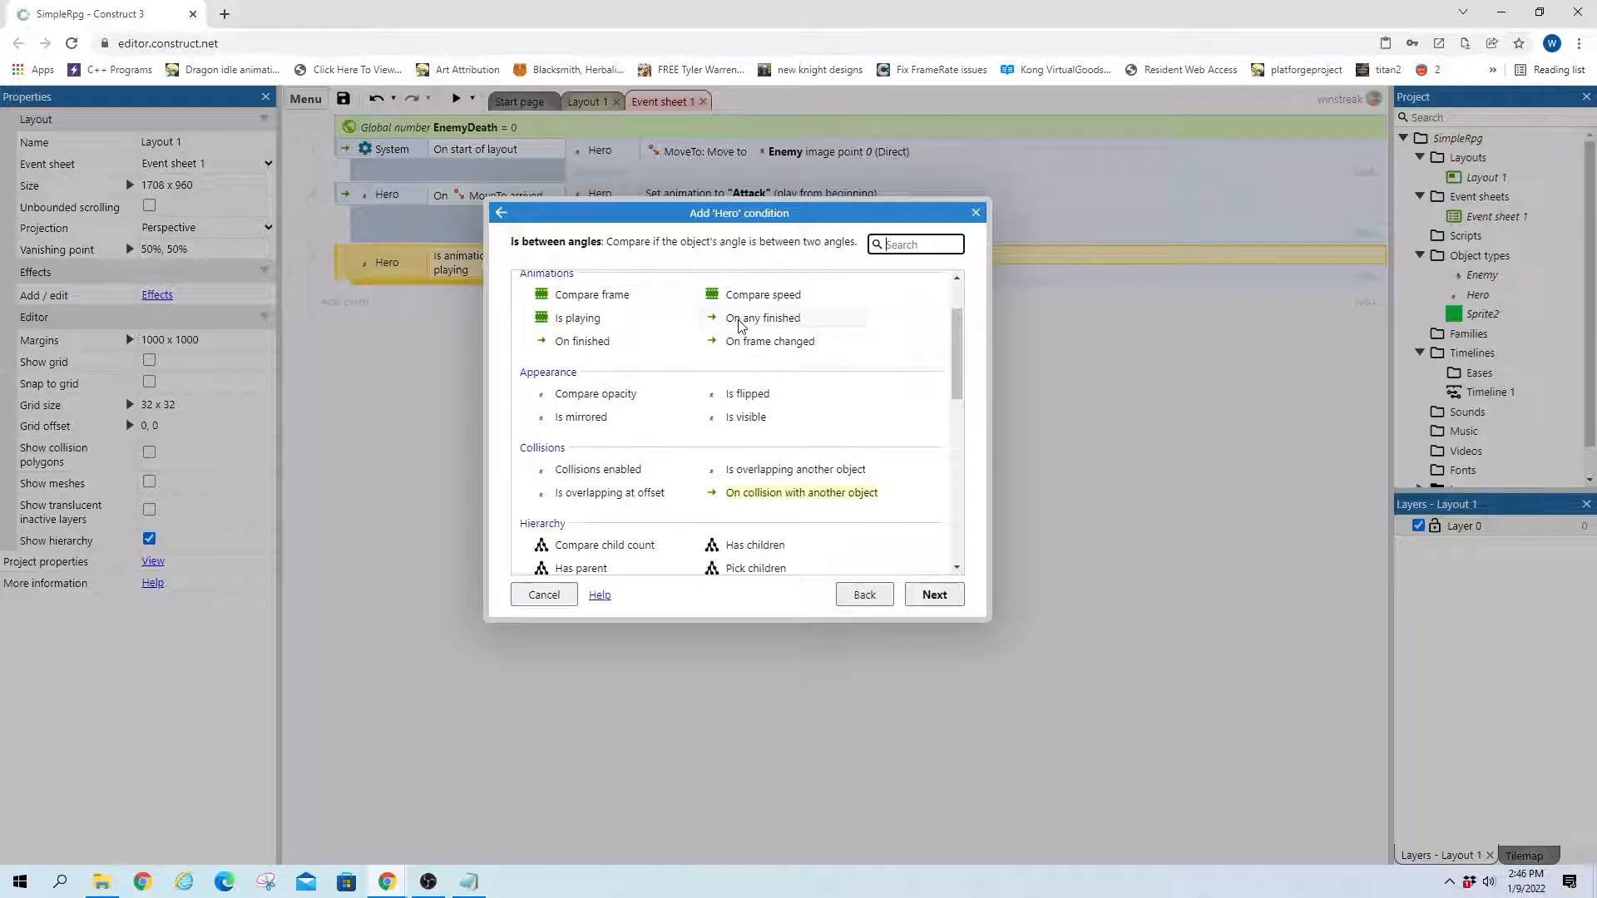
{"action": "double_click", "coordinate": [615, 298]}
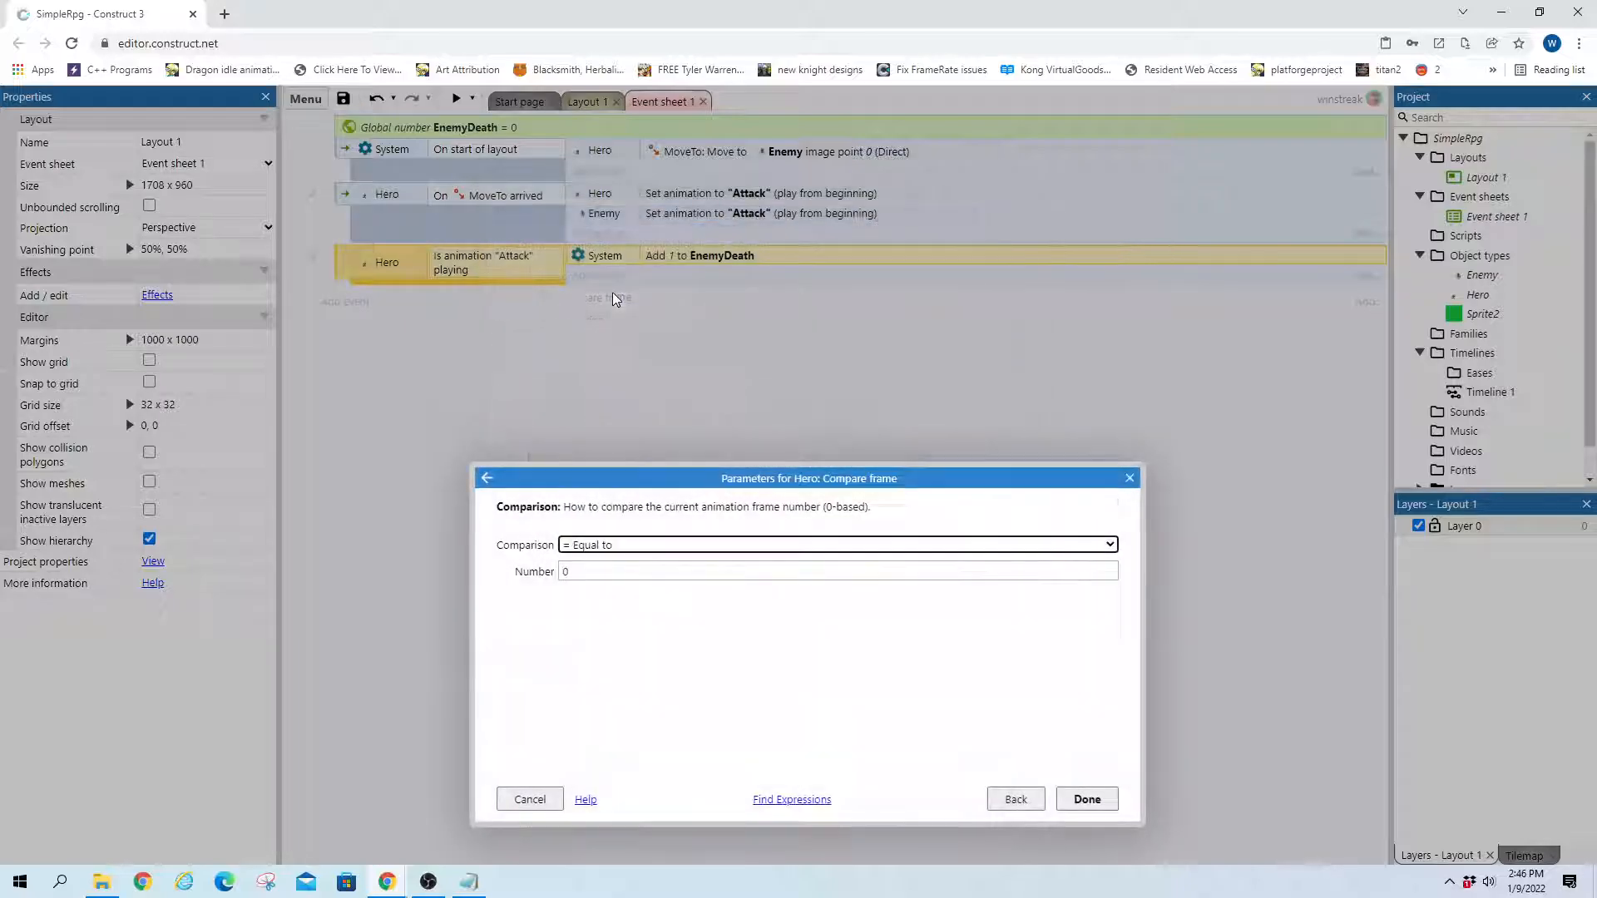
{"action": "left_click", "coordinate": [640, 545]}
{"action": "left_click", "coordinate": [644, 545]}
{"action": "left_click", "coordinate": [647, 546]}
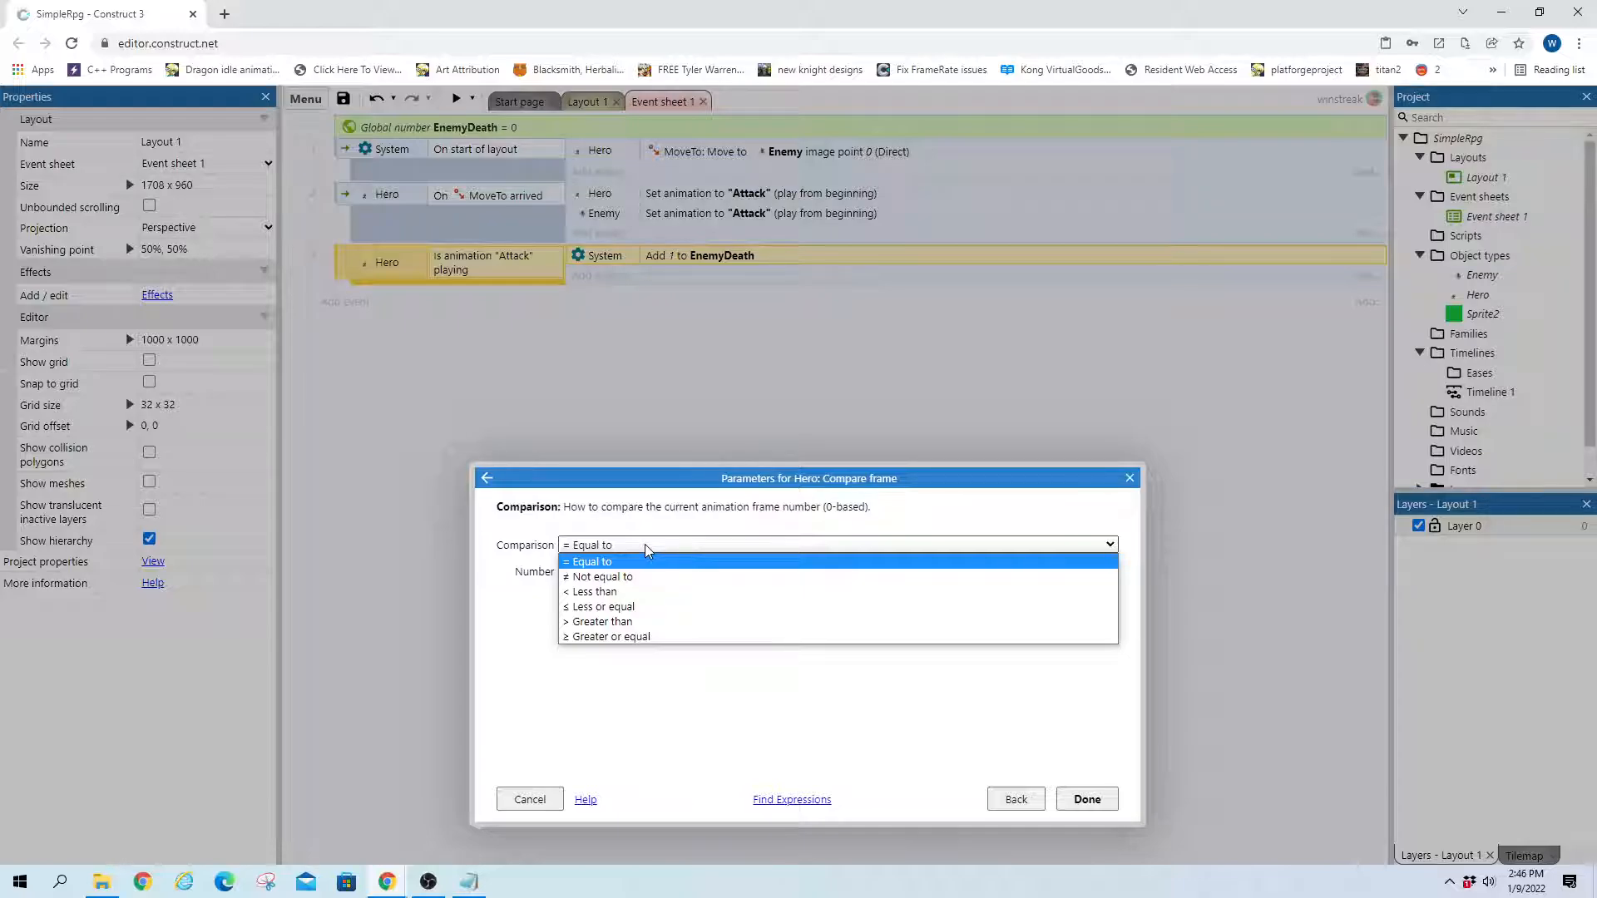
{"action": "left_click", "coordinate": [634, 563]}
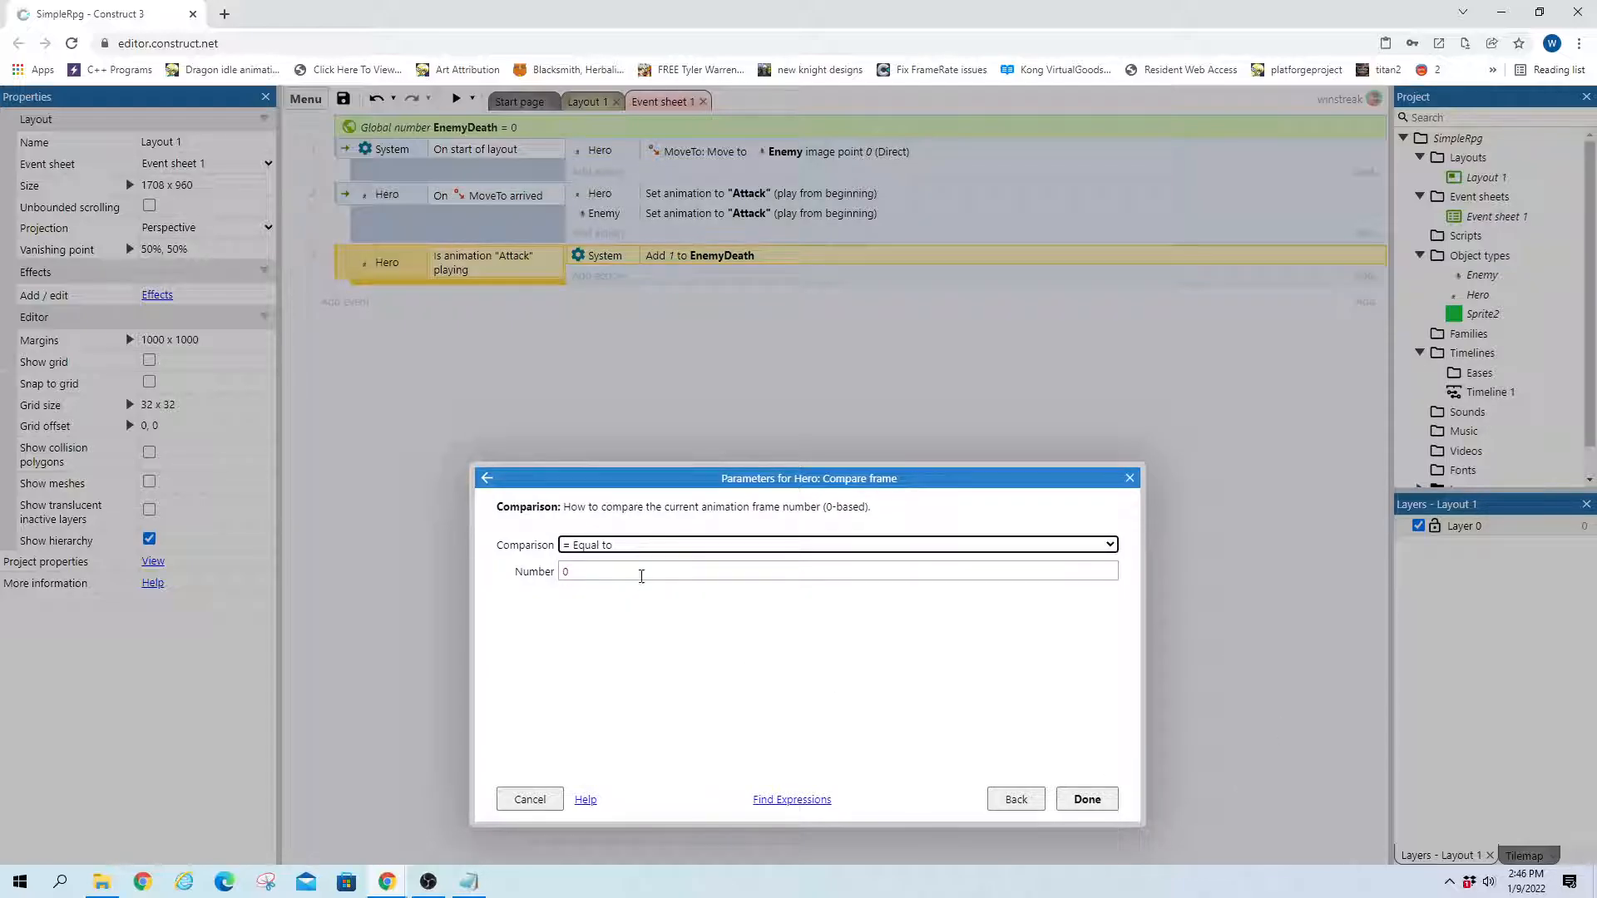
{"action": "left_click", "coordinate": [641, 574]}
{"action": "type", "text": "5"}
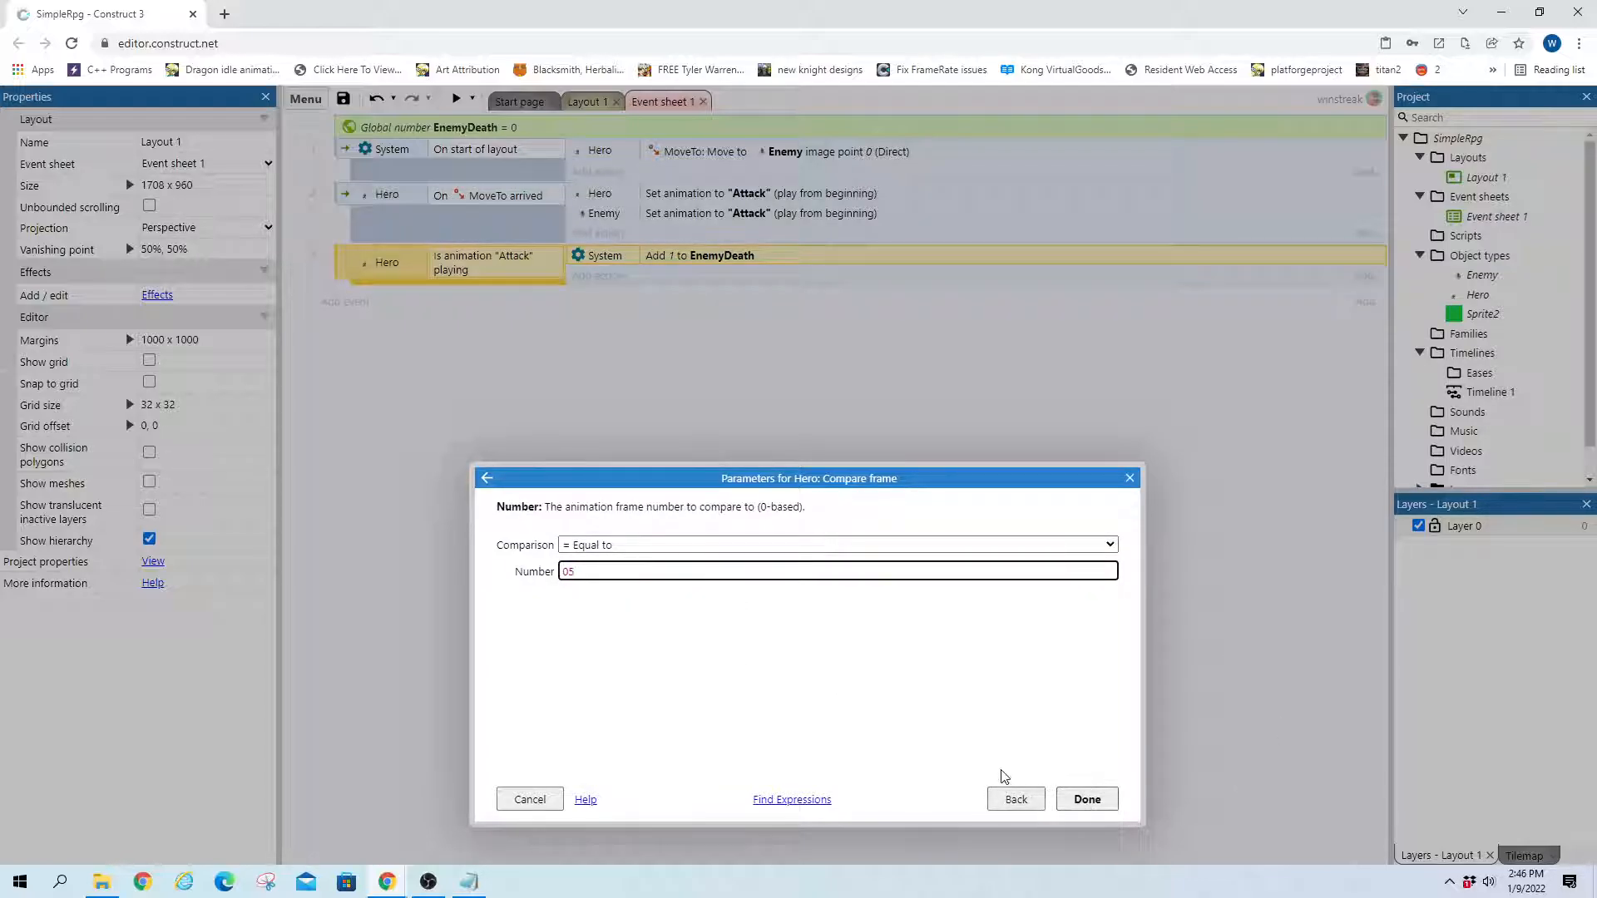
{"action": "left_click", "coordinate": [1086, 799]}
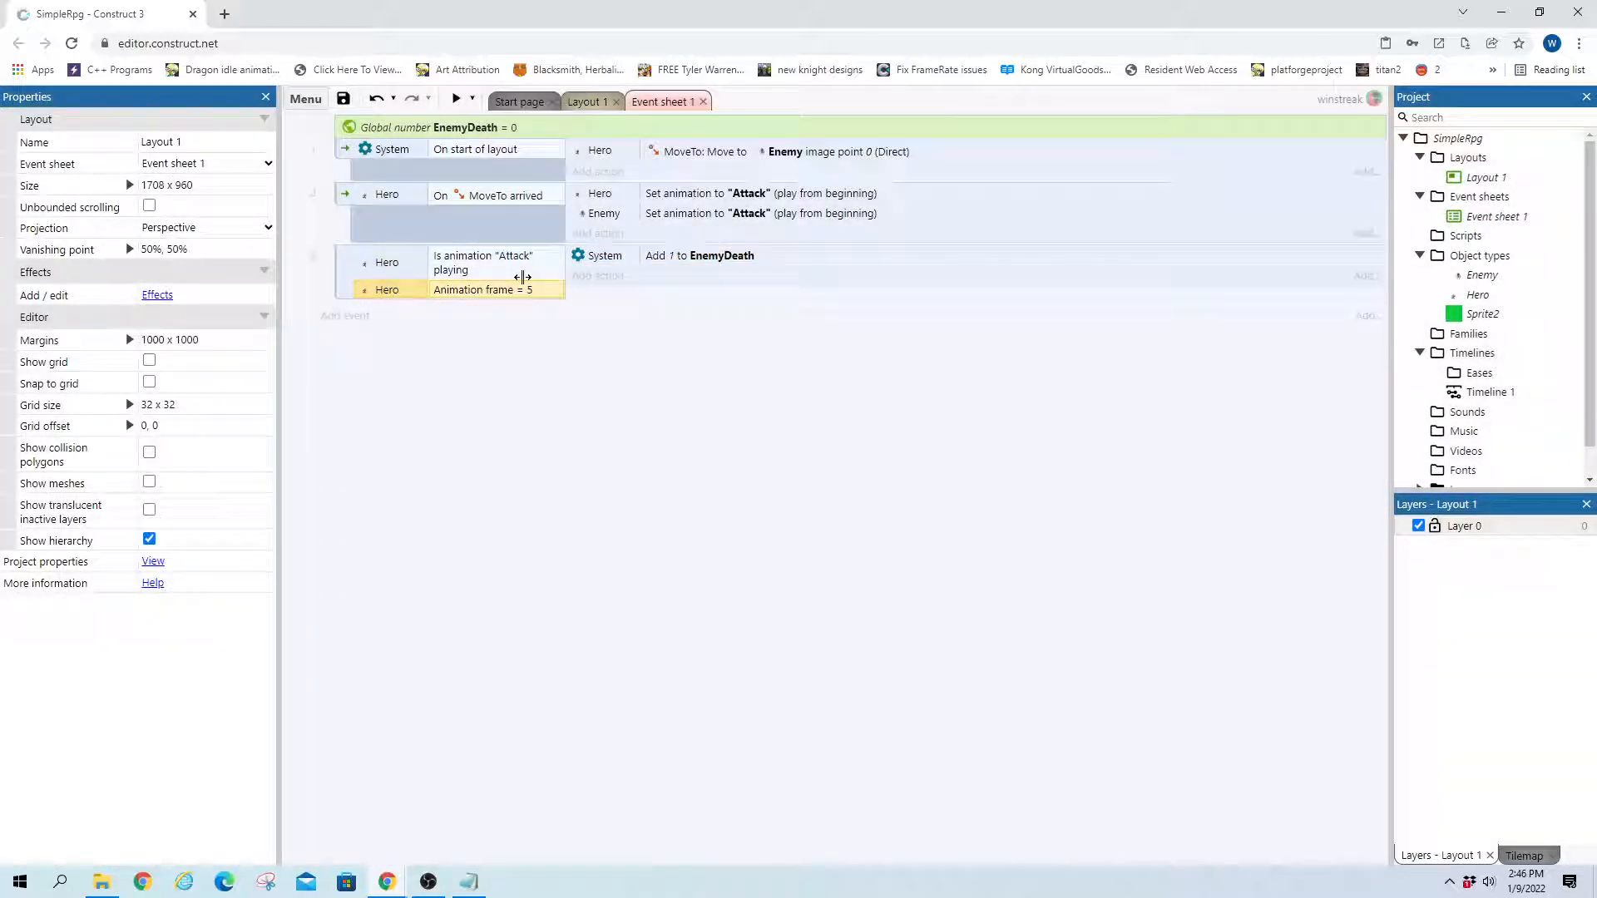
Examine the frames of the Hero's Attack animation in Layout 1 to find the striking frame's number, and return to Event sheet 1
{"action": "left_click", "coordinate": [585, 100]}
{"action": "double_click", "coordinate": [604, 499]}
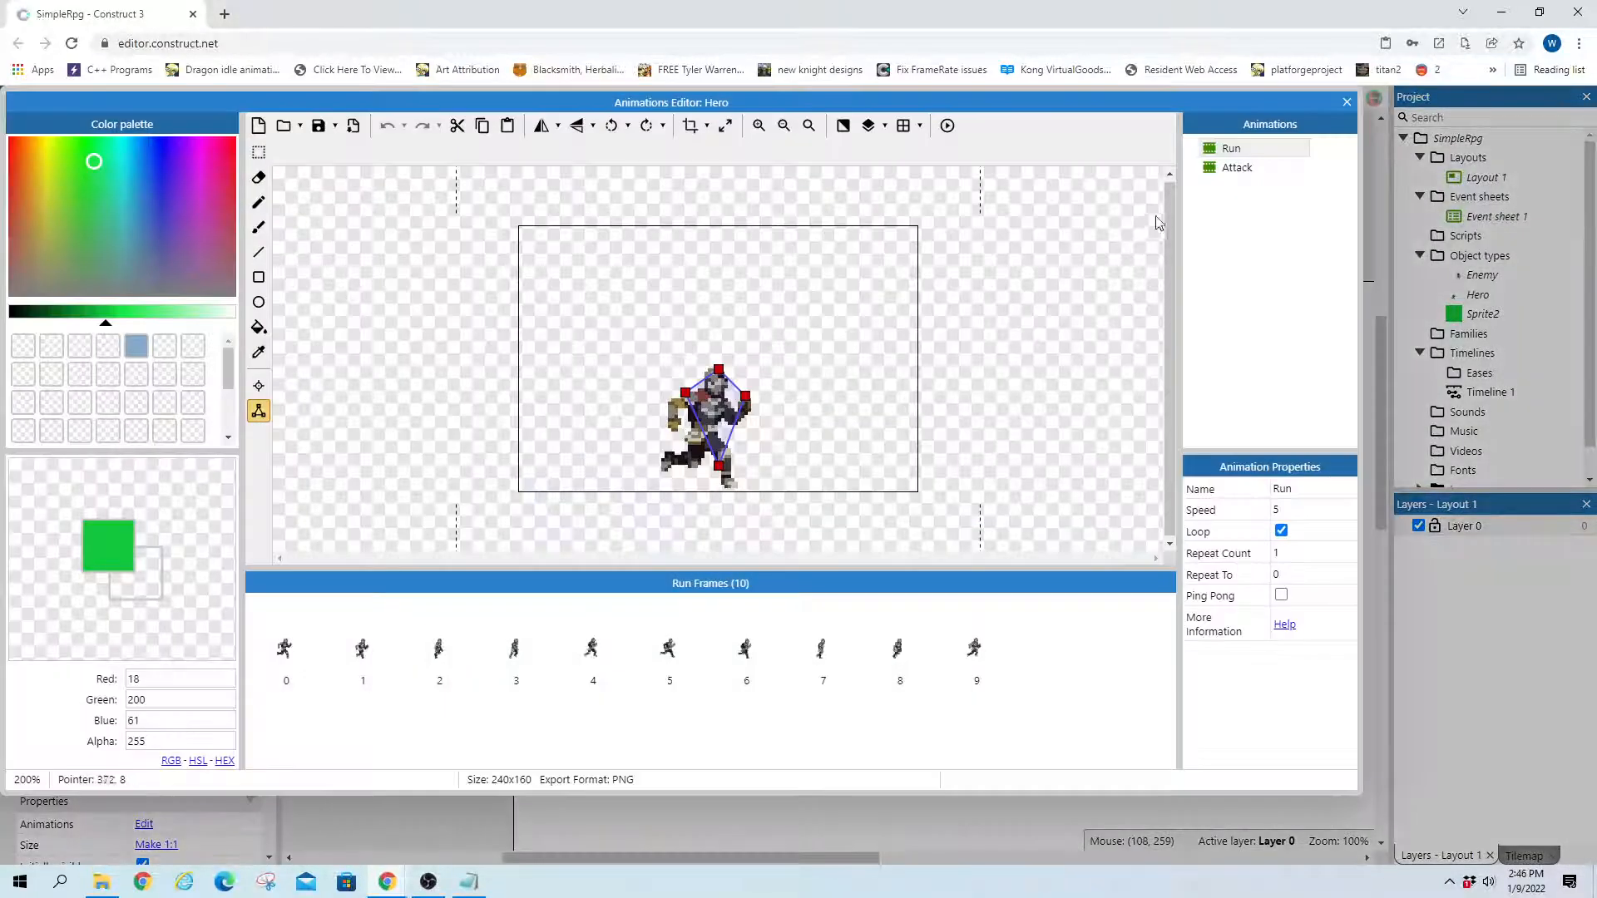
{"action": "left_click", "coordinate": [1237, 168]}
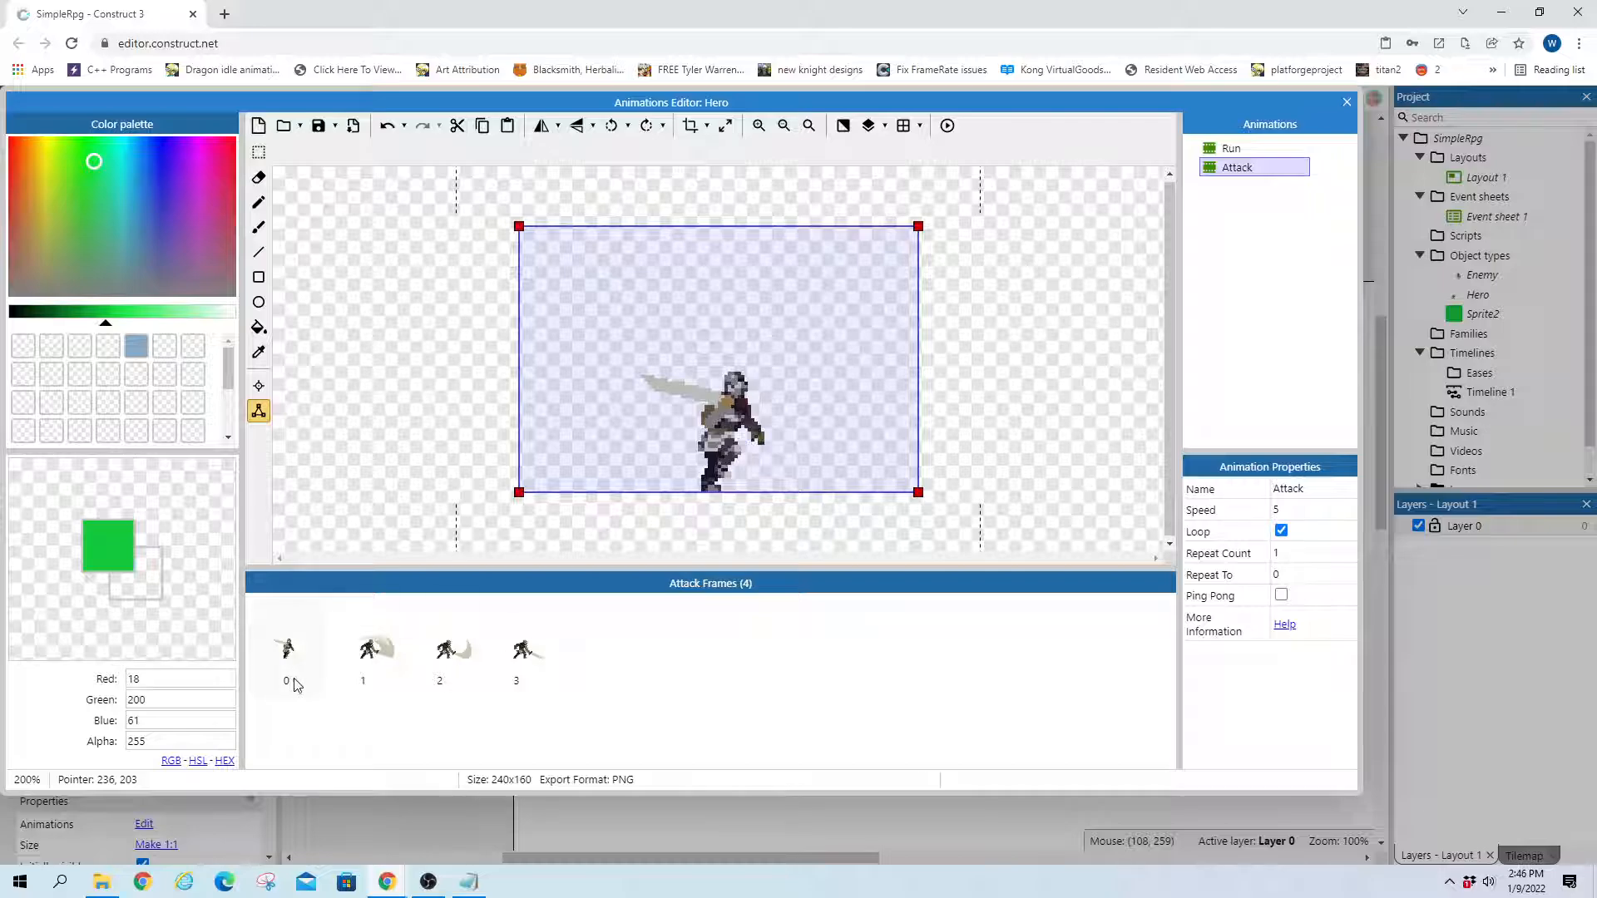
{"action": "left_click", "coordinate": [458, 665]}
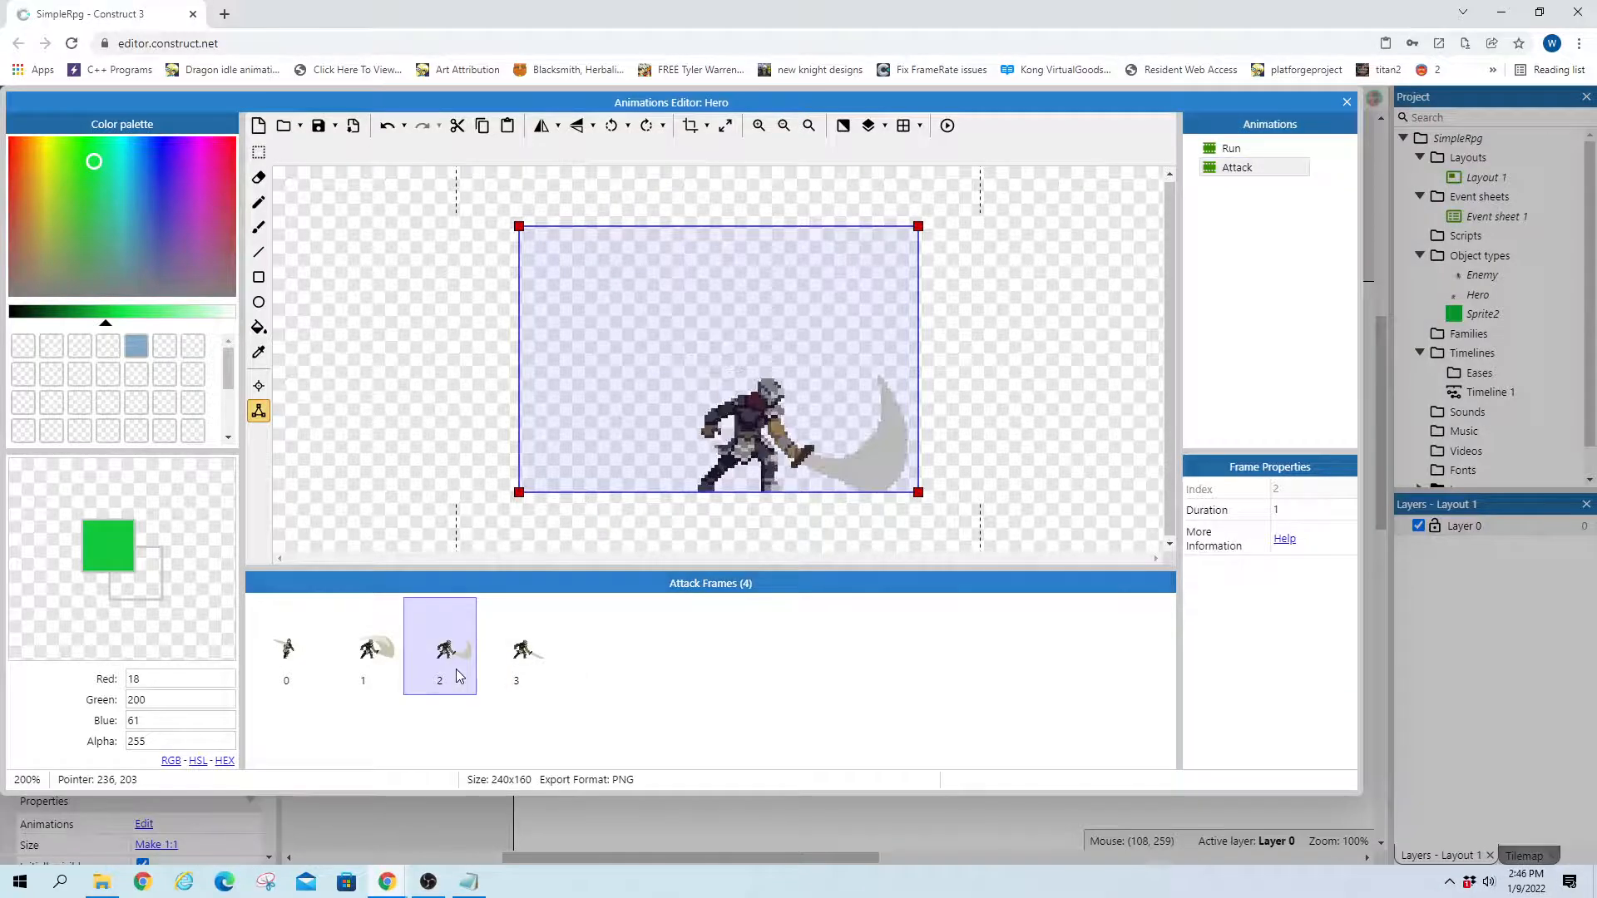
{"action": "left_click", "coordinate": [512, 663]}
{"action": "left_click", "coordinate": [441, 666]}
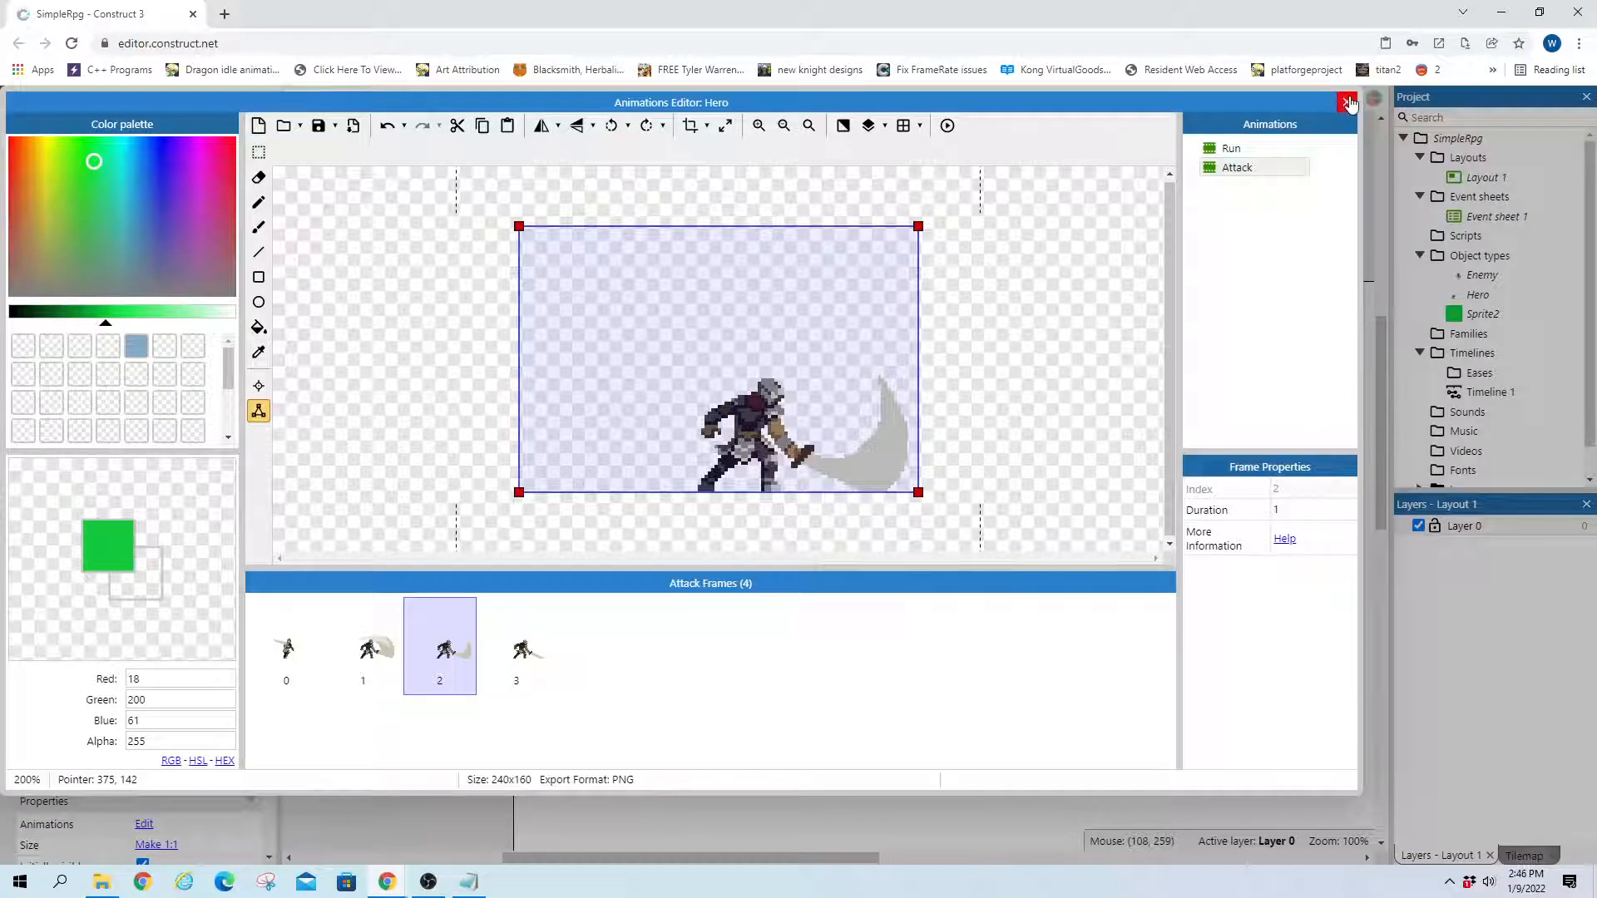
{"action": "left_click", "coordinate": [1347, 103]}
{"action": "left_click", "coordinate": [661, 103]}
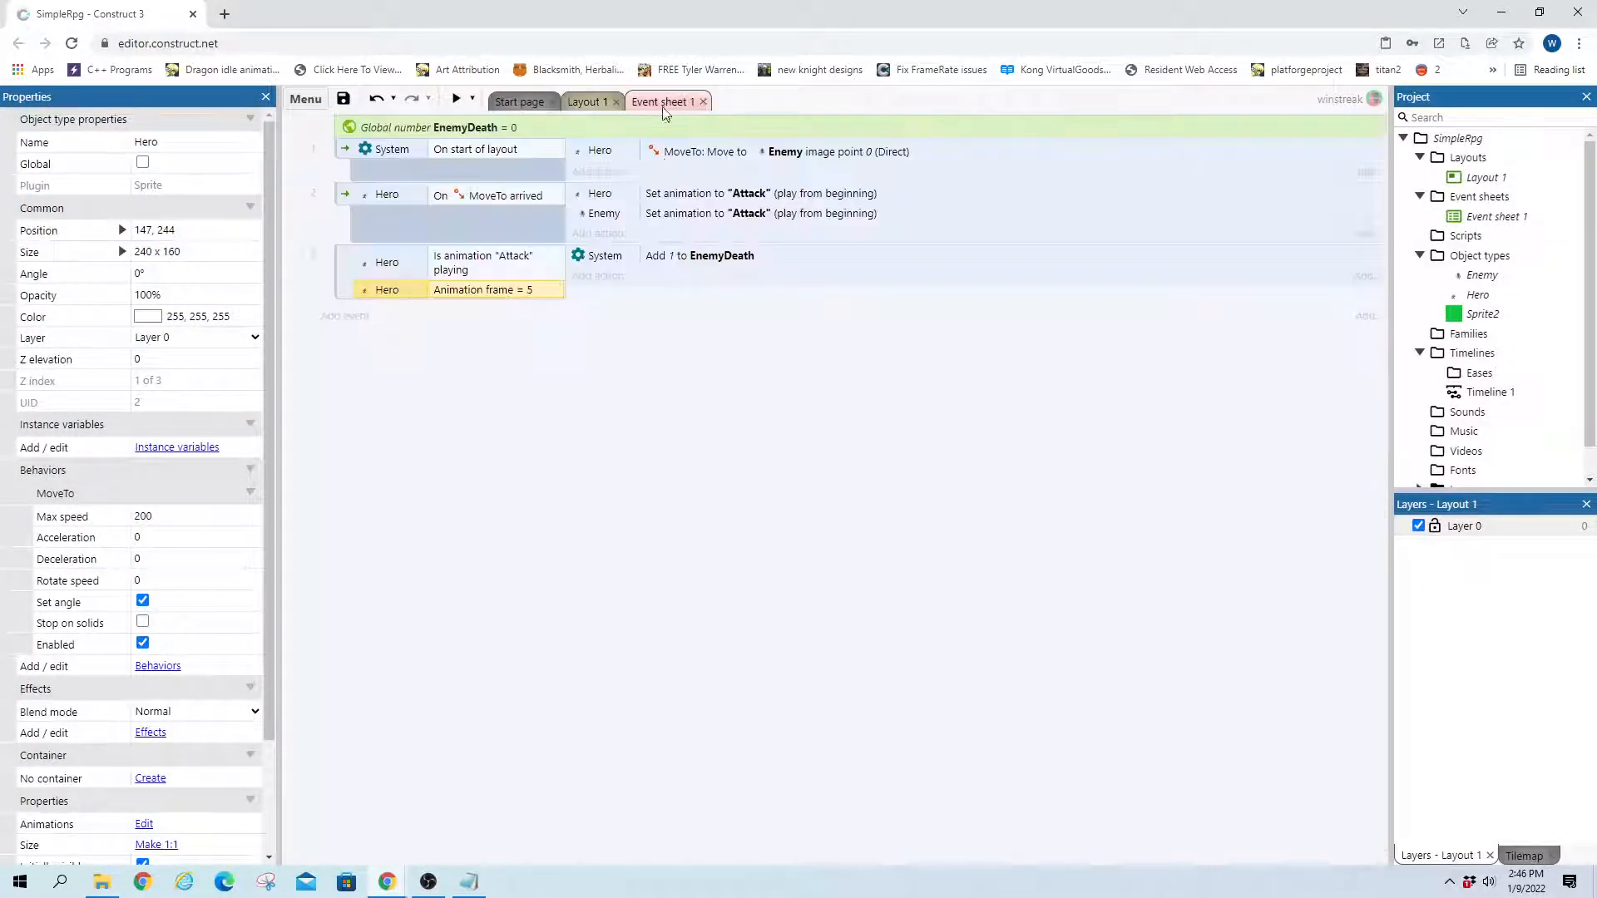
Set the frame number in the Hero's animation frame condition to 2
{"action": "double_click", "coordinate": [511, 288]}
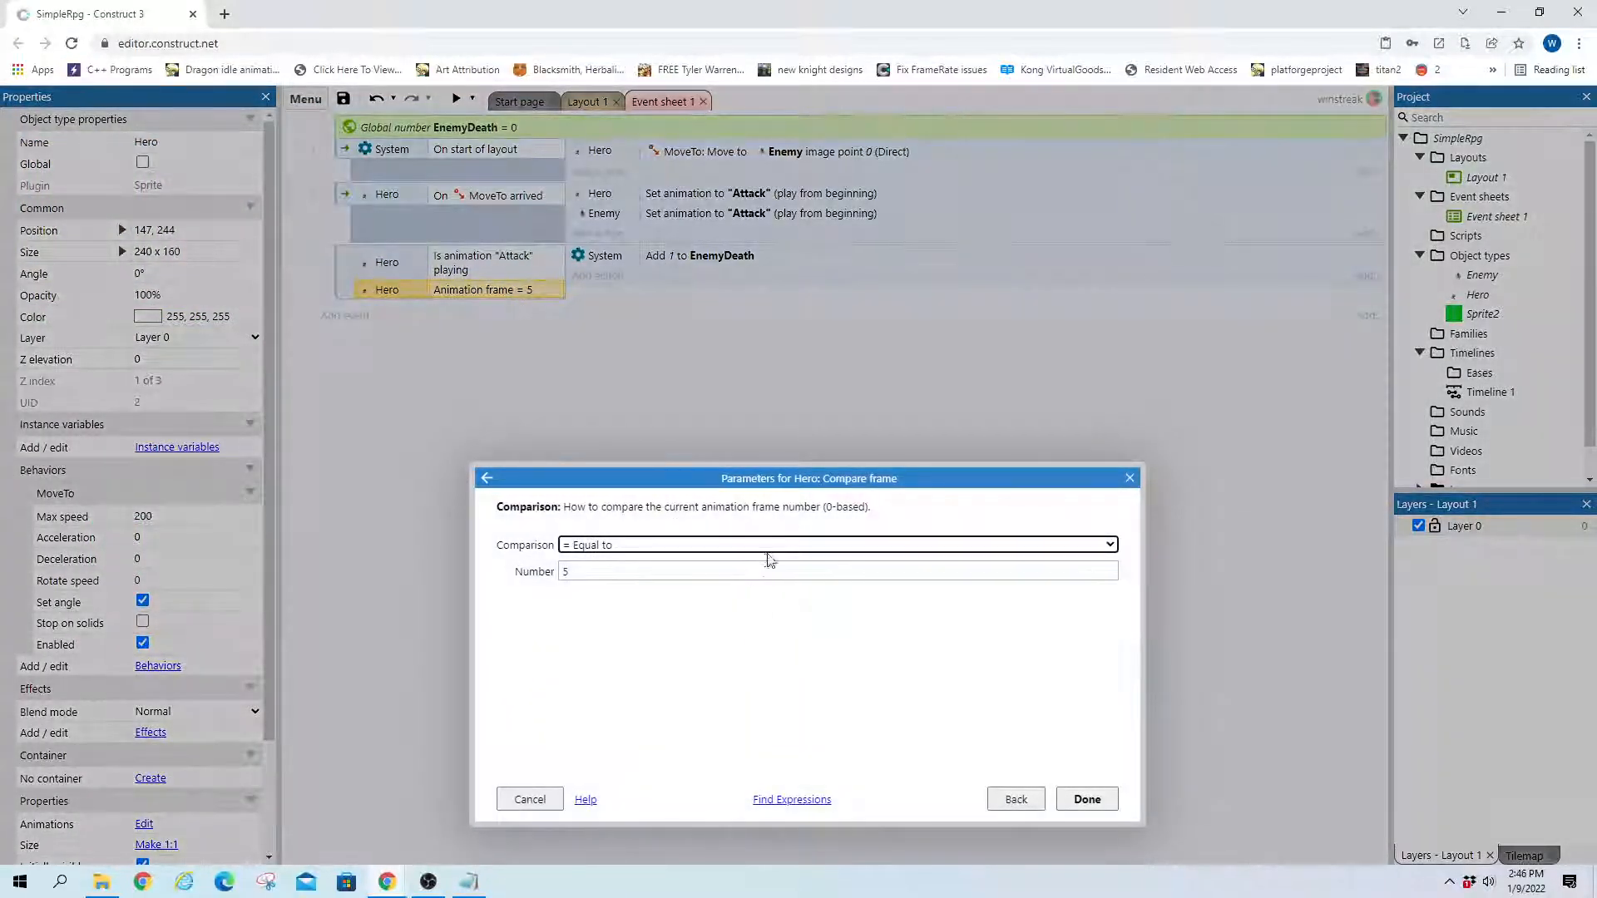
{"action": "type", "text": "2"}
{"action": "left_click", "coordinate": [1087, 798]}
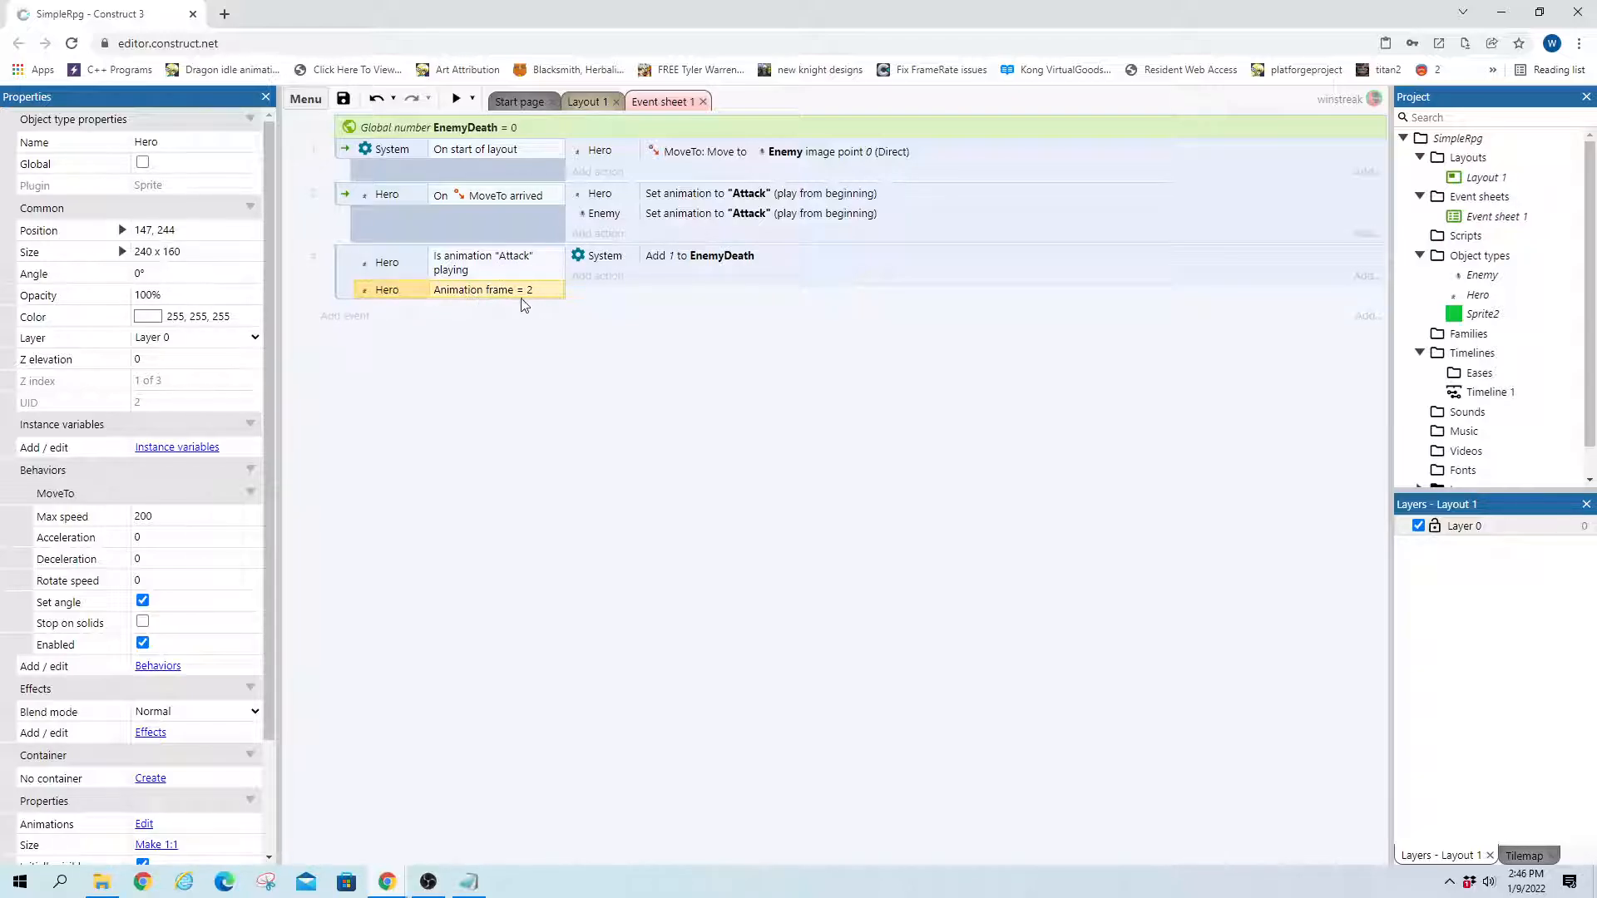
Add the System condition Trigger once to the event that adds to EnemyDeath
{"action": "left_click", "coordinate": [337, 281]}
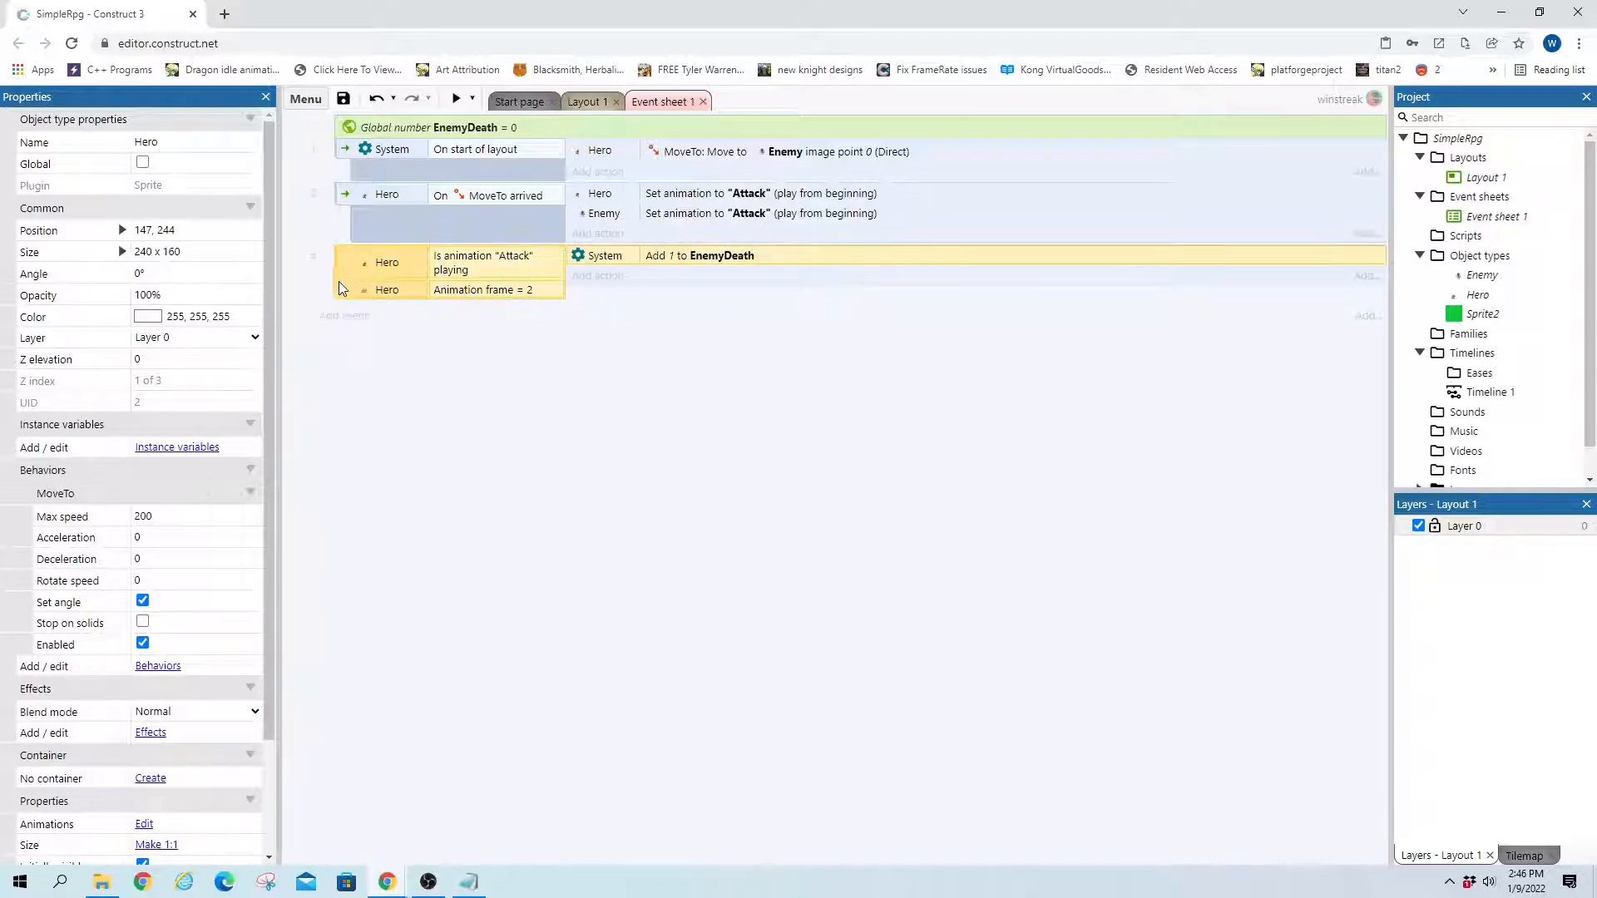
{"action": "right_click", "coordinate": [338, 283]}
{"action": "left_click", "coordinate": [337, 257]}
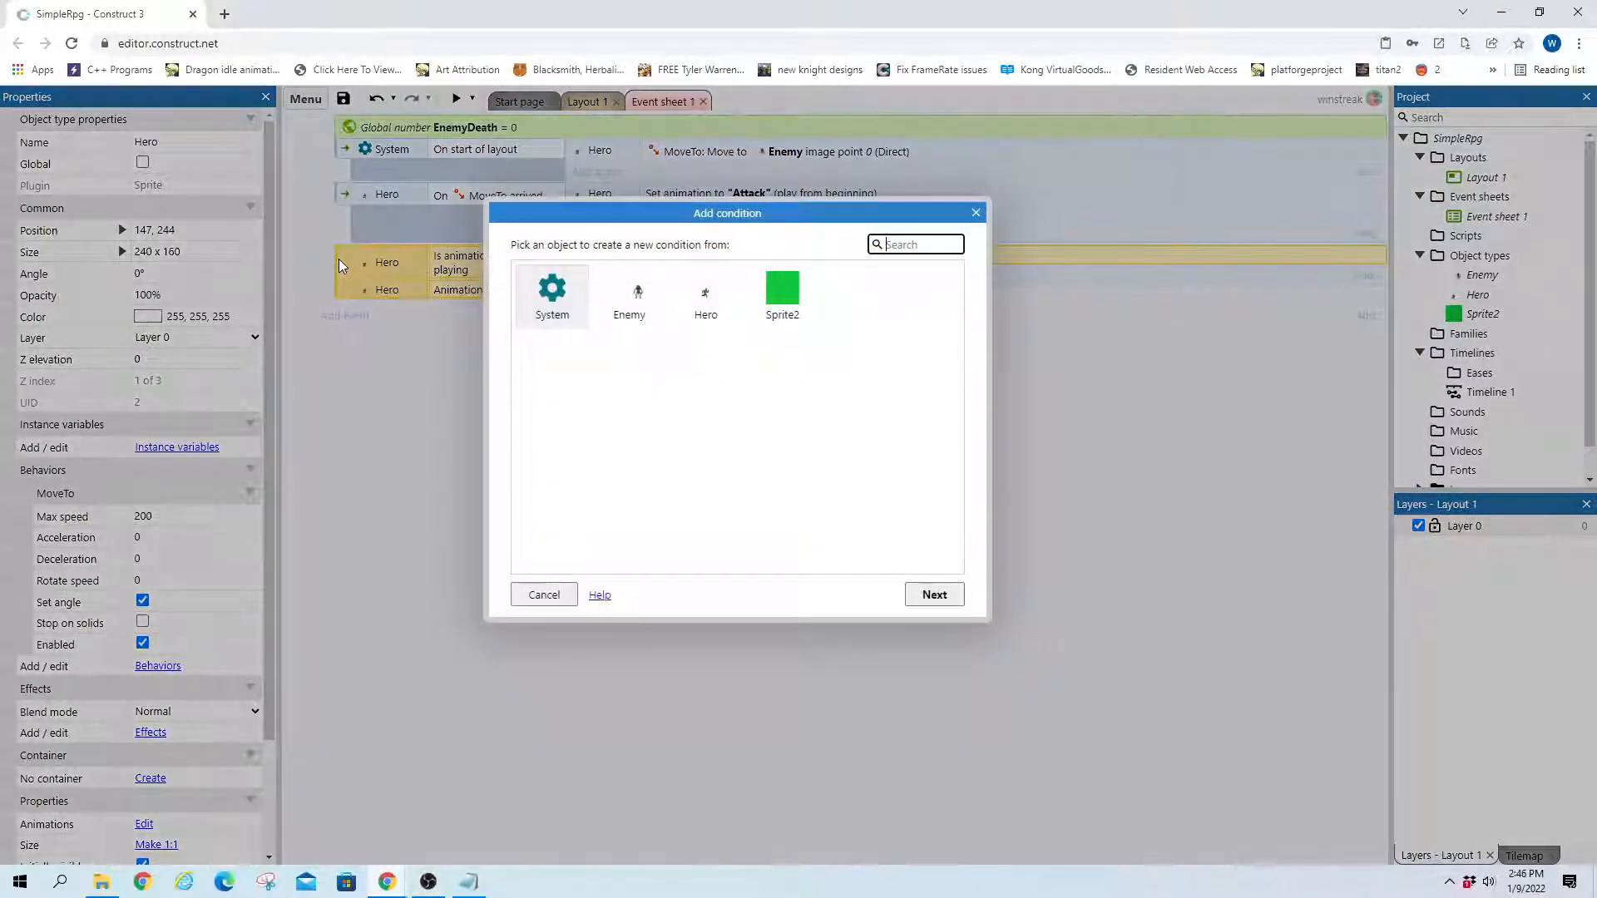
{"action": "double_click", "coordinate": [543, 301]}
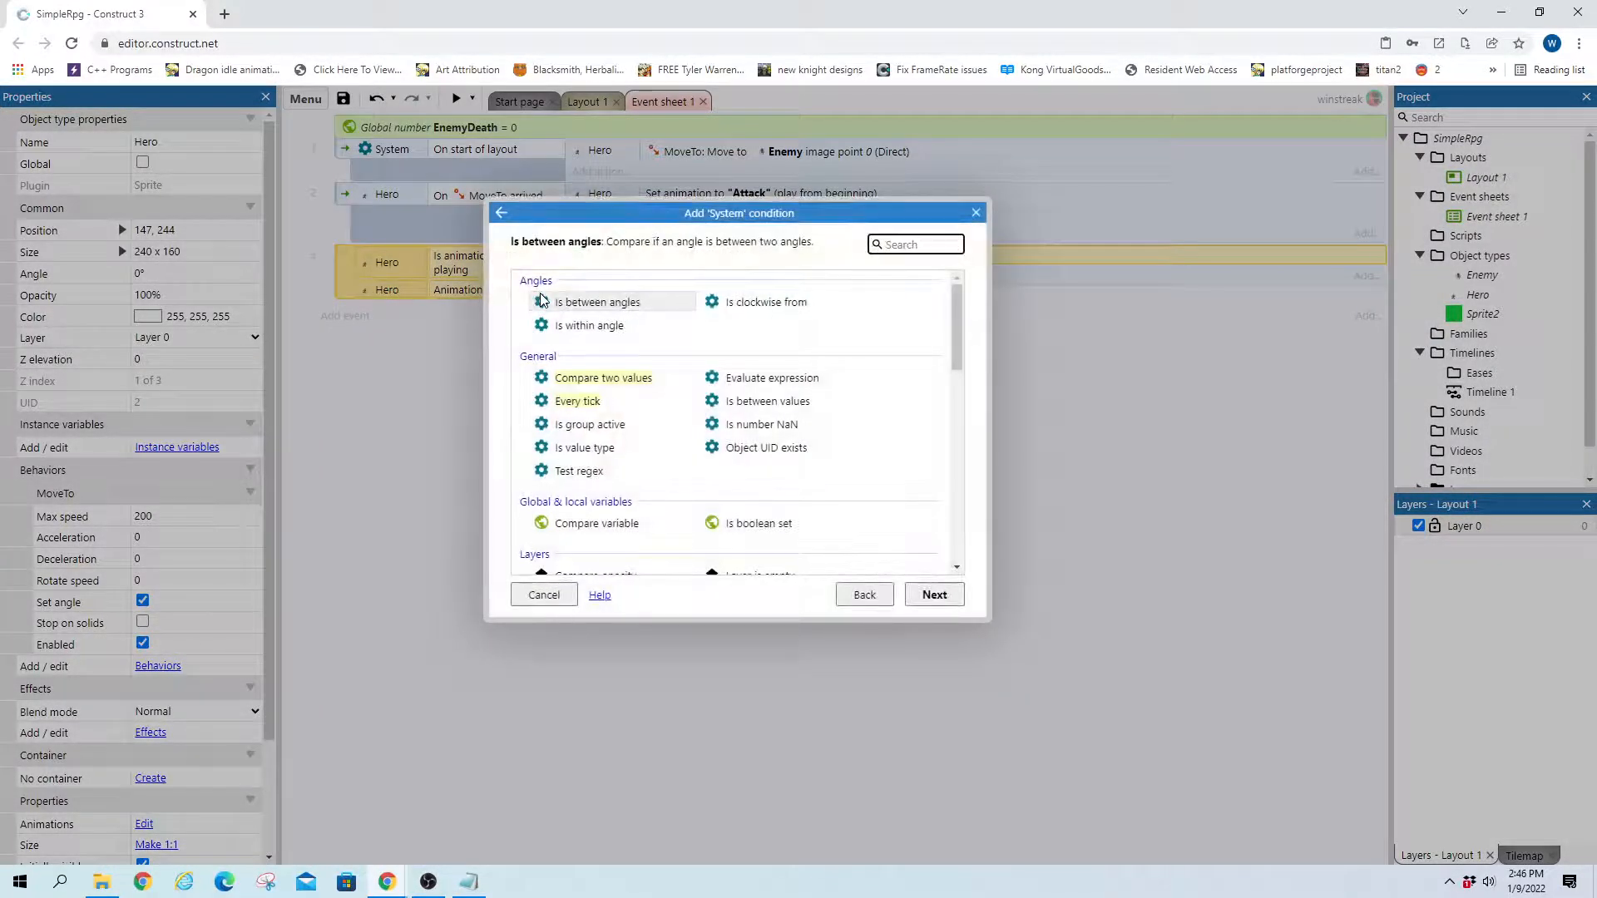
{"action": "type", "text": "once"}
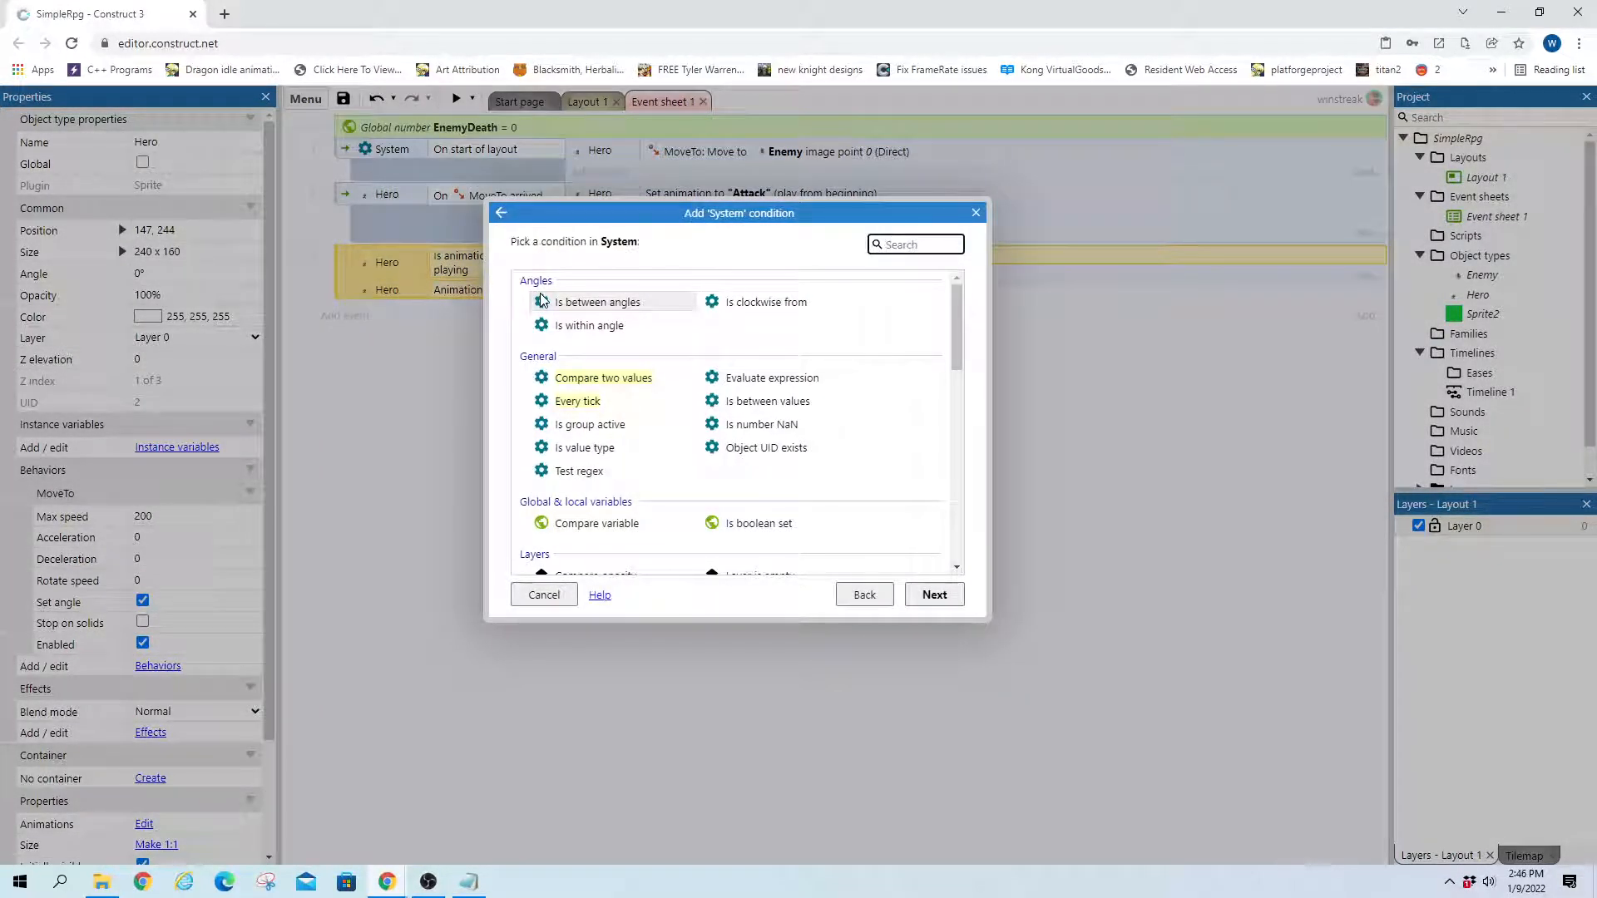
{"action": "double_click", "coordinate": [599, 409]}
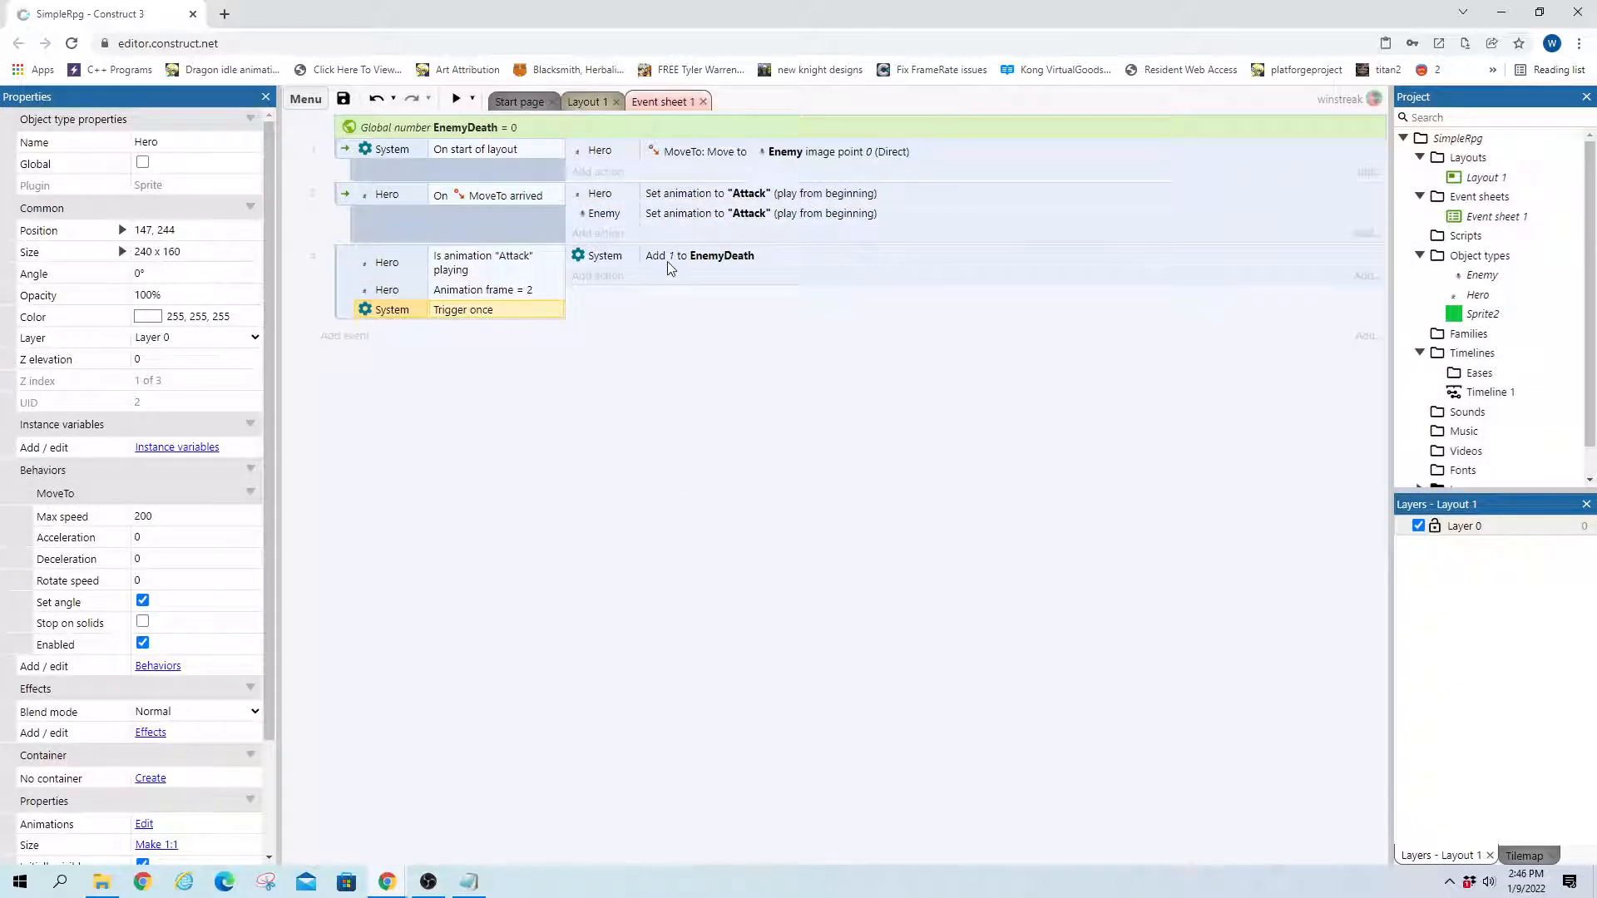
Add a new event with a System Compare variable condition checking that EnemyDeath is greater than or equal to 3
{"action": "left_click", "coordinate": [350, 335]}
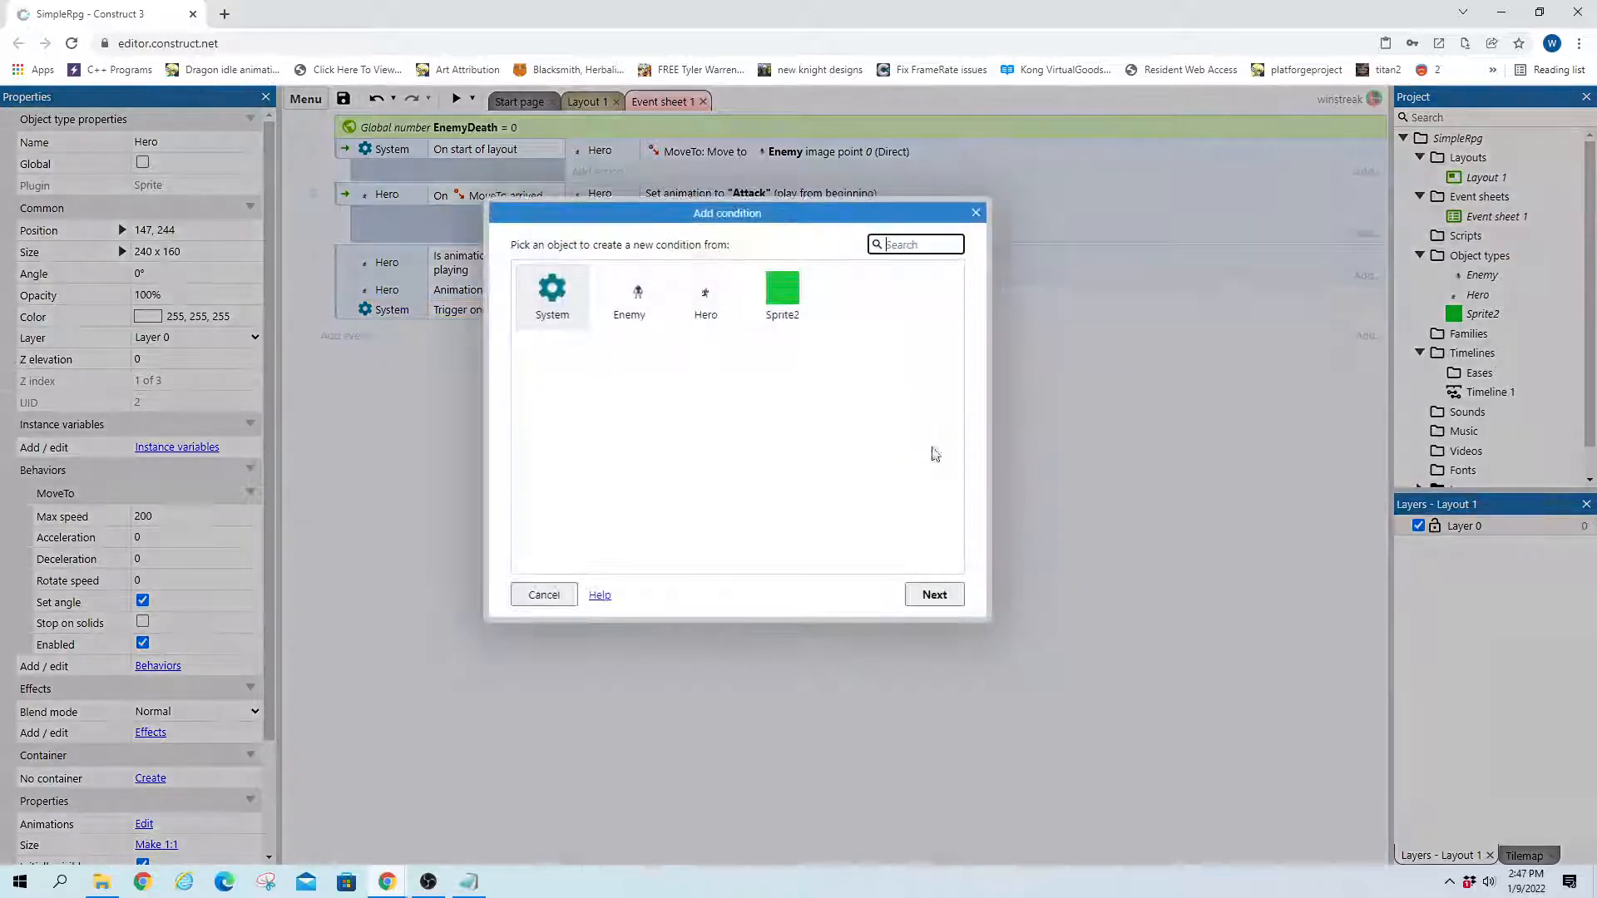
{"action": "double_click", "coordinate": [545, 291]}
{"action": "left_click_drag", "start_coordinate": [782, 224], "coordinate": [1018, 338]}
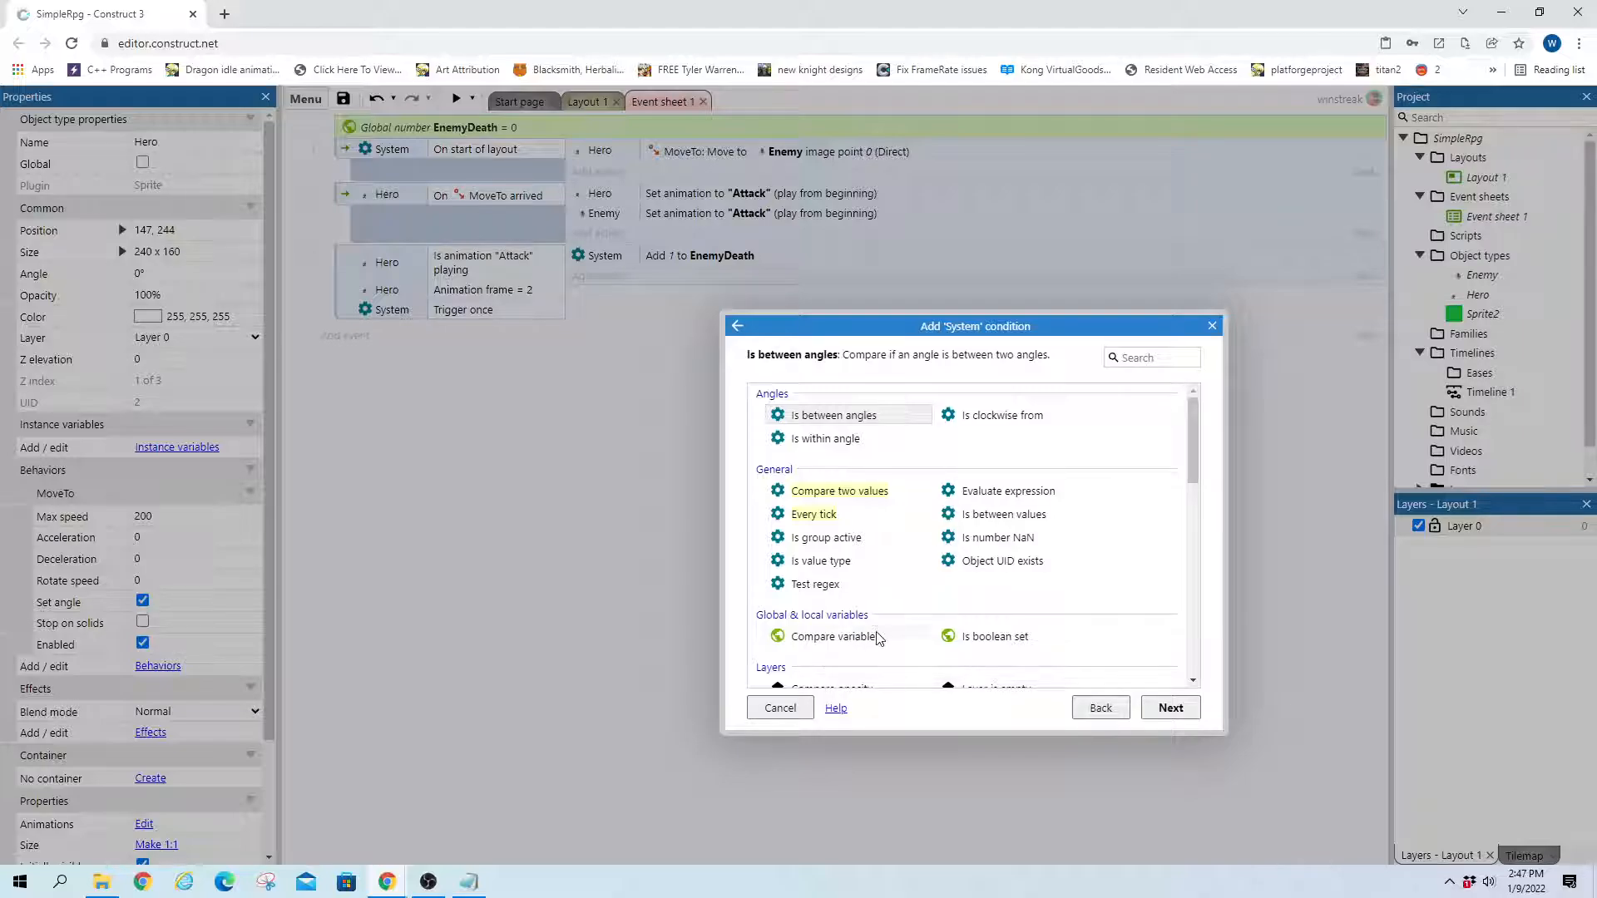
{"action": "double_click", "coordinate": [835, 637]}
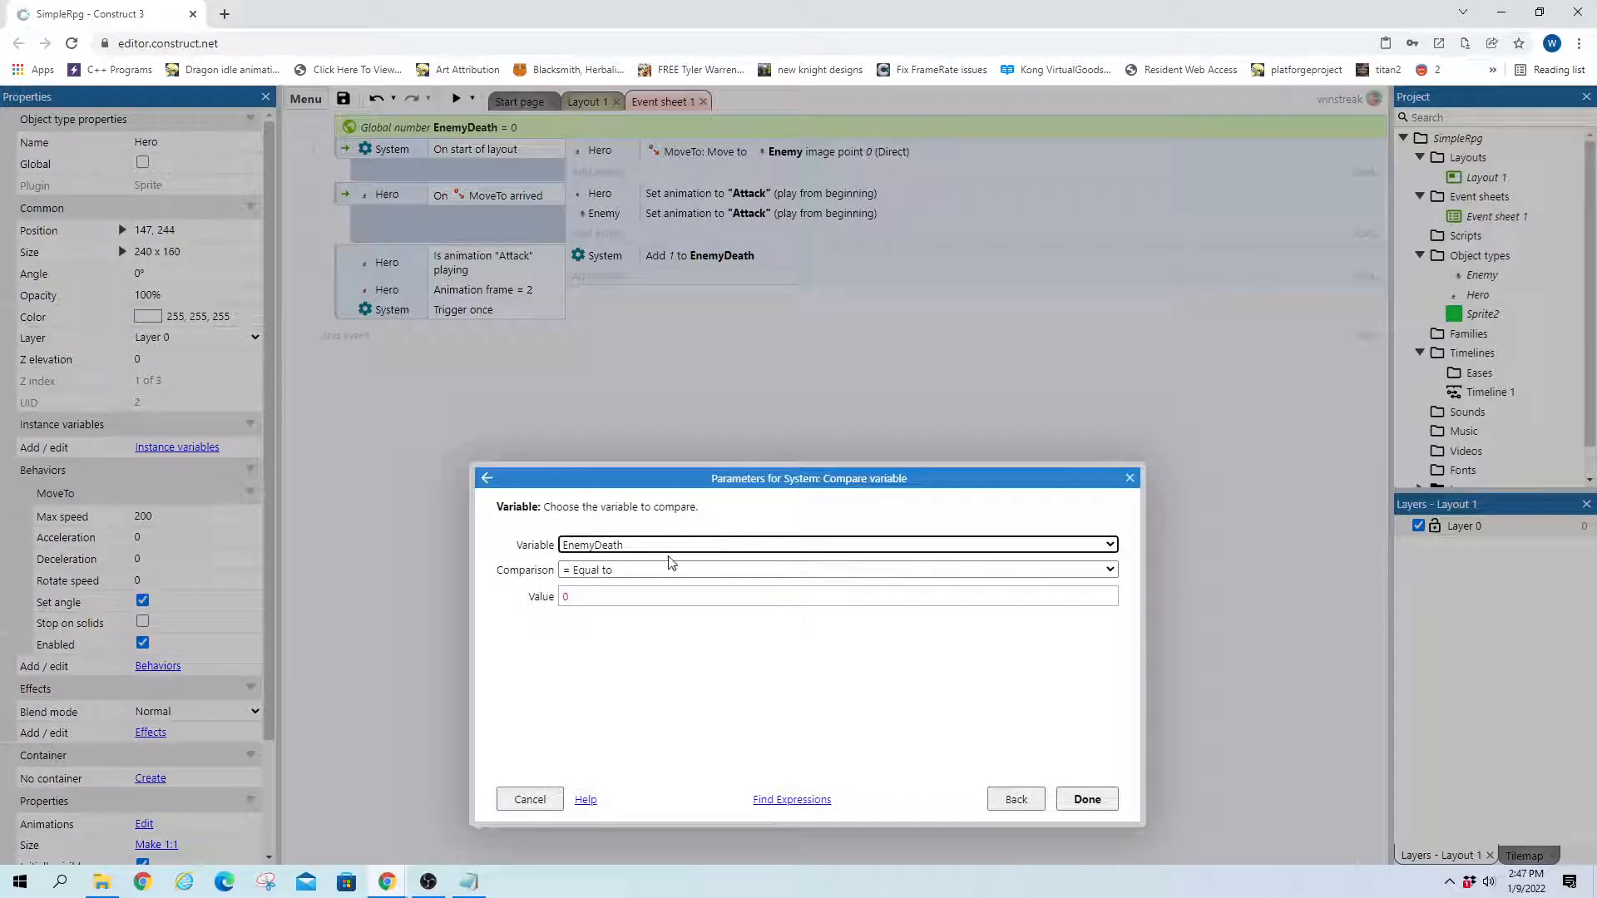
{"action": "left_click", "coordinate": [654, 598]}
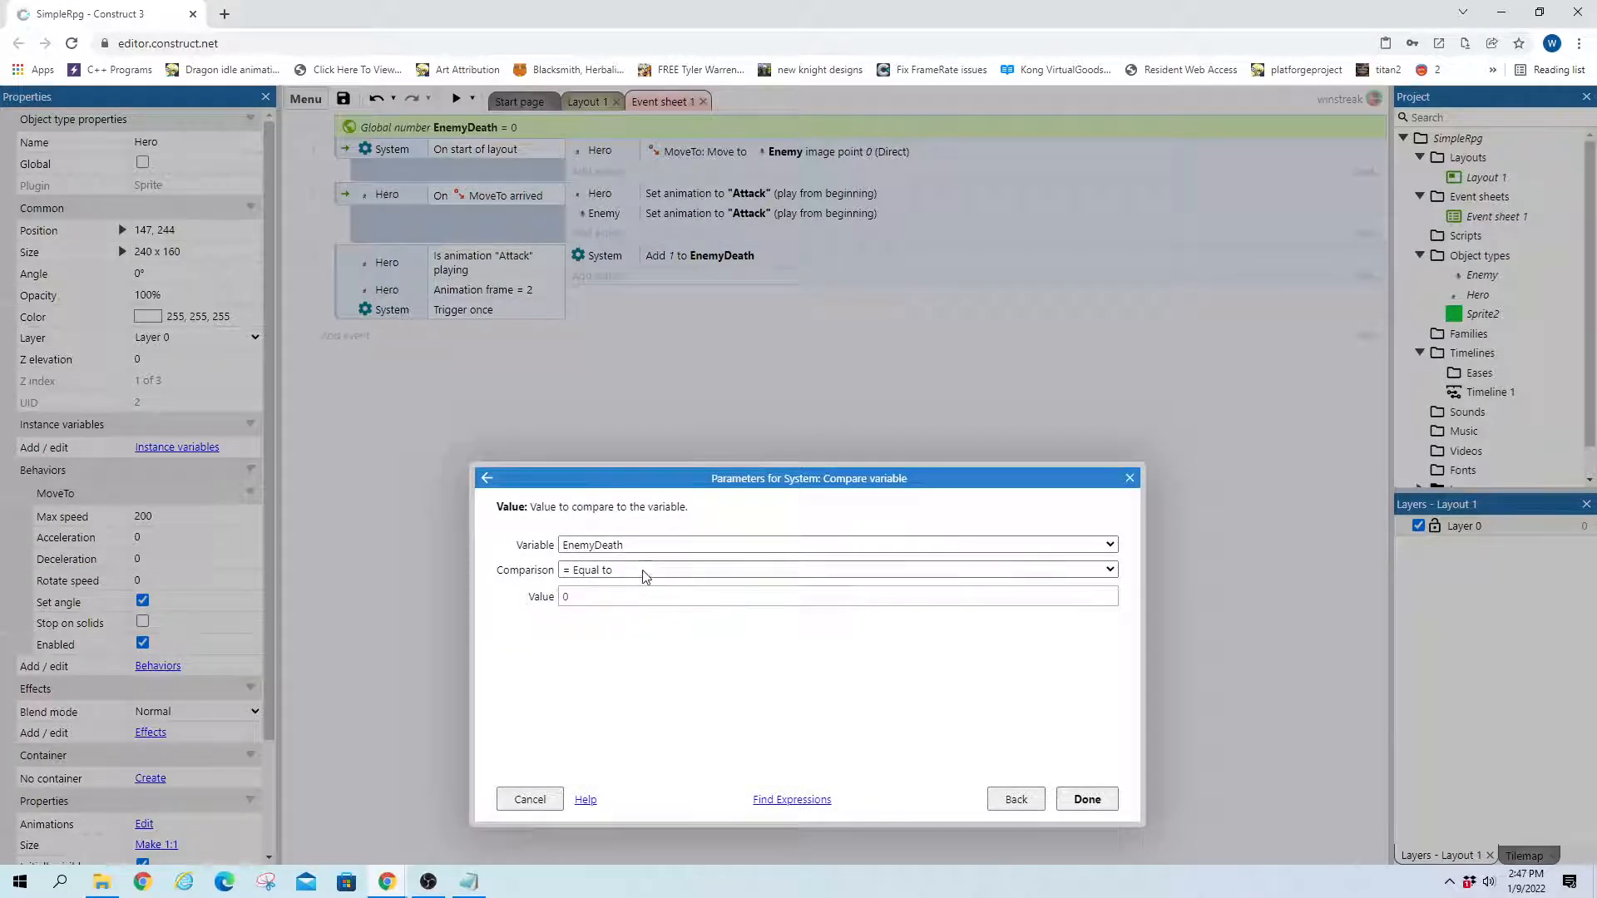
{"action": "left_click", "coordinate": [645, 572]}
{"action": "left_click", "coordinate": [628, 662]}
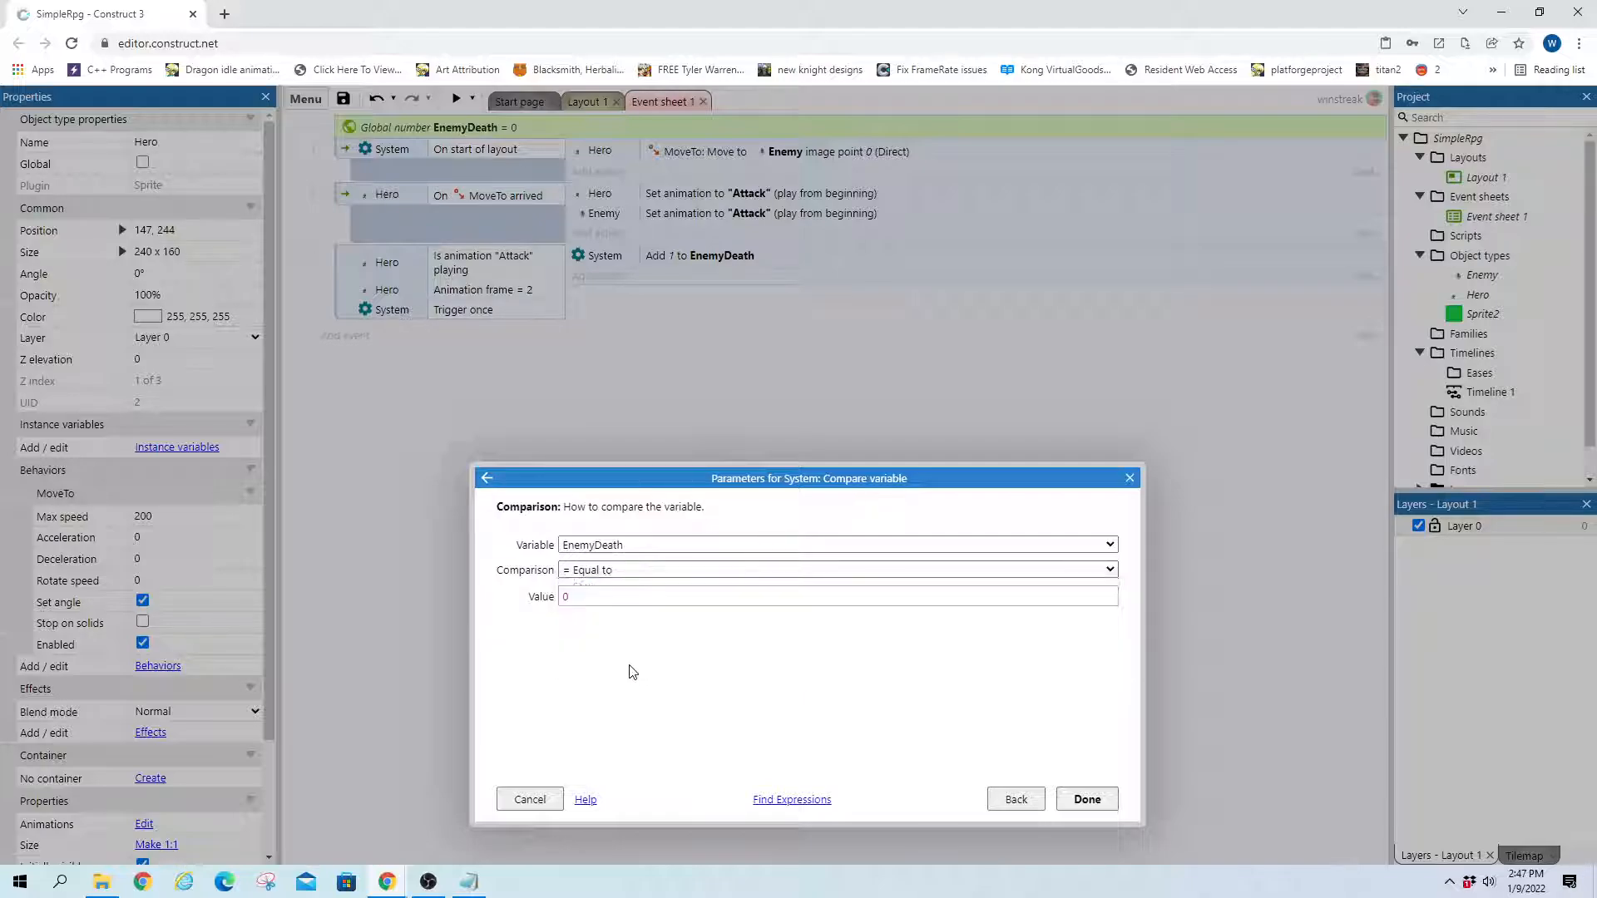
{"action": "left_click", "coordinate": [583, 597]}
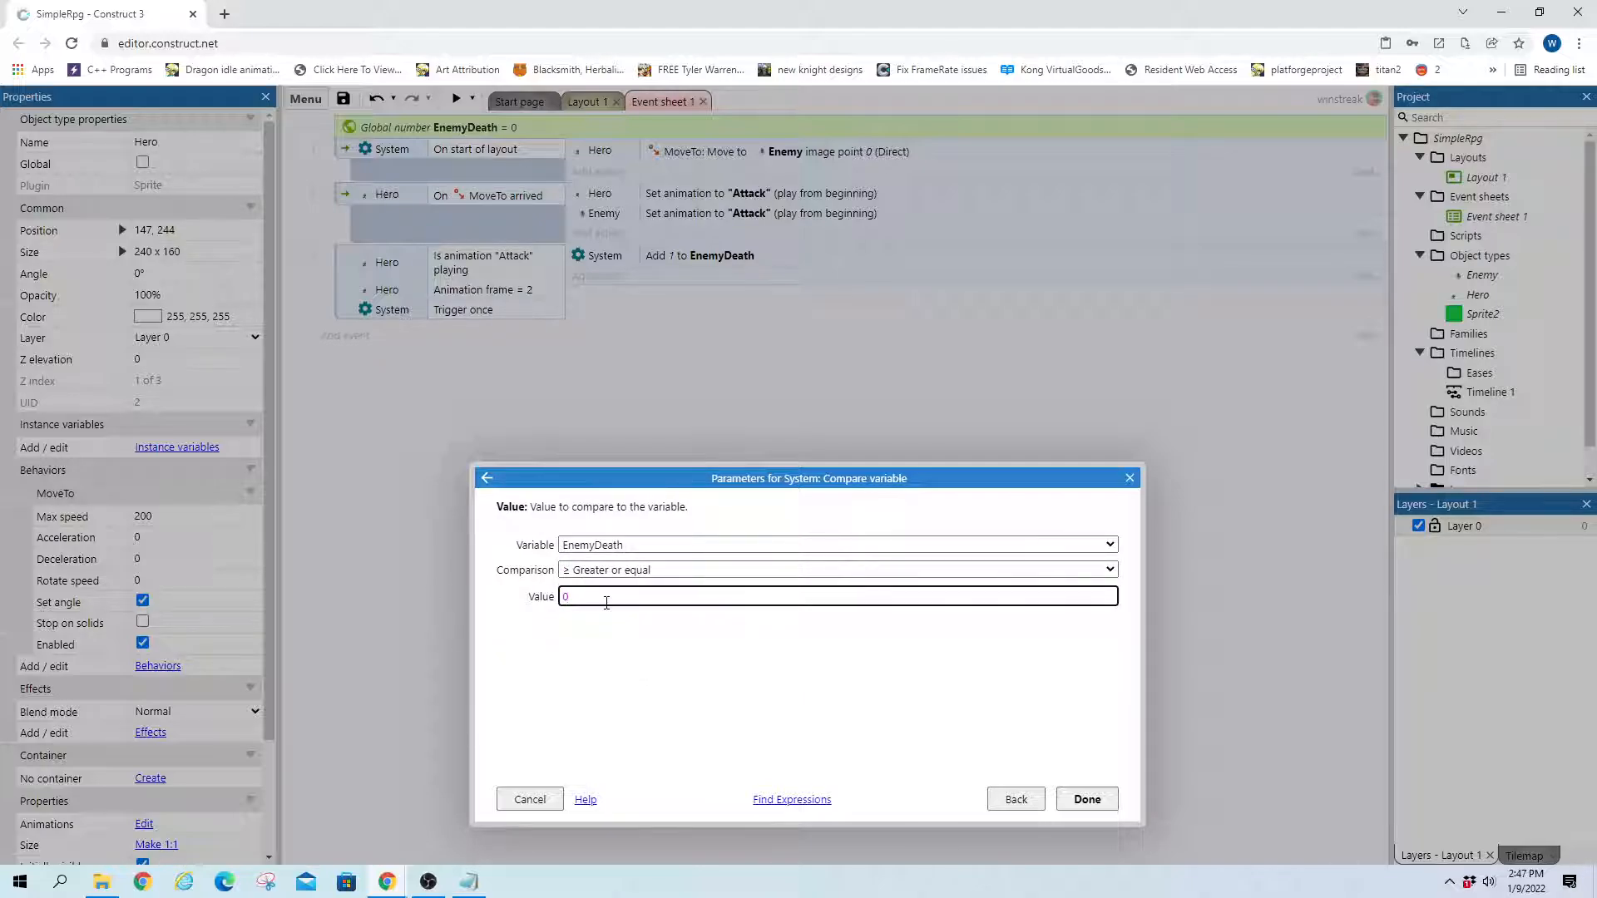
{"action": "type", "text": "3"}
{"action": "left_click", "coordinate": [1086, 799]}
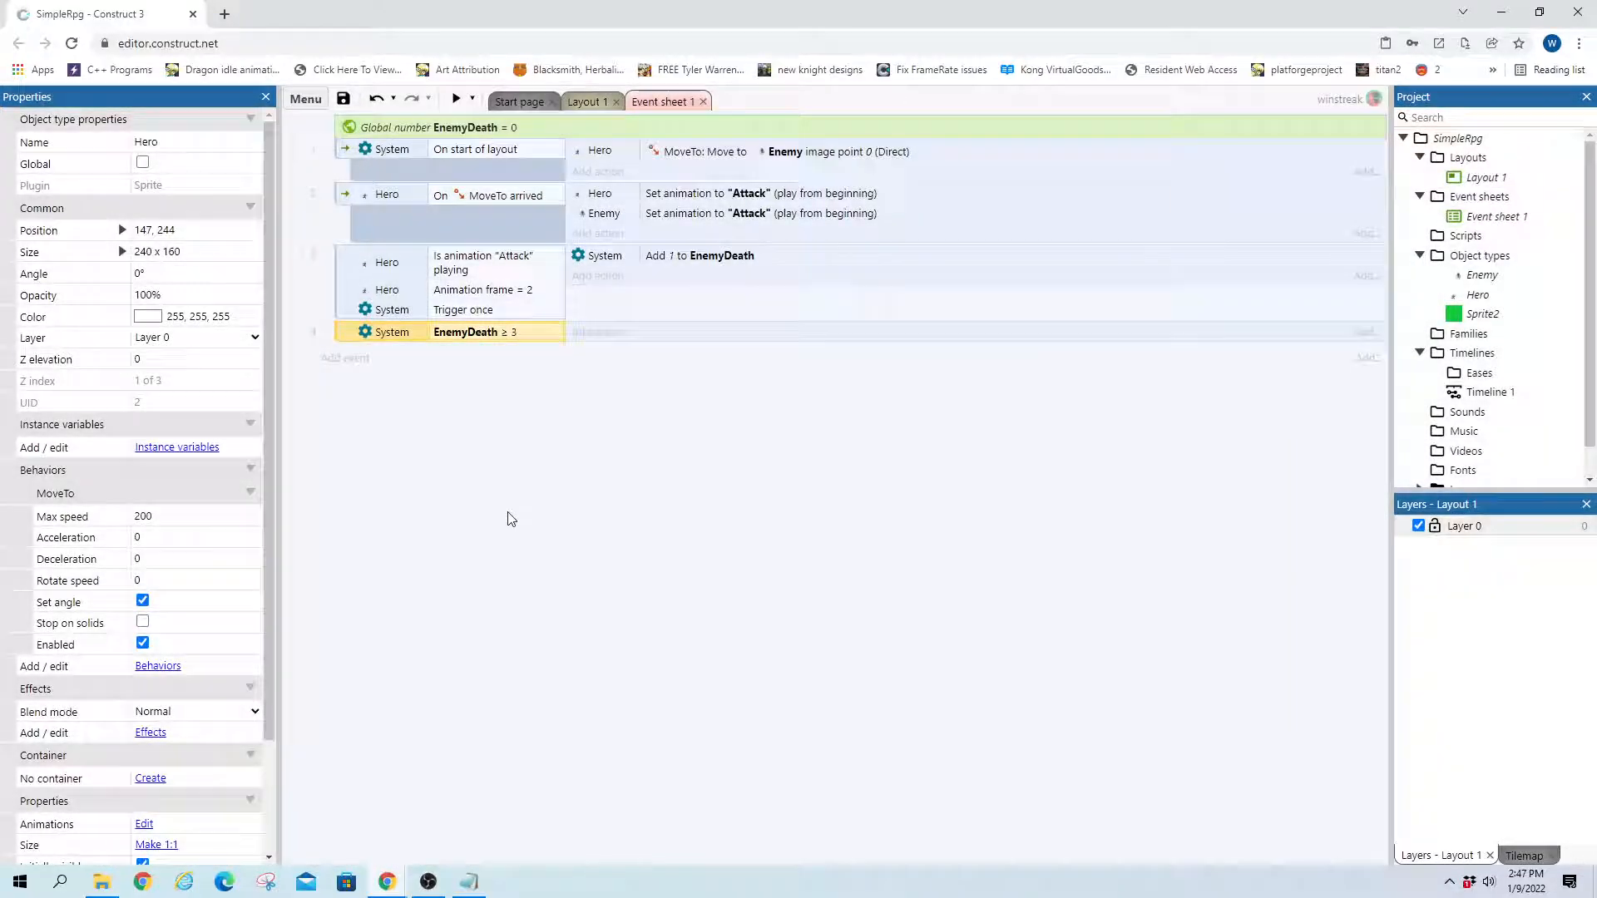
Add an action to the EnemyDeath ≥ 3 event that destroys the Enemy
{"action": "left_click", "coordinate": [607, 334]}
{"action": "left_click", "coordinate": [637, 295]}
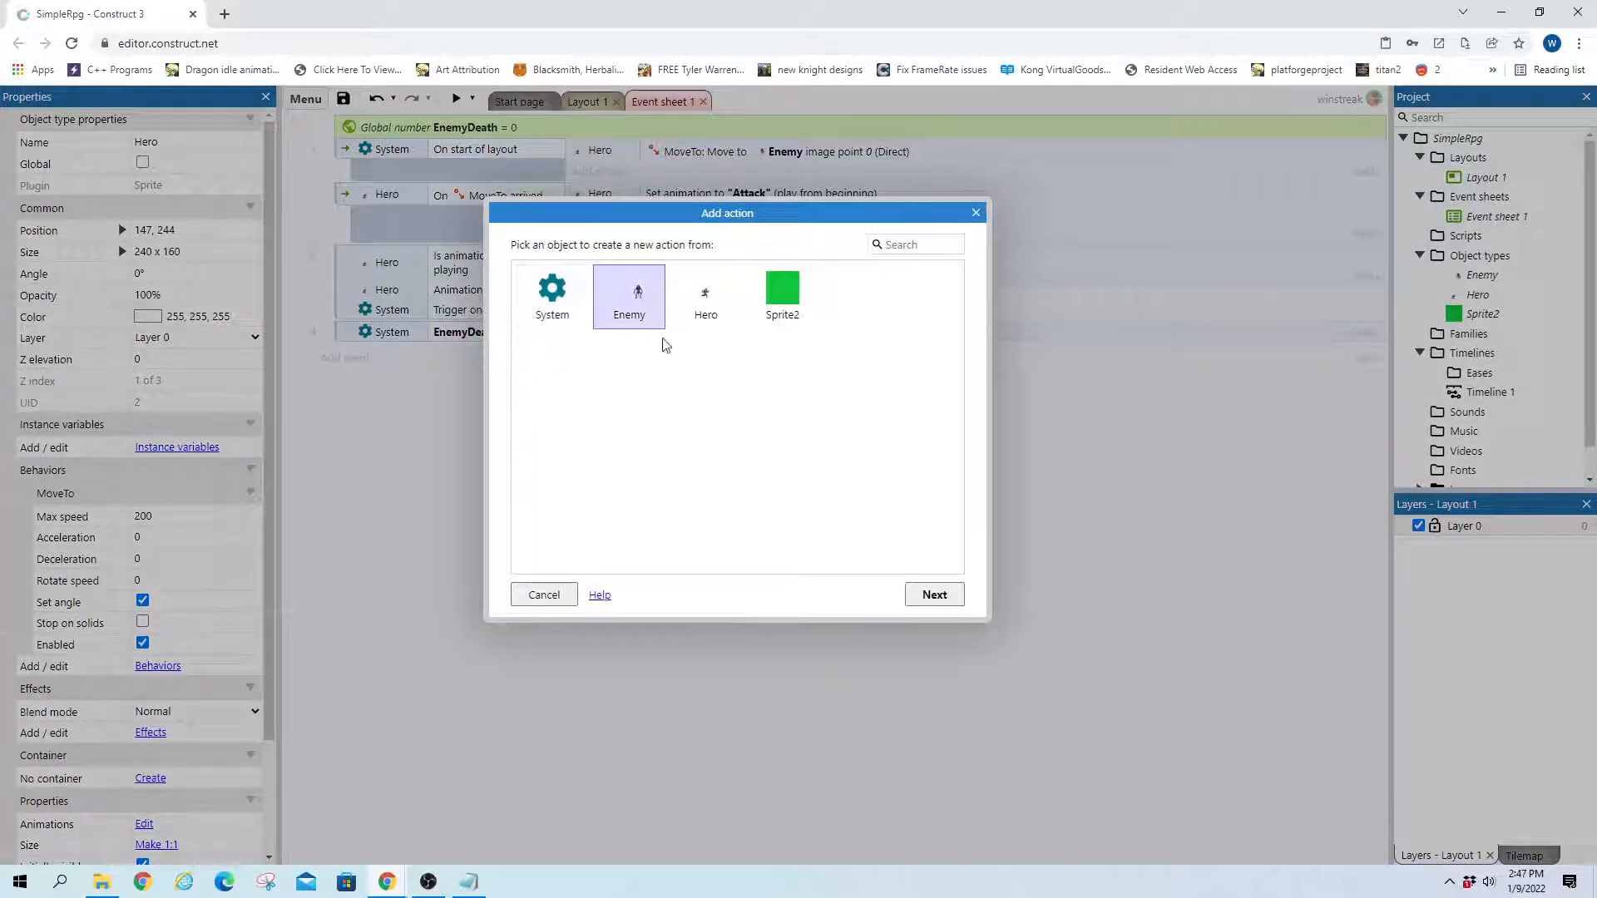
{"action": "double_click", "coordinate": [640, 299]}
{"action": "type", "text": "de"}
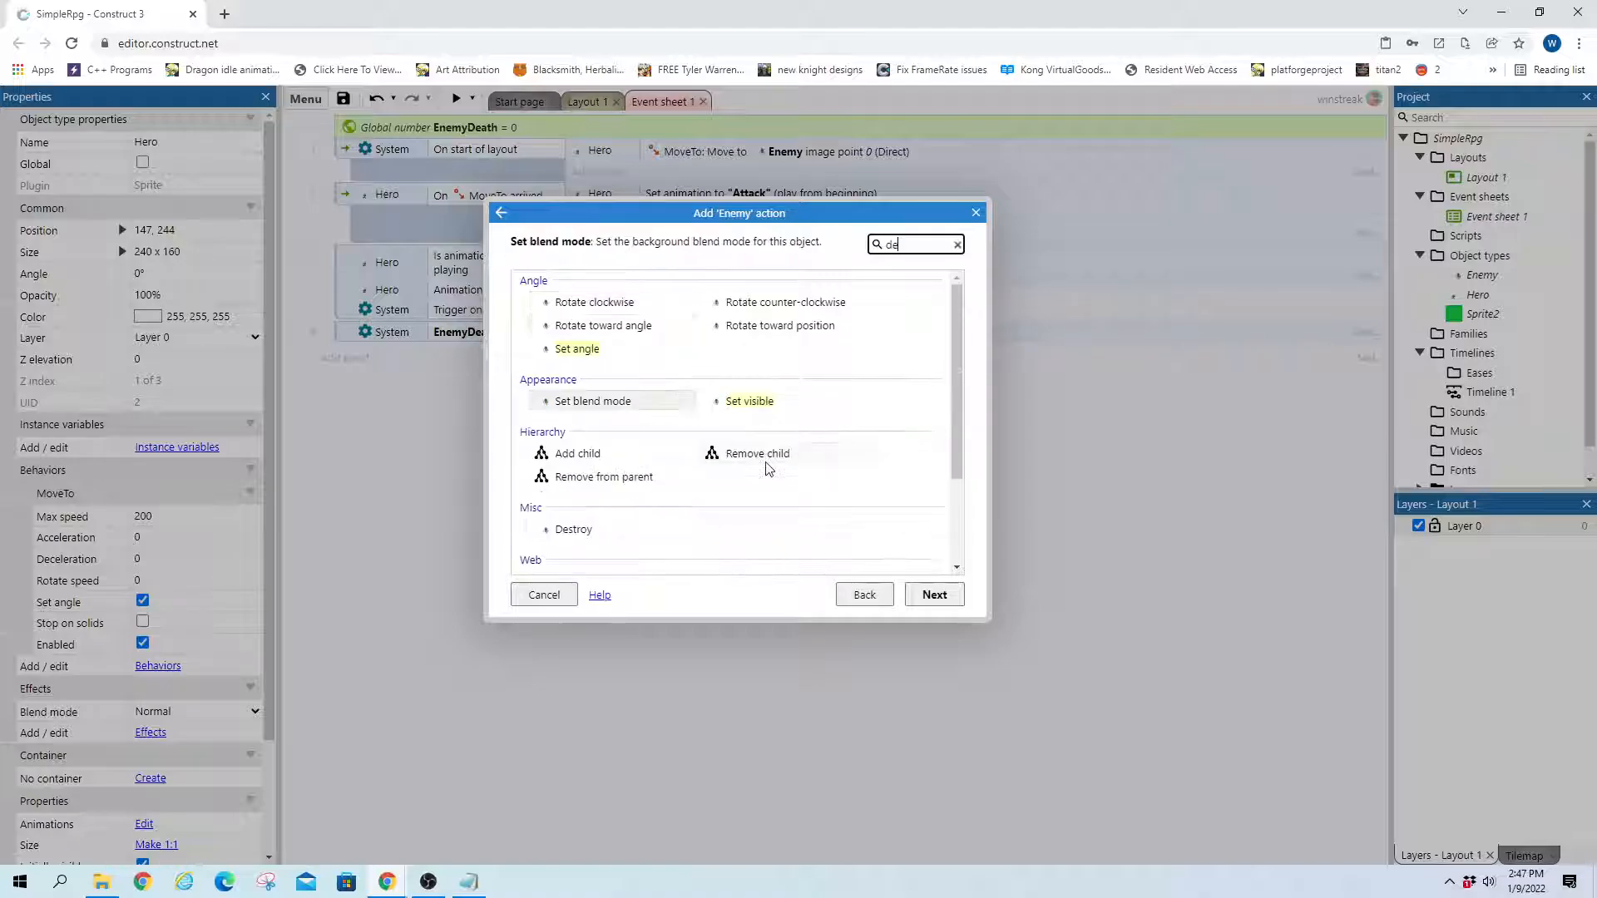
{"action": "type", "text": "s"}
{"action": "double_click", "coordinate": [611, 366]}
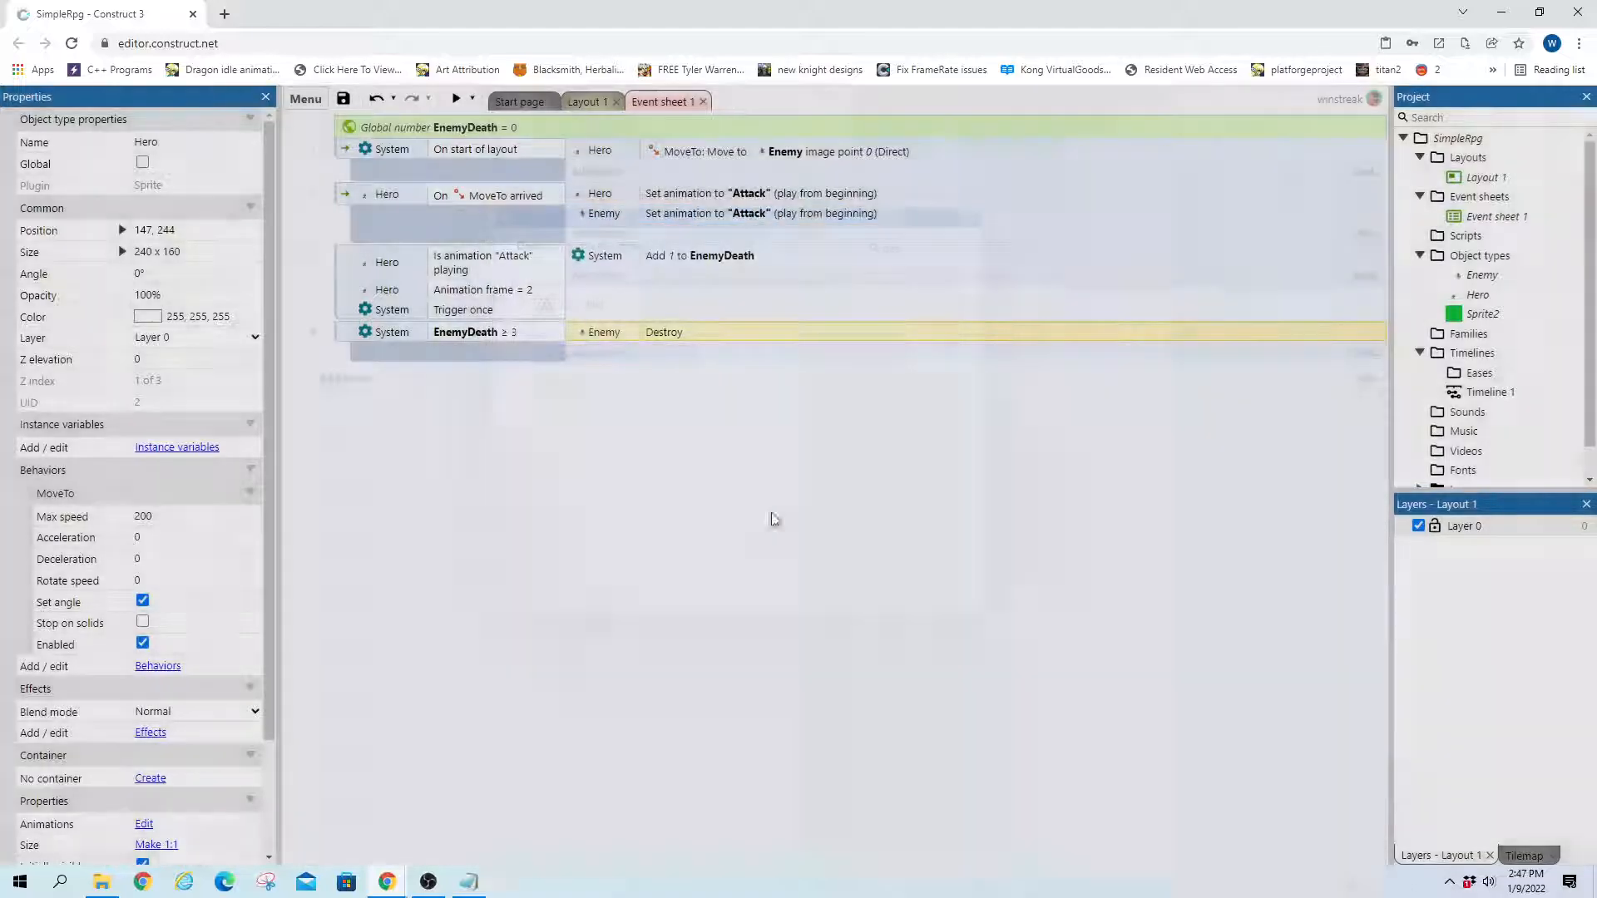
Add a System Set value action to the EnemyDeath ≥ 3 event that sets EnemyDeath to 0
{"action": "left_click", "coordinate": [605, 359]}
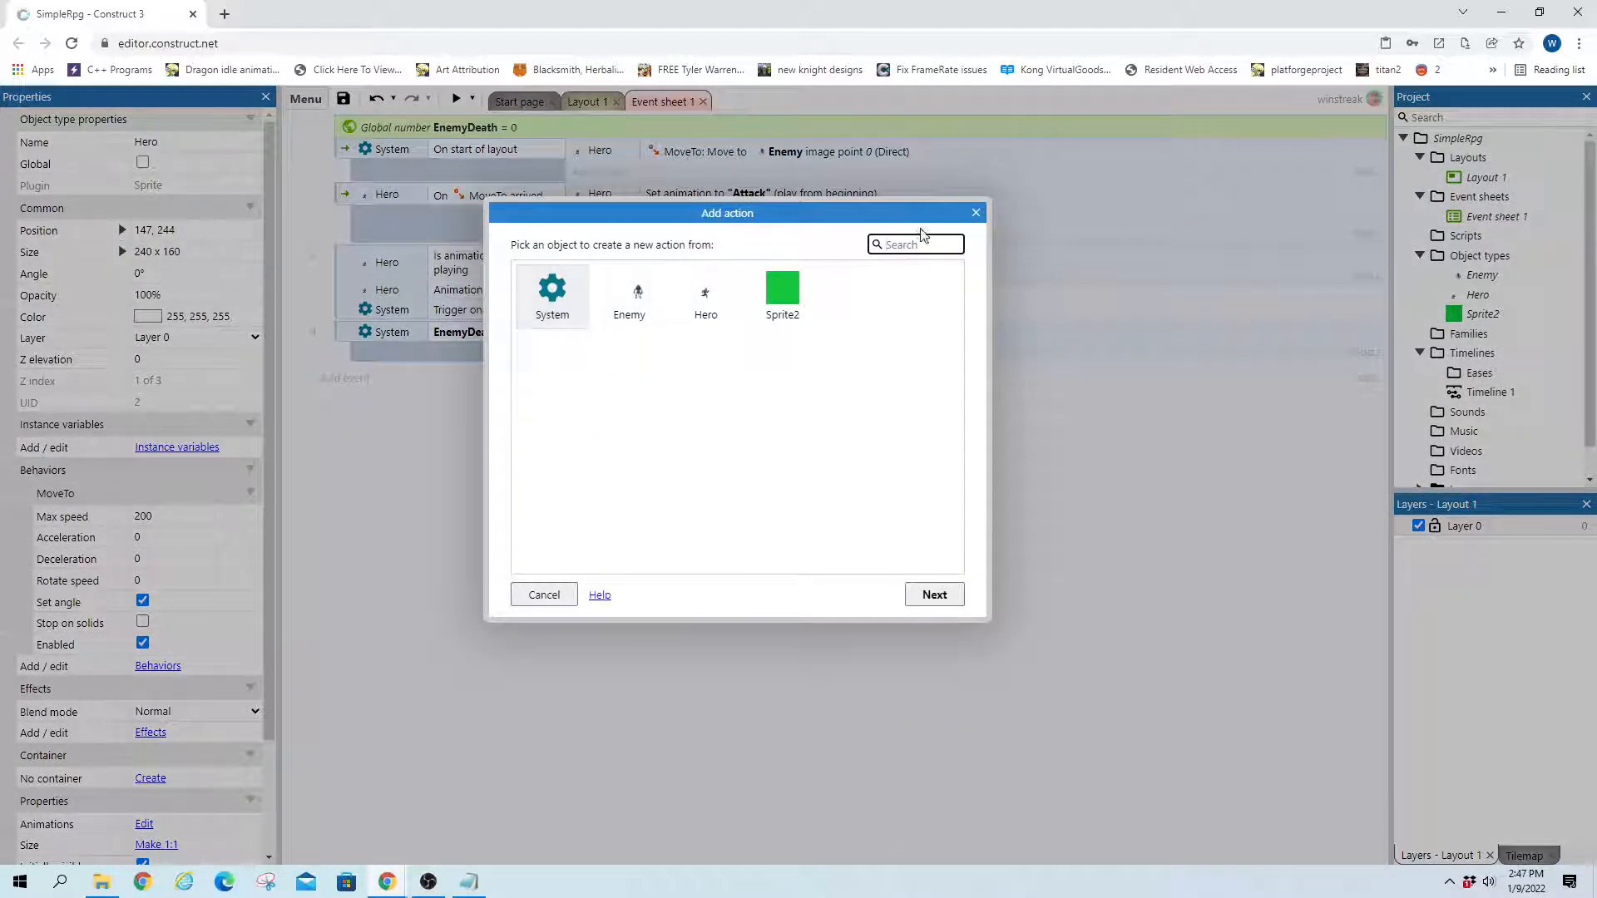
{"action": "left_click_drag", "start_coordinate": [919, 218], "coordinate": [1193, 397]}
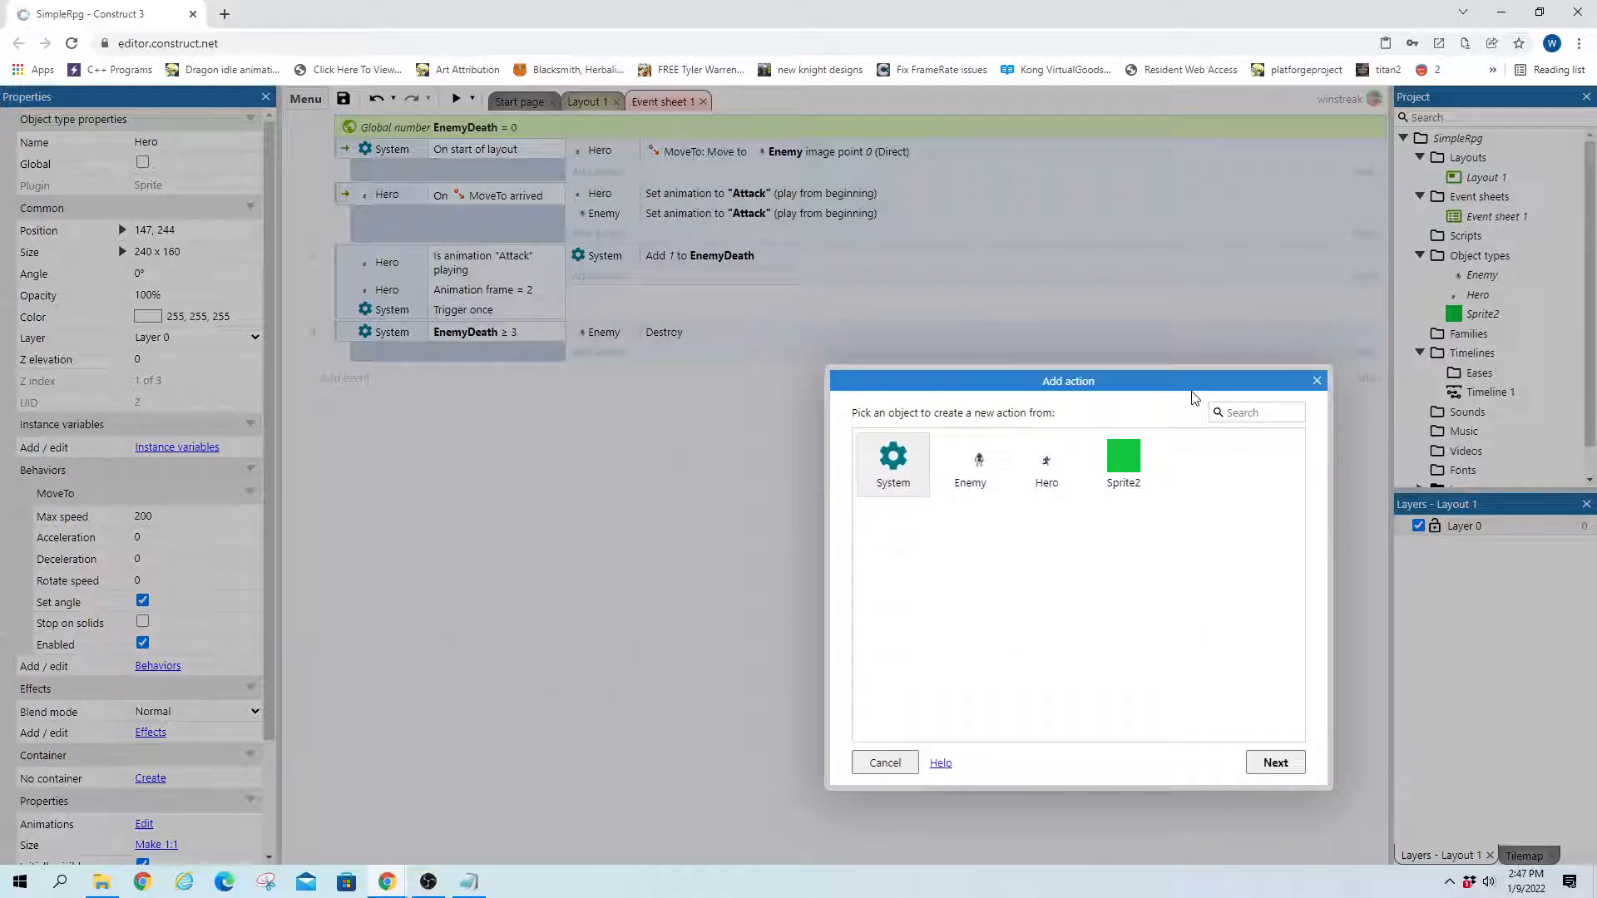
{"action": "double_click", "coordinate": [893, 466]}
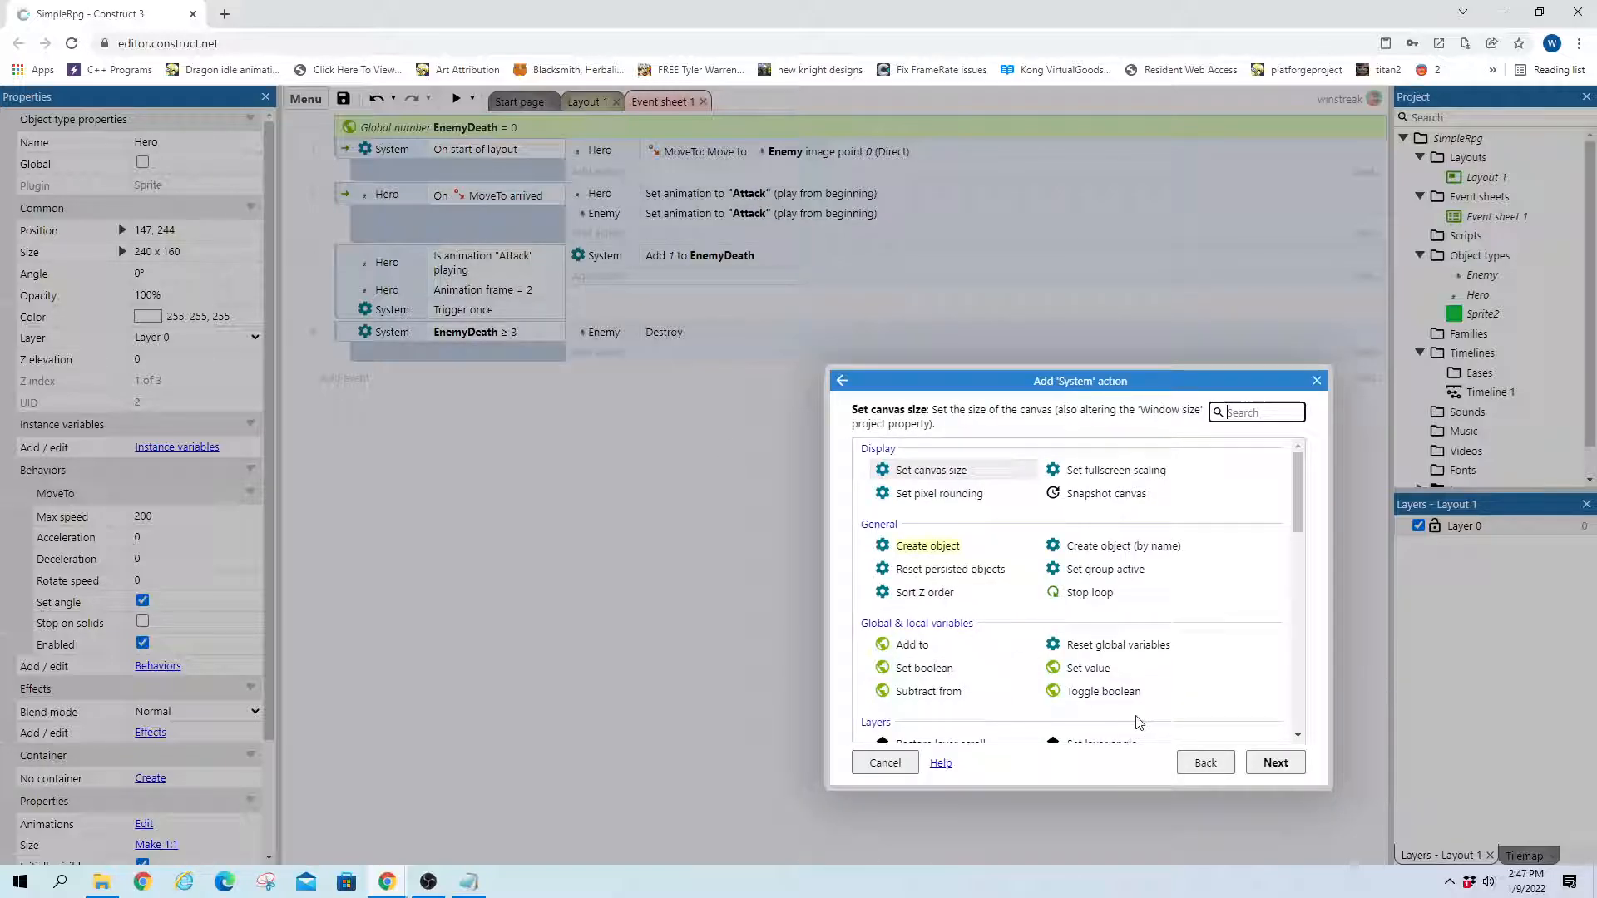
{"action": "double_click", "coordinate": [1085, 668]}
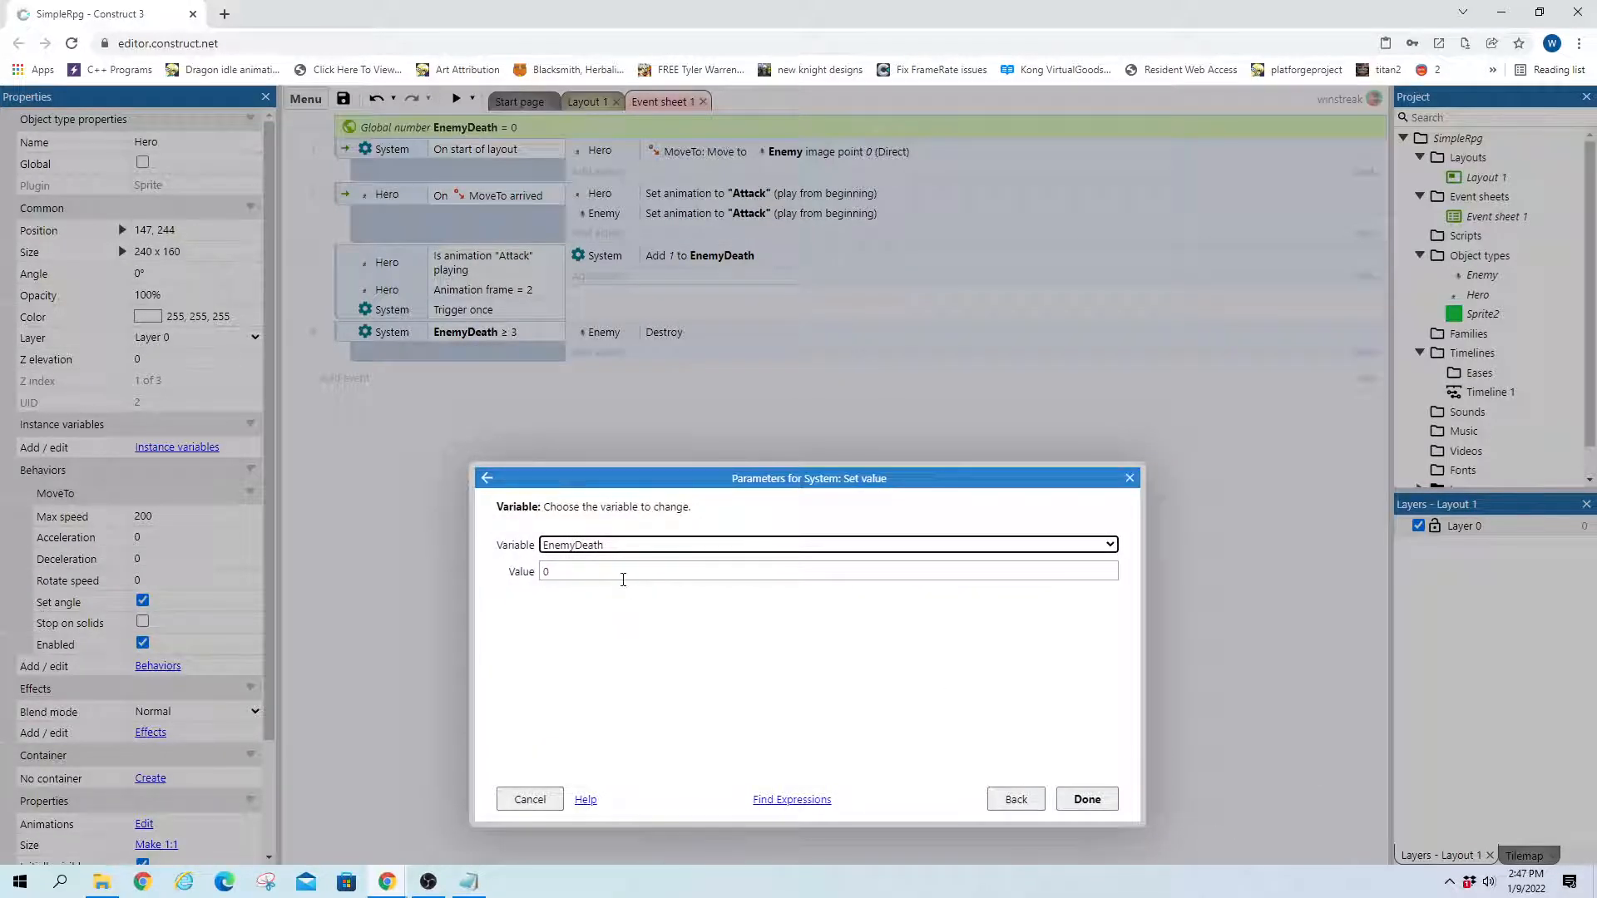
{"action": "left_click", "coordinate": [1115, 805]}
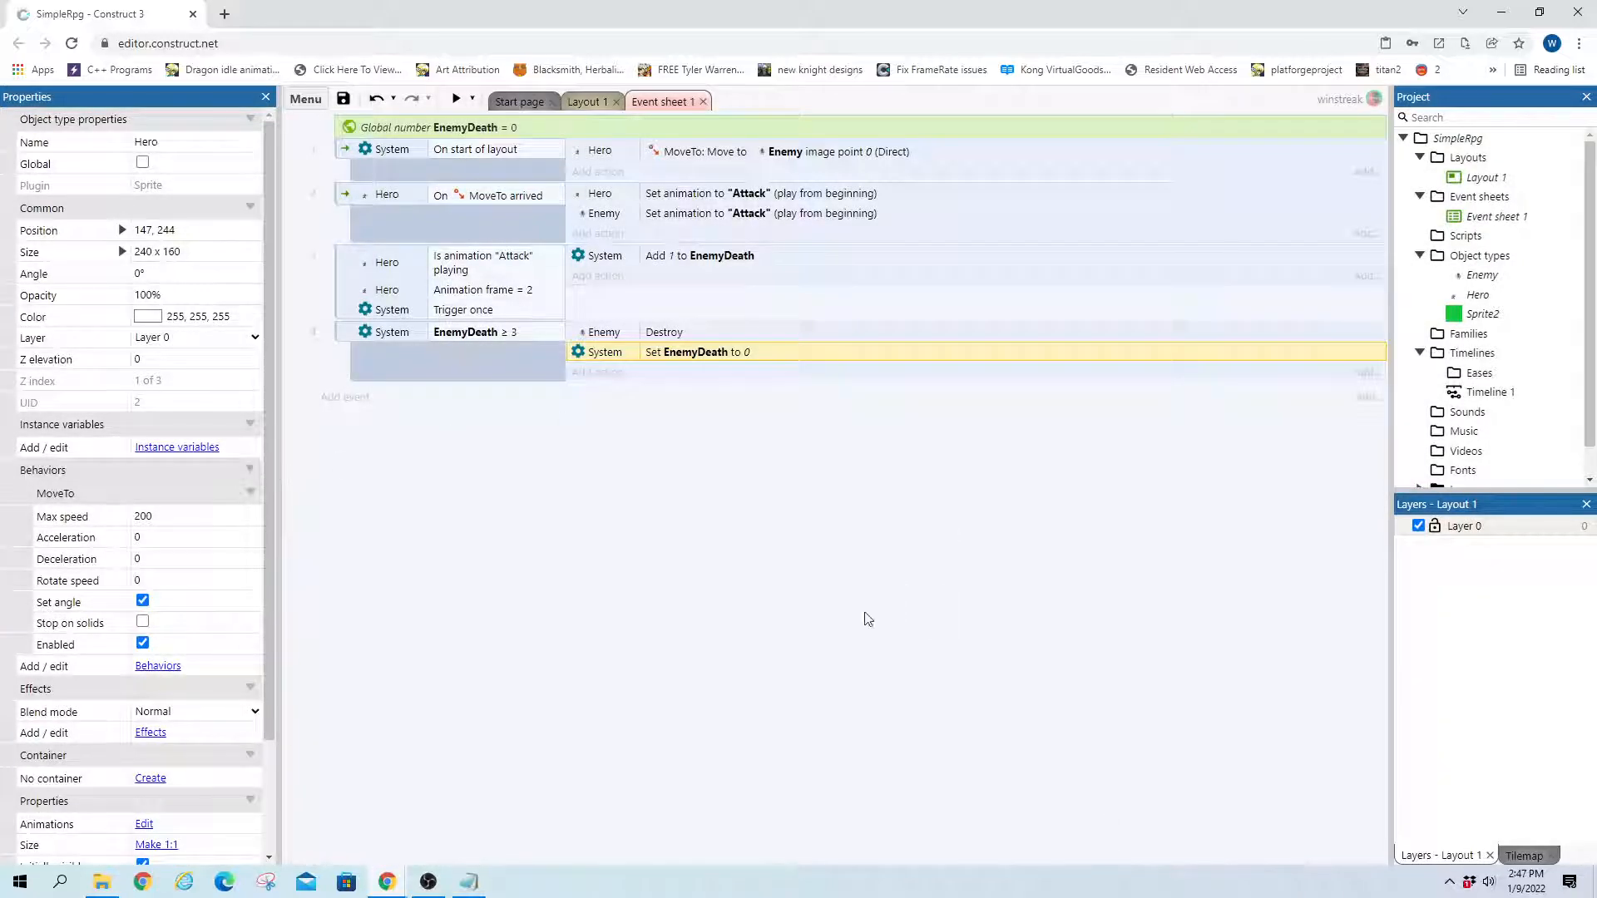
Preview the project to check the fight against the Enemy, close the preview and return to Layout 1
{"action": "left_click", "coordinate": [454, 98]}
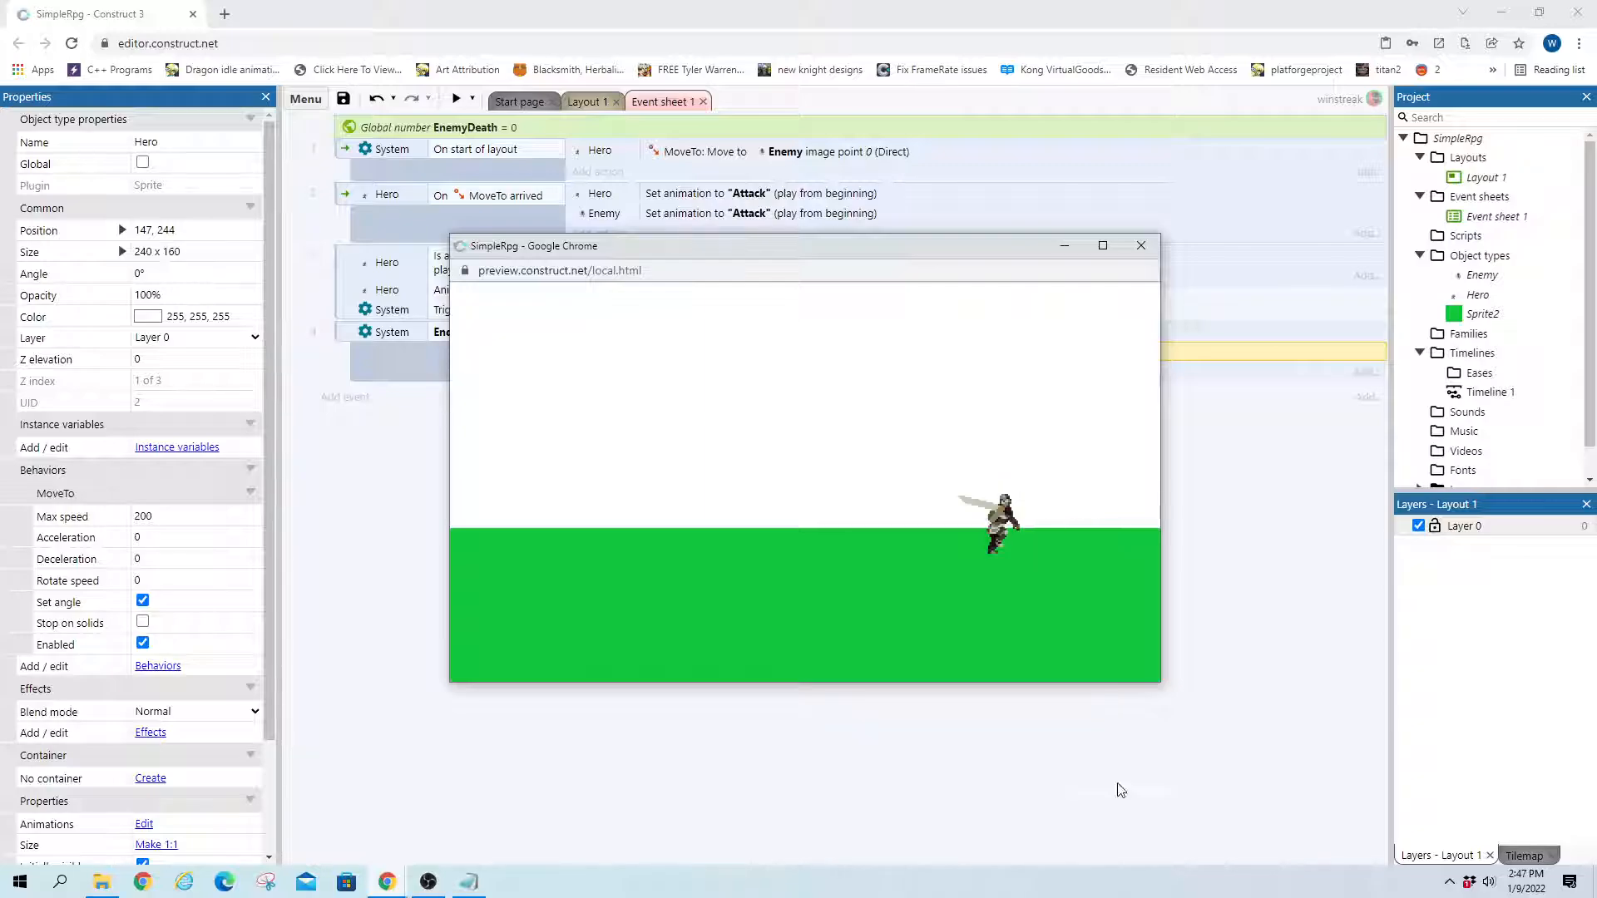
{"action": "left_click", "coordinate": [1141, 246]}
{"action": "left_click", "coordinate": [600, 101]}
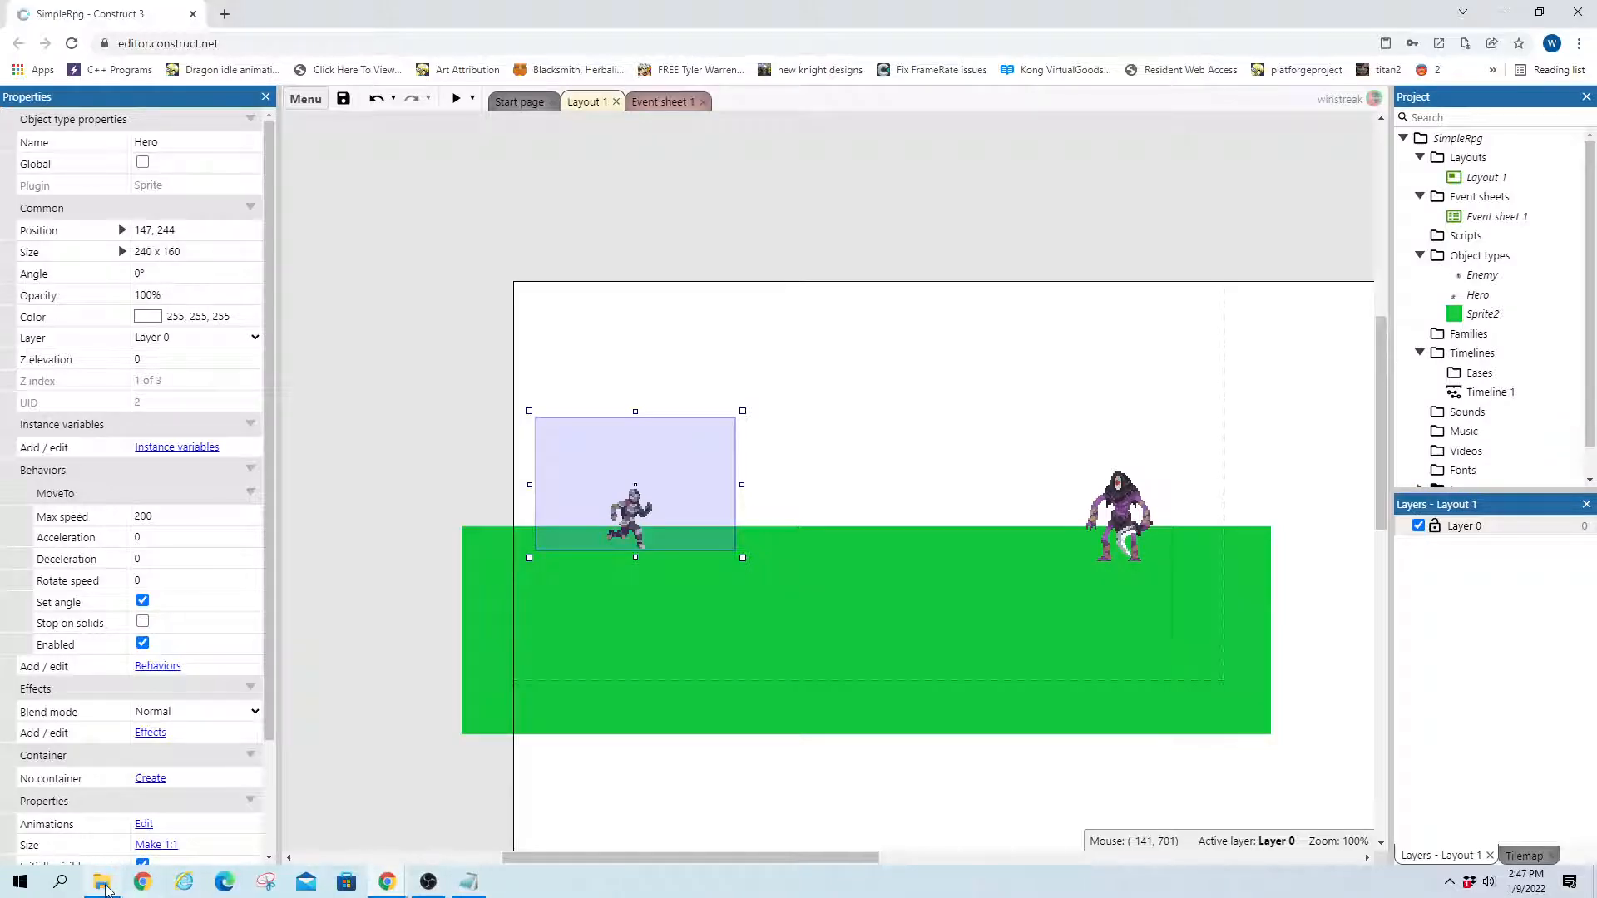
Switch to File Explorer, open the HeroGifs folder inside Video1 and select the __Jump GIF
{"action": "left_click", "coordinate": [103, 884]}
{"action": "left_click_drag", "start_coordinate": [1169, 18], "coordinate": [677, 346]}
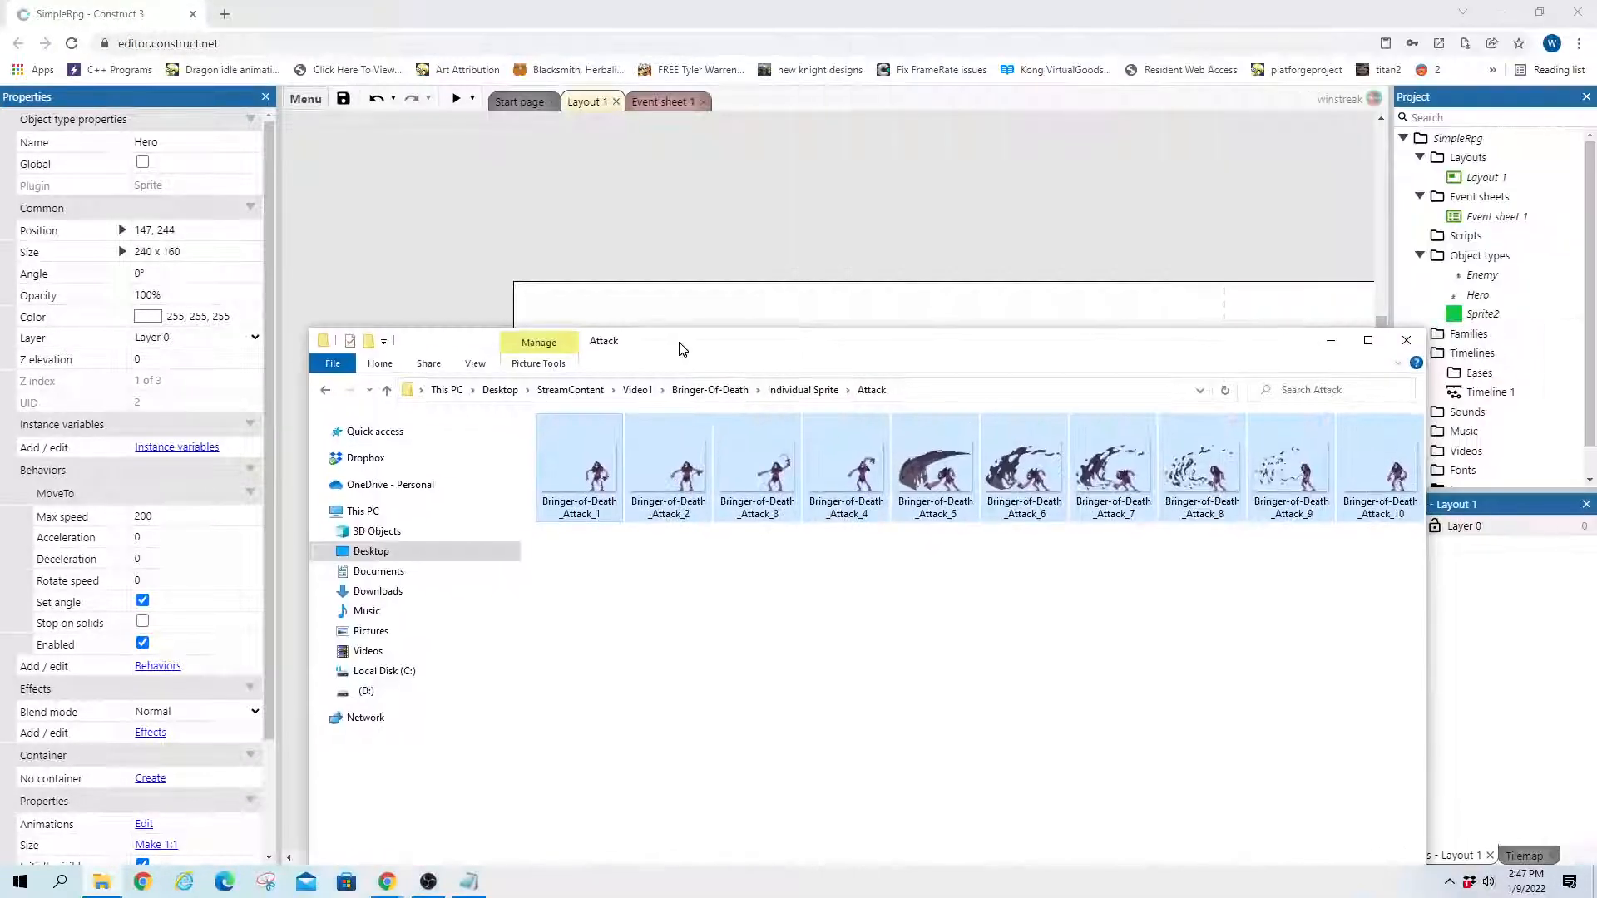
{"action": "left_click", "coordinate": [392, 390]}
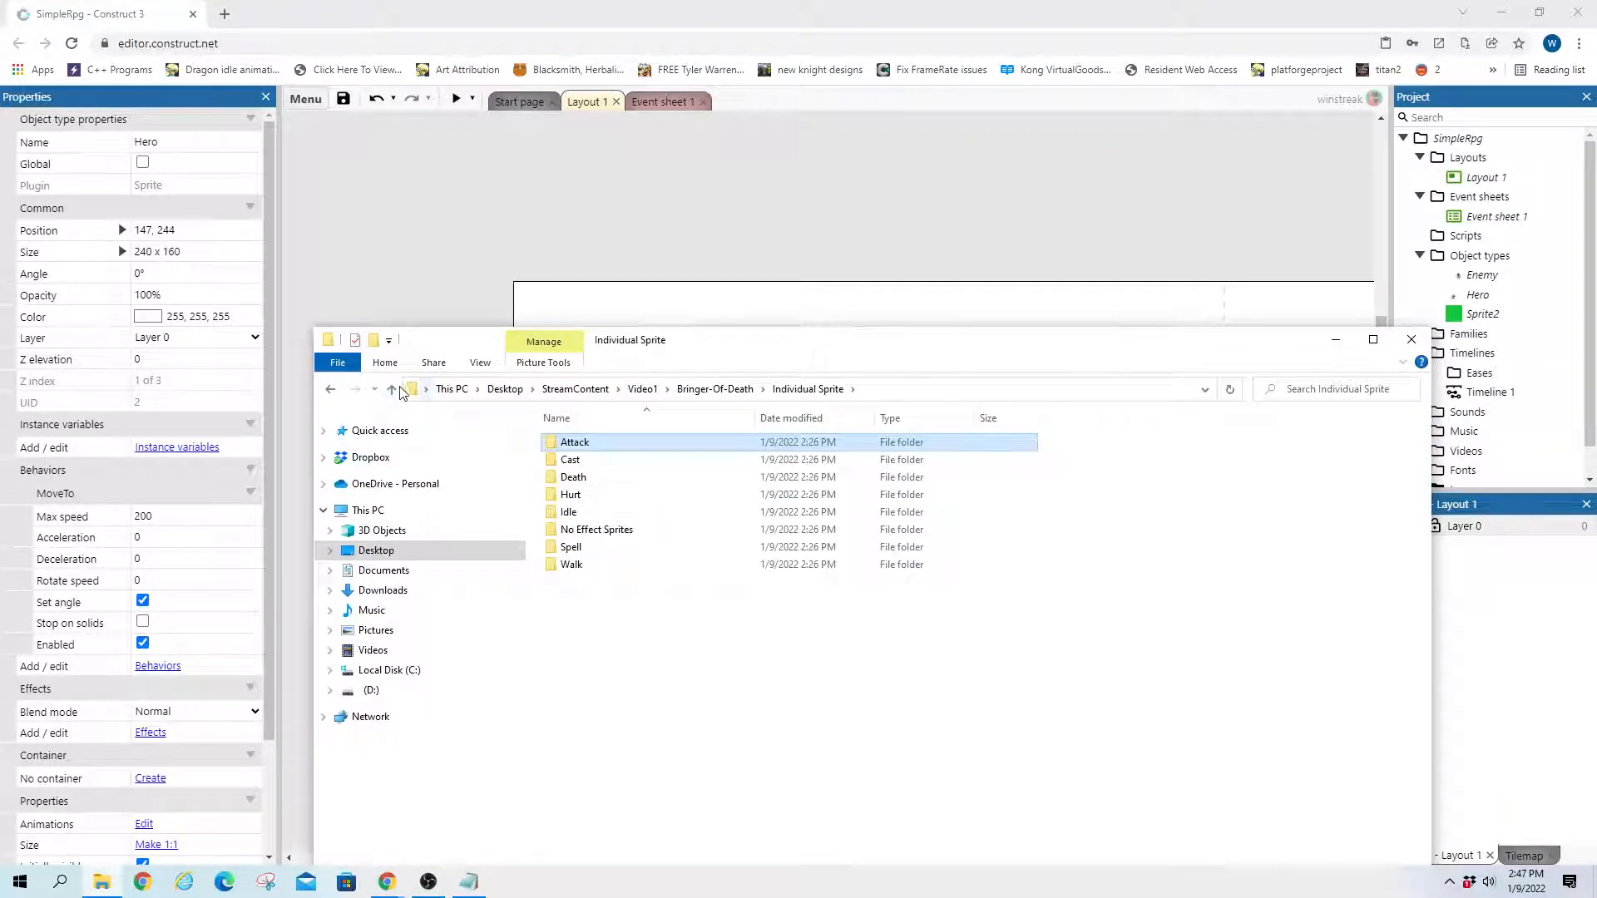
{"action": "left_click", "coordinate": [392, 390]}
{"action": "left_click", "coordinate": [391, 390]}
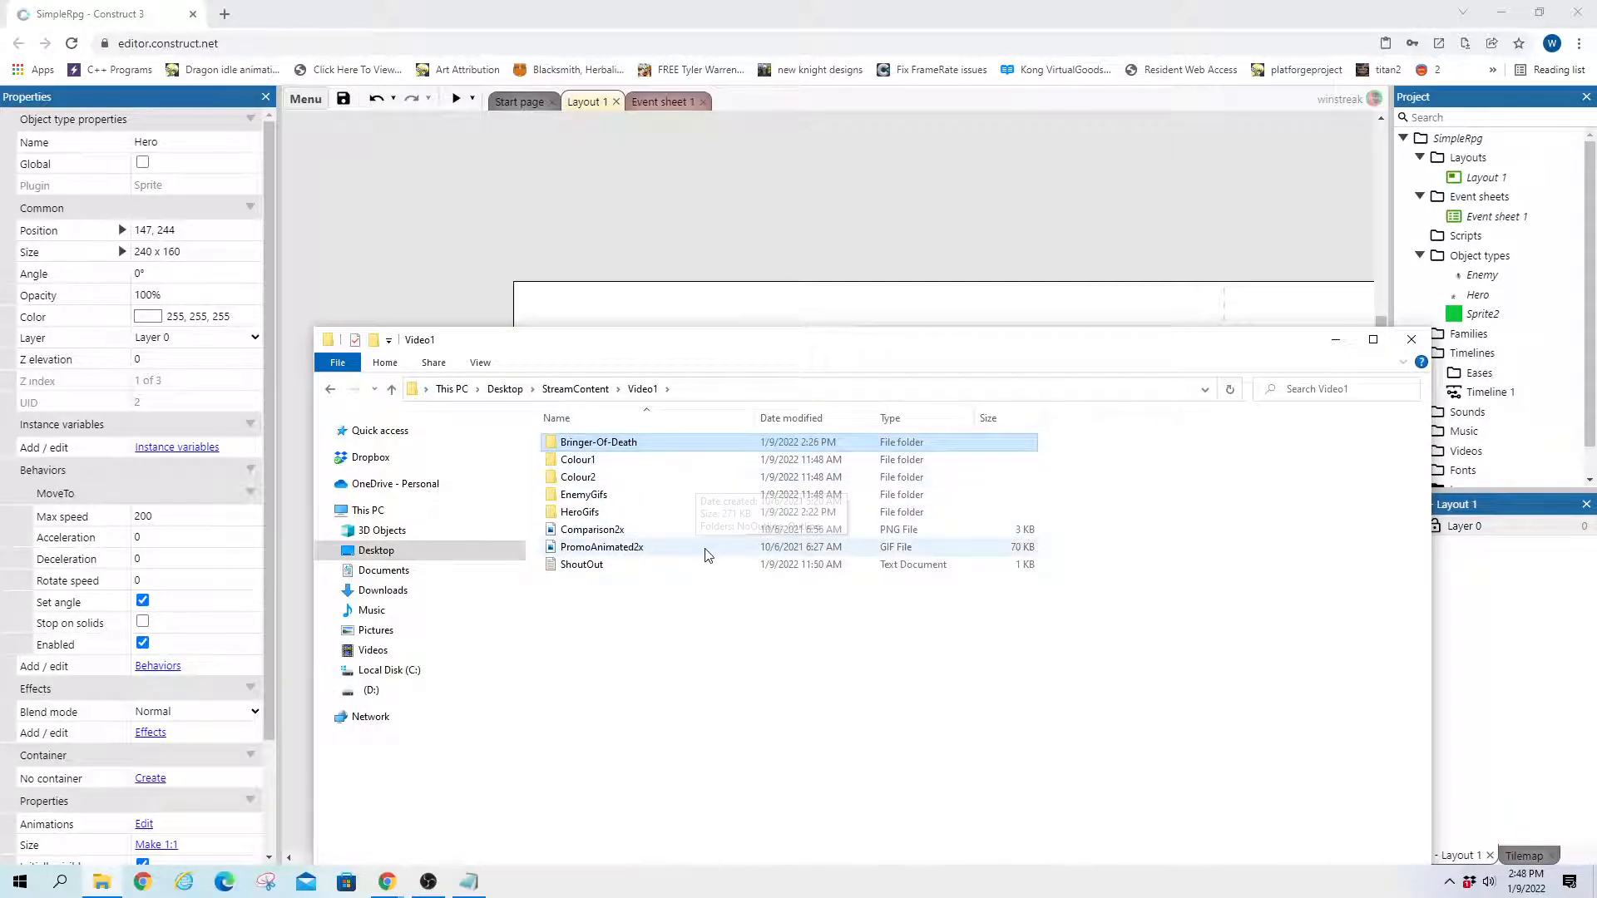
{"action": "double_click", "coordinate": [580, 512]}
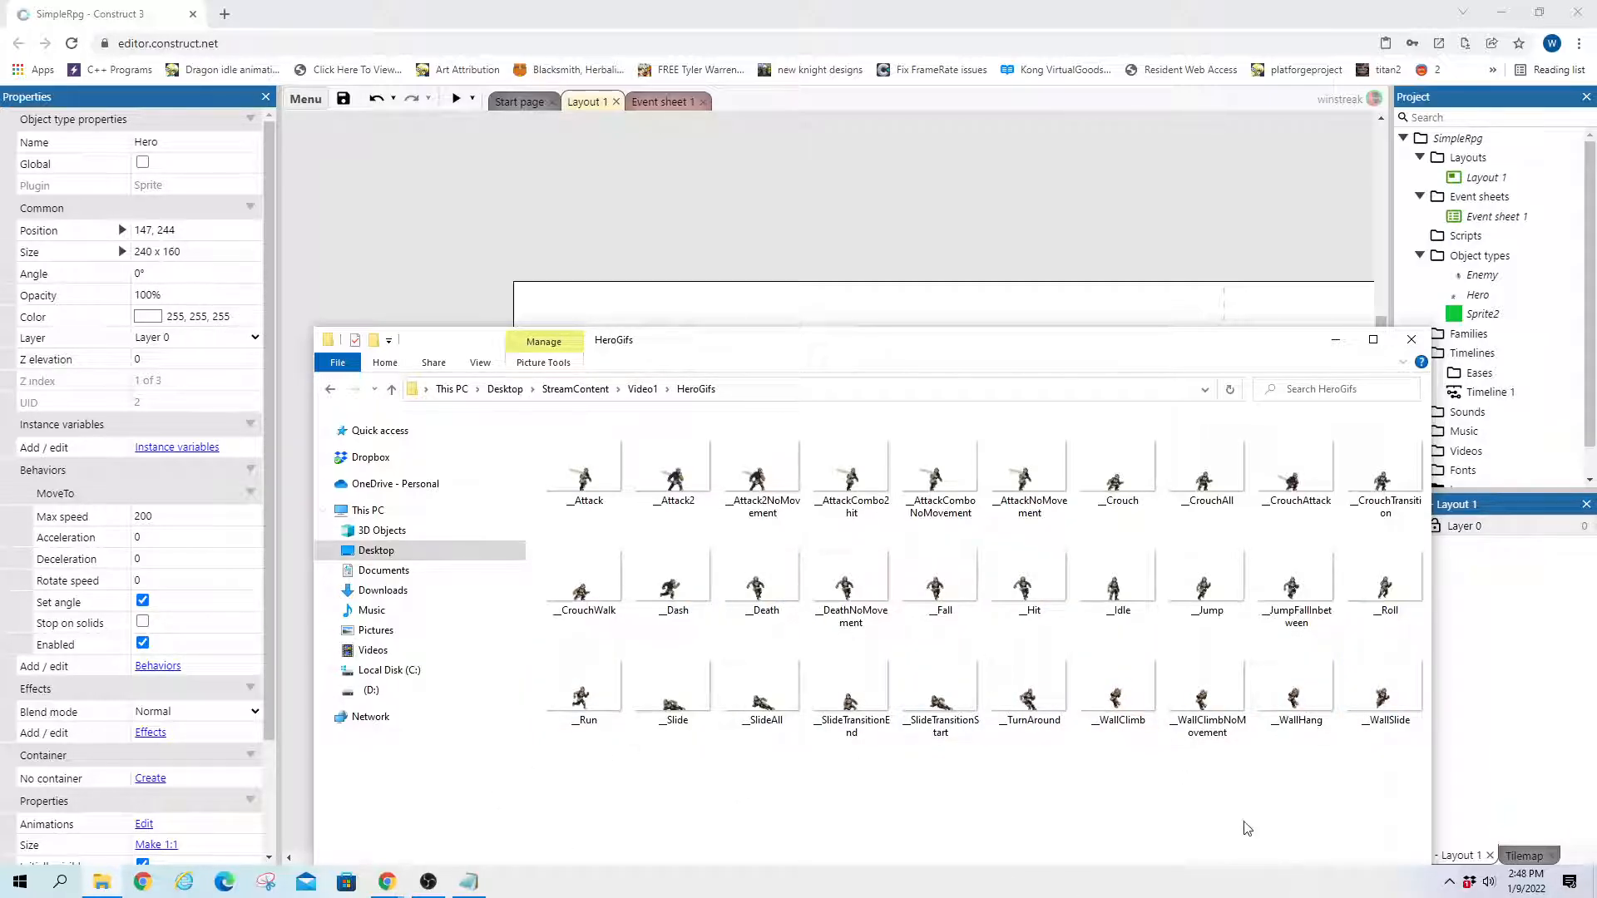
{"action": "left_click", "coordinate": [1222, 604]}
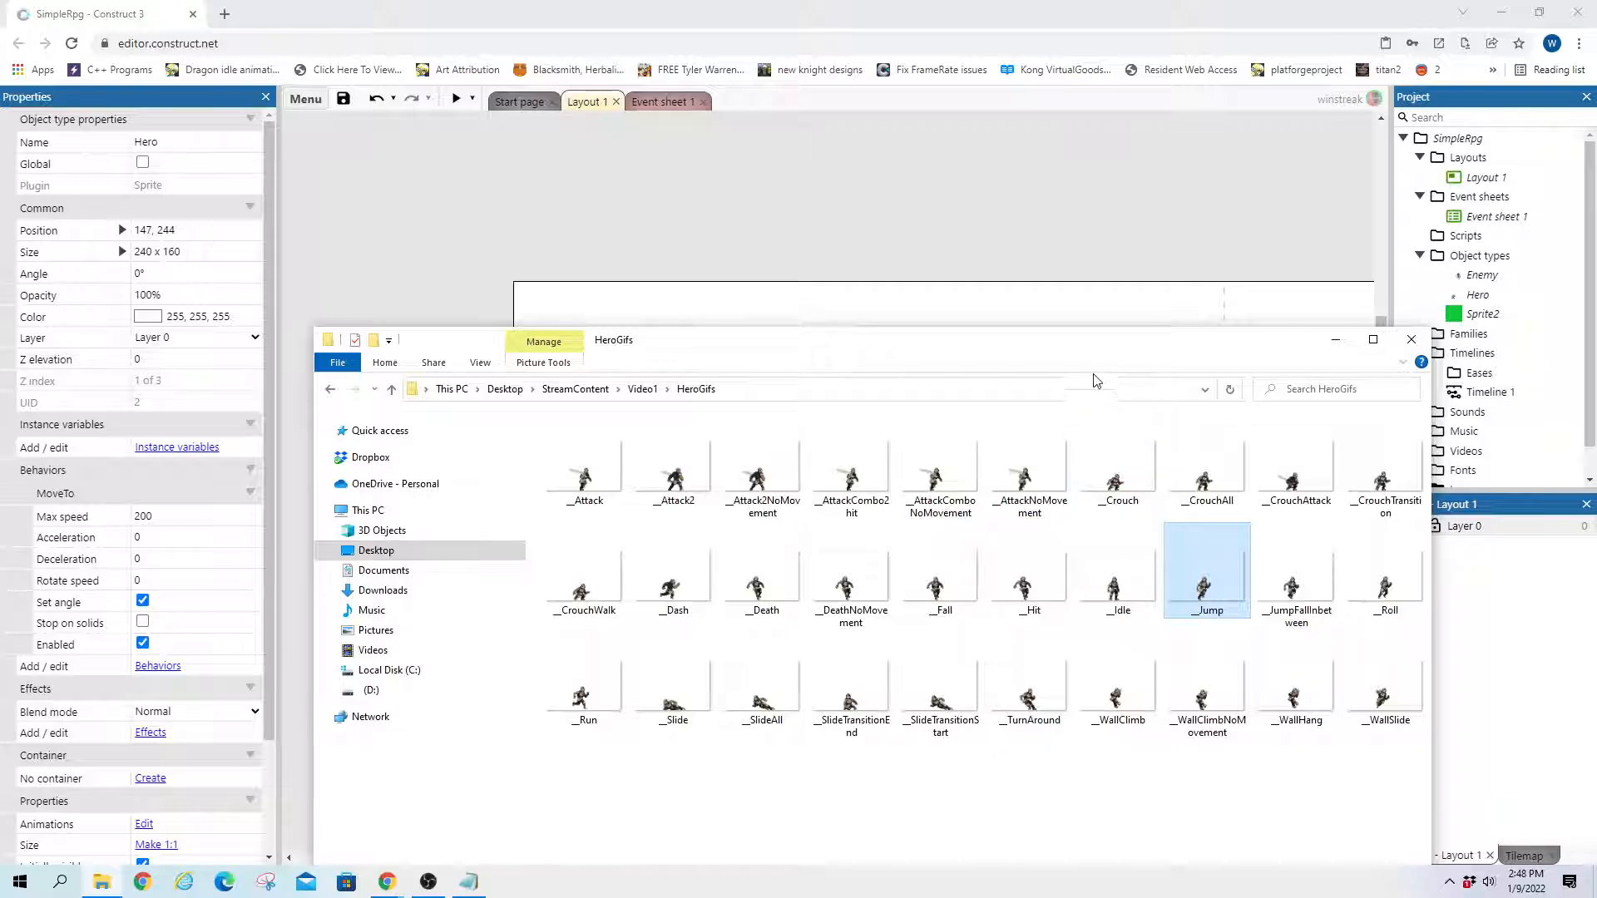
{"action": "left_click_drag", "start_coordinate": [1096, 353], "coordinate": [985, 625]}
Add a new animation named Victory to the Hero sprite in Construct 3
{"action": "double_click", "coordinate": [655, 508]}
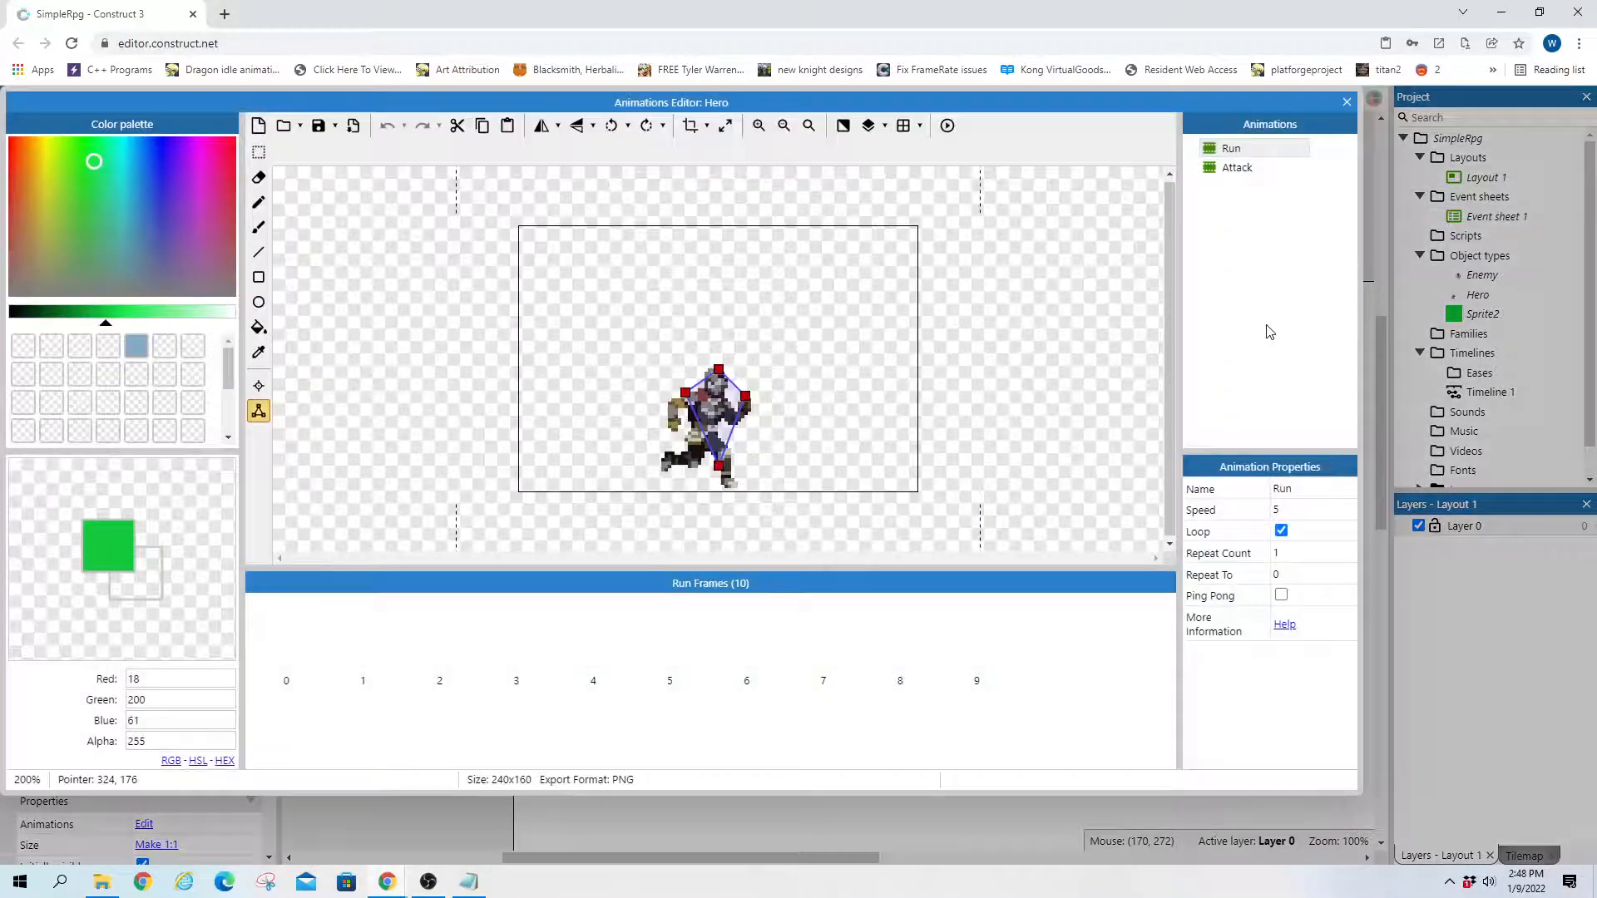
{"action": "right_click", "coordinate": [1279, 220]}
{"action": "left_click", "coordinate": [1291, 233]}
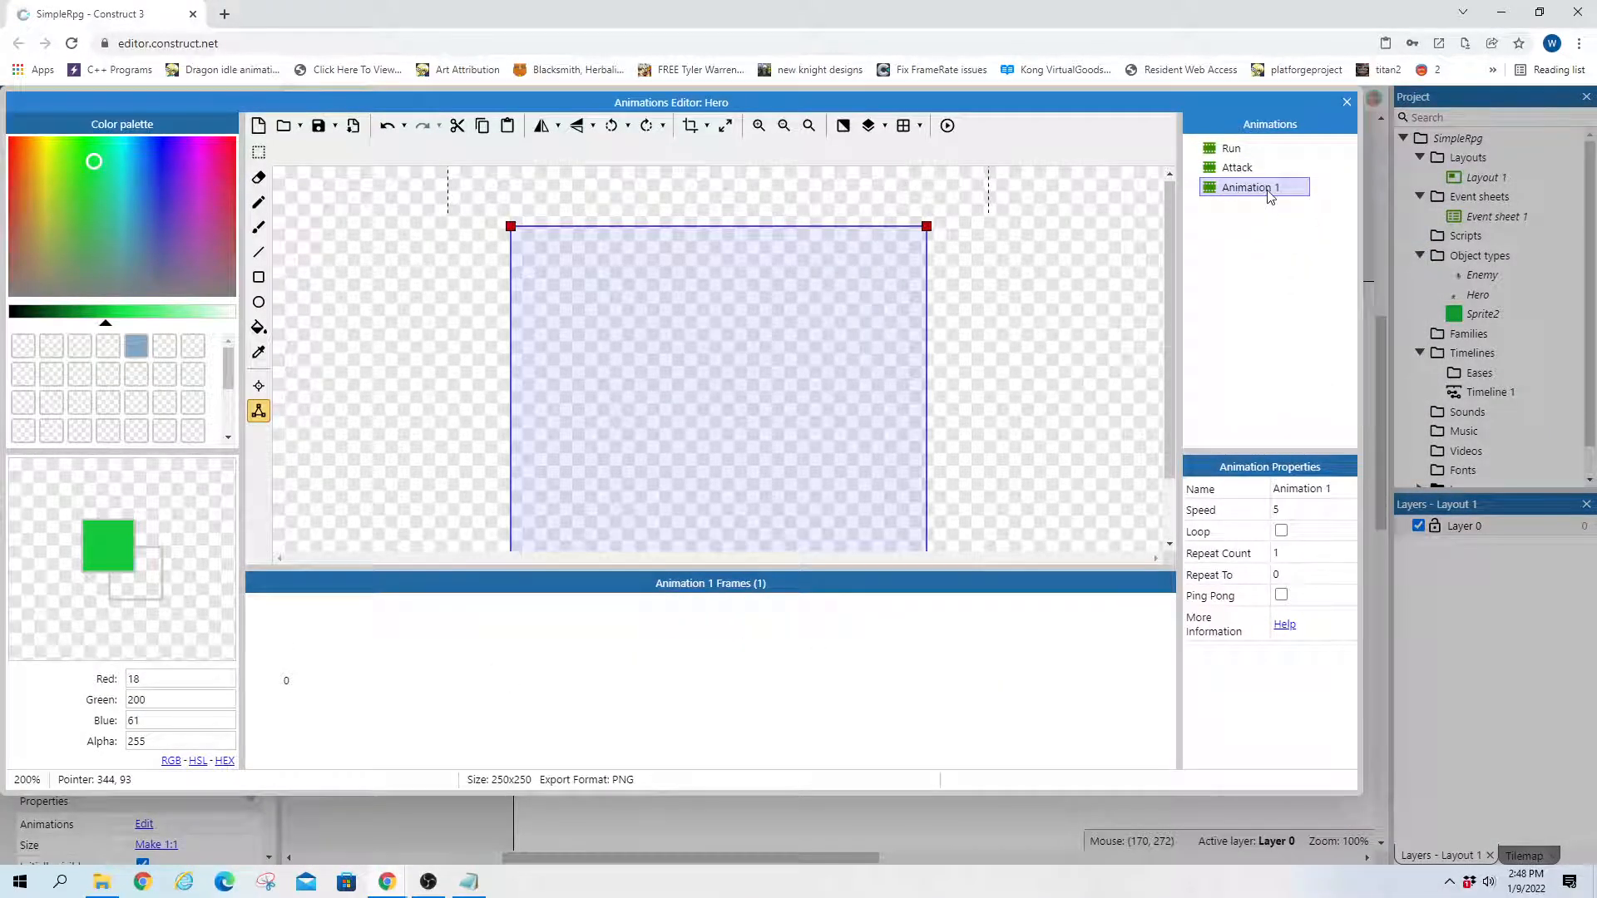
{"action": "double_click", "coordinate": [1270, 193]}
{"action": "left_click_drag", "start_coordinate": [1289, 190], "coordinate": [1203, 189]}
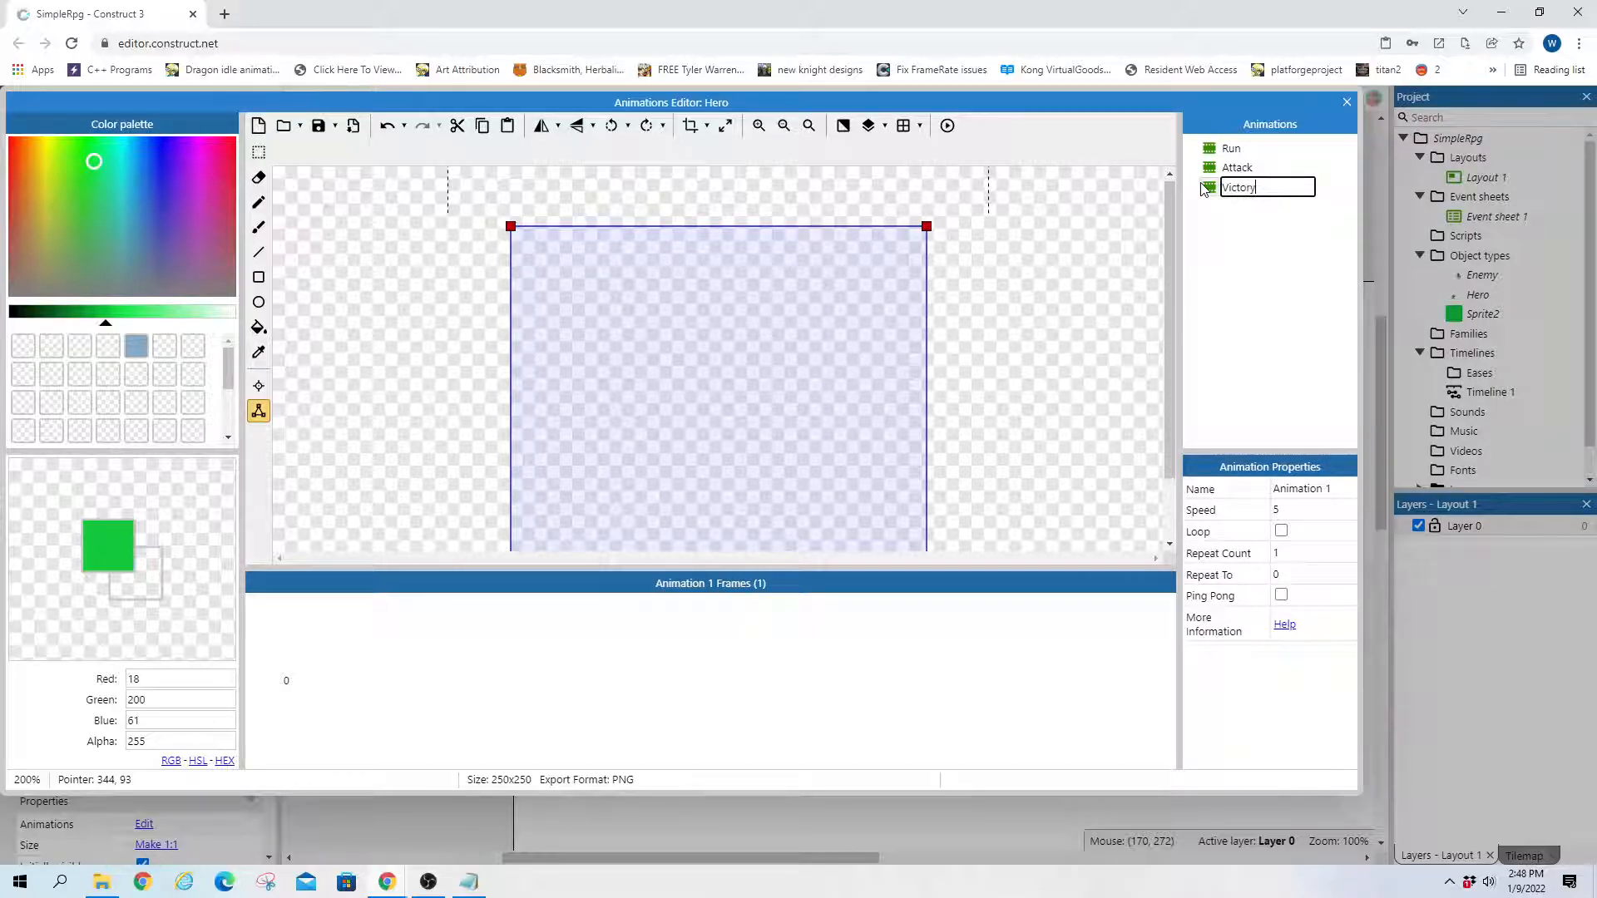
{"action": "key", "text": "Return"}
Import the __Jump GIF from files into the Victory animation and delete its blank first frame
{"action": "key", "text": "alt+Tab"}
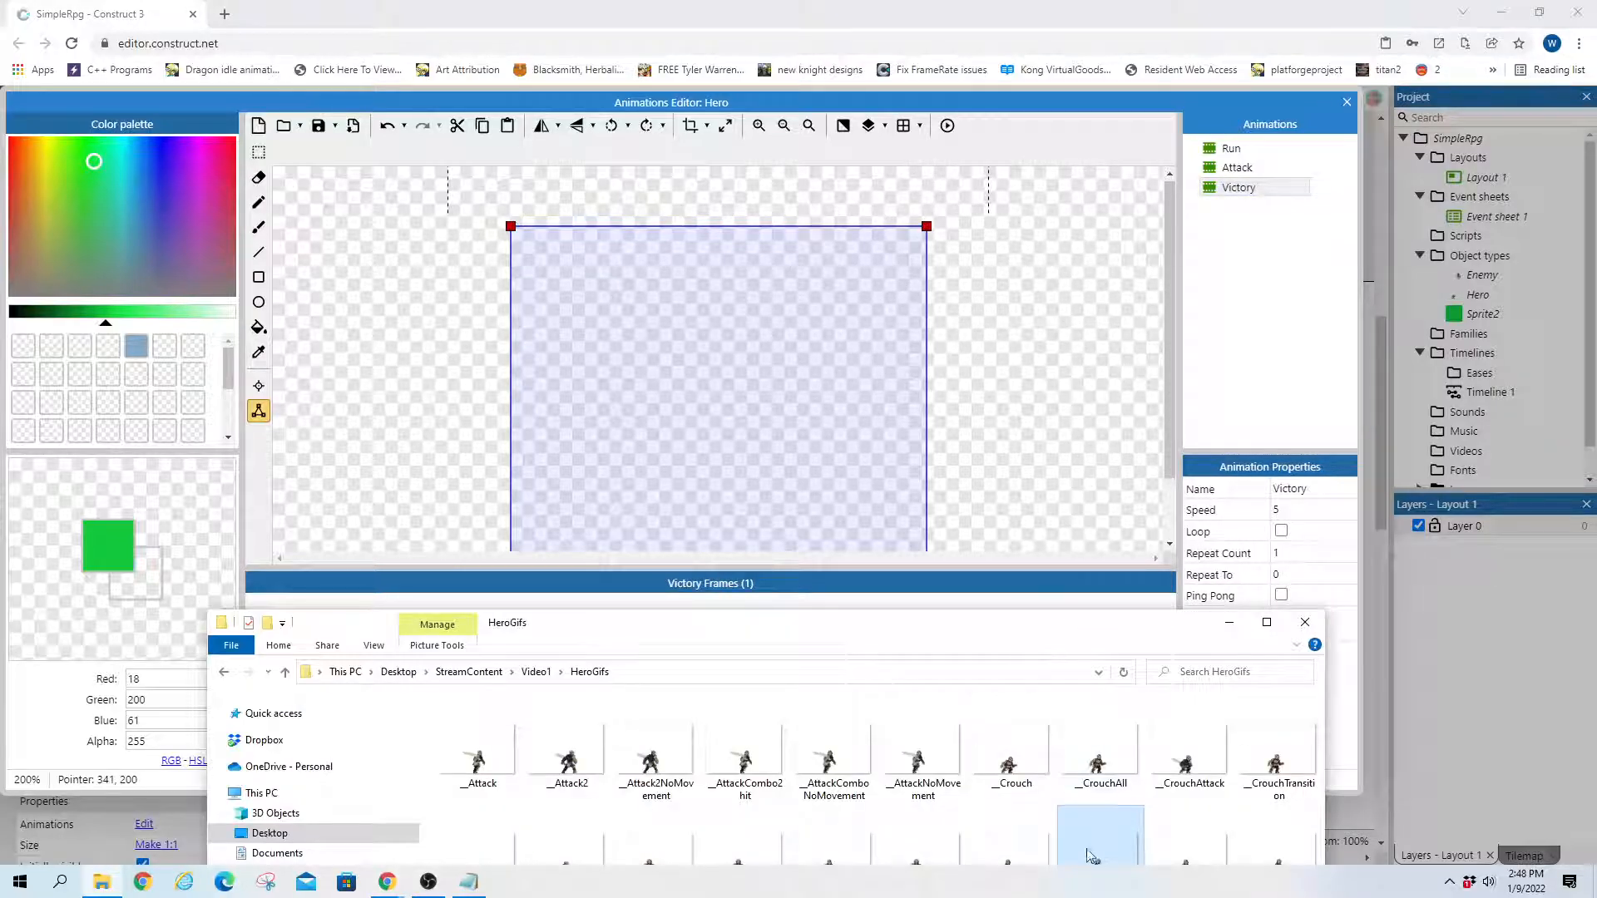
{"action": "left_click_drag", "start_coordinate": [1092, 856], "coordinate": [793, 526]}
{"action": "key", "text": "alt+Tab"}
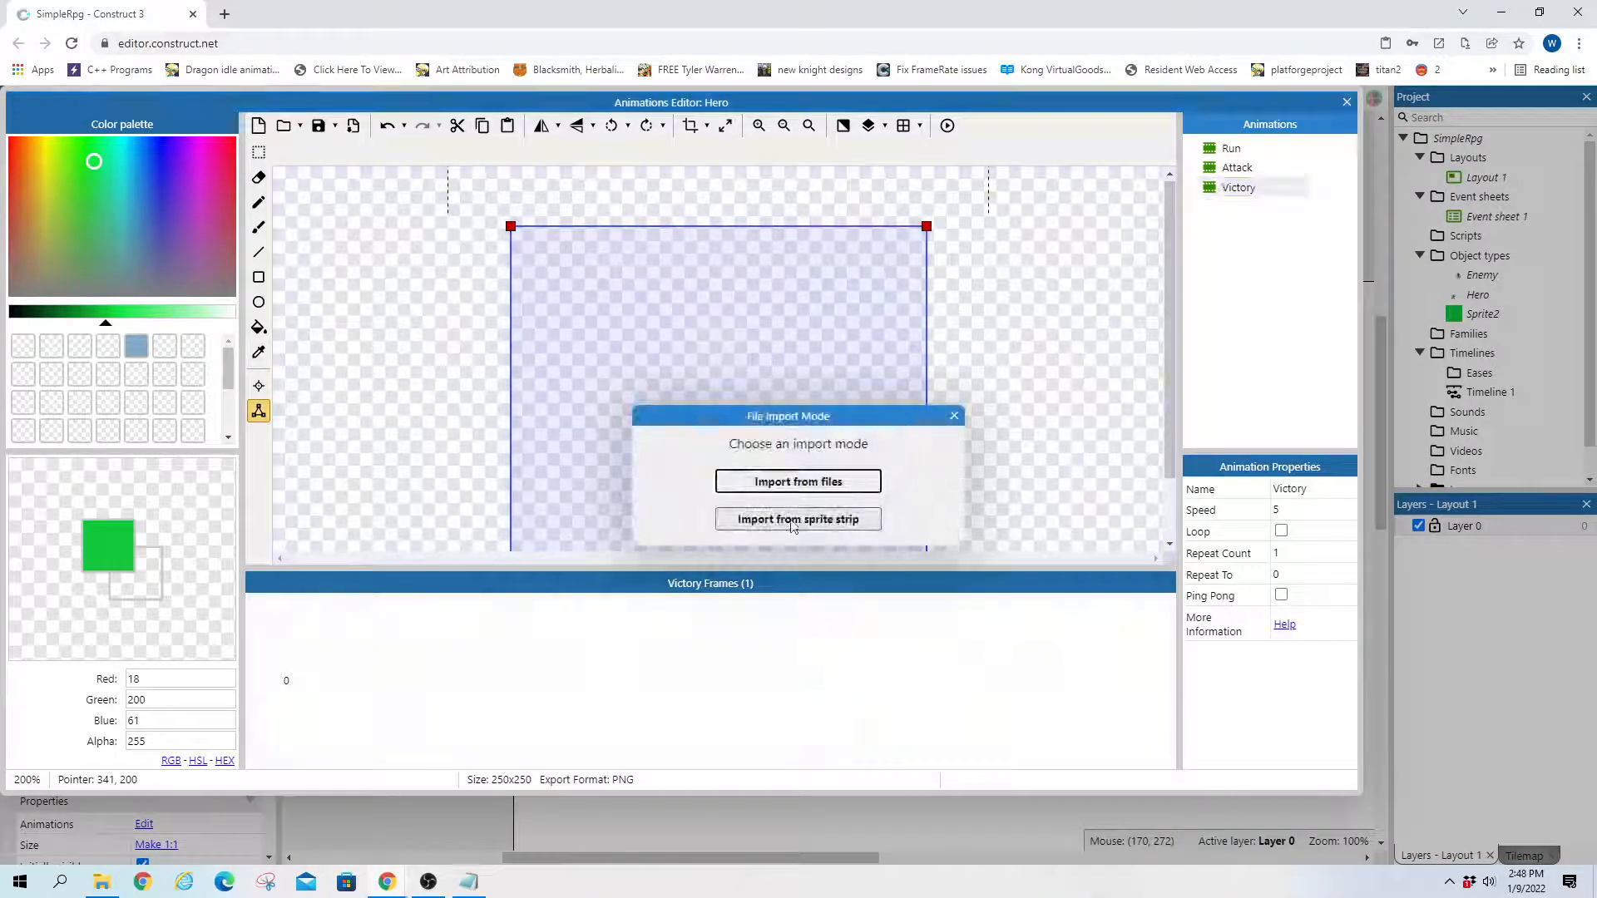
{"action": "left_click", "coordinate": [794, 482]}
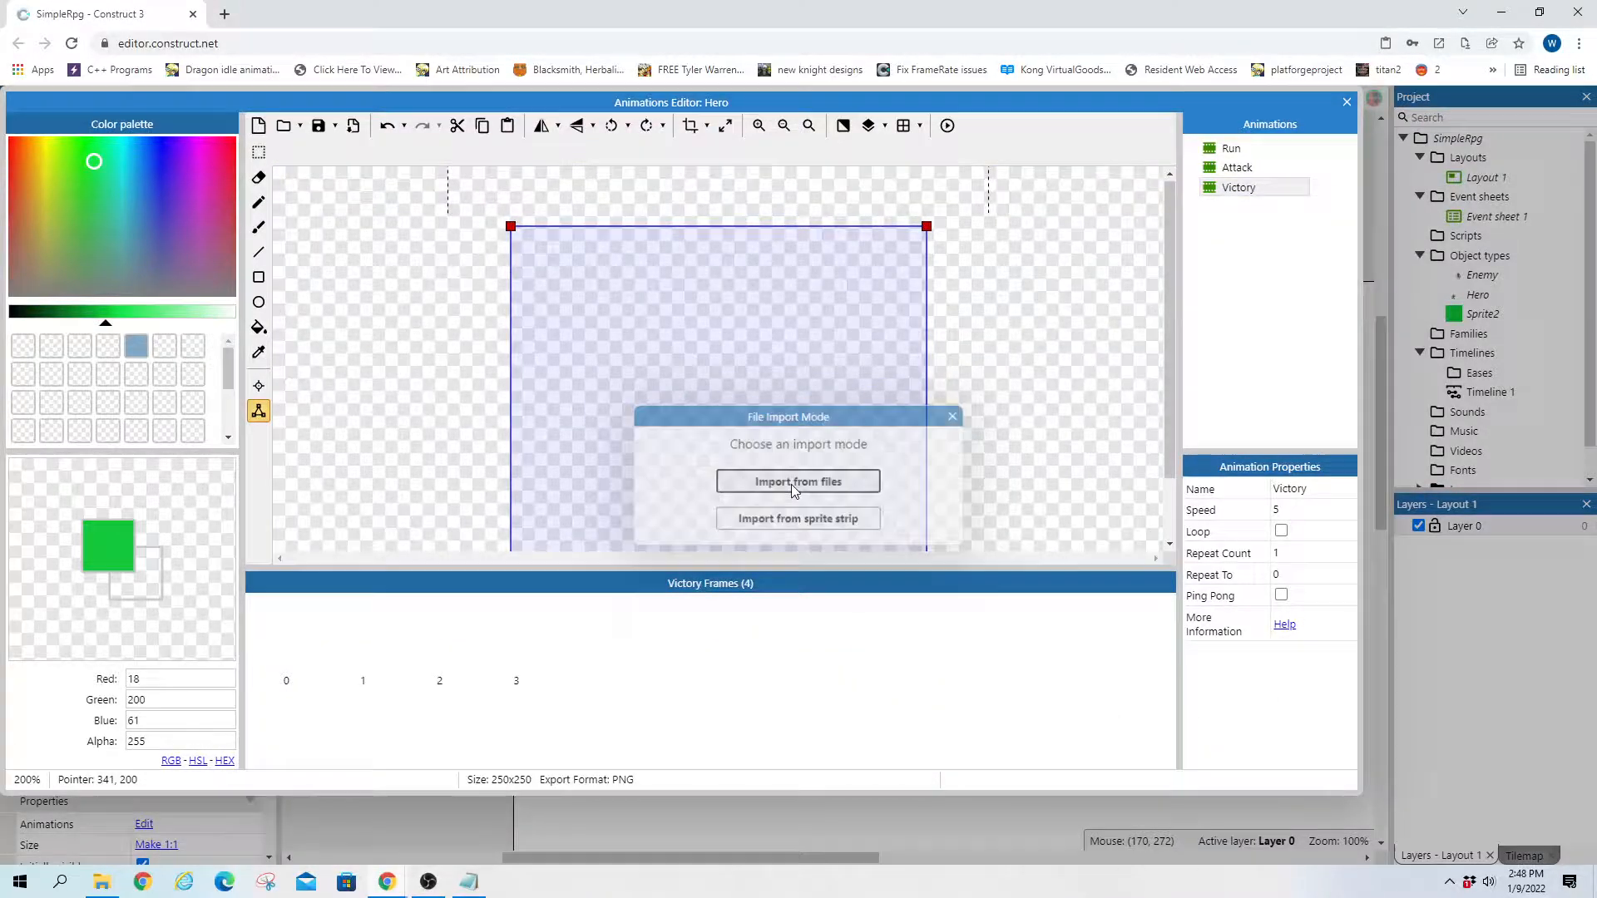
{"action": "left_click", "coordinate": [296, 652]}
{"action": "key", "text": "Delete"}
Compare the three imported jump frames of the Victory animation
{"action": "left_click", "coordinate": [371, 652]}
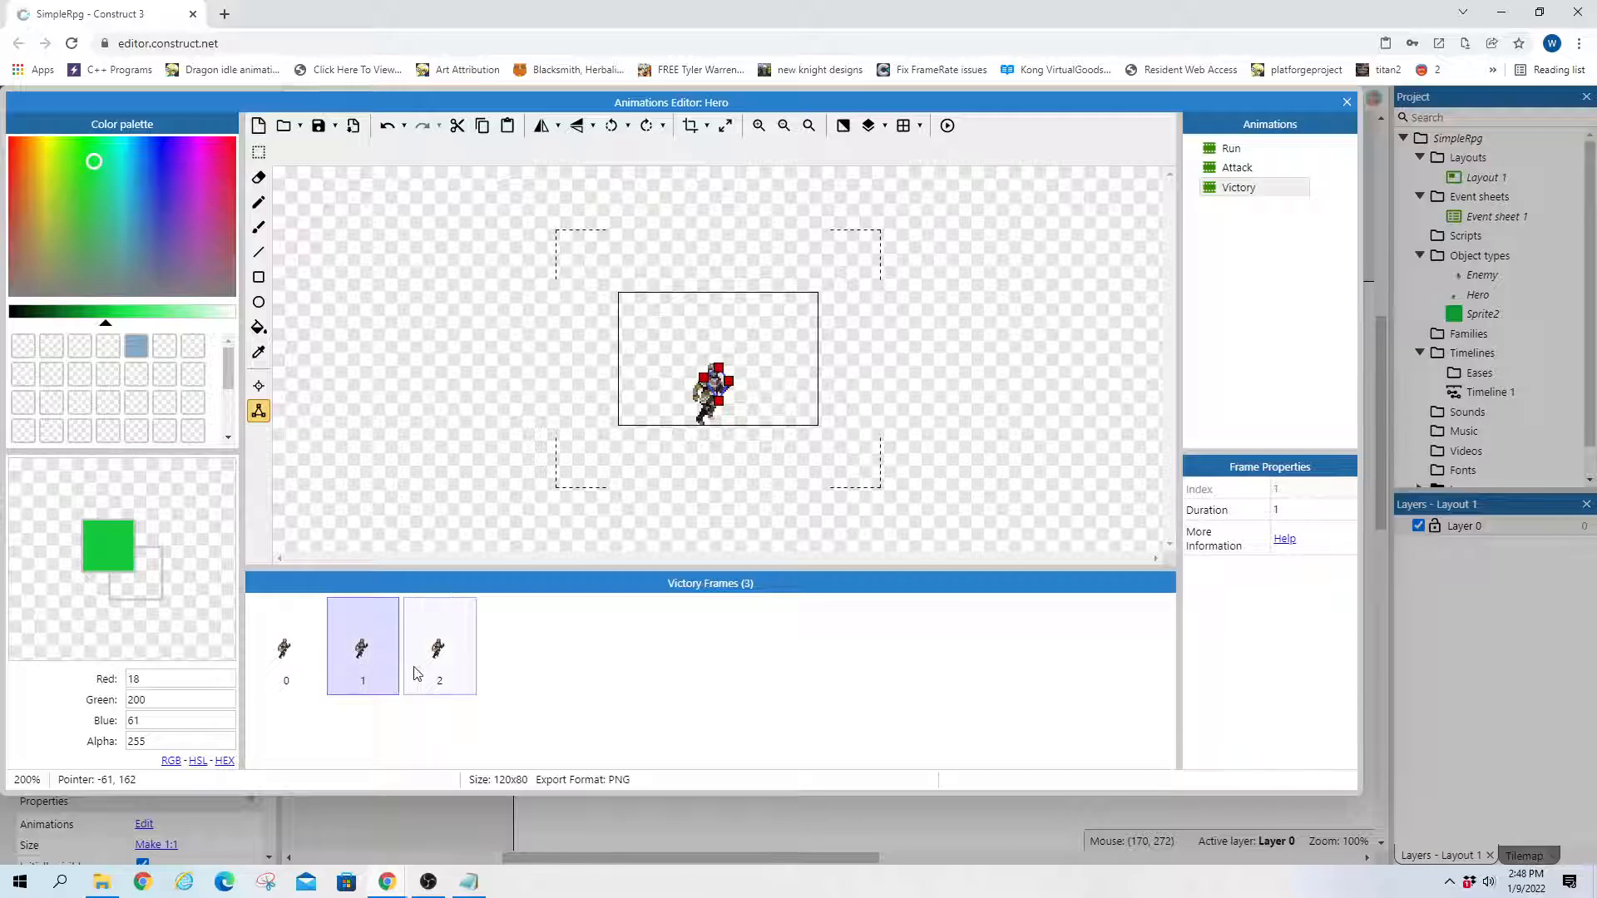
{"action": "left_click", "coordinate": [417, 672]}
{"action": "left_click", "coordinate": [353, 665]}
{"action": "left_click", "coordinate": [301, 657]}
{"action": "left_click", "coordinate": [349, 659]}
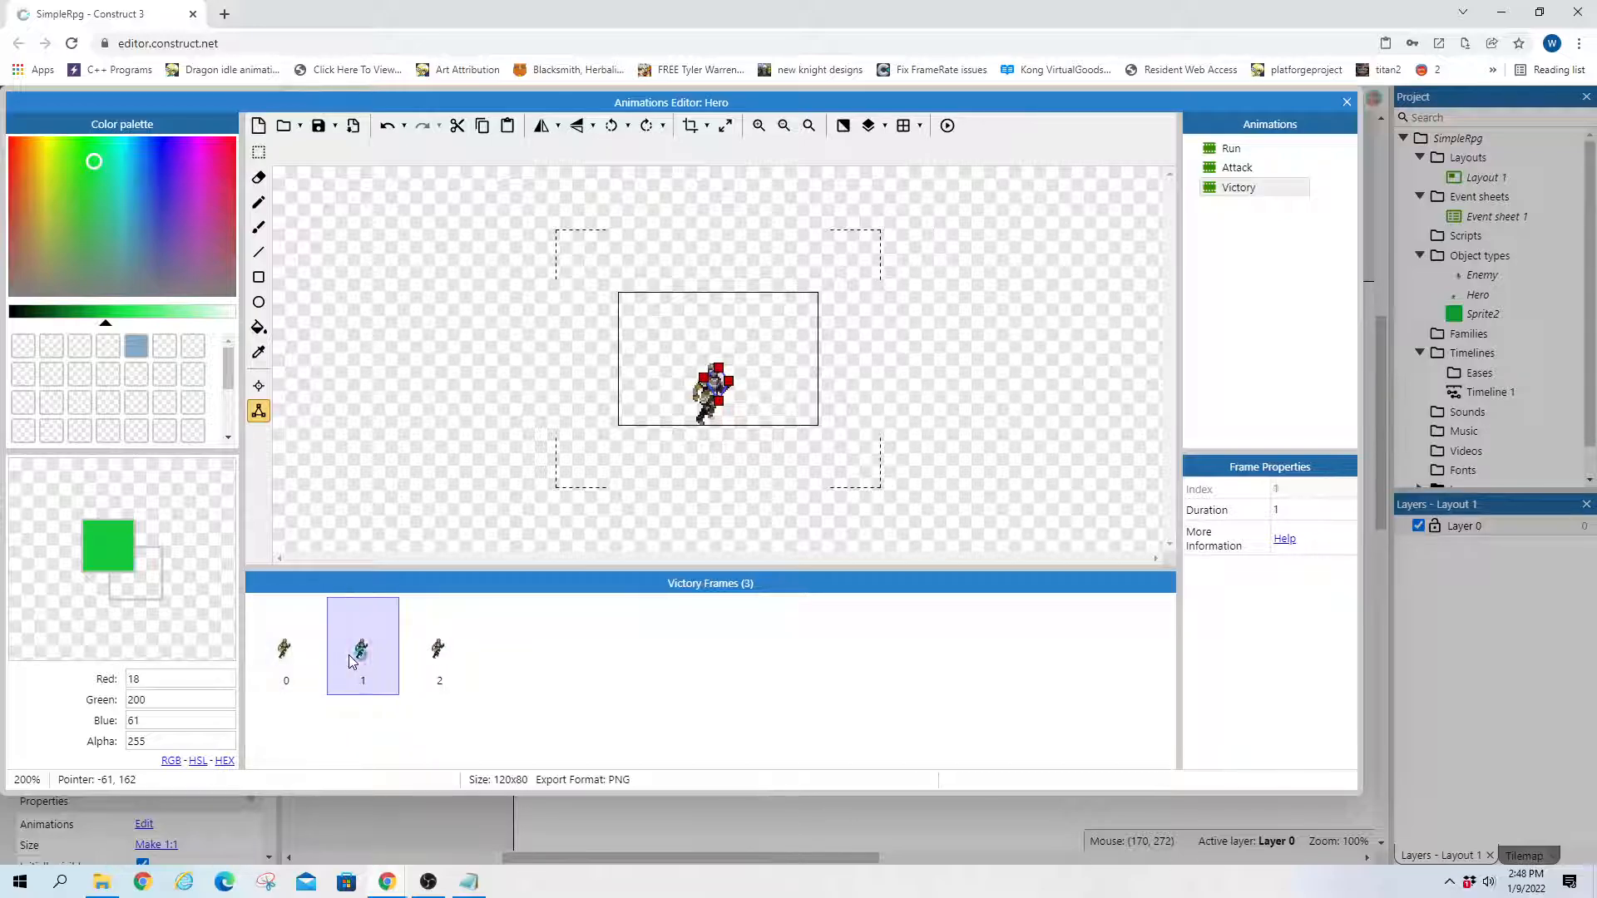
{"action": "left_click", "coordinate": [461, 643]}
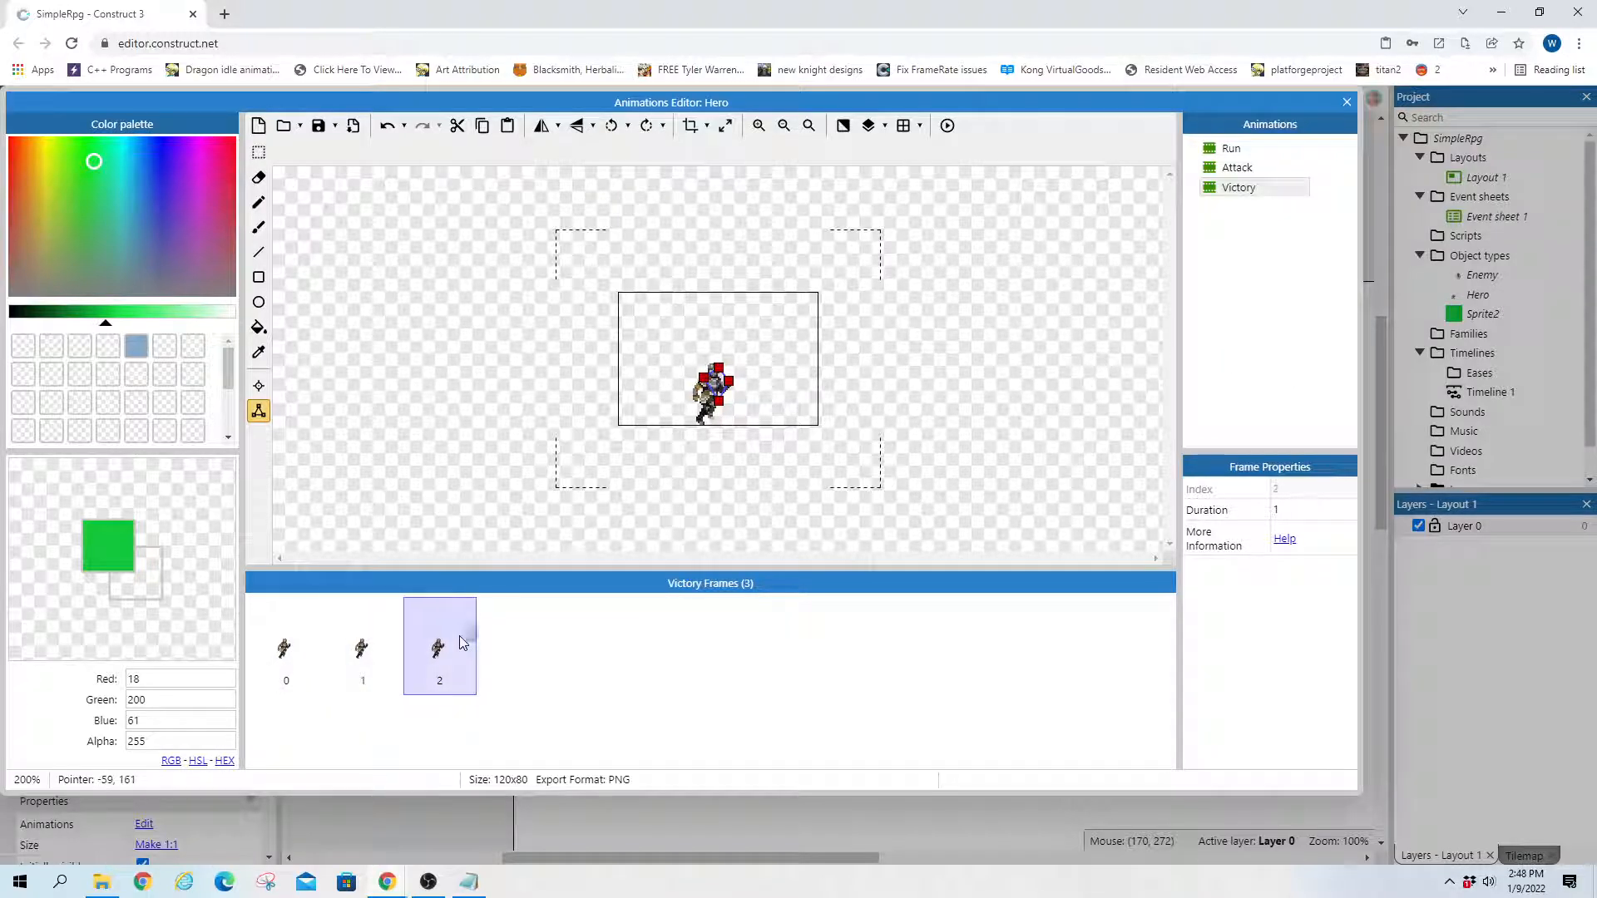
Look through the GIFs in the HeroGifs folder for poses suited to the Victory animation
{"action": "left_click_drag", "start_coordinate": [1273, 106], "coordinate": [1439, 107]}
{"action": "key", "text": "alt+Tab"}
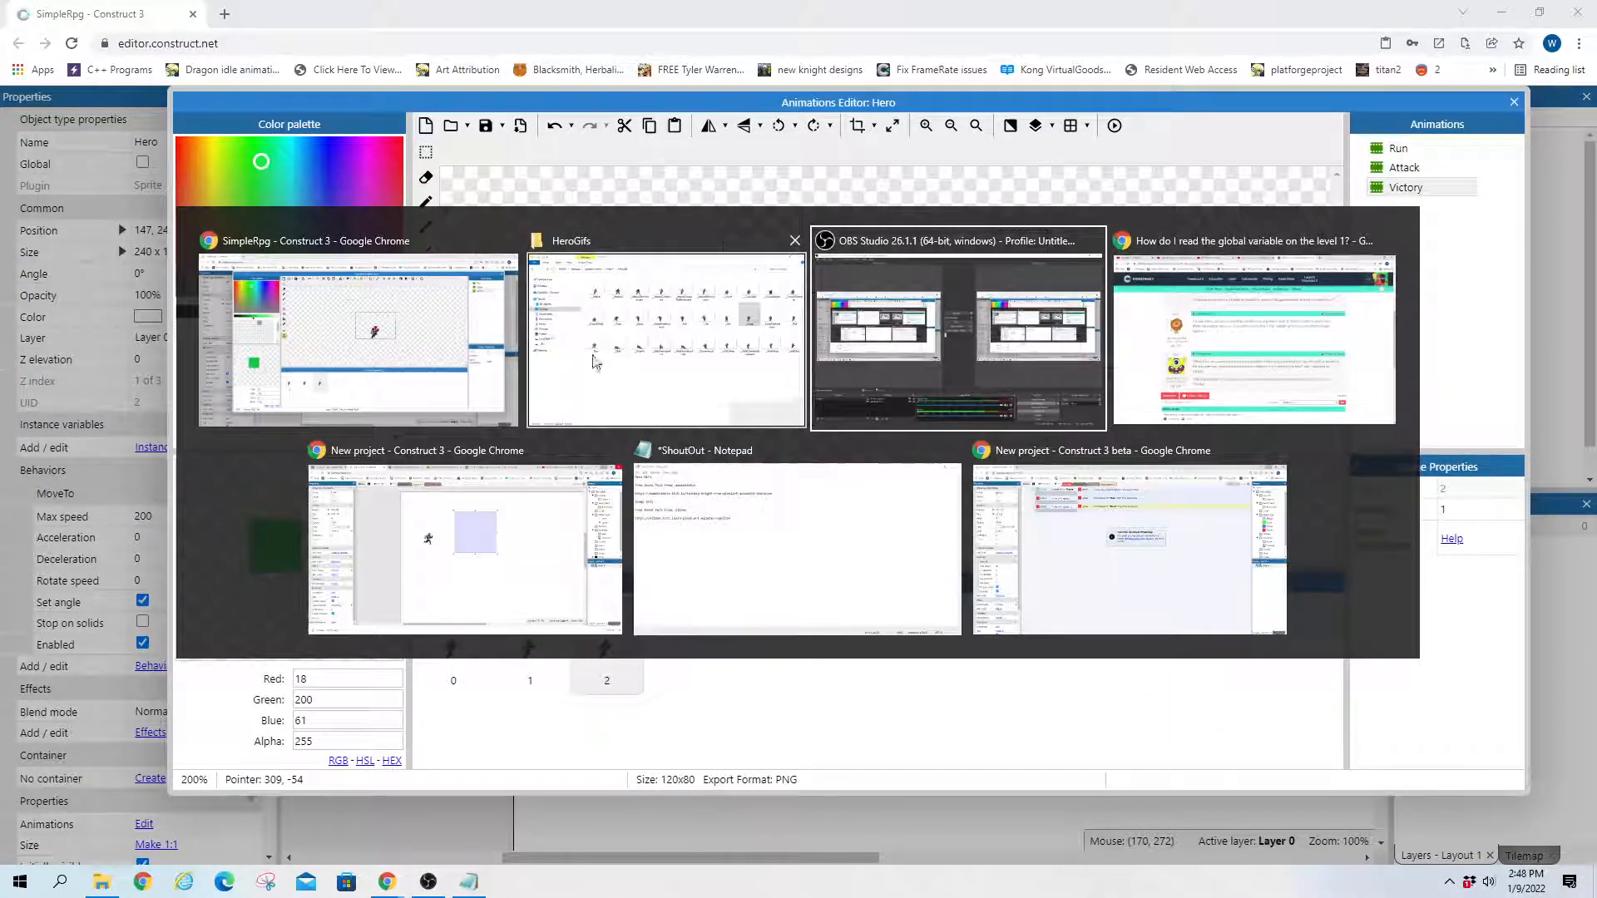
{"action": "left_click", "coordinate": [677, 395]}
{"action": "left_click", "coordinate": [1102, 589]}
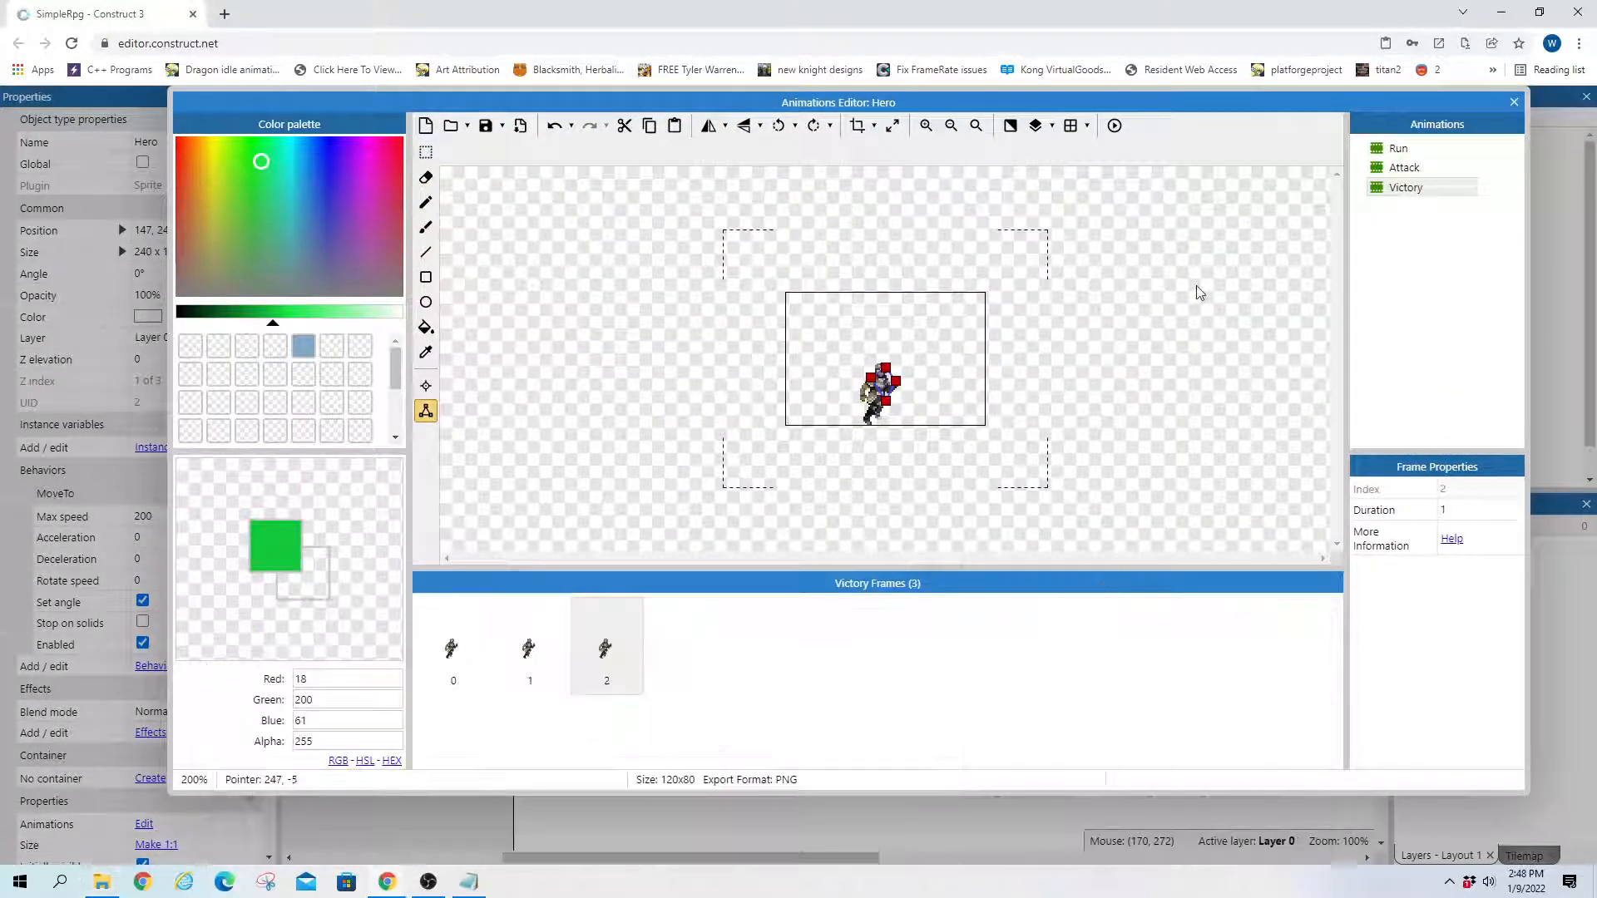
{"action": "key", "text": "alt+Tab"}
{"action": "left_click", "coordinate": [1066, 505]}
{"action": "key", "text": "alt+Tab"}
{"action": "left_click_drag", "start_coordinate": [1044, 616], "coordinate": [1048, 158]}
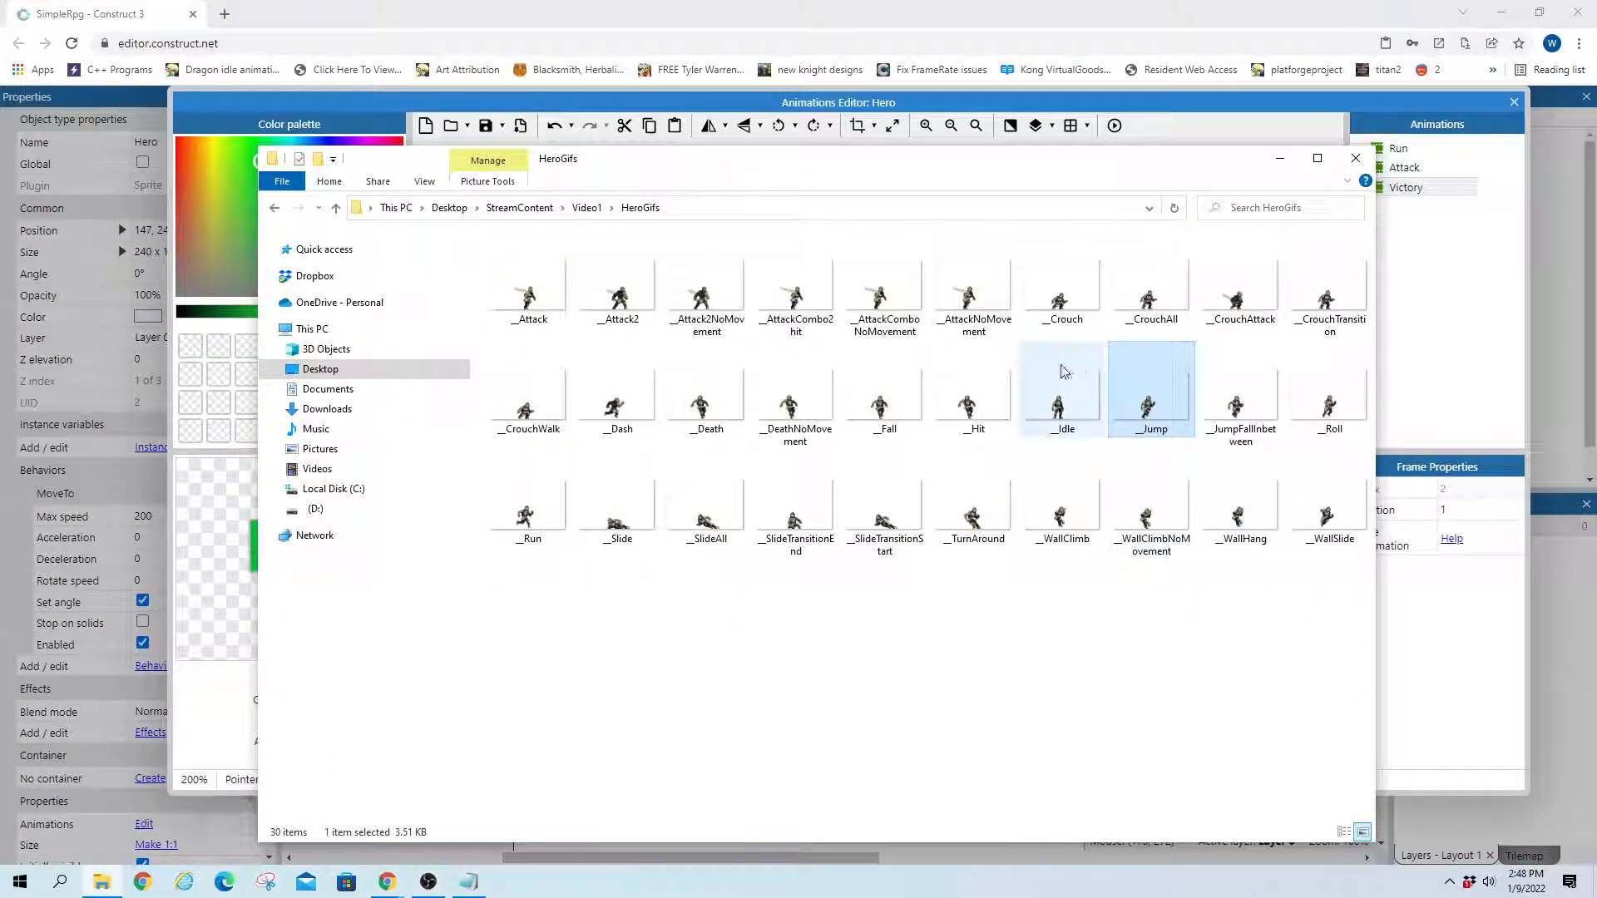
{"action": "key", "text": "alt+Tab"}
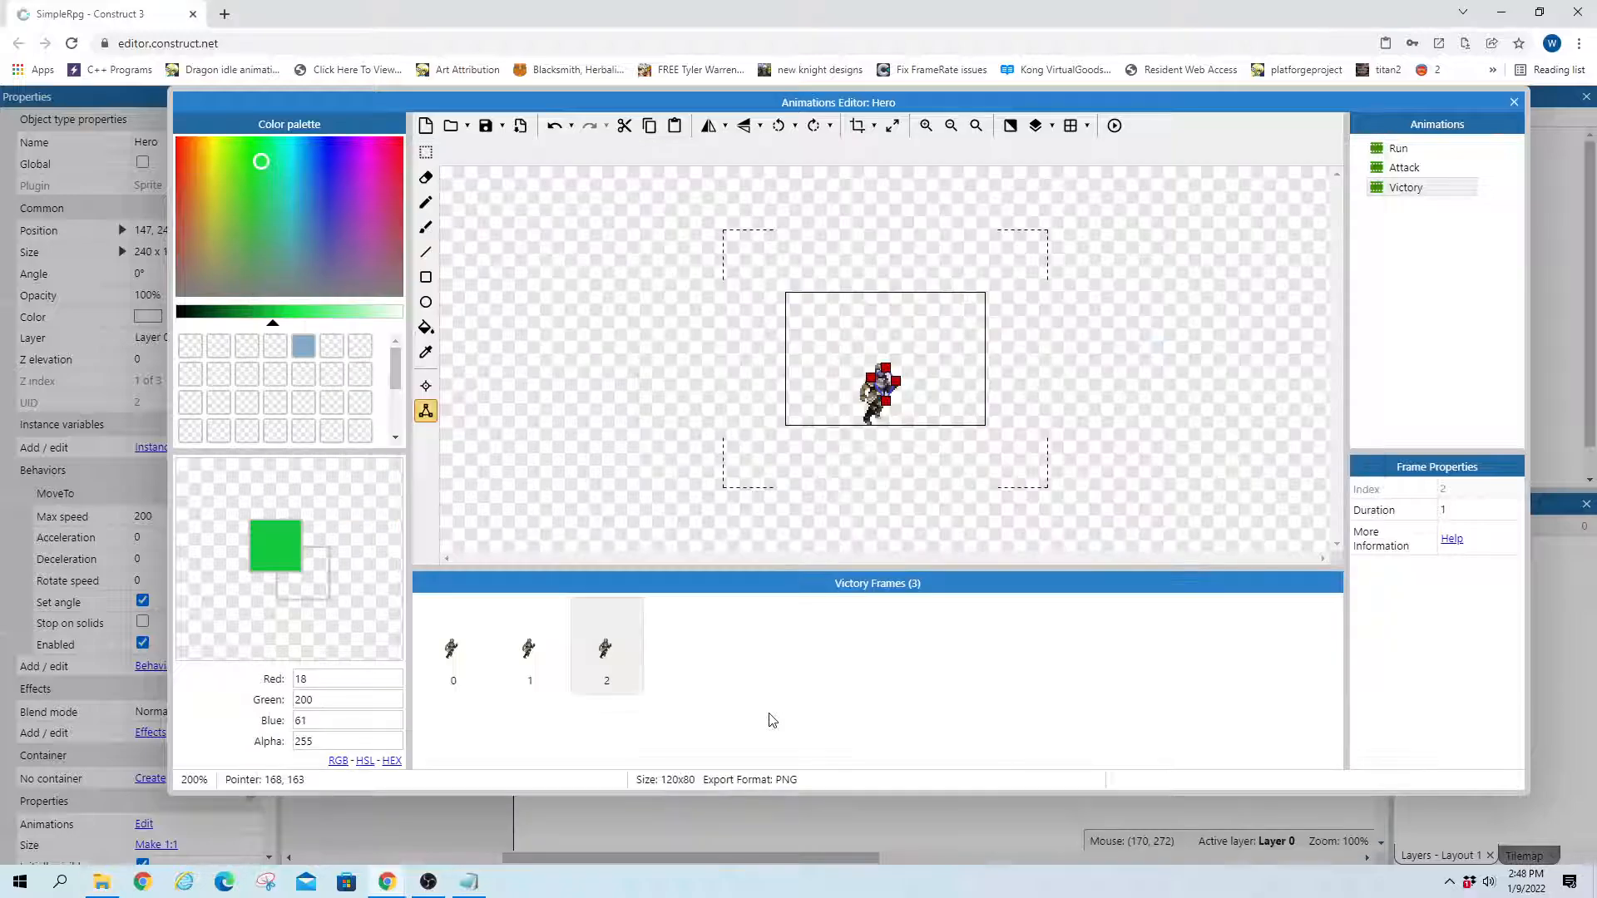
Duplicate frames 1 and 2 of the Victory animation together
{"action": "left_click", "coordinate": [512, 647]}
{"action": "left_click", "coordinate": [454, 647]}
{"action": "left_click", "coordinate": [530, 647]}
{"action": "left_click", "coordinate": [606, 657]}
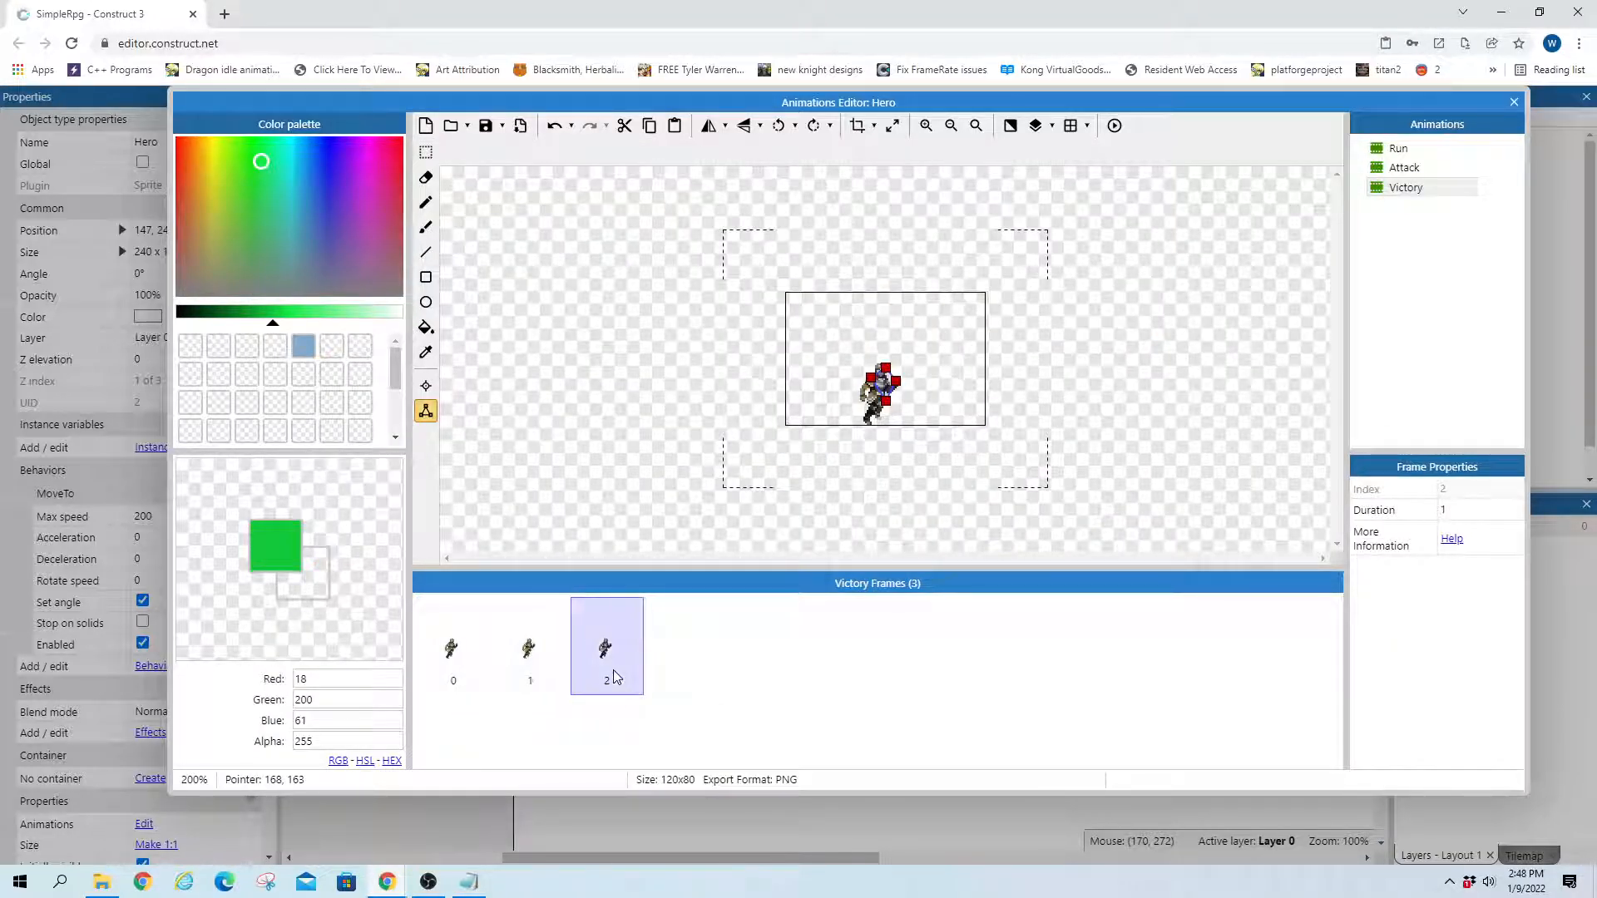
{"action": "left_click", "coordinate": [847, 654]}
{"action": "left_click", "coordinate": [557, 670]}
{"action": "left_click", "coordinate": [606, 657], "text": "ctrl"}
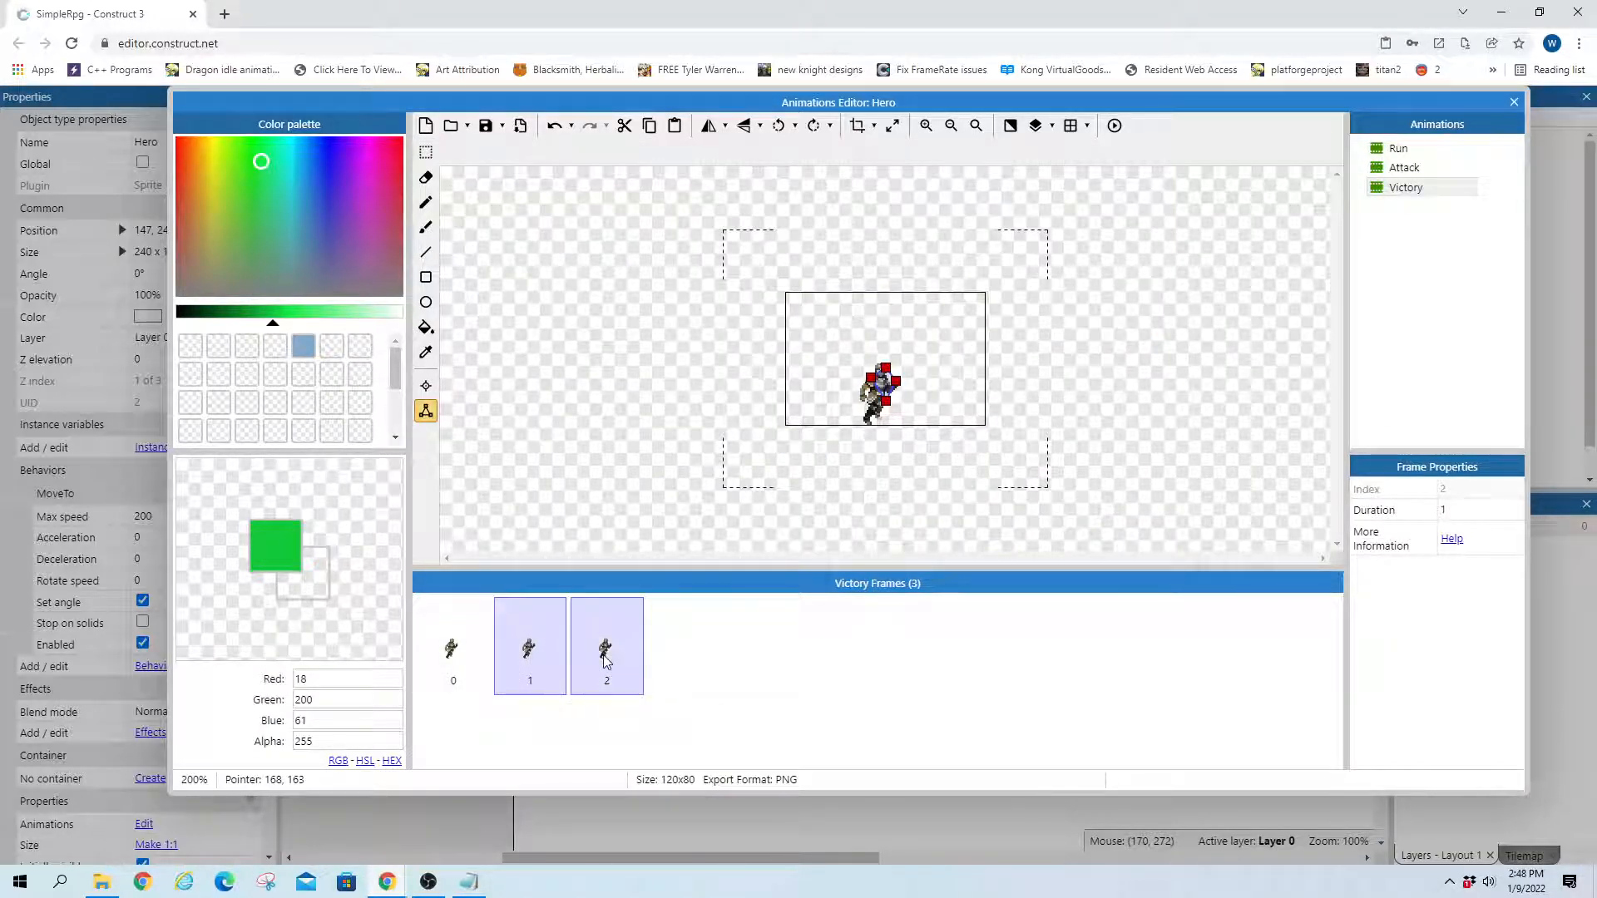
{"action": "right_click", "coordinate": [606, 657]}
{"action": "left_click", "coordinate": [657, 666]}
Select the whole image in Victory frame 1 and shift the hero up about 10 px
{"action": "left_click", "coordinate": [532, 684]}
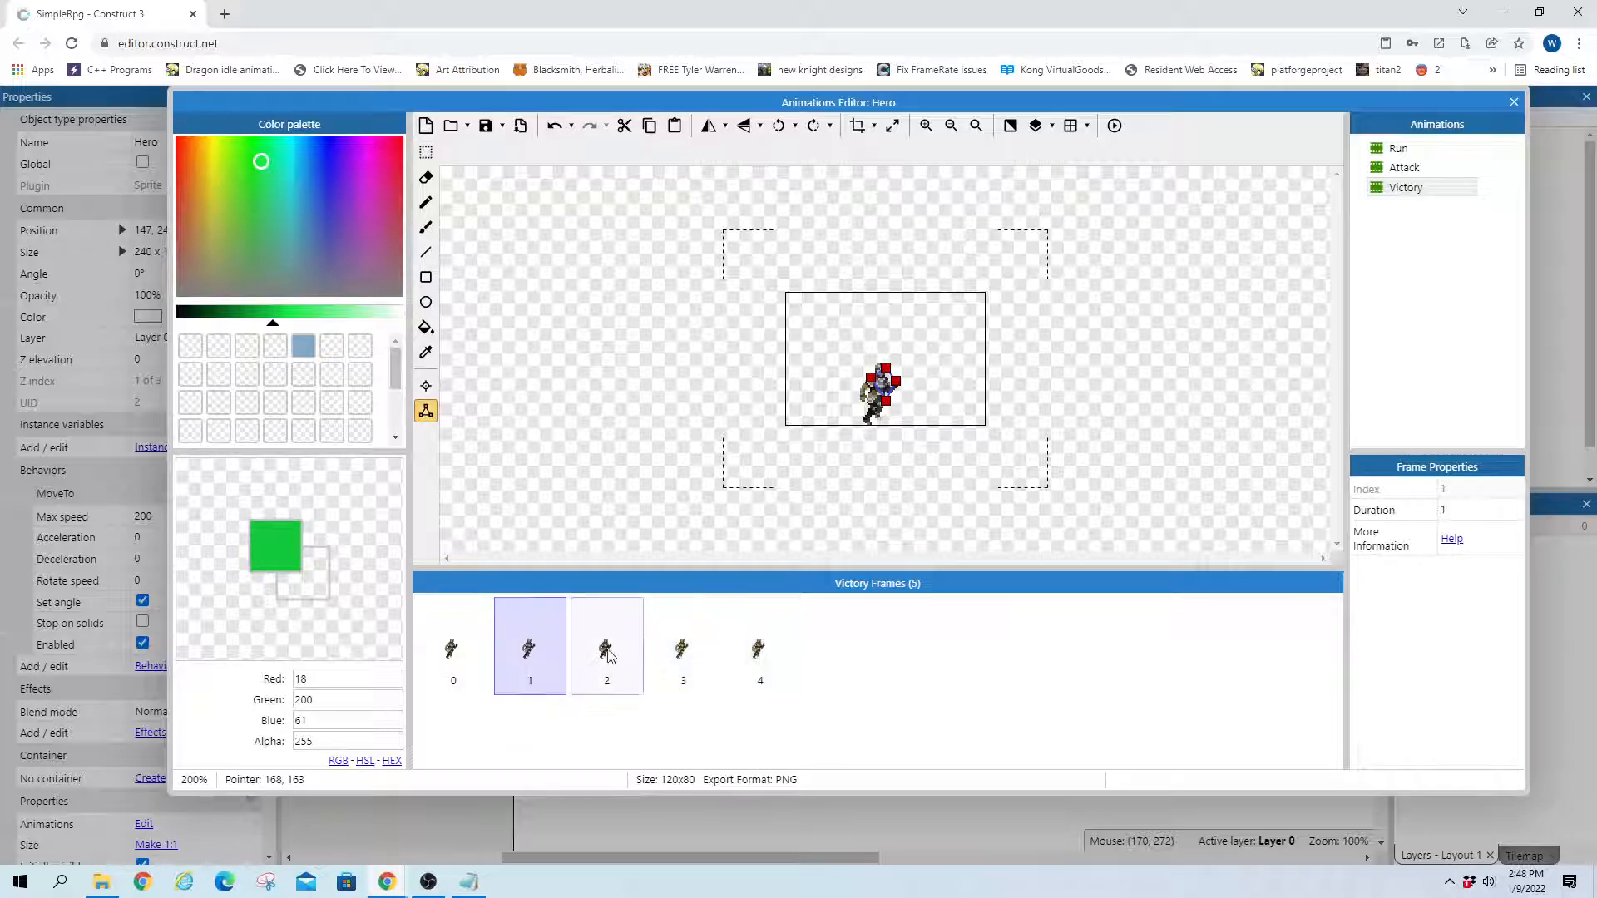
{"action": "key", "text": "Right"}
{"action": "key", "text": "Left"}
{"action": "left_click", "coordinate": [426, 152]}
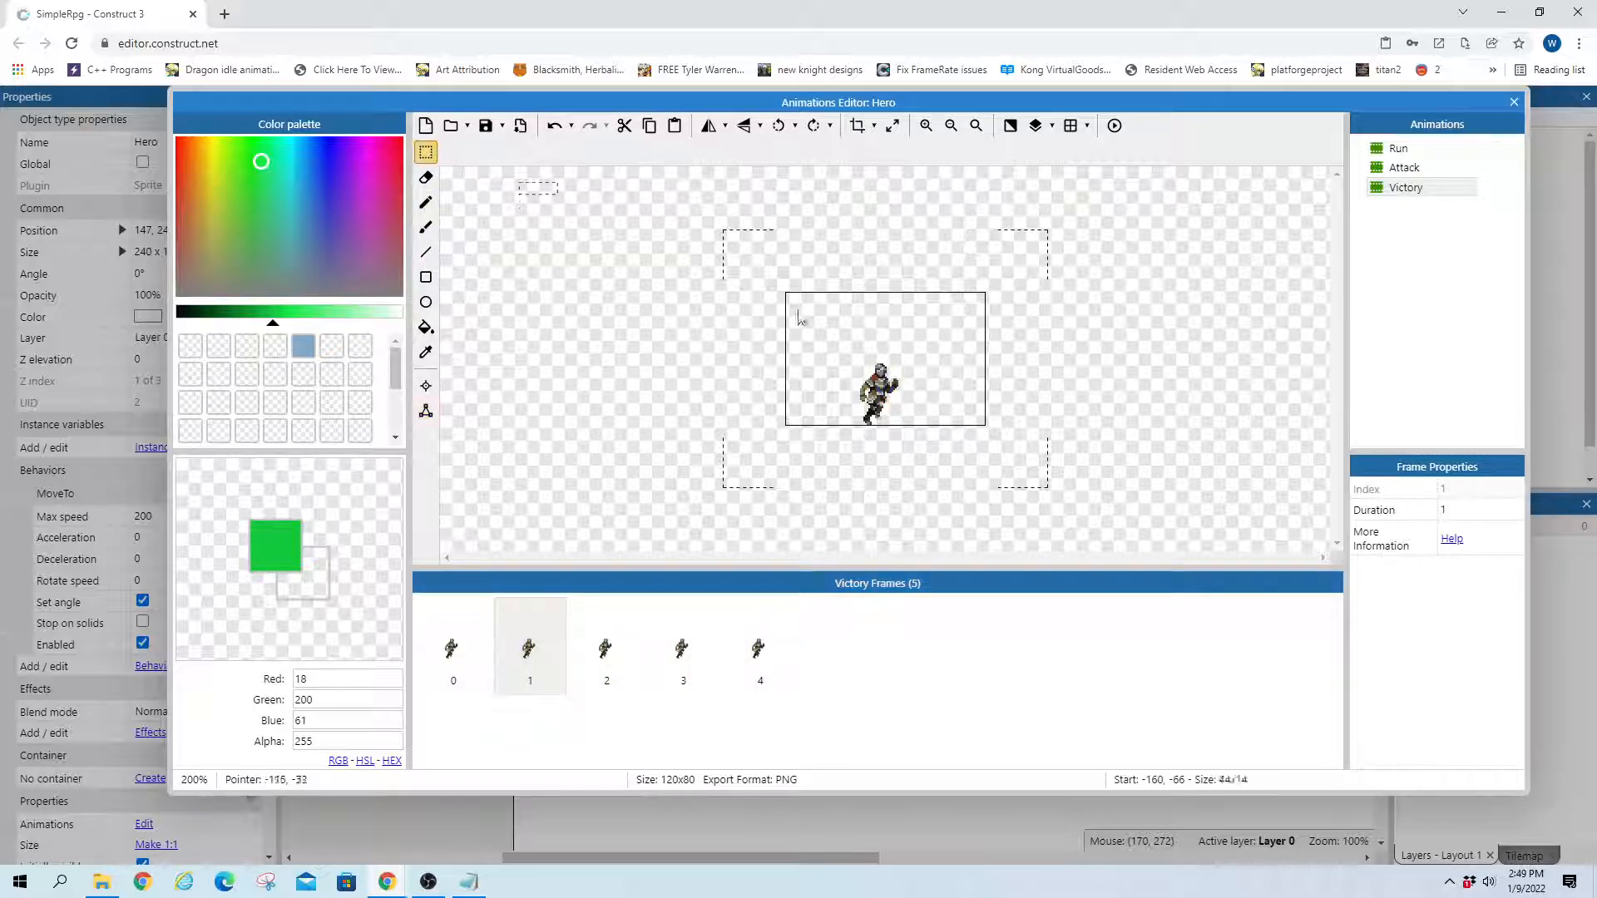
{"action": "left_click_drag", "start_coordinate": [519, 182], "coordinate": [1013, 494]}
{"action": "left_click_drag", "start_coordinate": [899, 400], "coordinate": [900, 388]}
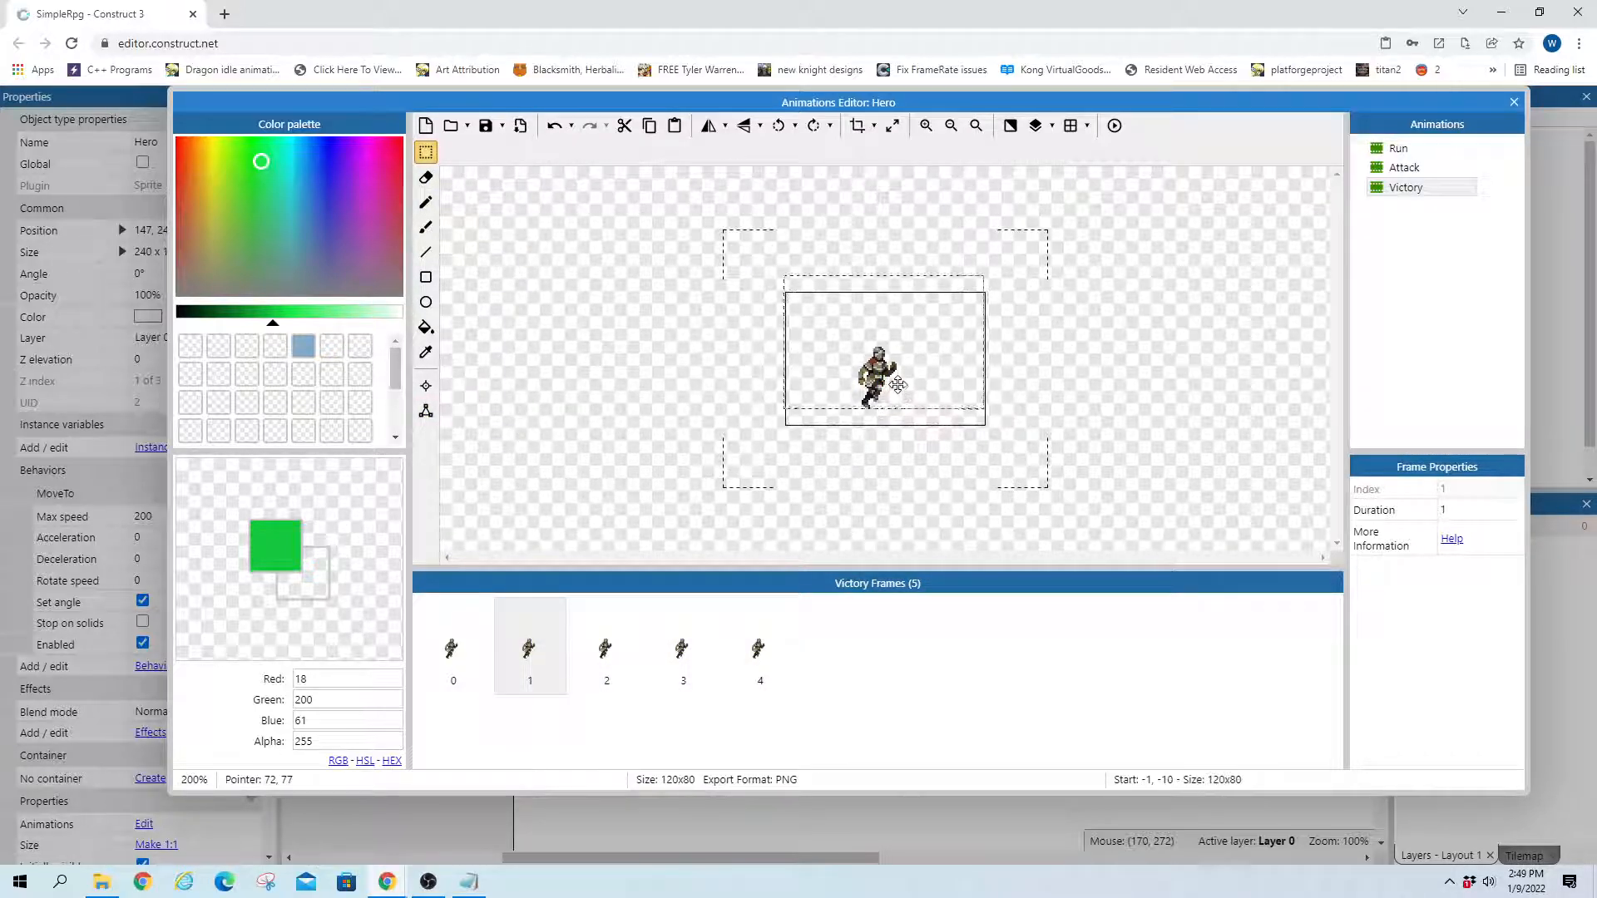
{"action": "left_click", "coordinate": [872, 472]}
Select the hero image in Victory frame 2 and shift it up about 20 px as the jump's peak
{"action": "left_click", "coordinate": [605, 649]}
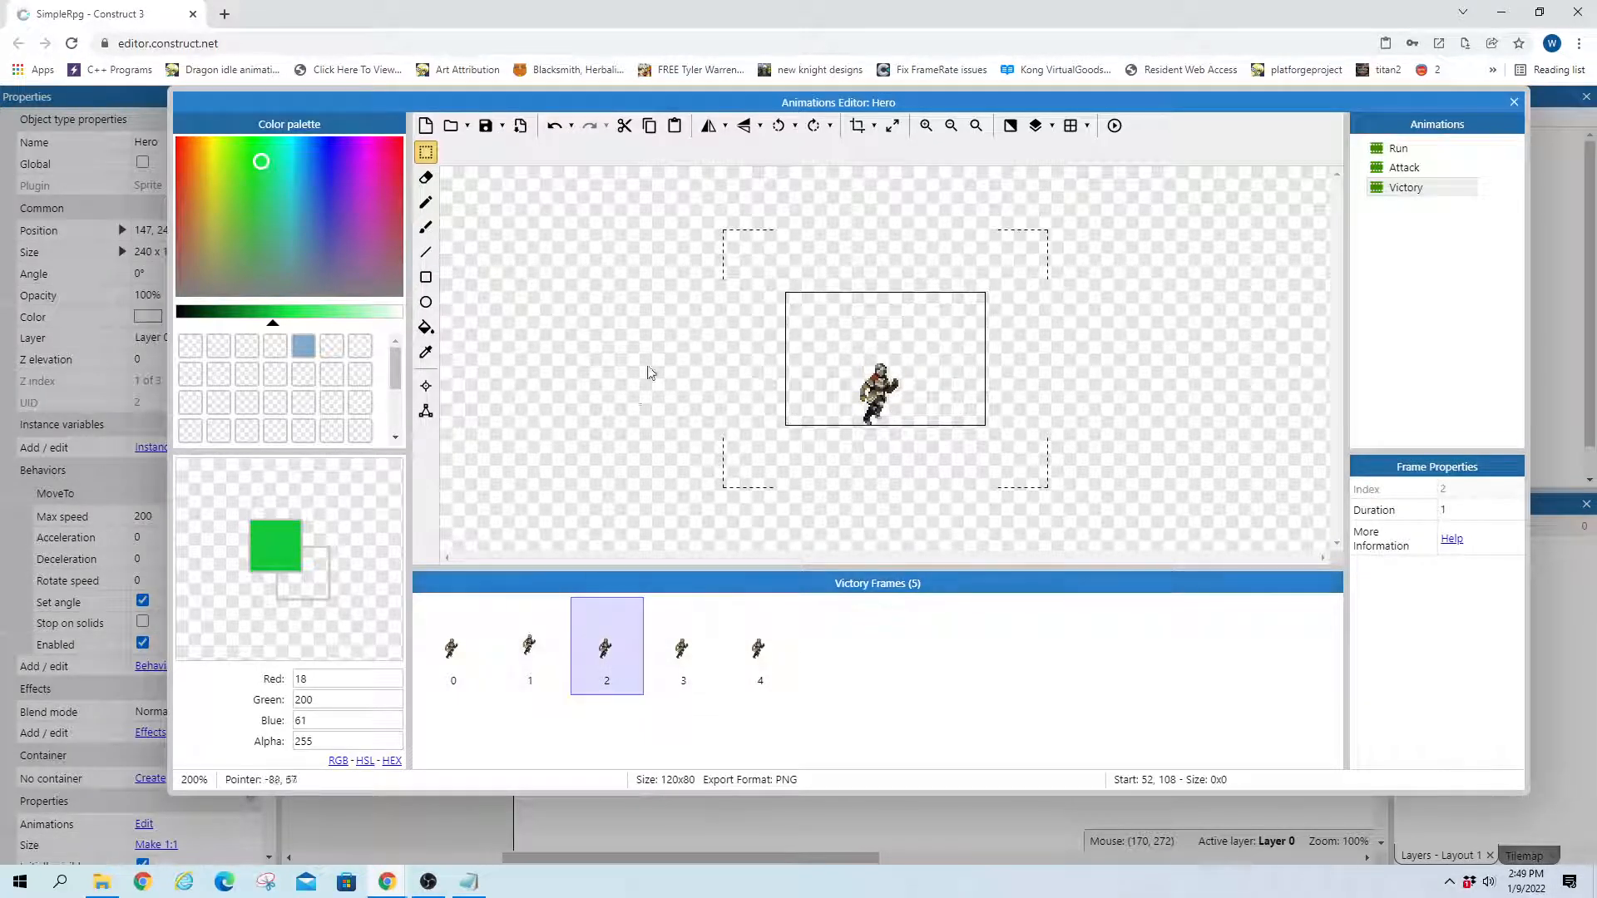
{"action": "left_click", "coordinate": [902, 439]}
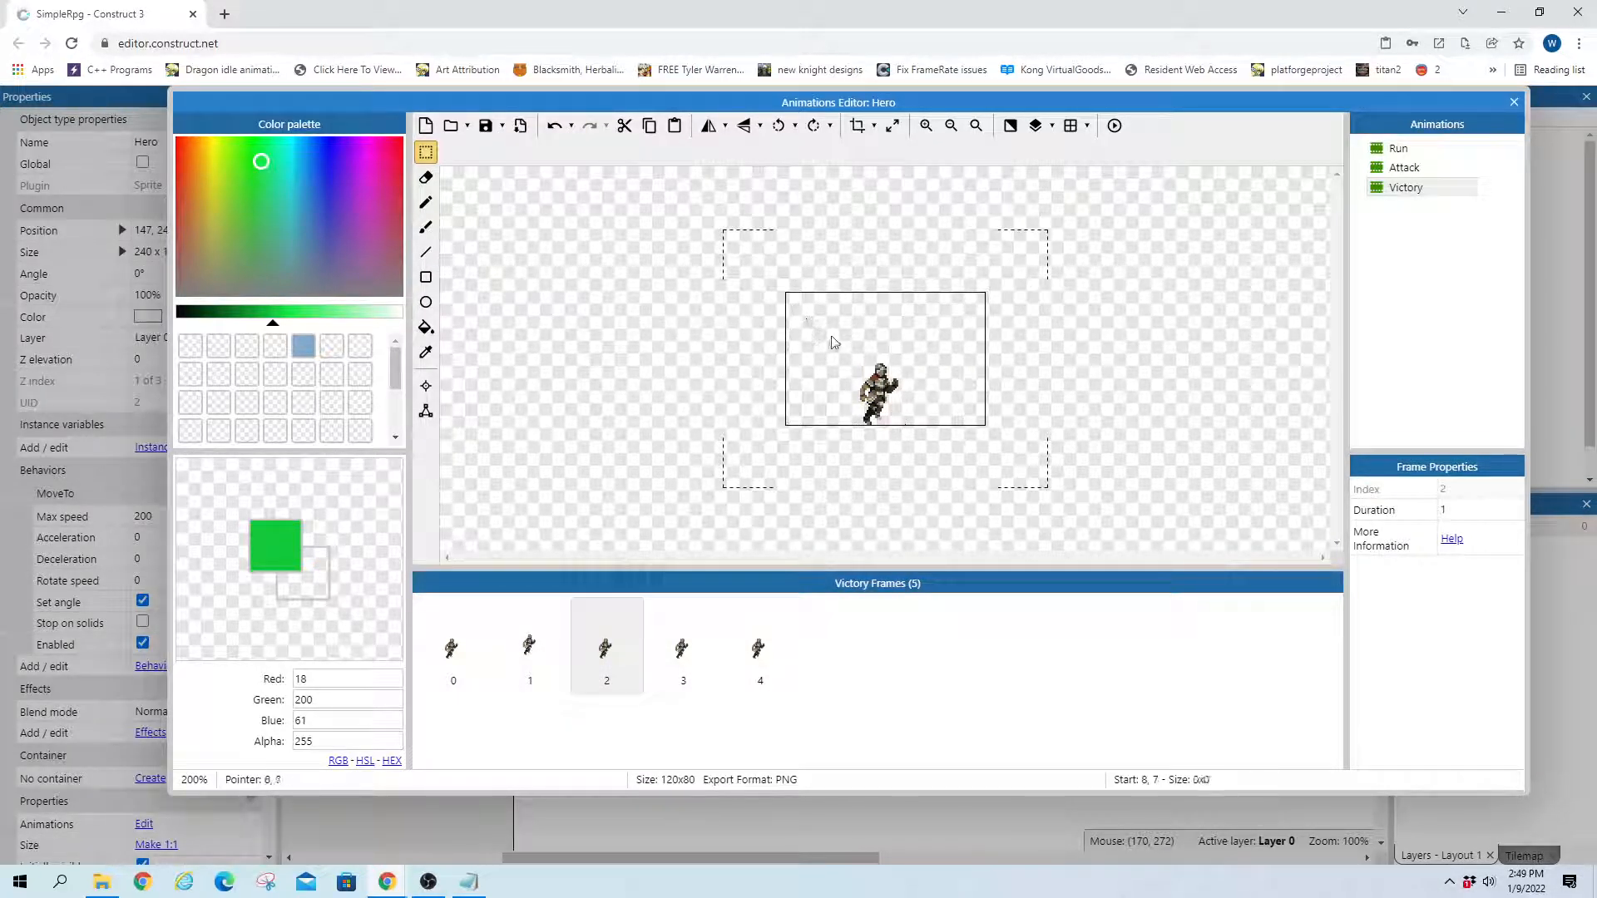
{"action": "left_click_drag", "start_coordinate": [800, 303], "coordinate": [987, 425]}
{"action": "left_click_drag", "start_coordinate": [882, 385], "coordinate": [883, 358]}
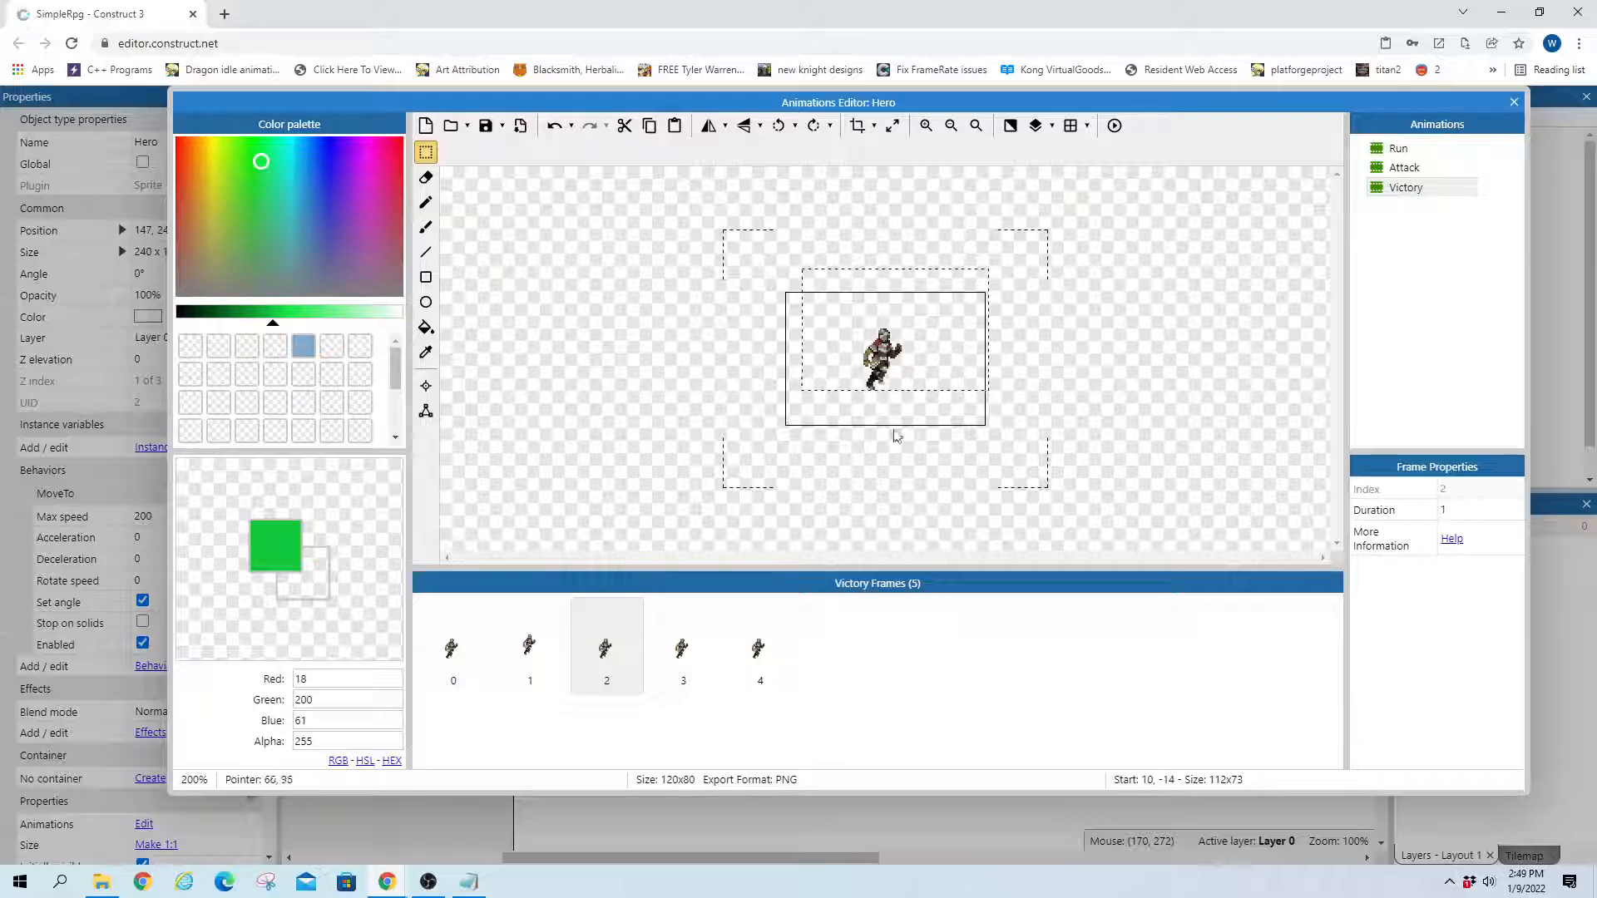
{"action": "left_click", "coordinate": [735, 368]}
Shift the hero up in Victory frame 3 to a height between frames 1 and 2, and in frame 4 by only a few pixels
{"action": "left_click", "coordinate": [684, 655]}
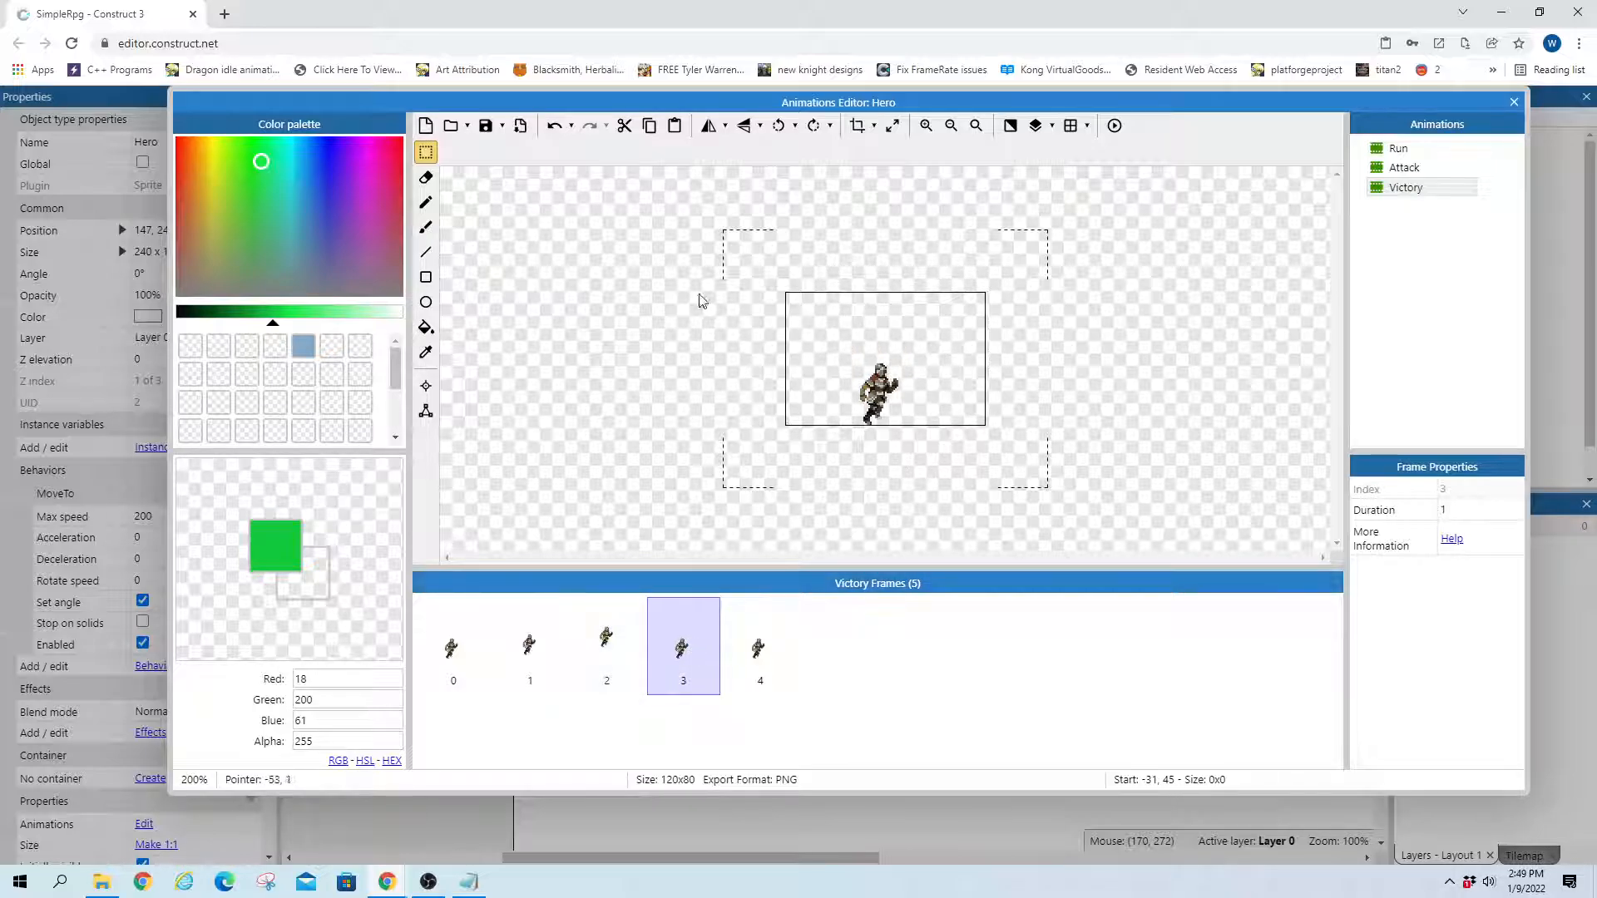
{"action": "left_click_drag", "start_coordinate": [699, 295], "coordinate": [1007, 484]}
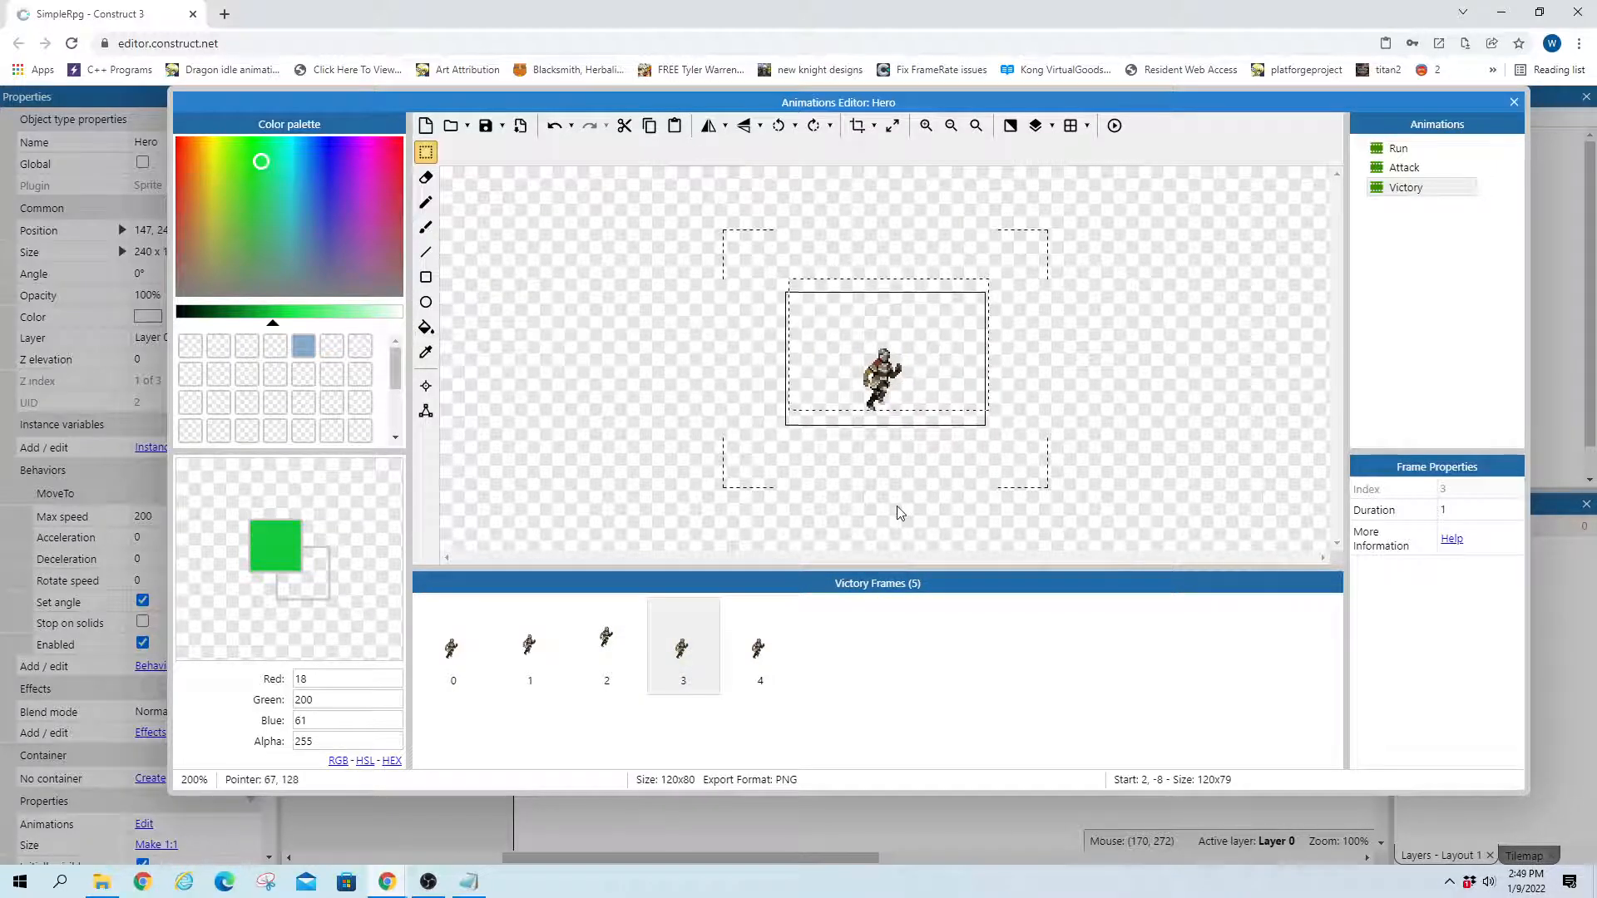
{"action": "left_click", "coordinate": [797, 456]}
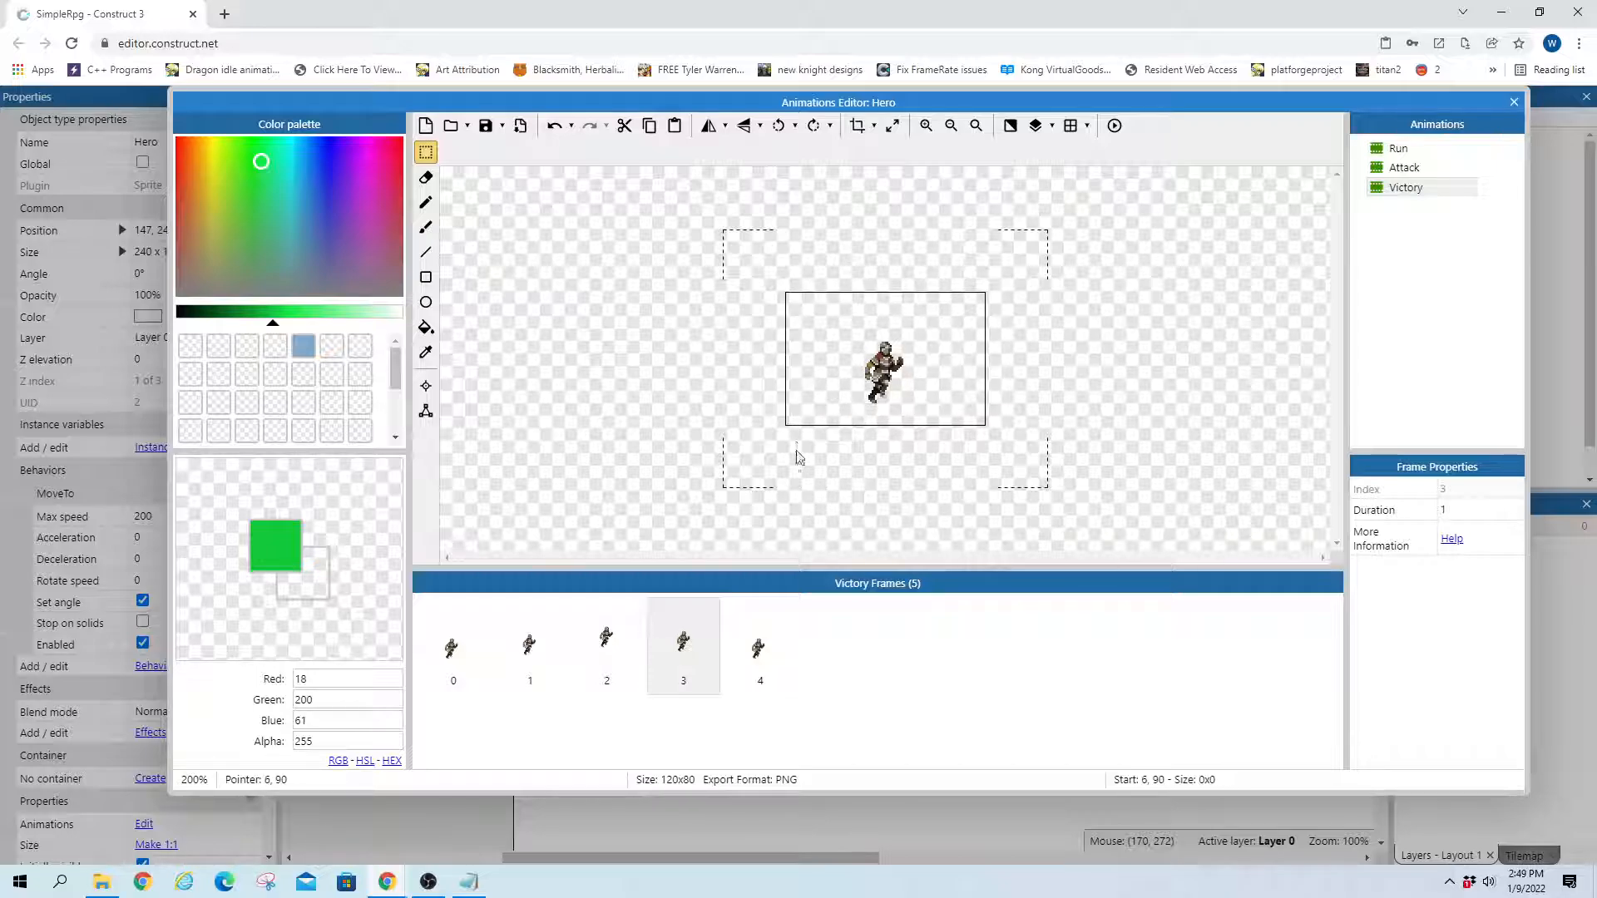
{"action": "left_click", "coordinate": [764, 665]}
{"action": "left_click_drag", "start_coordinate": [756, 277], "coordinate": [1017, 464]}
{"action": "left_click_drag", "start_coordinate": [865, 422], "coordinate": [865, 415]}
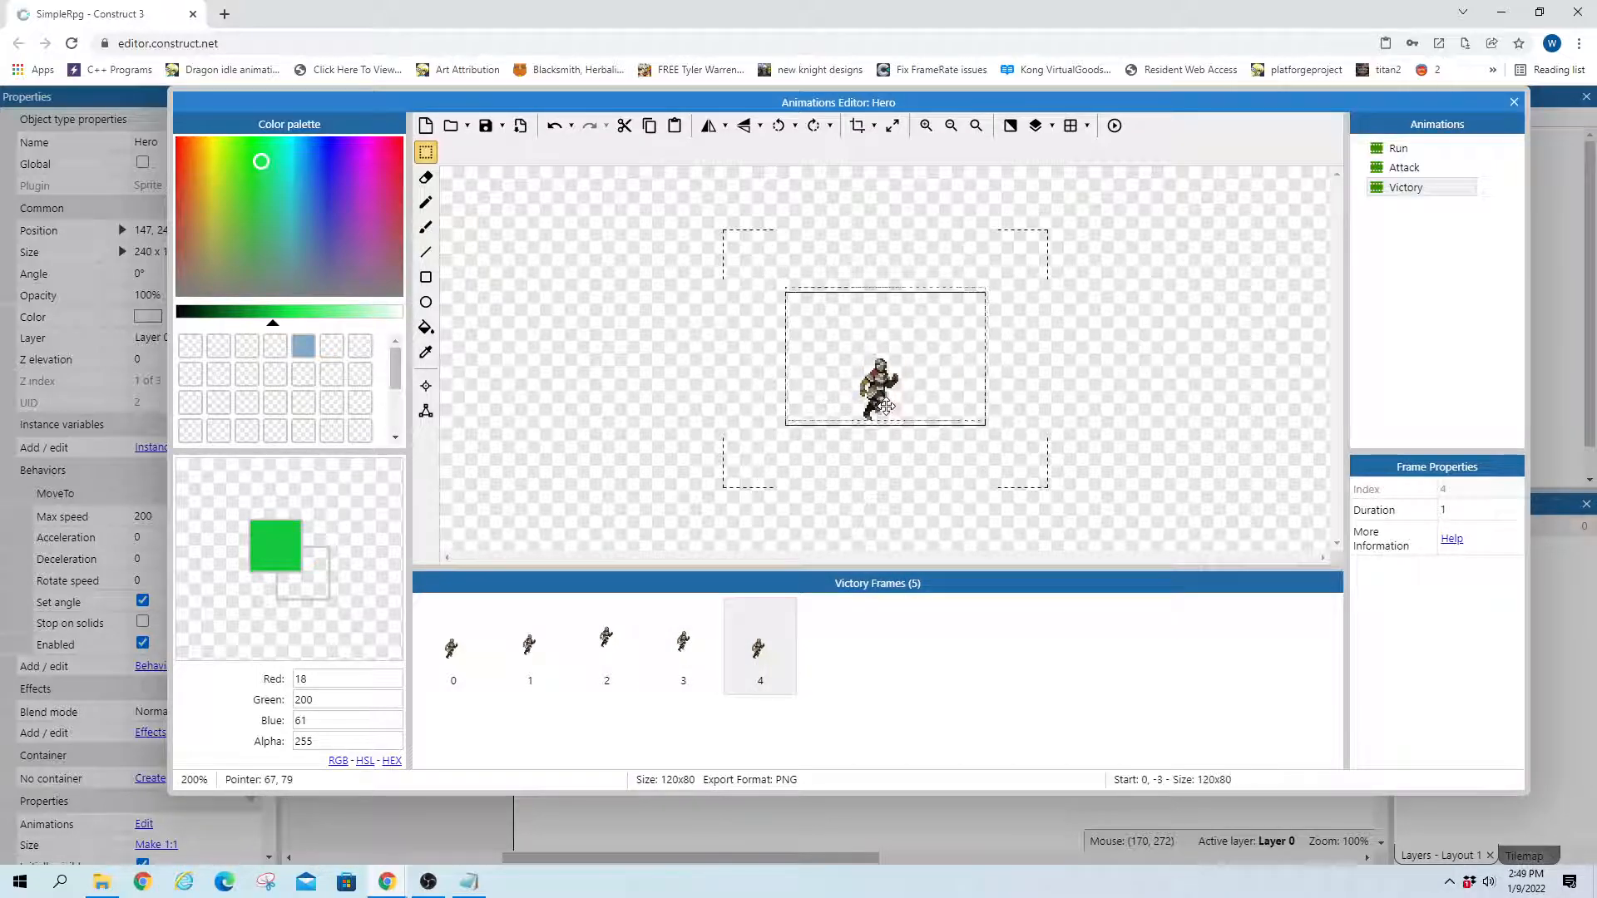
{"action": "left_click", "coordinate": [870, 477]}
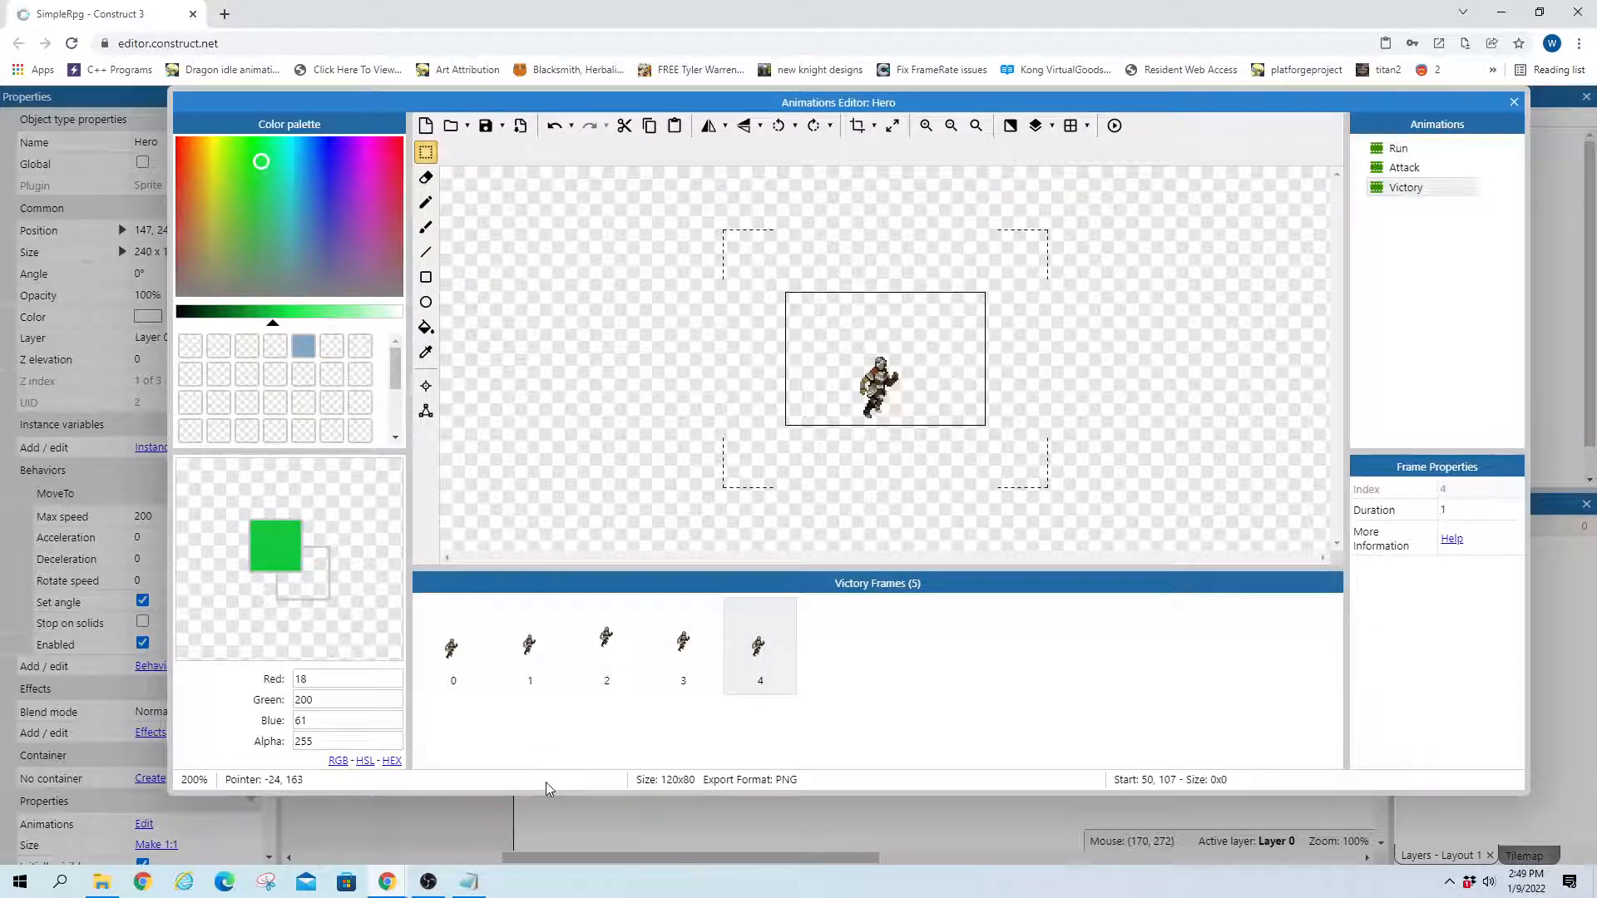
Duplicate frame 0 of the Victory animation
{"action": "left_click", "coordinate": [456, 665]}
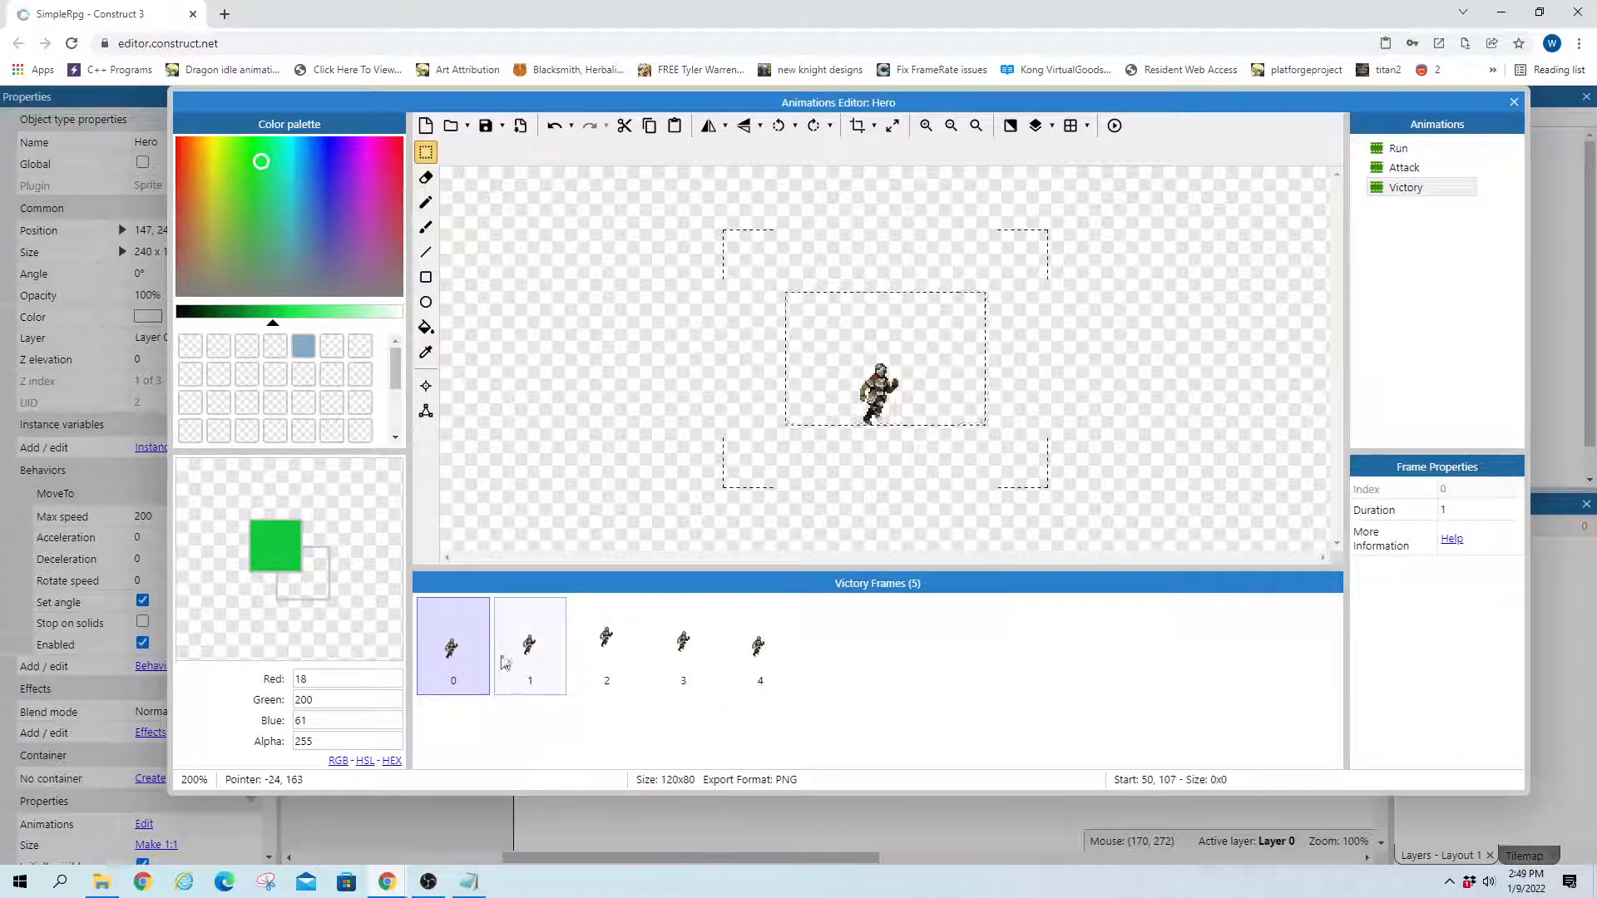
{"action": "right_click", "coordinate": [451, 662]}
{"action": "left_click", "coordinate": [492, 682]}
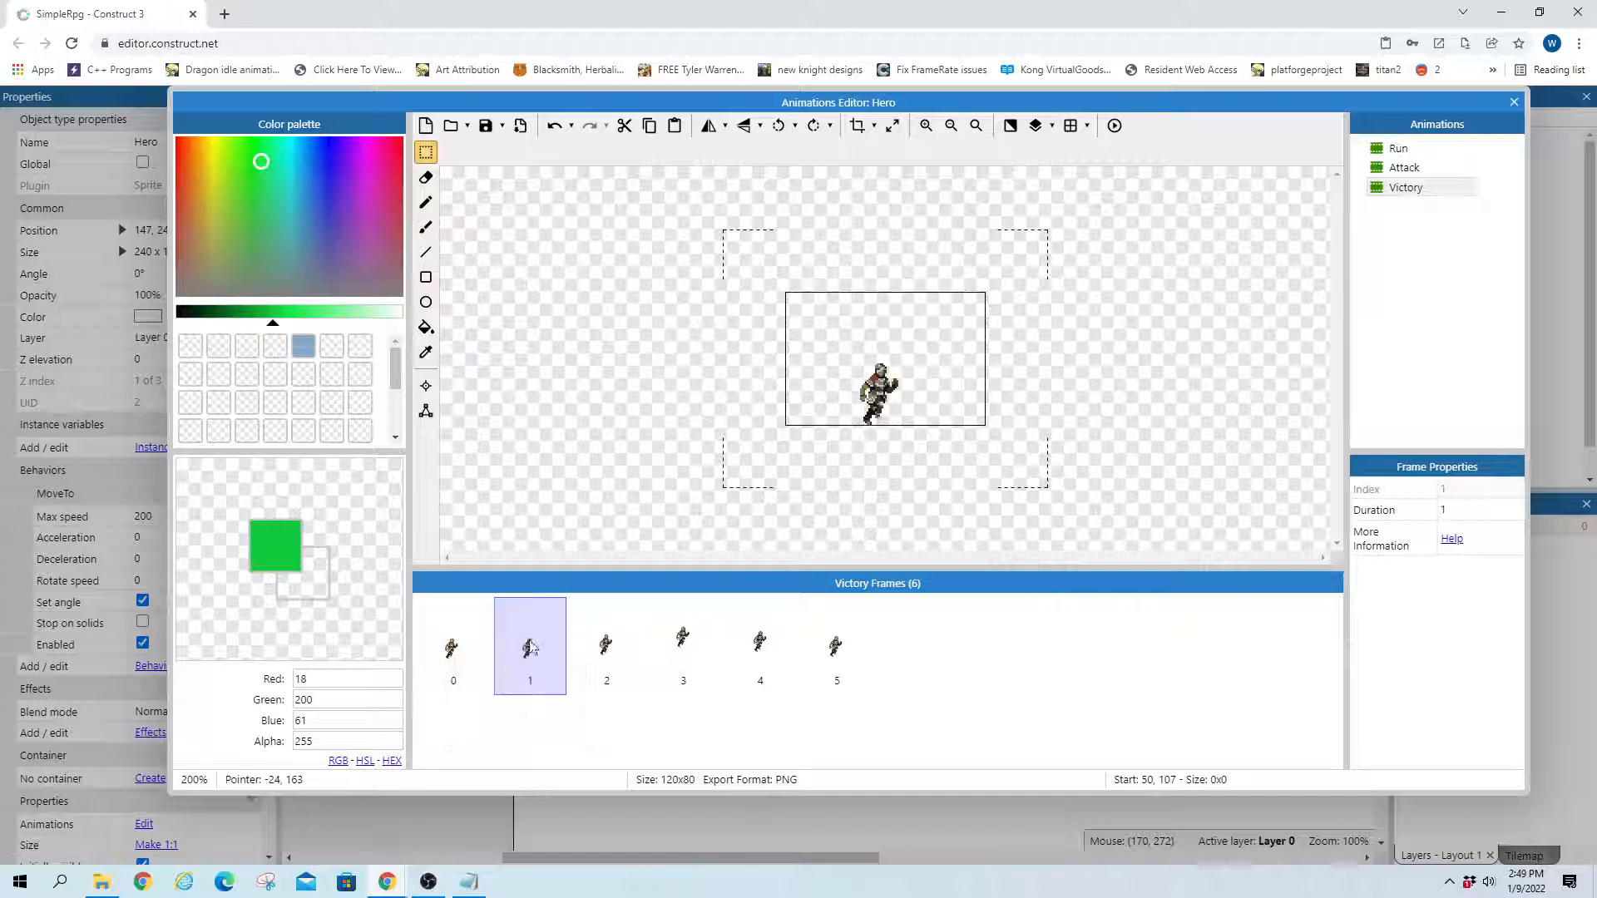
Move the duplicated frame to the end of the Victory animation as frame 5 and close the Hero's Animations Editor
{"action": "left_click_drag", "start_coordinate": [528, 653], "coordinate": [861, 662]}
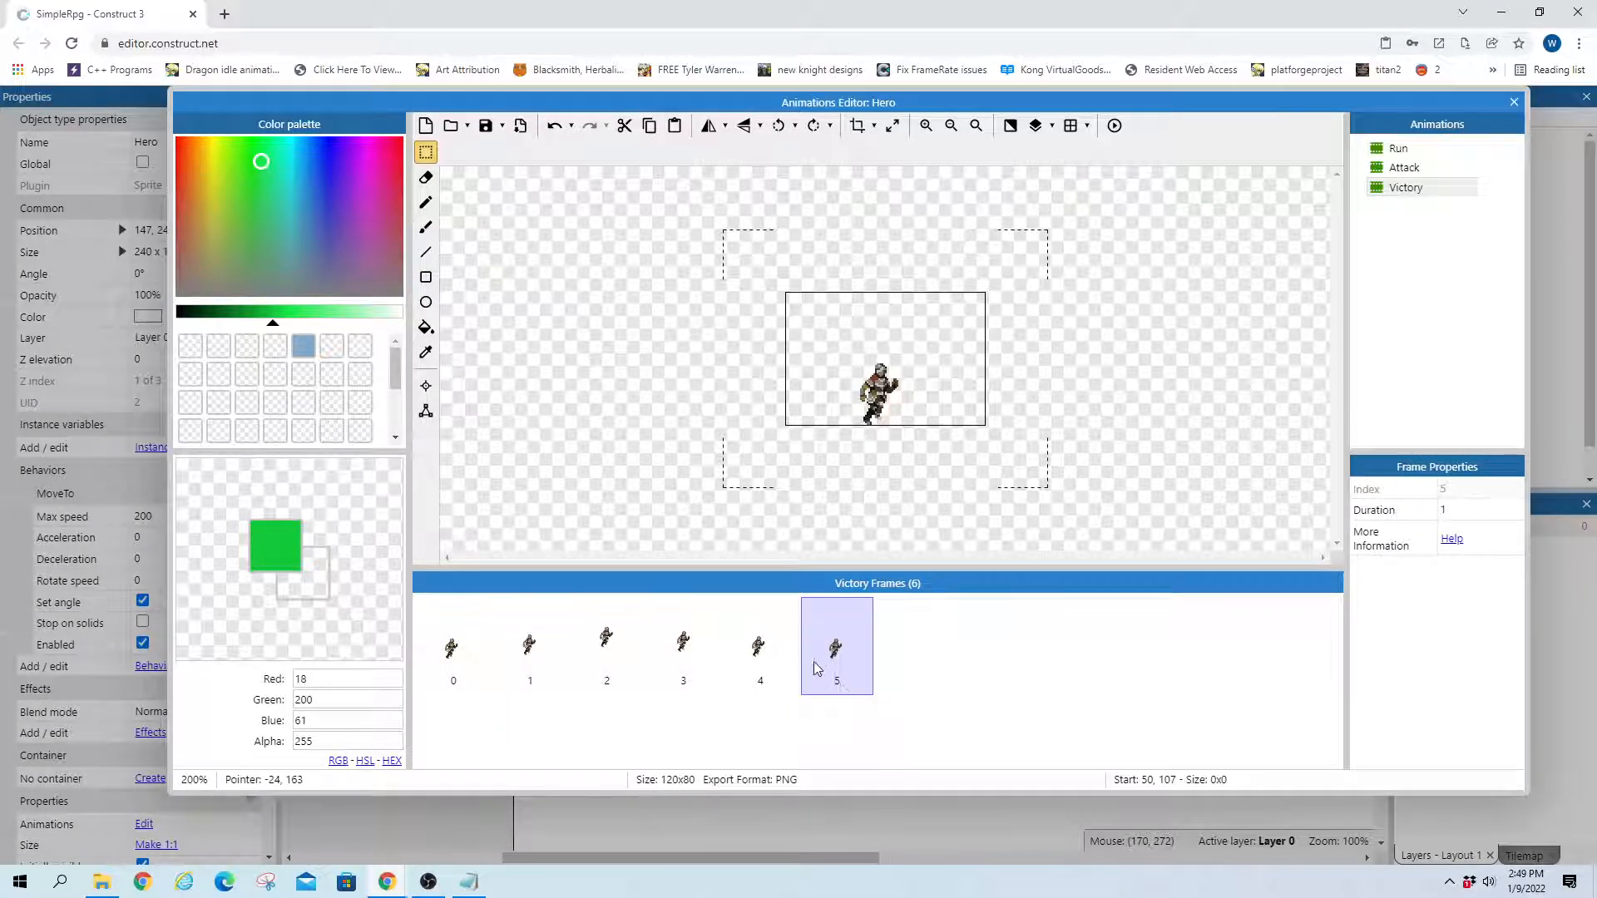
{"action": "left_click", "coordinate": [1399, 168]}
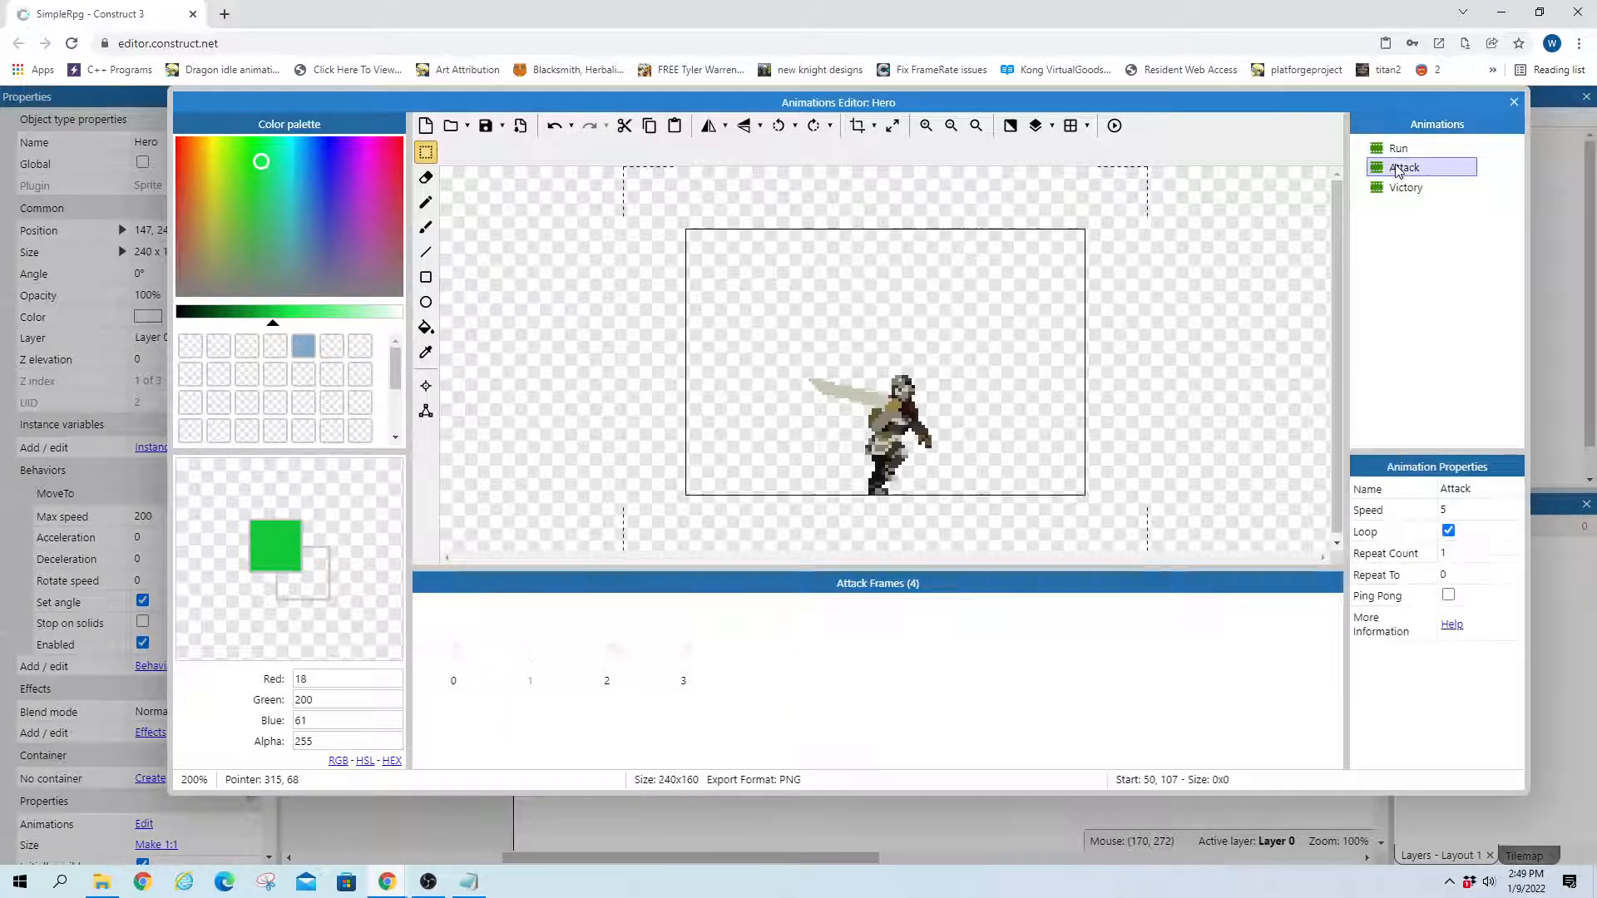
{"action": "left_click", "coordinate": [1402, 150]}
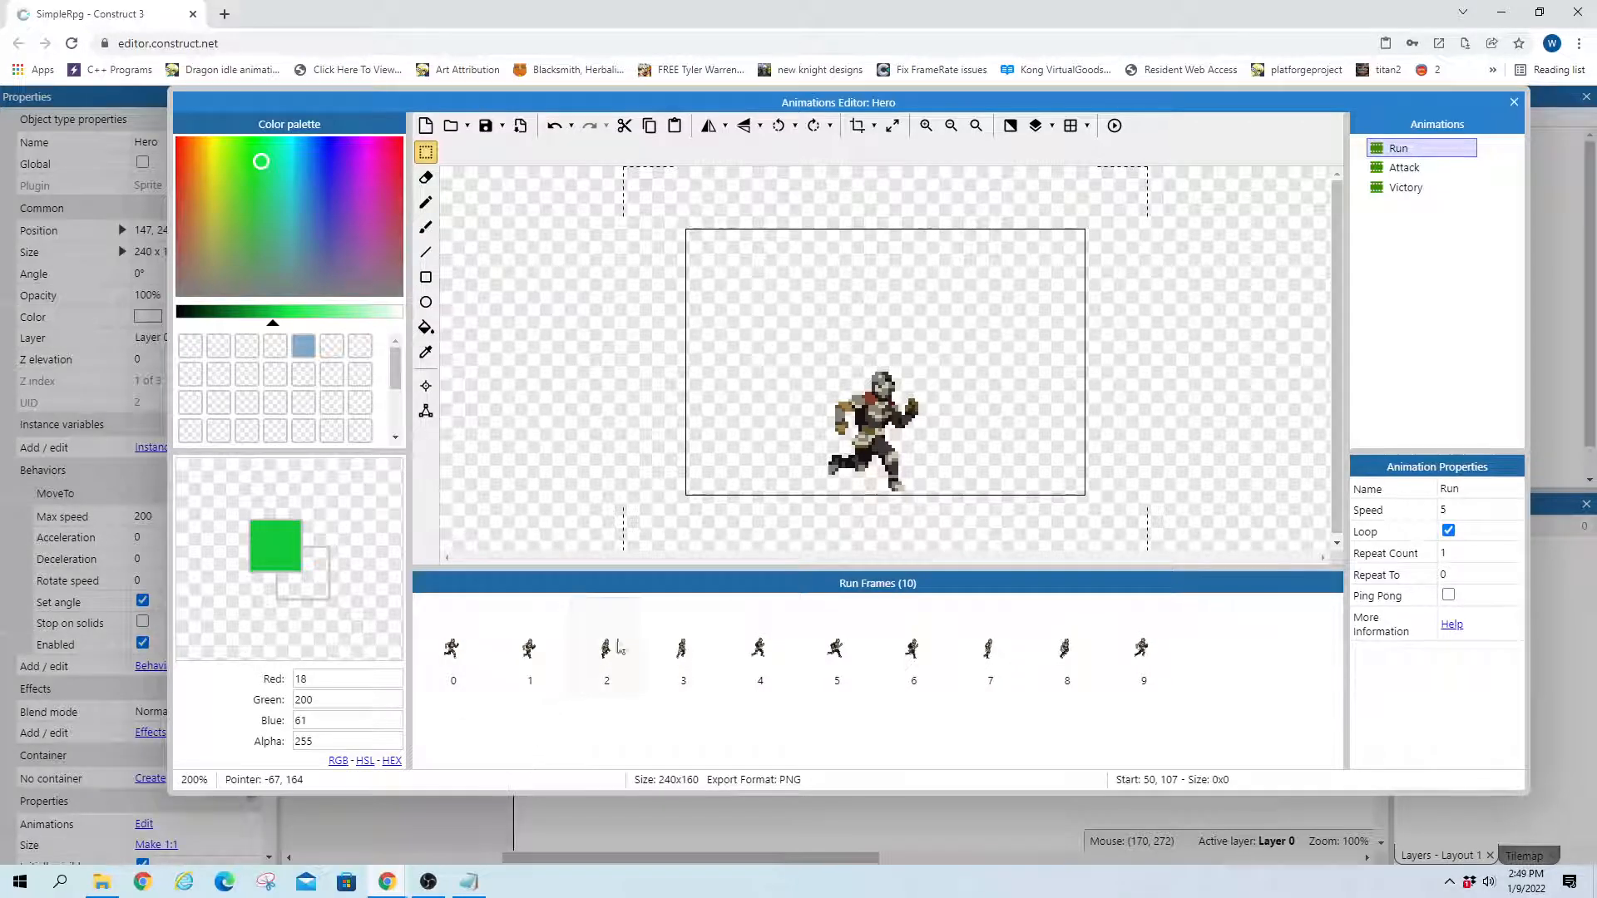
{"action": "left_click", "coordinate": [680, 651]}
{"action": "left_click", "coordinate": [1406, 188]}
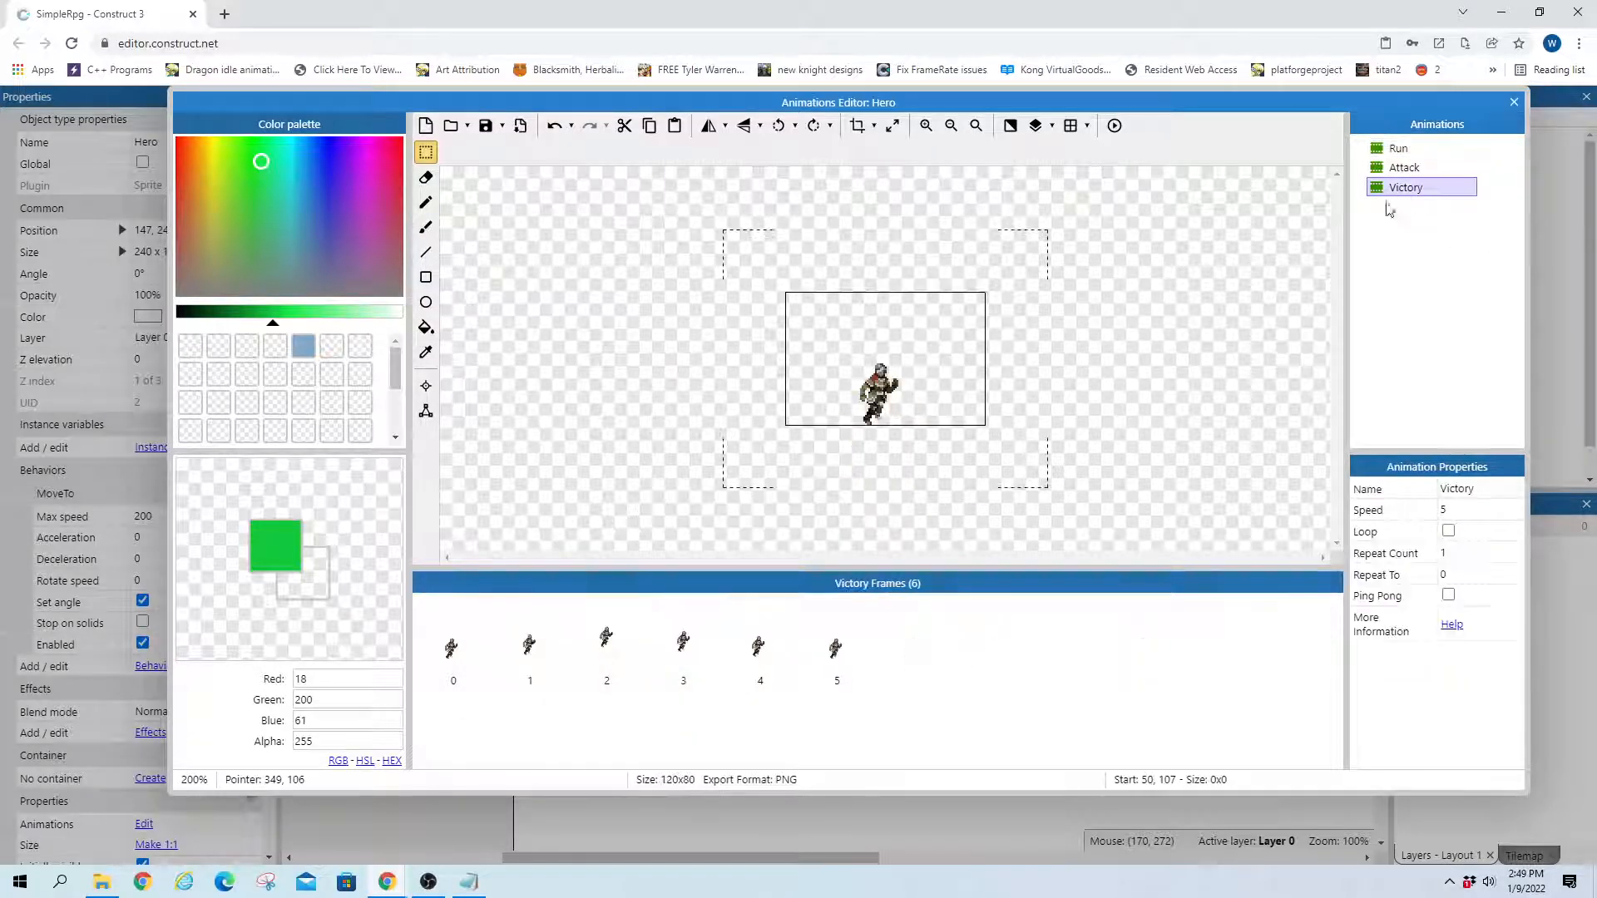
{"action": "left_click", "coordinate": [841, 644]}
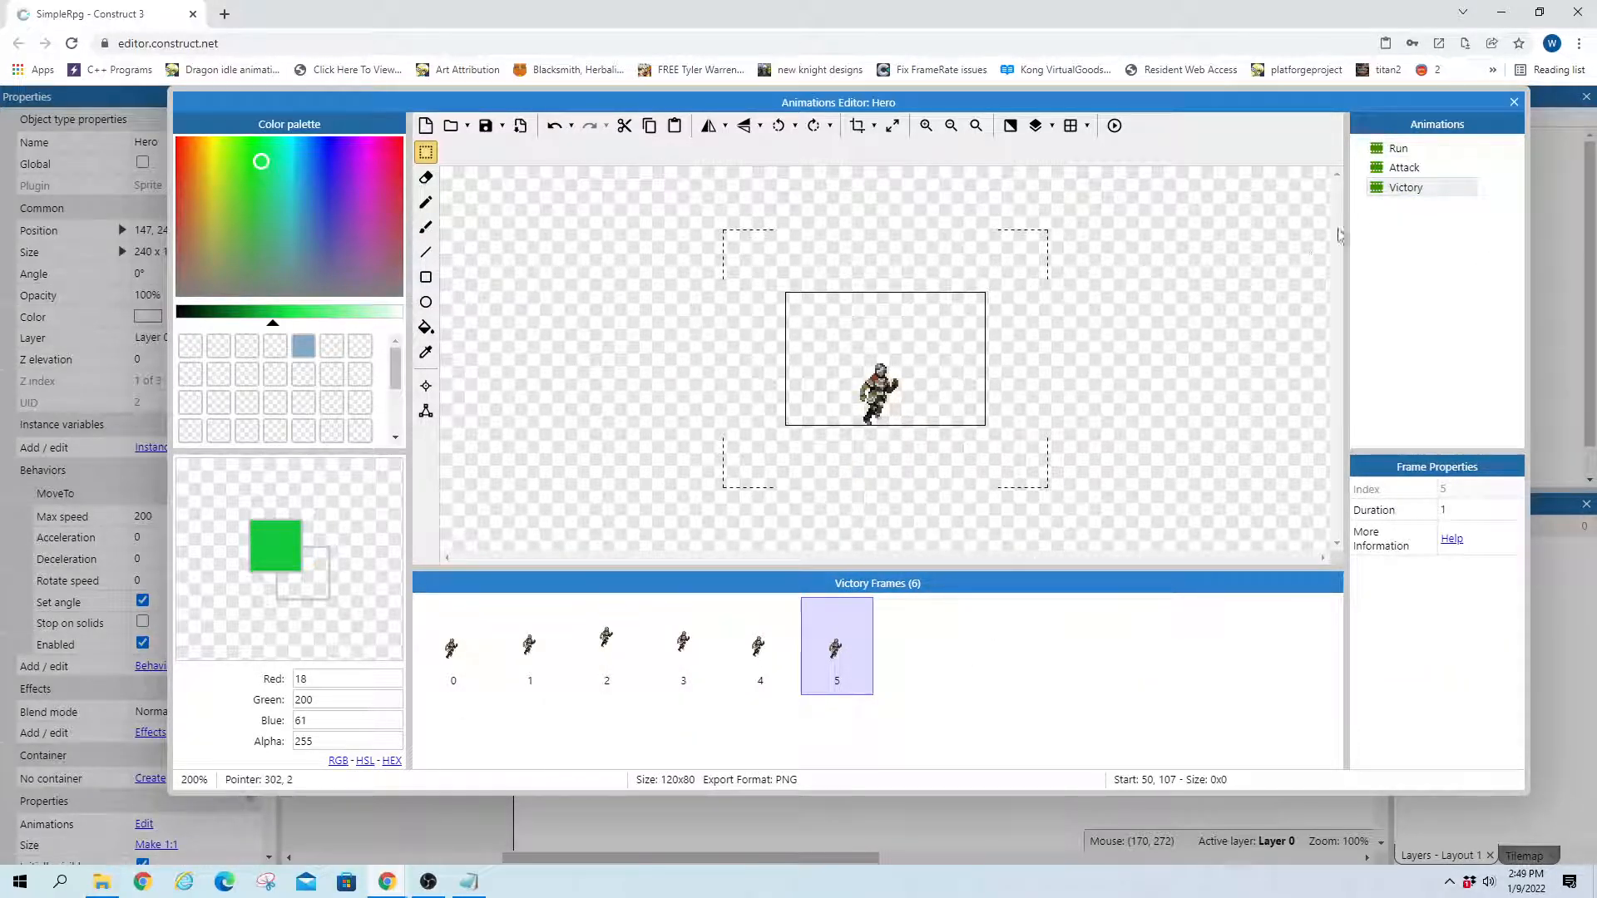
{"action": "left_click", "coordinate": [1400, 193]}
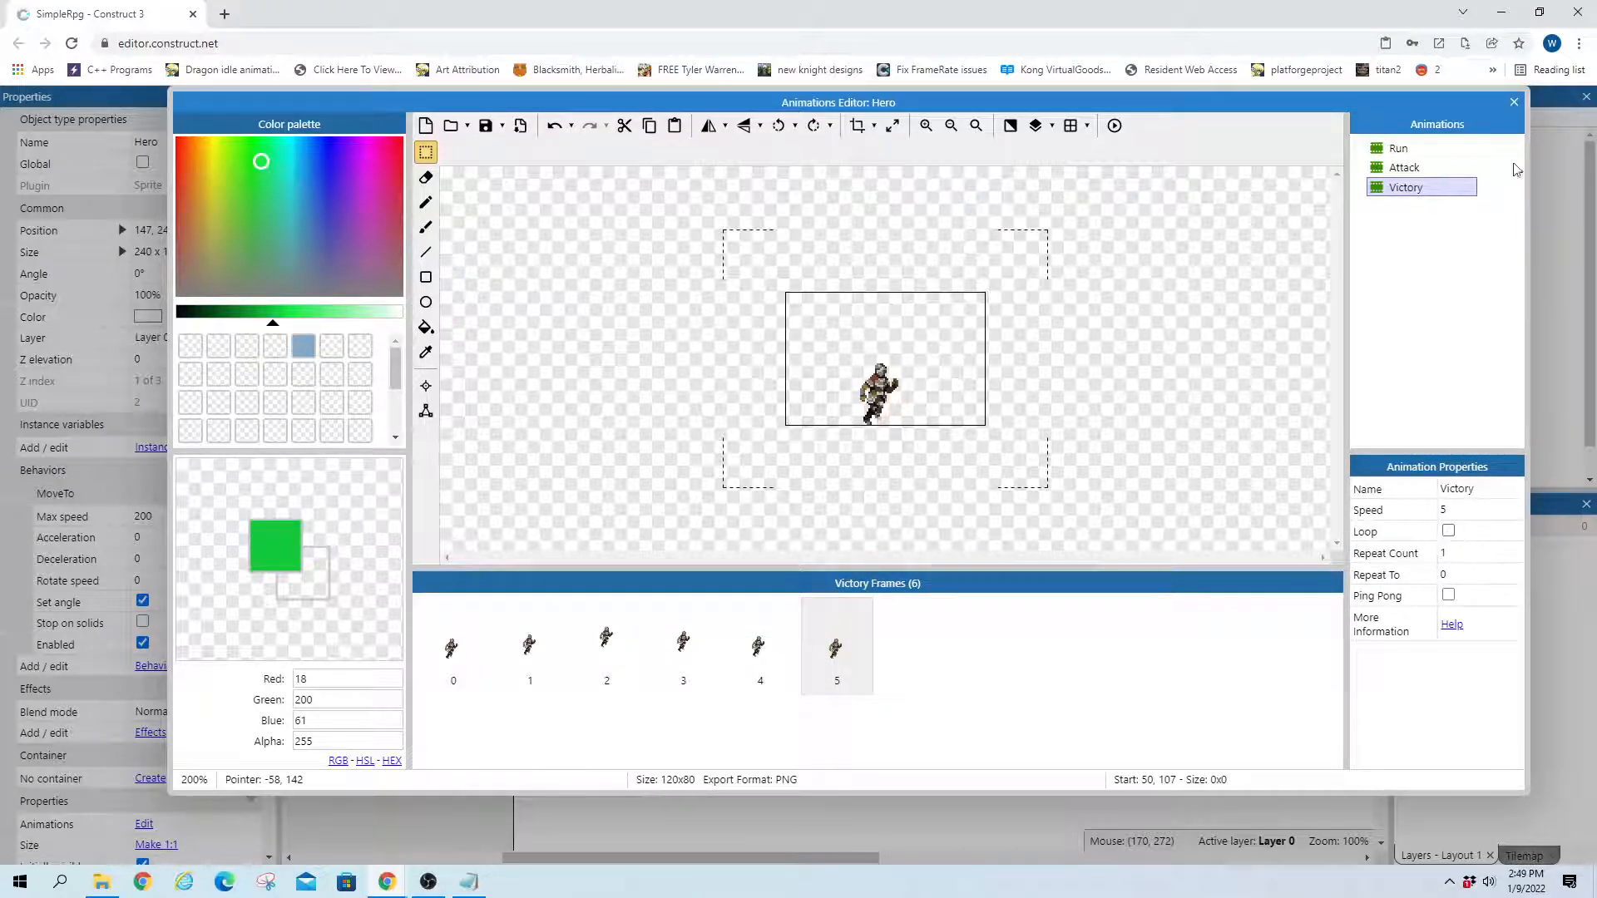
{"action": "left_click", "coordinate": [1514, 103]}
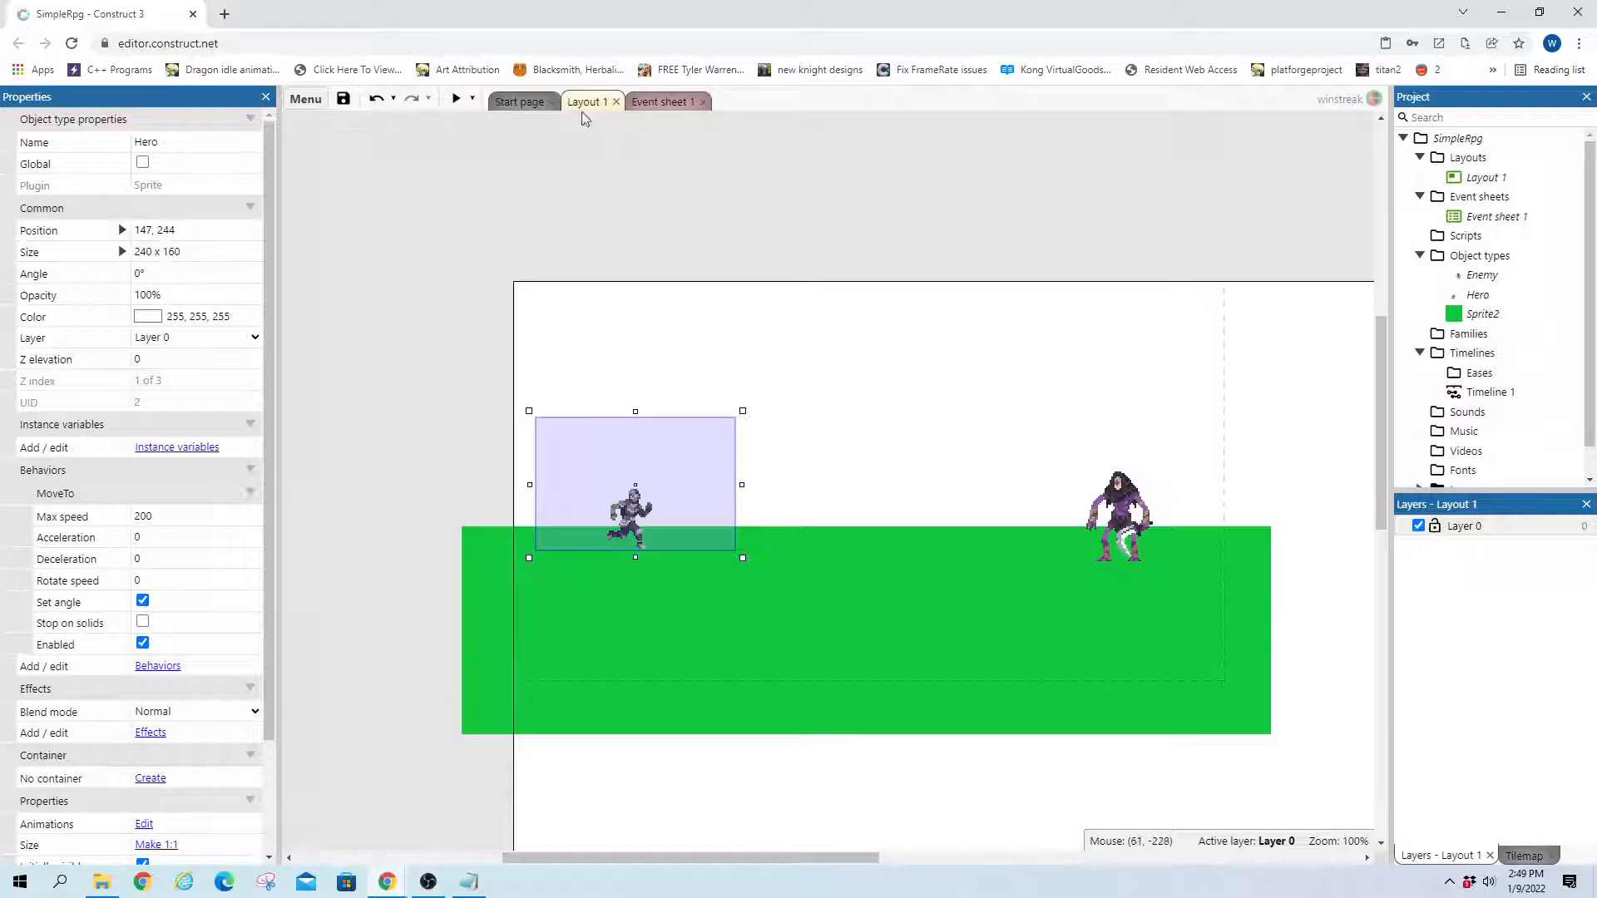
Add a Hero action to the EnemyDeath ≥ 3 event that sets the animation to "Victory" from the beginning, and preview the game
{"action": "left_click", "coordinate": [670, 100]}
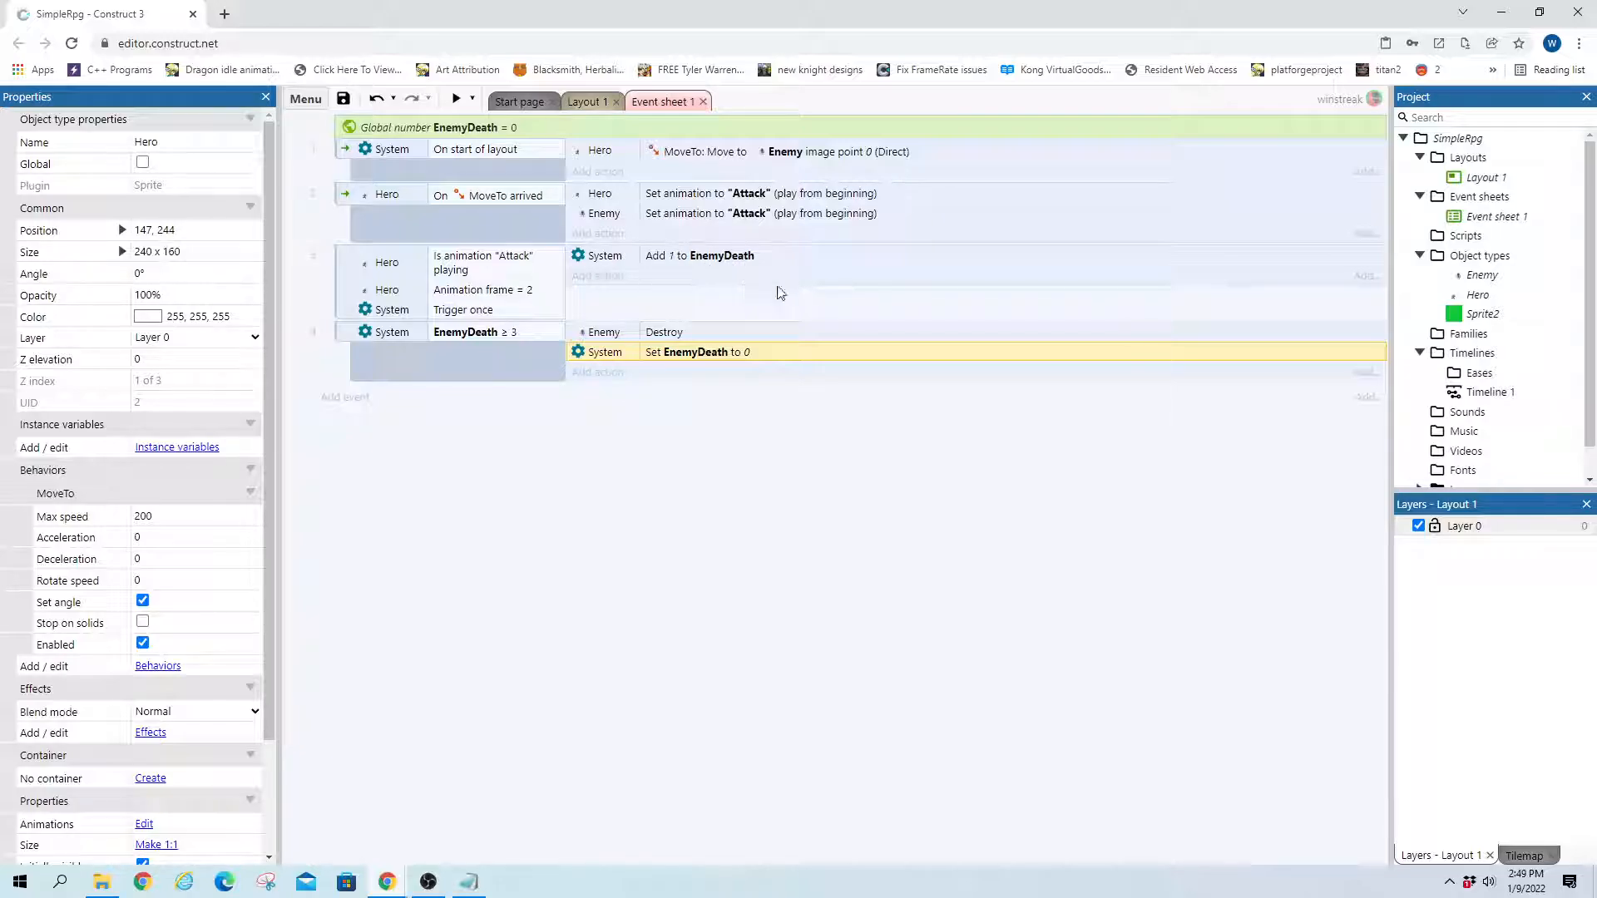
{"action": "left_click", "coordinate": [606, 370]}
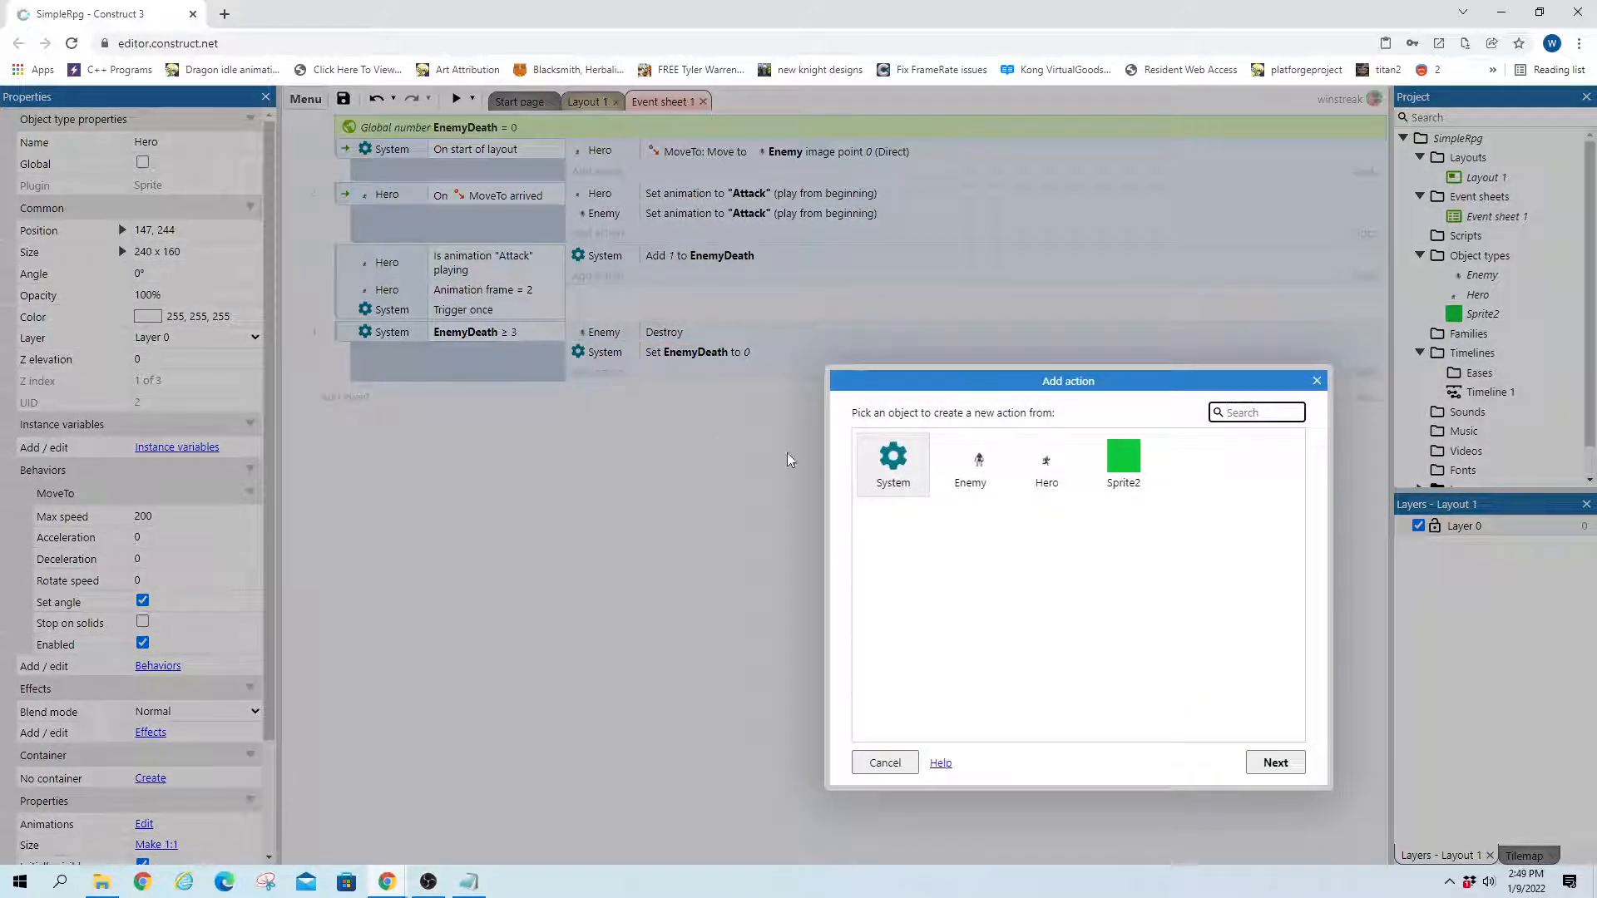
{"action": "double_click", "coordinate": [1077, 460]}
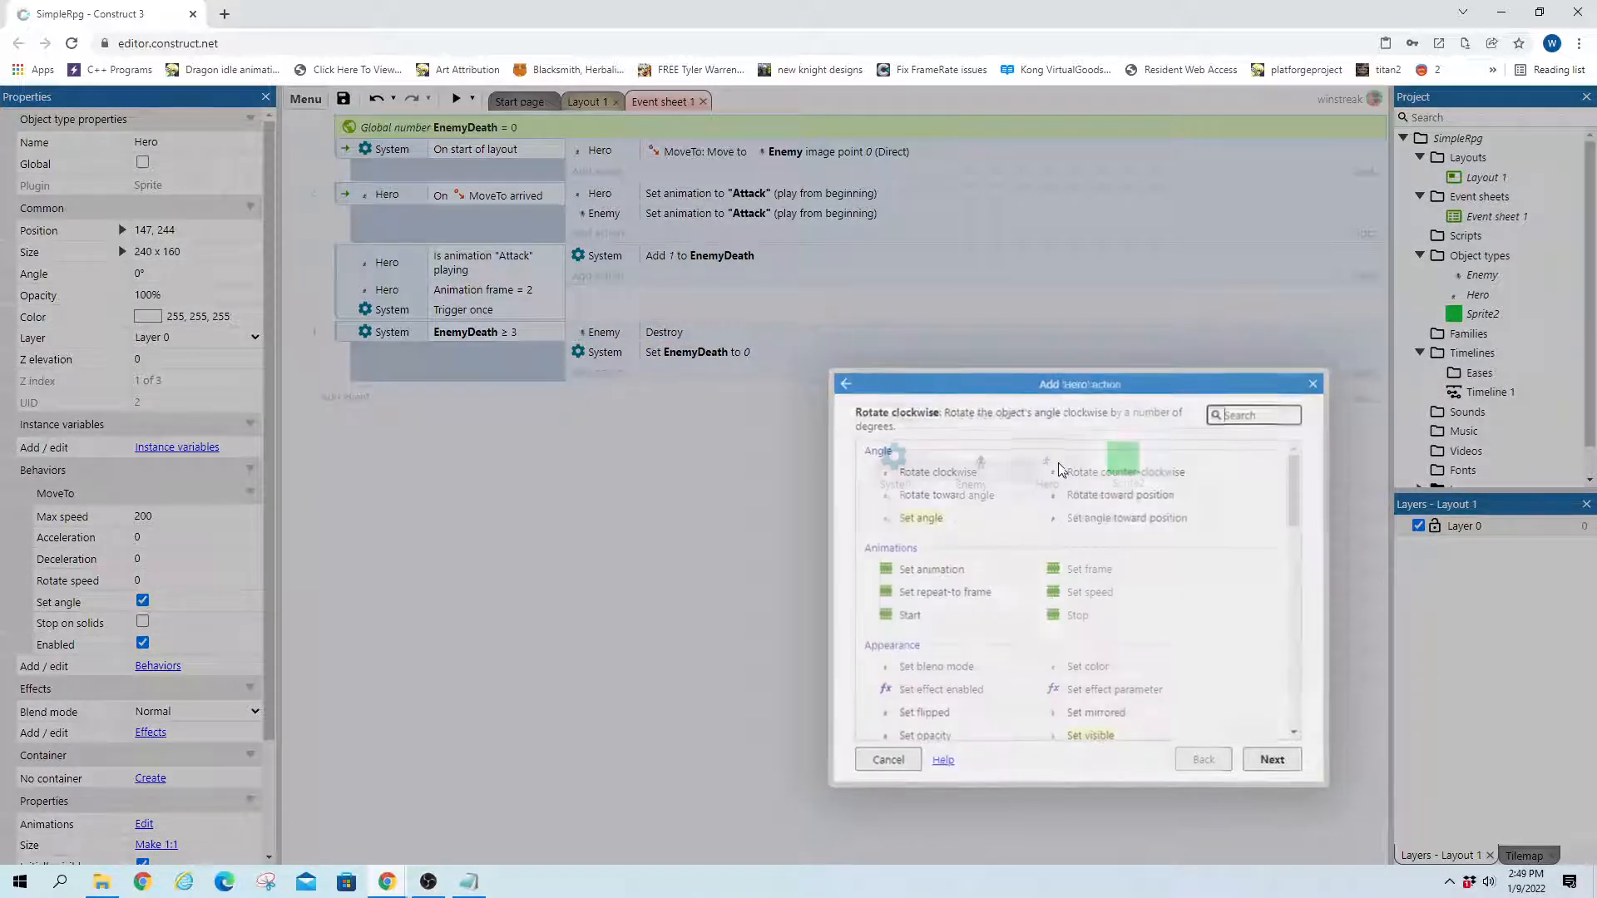
{"action": "left_click", "coordinate": [927, 572]}
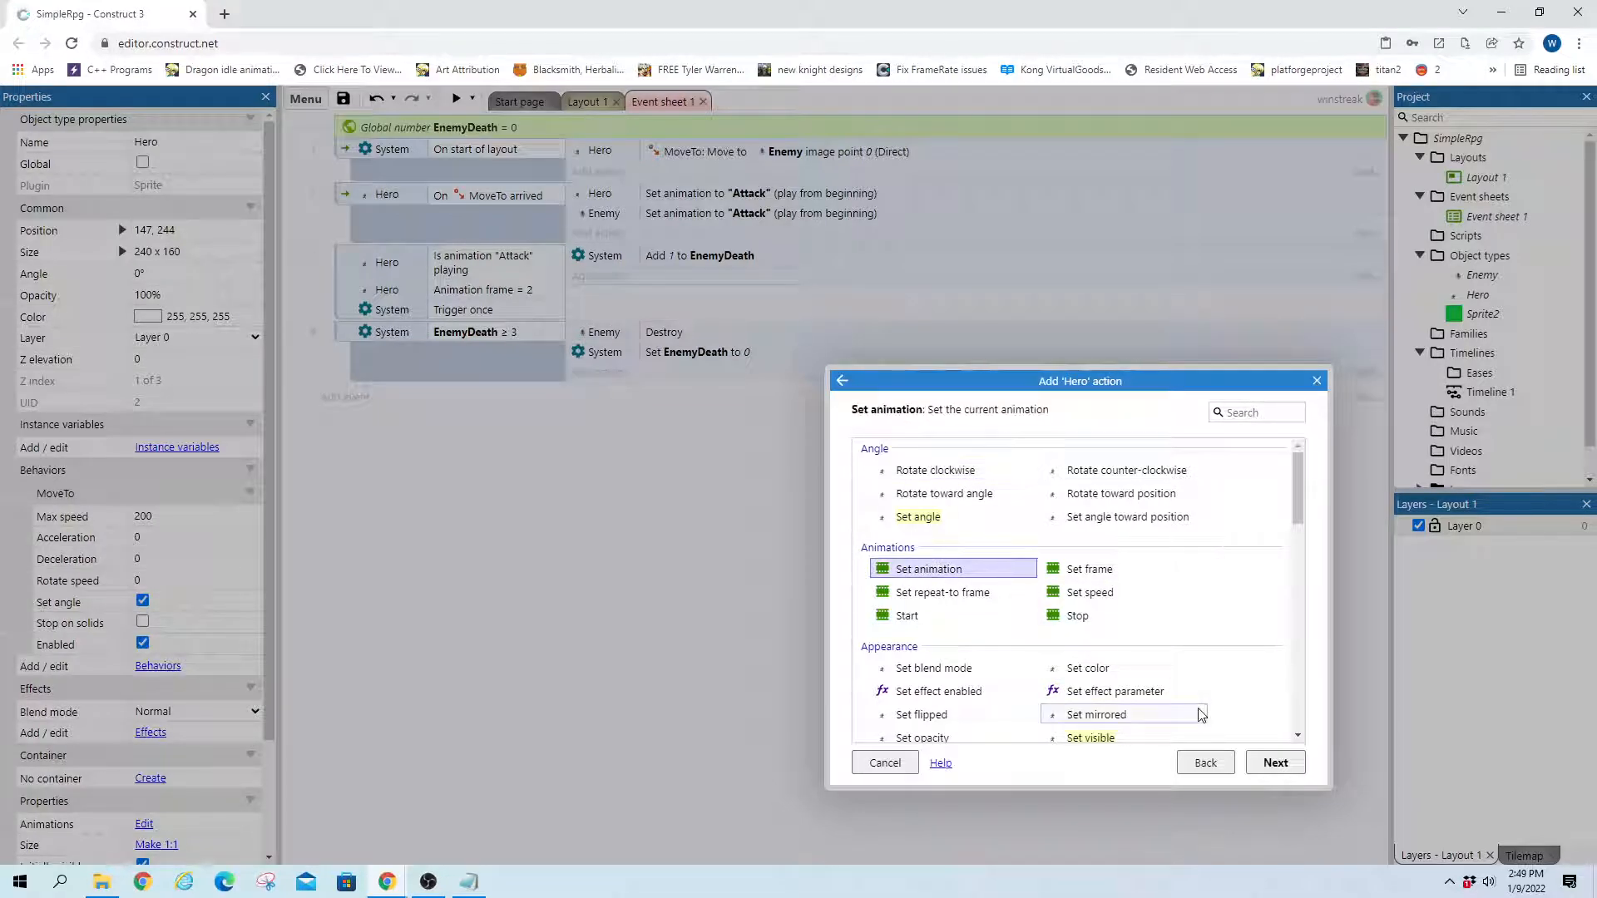
{"action": "left_click", "coordinate": [1274, 762]}
{"action": "type", "text": "\""}
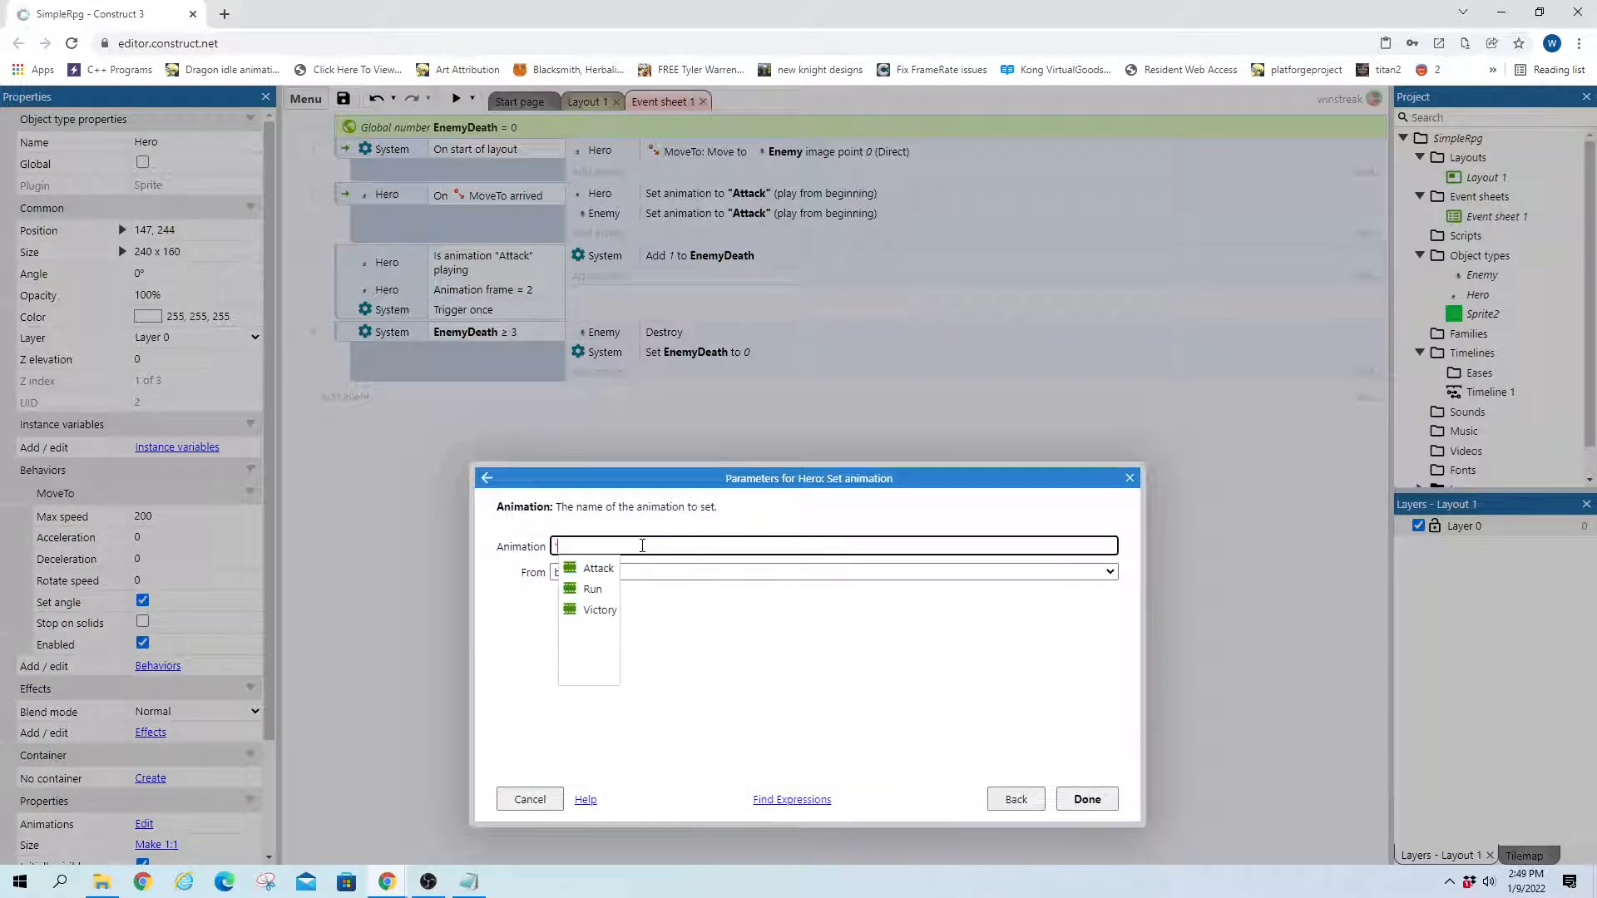
{"action": "key", "text": "Down"}
{"action": "key", "text": "Down"}
{"action": "key", "text": "Down"}
{"action": "key", "text": "Return"}
{"action": "key", "text": "Return"}
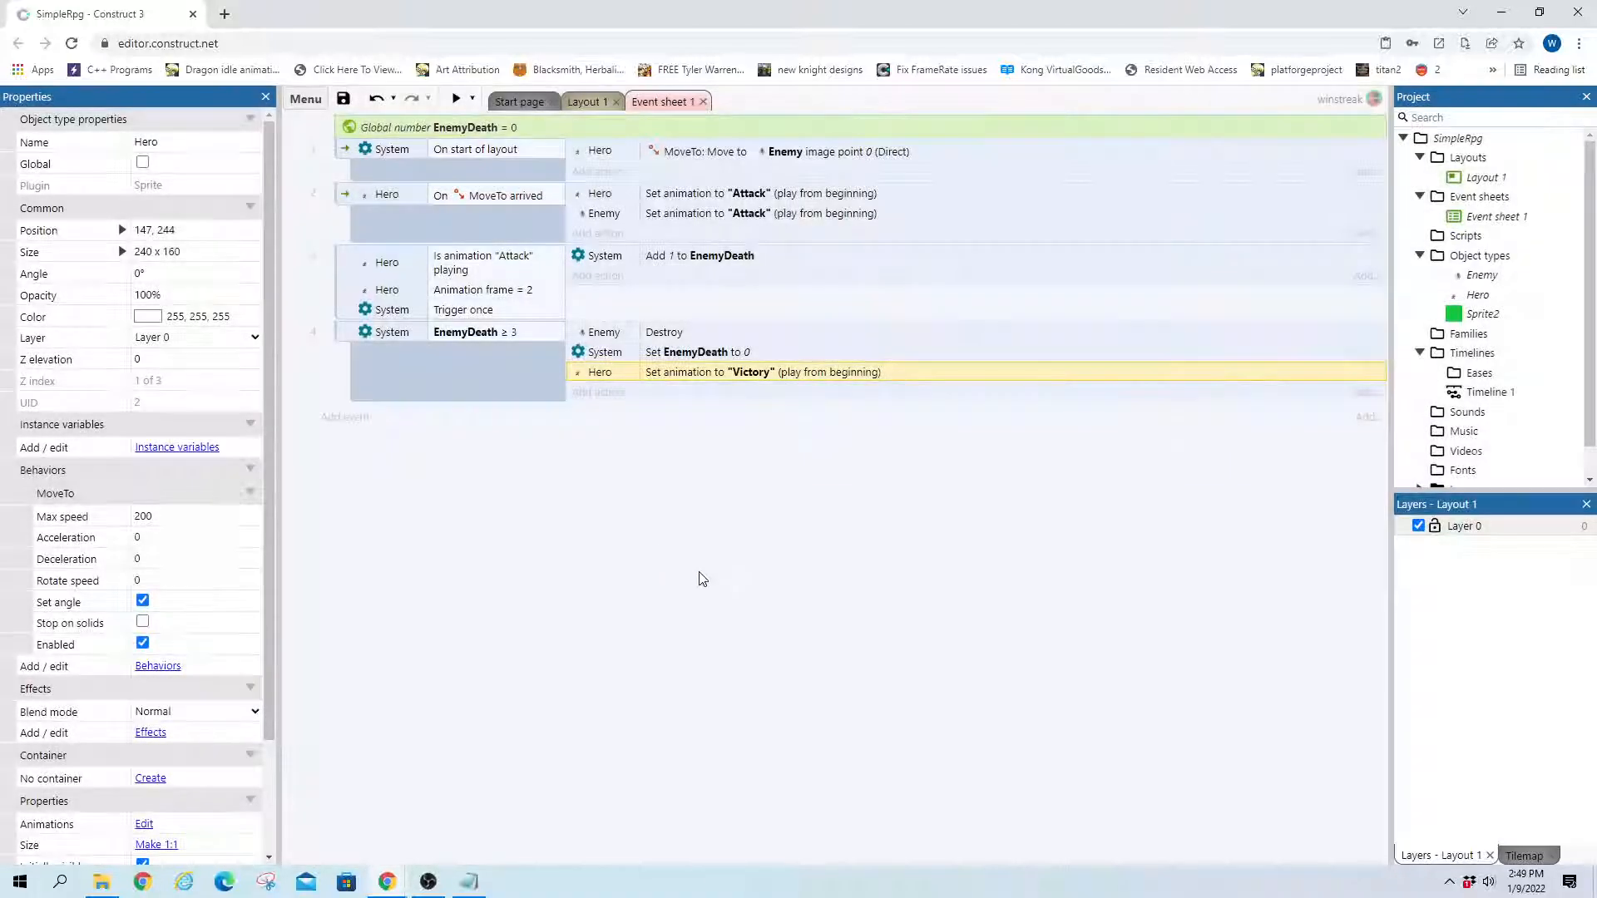
{"action": "left_click", "coordinate": [456, 98]}
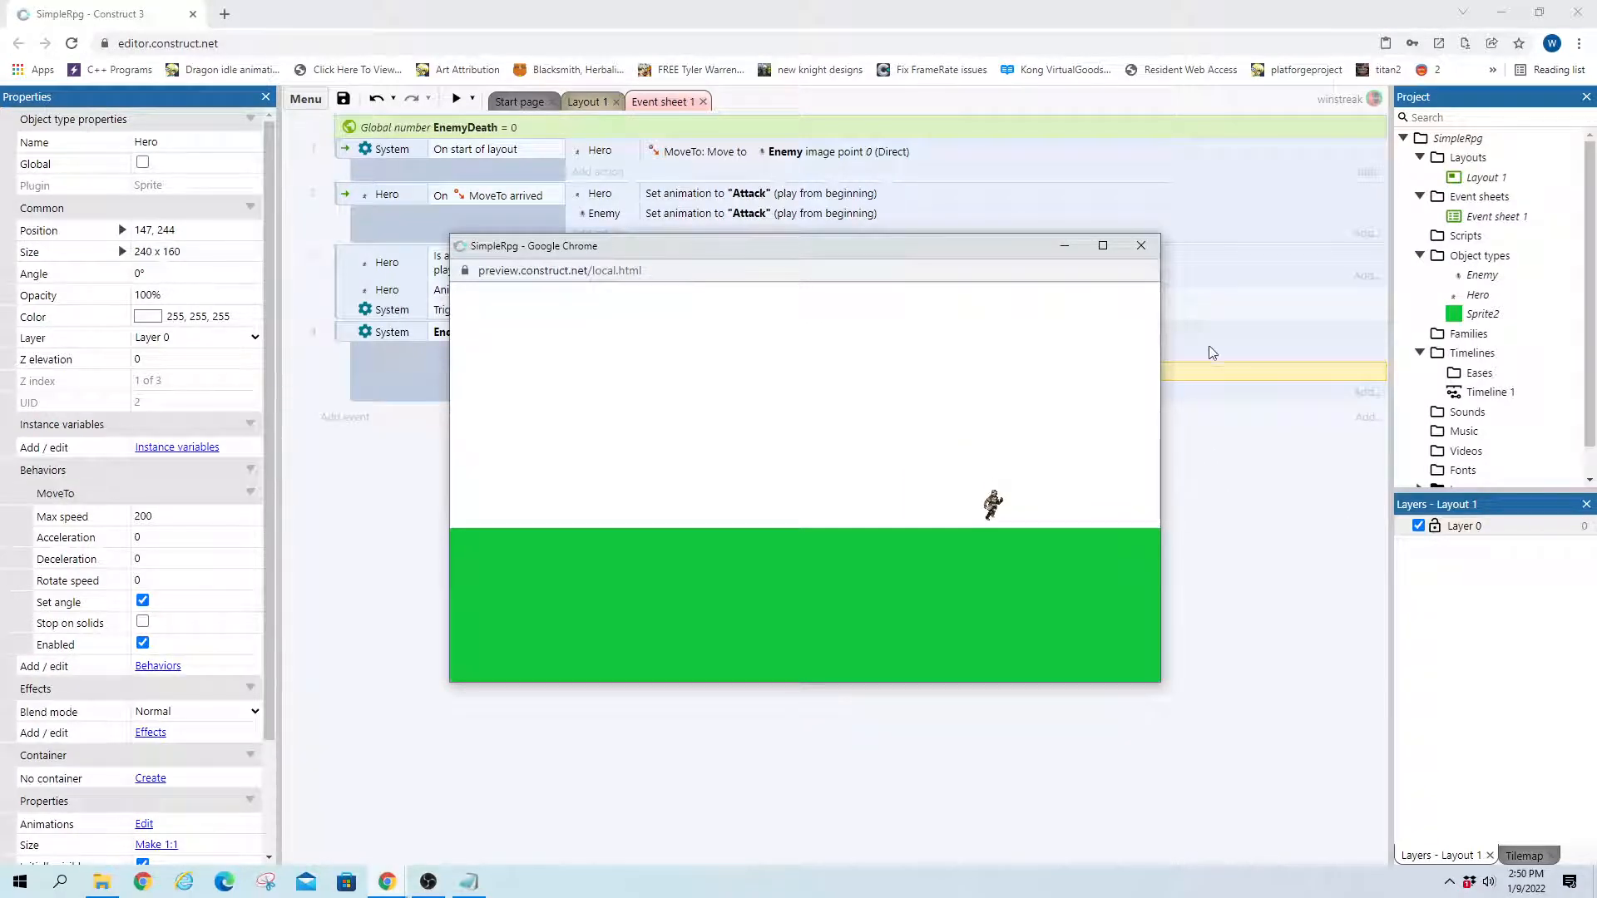
{"action": "left_click", "coordinate": [1140, 245]}
Resize the Hero's whole Victory animation to 240 x 160 pixels with the image stretched, and preview the game again
{"action": "left_click", "coordinate": [582, 101]}
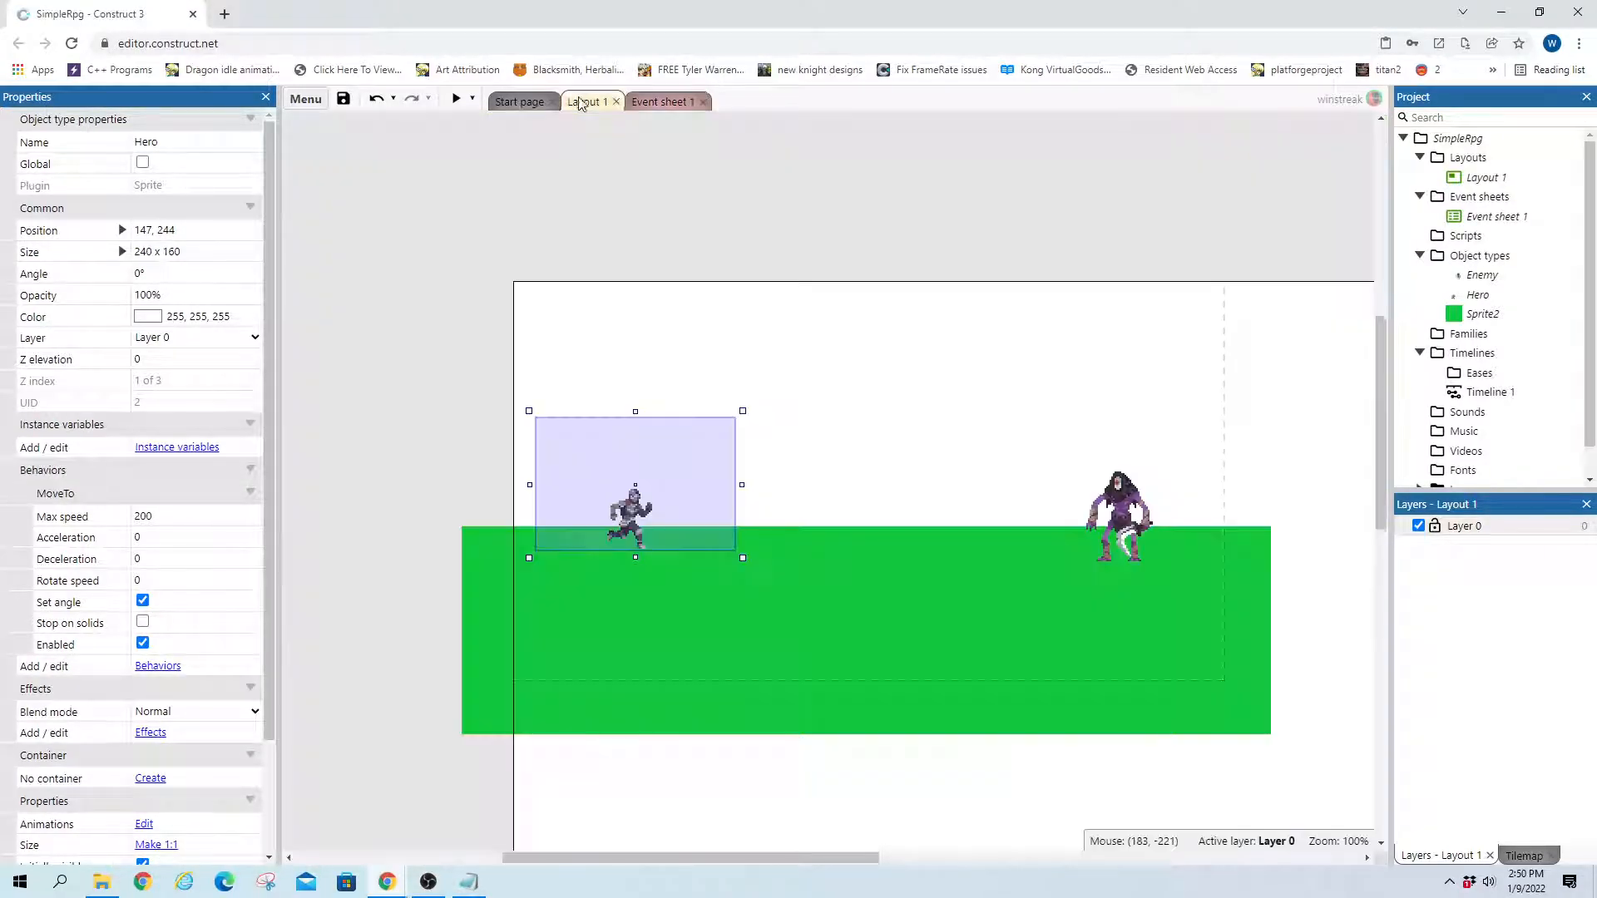
{"action": "double_click", "coordinate": [617, 535]}
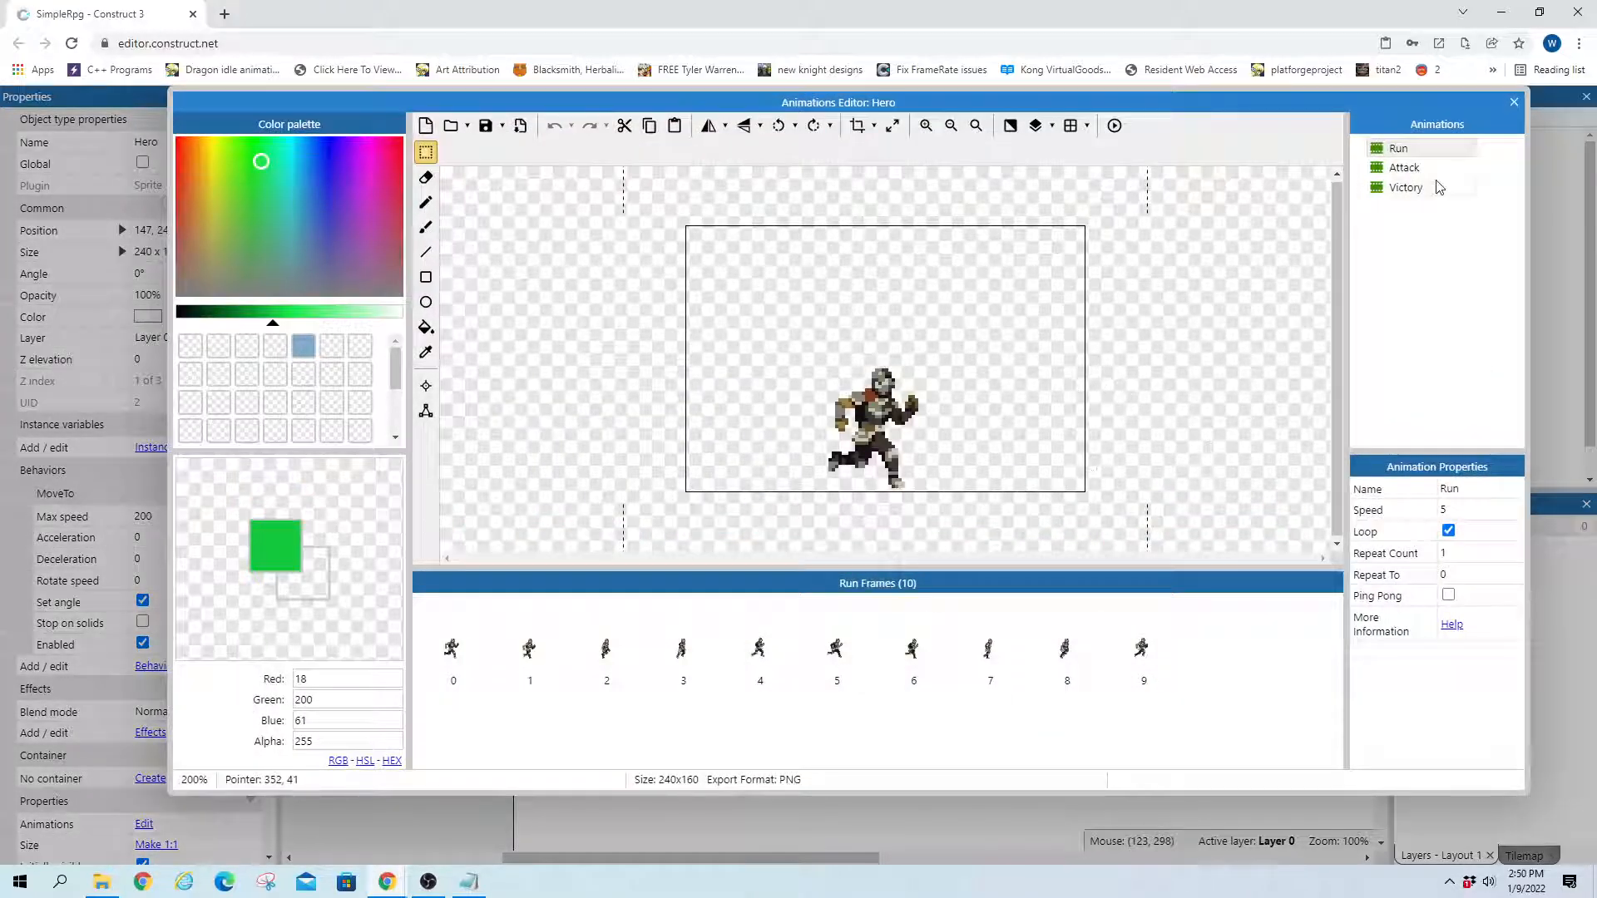
{"action": "left_click", "coordinate": [1406, 188]}
{"action": "left_click", "coordinate": [892, 125]}
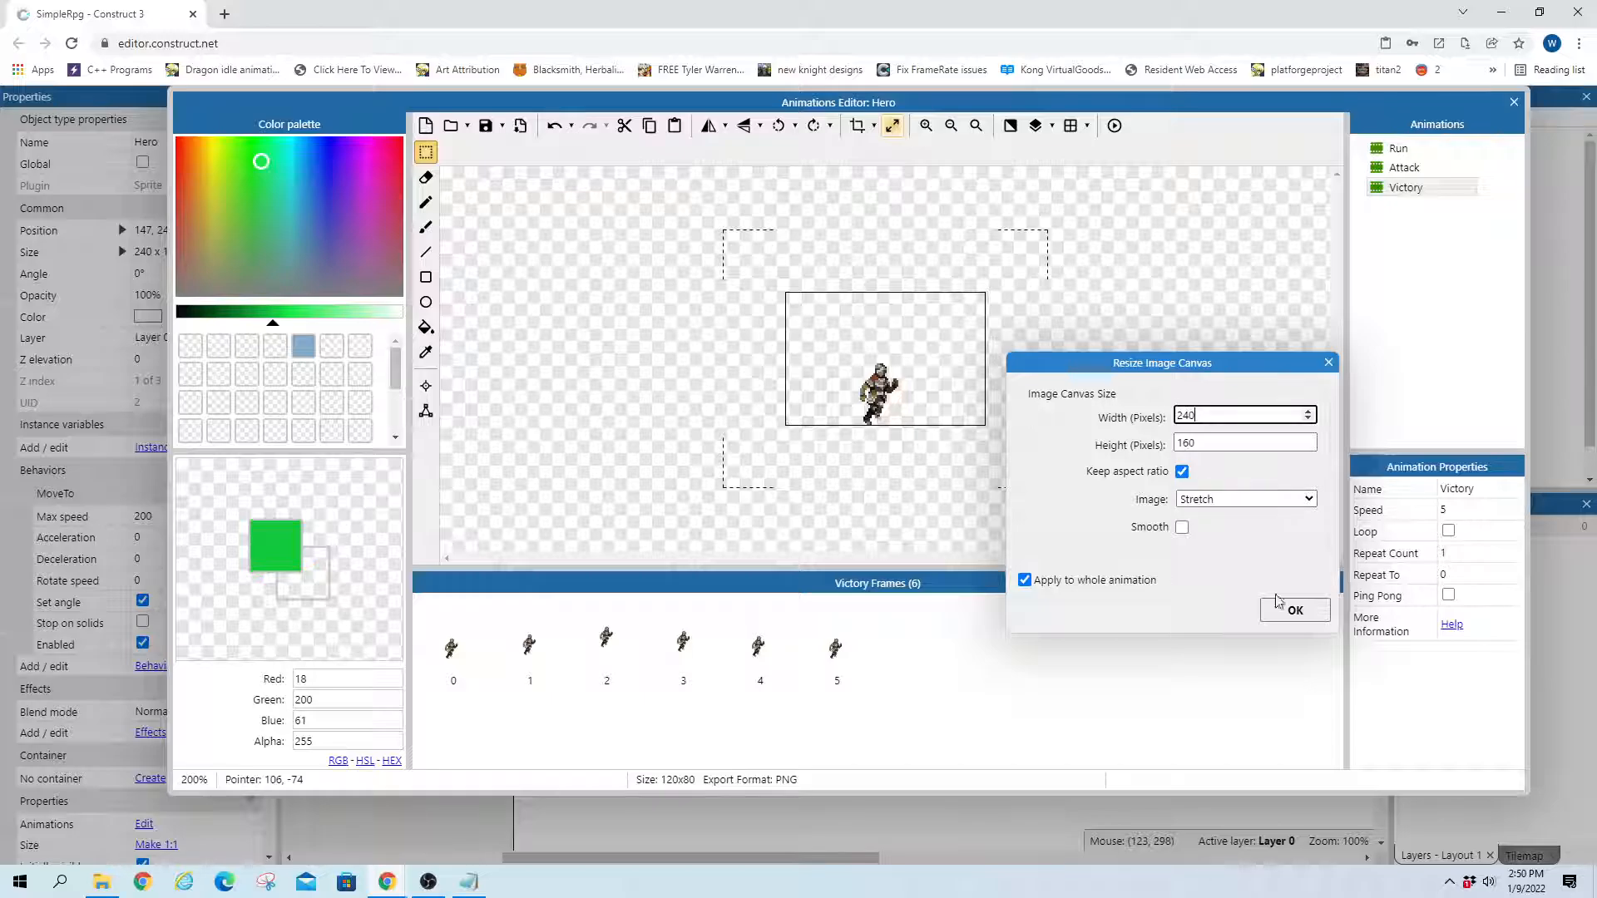
{"action": "type", "text": "240"}
{"action": "left_click", "coordinate": [1294, 612]}
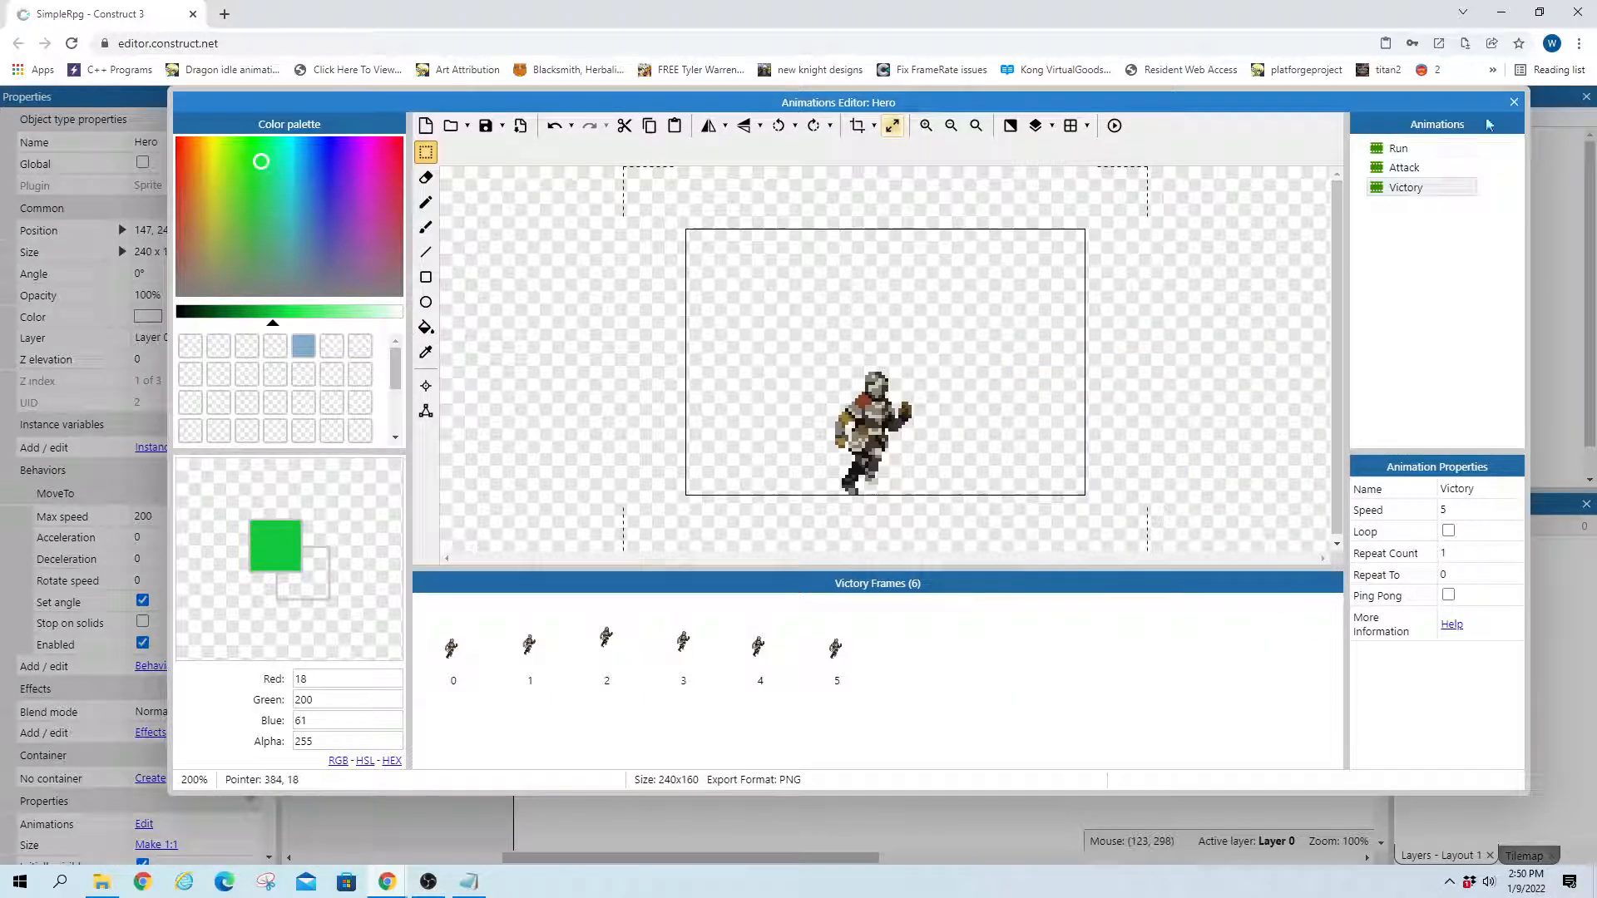
{"action": "left_click", "coordinate": [1514, 101]}
{"action": "left_click", "coordinate": [456, 99]}
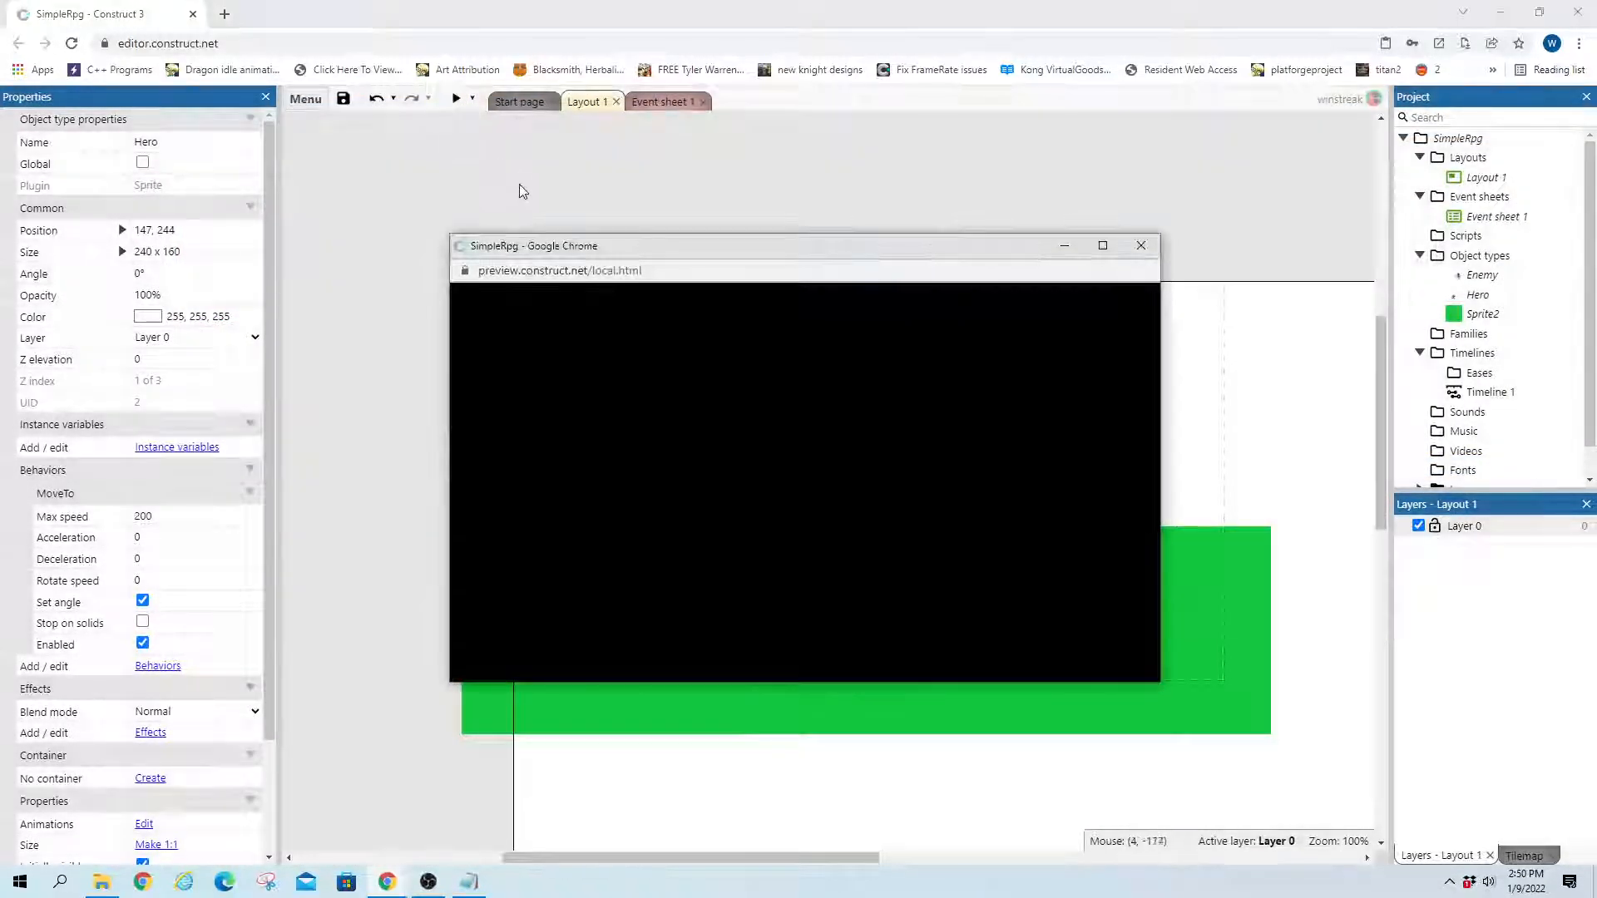